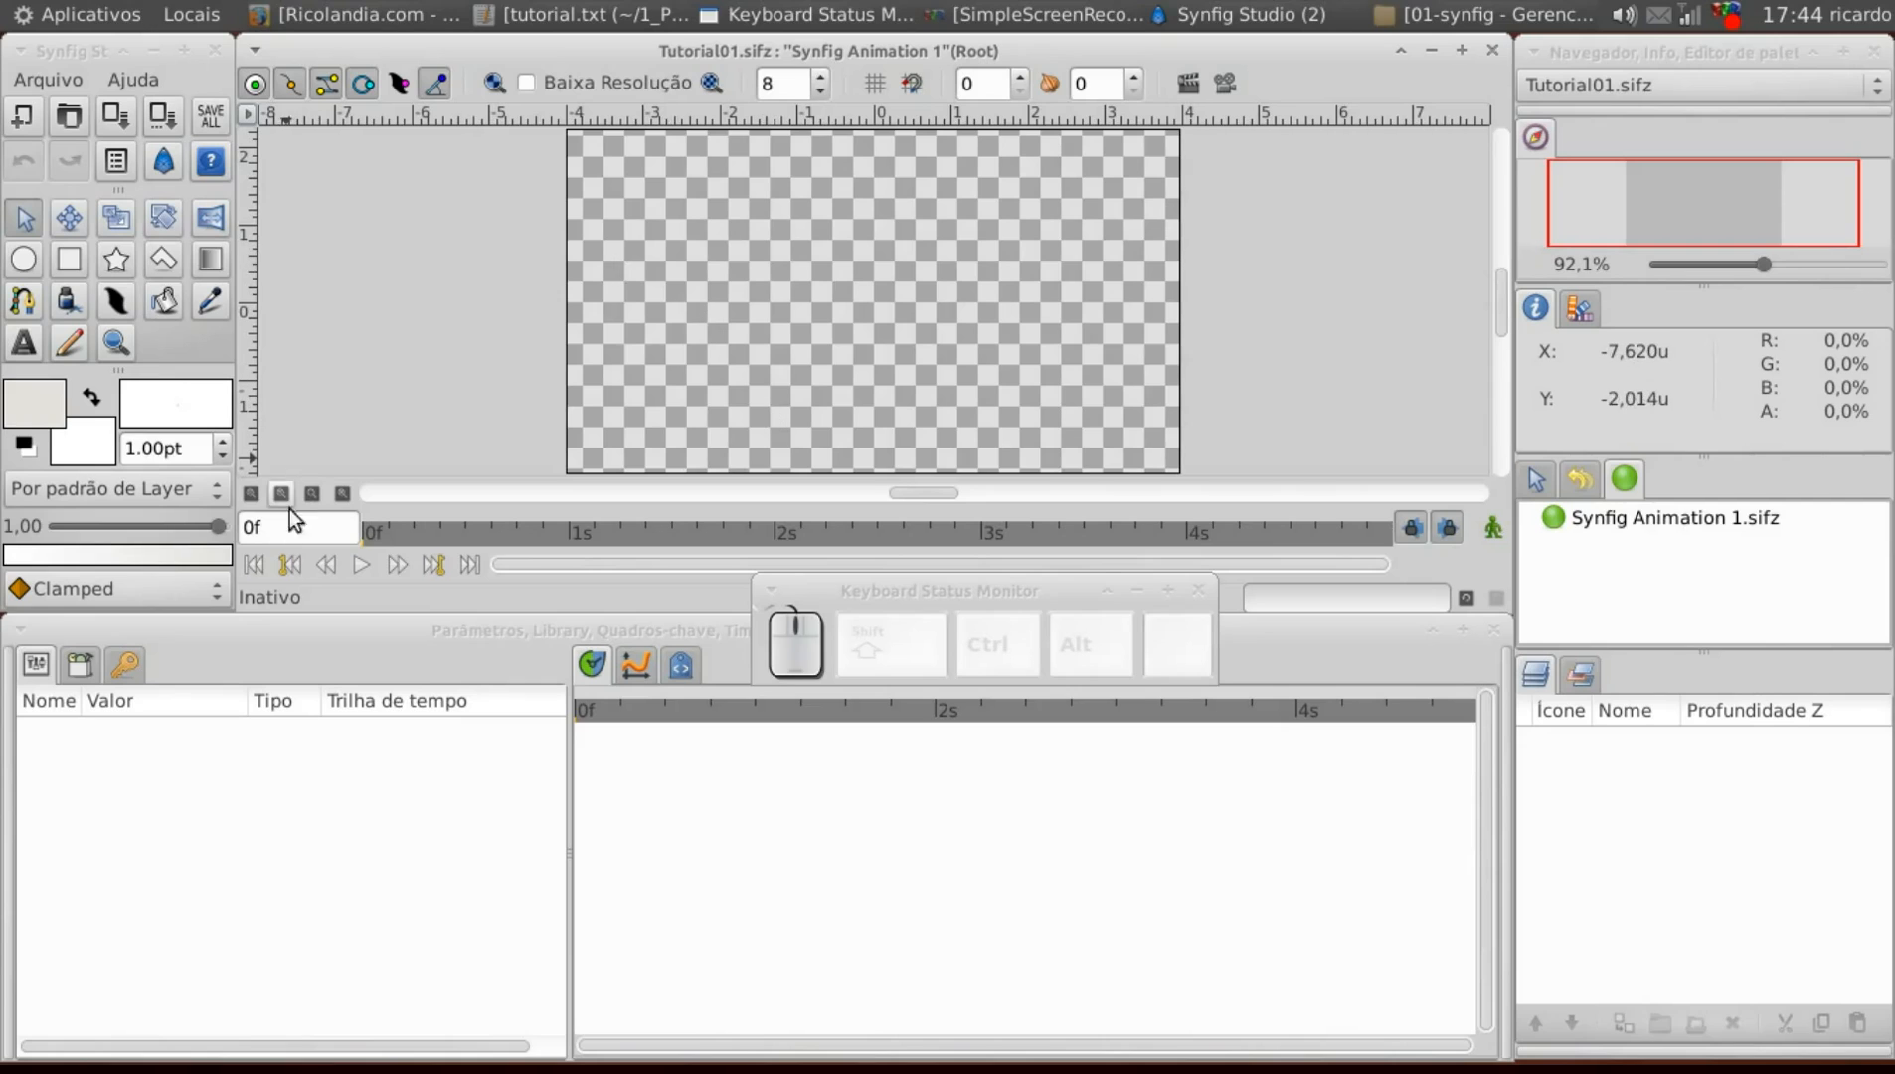
Import the image papel_velho.jpg from the 1_PROJETOS/10-Tutoriais/Pro/01-synfig/material folder into the canvas.
left_click(249, 115)
mouse_move(309, 125)
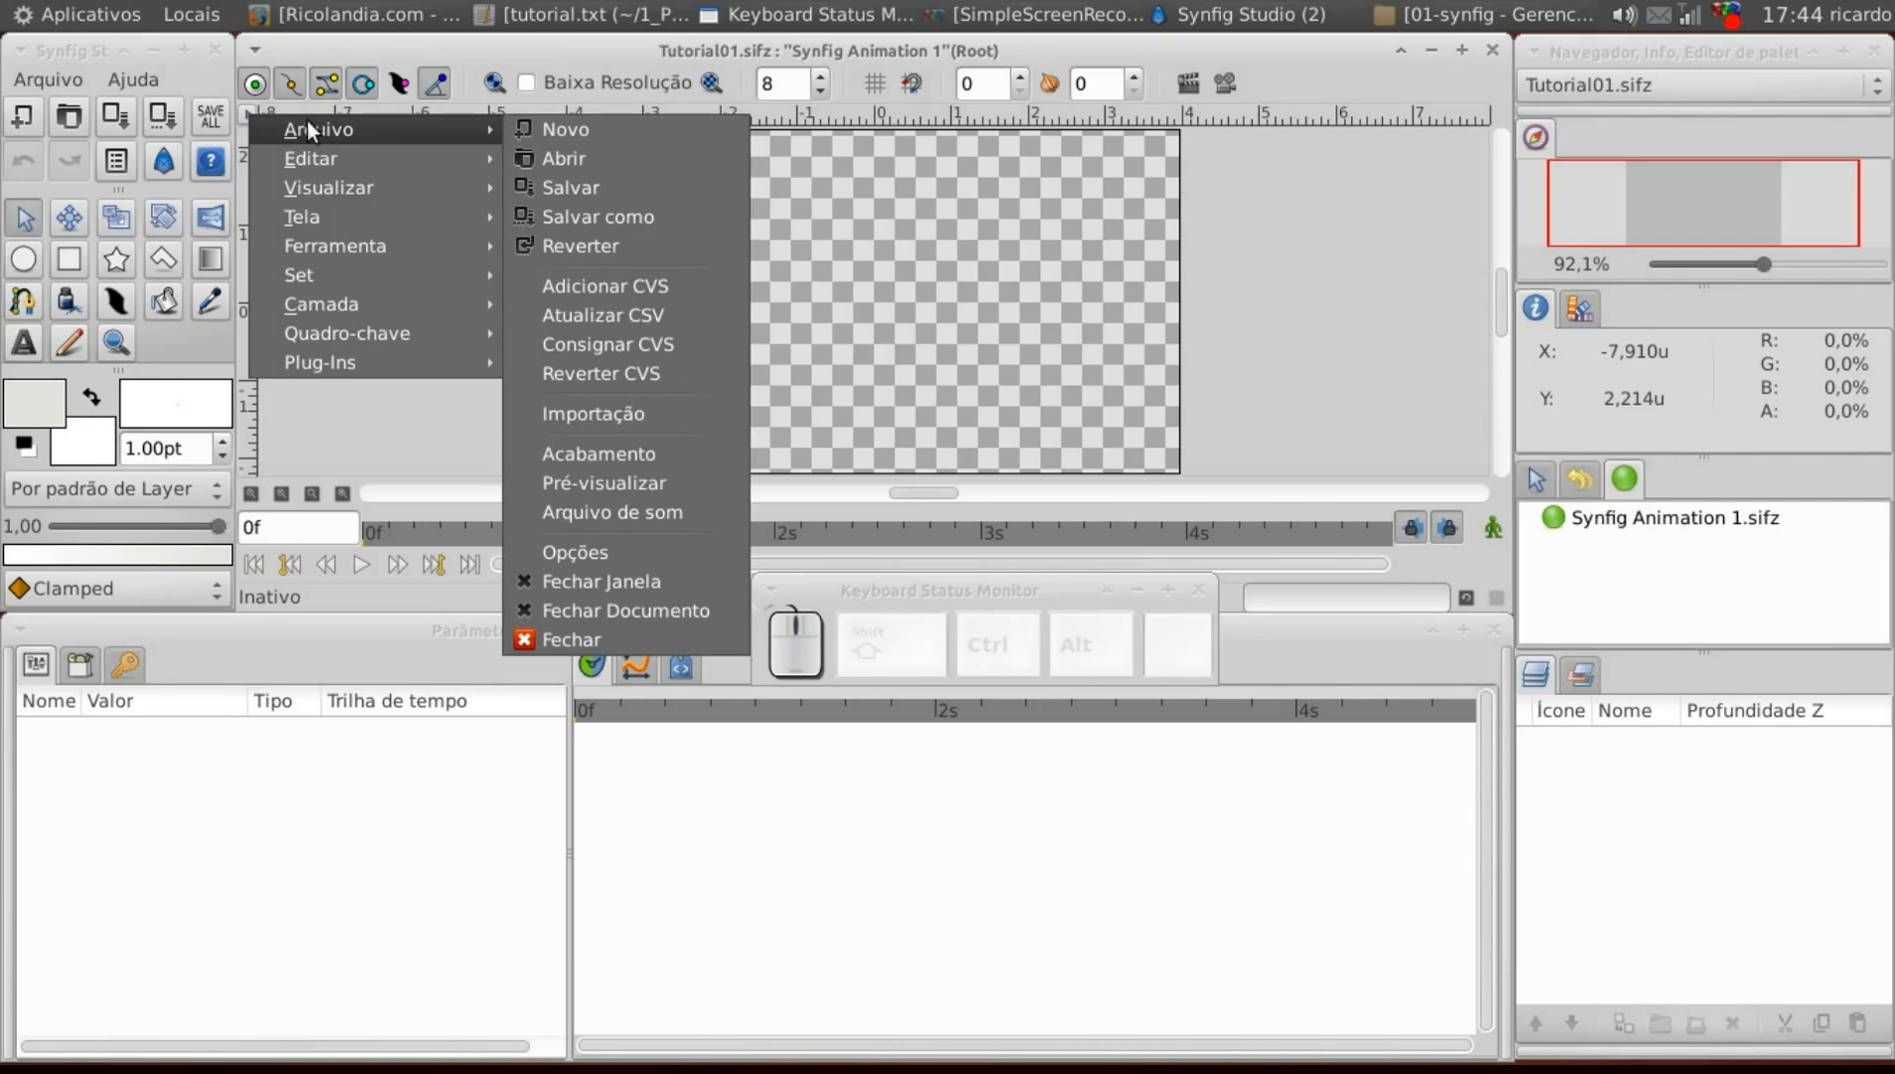
left_click(595, 409)
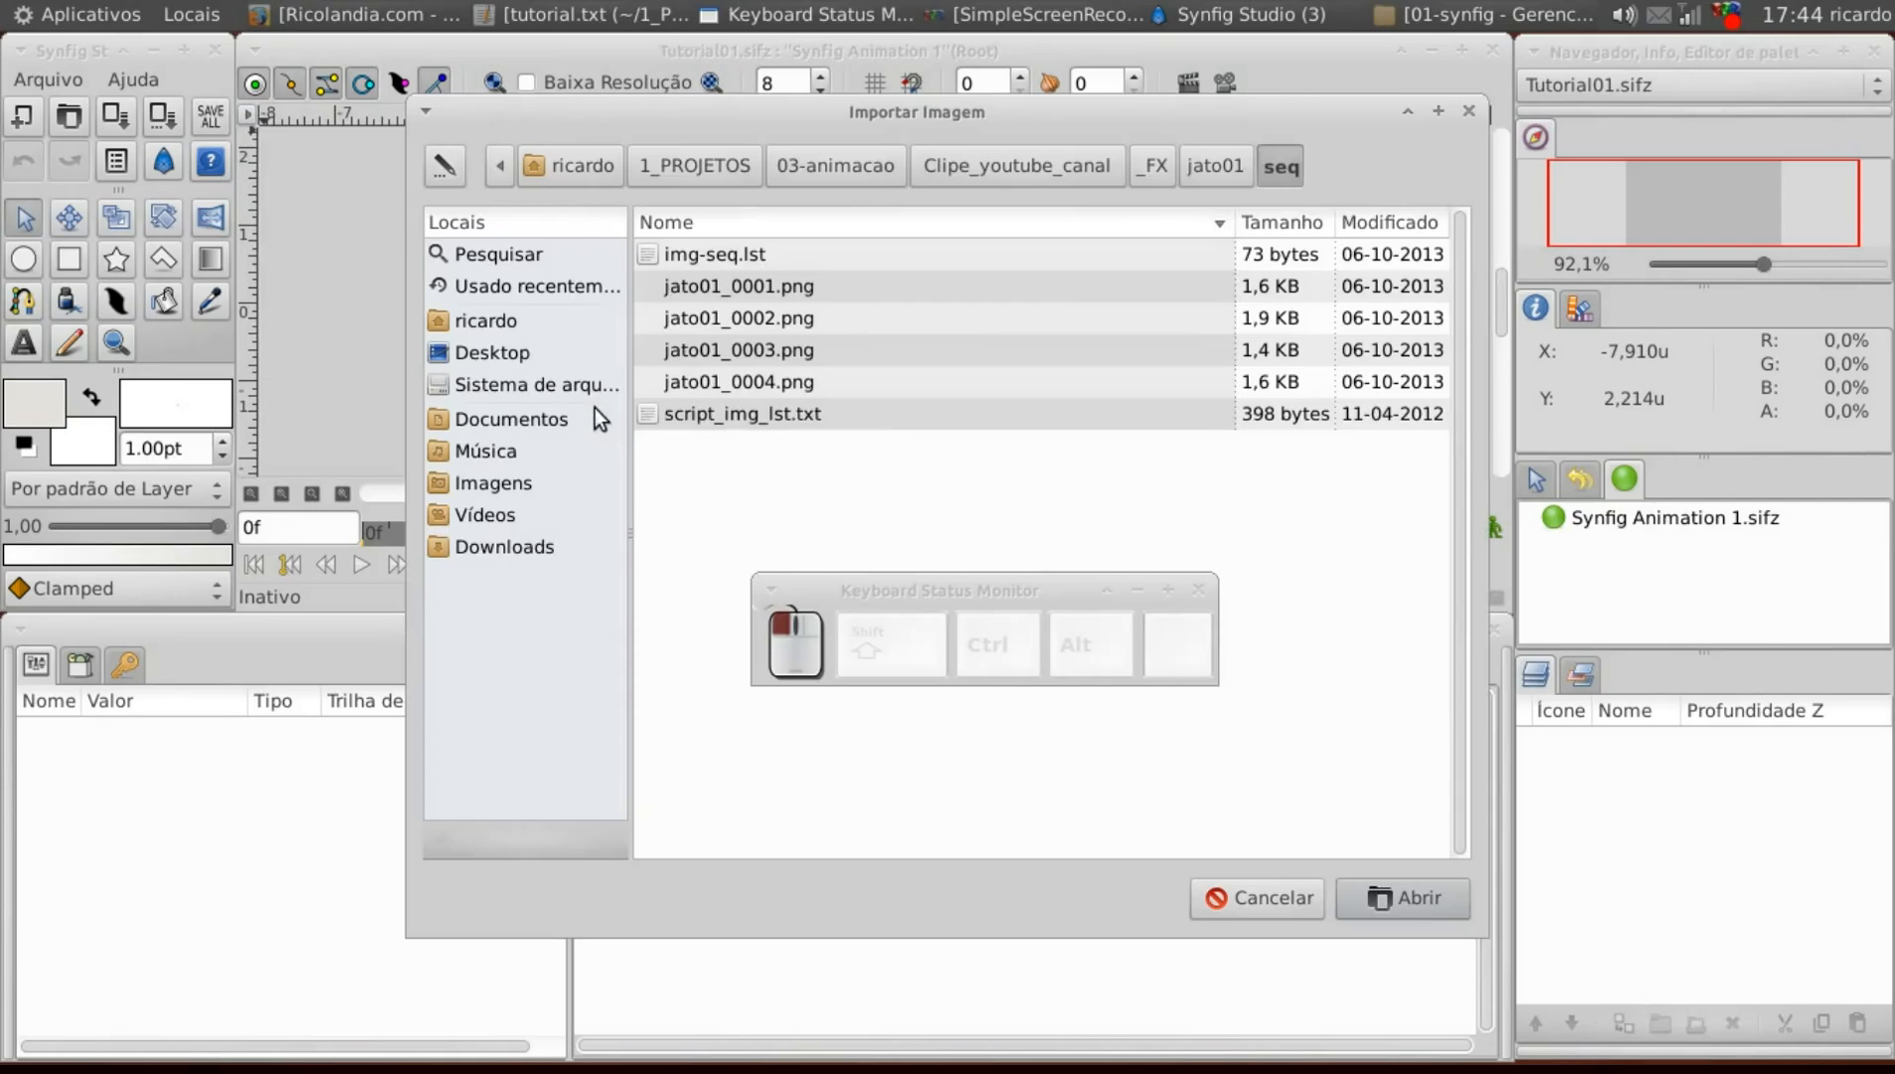
left_click(710, 165)
left_click(712, 568)
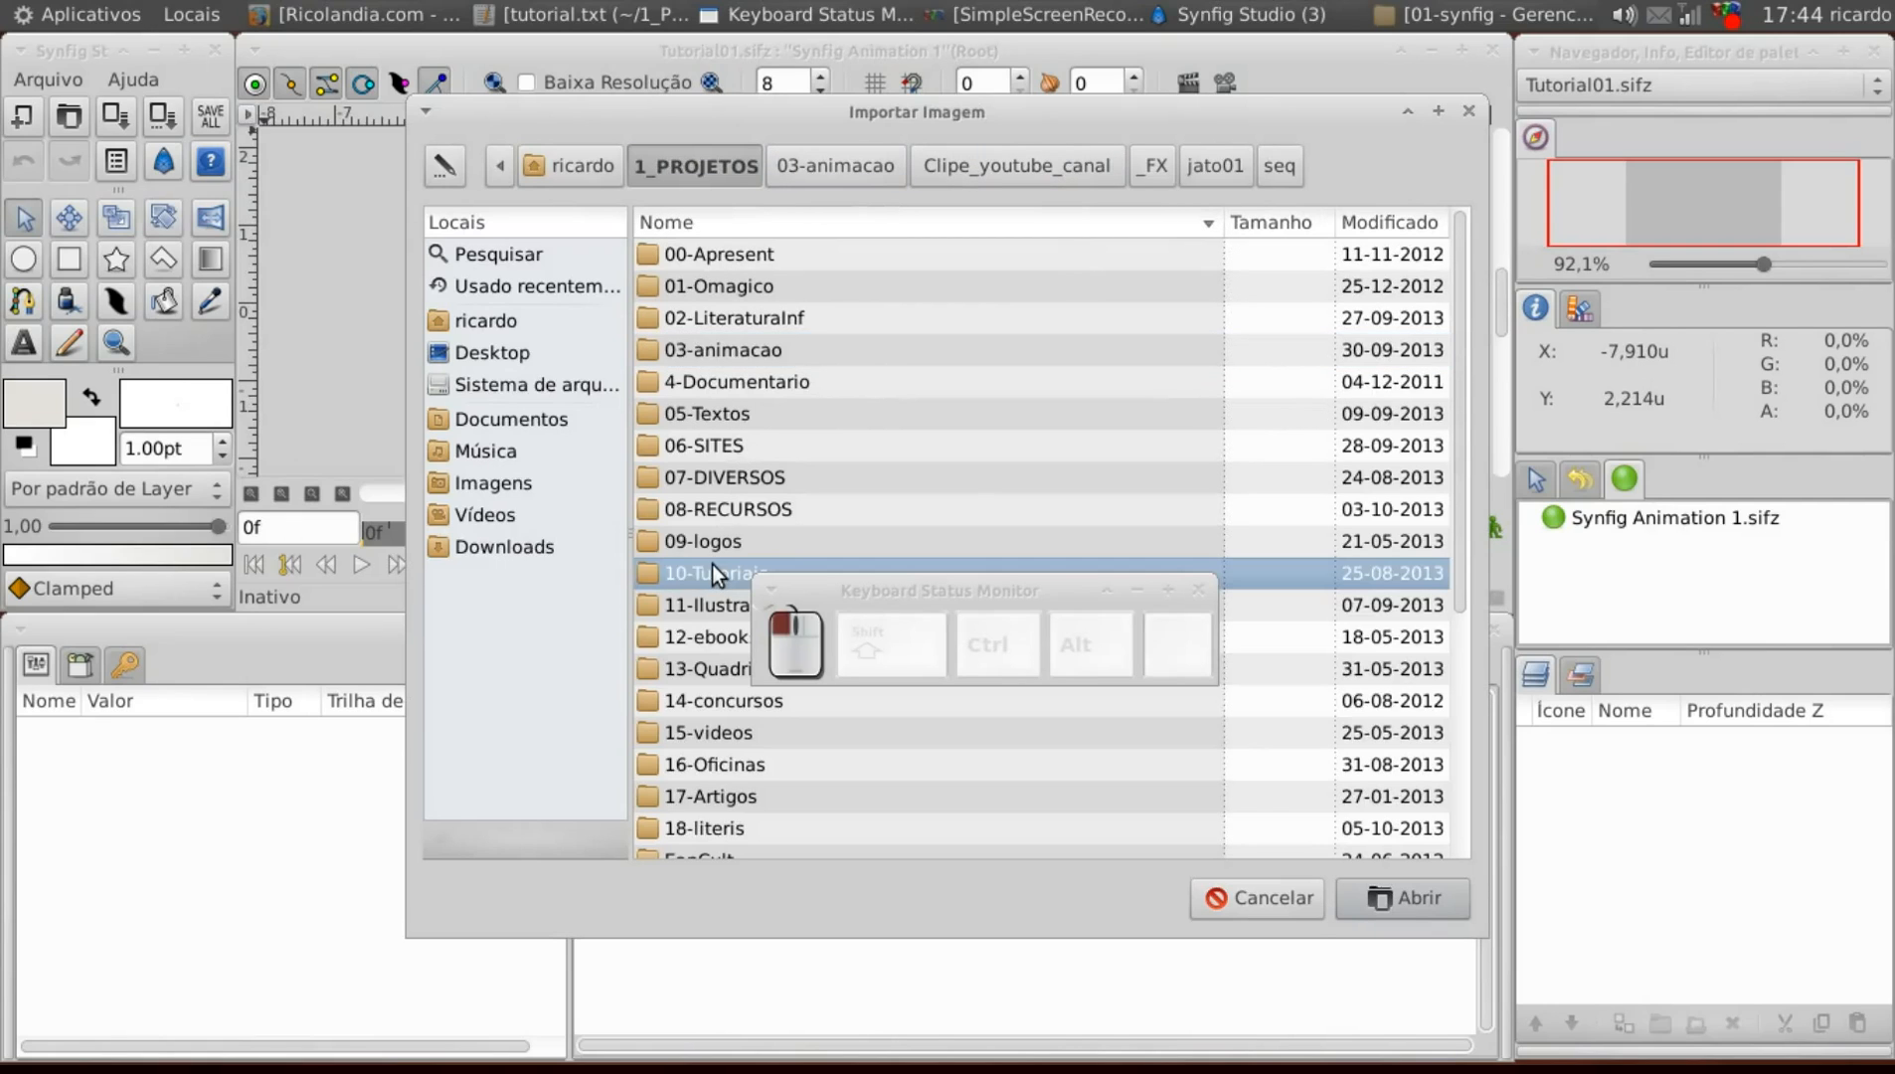
double_click(712, 569)
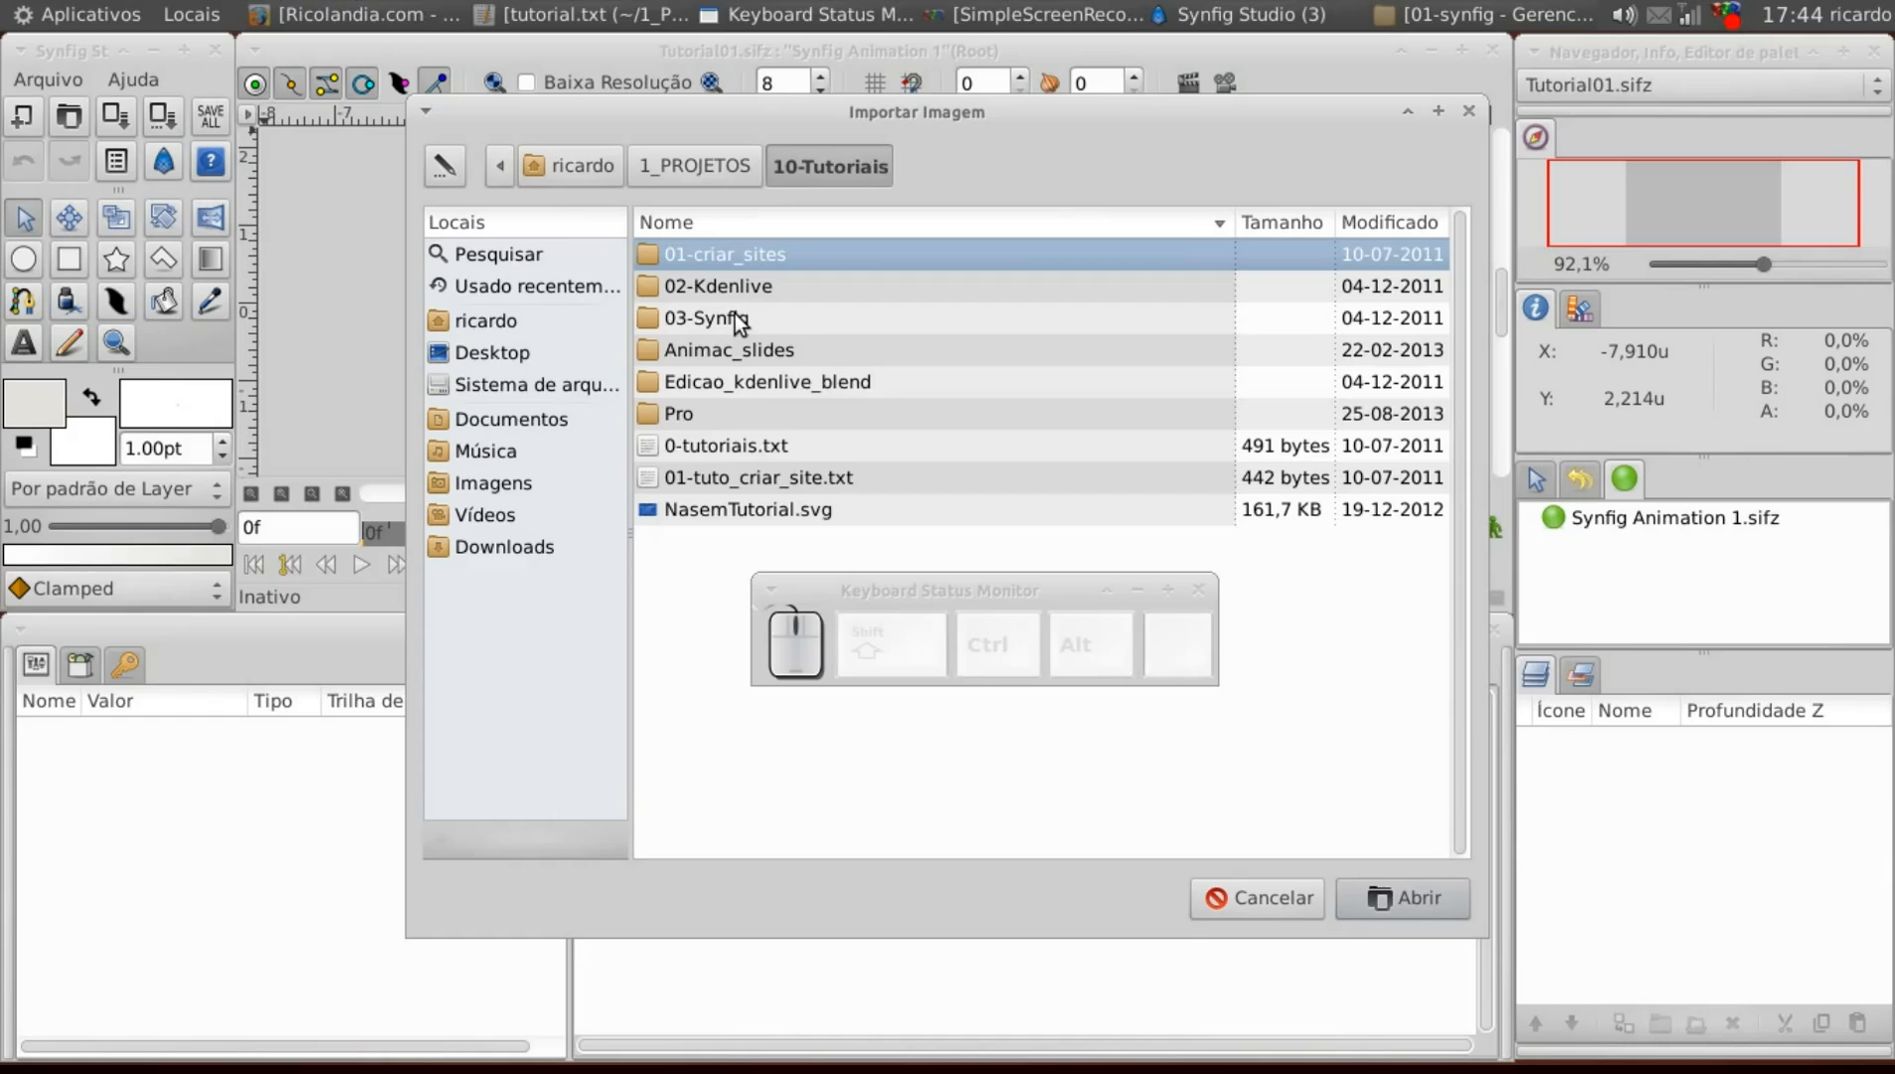
double_click(693, 410)
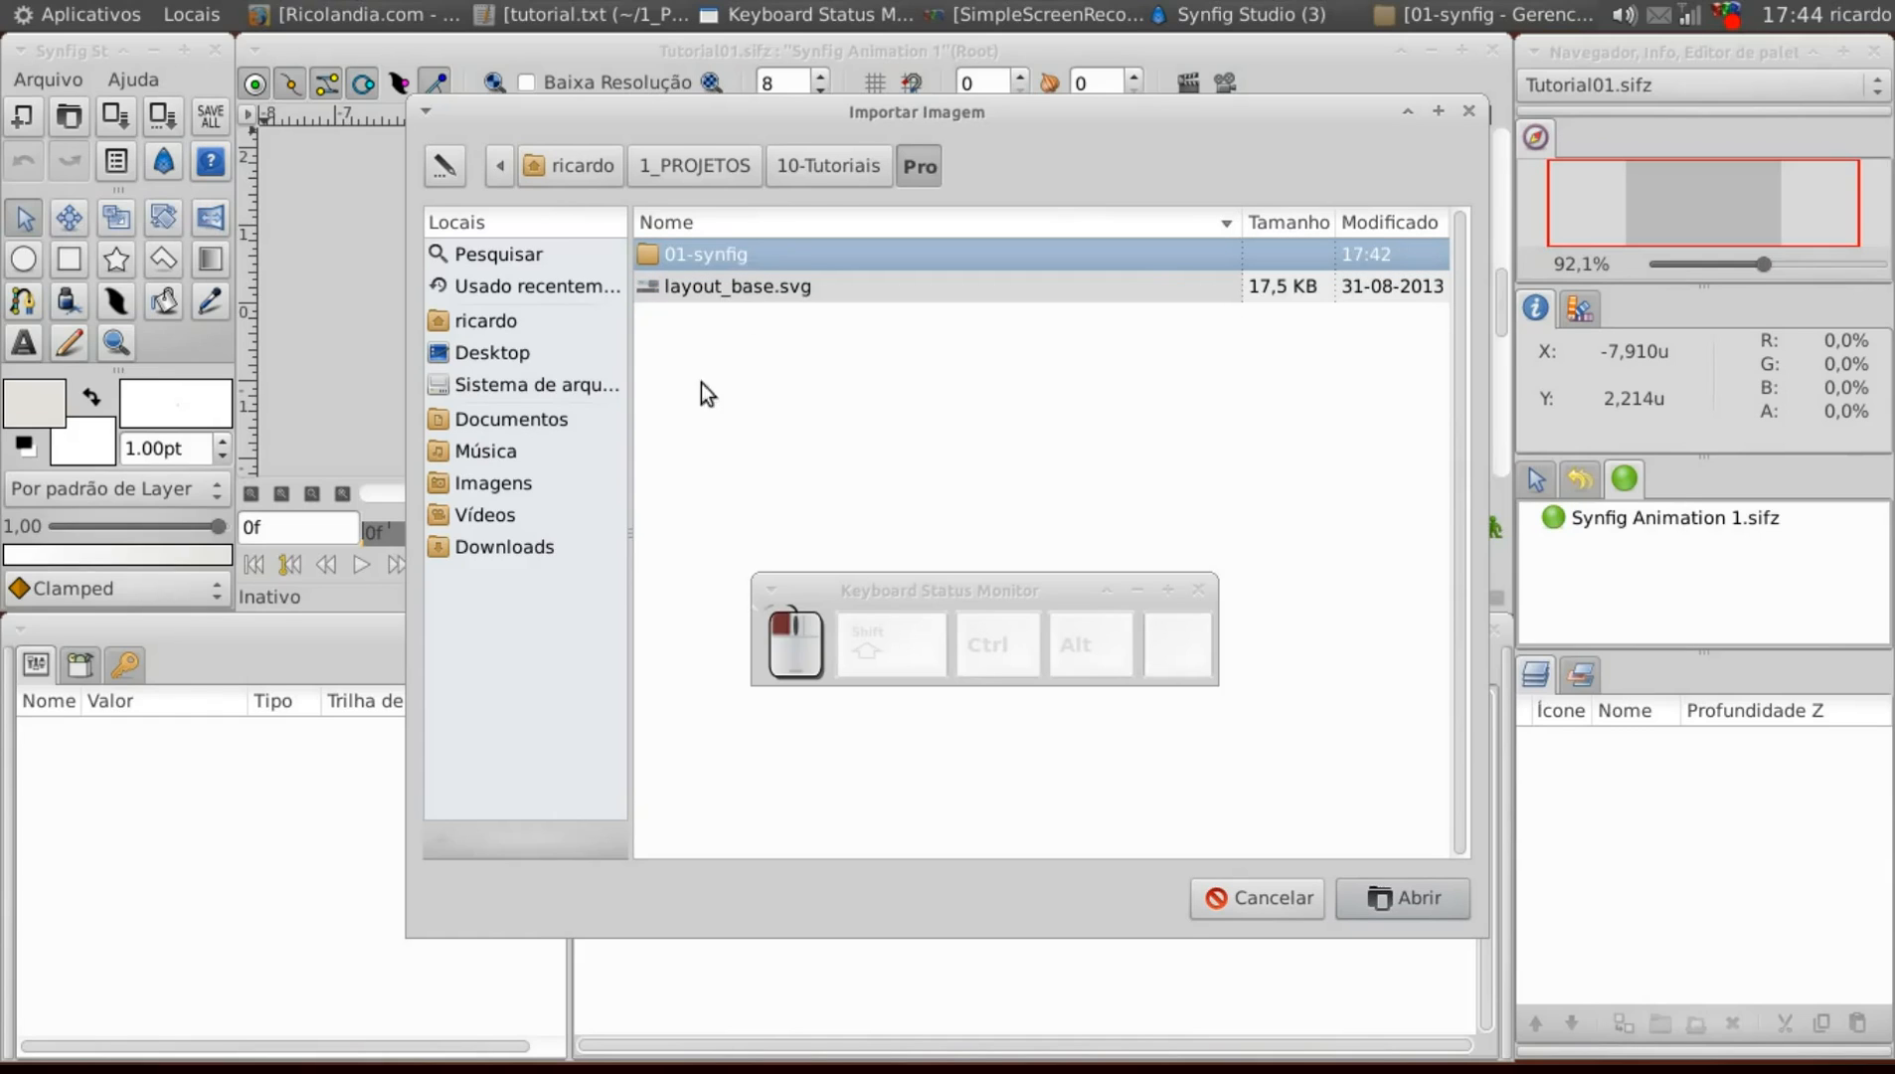
double_click(723, 250)
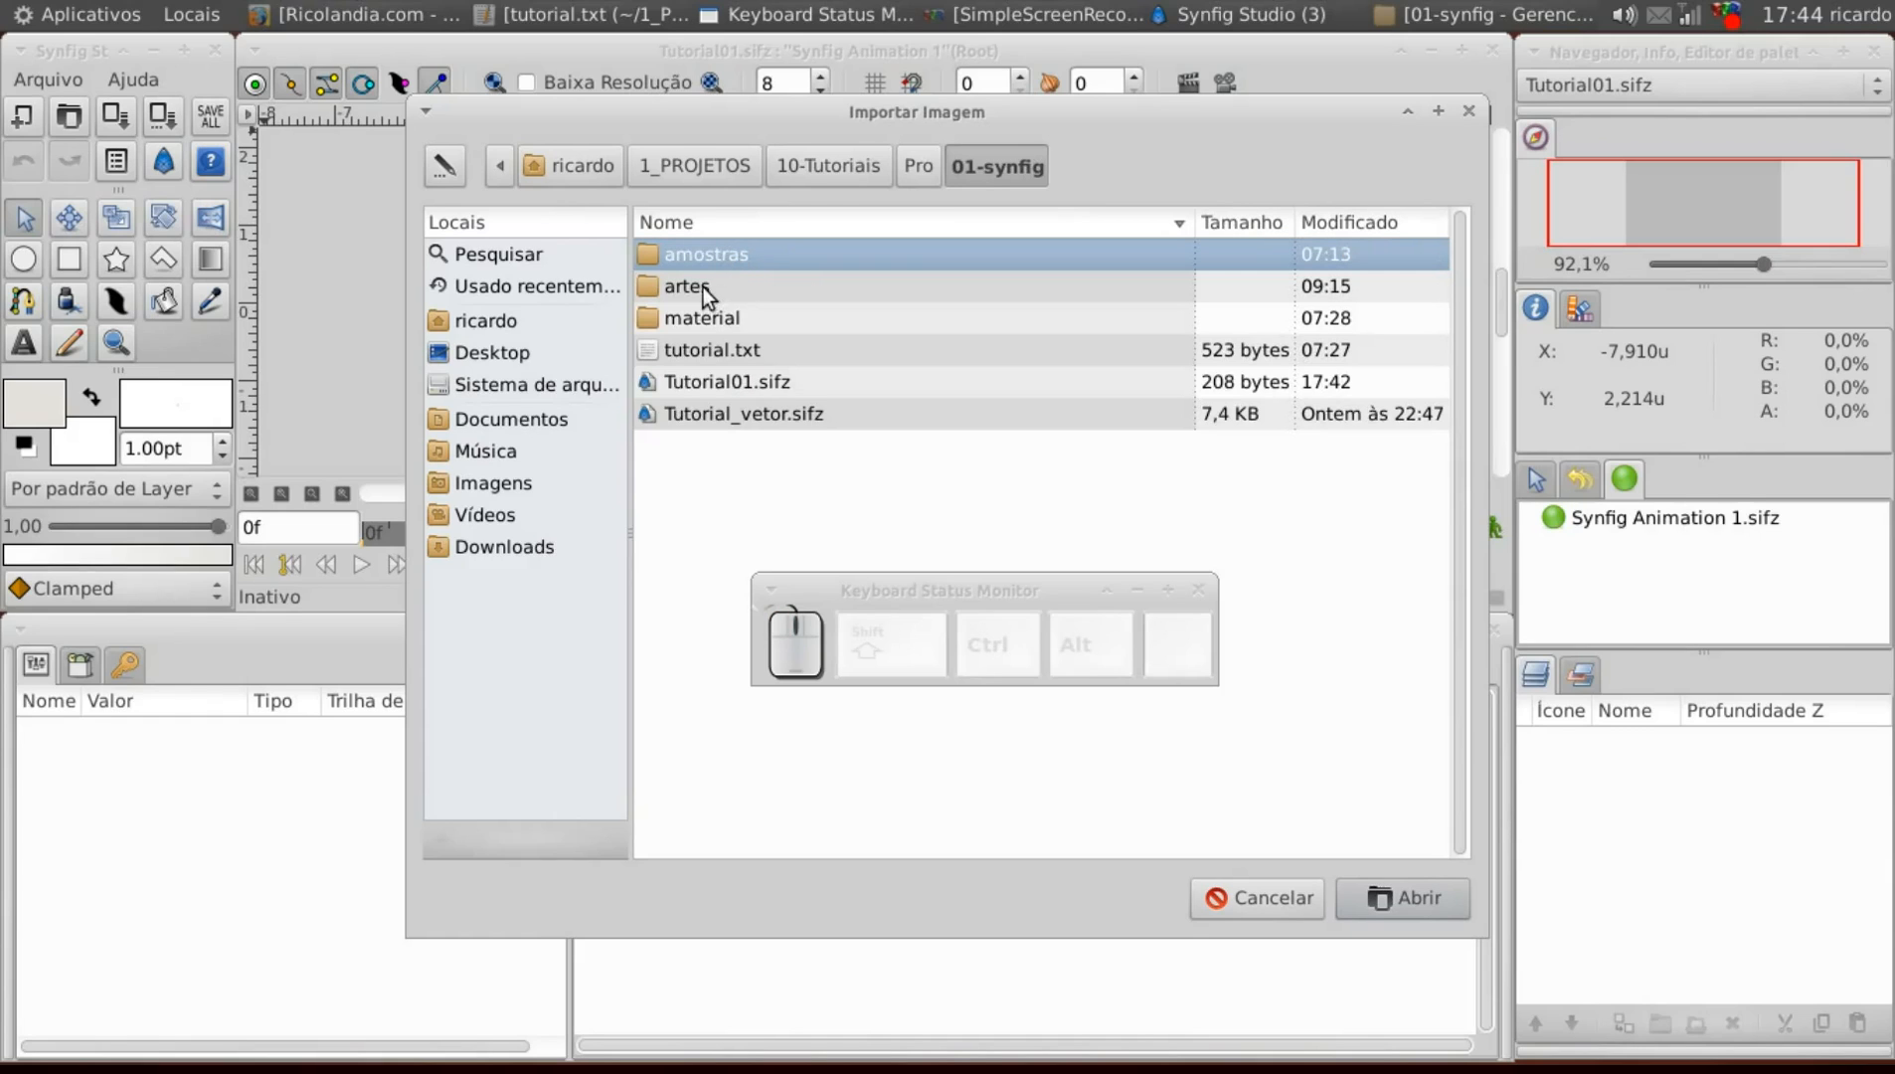
double_click(698, 315)
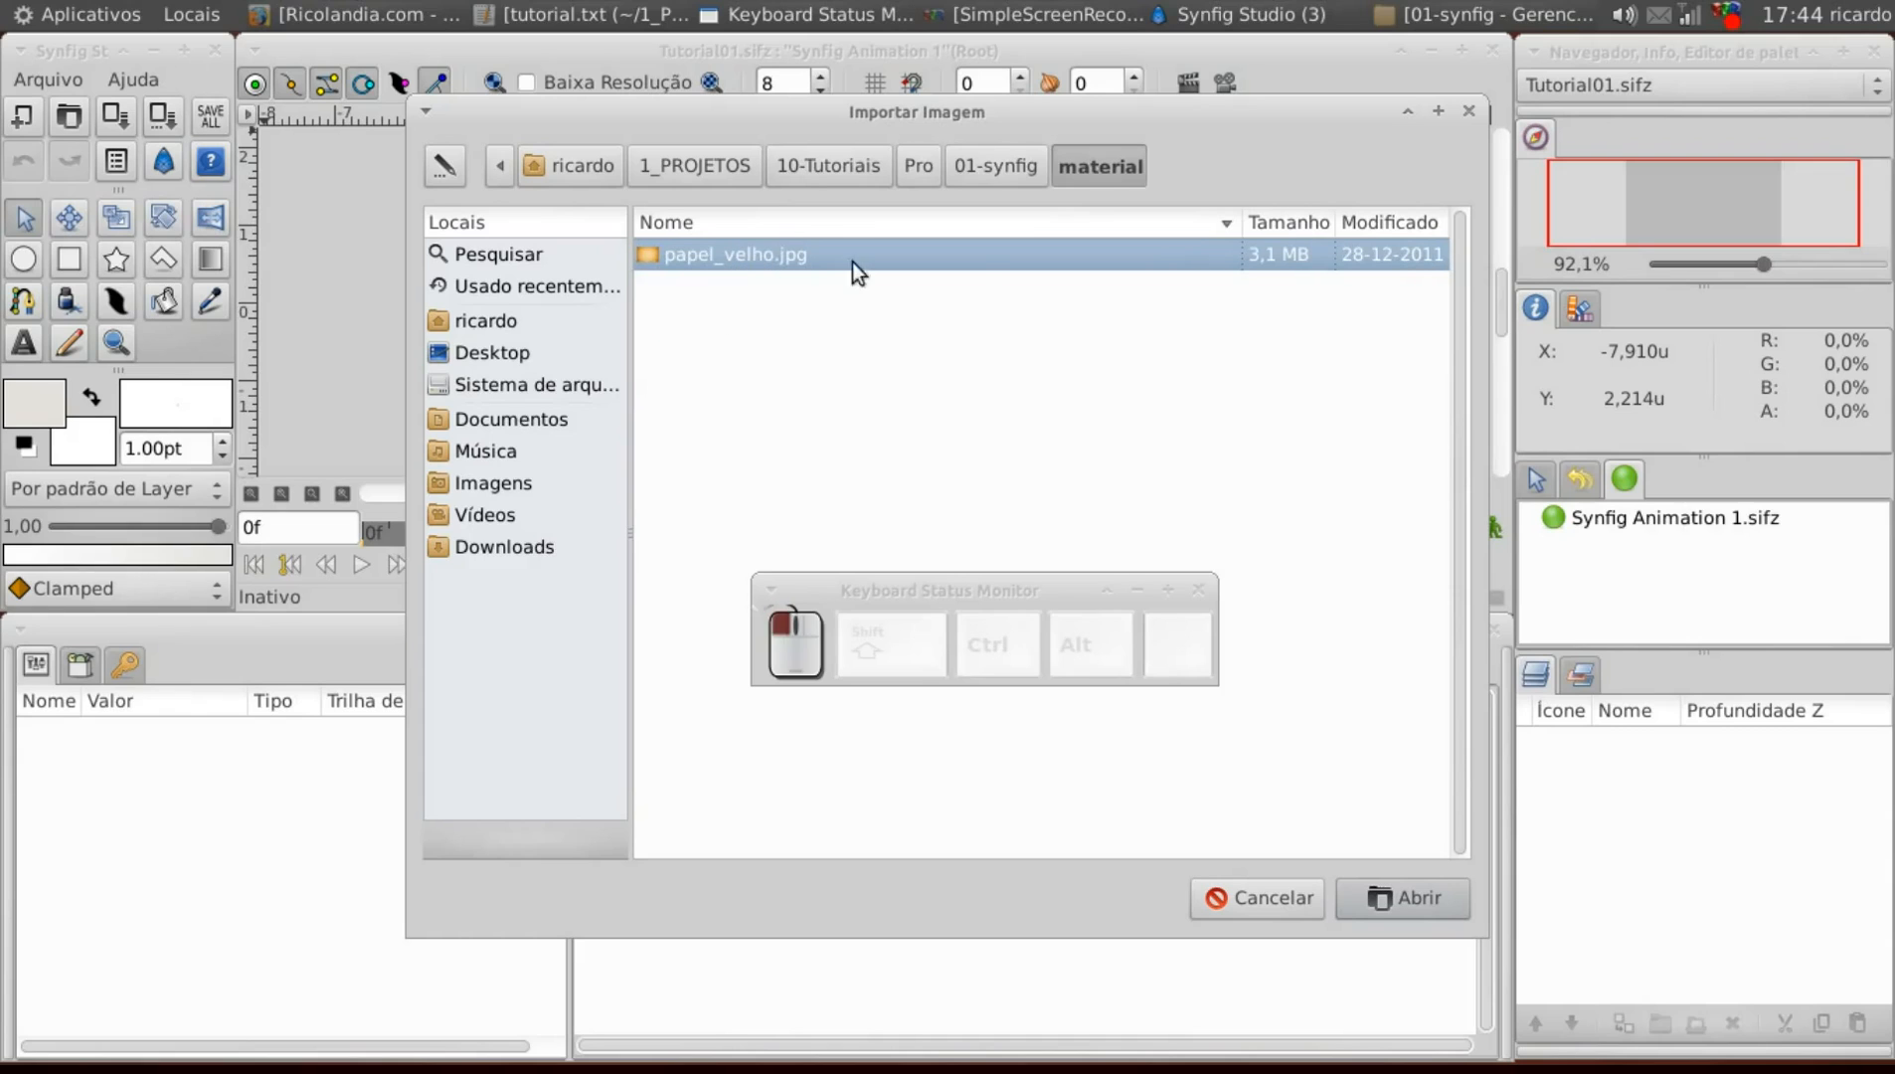
left_click(1380, 896)
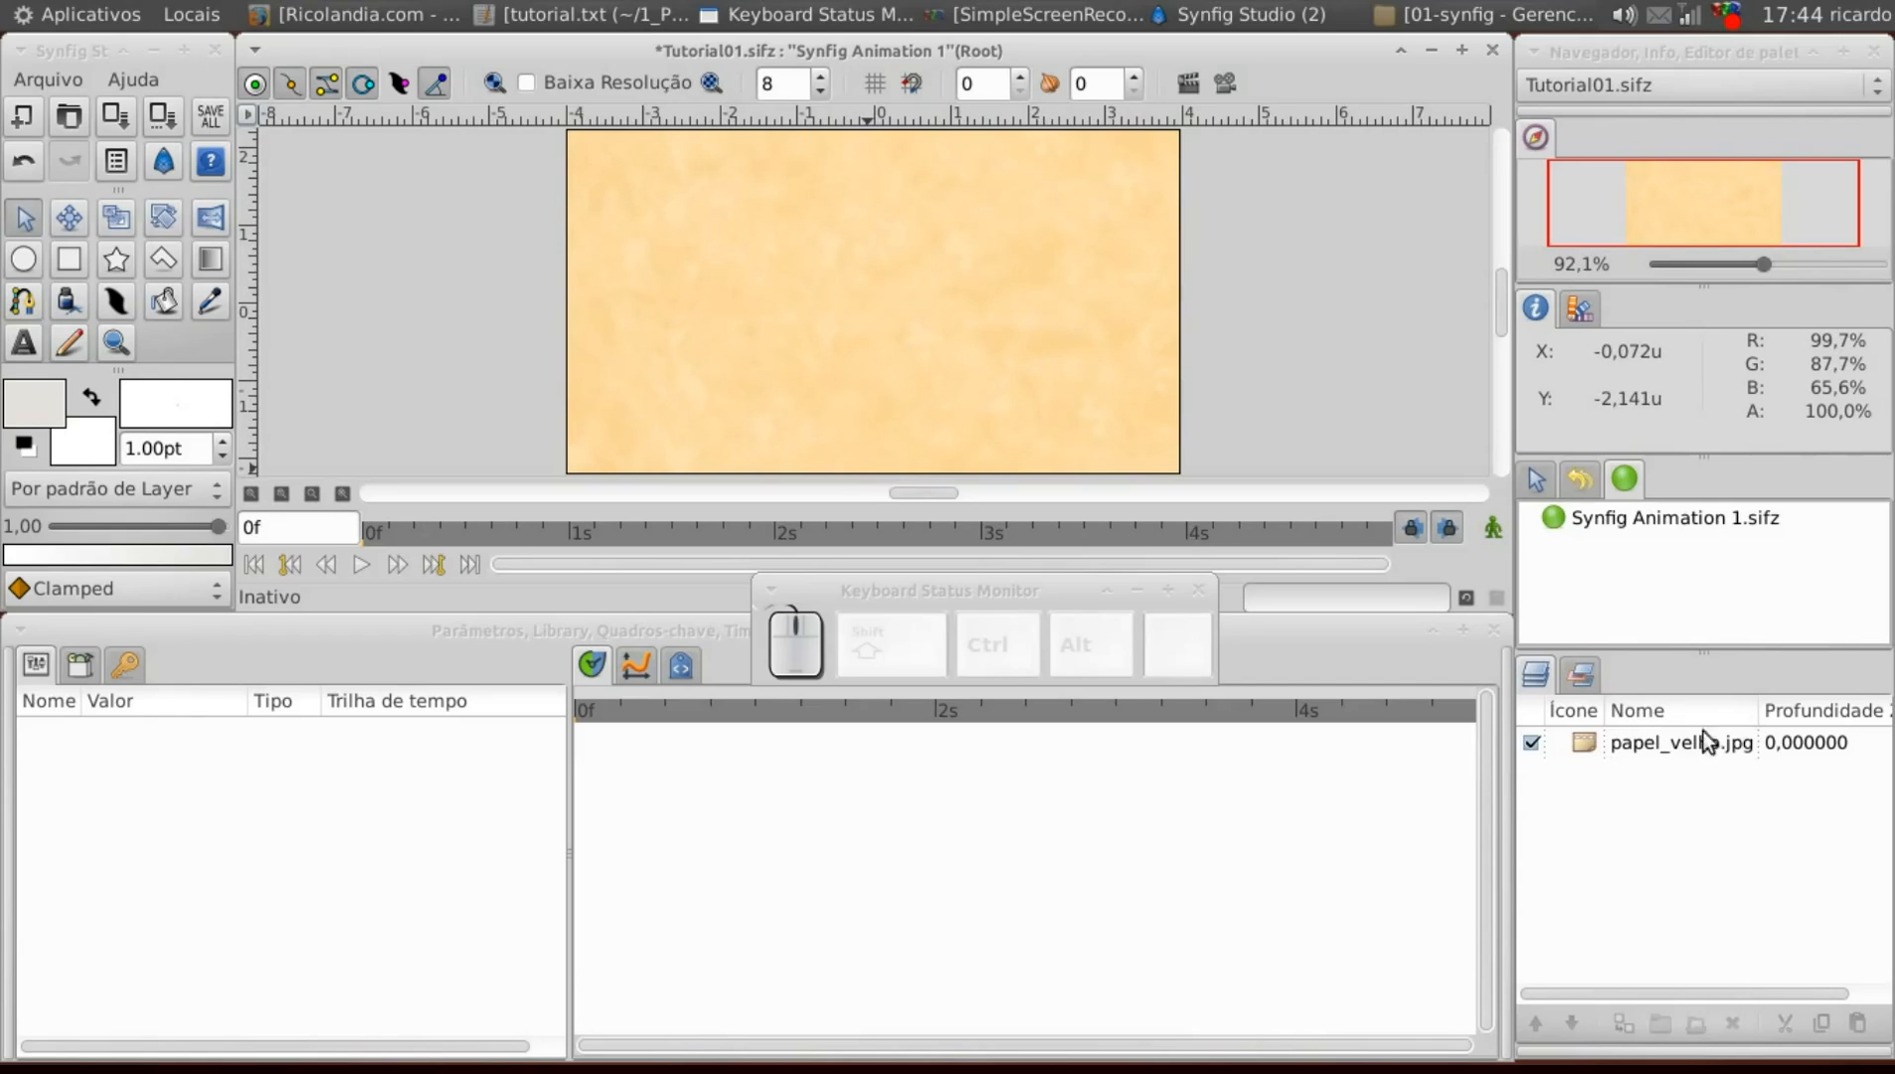
Put the papel_velho.jpg layer into a new group and rename the group Fundo.
left_click(1585, 750)
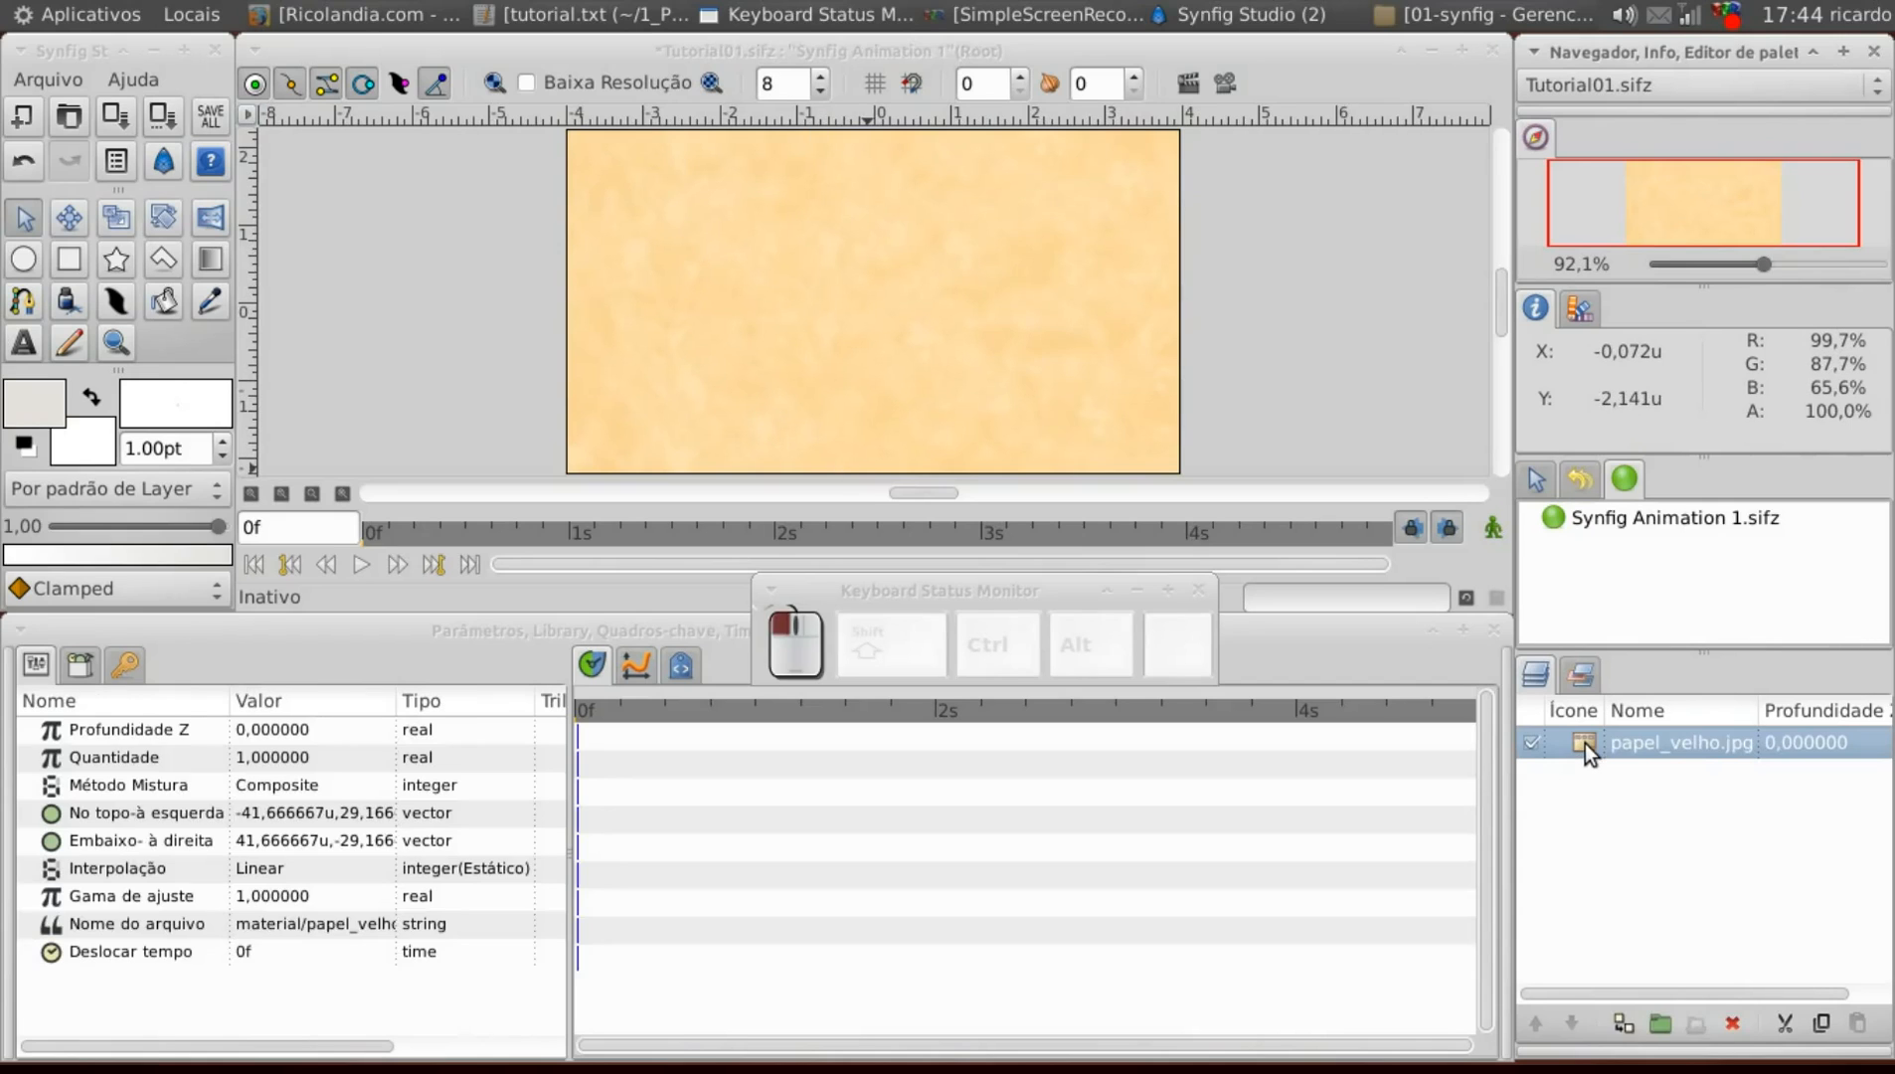
left_click(1660, 1025)
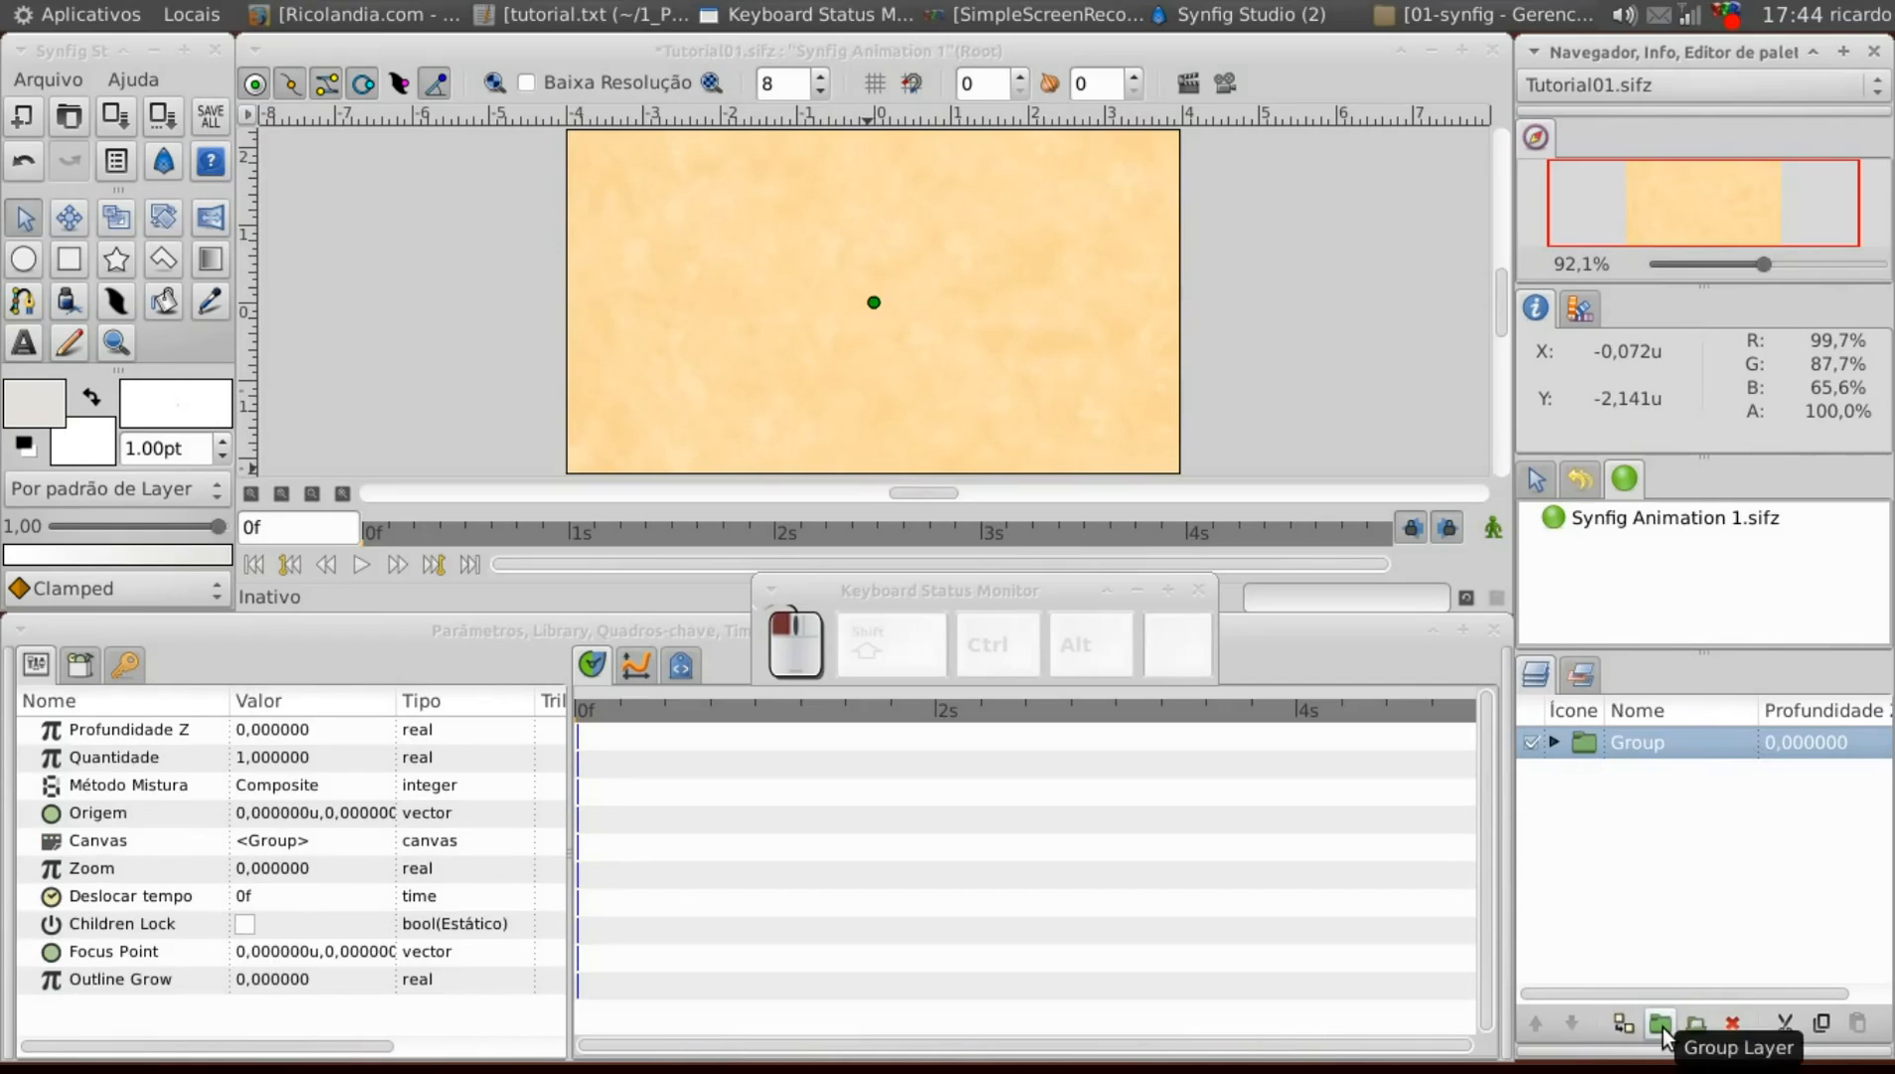
left_click(1629, 743)
left_click_drag(1687, 748, 1613, 748)
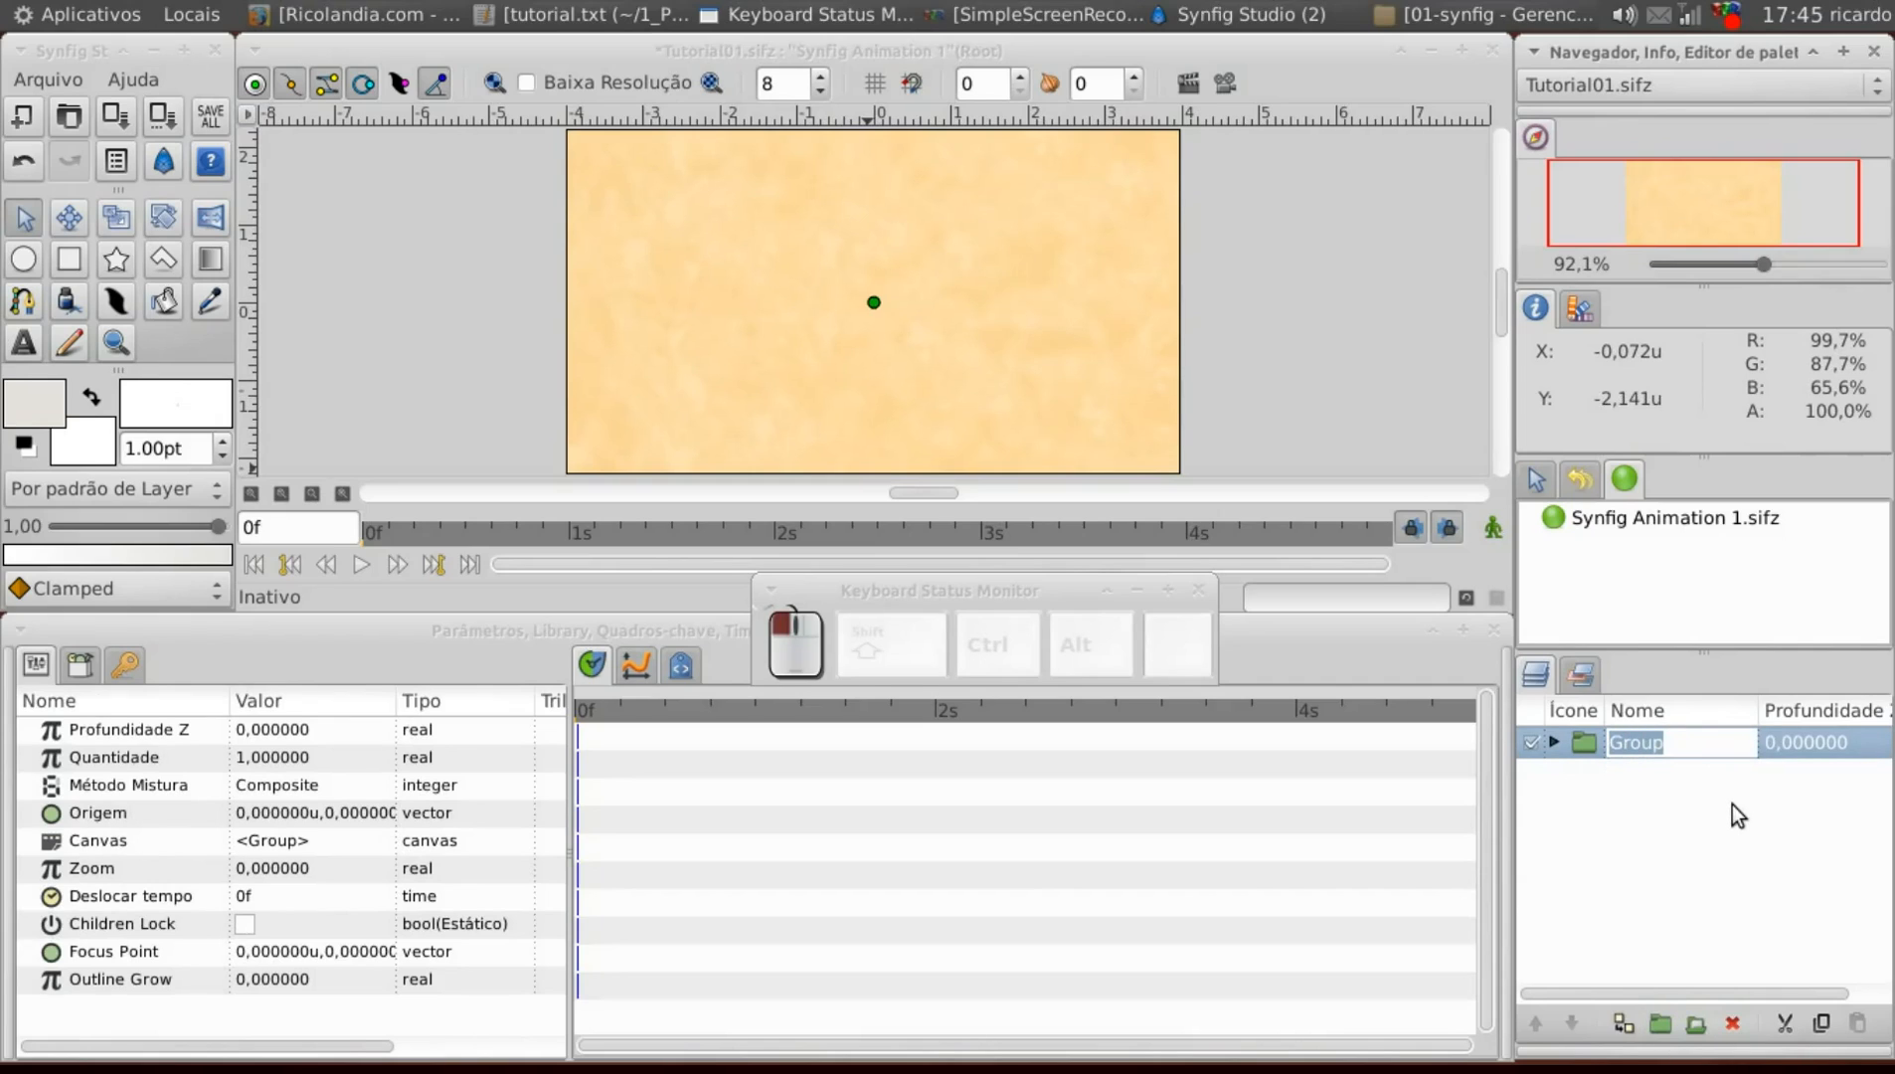
type("F")
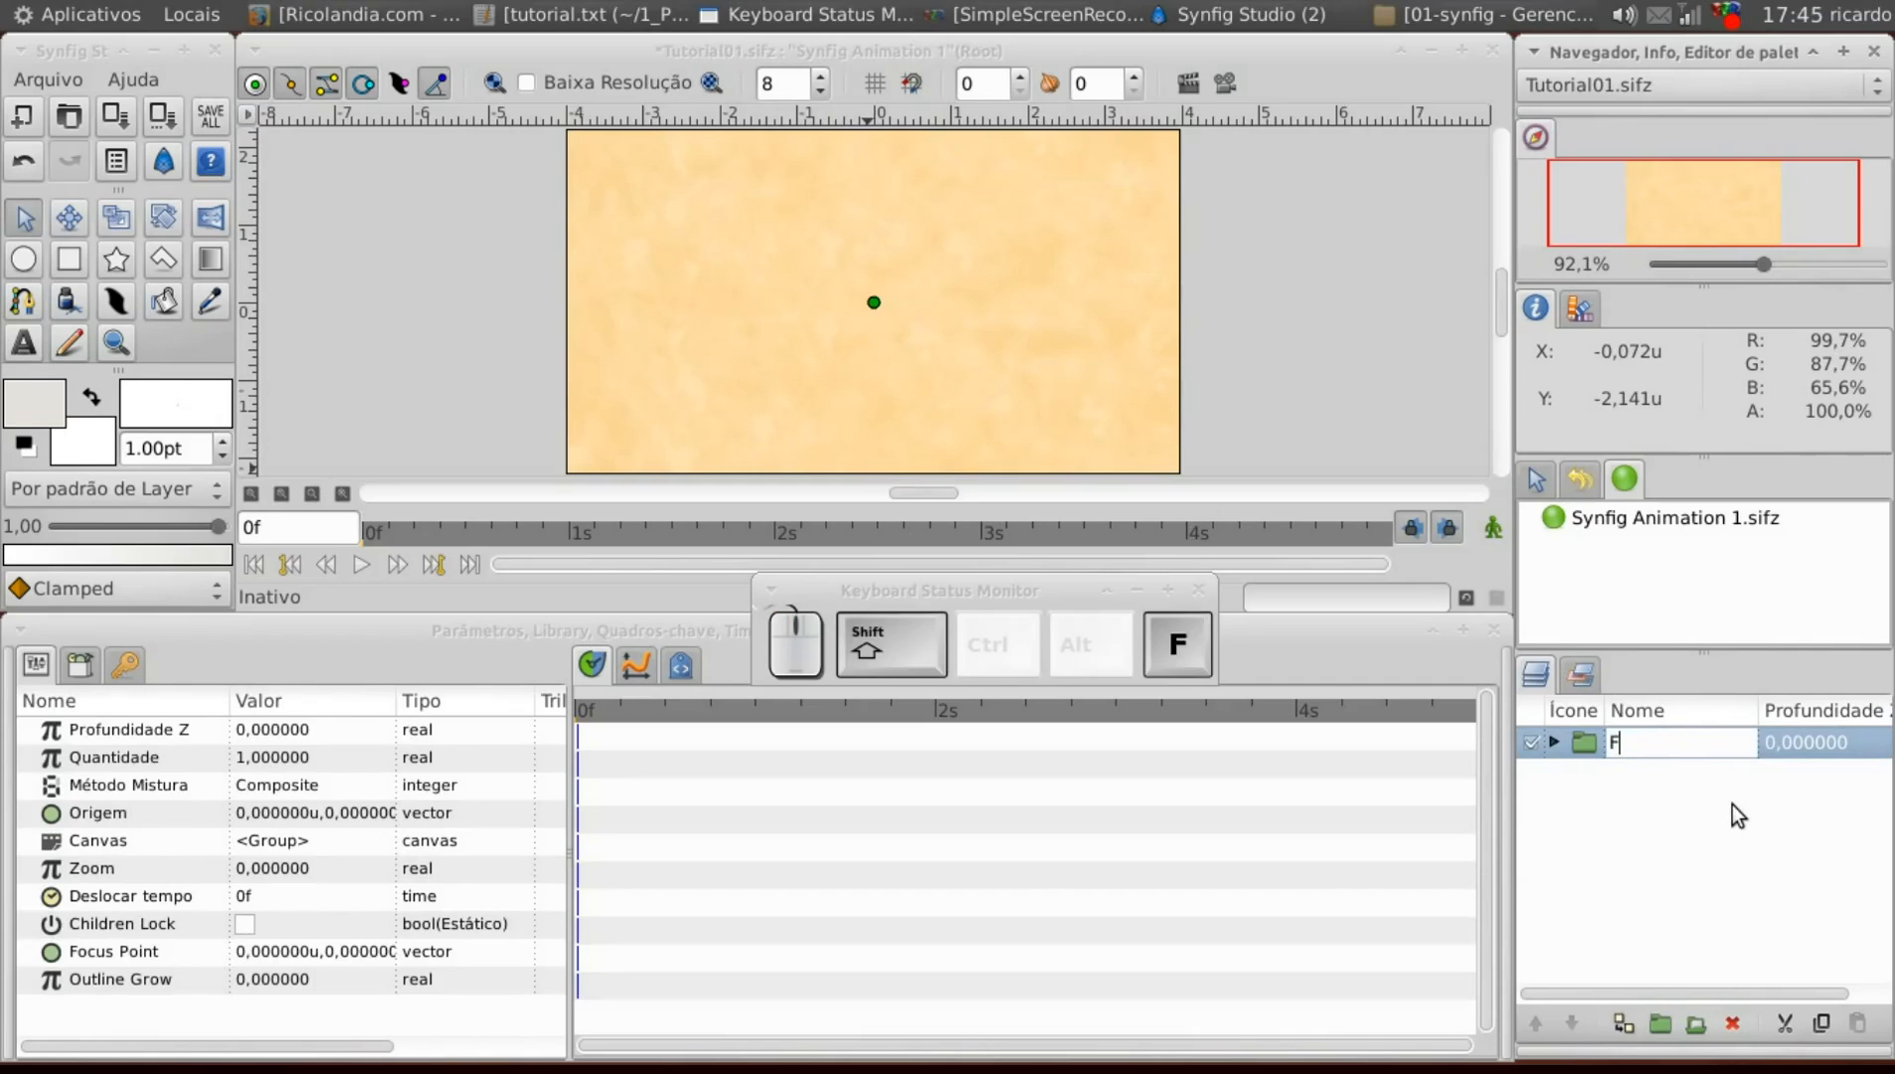
type("undo")
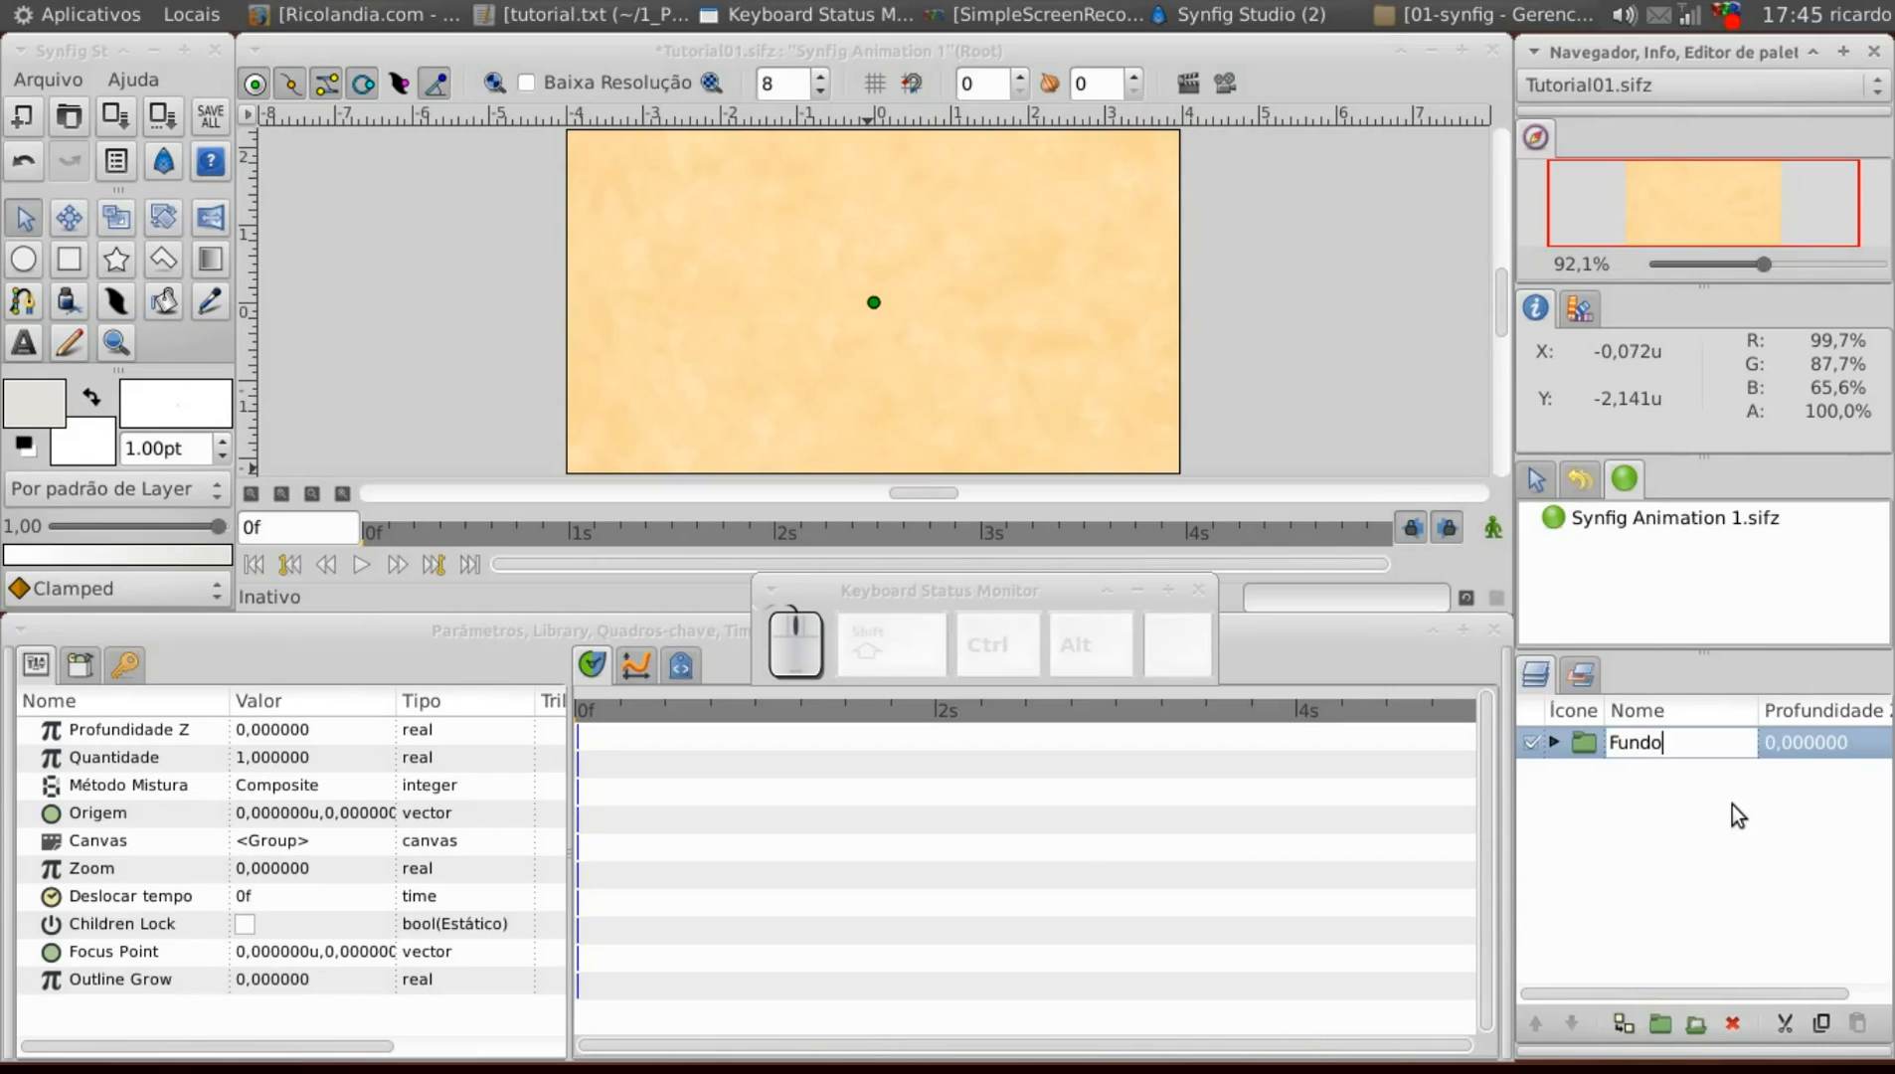
left_click(1731, 804)
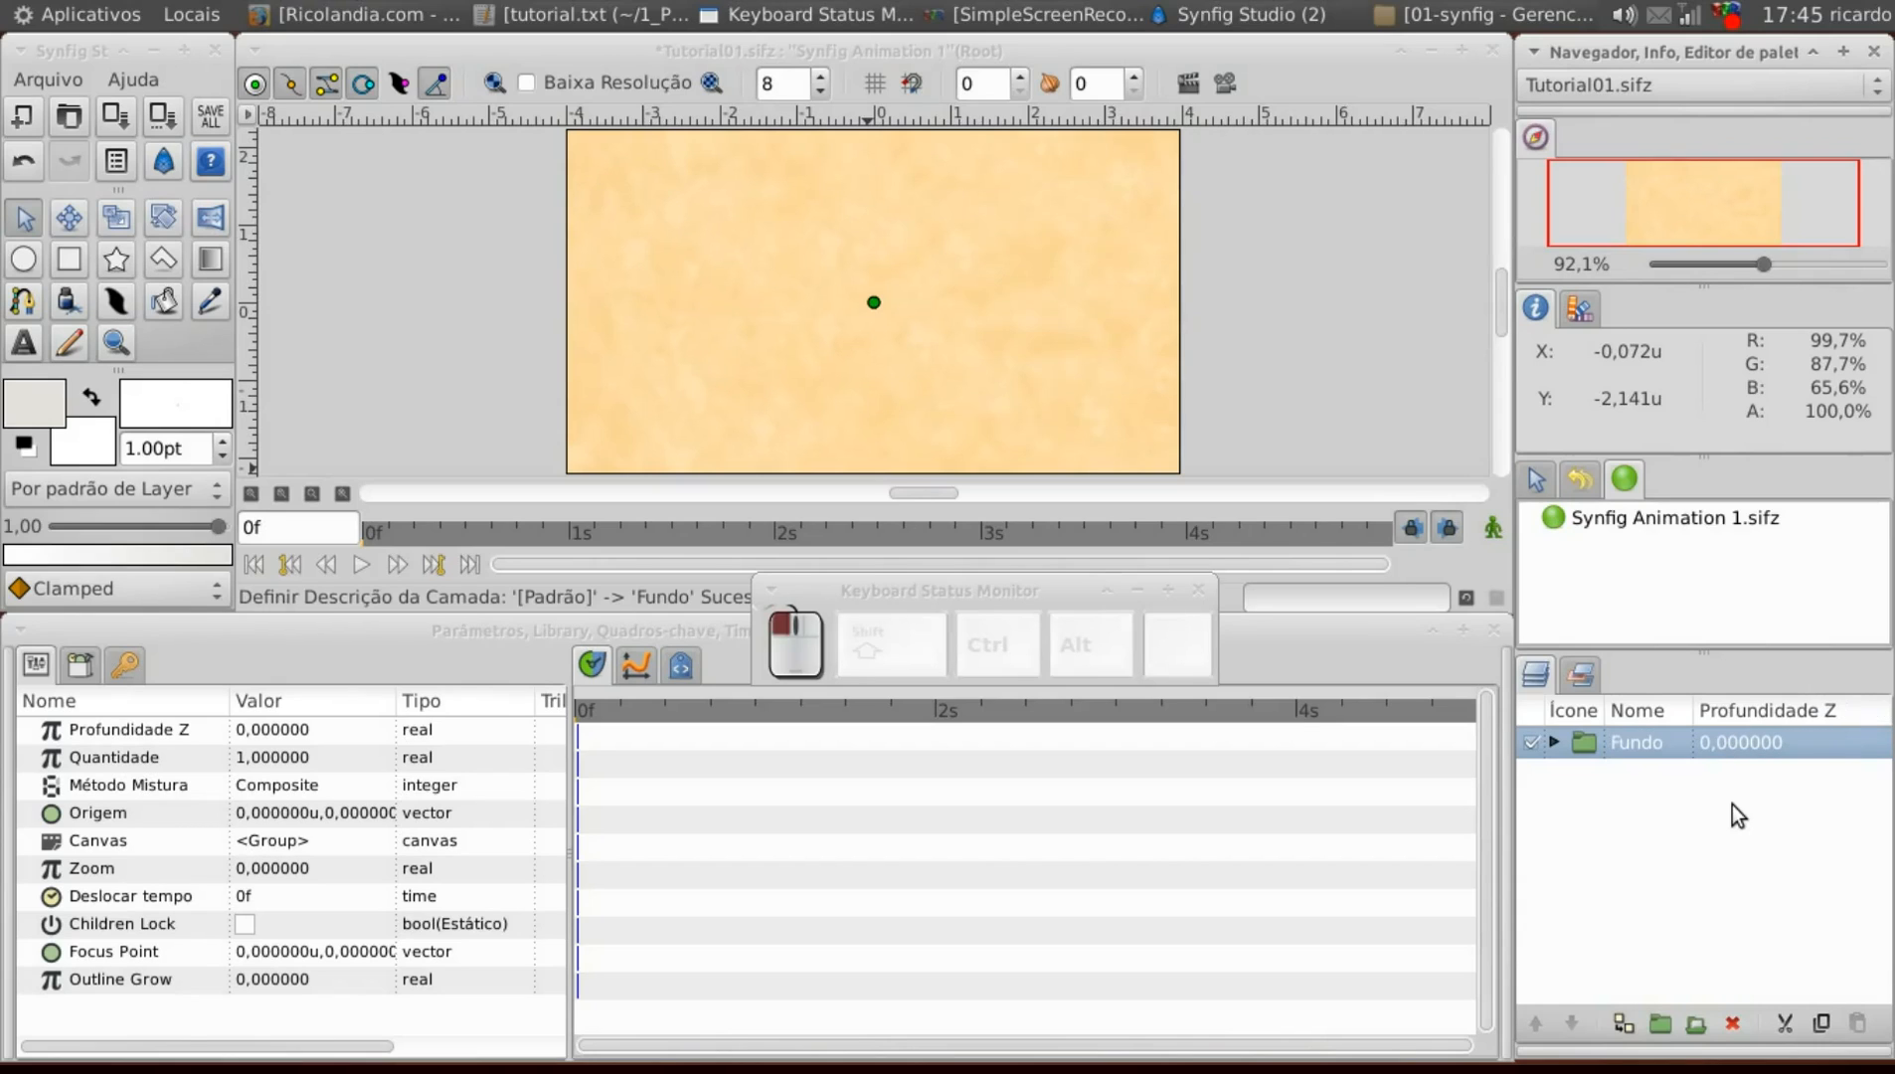
Add a Scale transform layer above papel_velho.jpg inside the Fundo group.
left_click(1556, 741)
left_click(1604, 780)
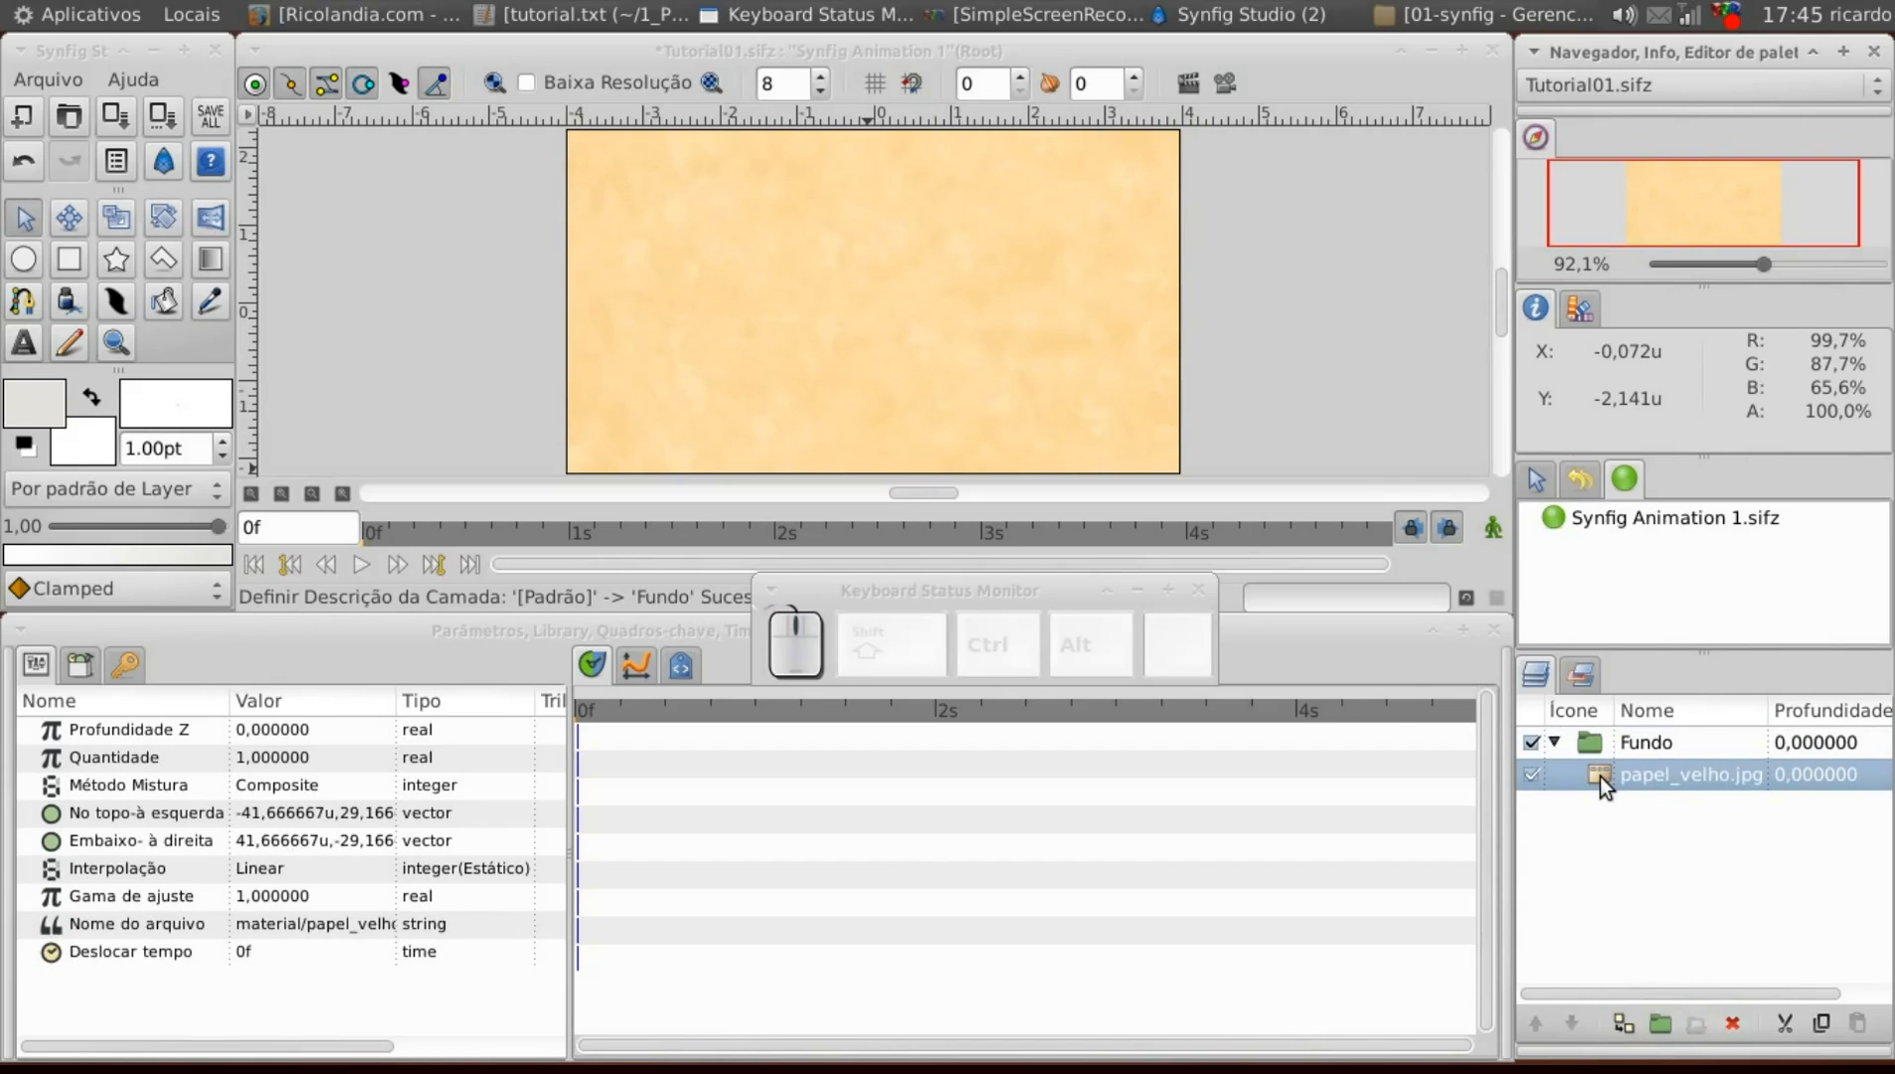
right_click(1600, 776)
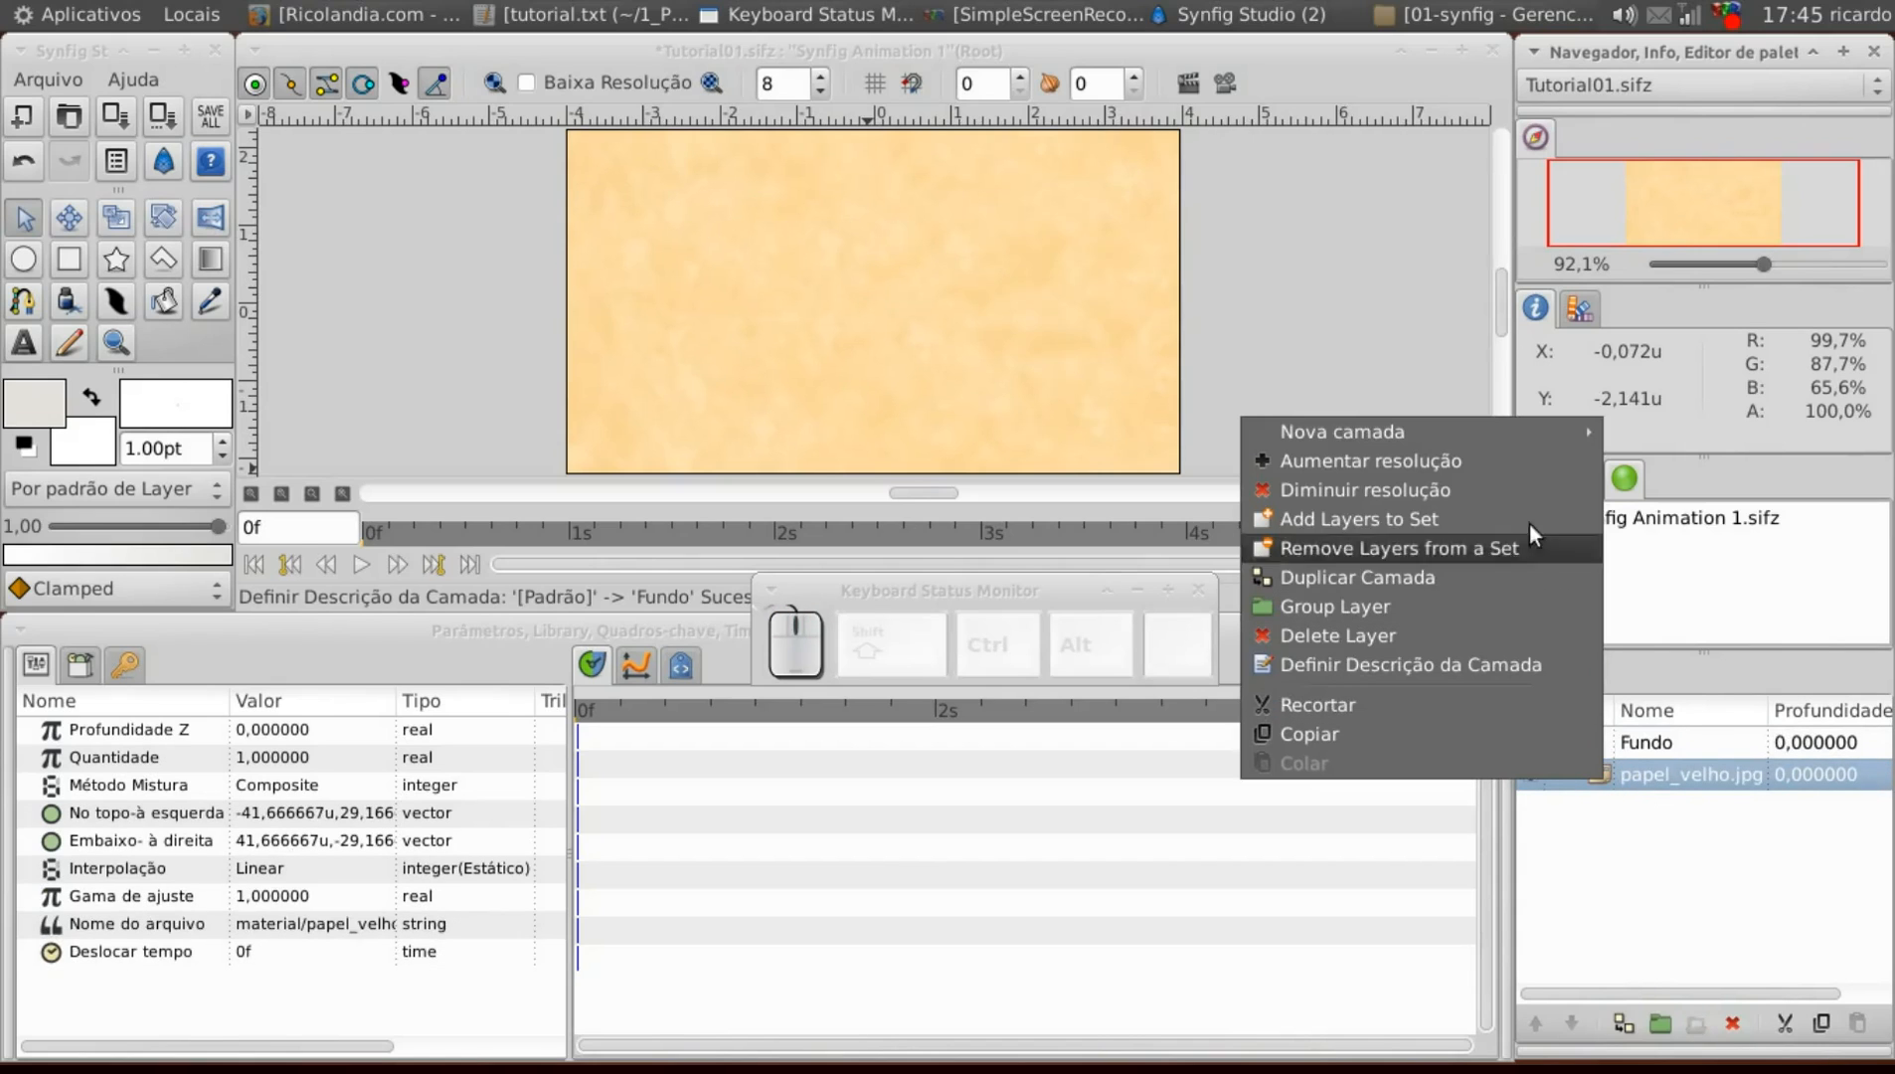
mouse_move(1531, 430)
mouse_move(1765, 691)
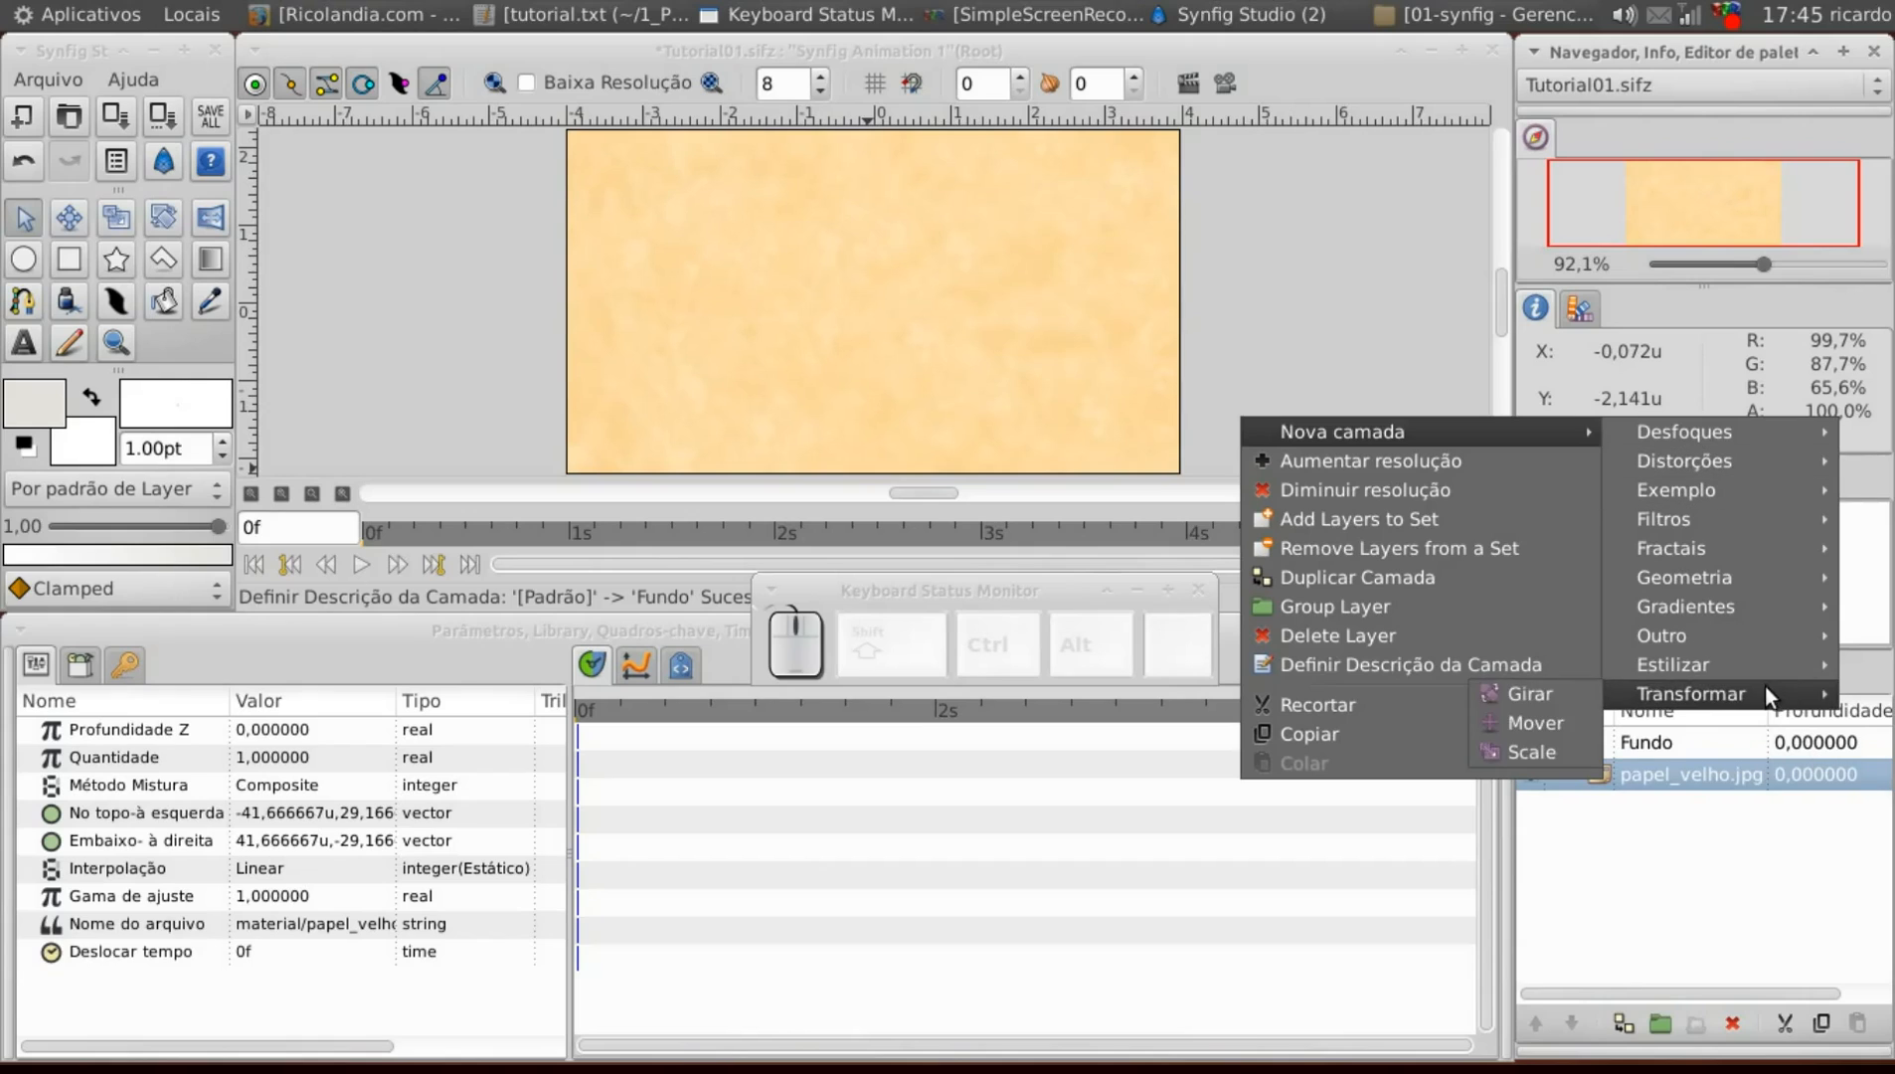
left_click(1521, 756)
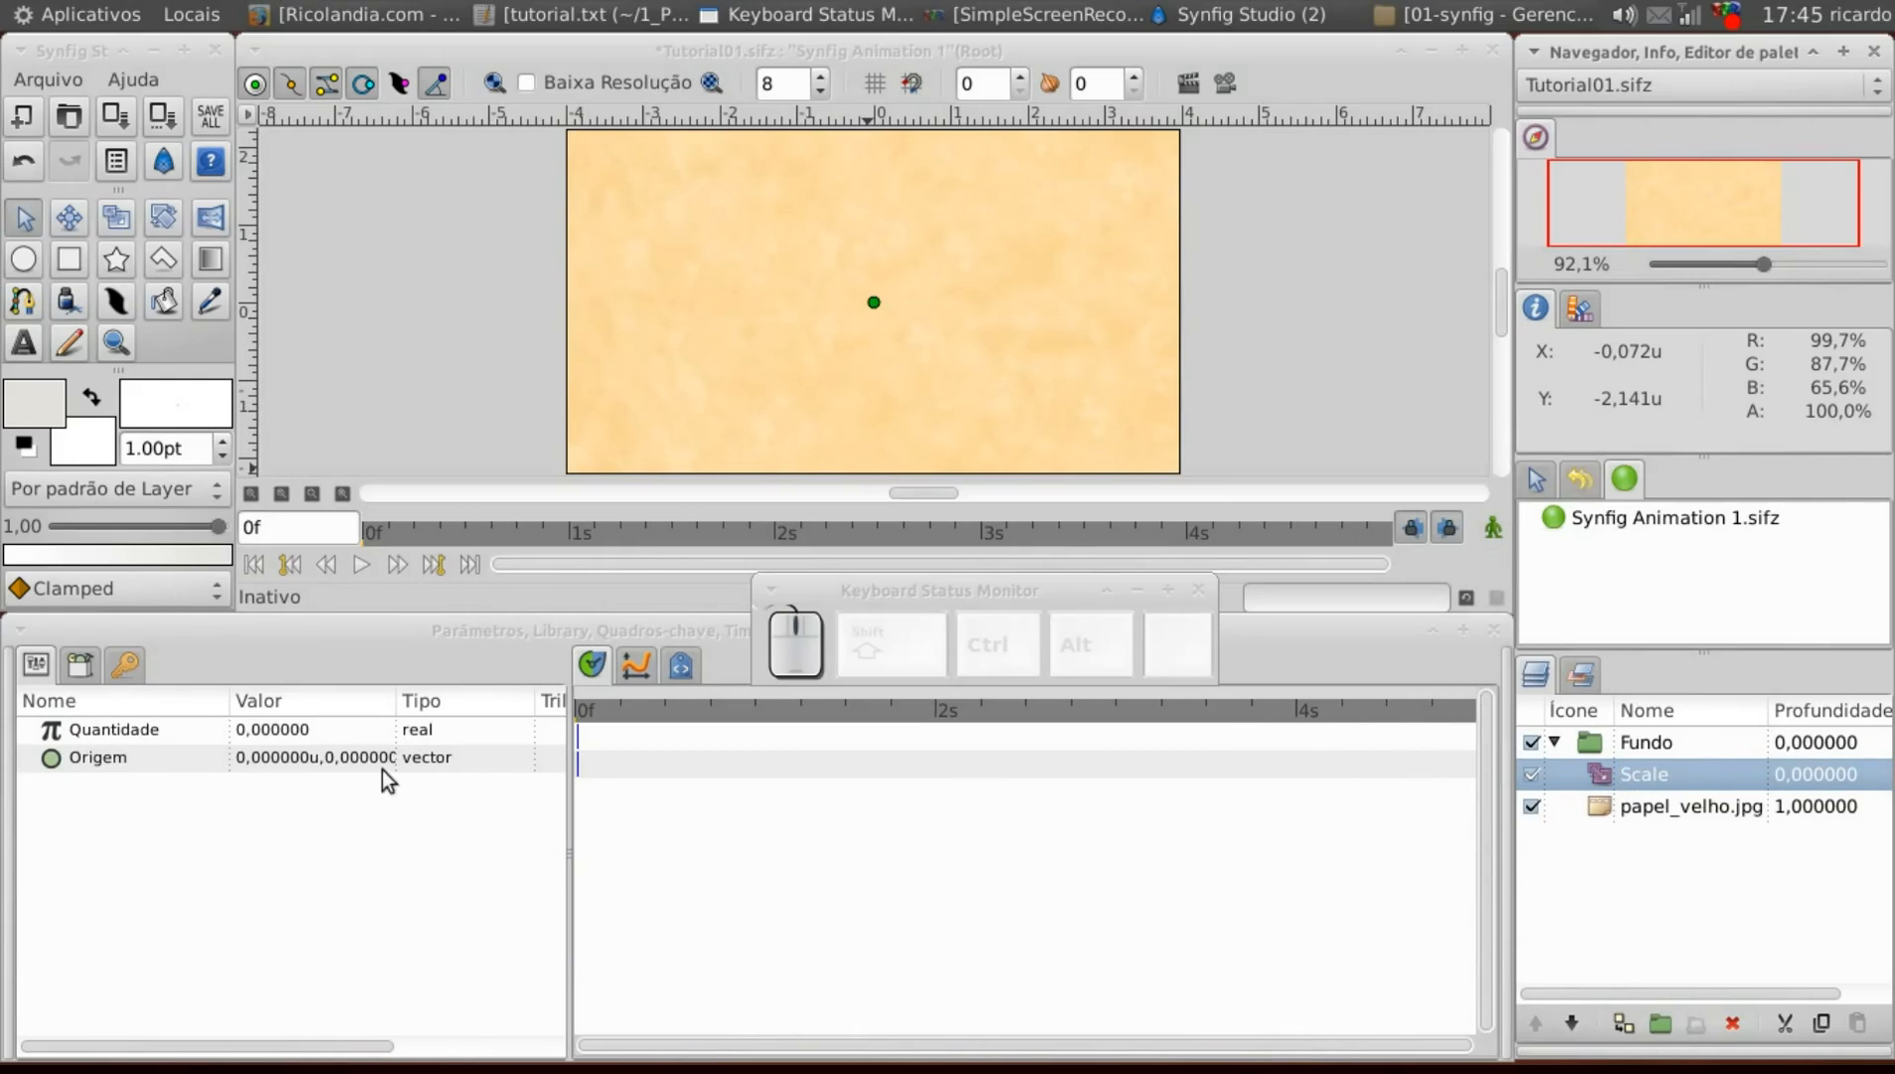
Try amounts of -1,2 and -1,4 on the Scale layer to shrink the paper image.
left_click(255, 733)
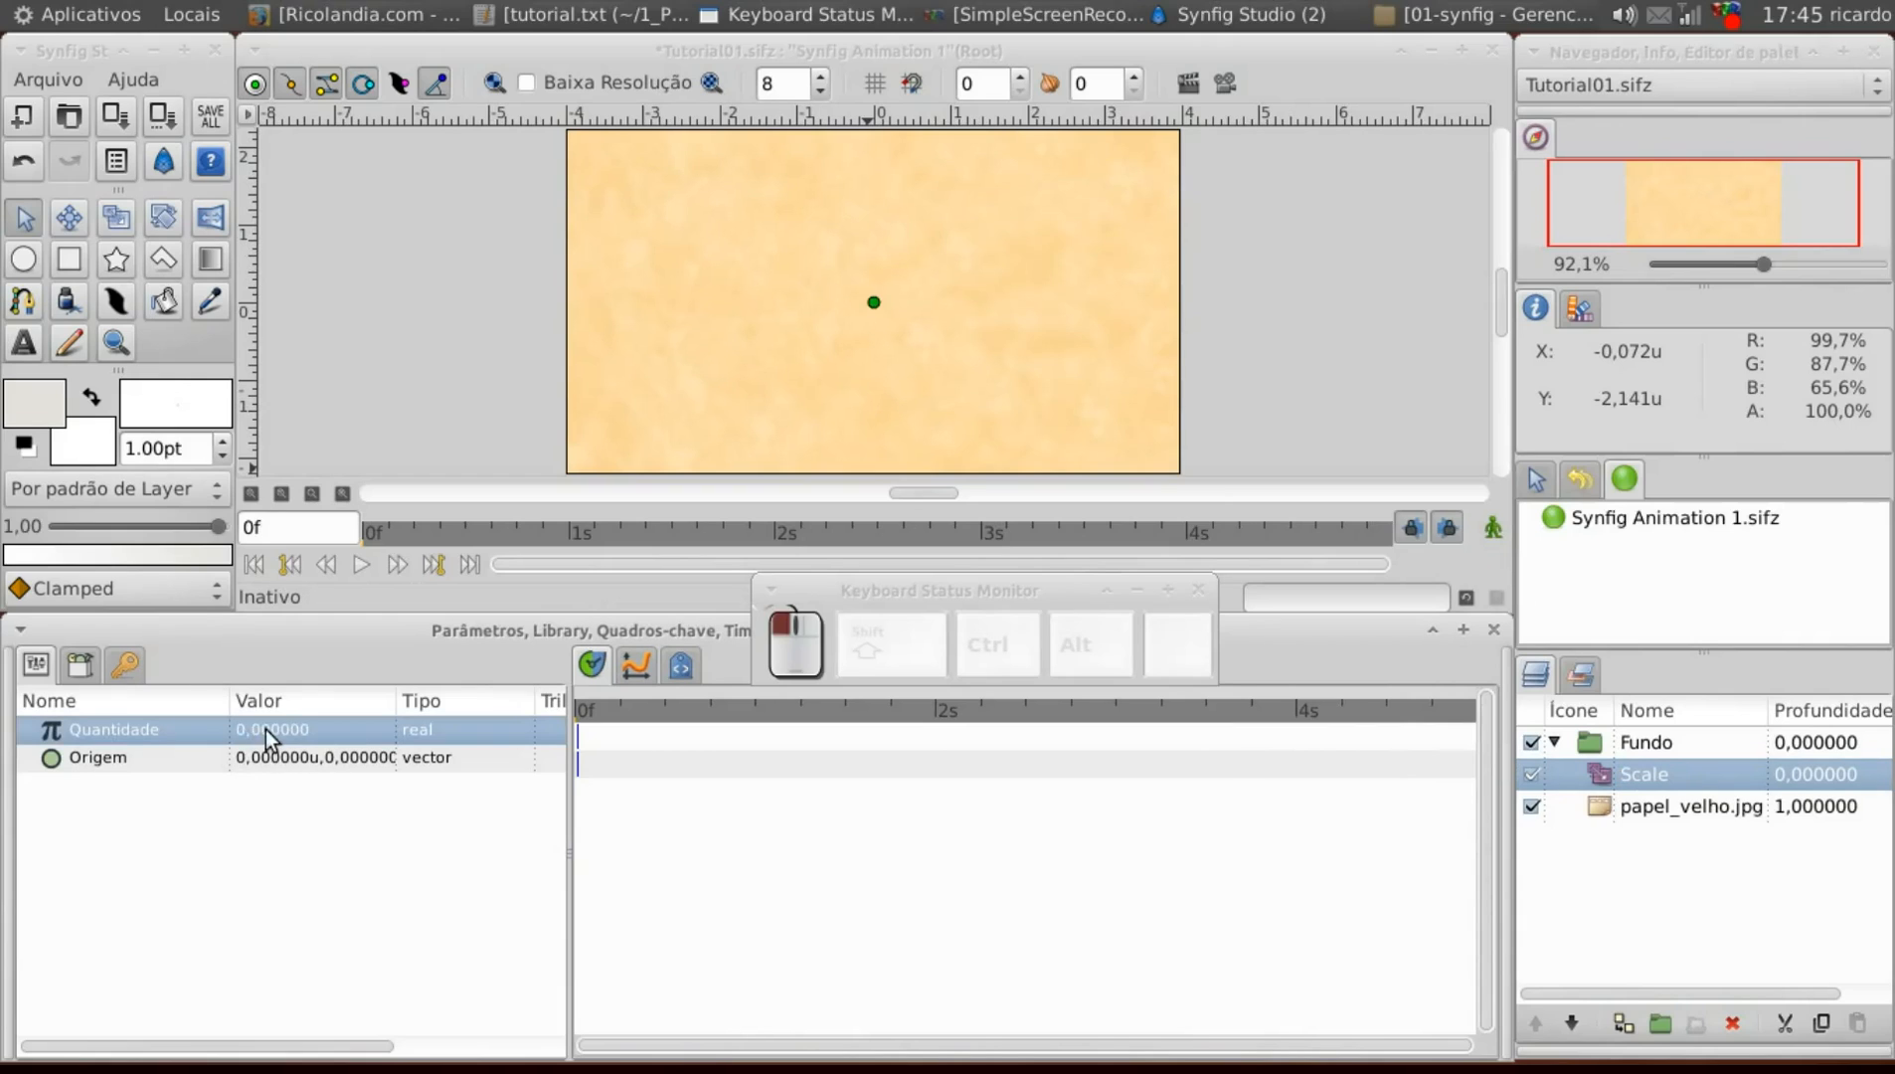
left_click(285, 730)
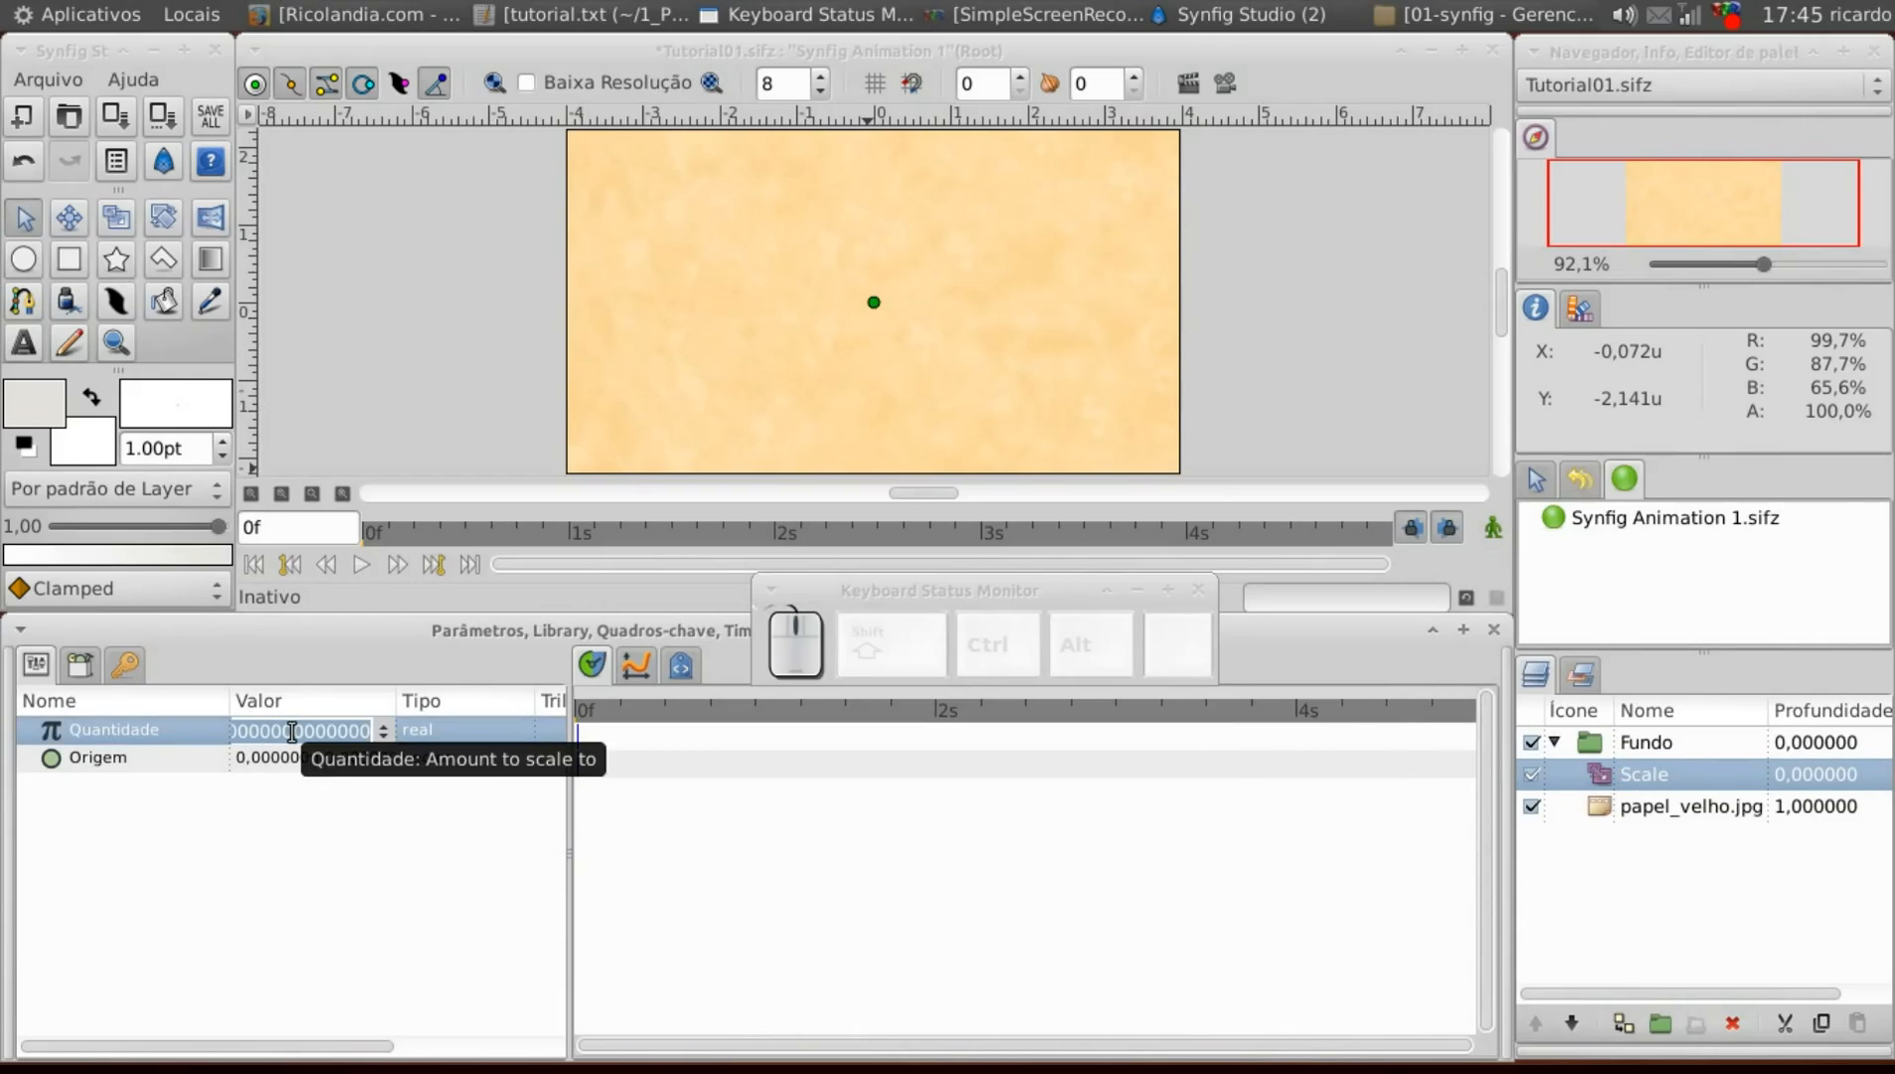
type("-")
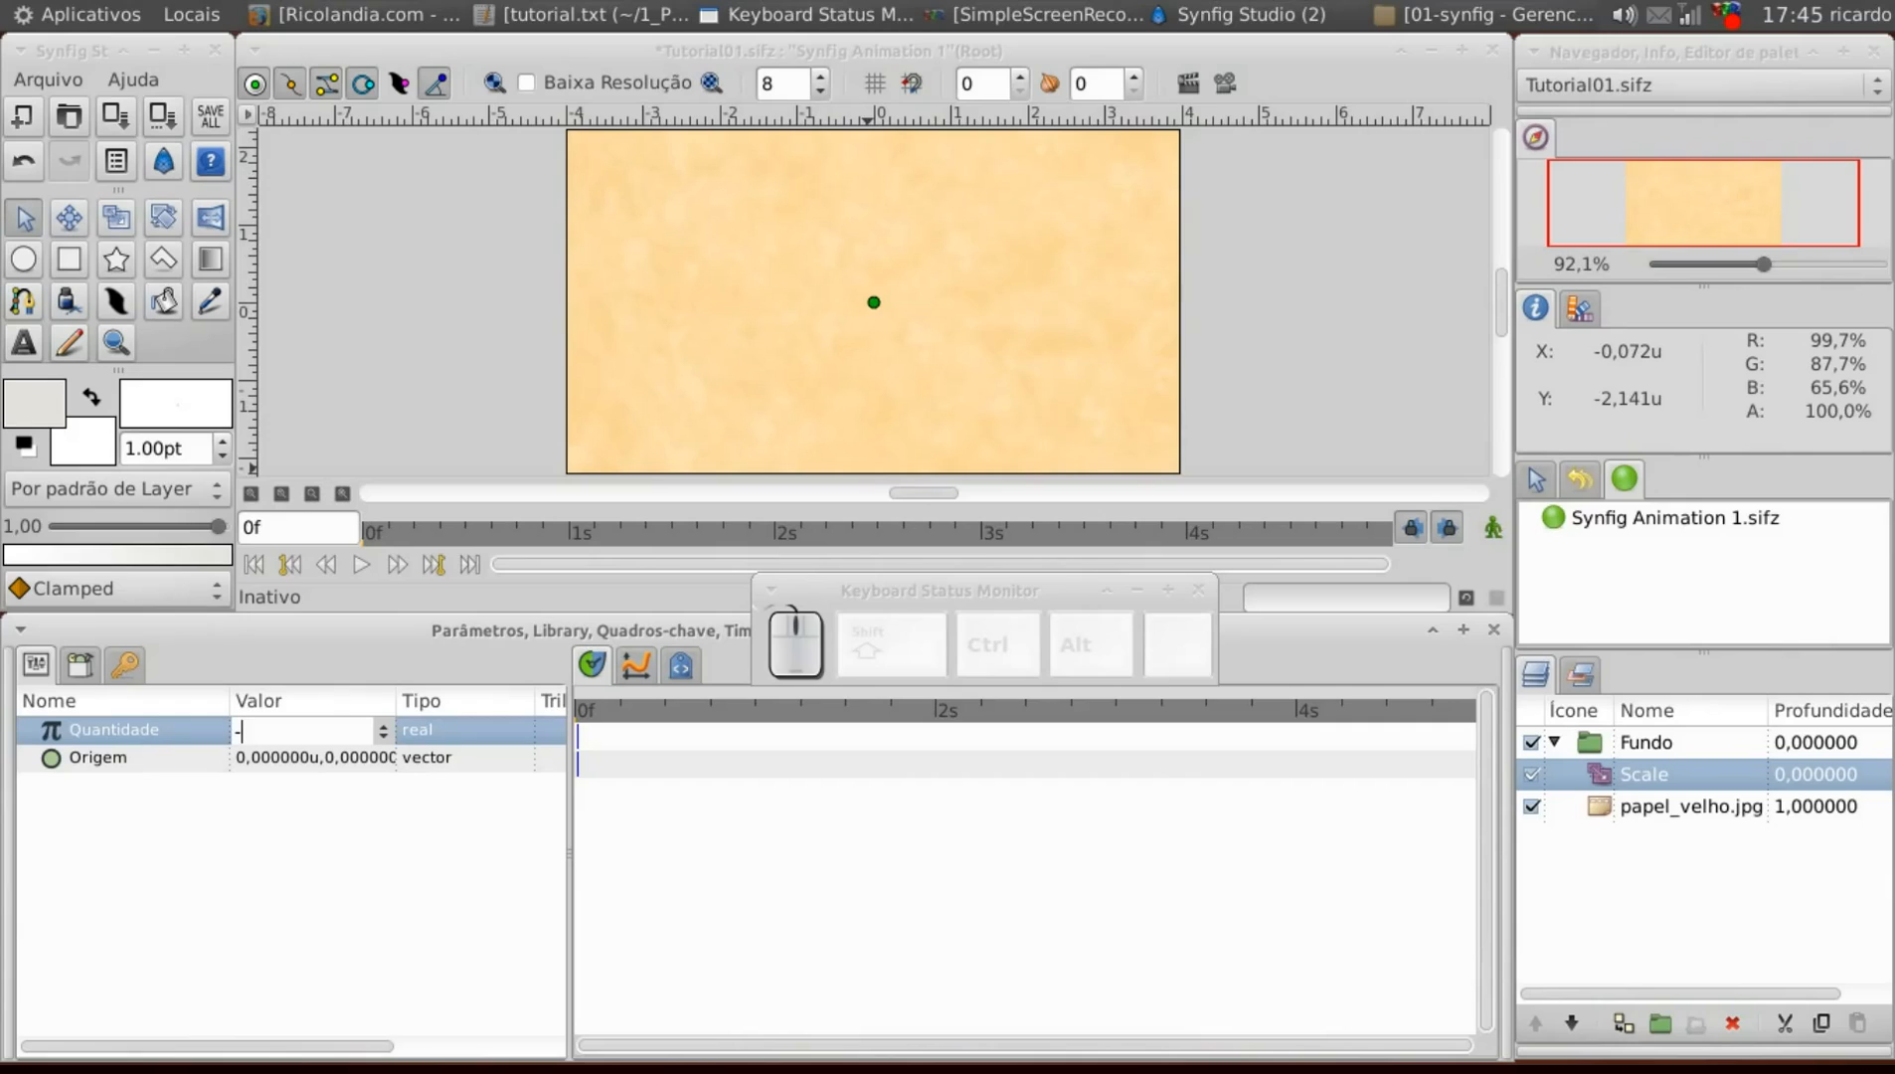
type("1")
type(".2")
key("Return")
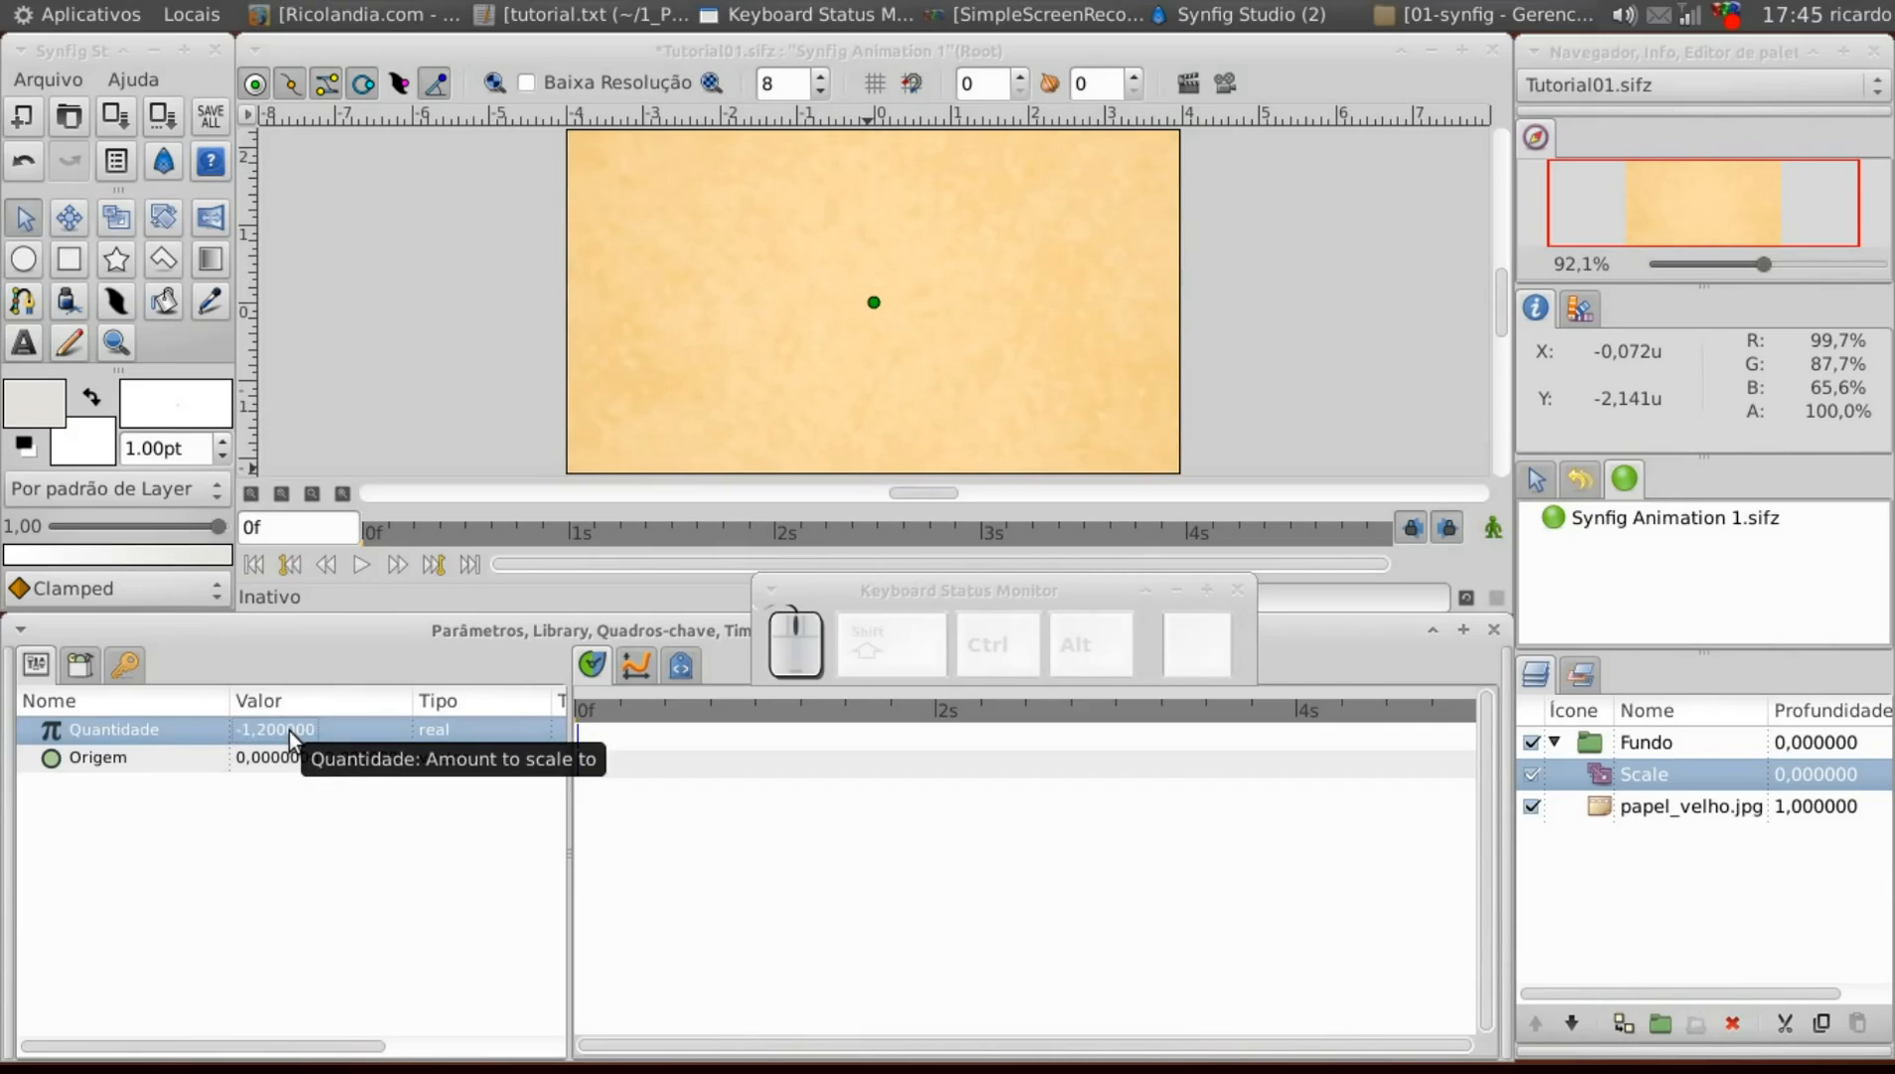
left_click(267, 729)
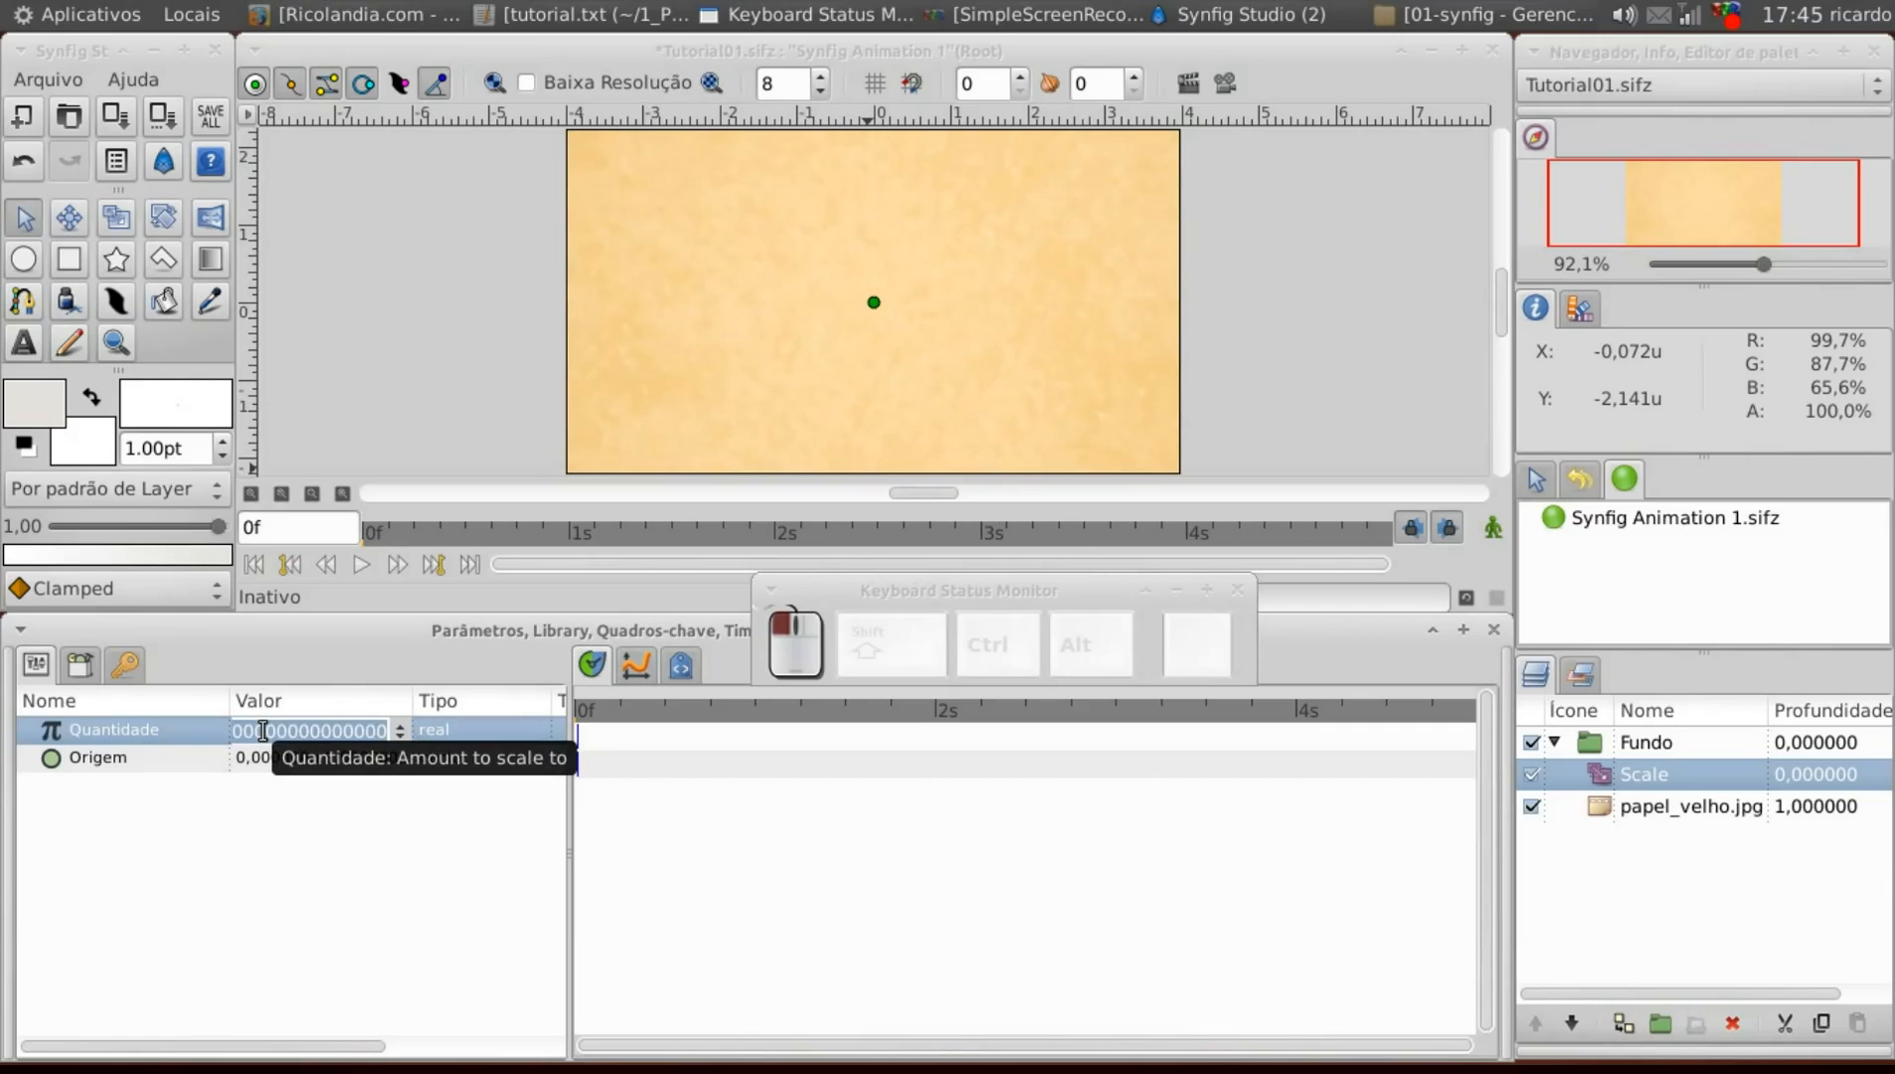
type("-1.4")
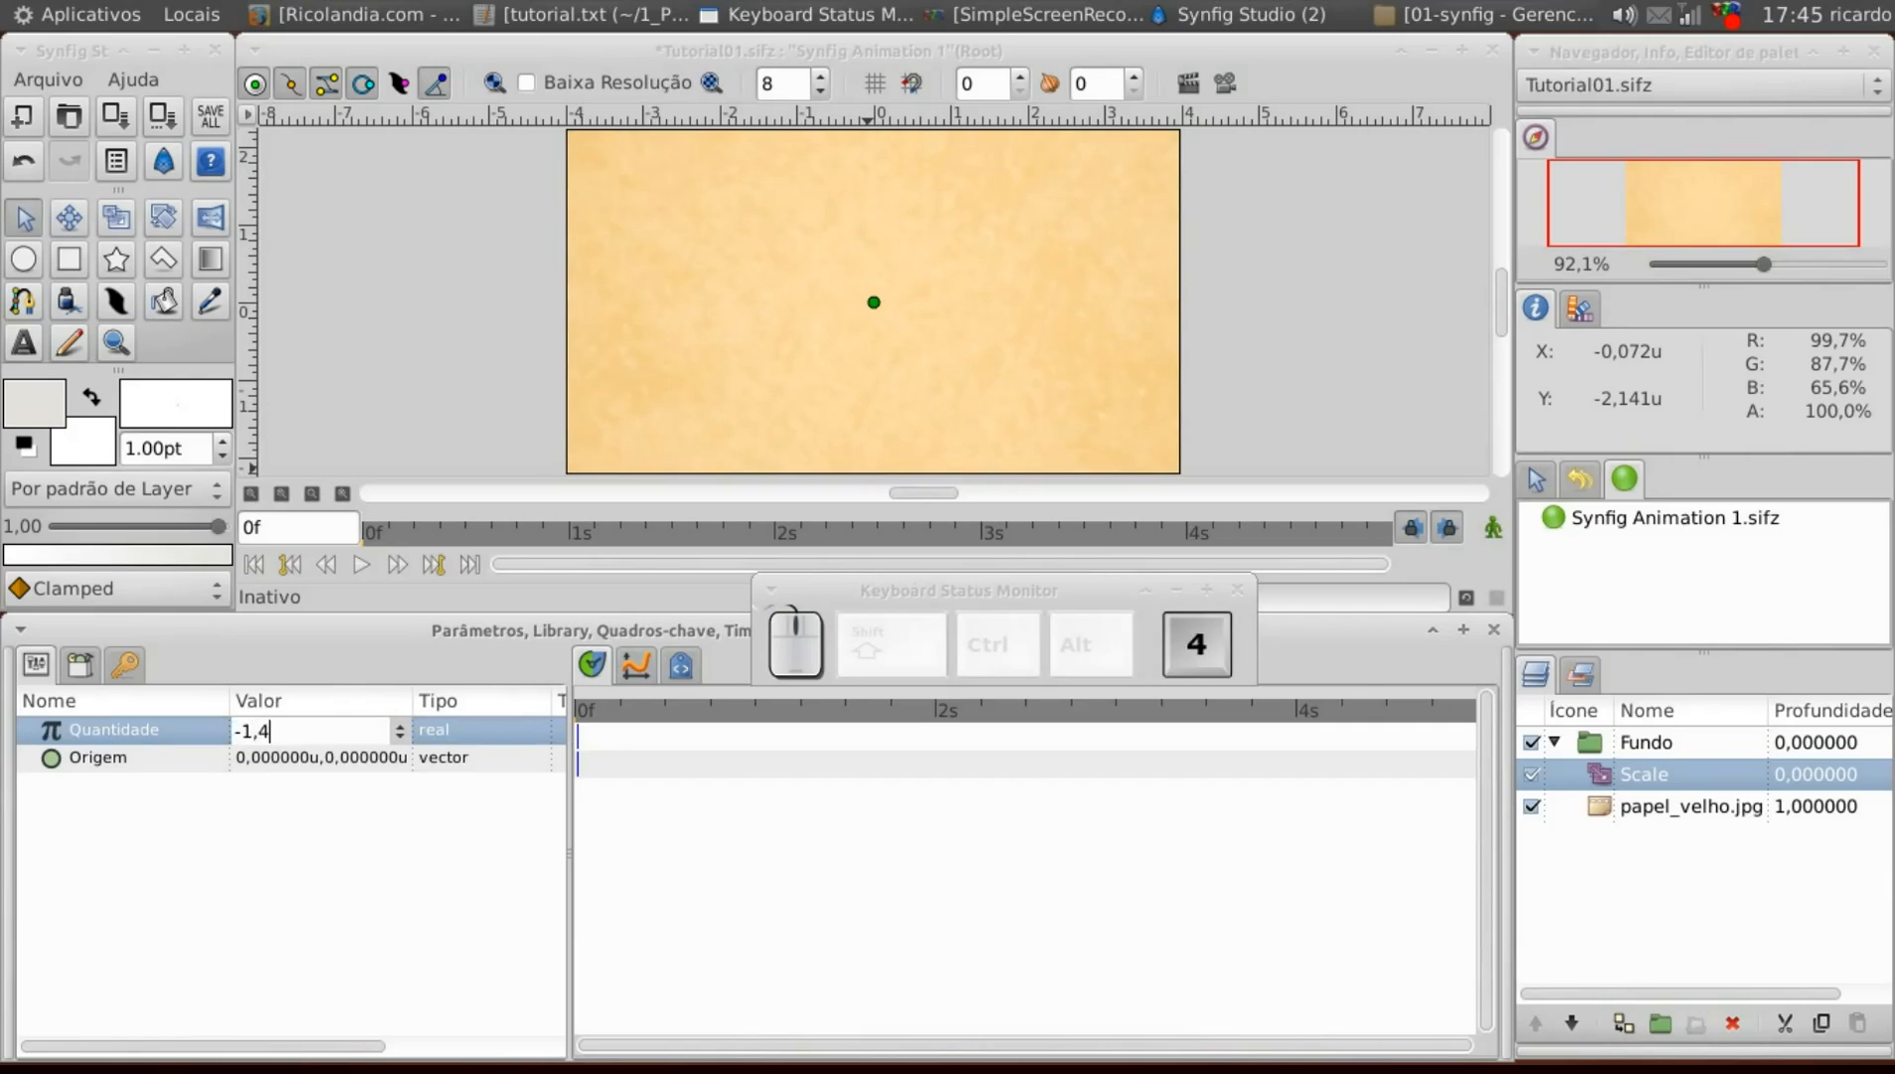
key("Return")
Try stronger reductions of the paper image with Scale amounts of -2 and -3.
left_click(262, 731)
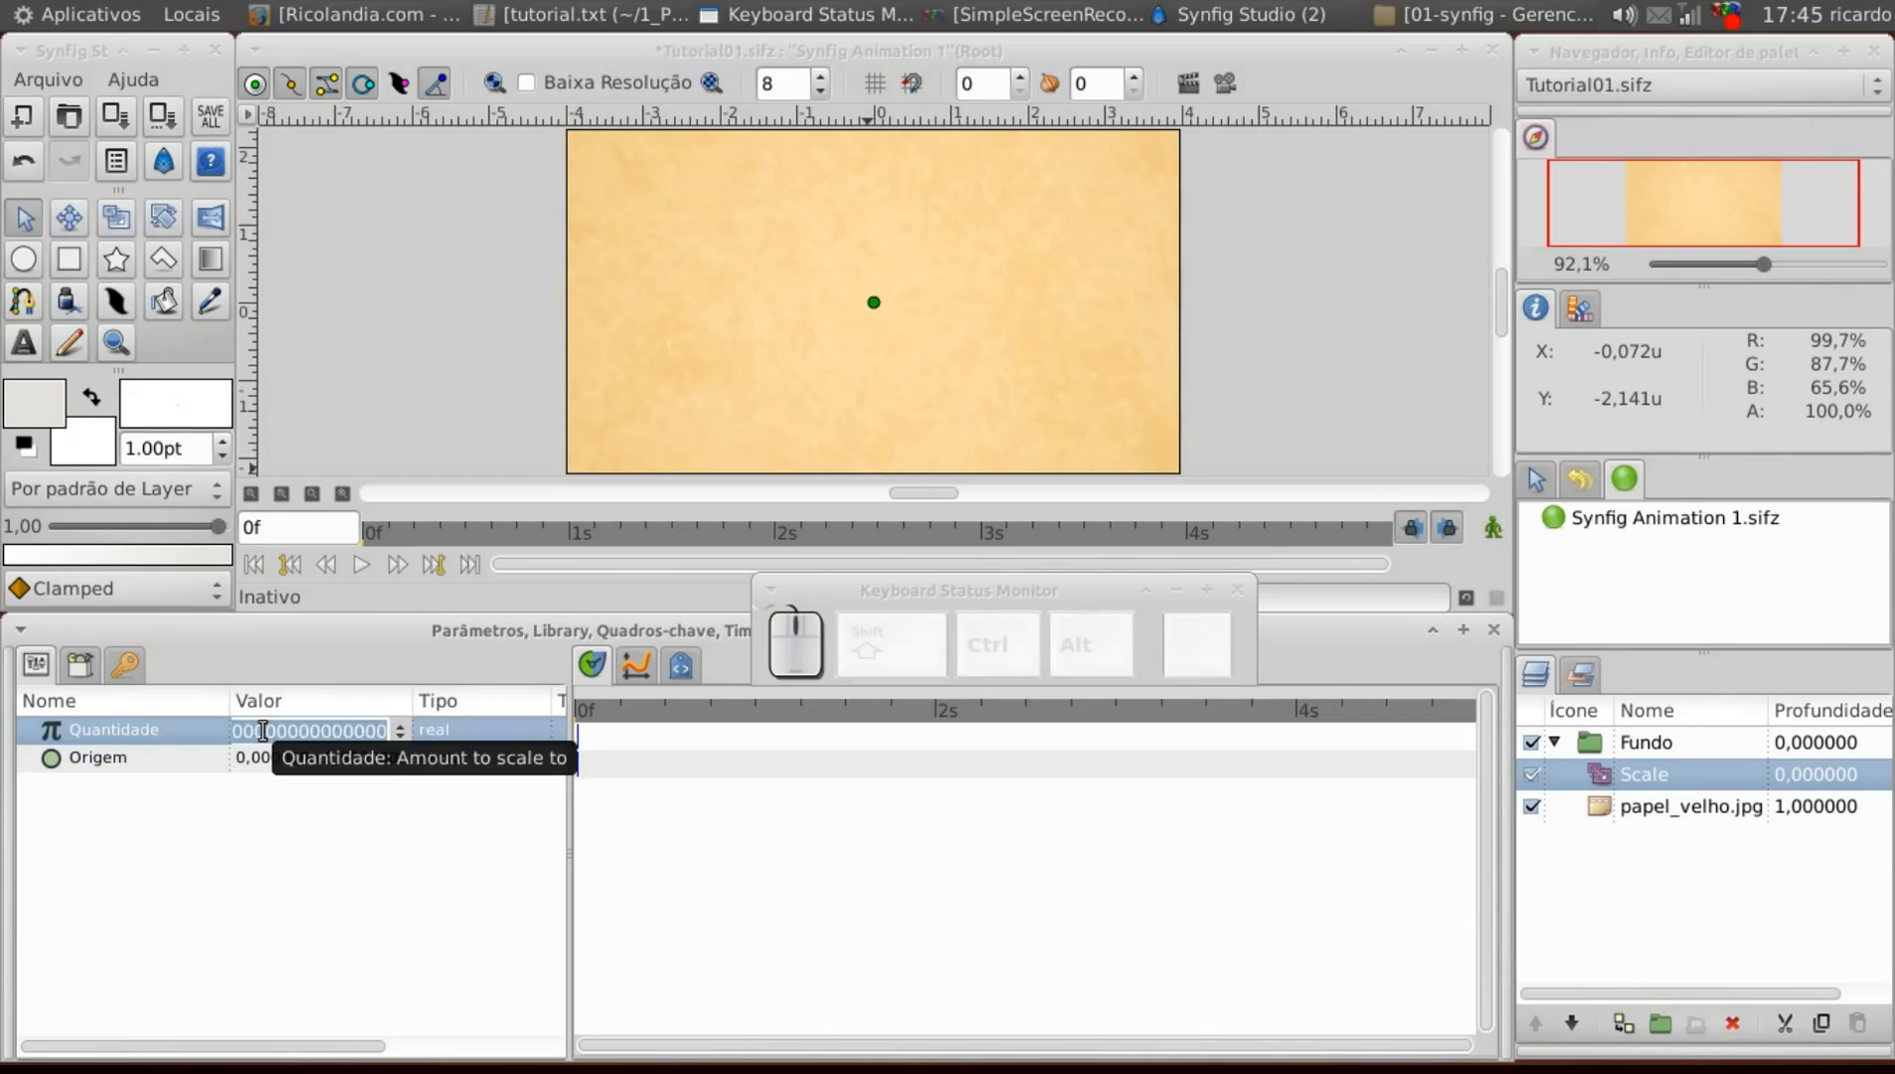
type("-2")
key("Return")
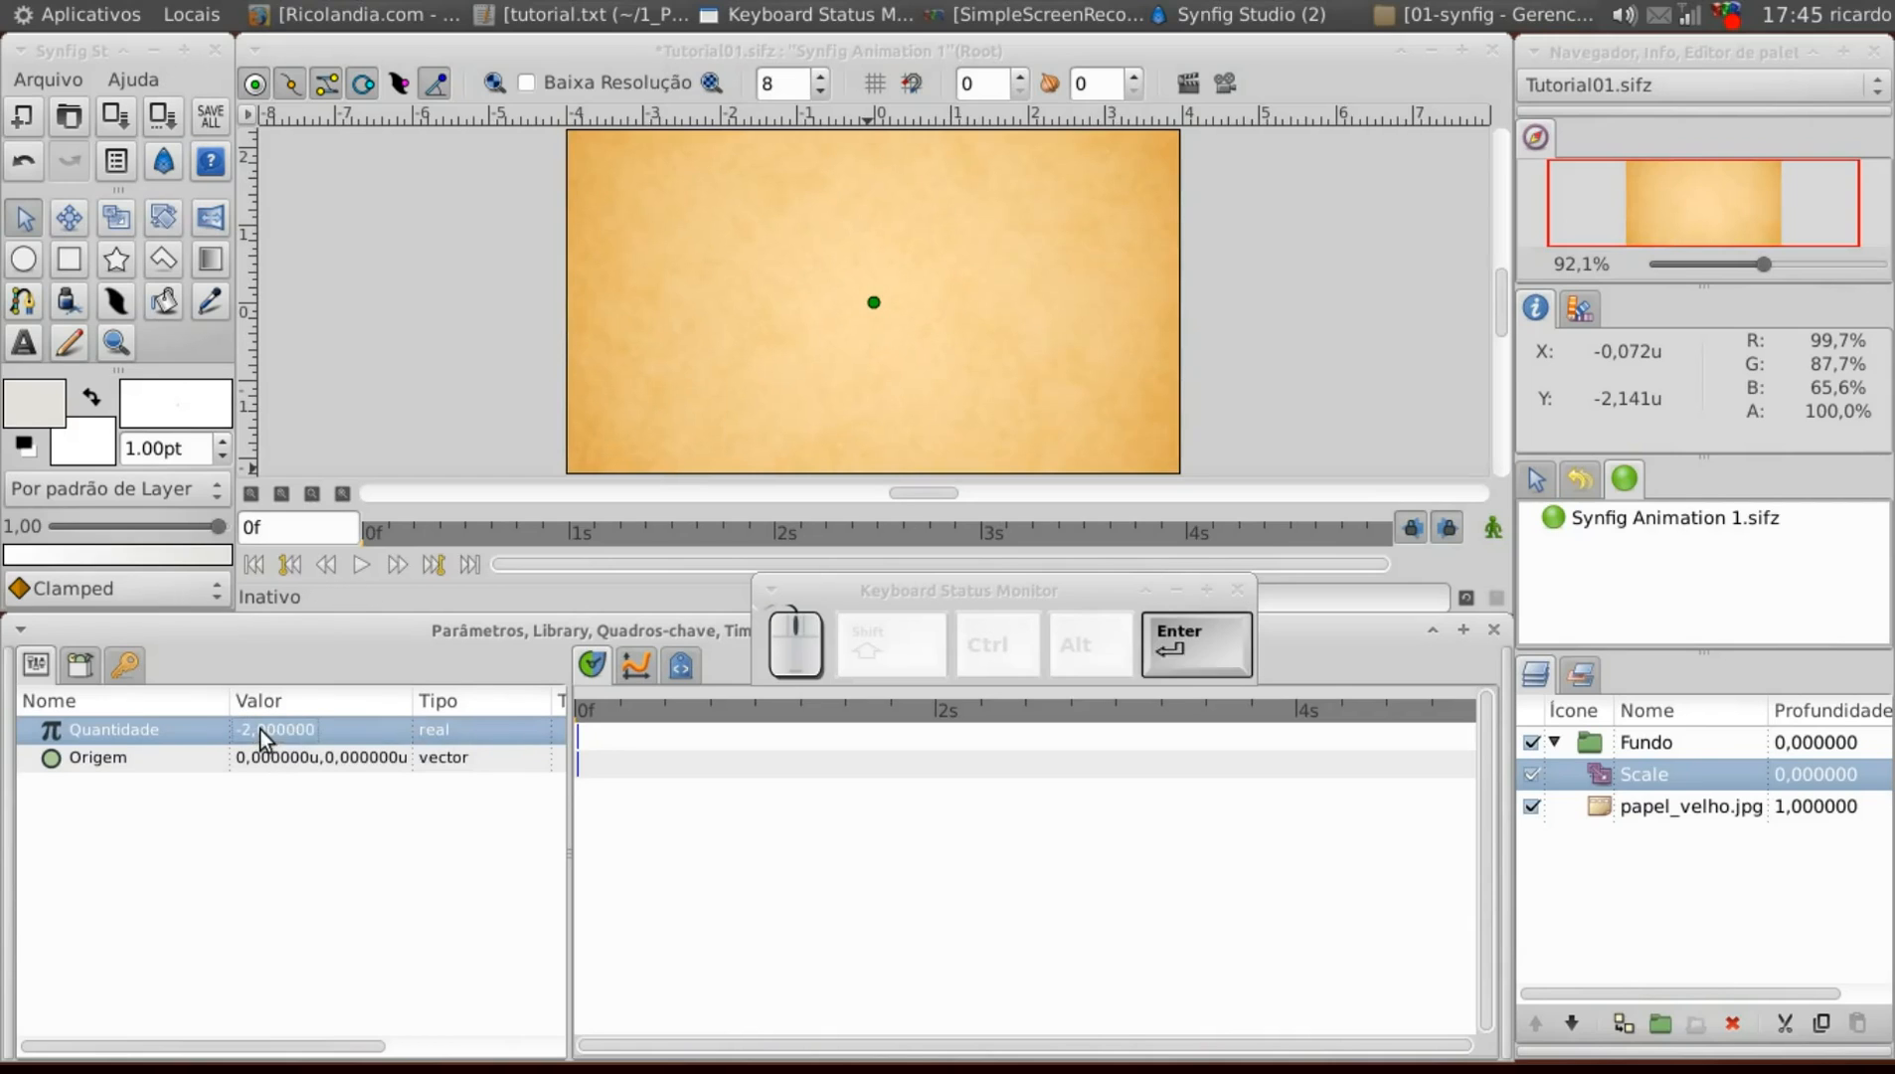
left_click(261, 731)
type("-3")
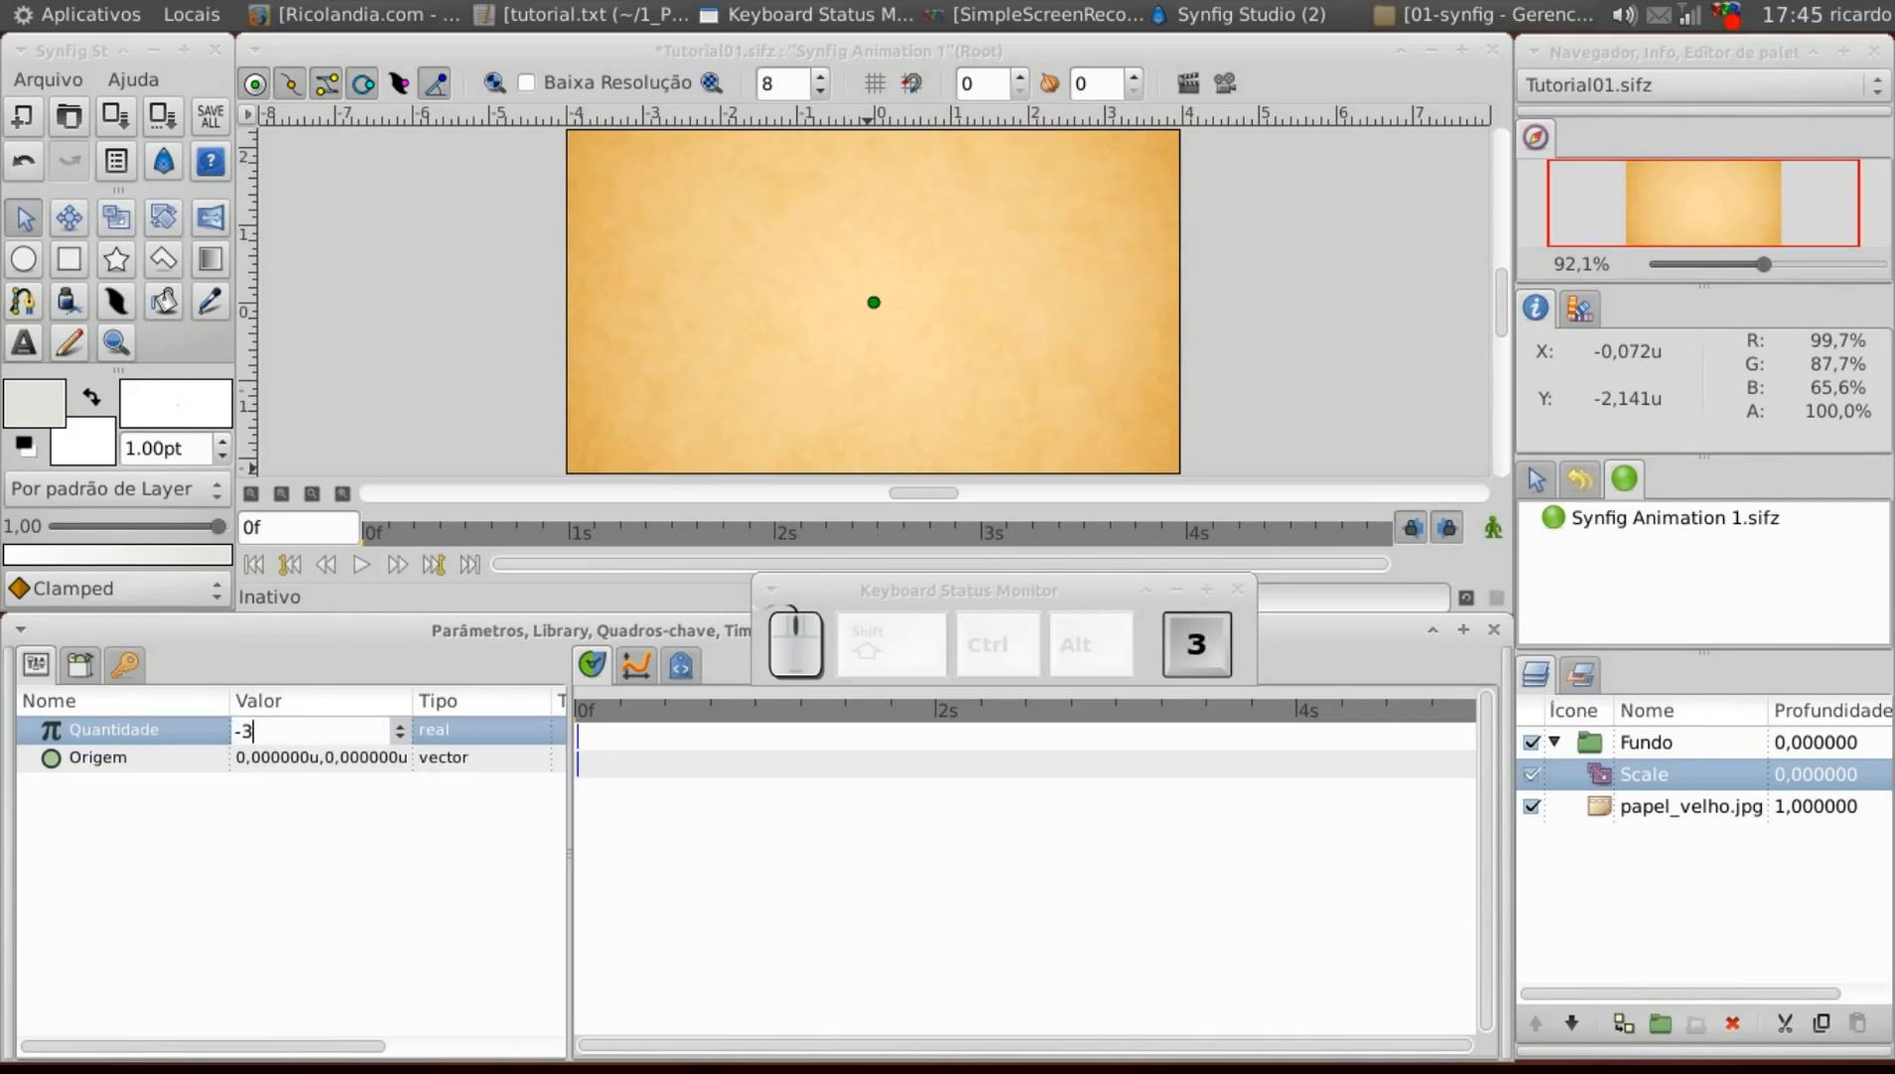
key("Return")
Set the Scale layer's amount (Quantidade) to -2,2.
left_click(259, 729)
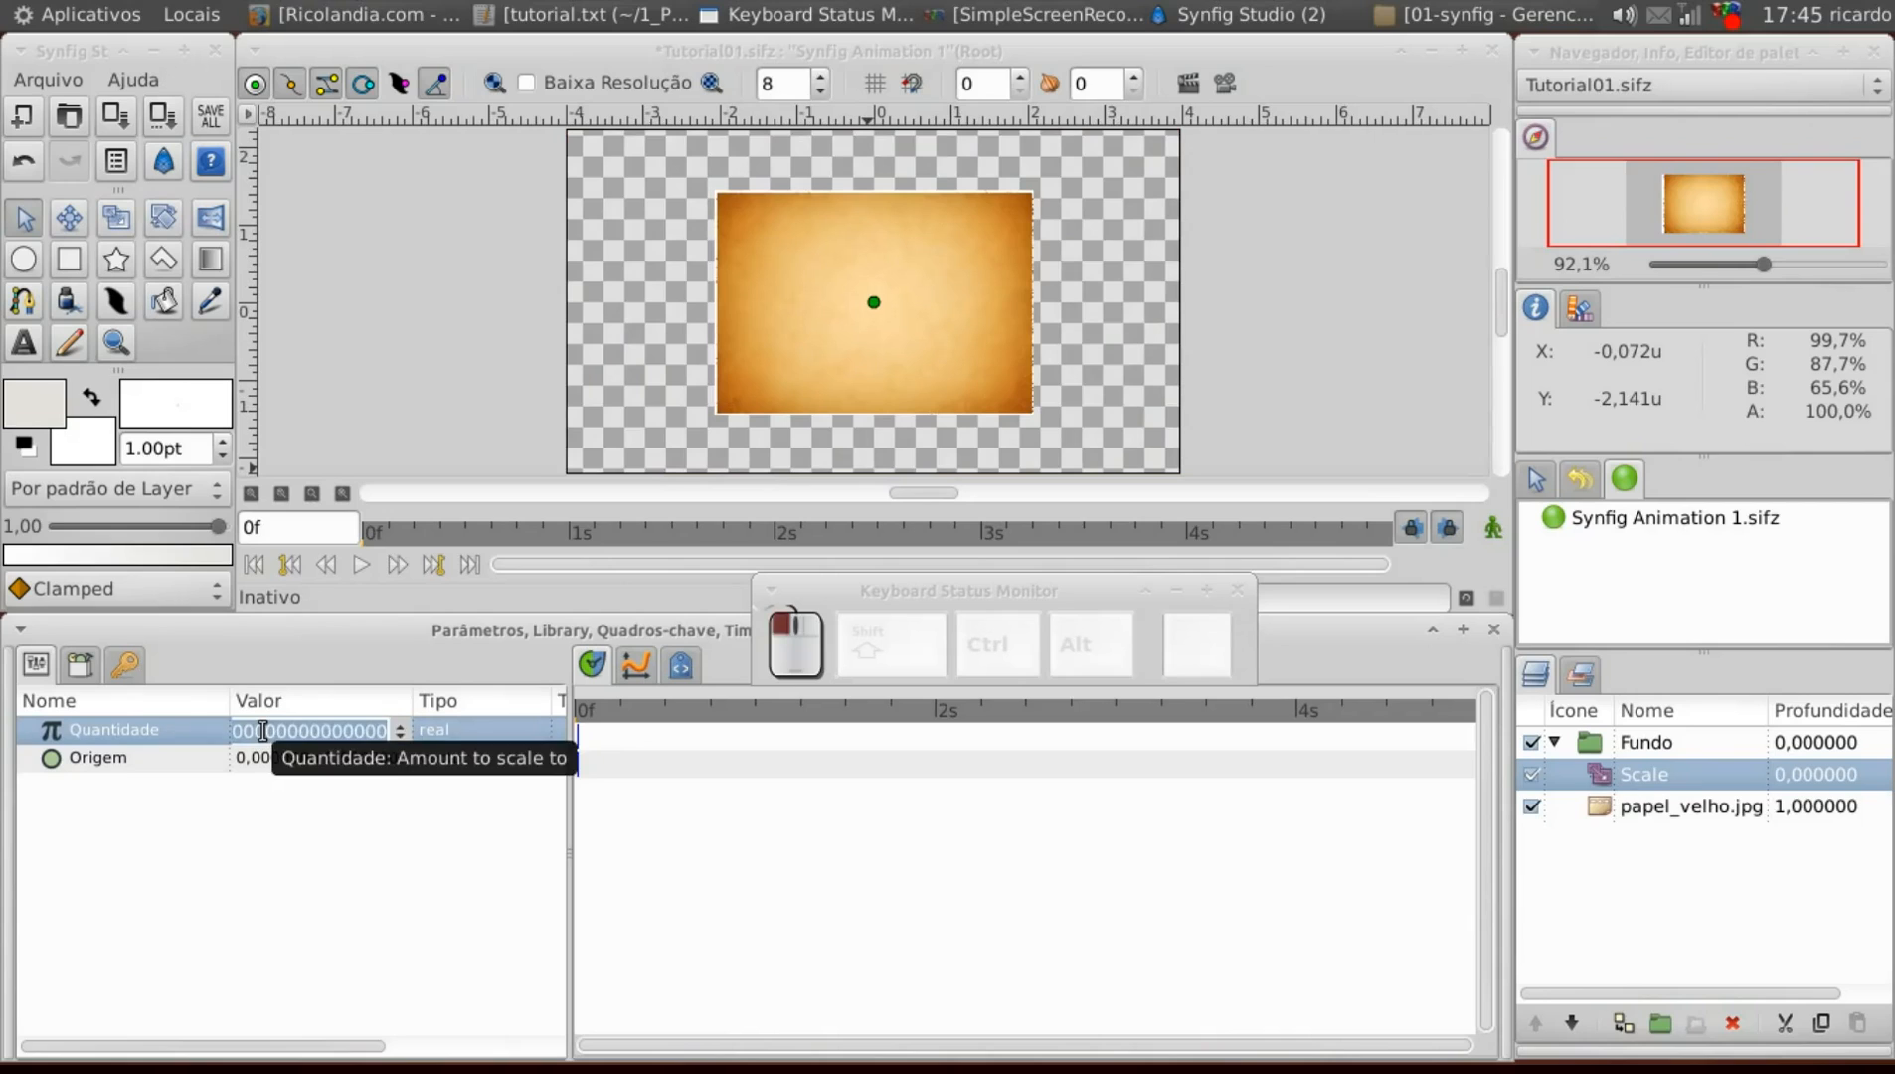
type("-2,2")
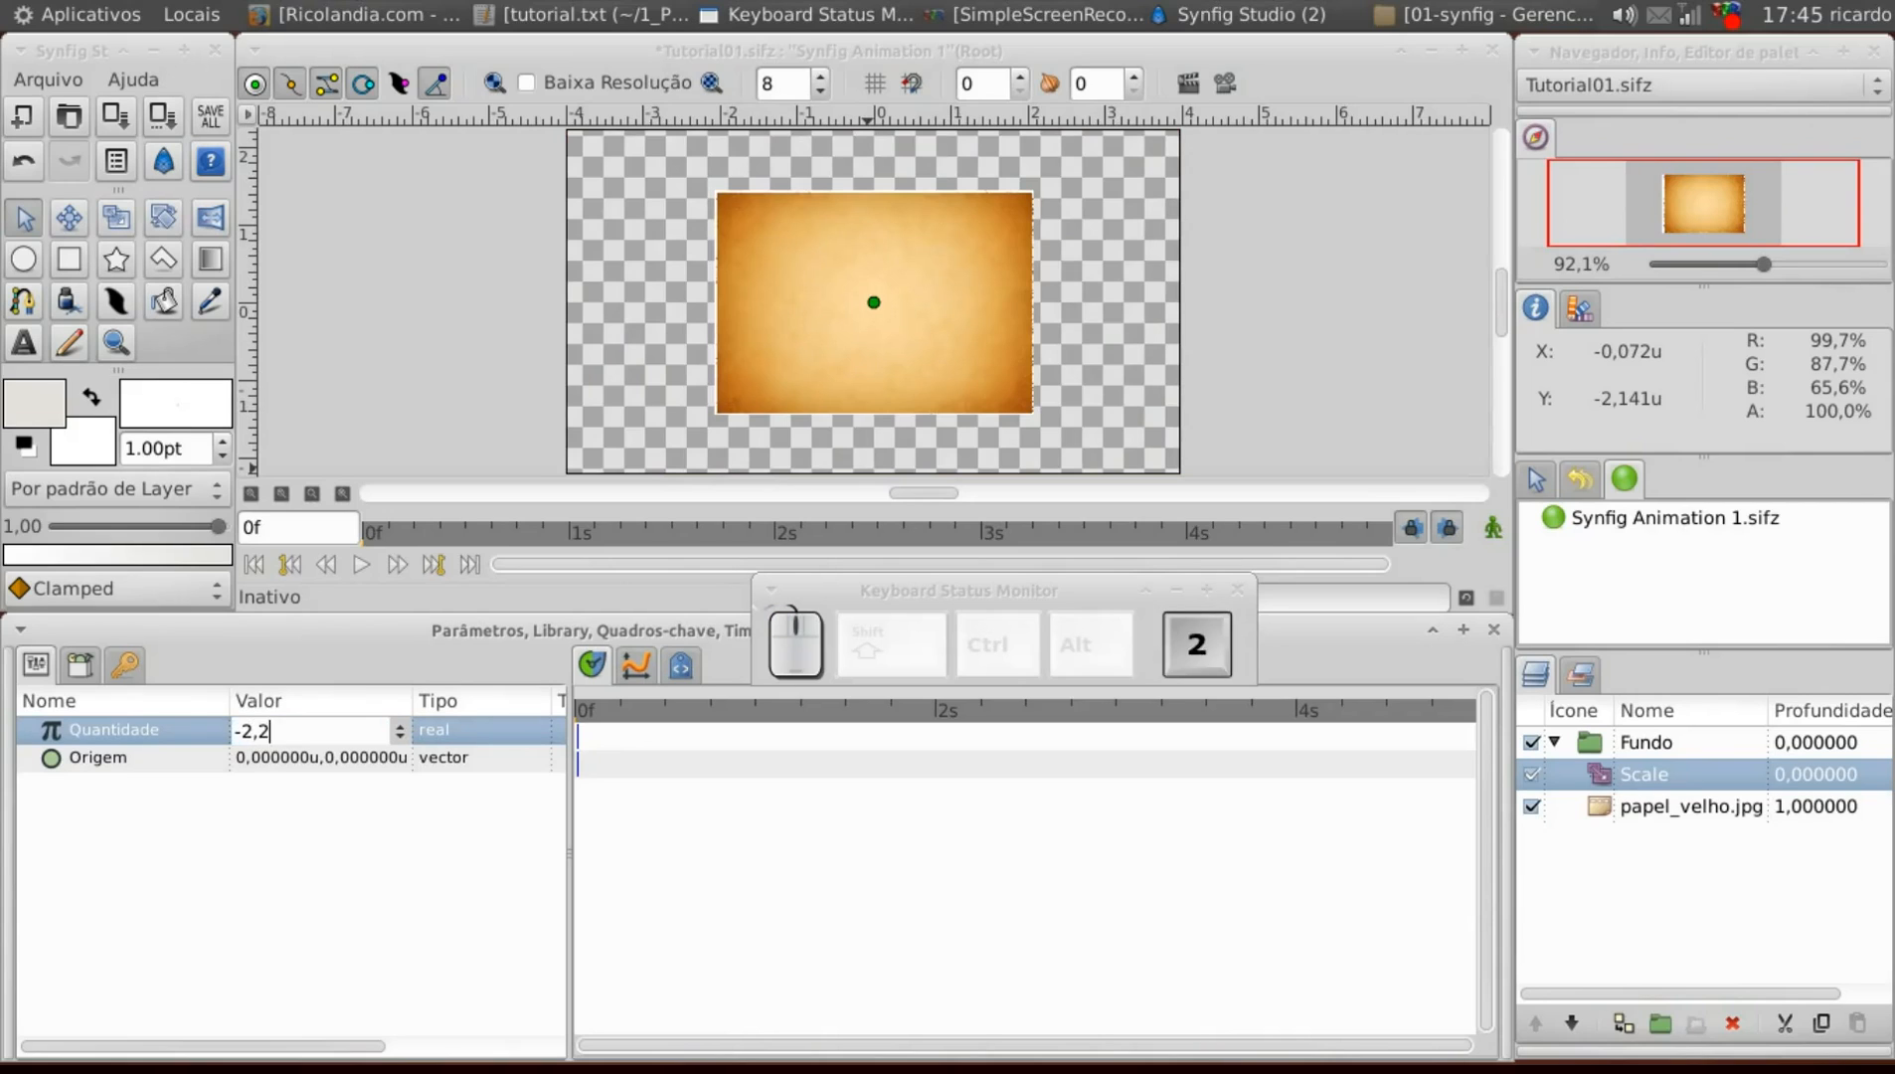
key("Return")
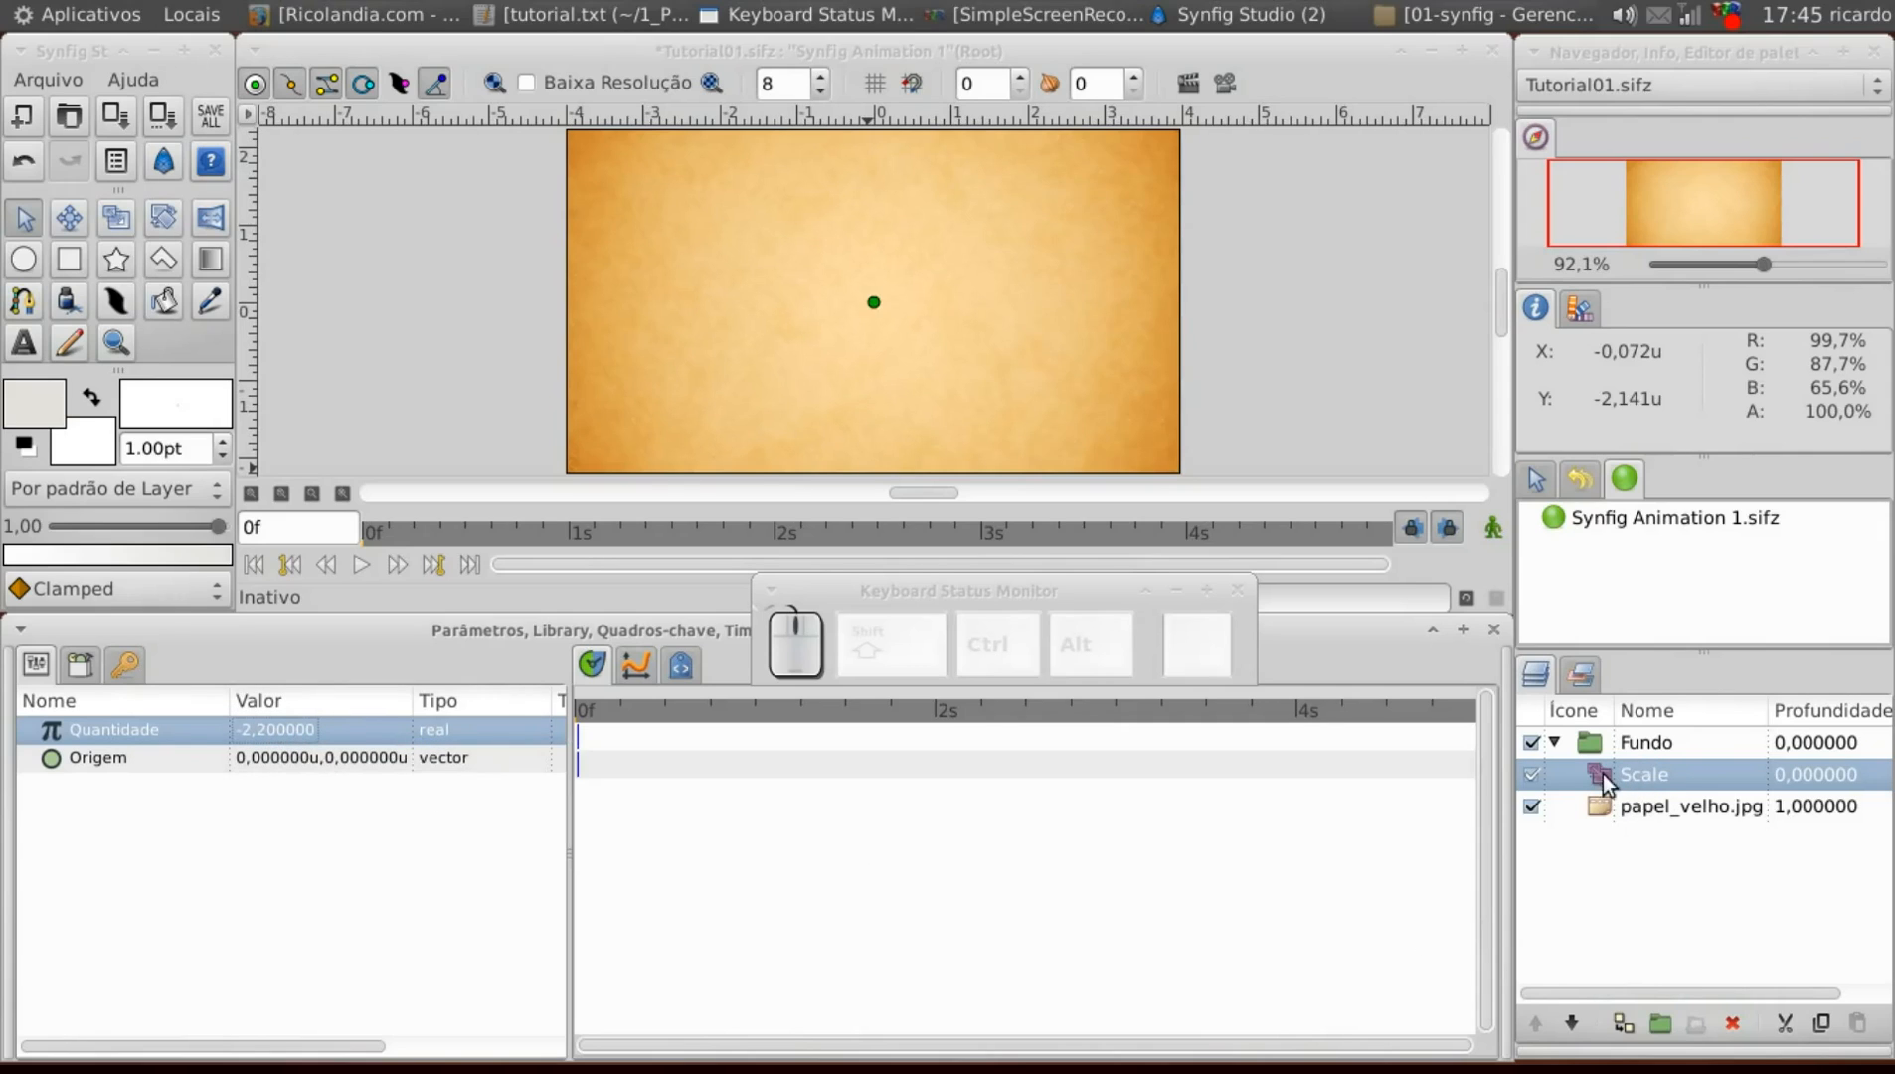
left_click(1556, 743)
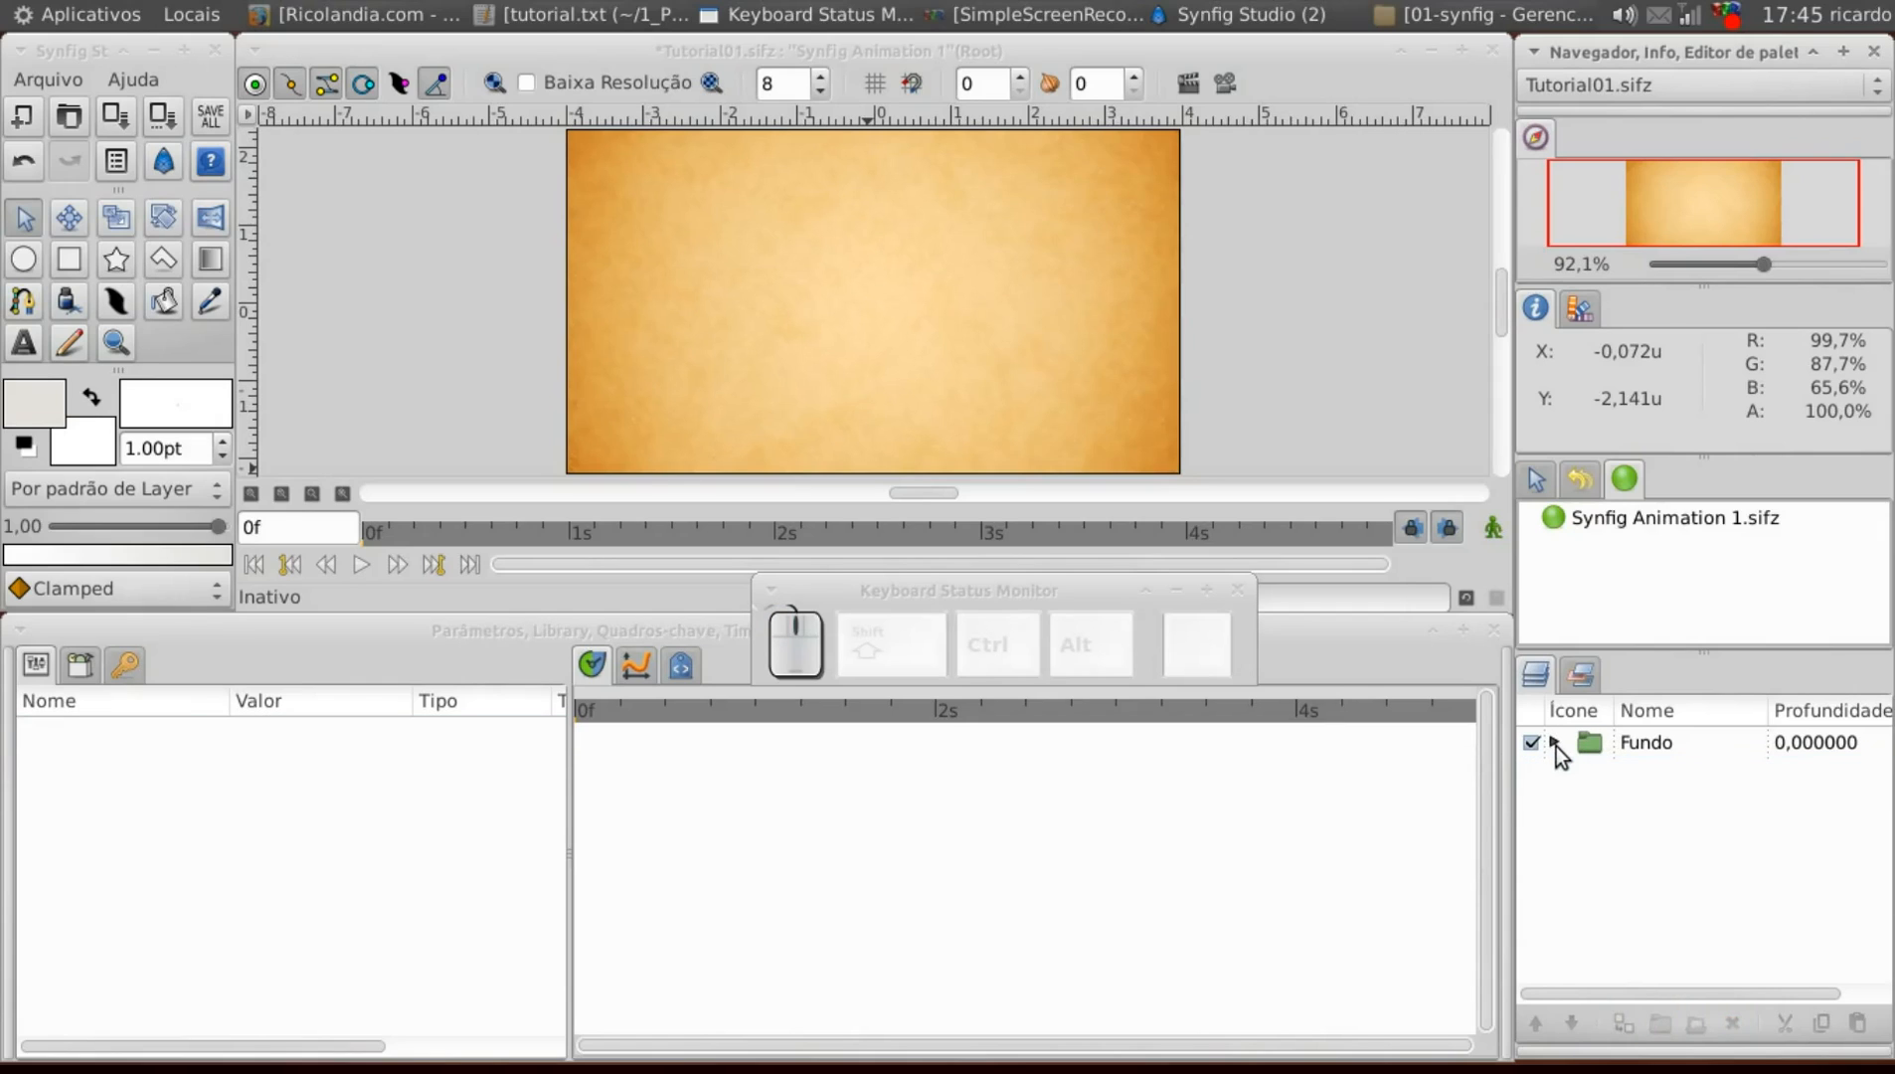
left_click(1556, 744)
left_click(1614, 777)
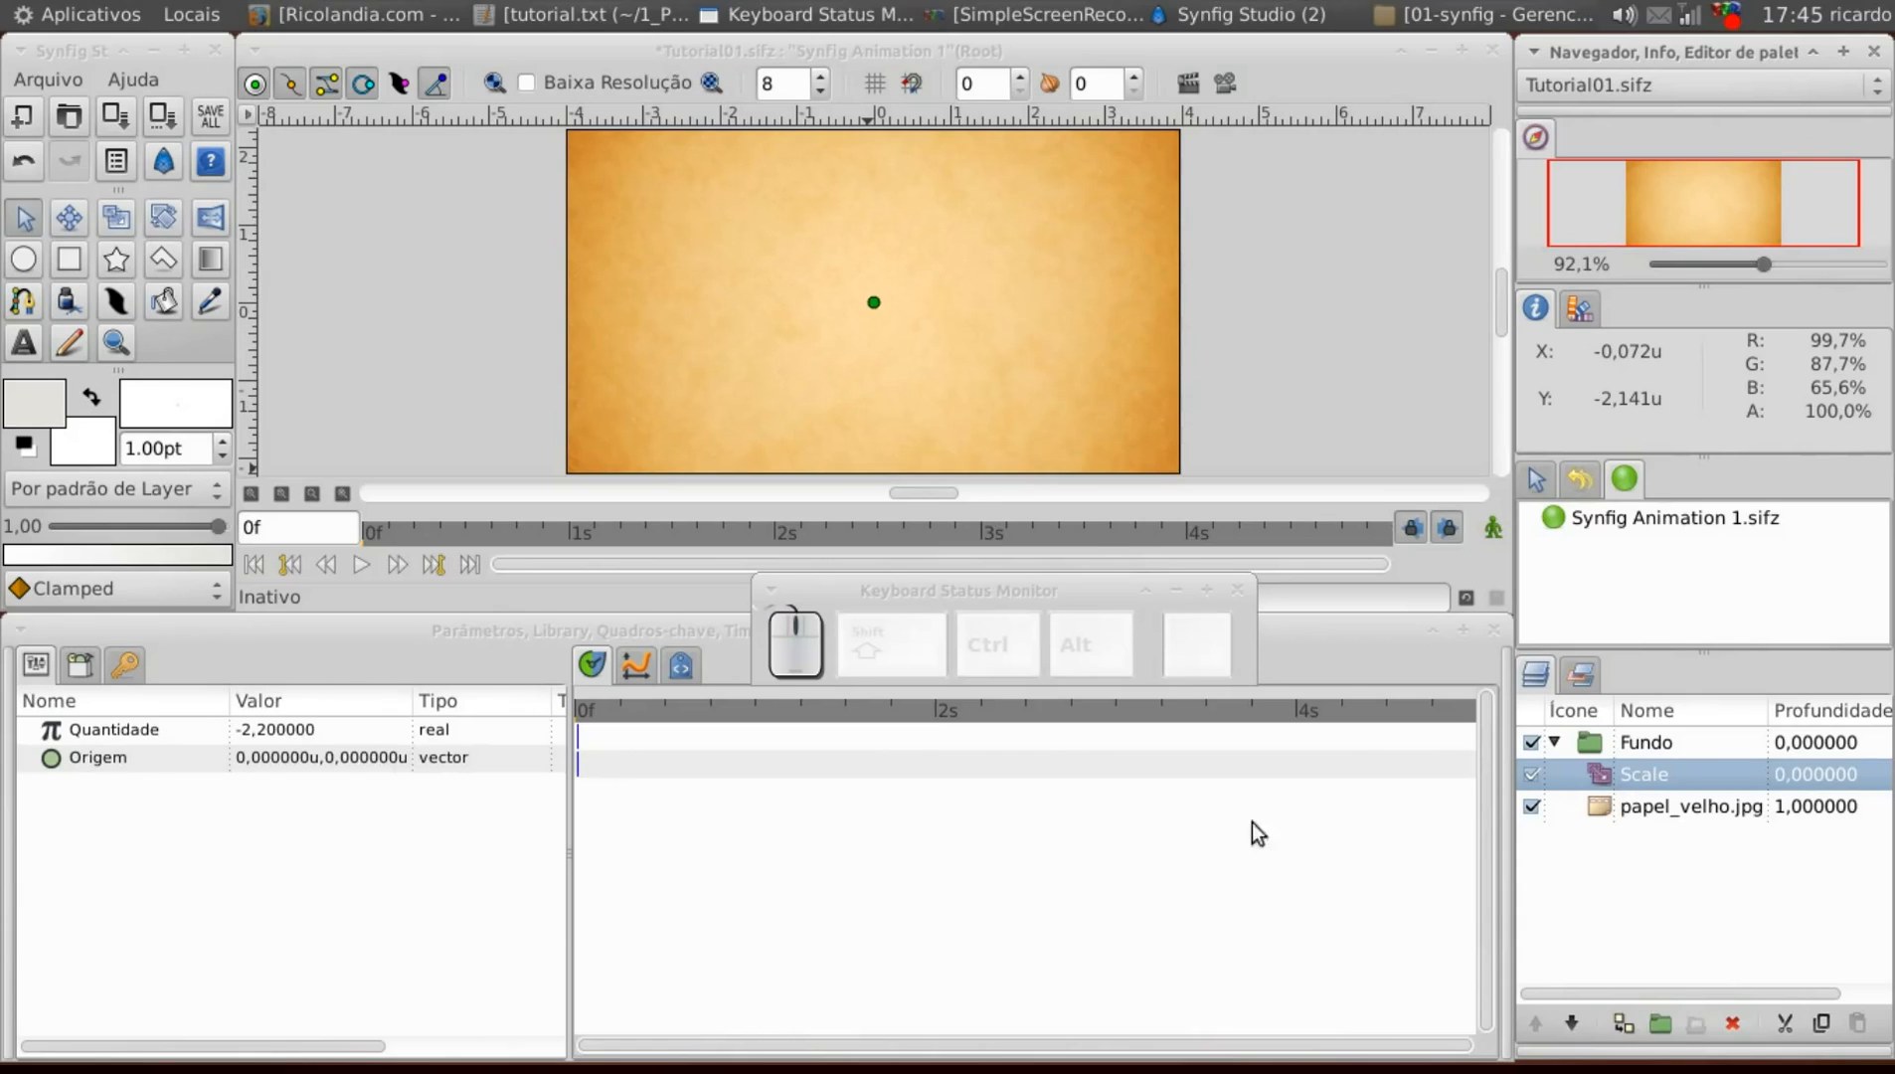
left_click(1626, 810)
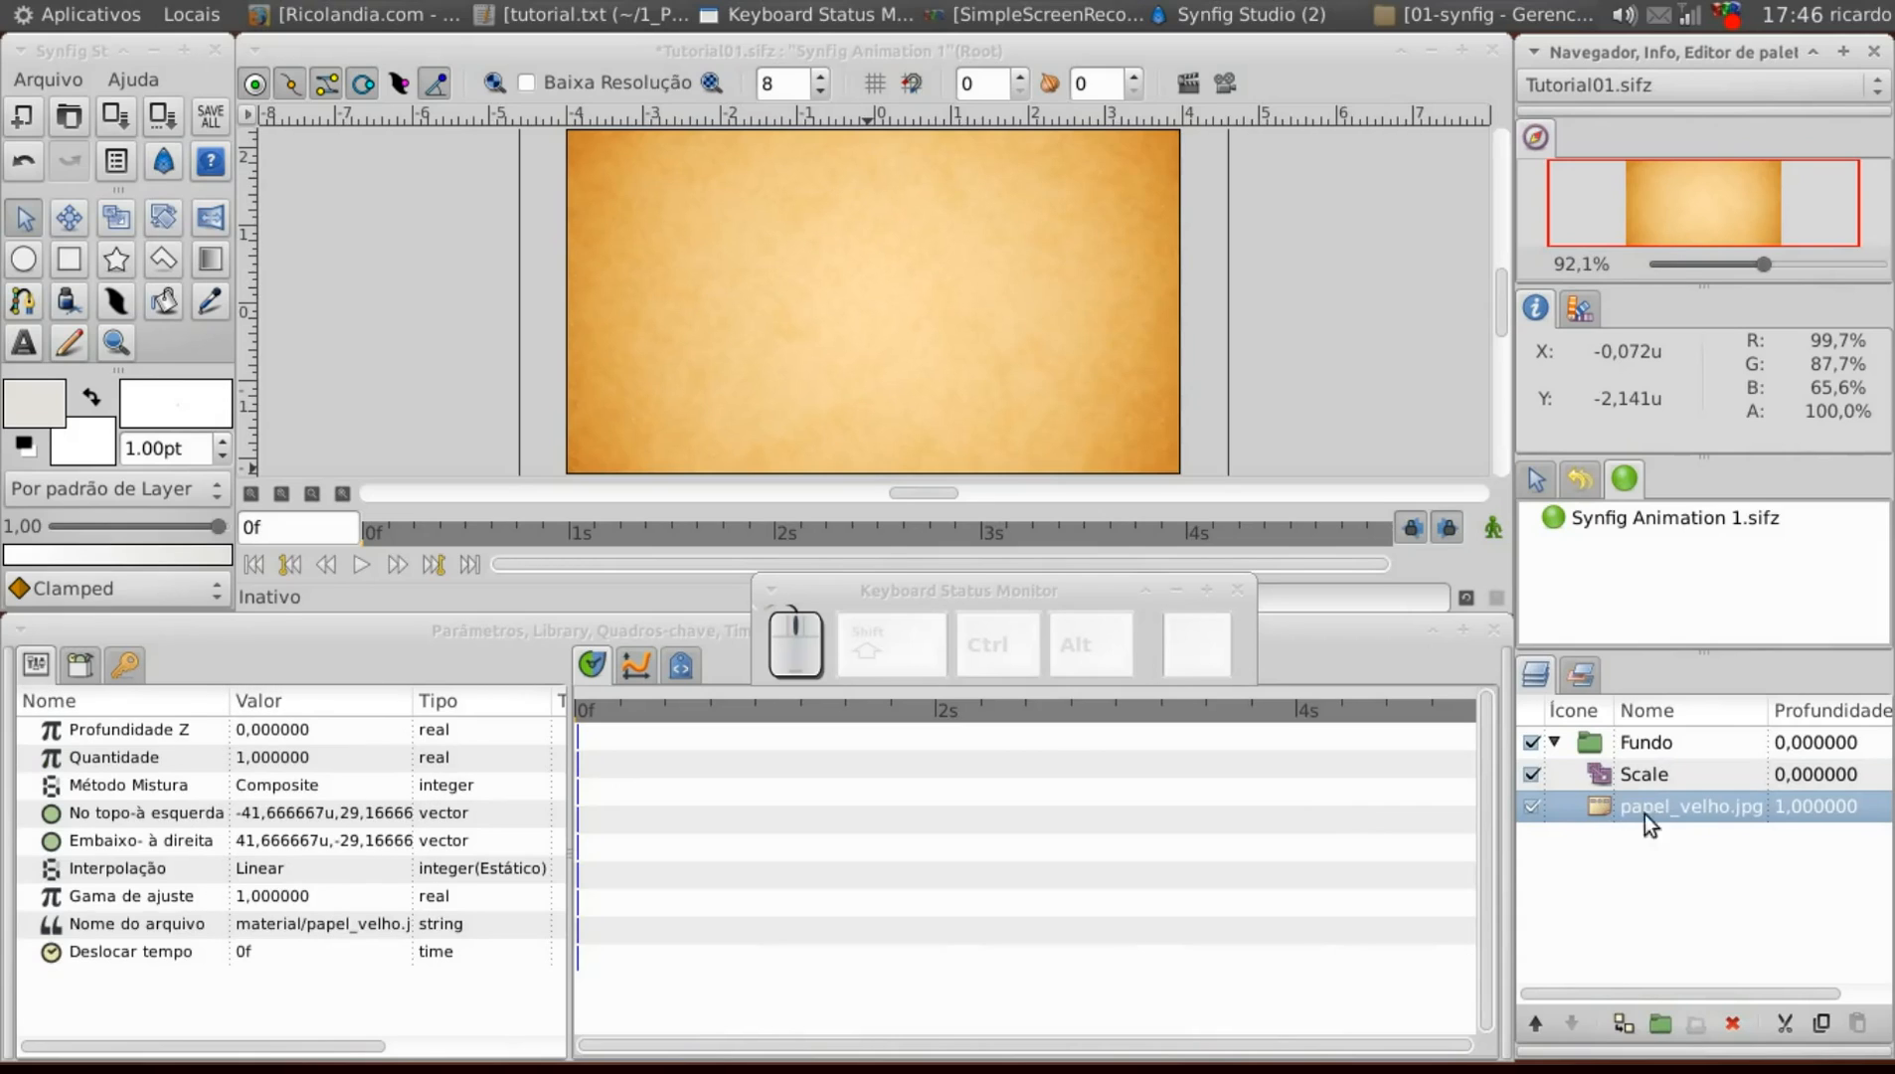
left_click(1611, 769)
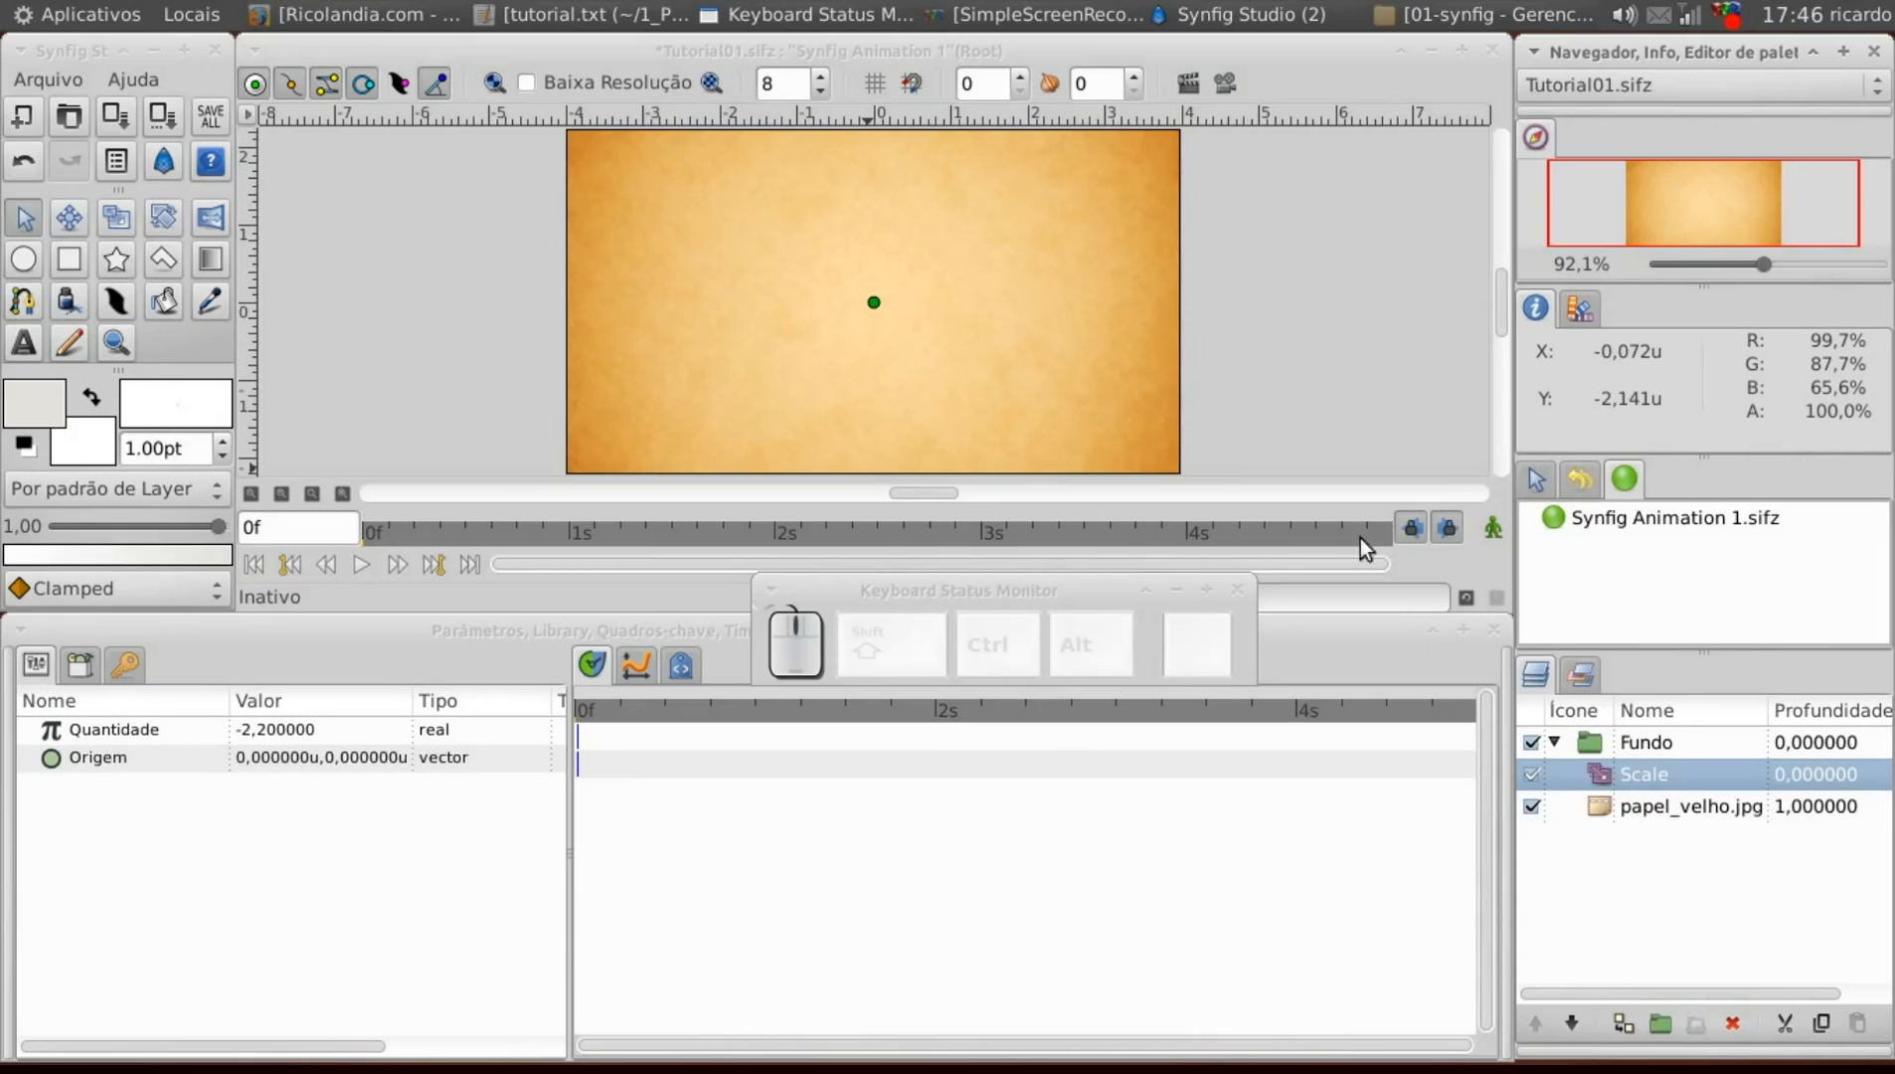
Set the outline colour to black by reducing the red, green and blue components to 0,0.
left_click(54, 415)
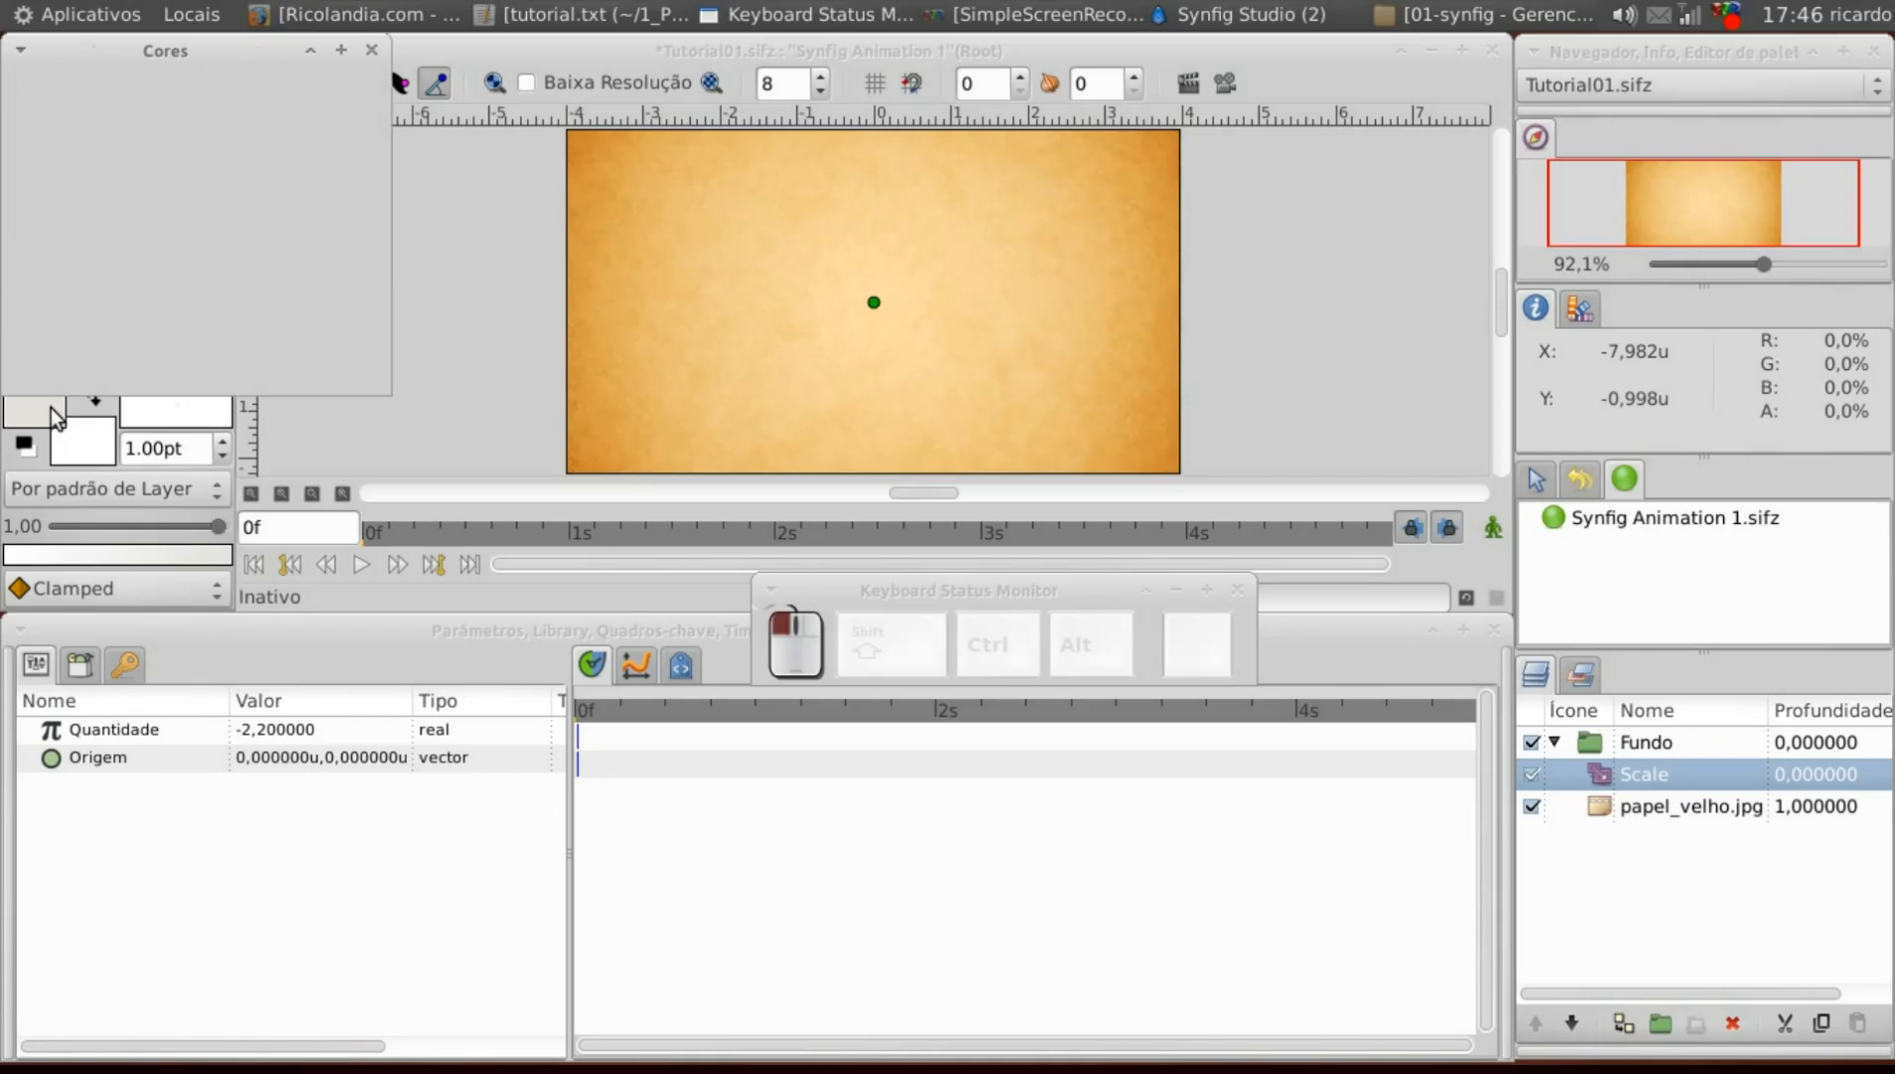
left_click(213, 159)
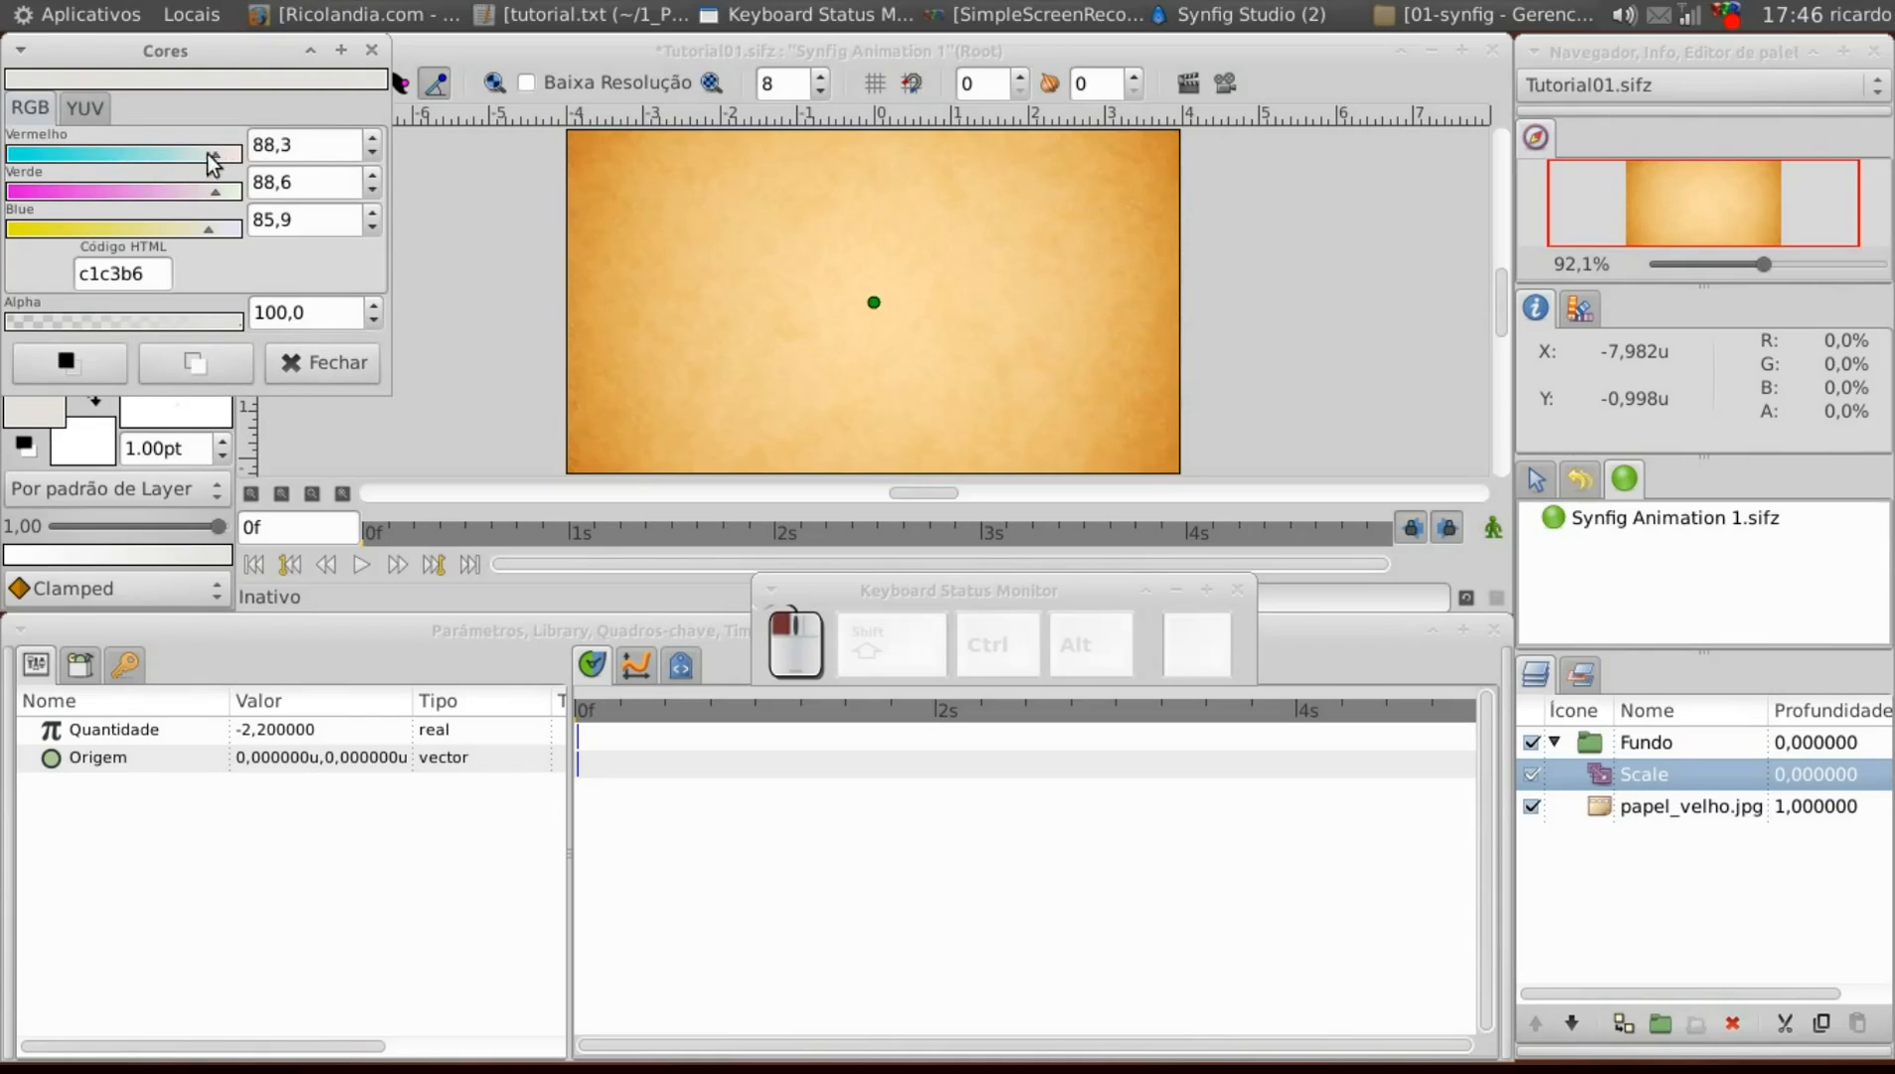
left_click_drag(208, 154, 5, 156)
left_click_drag(169, 192, 5, 192)
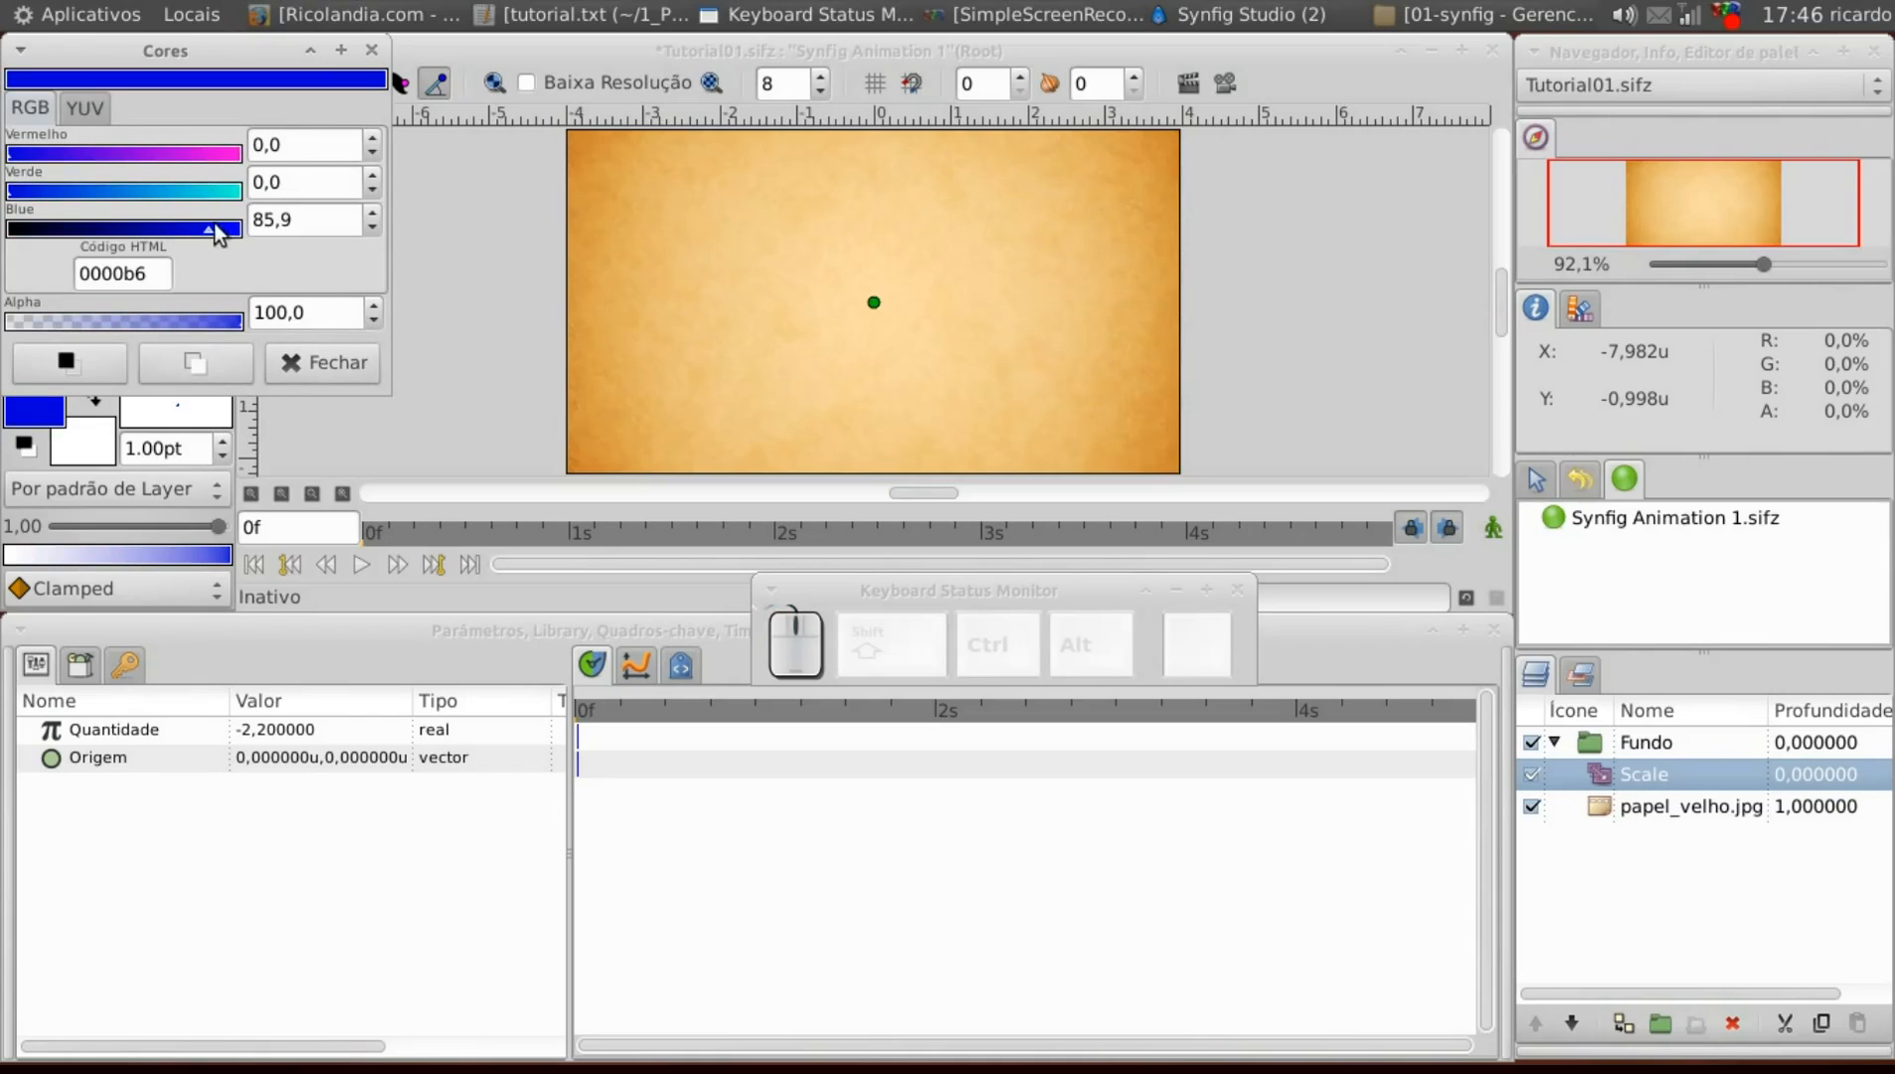
left_click_drag(215, 228, 5, 228)
left_click(328, 362)
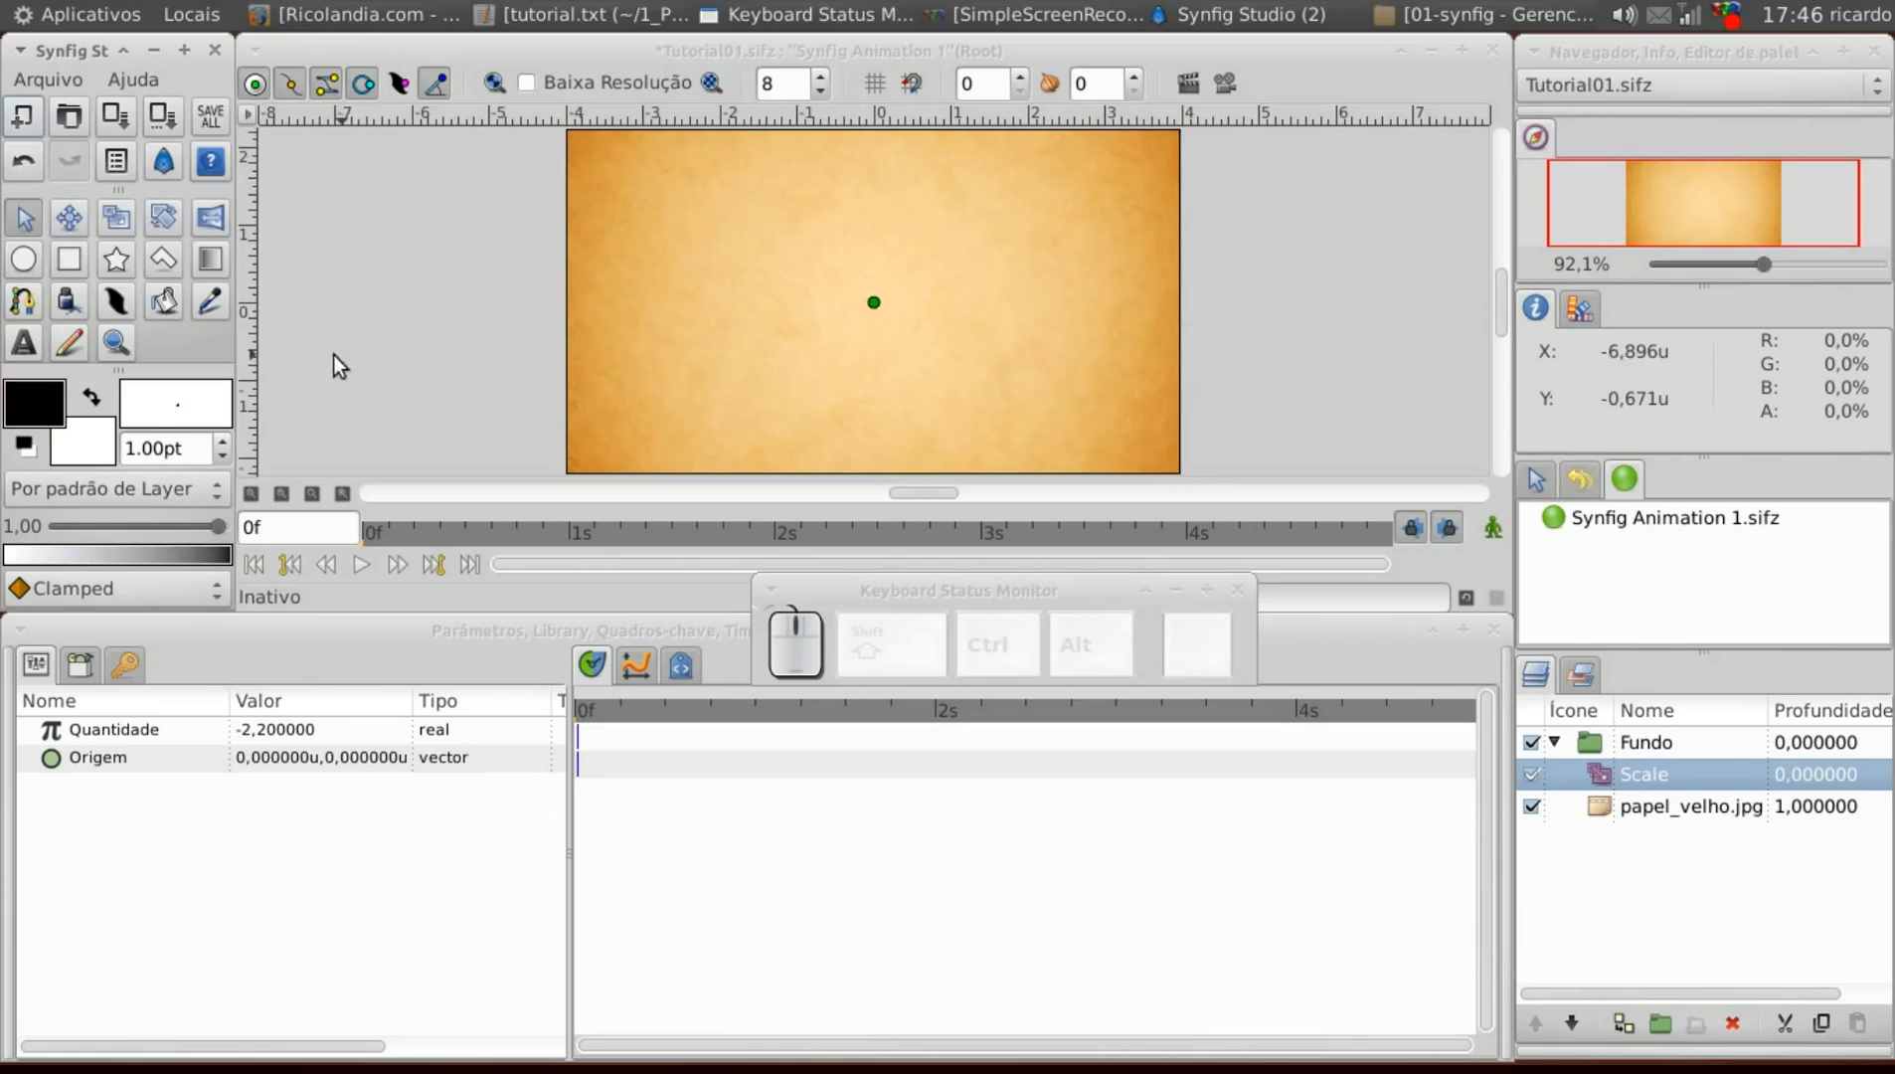
Set the fill colour to teal with red 39,2, green 71,3 and blue 70,8.
left_click(100, 447)
left_click_drag(91, 151, 173, 233)
left_click(152, 188)
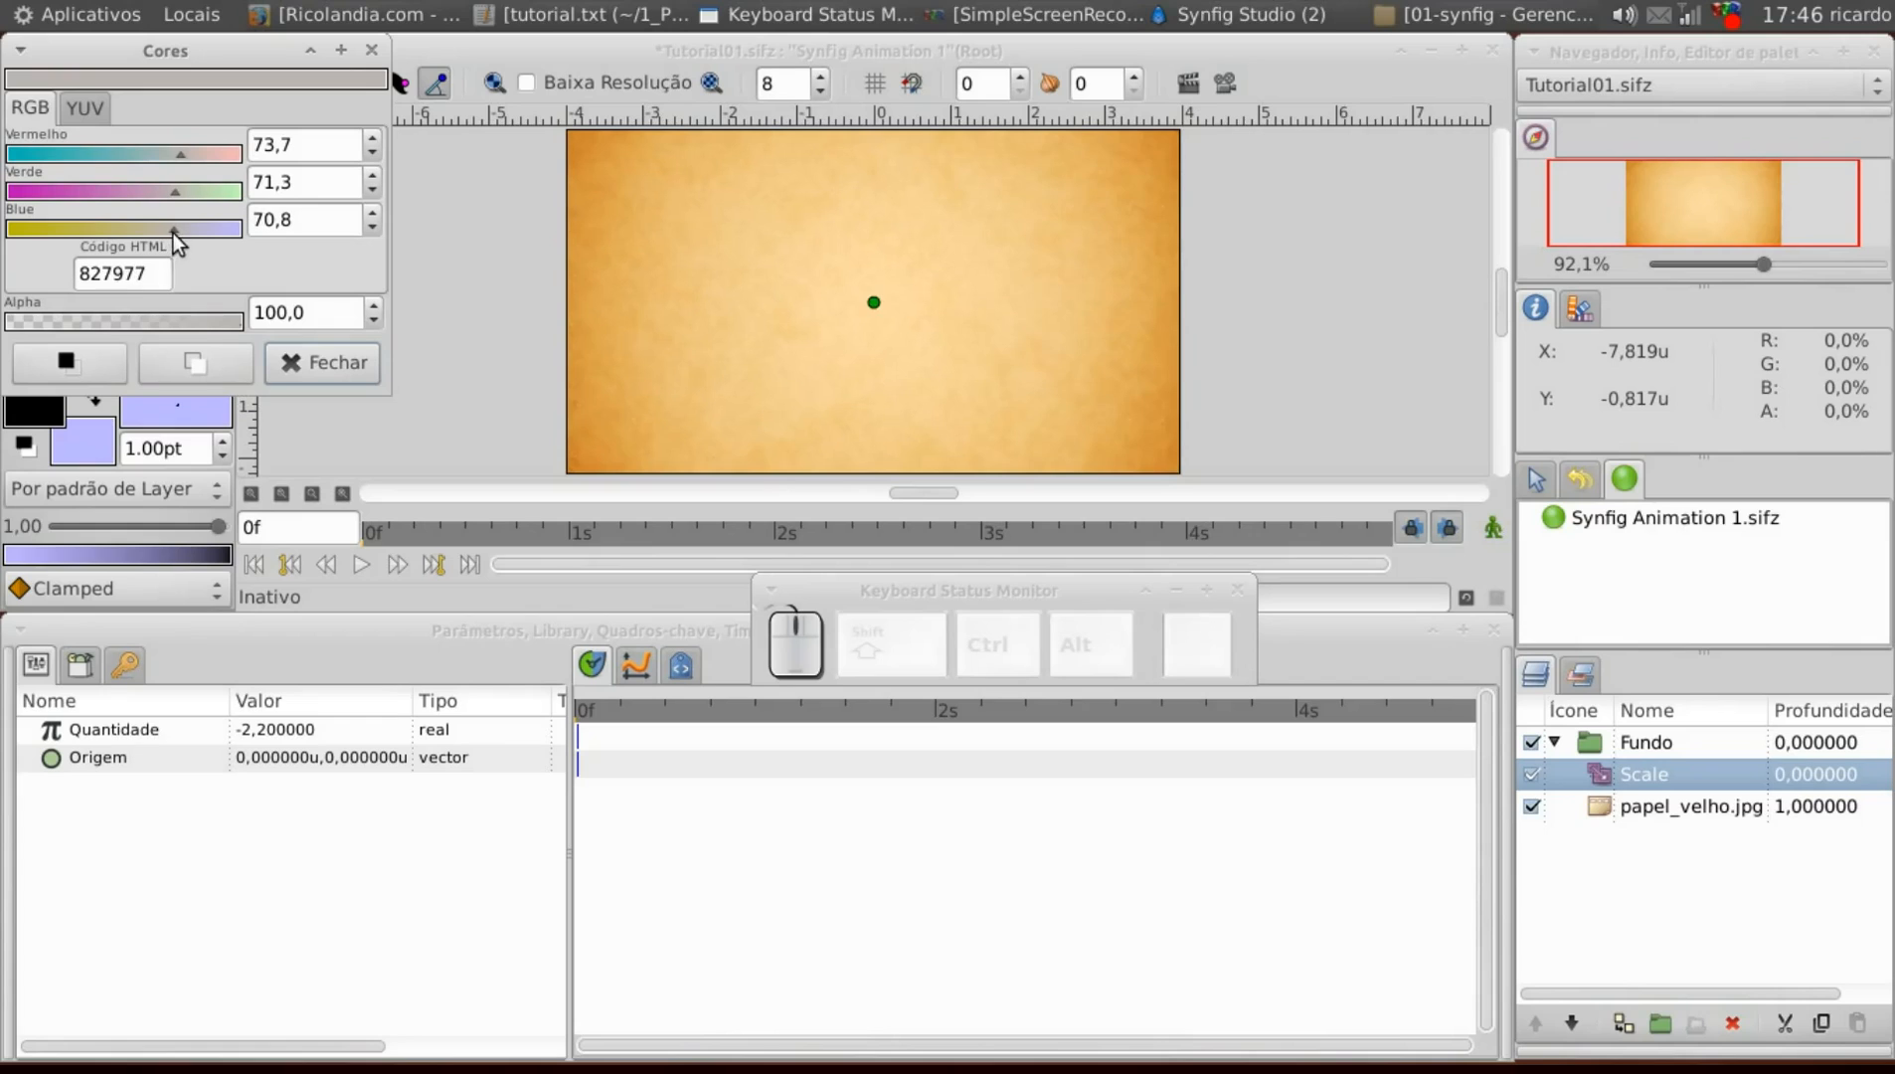
left_click_drag(184, 151, 98, 152)
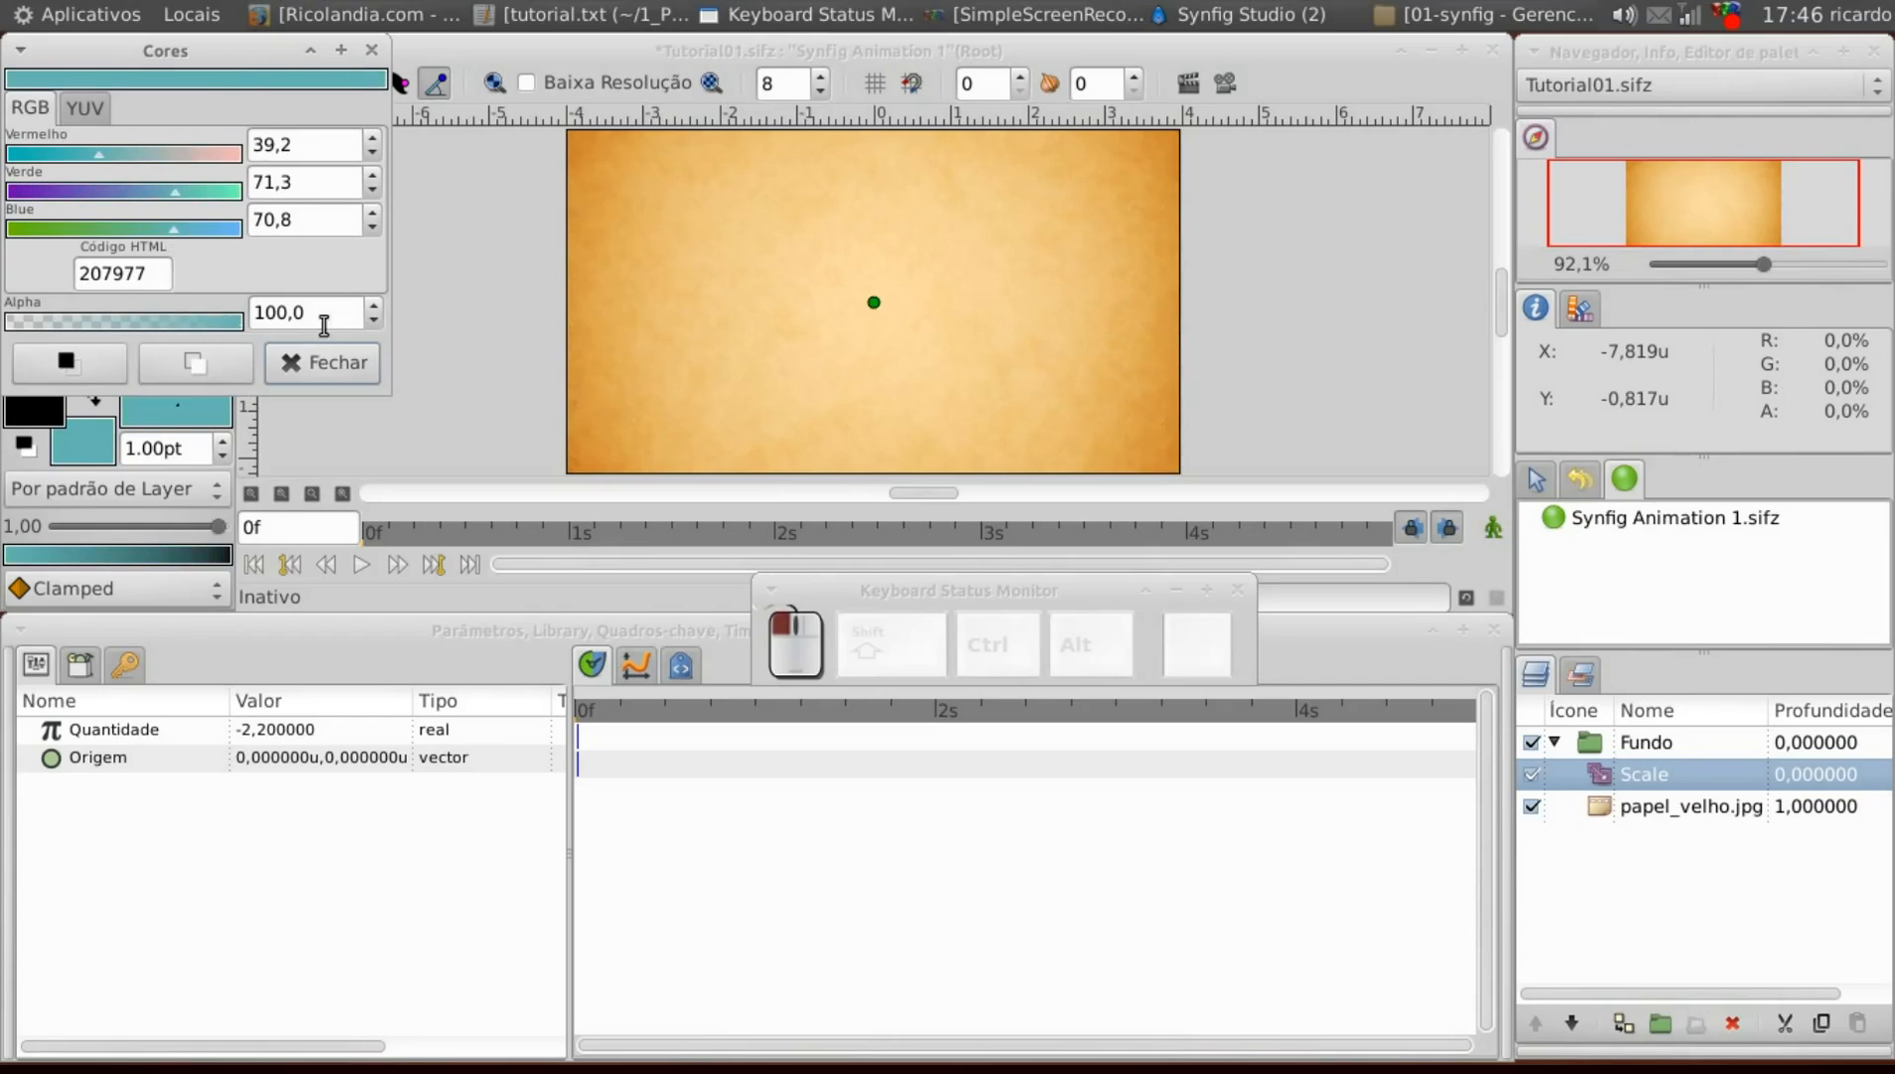
left_click(316, 363)
Draw a teal rectangle layer that extends slightly beyond the whole canvas, from about -4,34u, 2,48u to 4,23u, -2,57u.
left_click(70, 260)
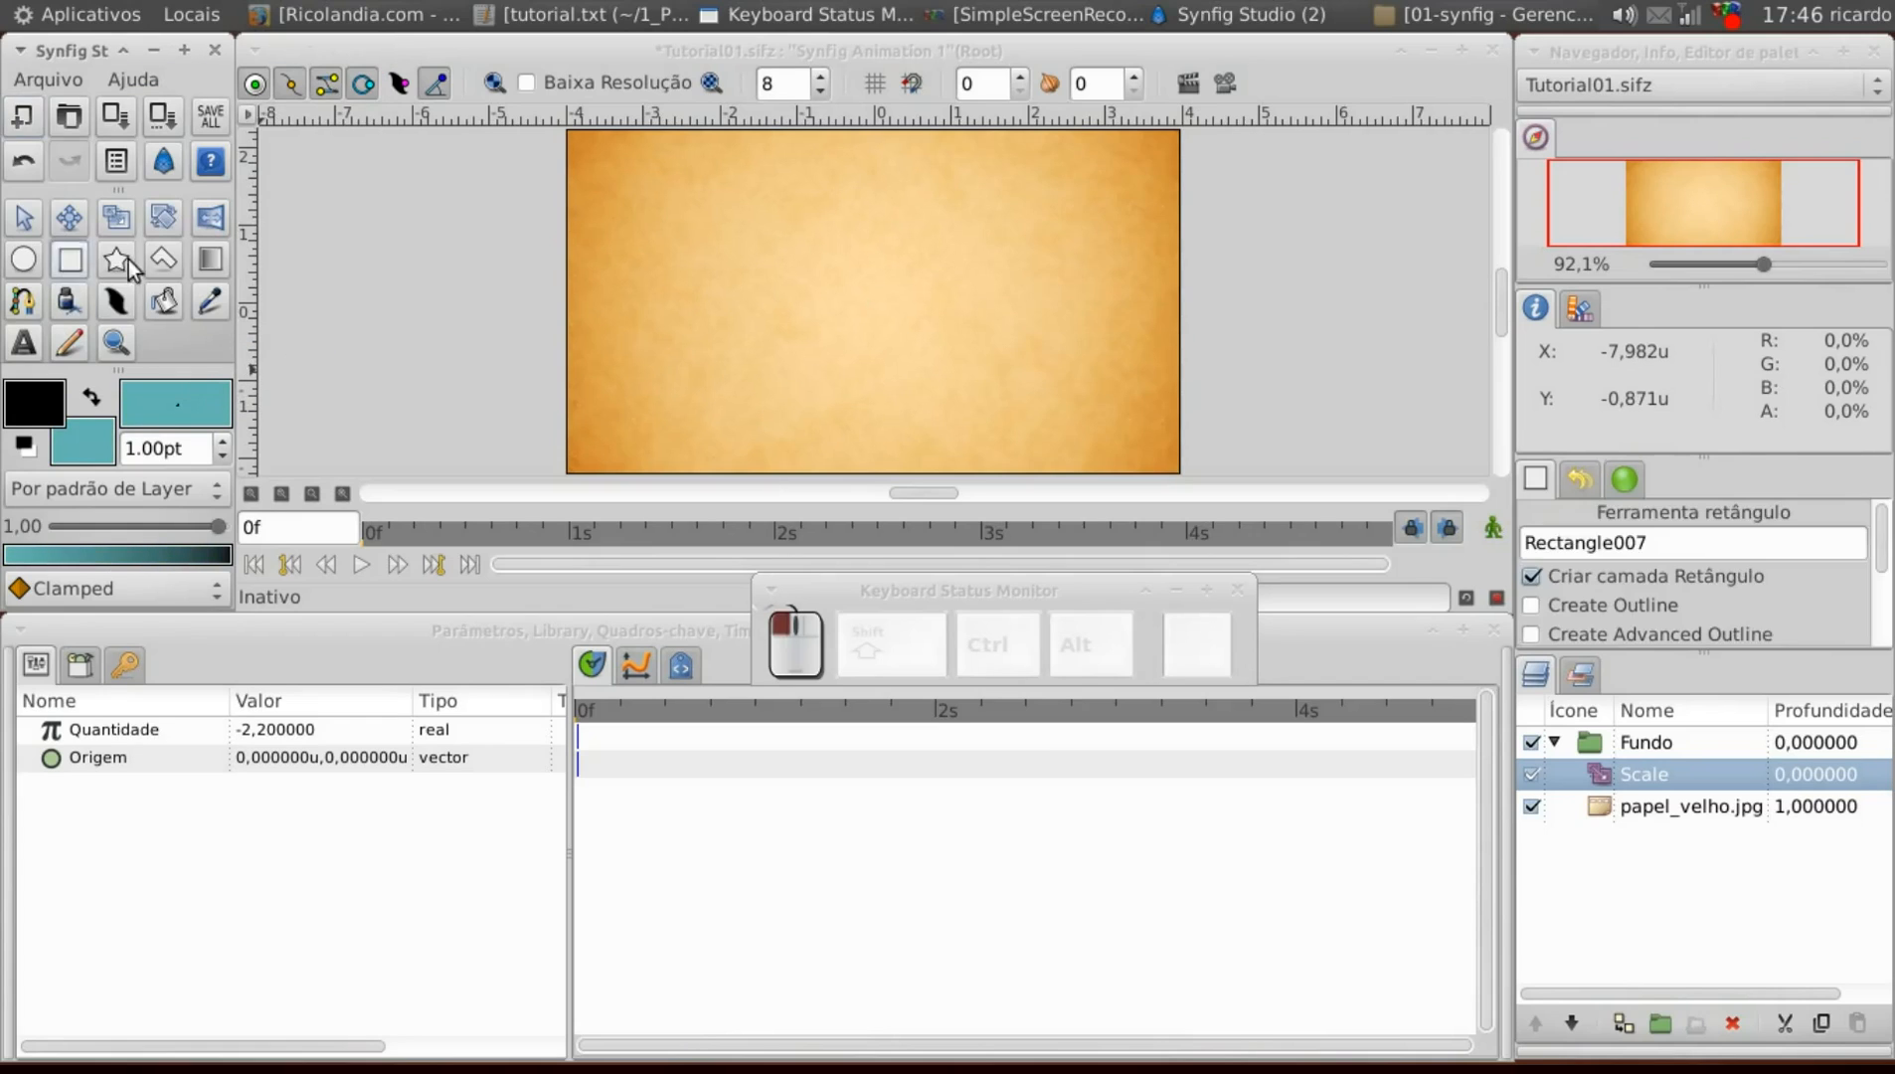
left_click(253, 494)
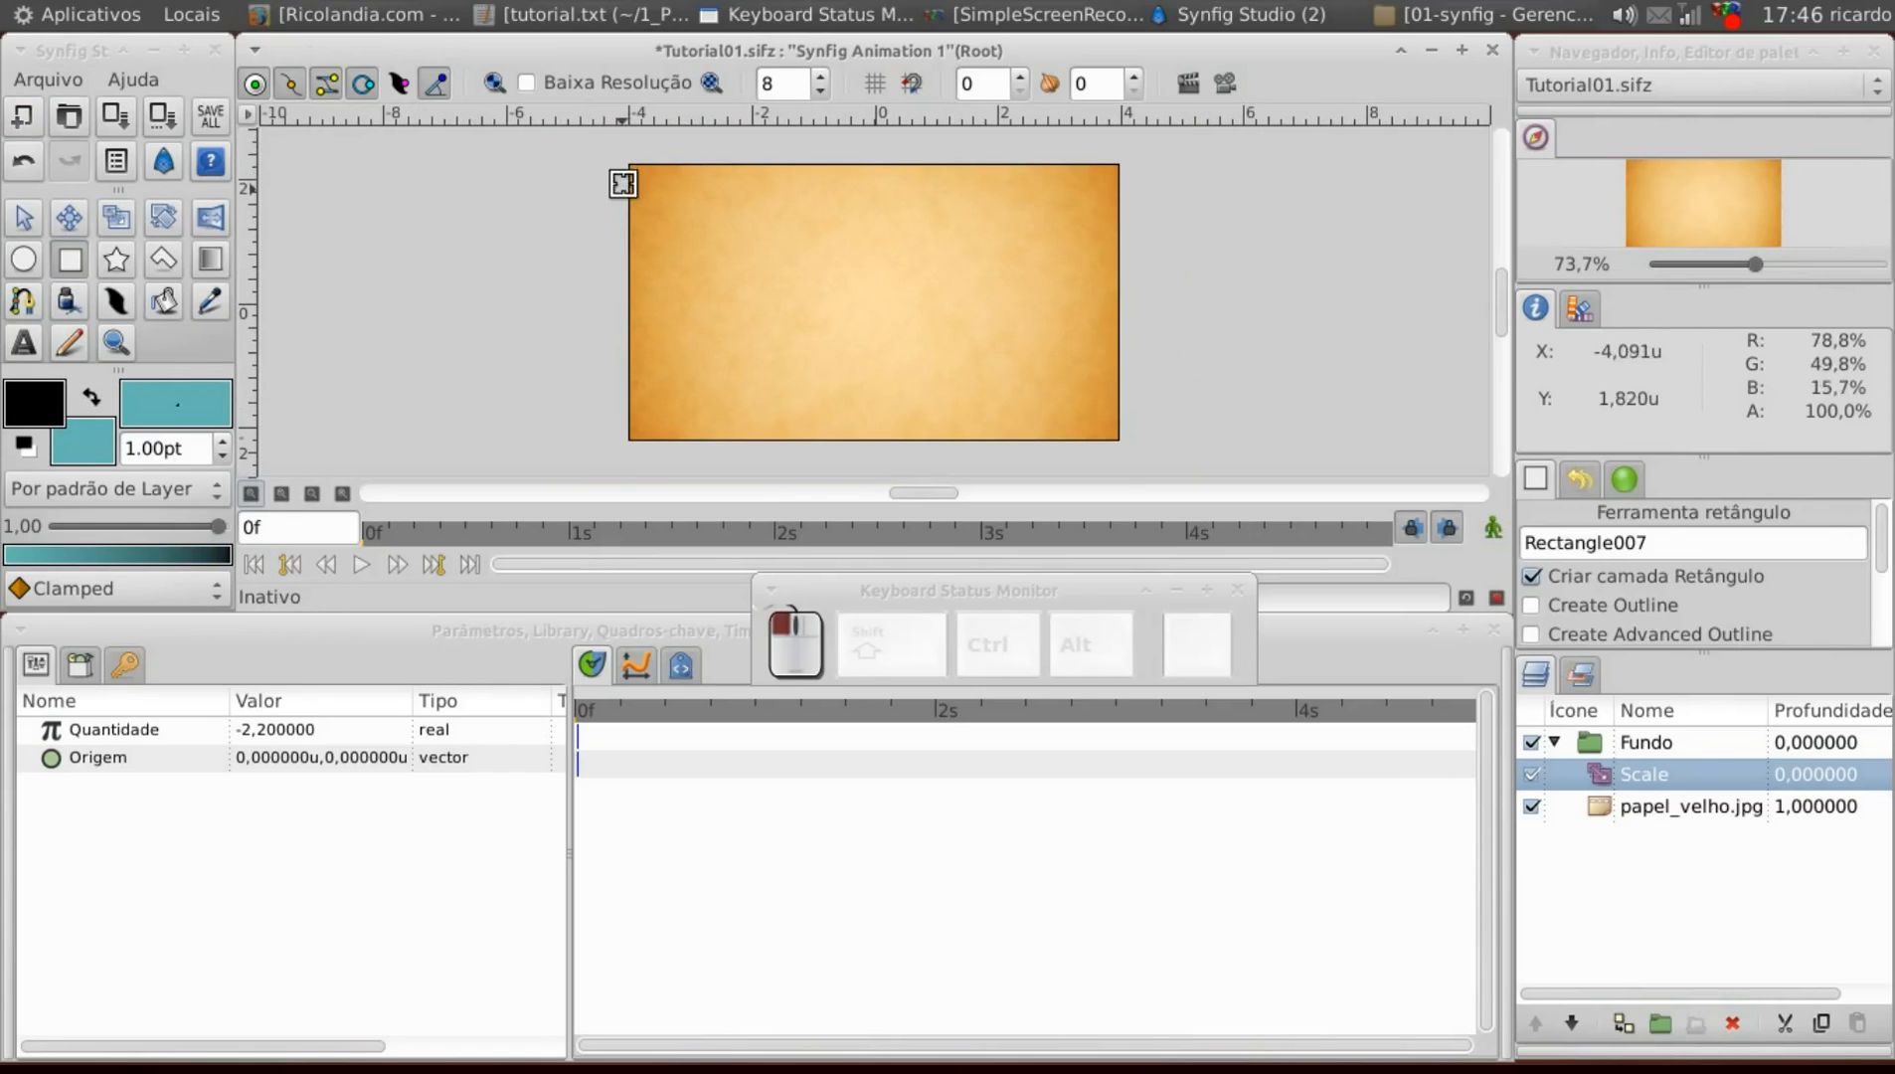
left_click_drag(609, 152, 1133, 459)
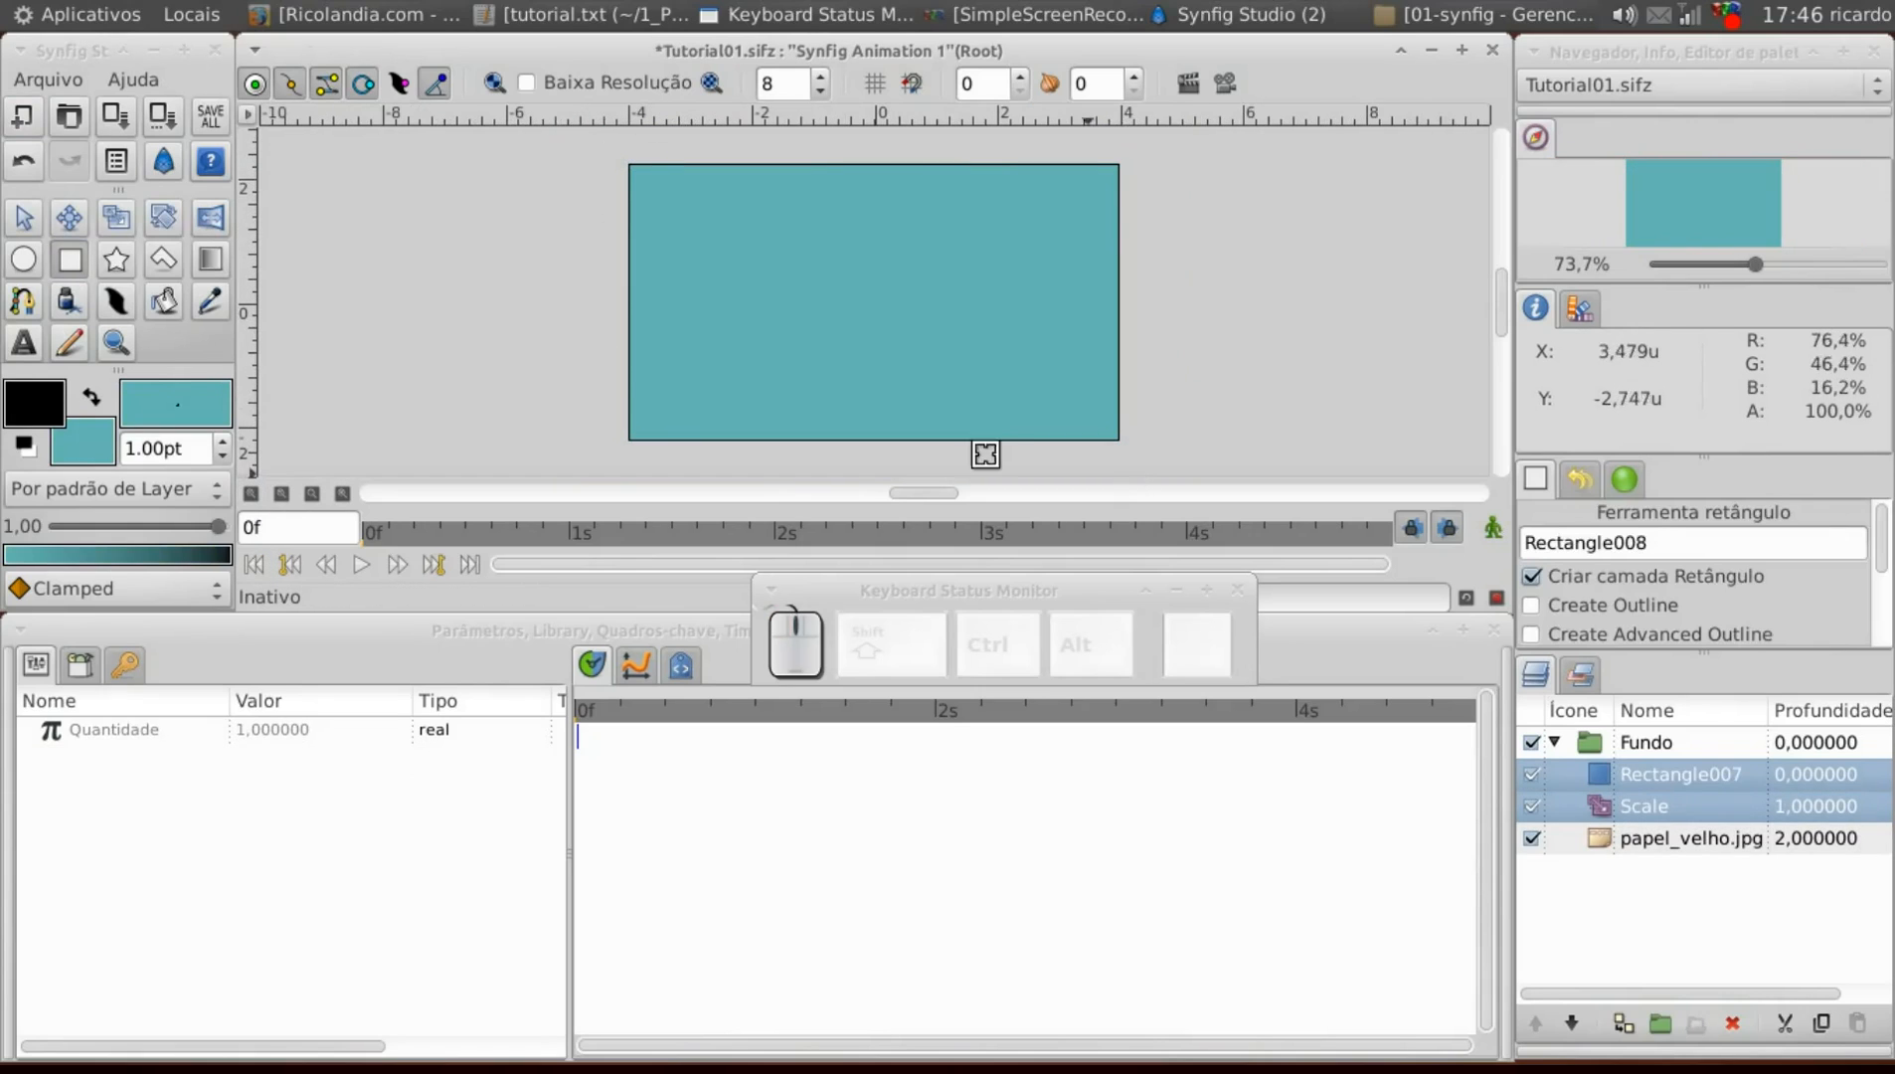
left_click(23, 217)
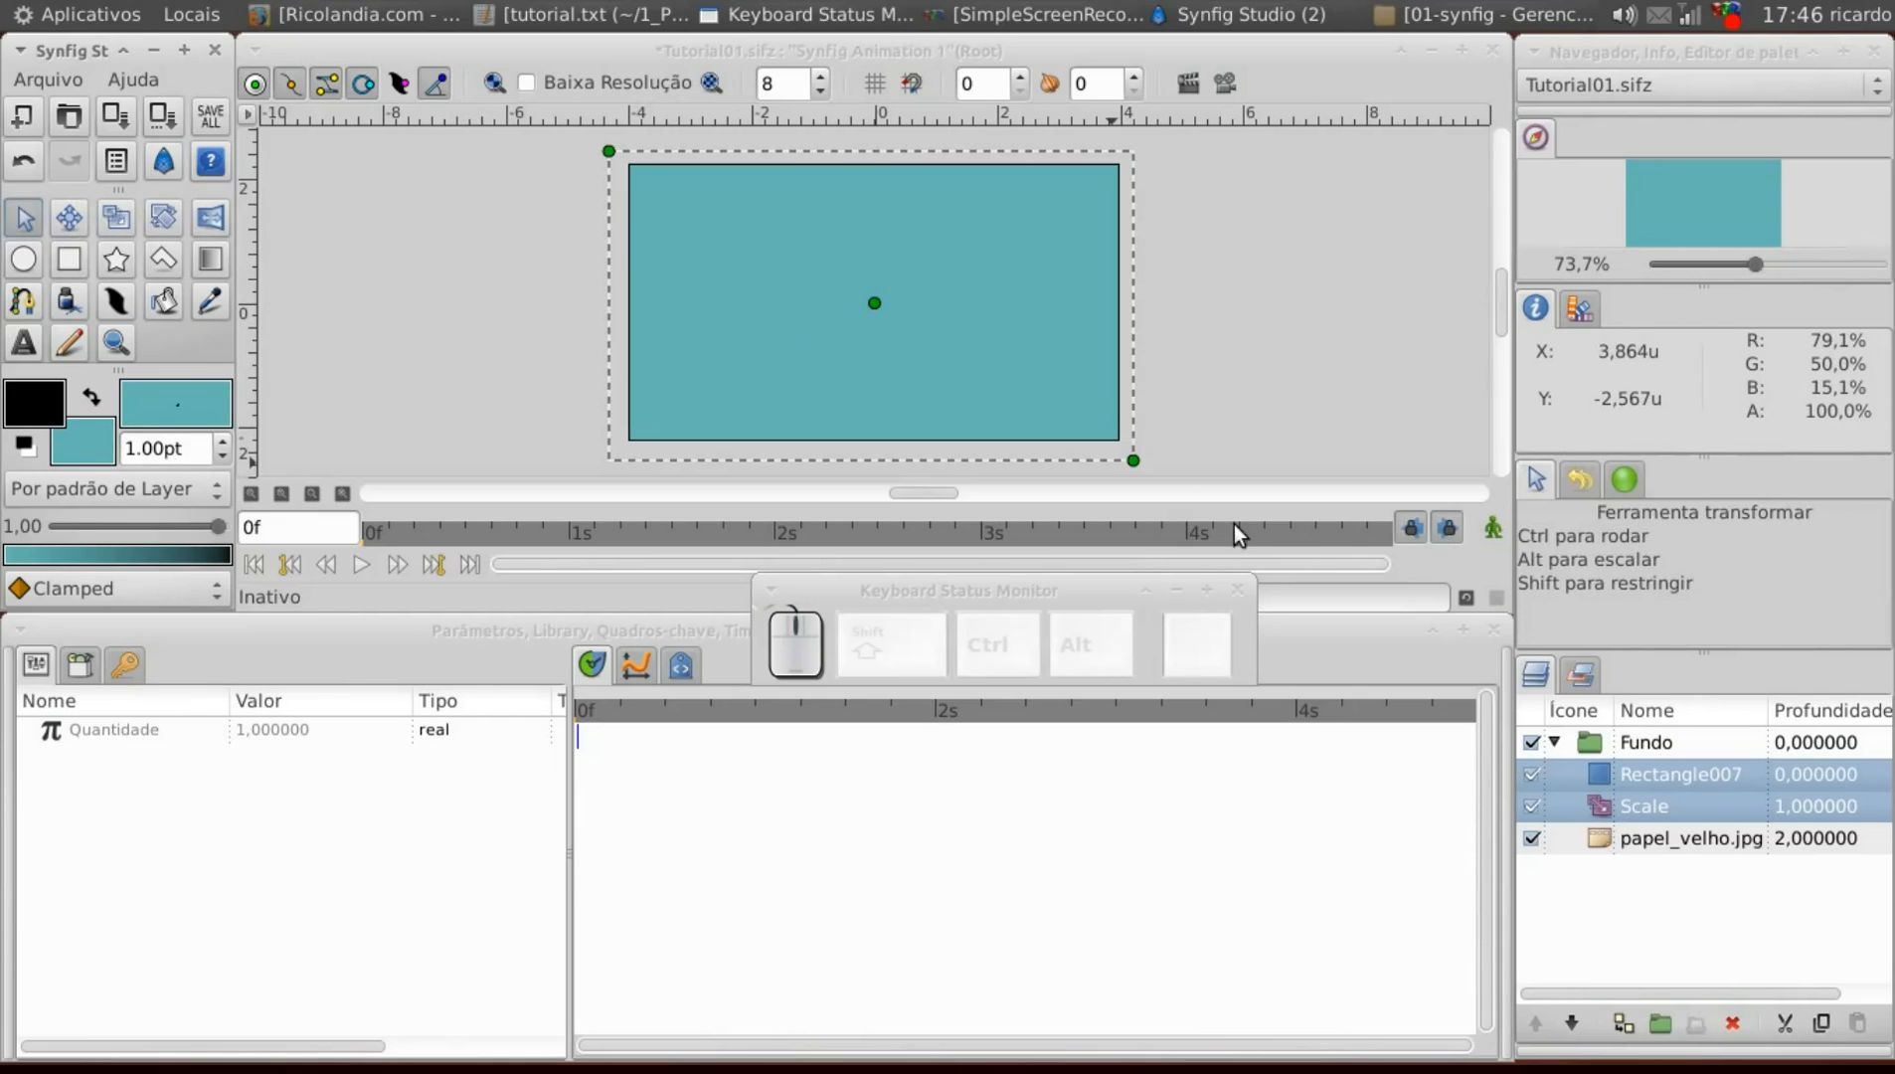
Rename the new rectangle layer as cor.
left_click(1607, 773)
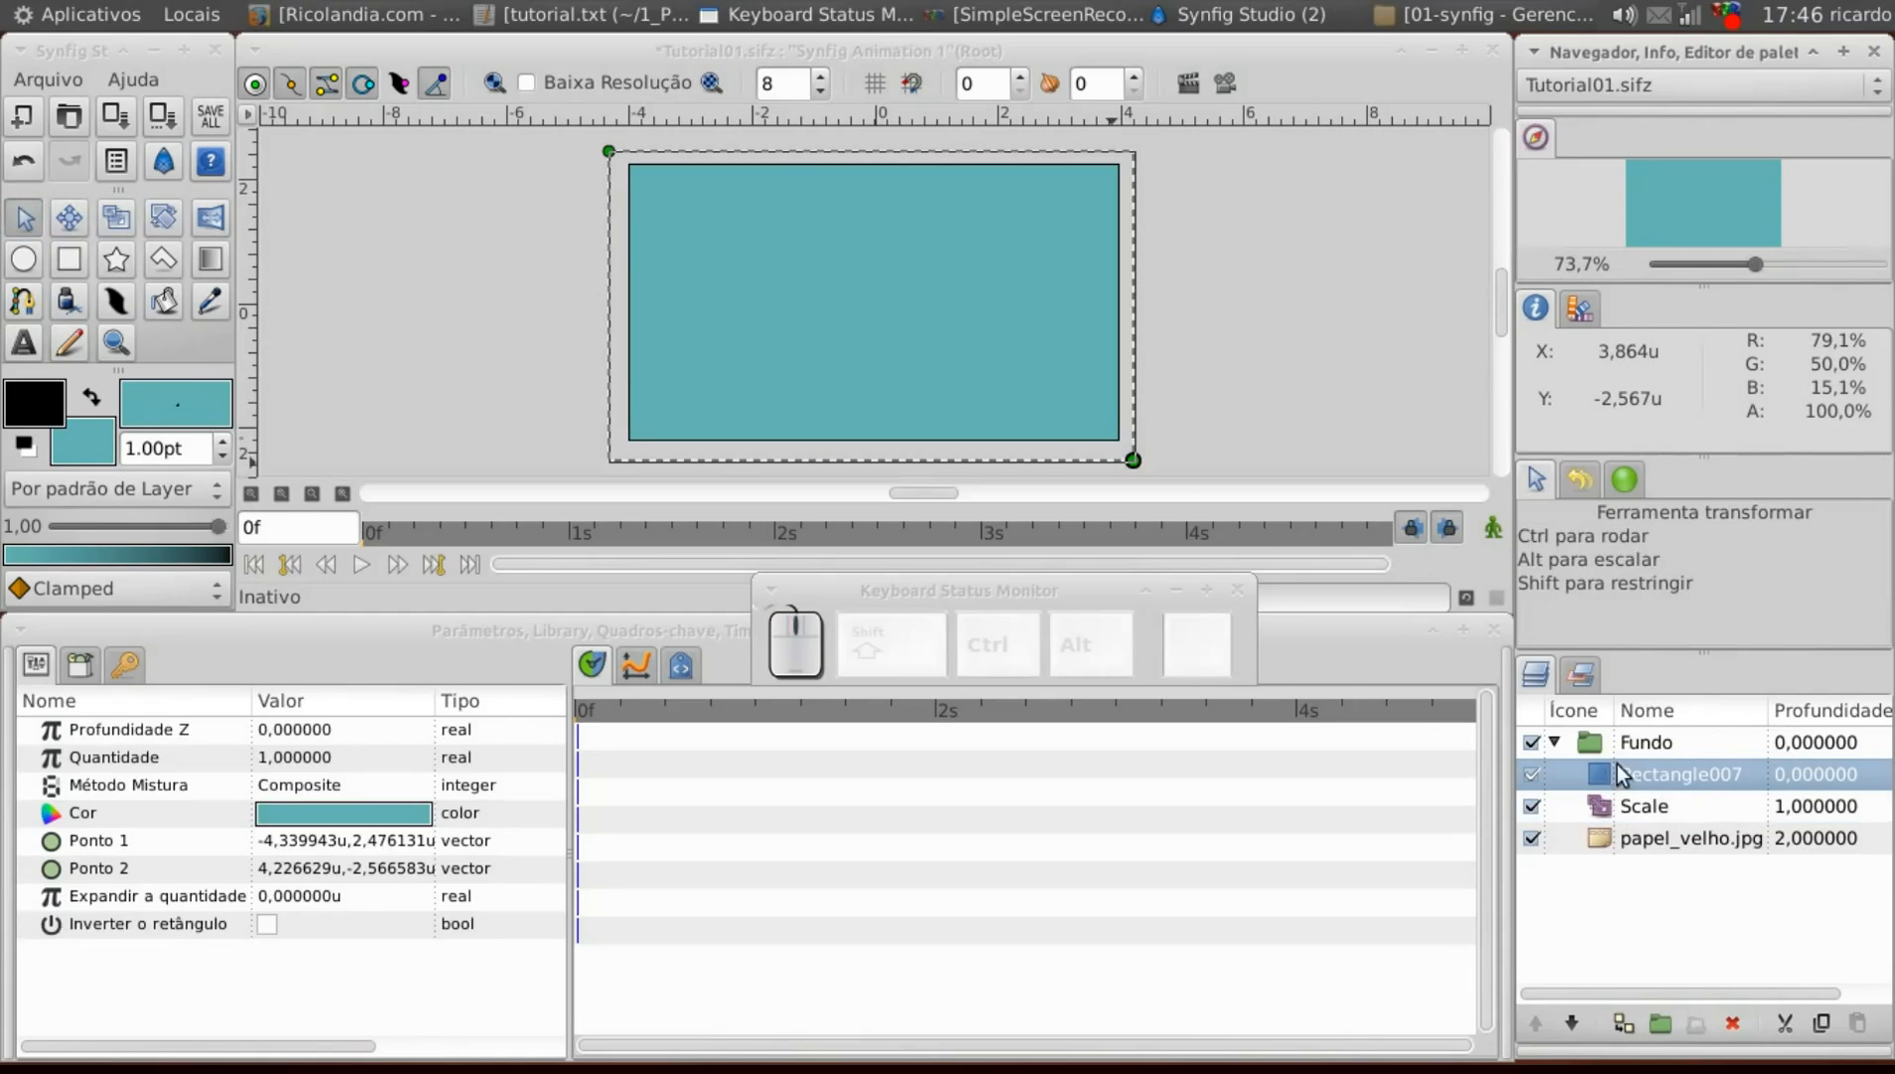
left_click(1680, 775)
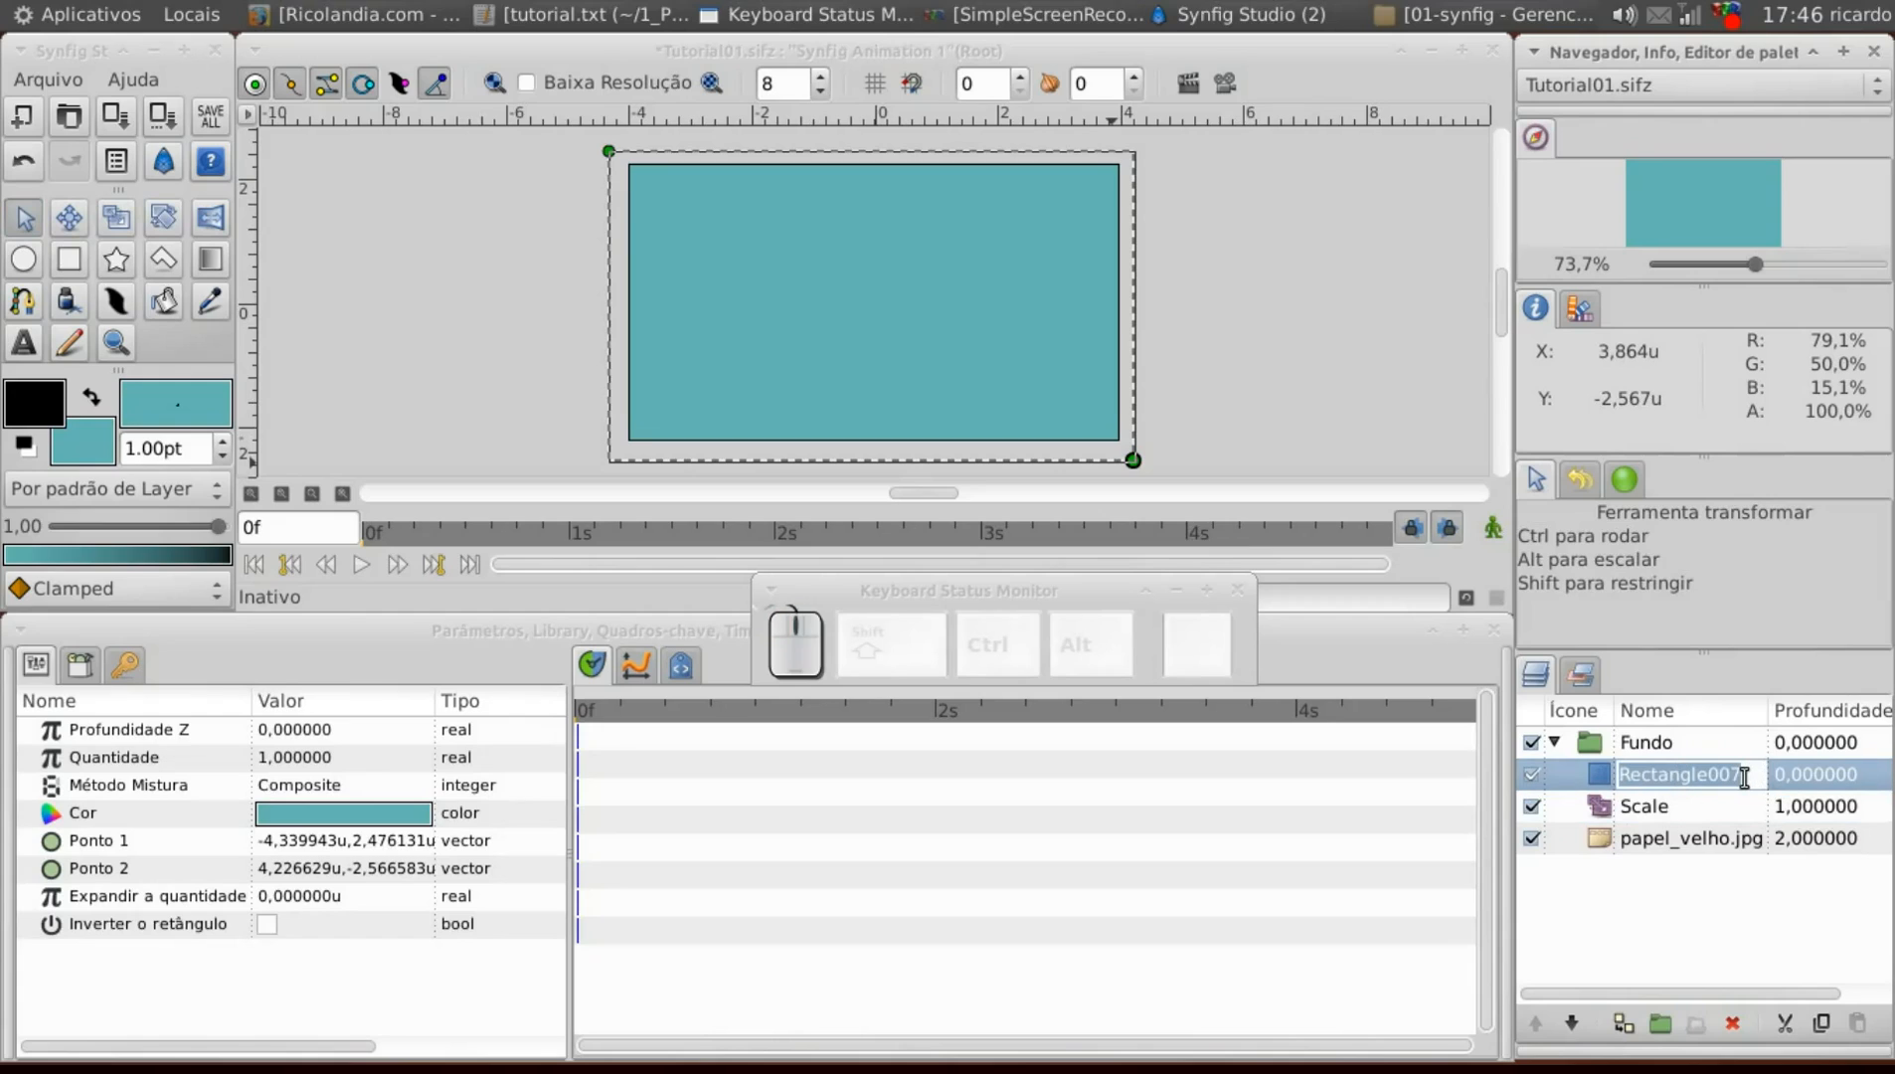
type("cor")
key("Return")
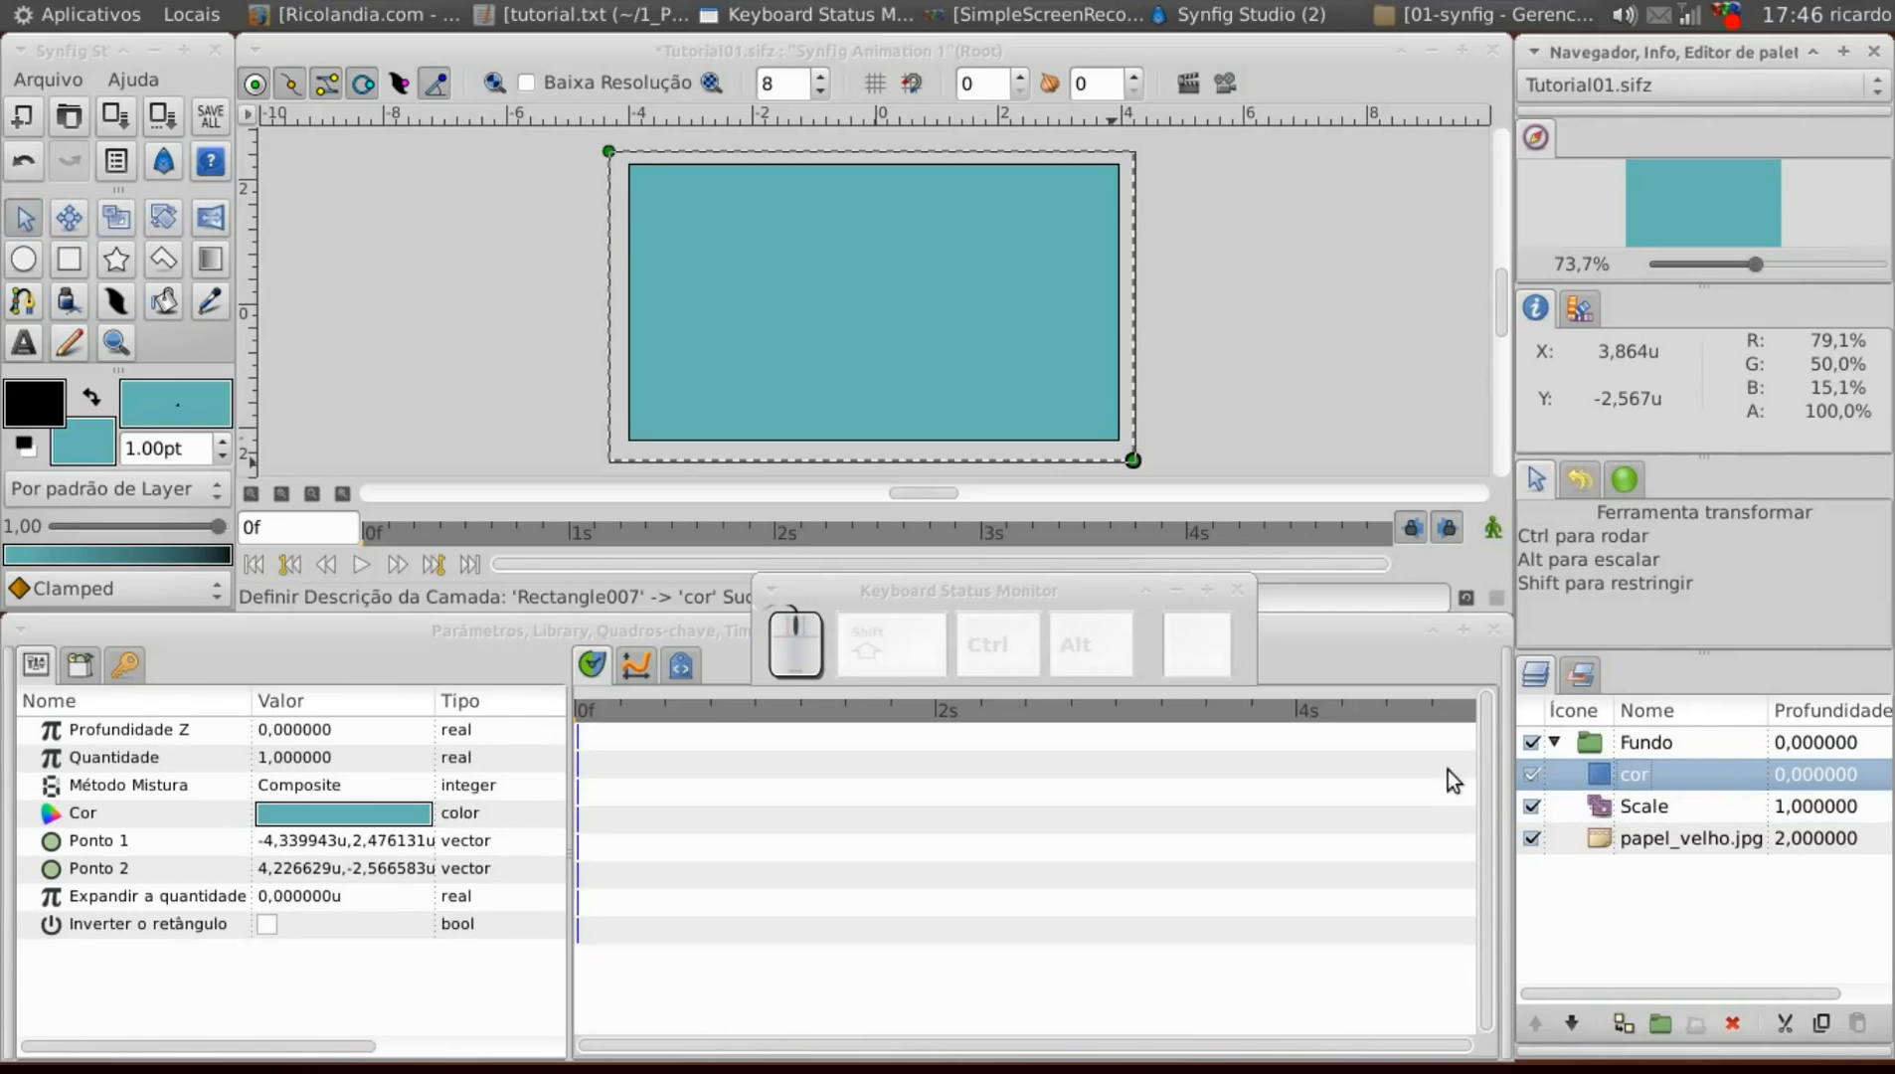
Try the Overlay blend method (Método Mistura) on the cor layer.
left_click(317, 783)
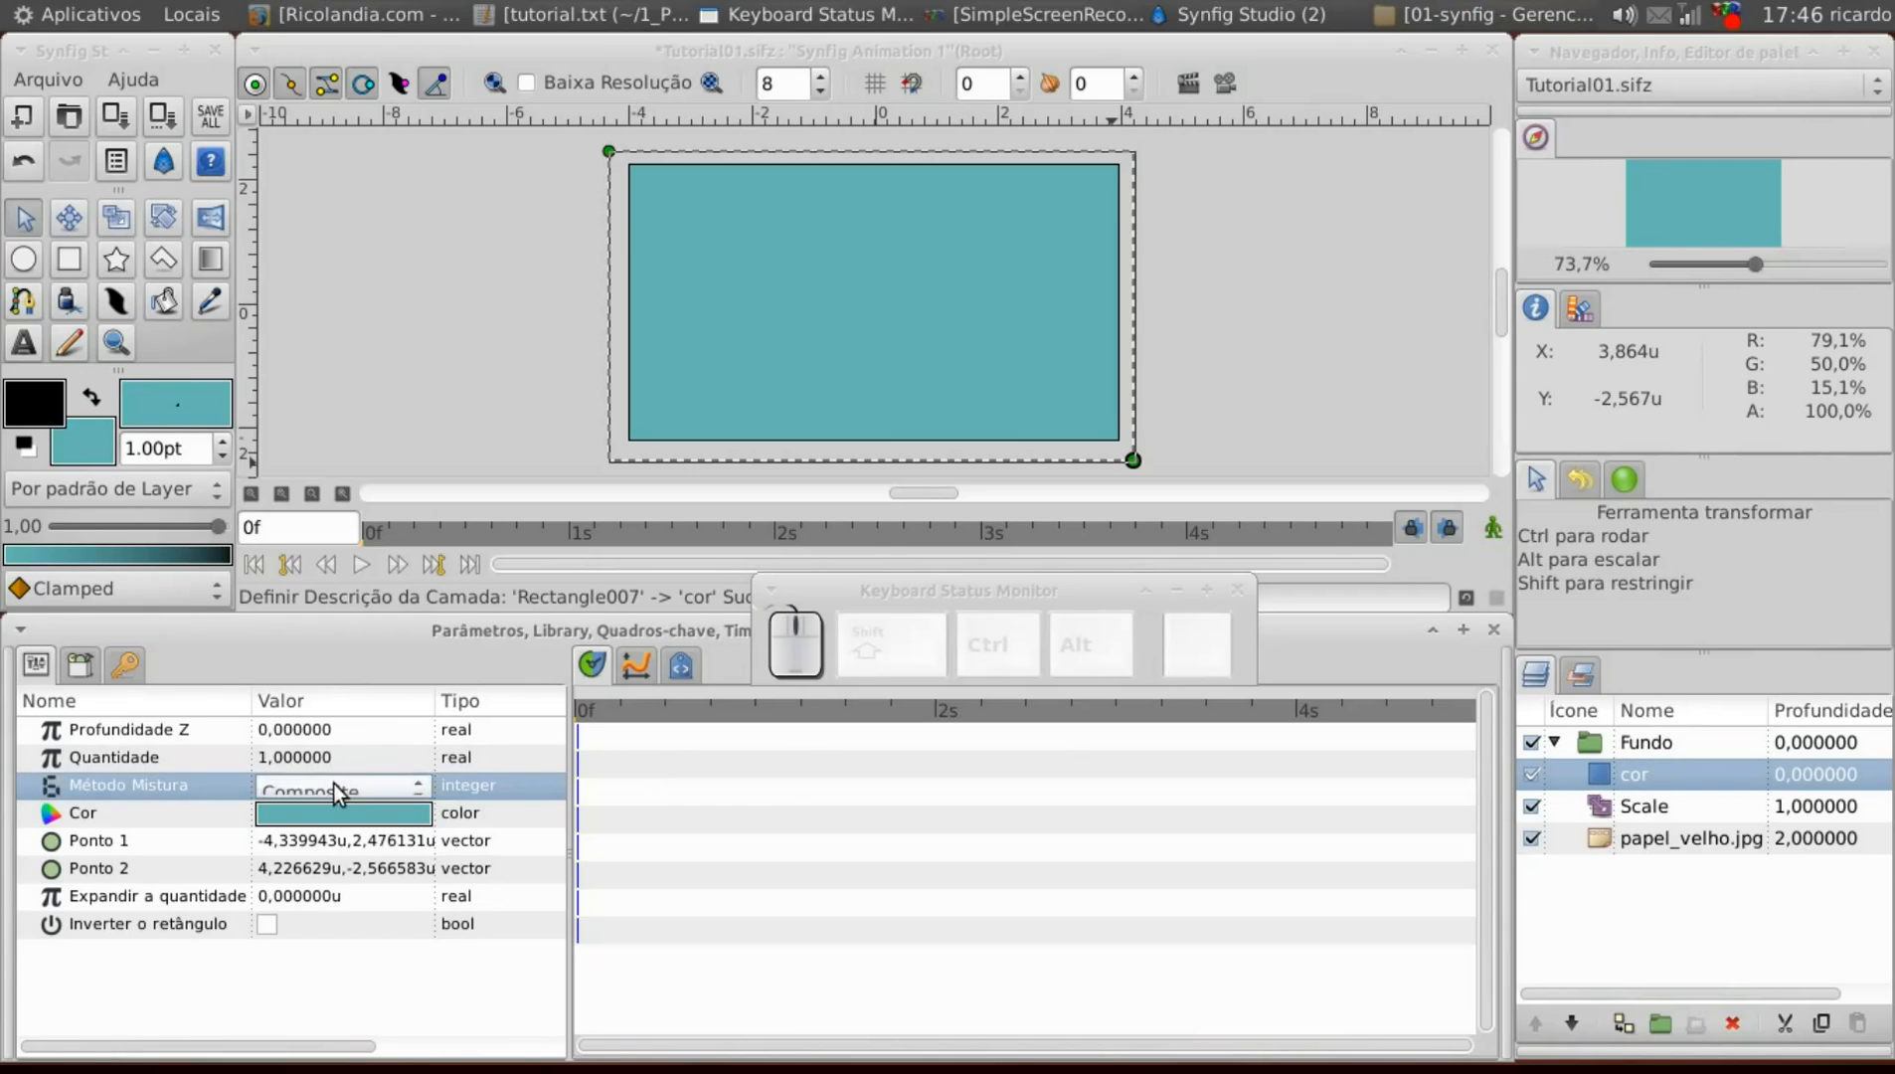
left_click(335, 783)
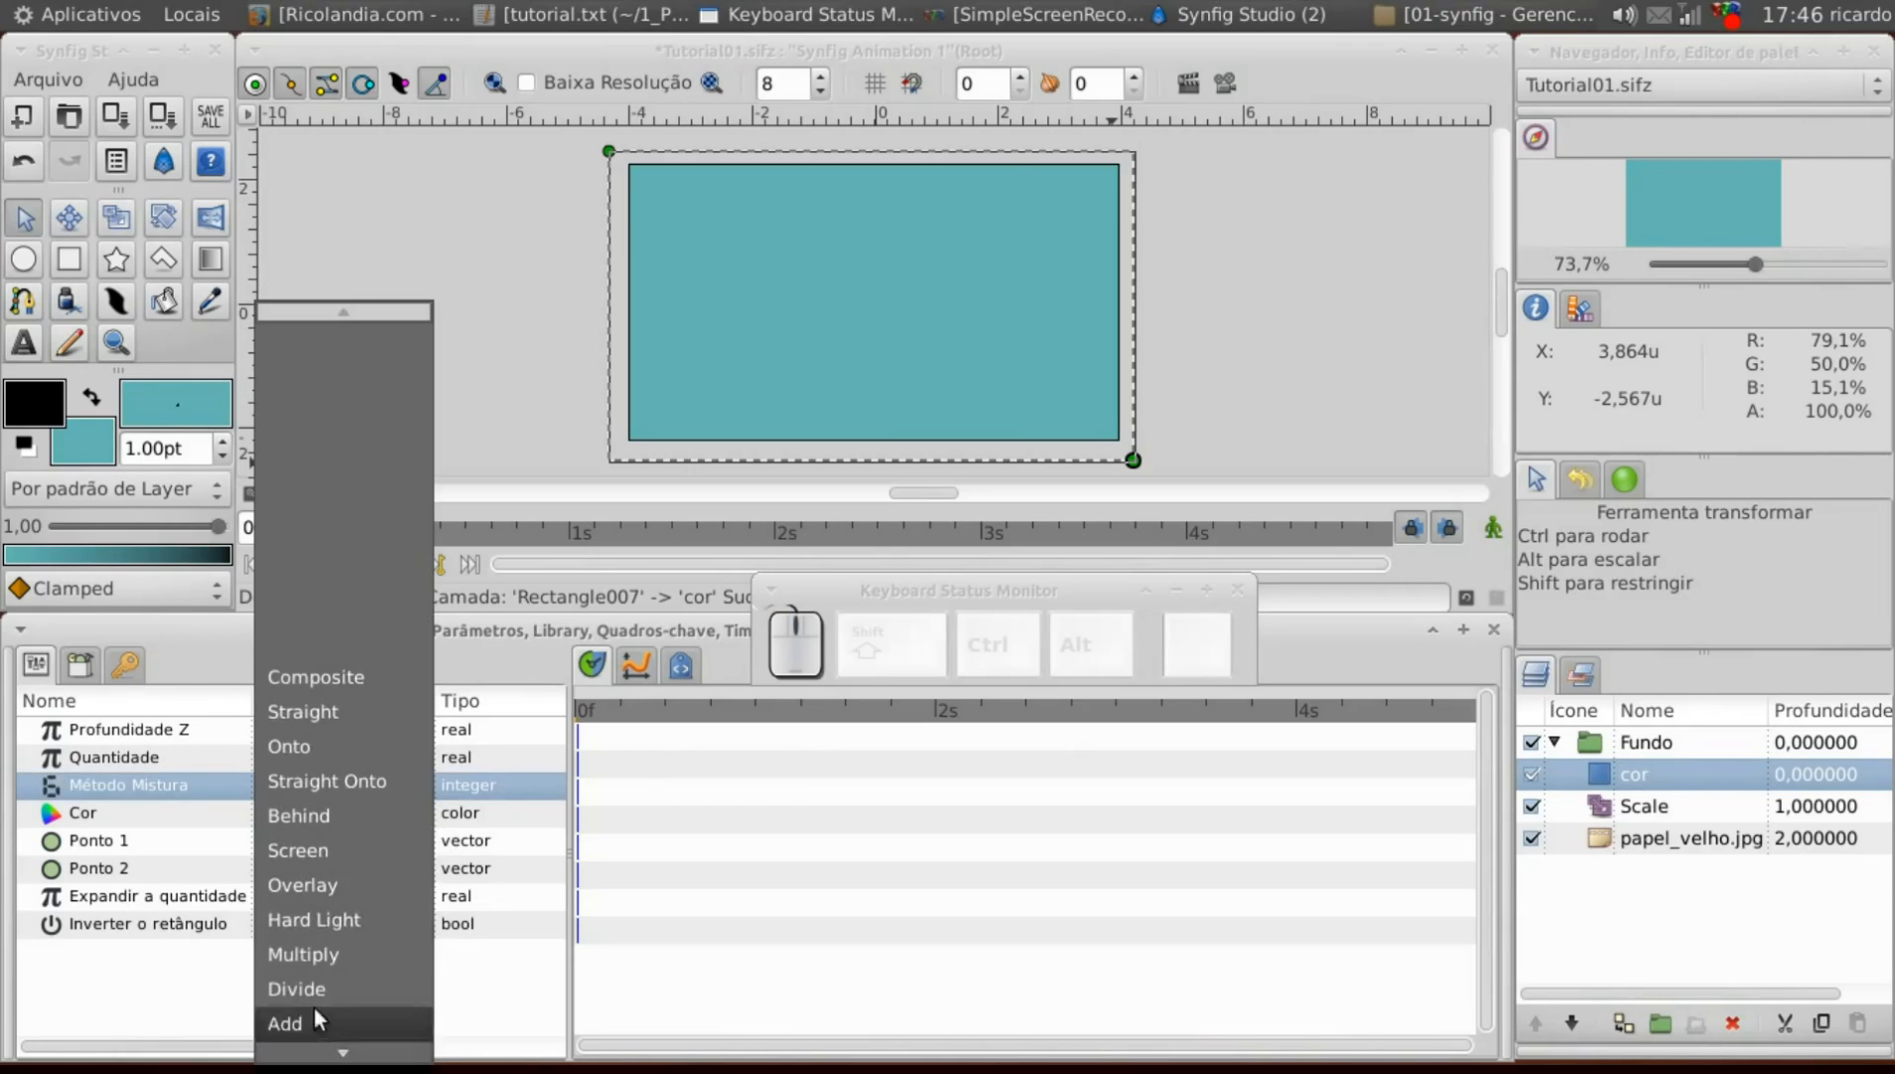
left_click(317, 885)
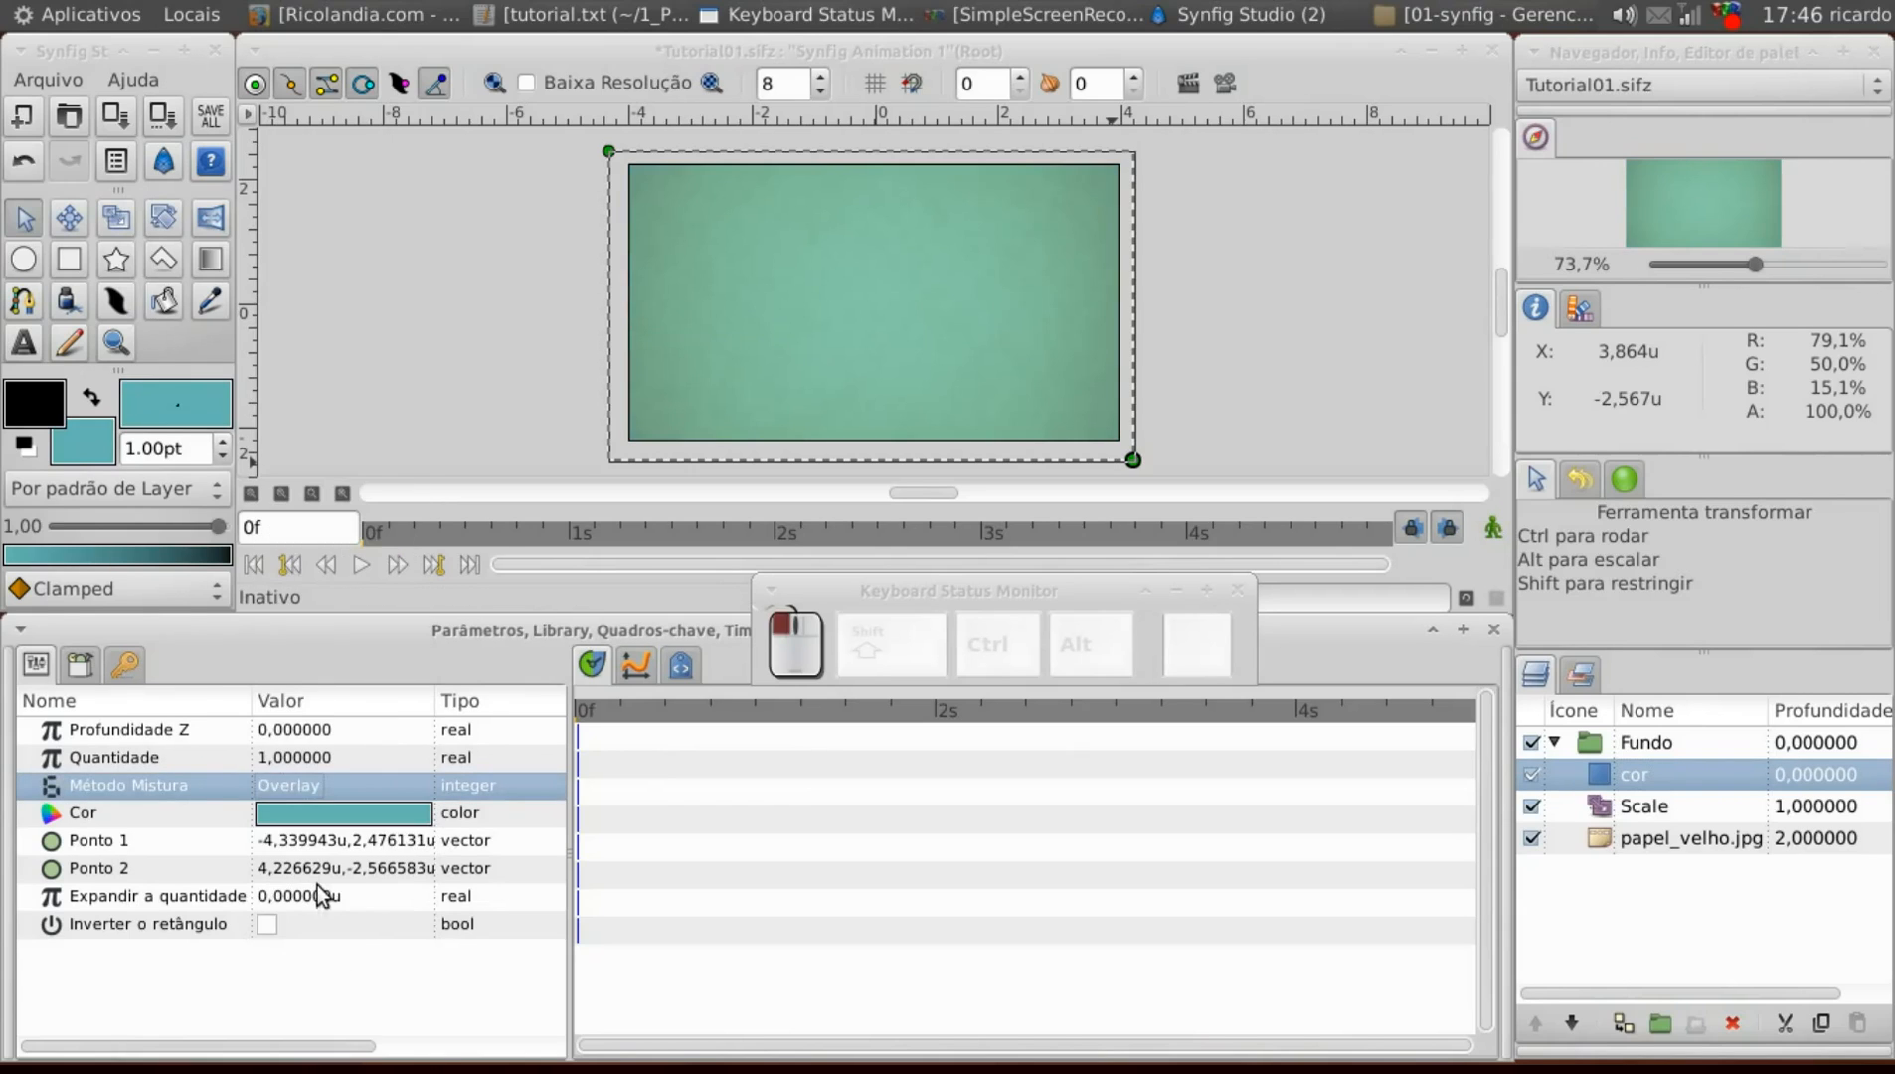
Set the cor layer's blend method to Cor and switch its visibility off and on to compare.
left_click(319, 788)
left_click(375, 796)
mouse_move(333, 1041)
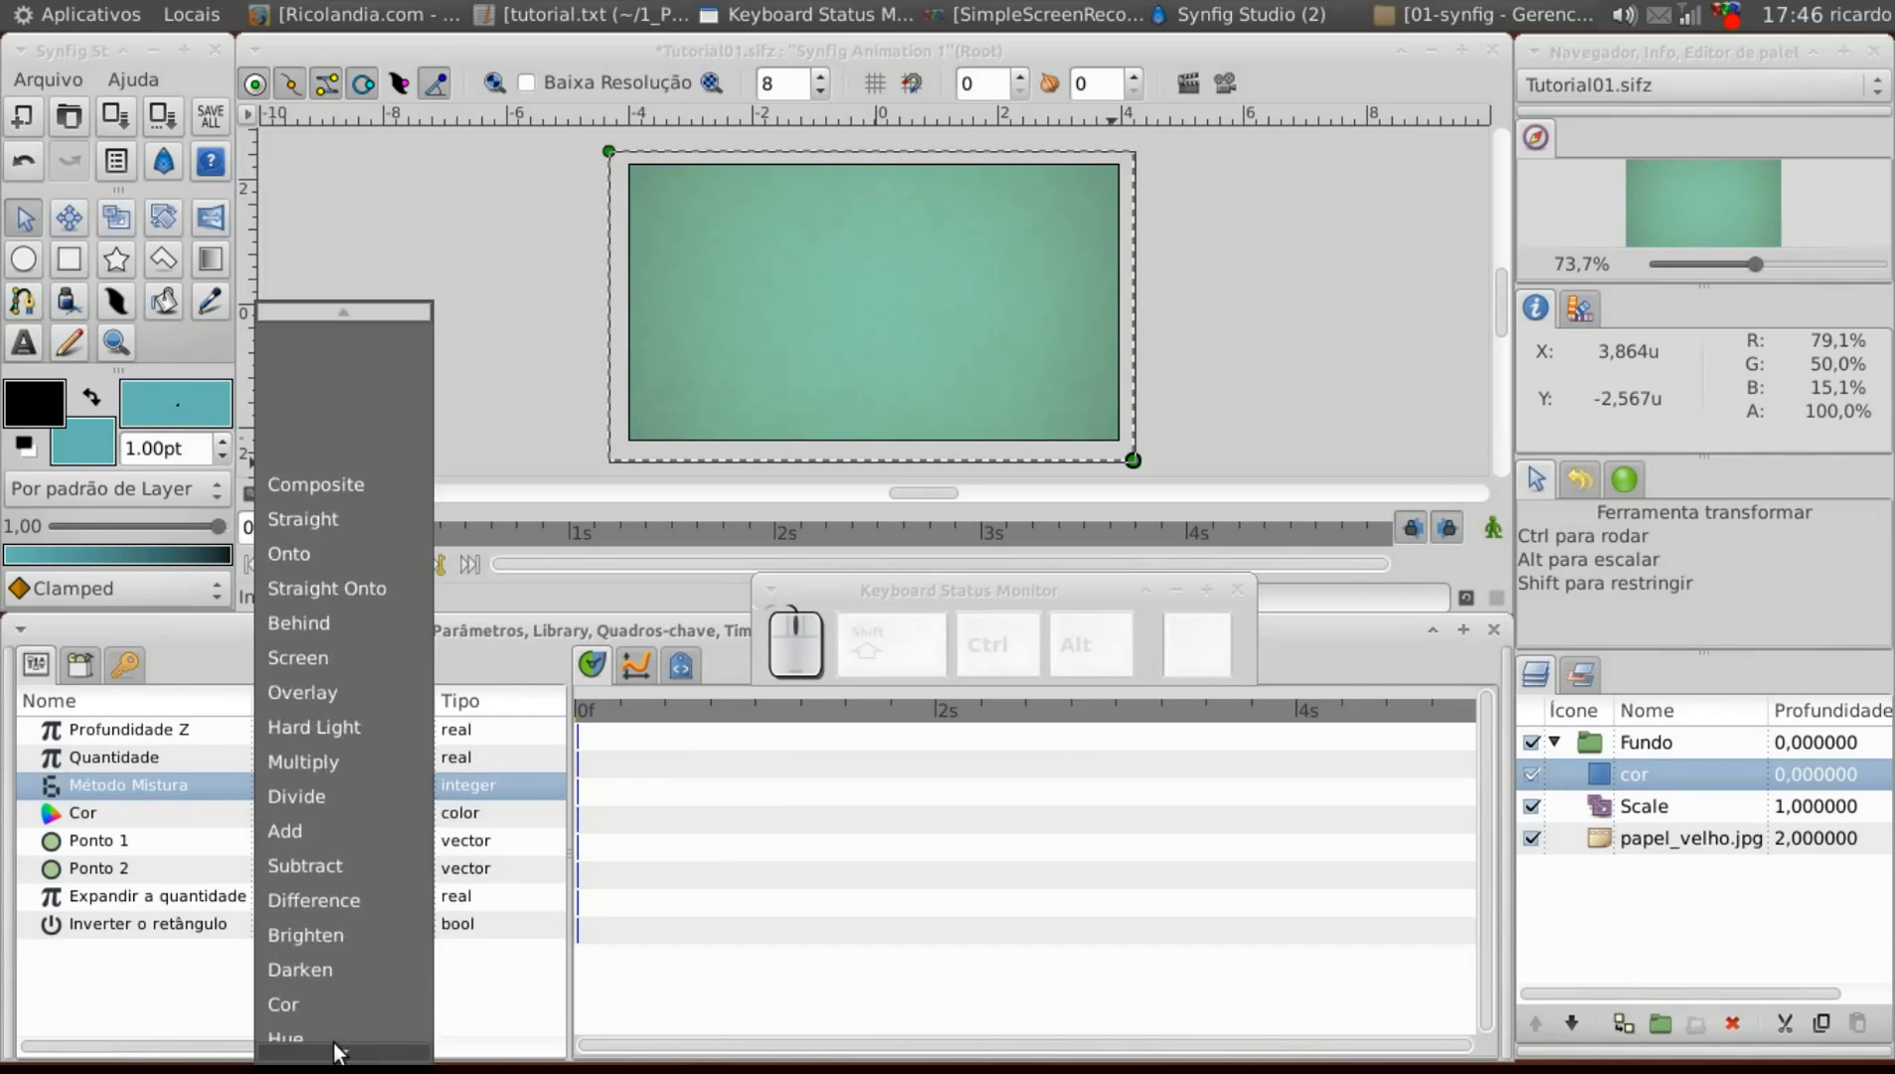
left_click(317, 885)
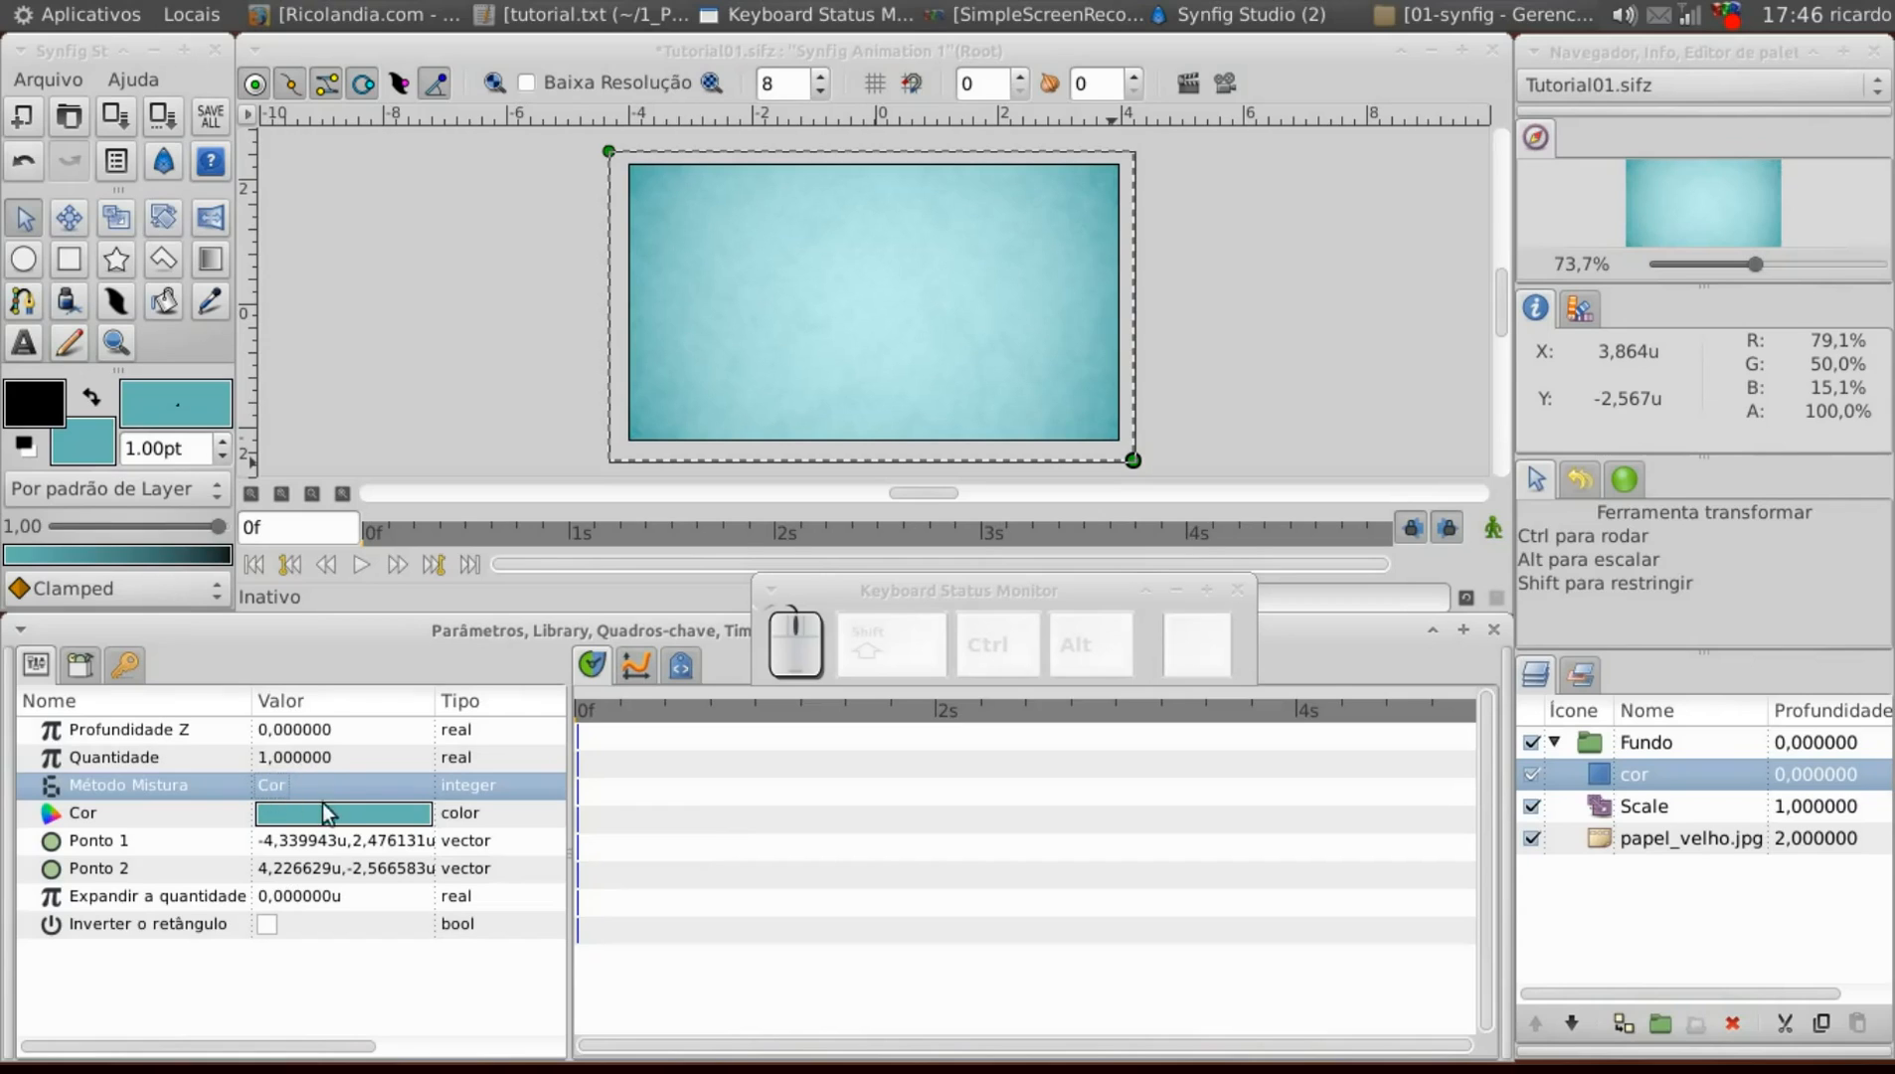
left_click(1532, 775)
left_click(1532, 776)
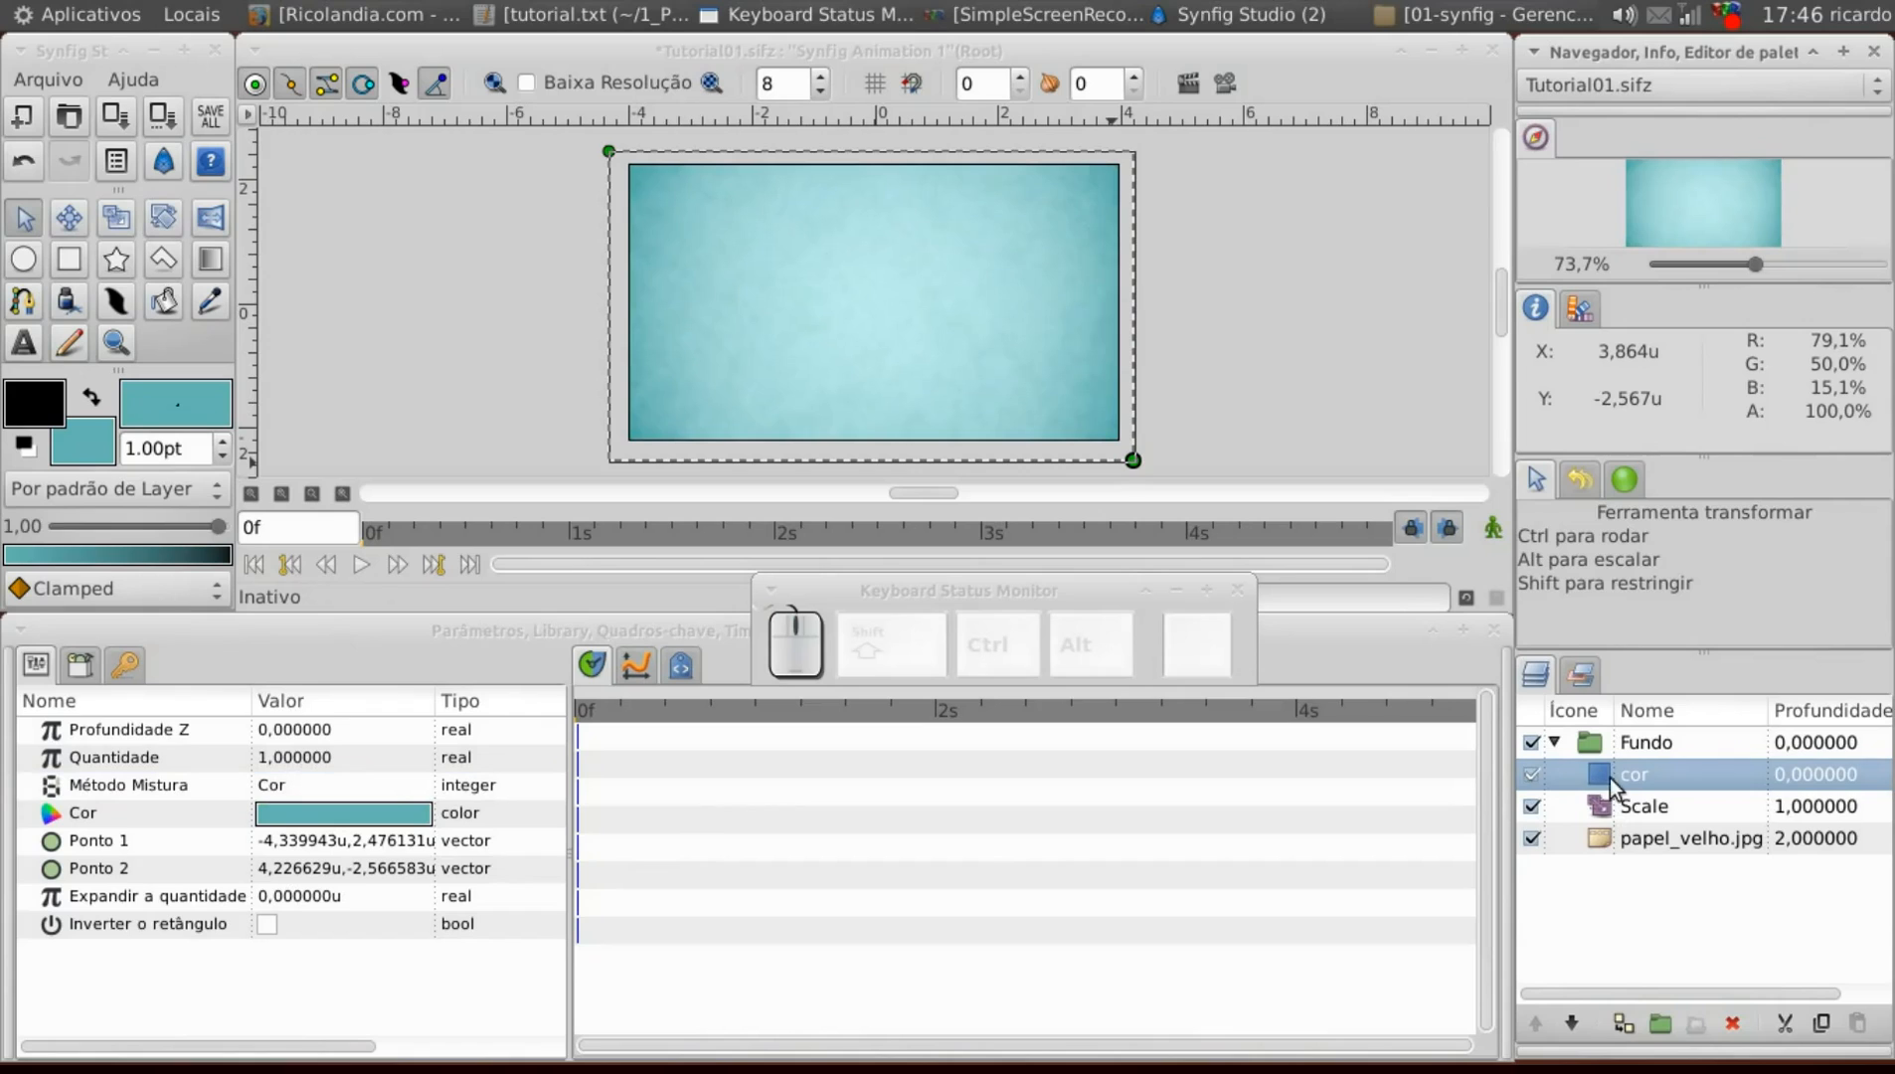
Change the cor layer's colour to beige by raising red to 82,5 and reducing blue.
left_click(379, 818)
left_click(379, 817)
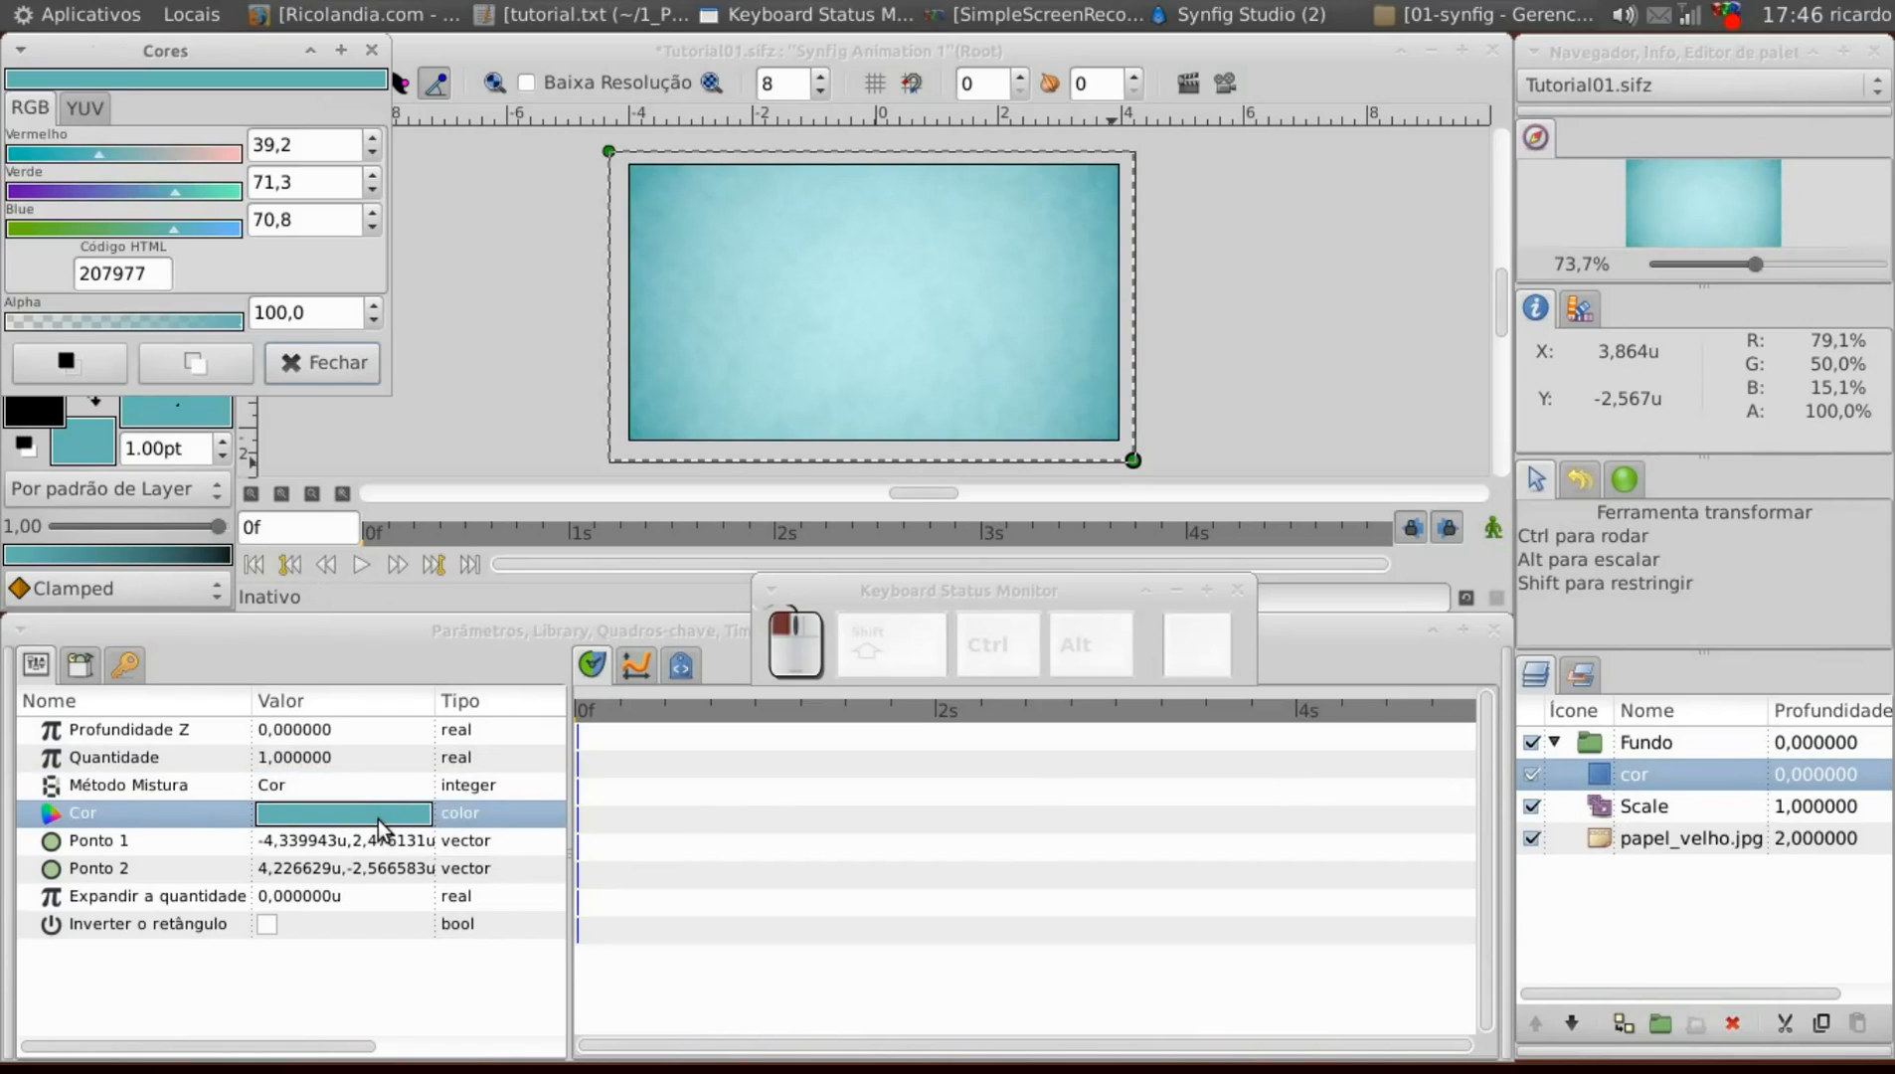
left_click_drag(103, 155, 200, 152)
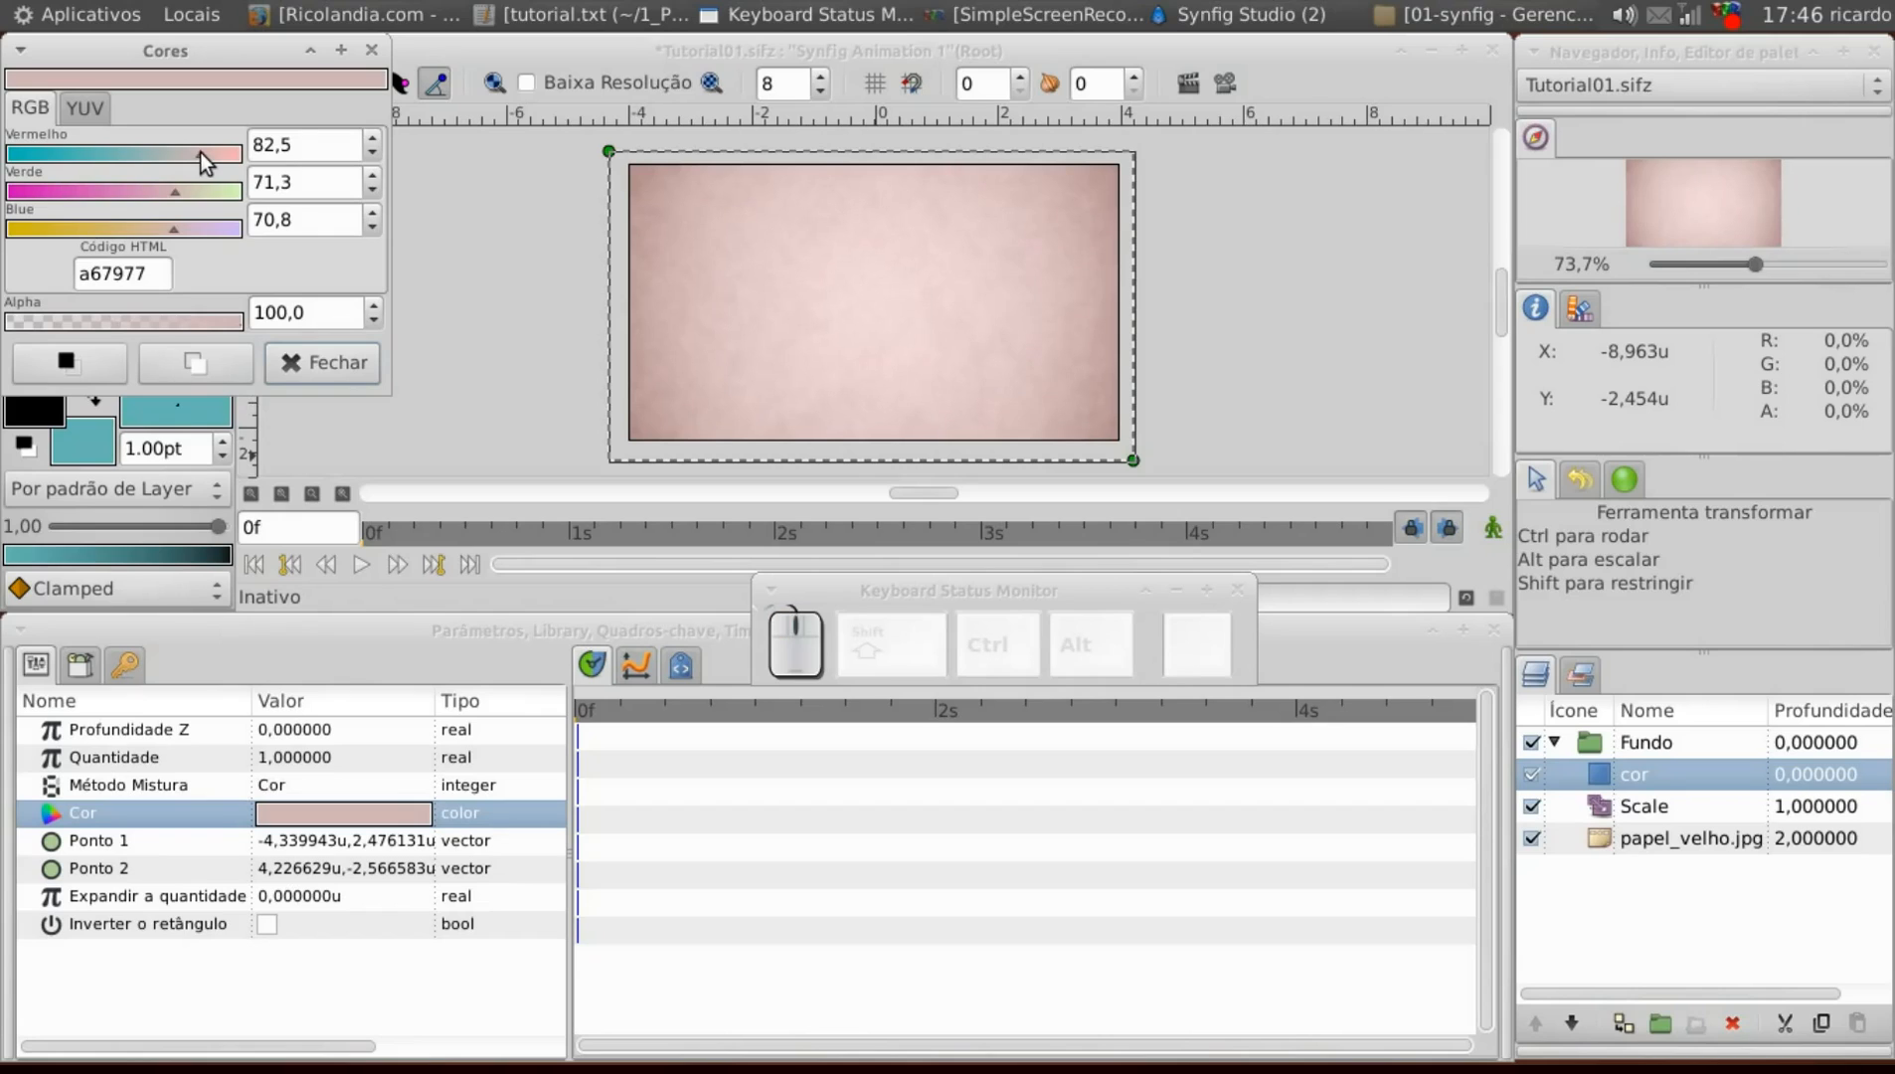
left_click(140, 229)
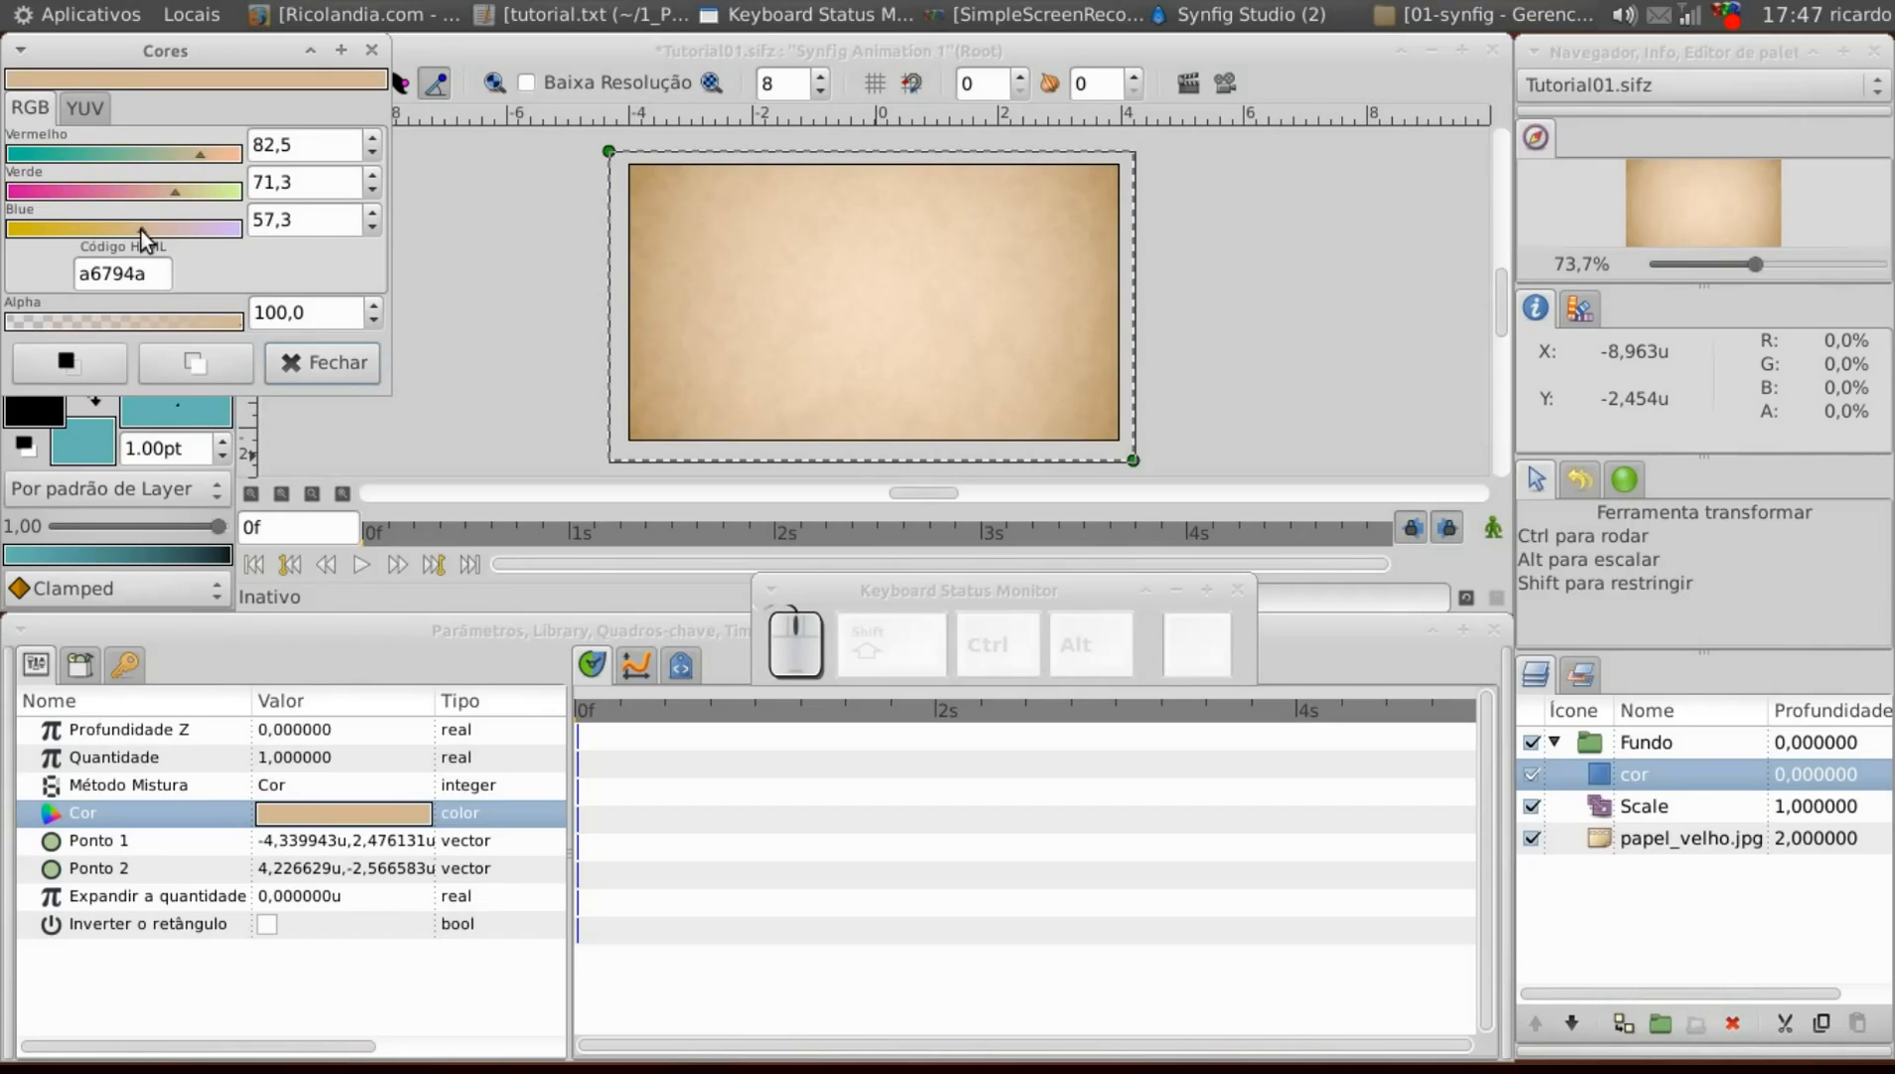
left_click_drag(140, 229, 149, 231)
left_click(300, 366)
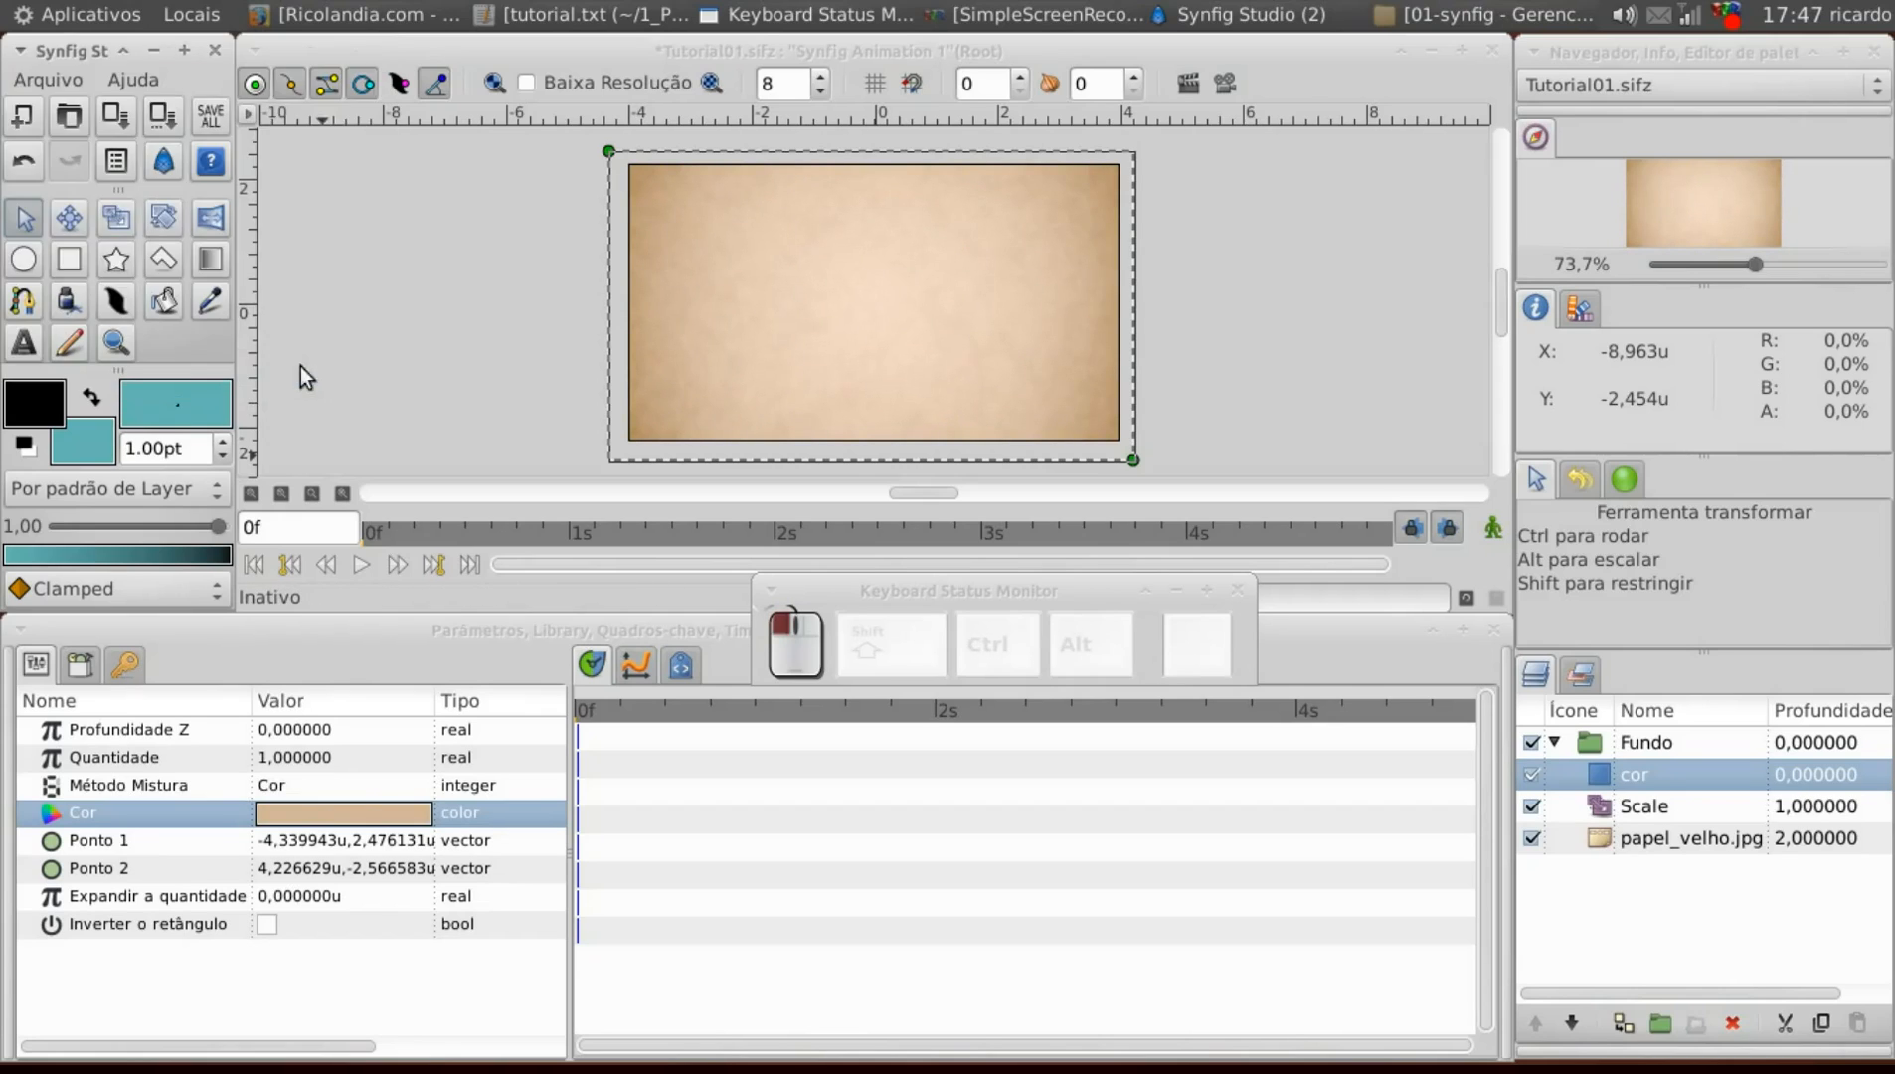
Compare the background with and without the cor layer, and collapse and select the Fundo group.
left_click(1528, 772)
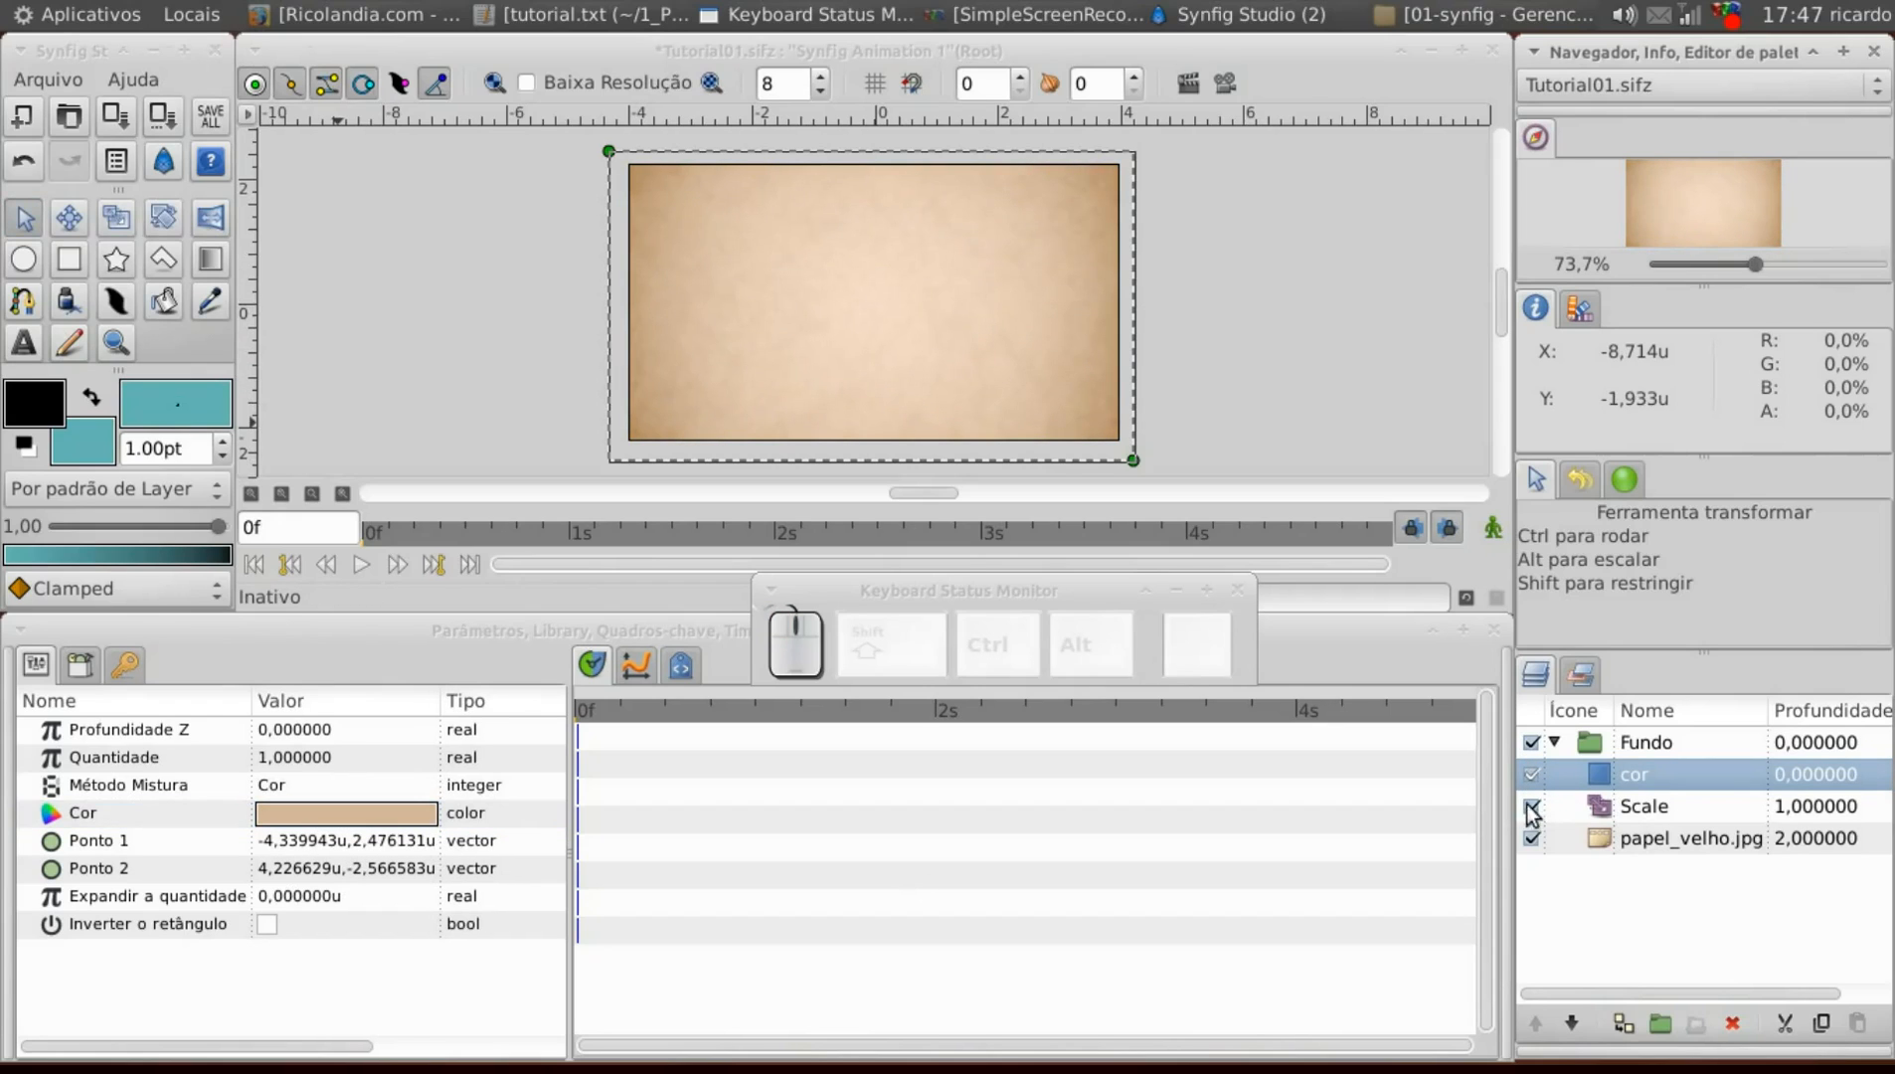
left_click(1554, 744)
left_click(1584, 741)
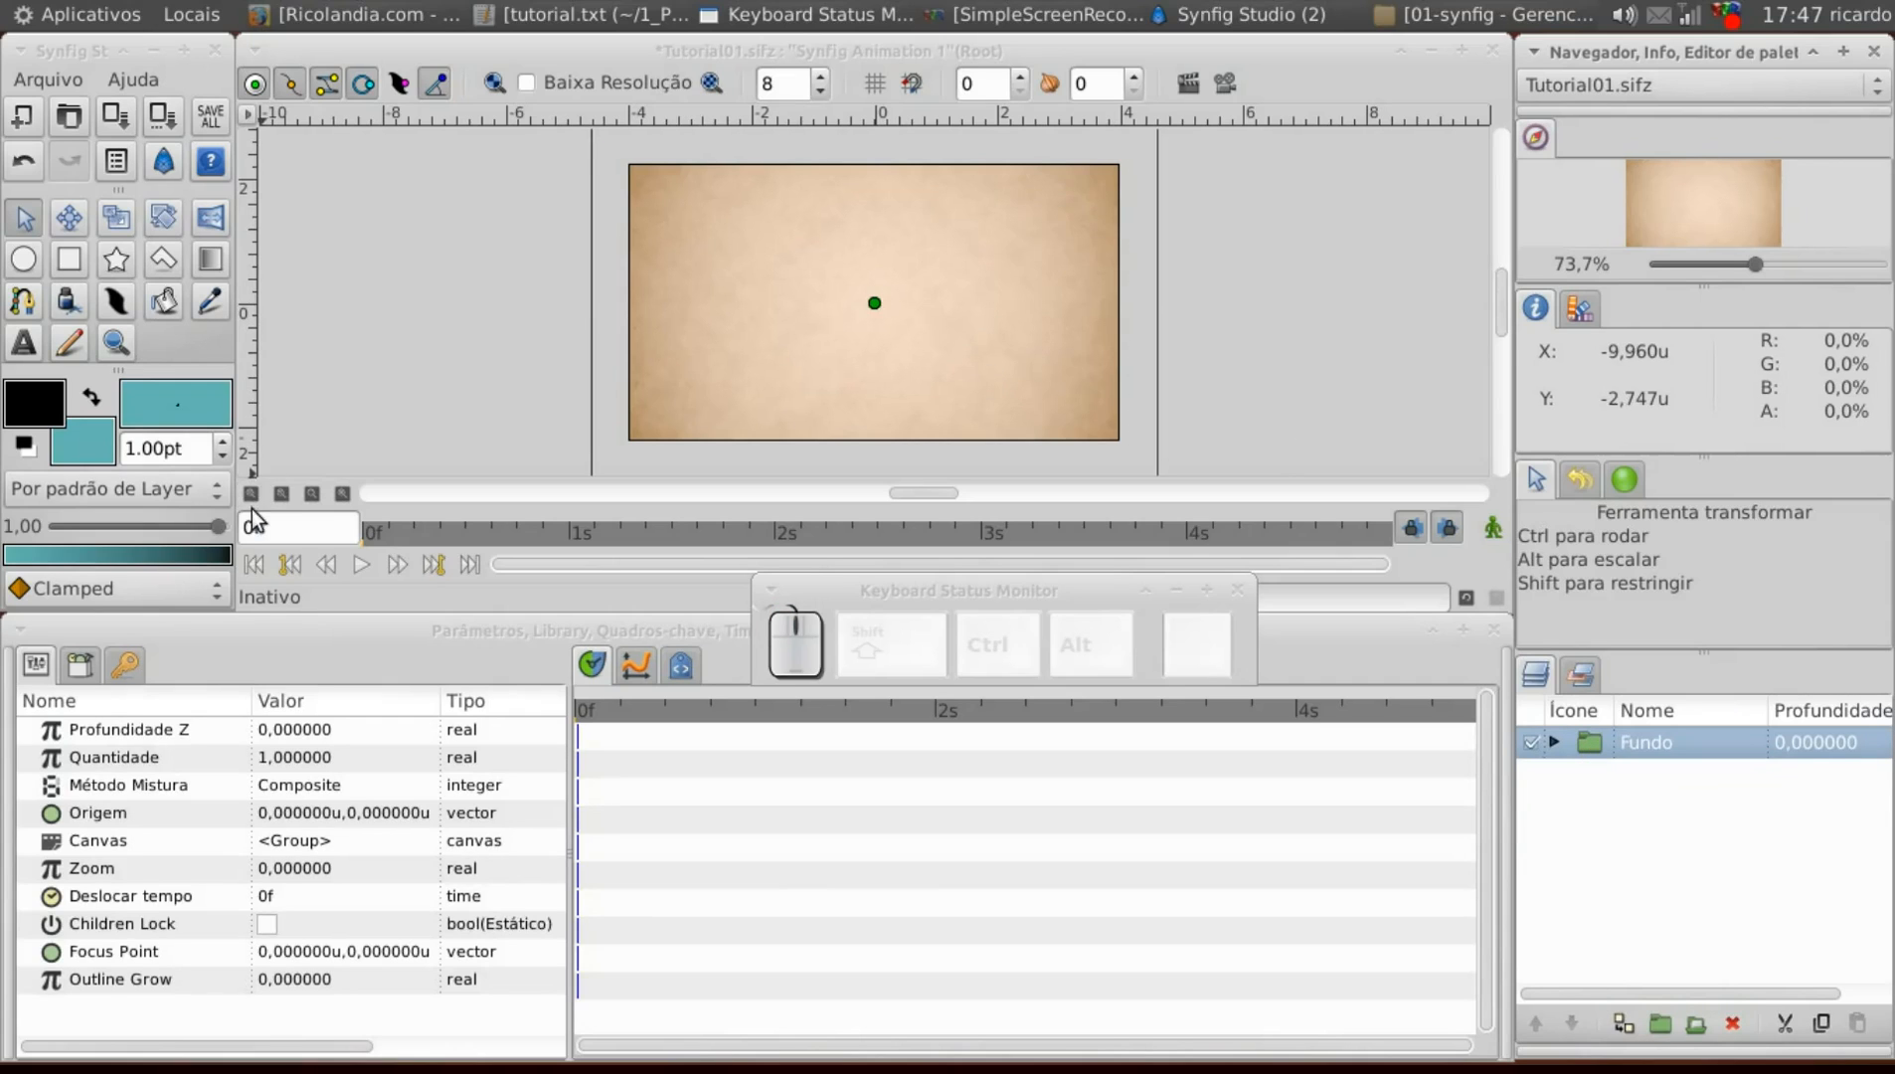
Shift the papel_velho.jpg image slightly by its upper-left handle, placing that corner at about -41,97u, 29,25u.
left_click(252, 493)
left_click(1555, 742)
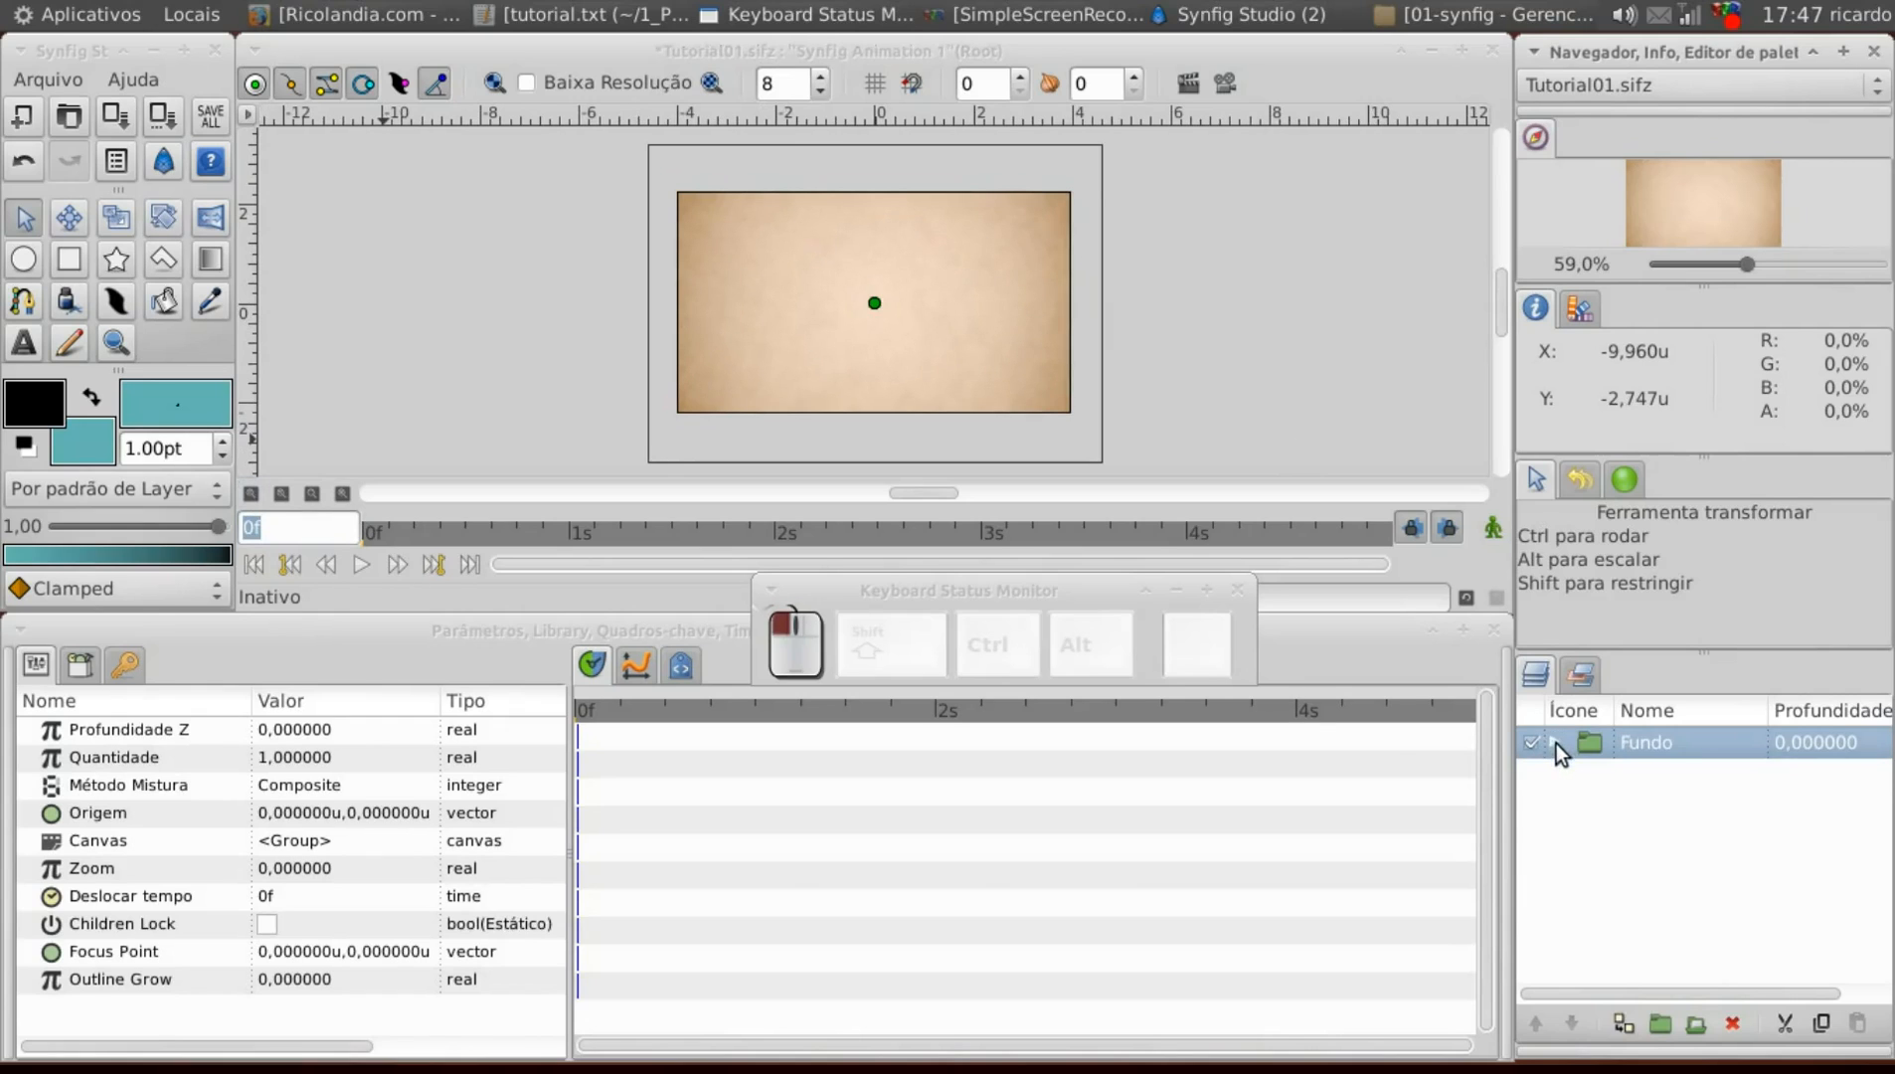
left_click(1601, 838)
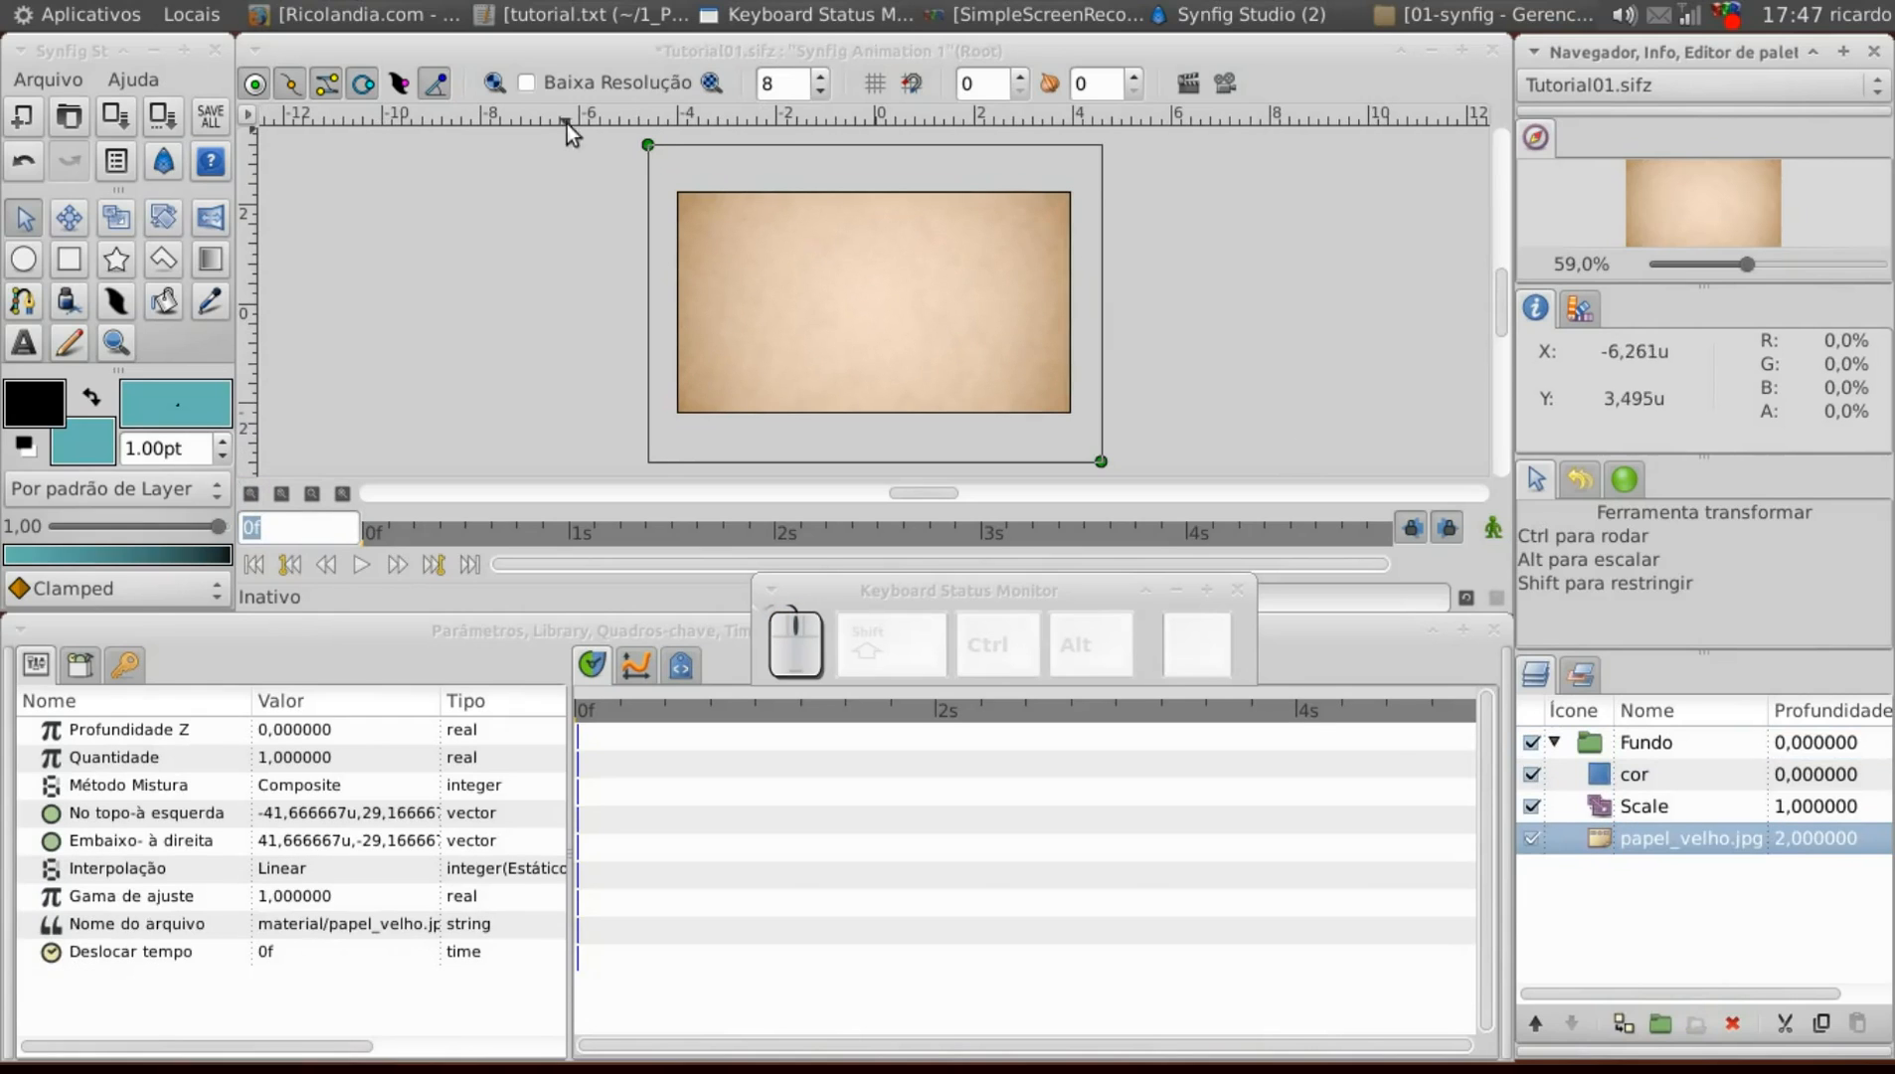
left_click(649, 145)
left_click_drag(650, 146, 1114, 475)
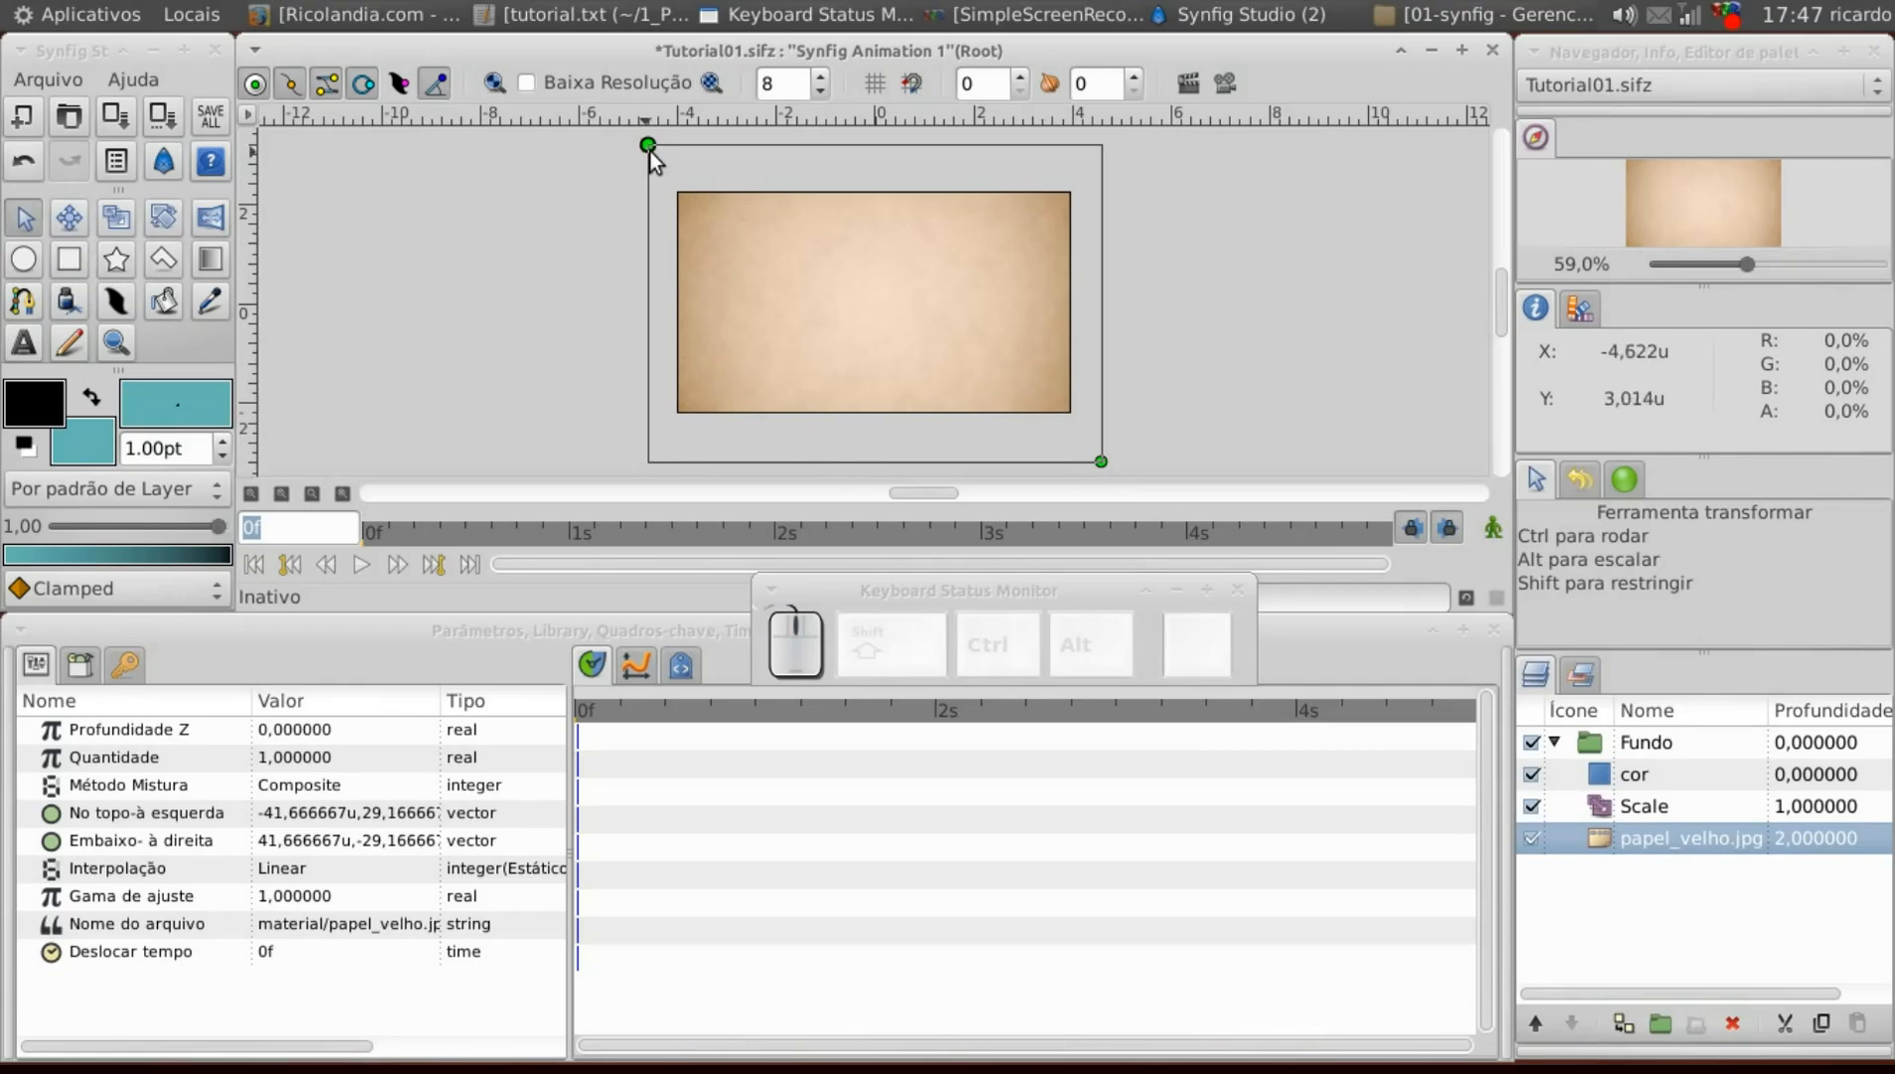
left_click_drag(649, 147, 645, 143)
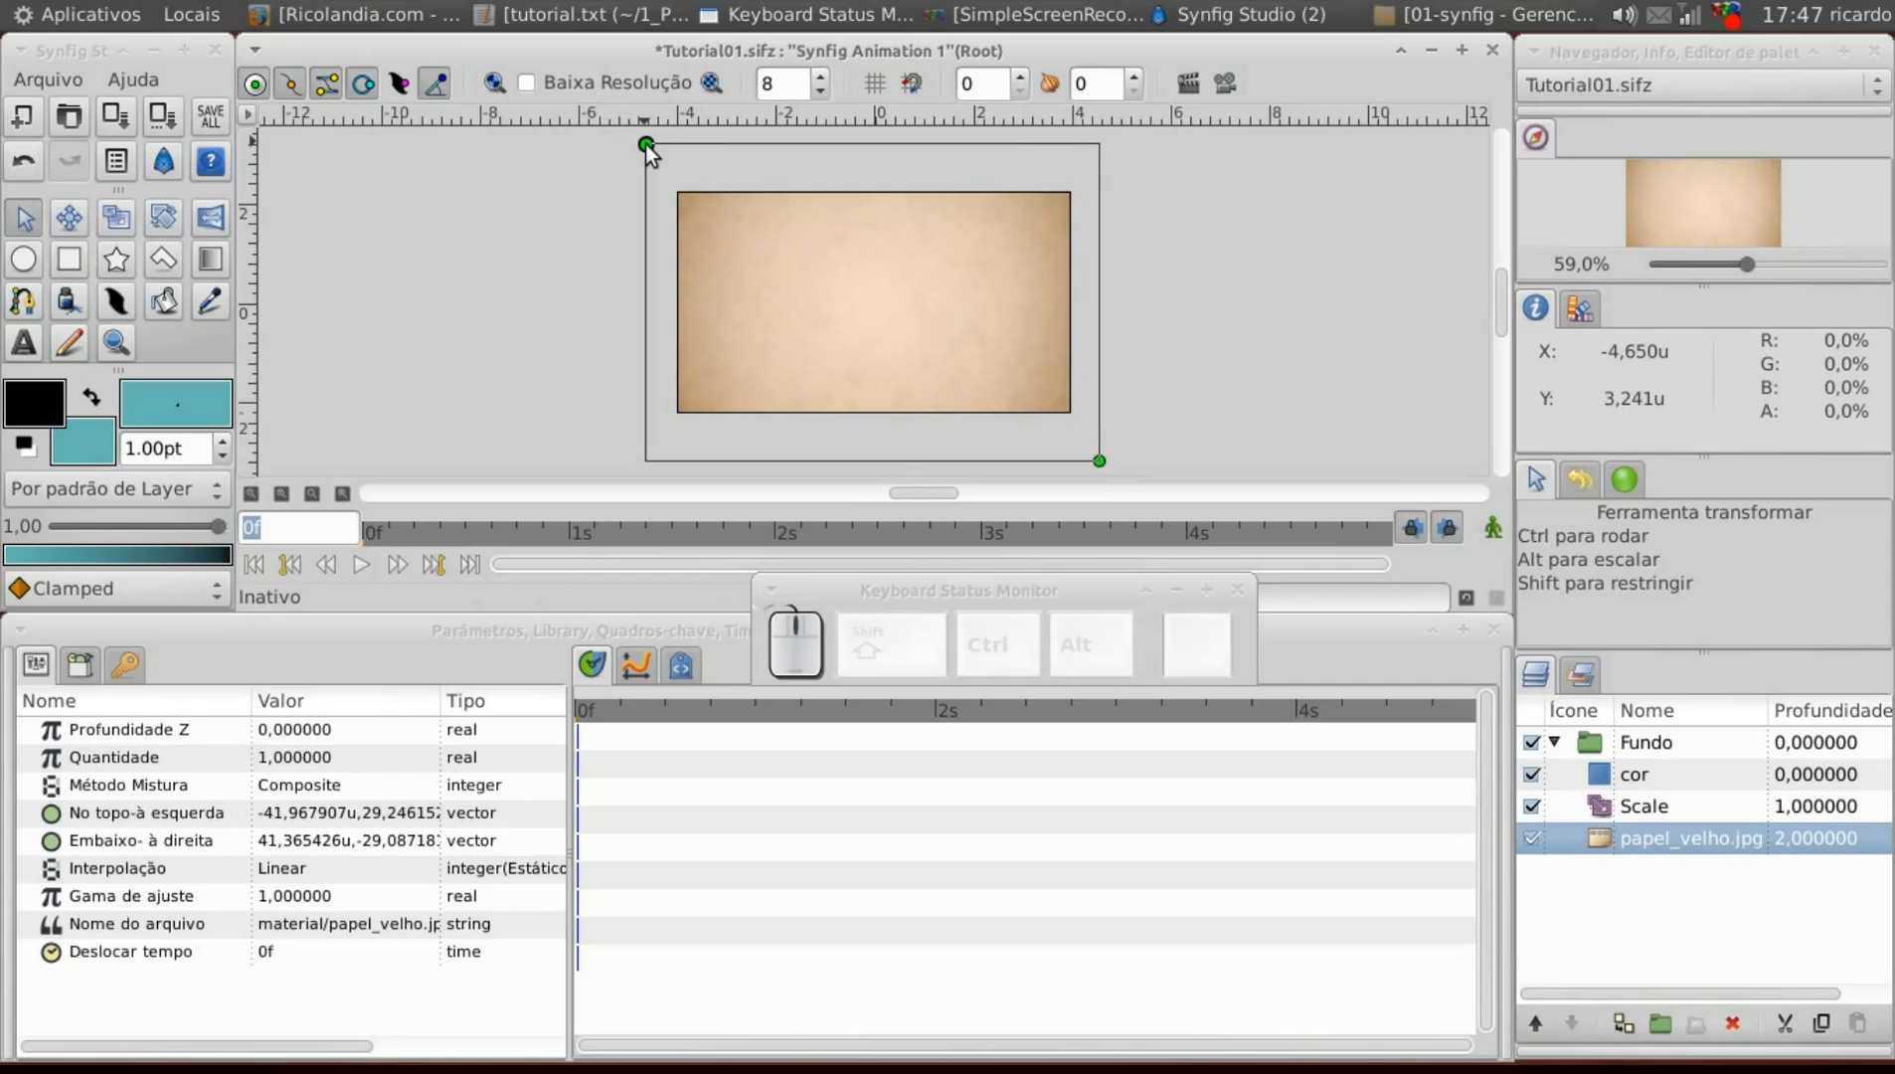
Scale papel_velho.jpg down slightly with the Scale tool, bringing its upper-left corner to about -41,38u, 28,83u, and collapse the Fundo group.
left_click(119, 217)
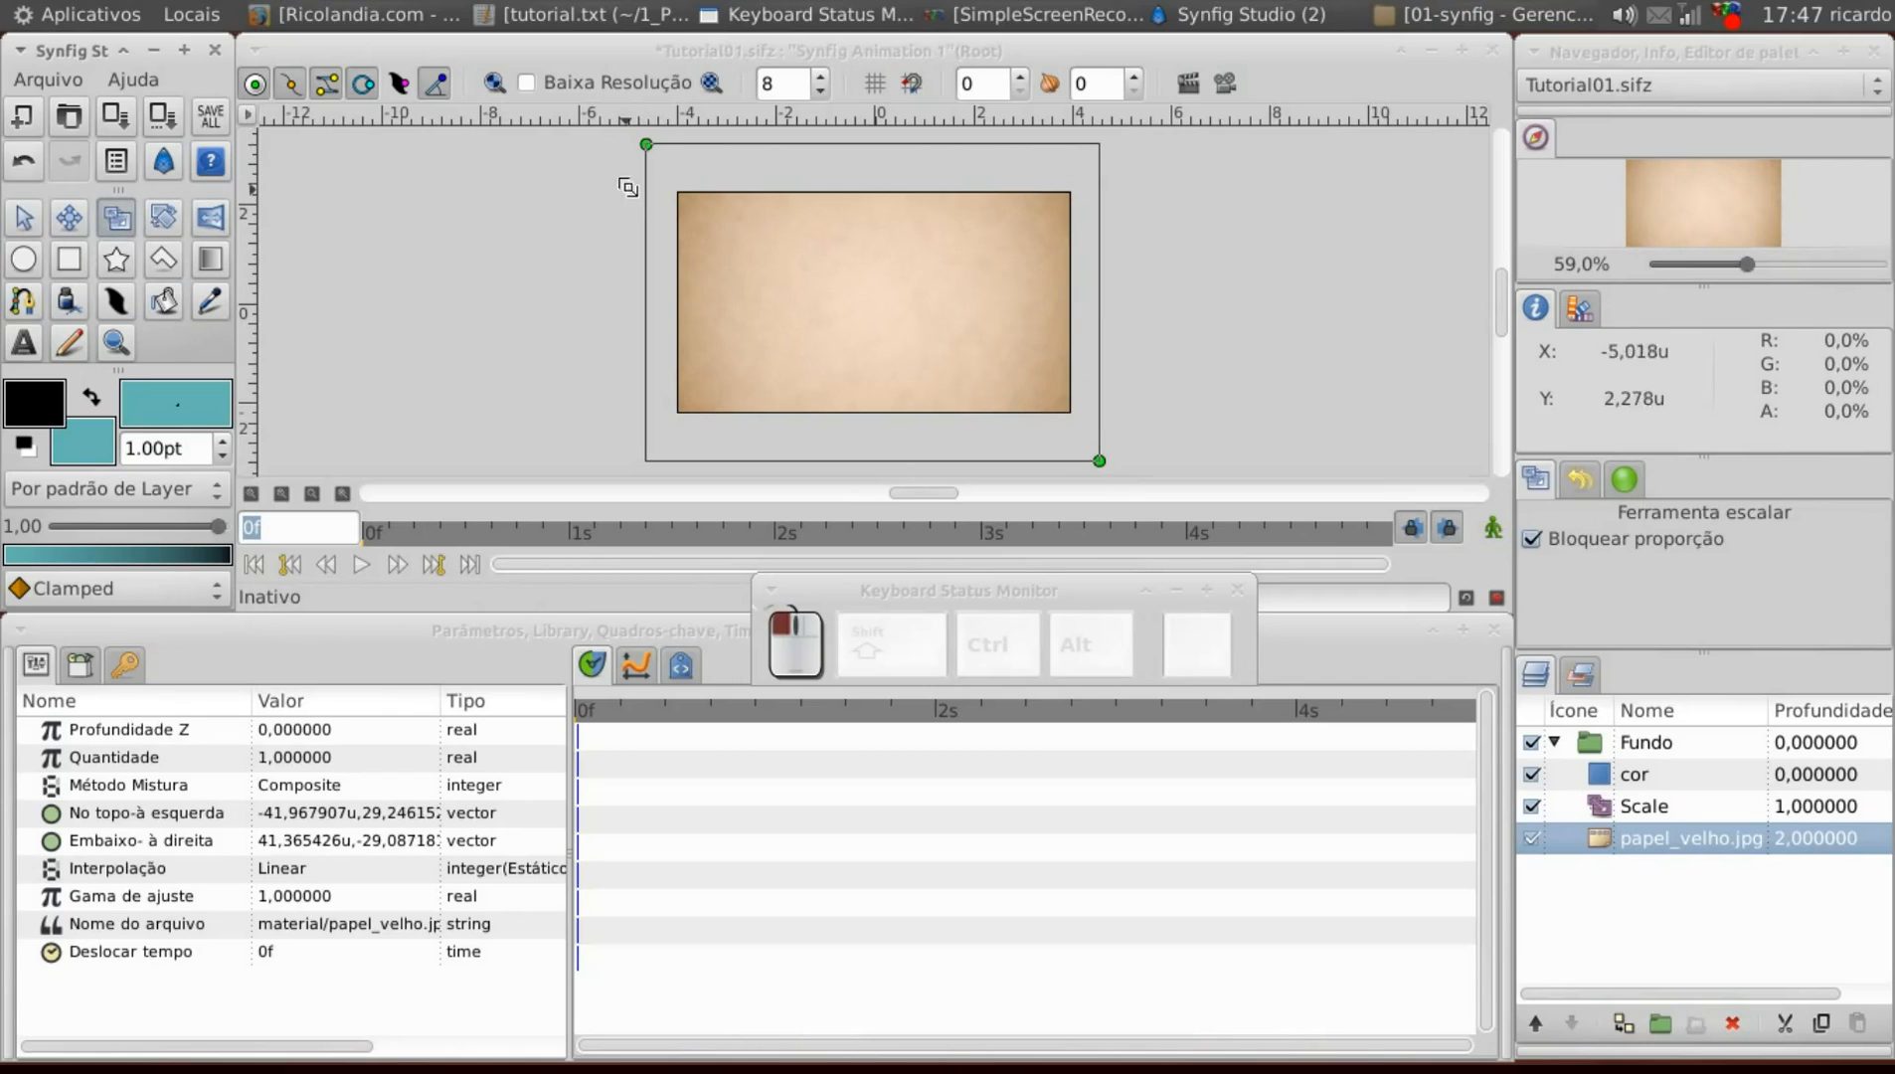
mouse_move(646, 144)
left_mouse_down()
mouse_move(673, 162)
mouse_move(649, 146)
left_mouse_up()
left_click(25, 224)
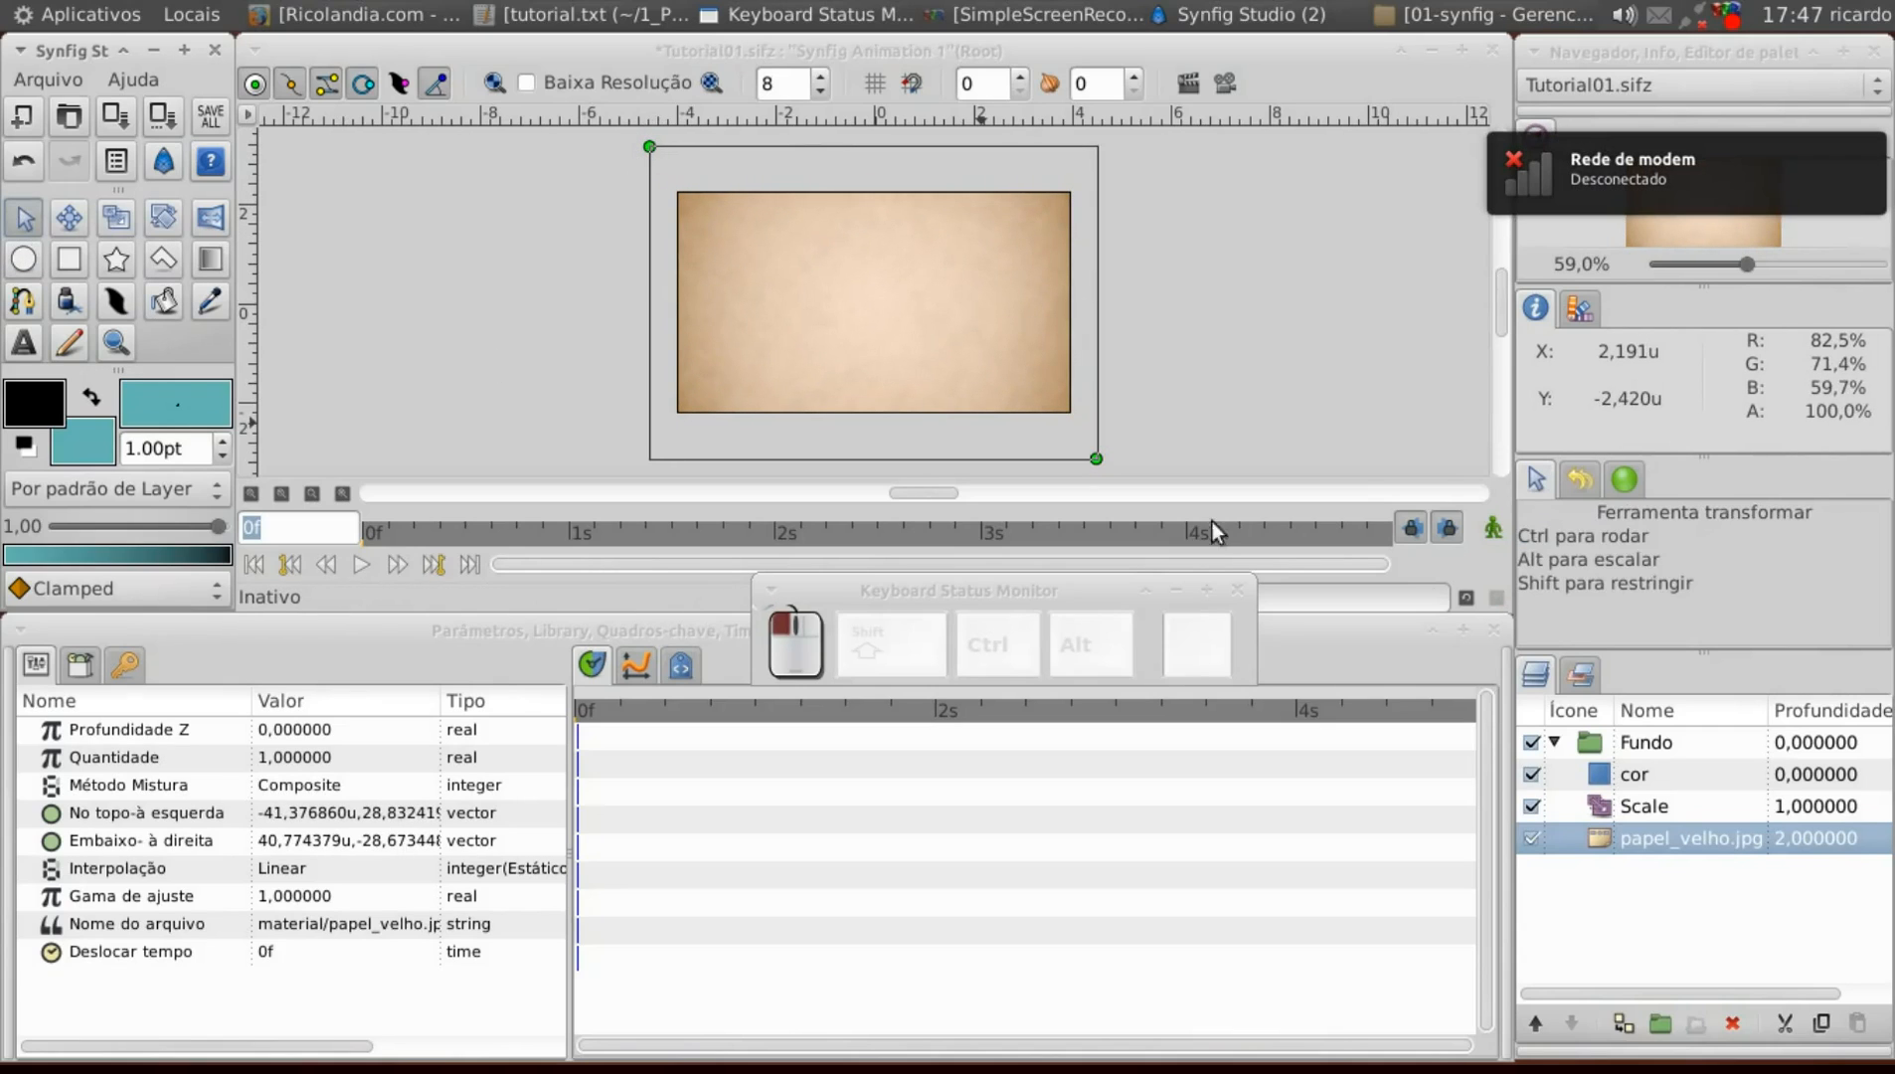
left_click(1556, 744)
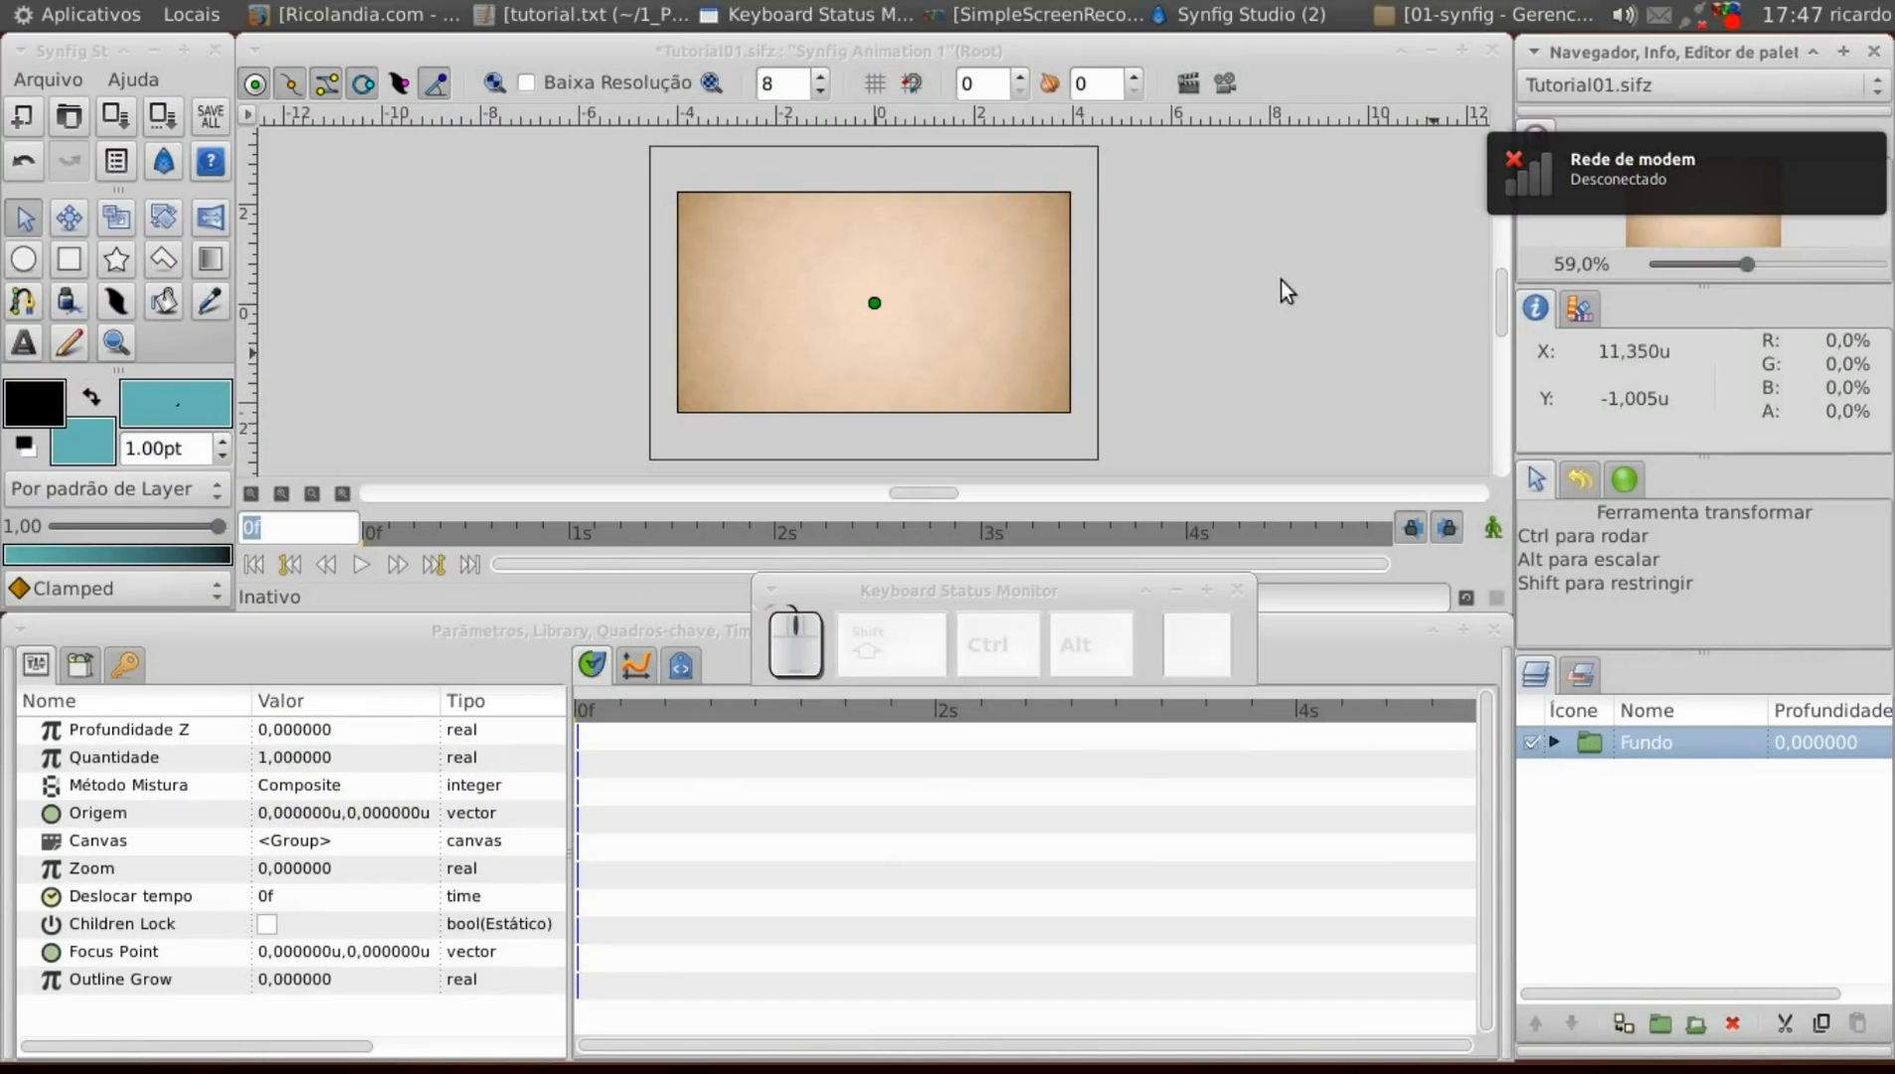
Configure the Circle tool to create a region (Create Region) instead of a circle layer (Criar camada circular).
left_click(26, 261)
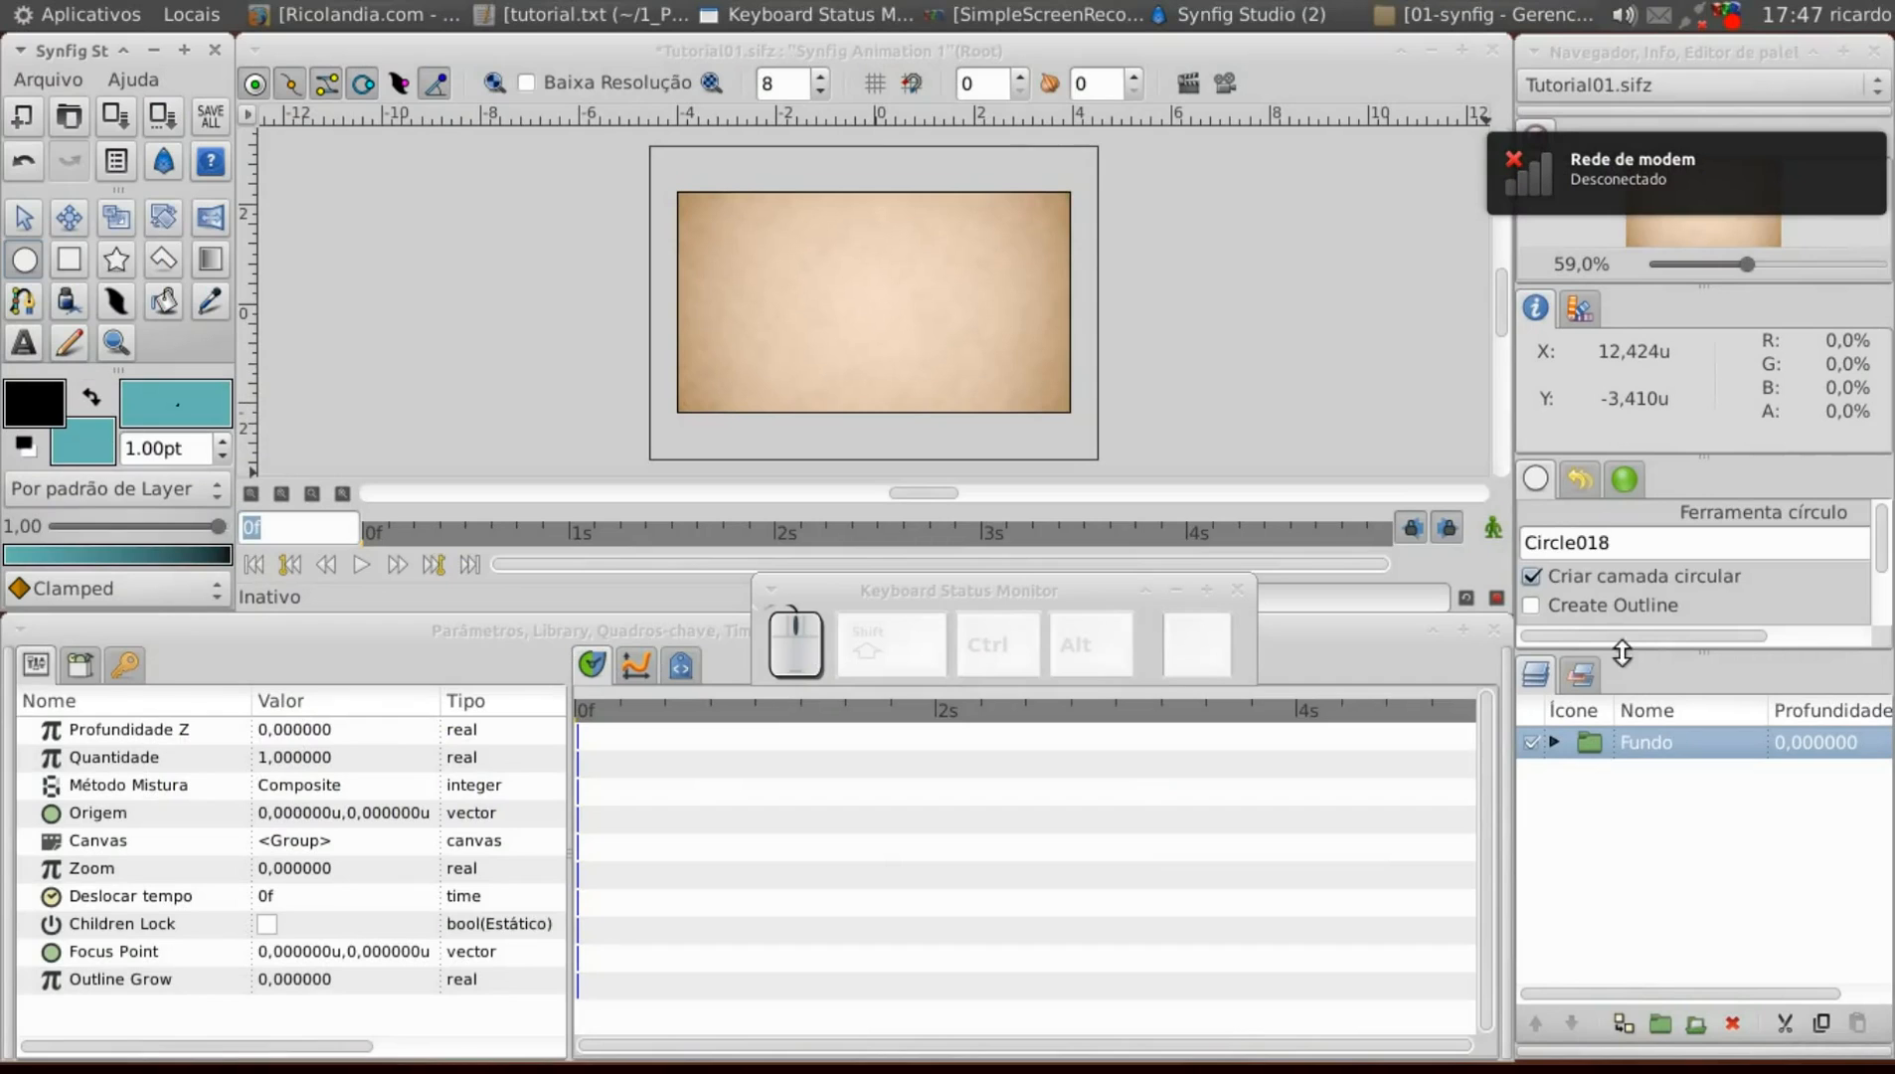
left_click_drag(1628, 651, 1641, 841)
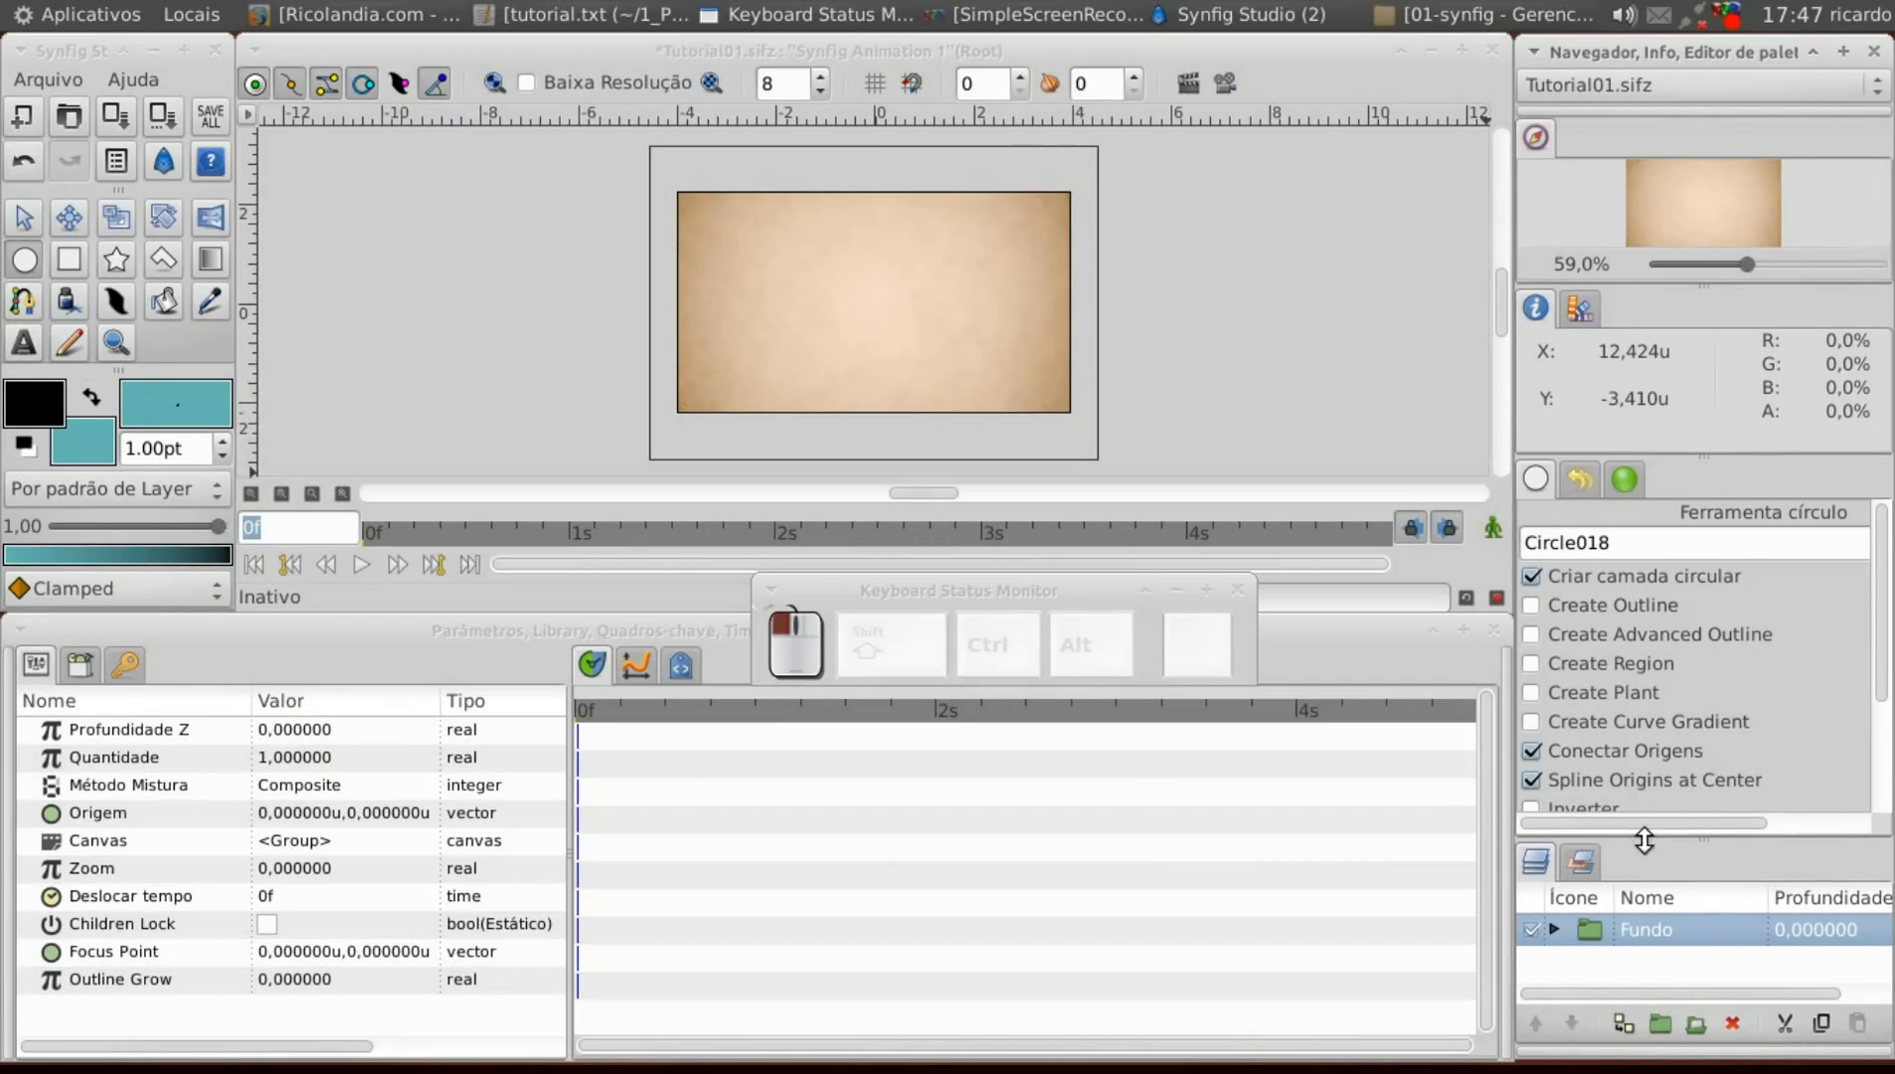
left_click(1535, 580)
left_click(1532, 665)
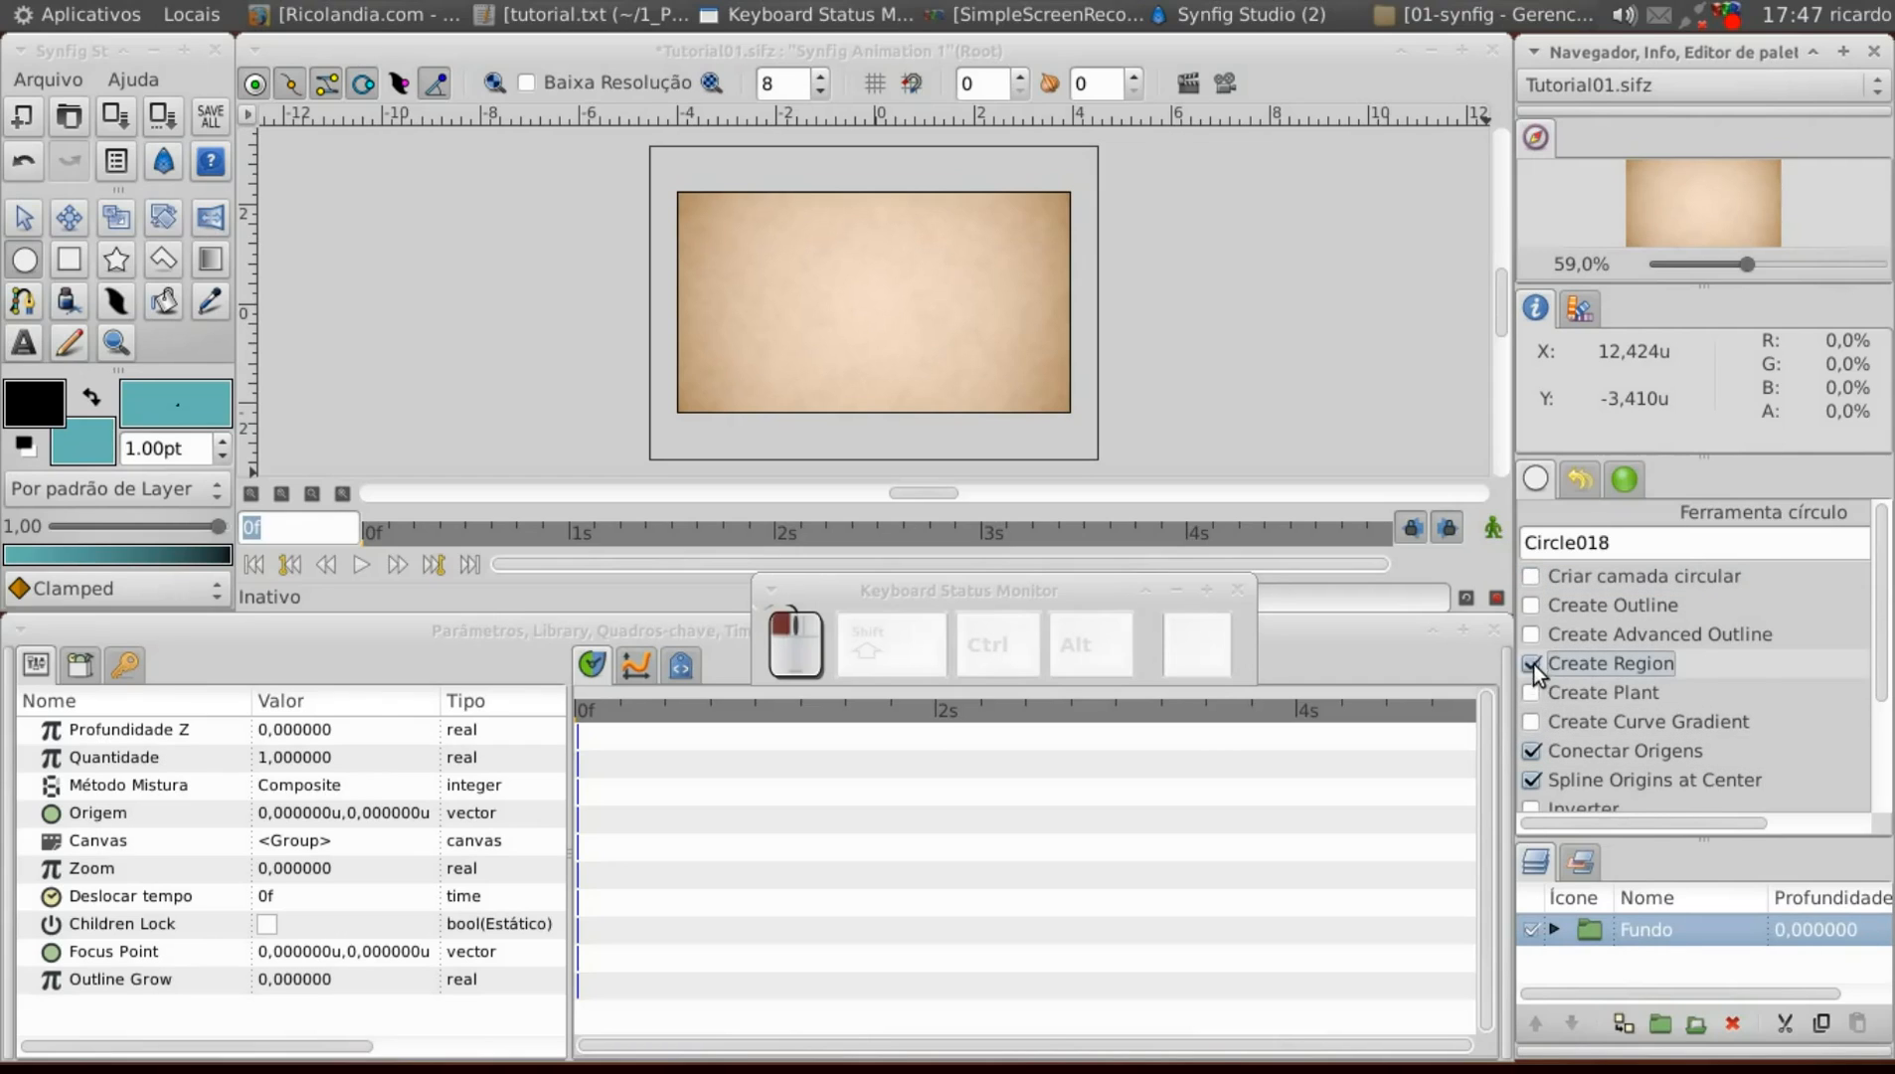
Enable Create Advanced Outline alongside Create Region for the Circle tool and draw a circle centred at about -0,64u, 0,55u.
left_click(1531, 636)
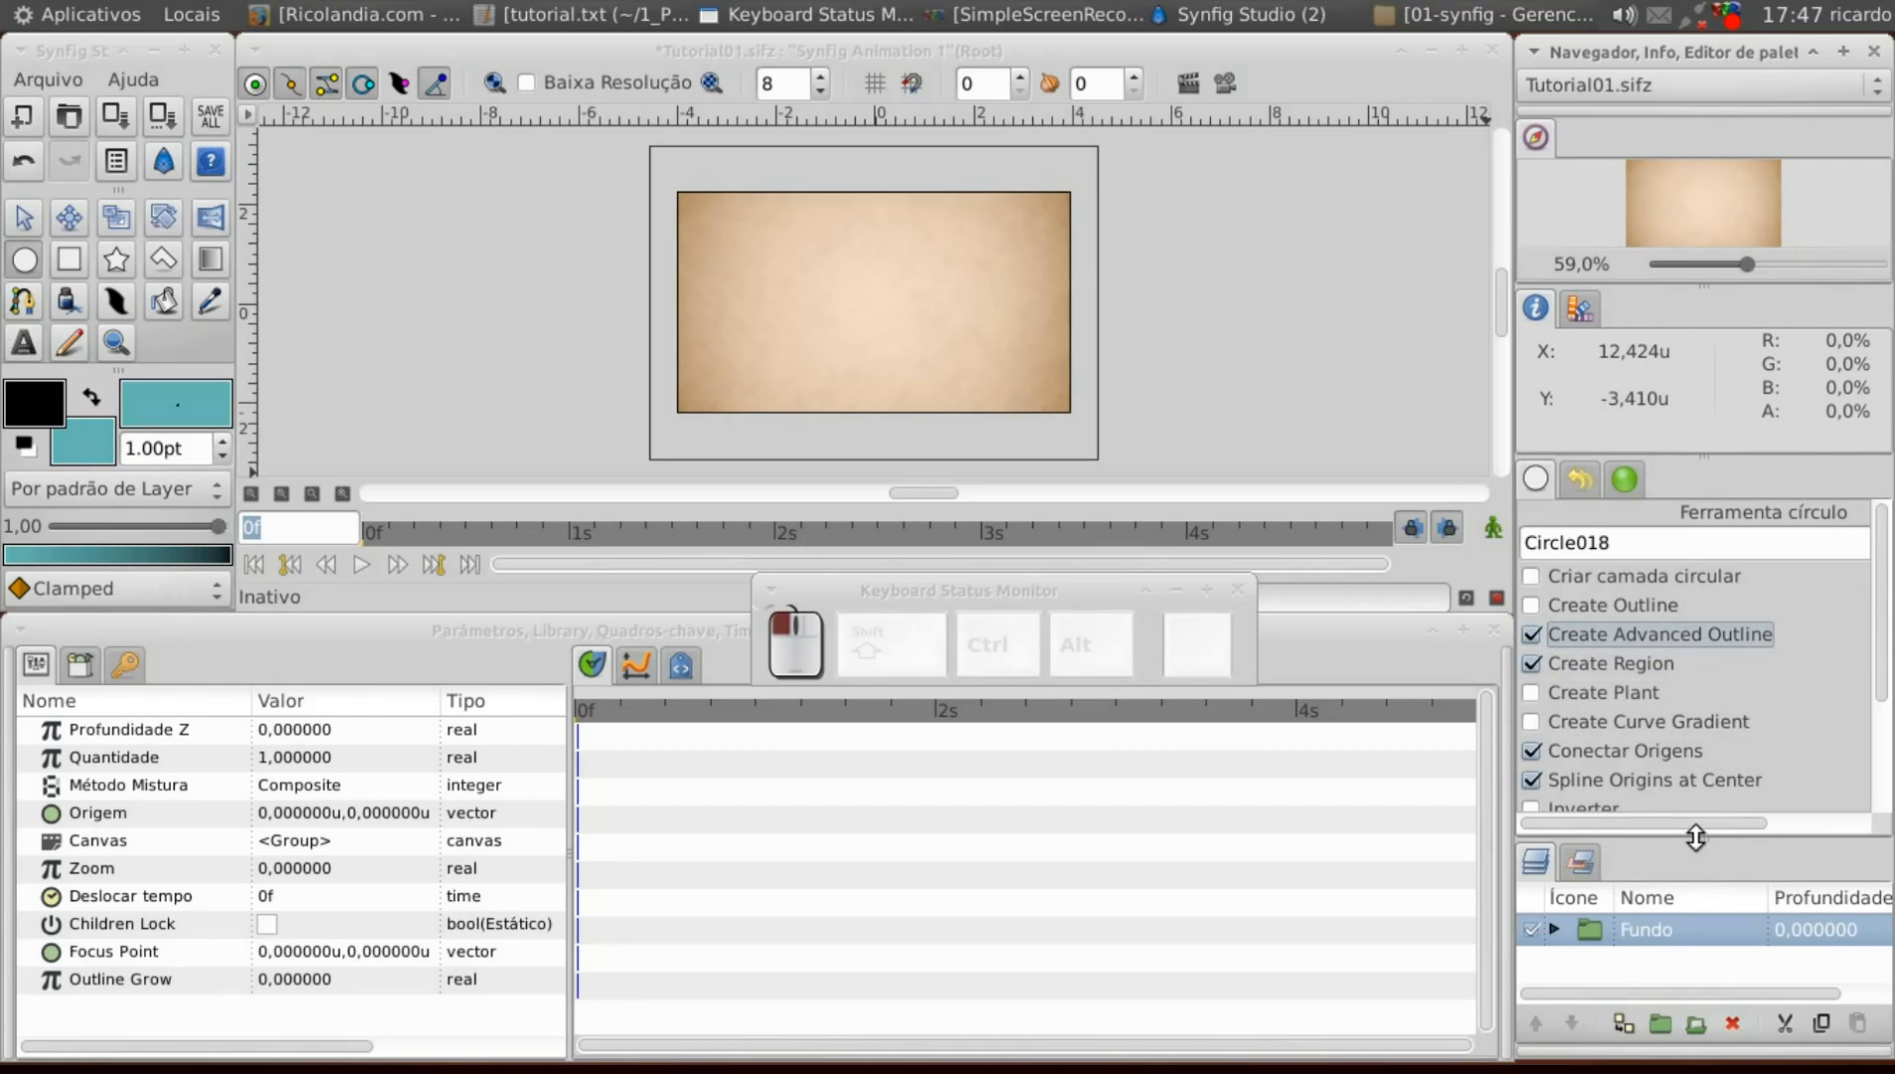
left_click_drag(1695, 838, 1698, 656)
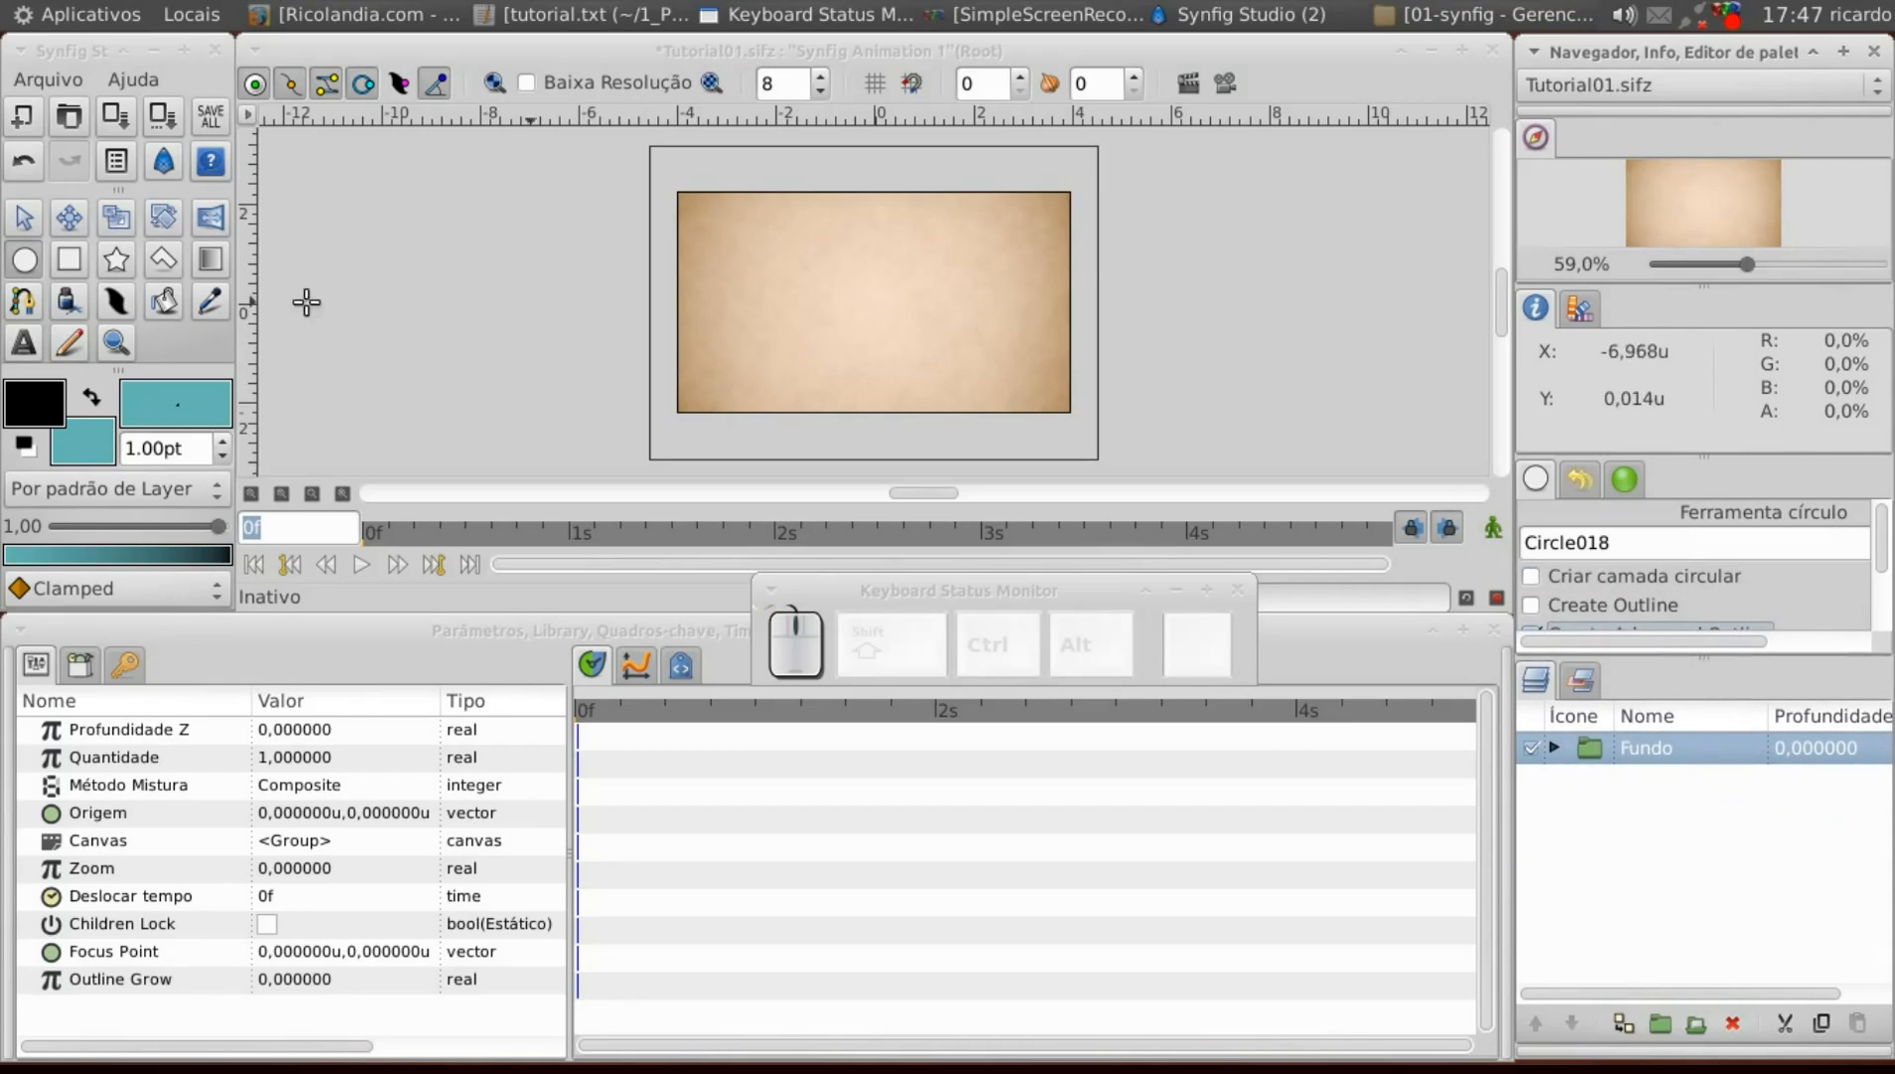
left_click_drag(842, 278, 867, 296)
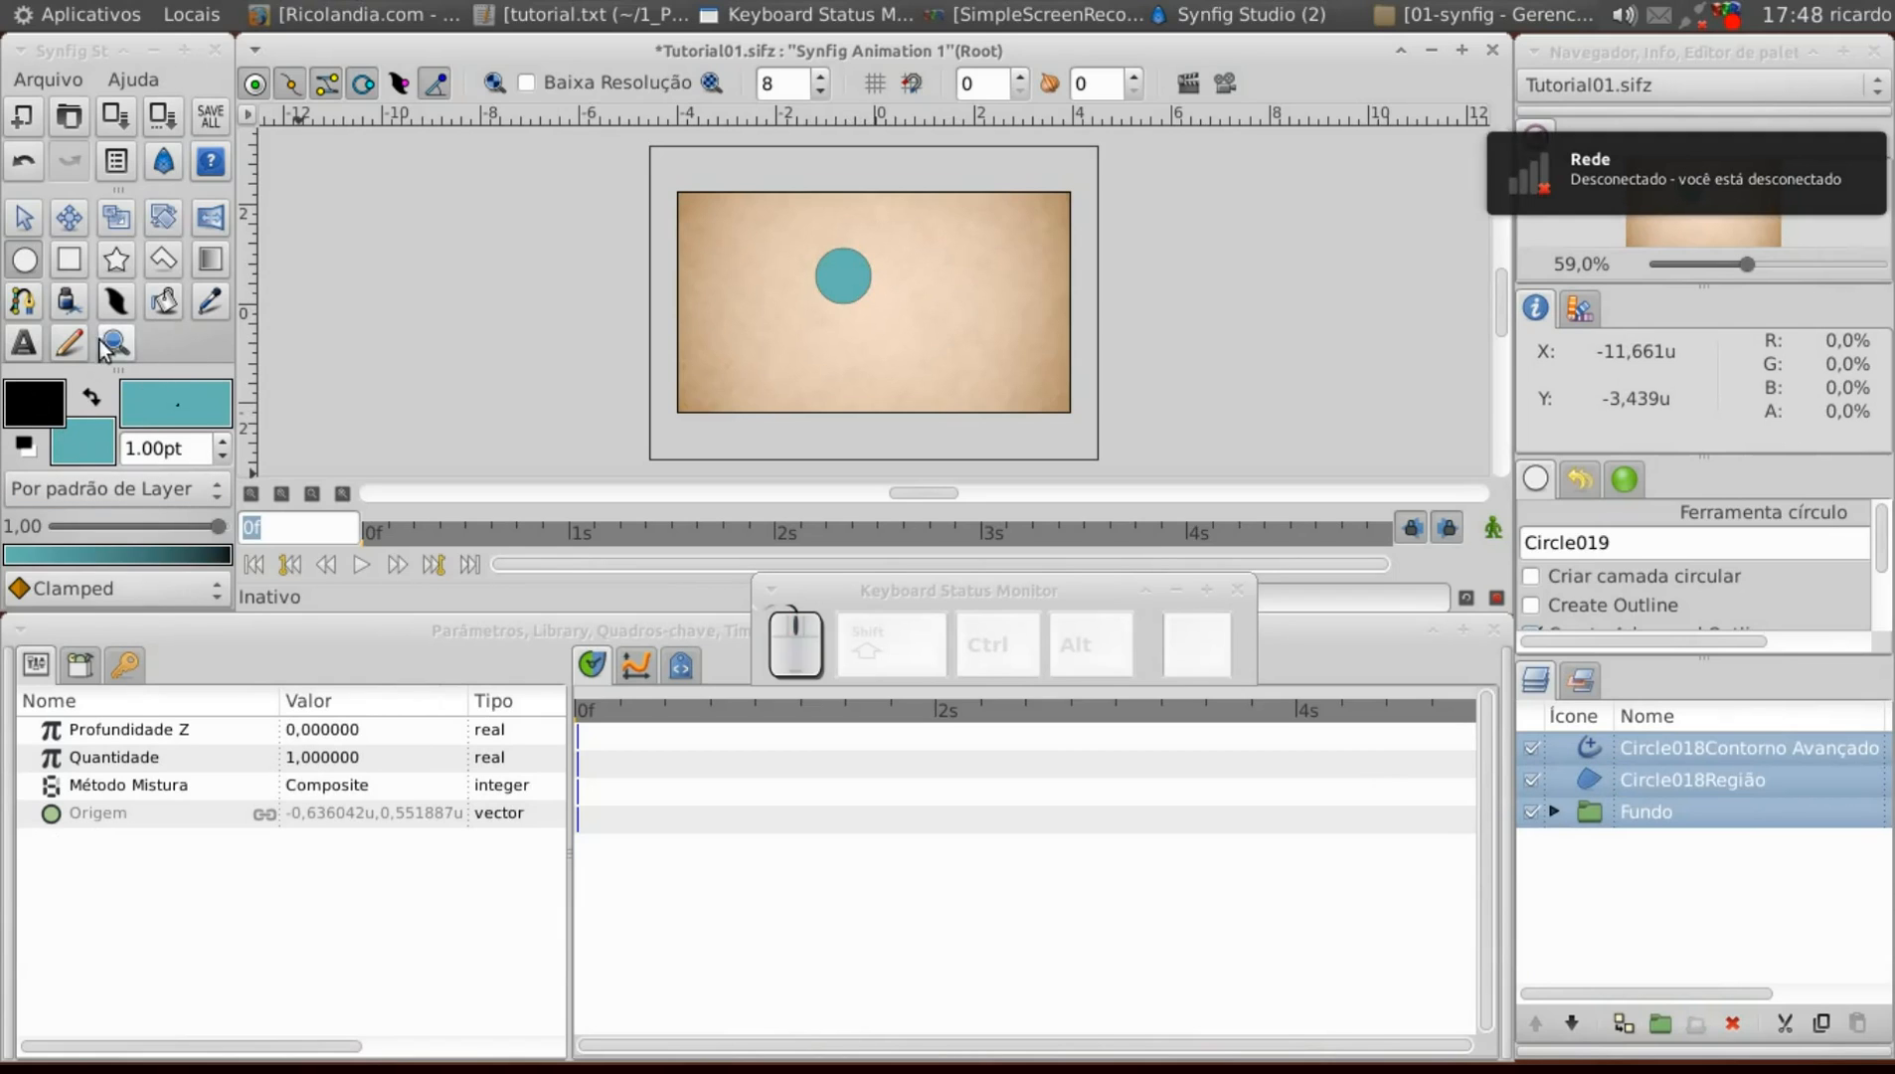
Rename the circle's advanced outline layer as bola_contor and its region layer as bola_interior.
double_click(1631, 752)
type("bola")
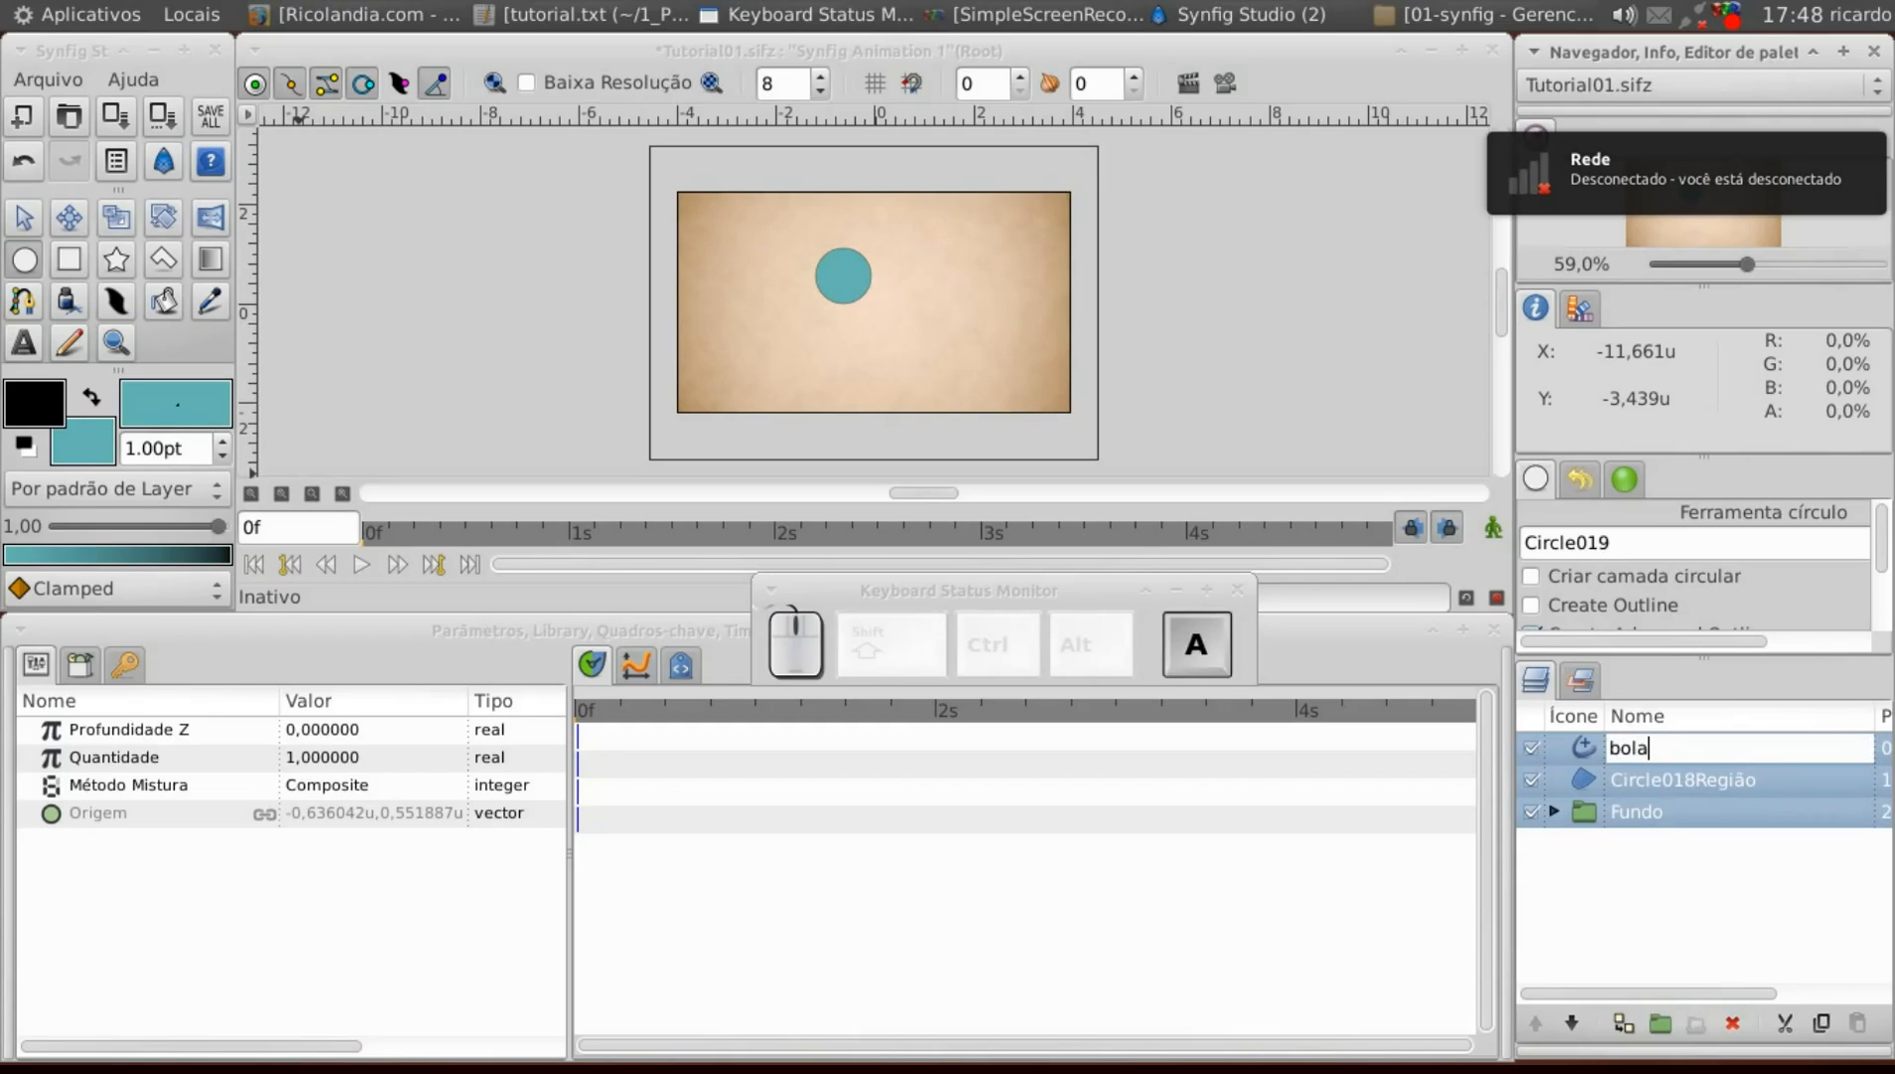
type("_contor")
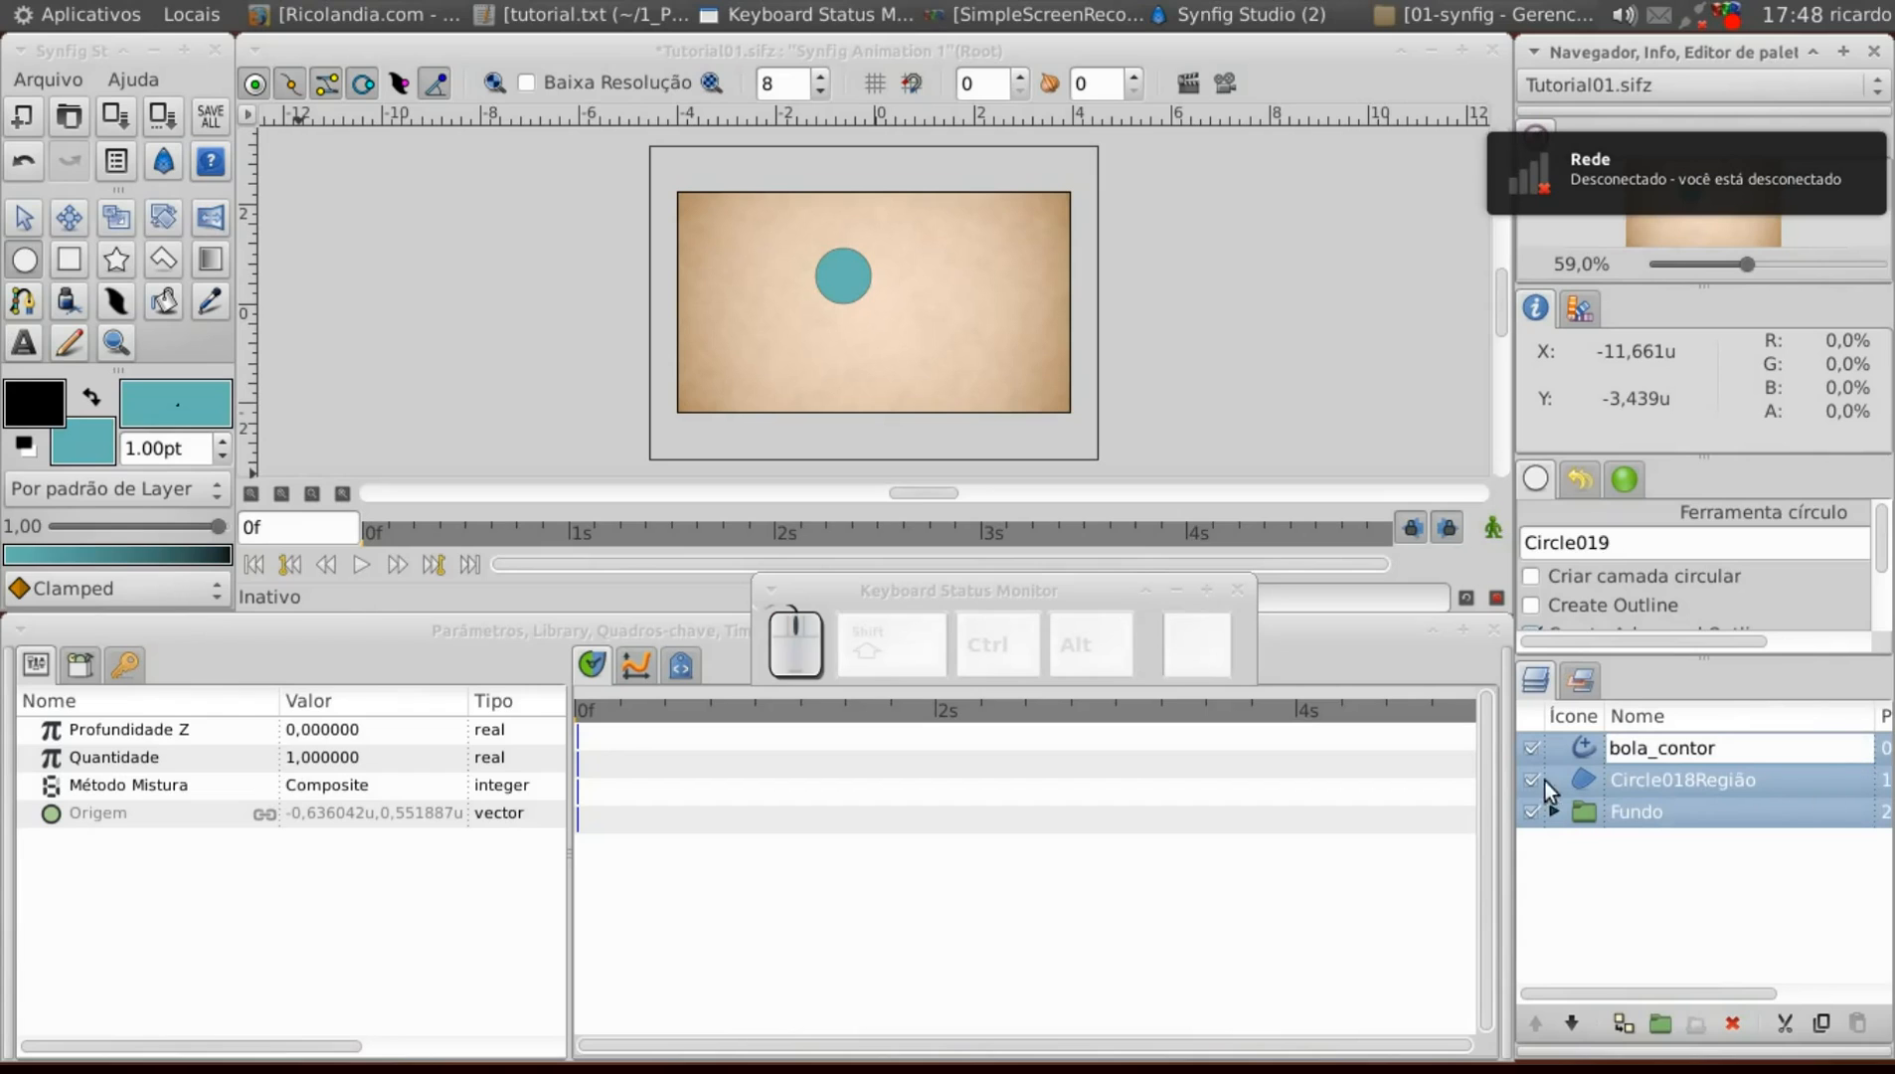
left_click(1647, 777)
left_click(1659, 780)
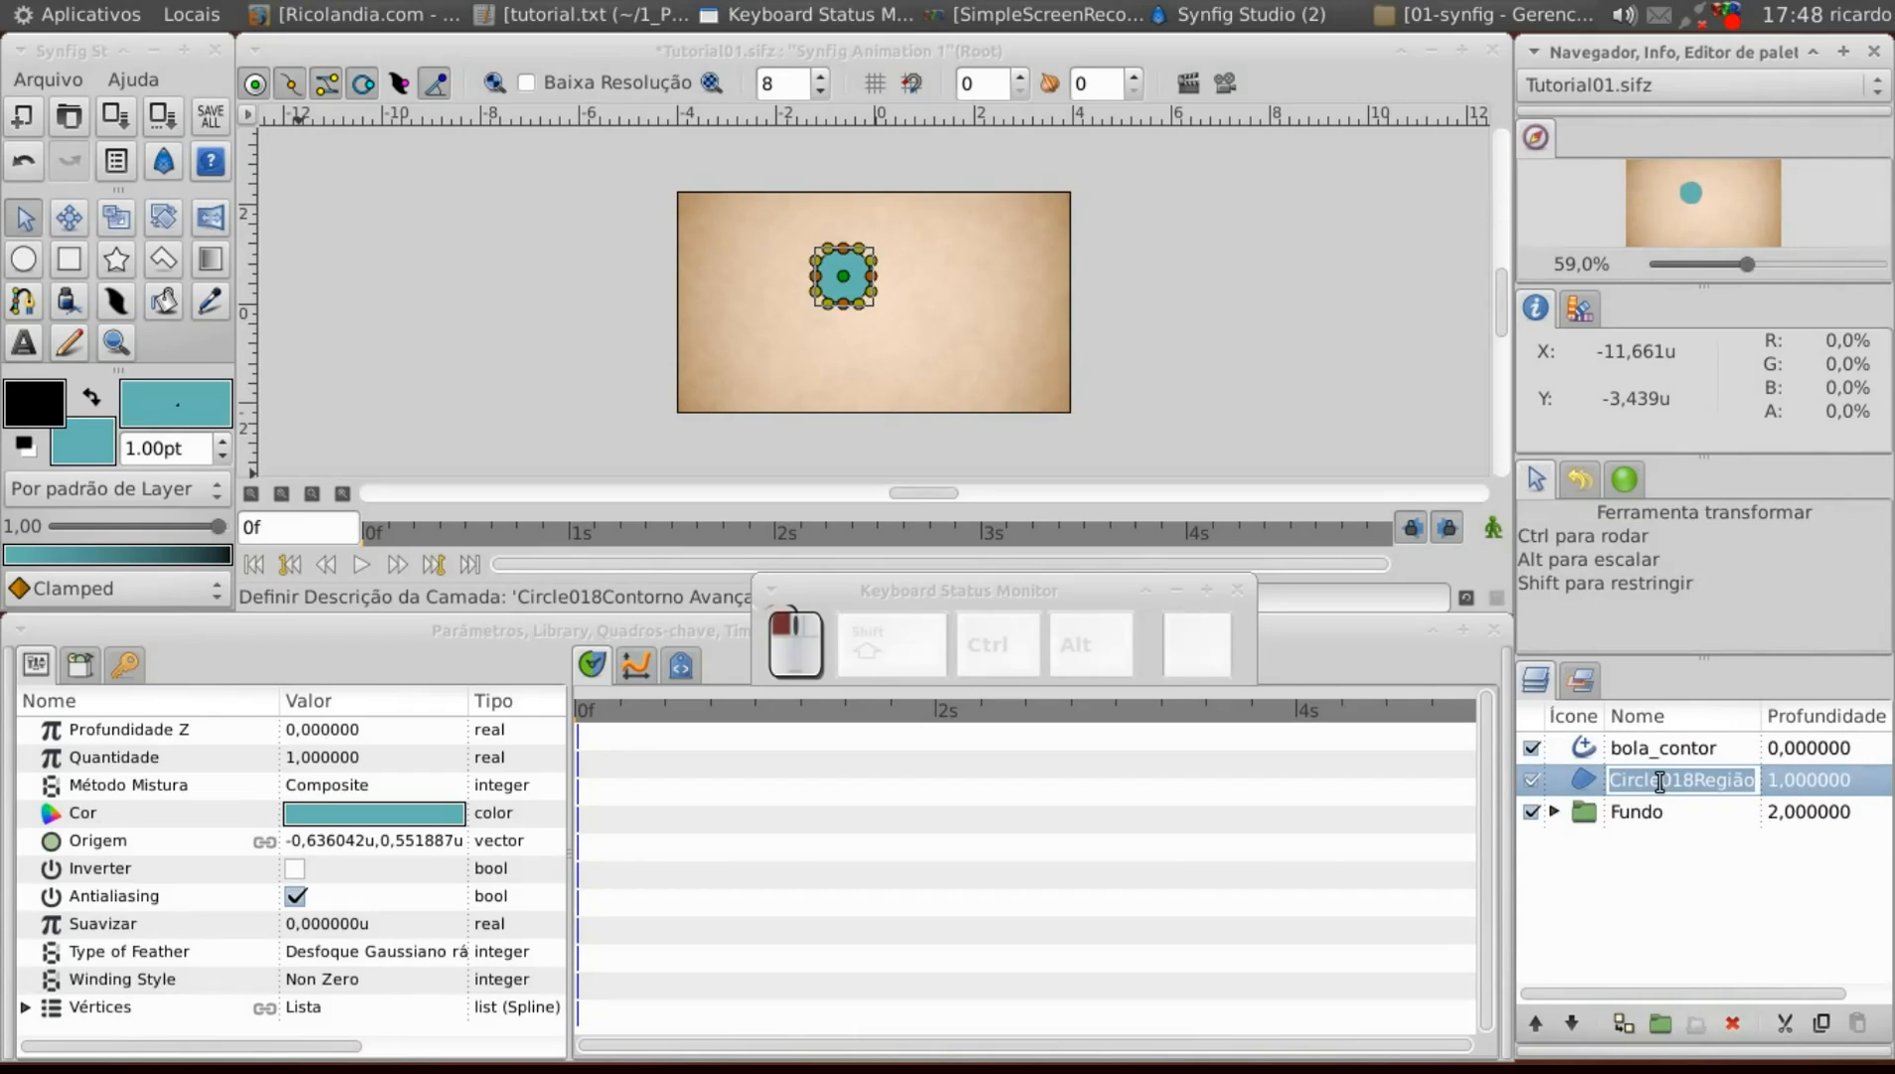
type("bola_")
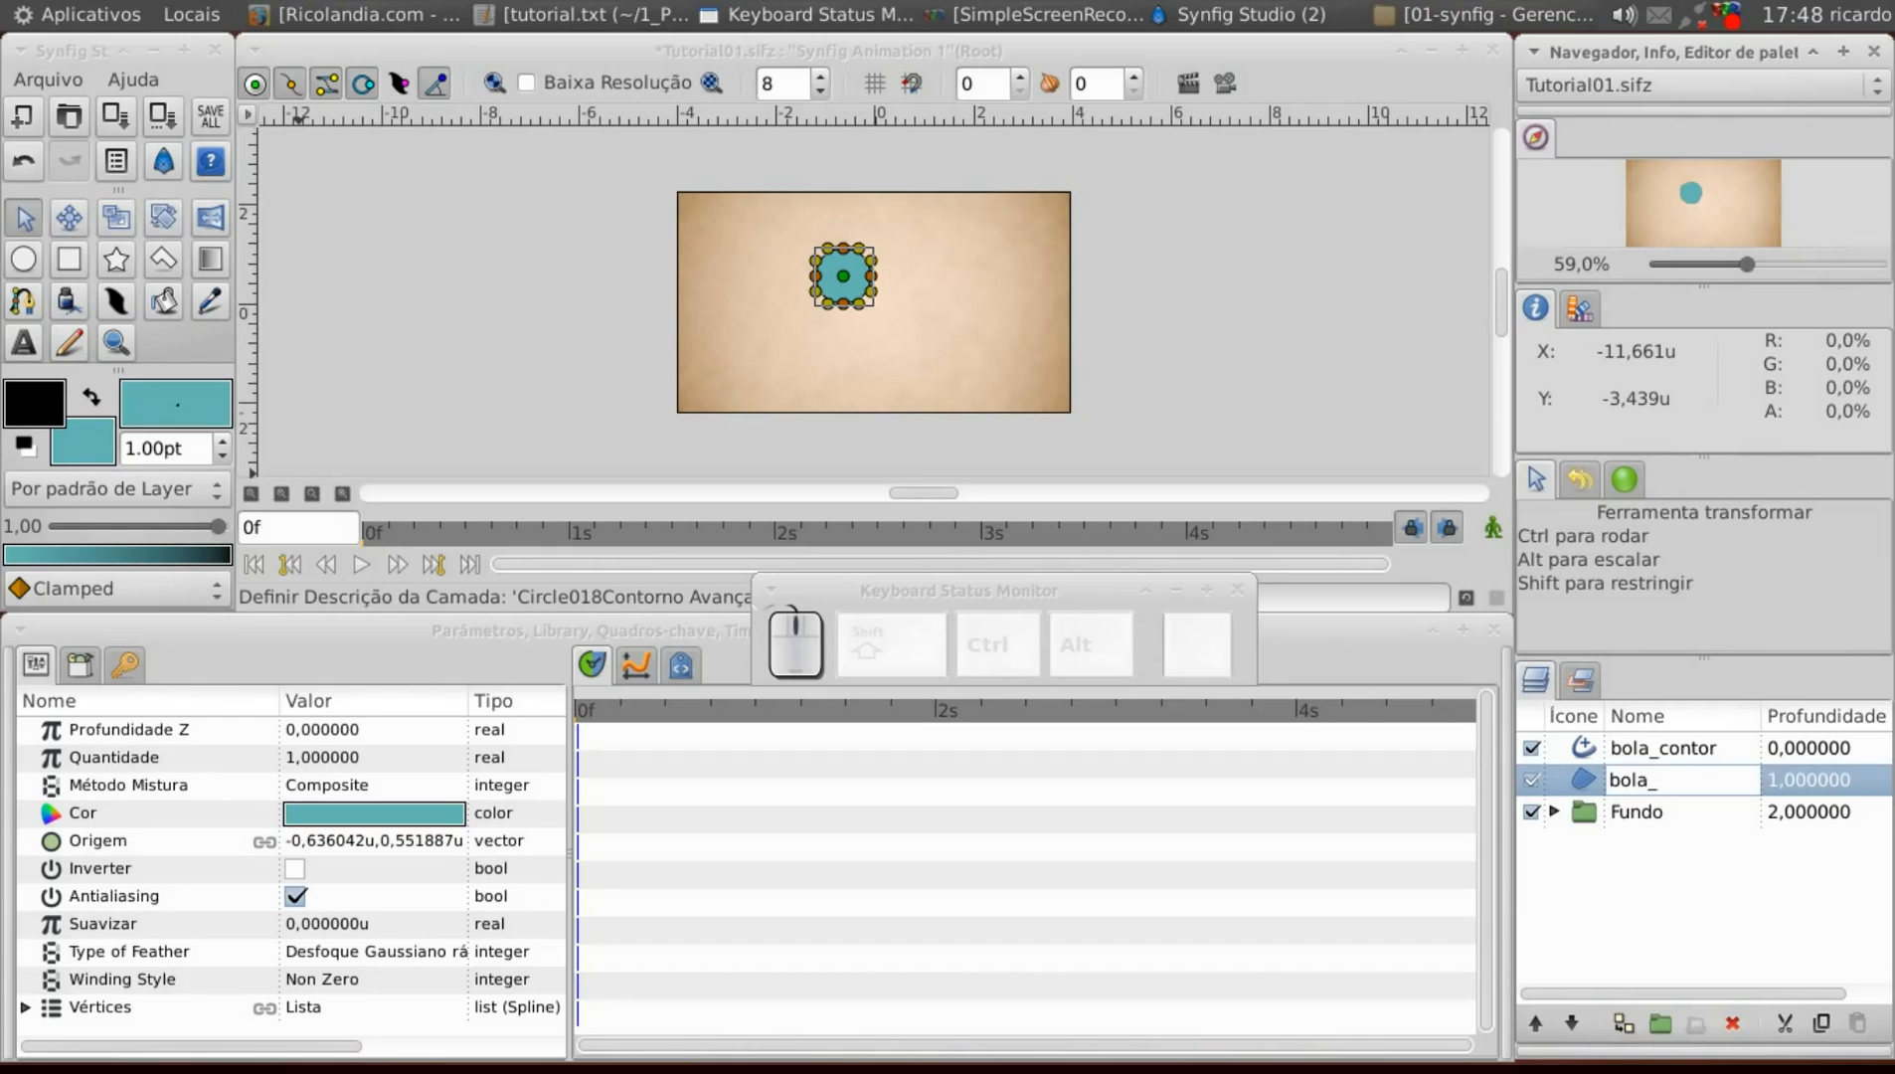
type("interior")
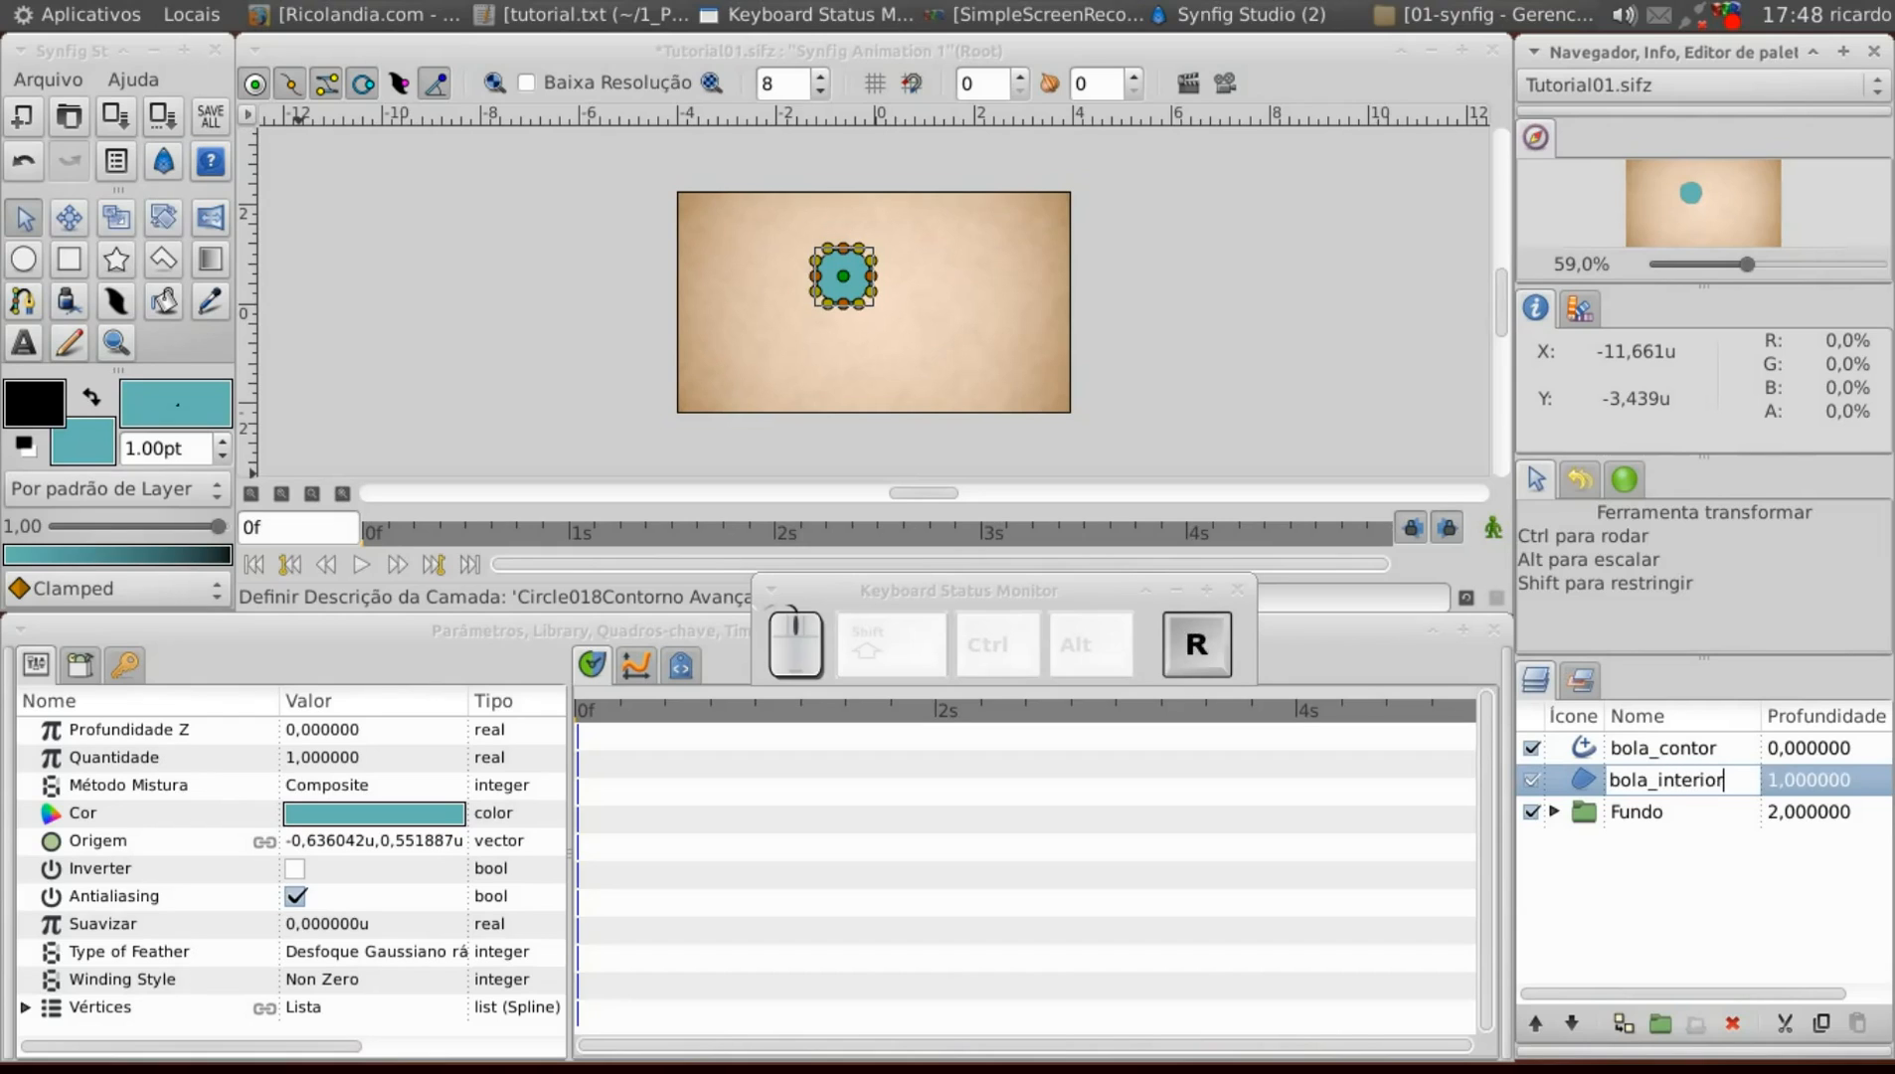
key("Return")
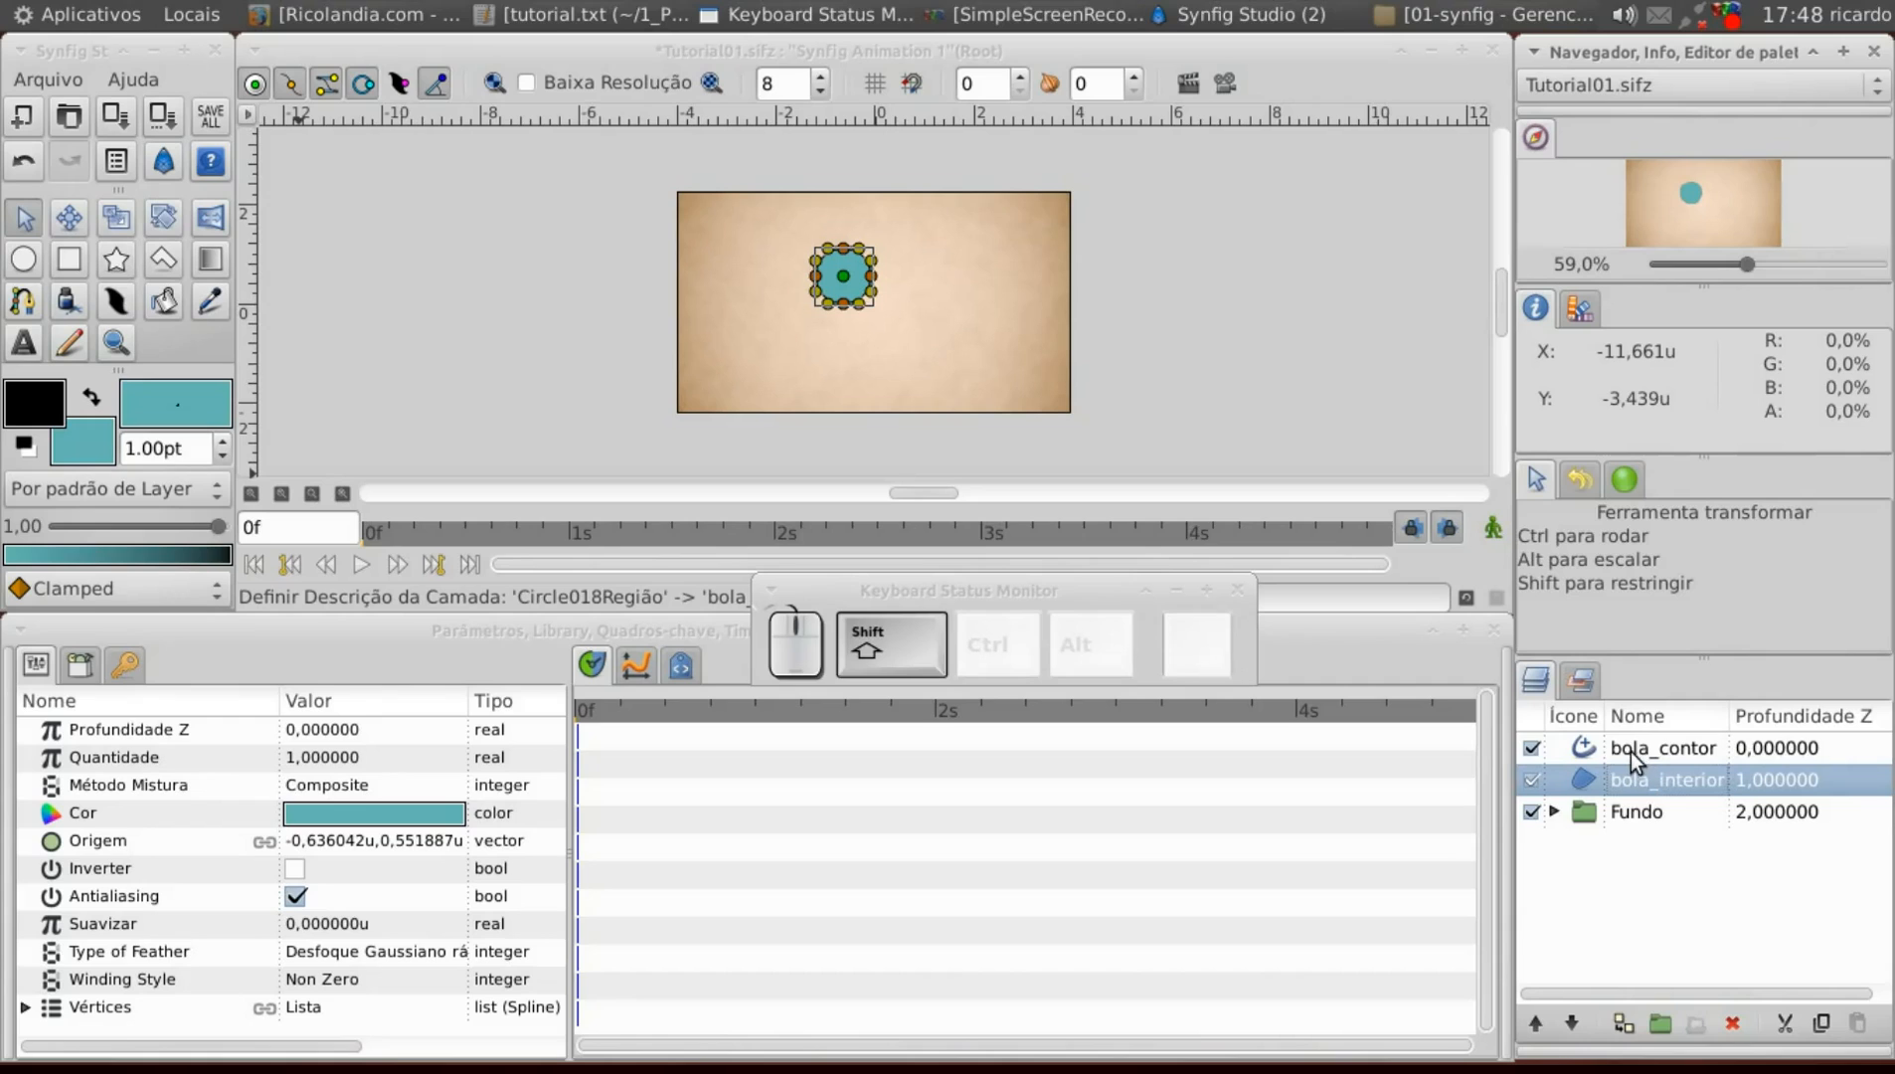
Group the bola_contor and bola_interior layers and name the new group Bola.
left_click(1629, 752, "shift")
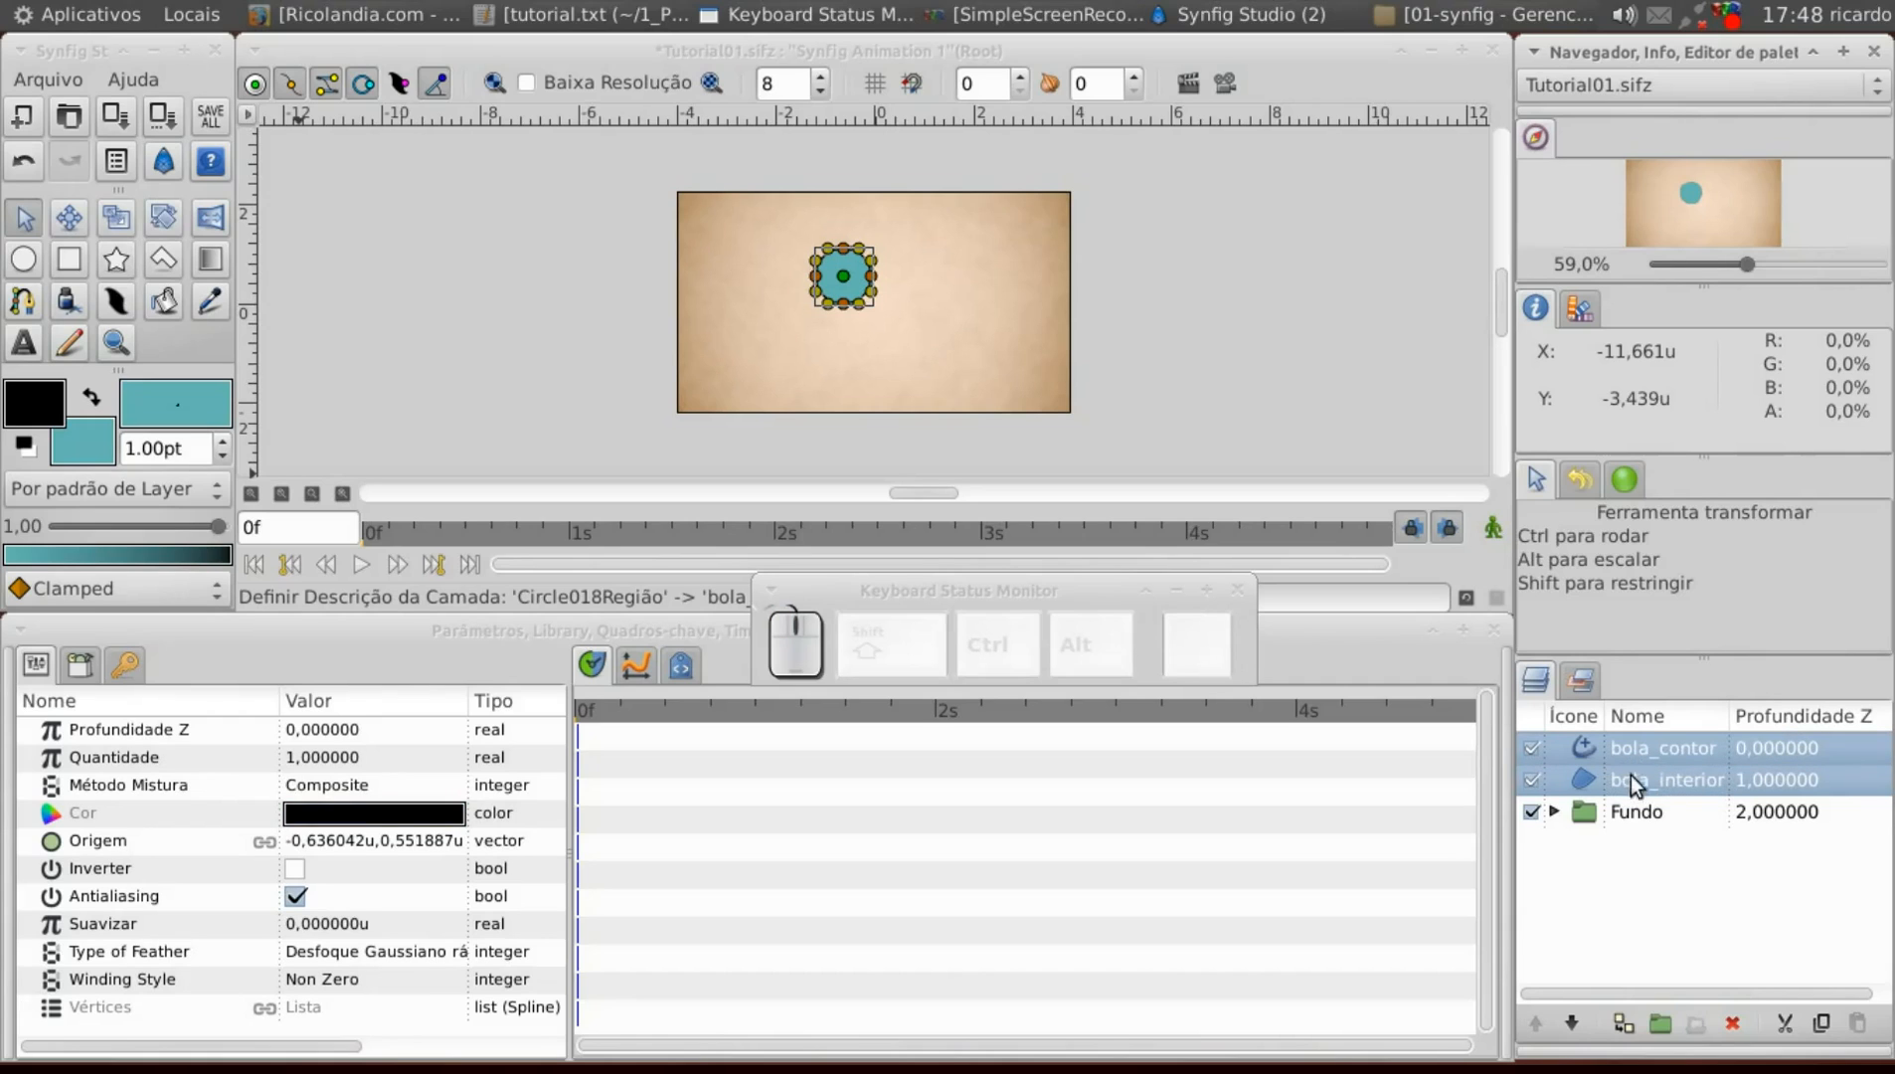
left_click(1659, 1024)
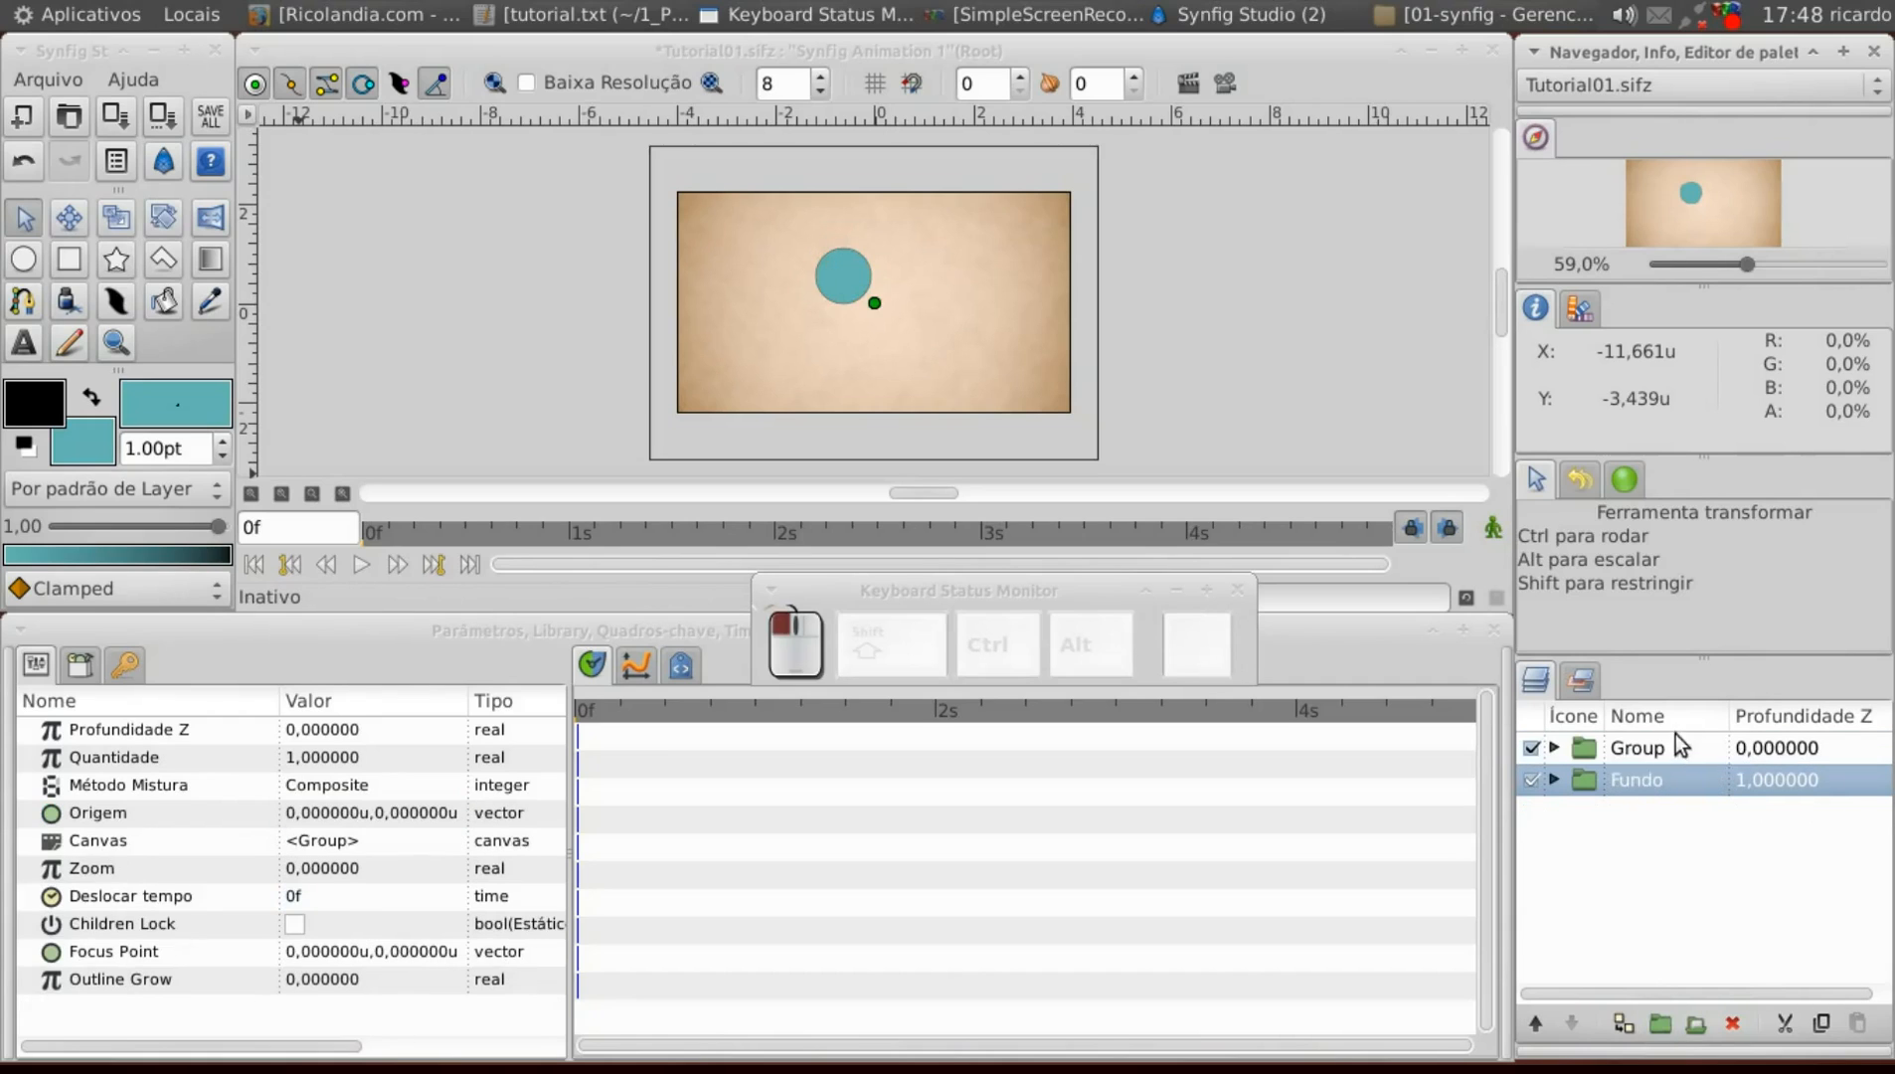
left_click(1647, 740)
left_click(1630, 748)
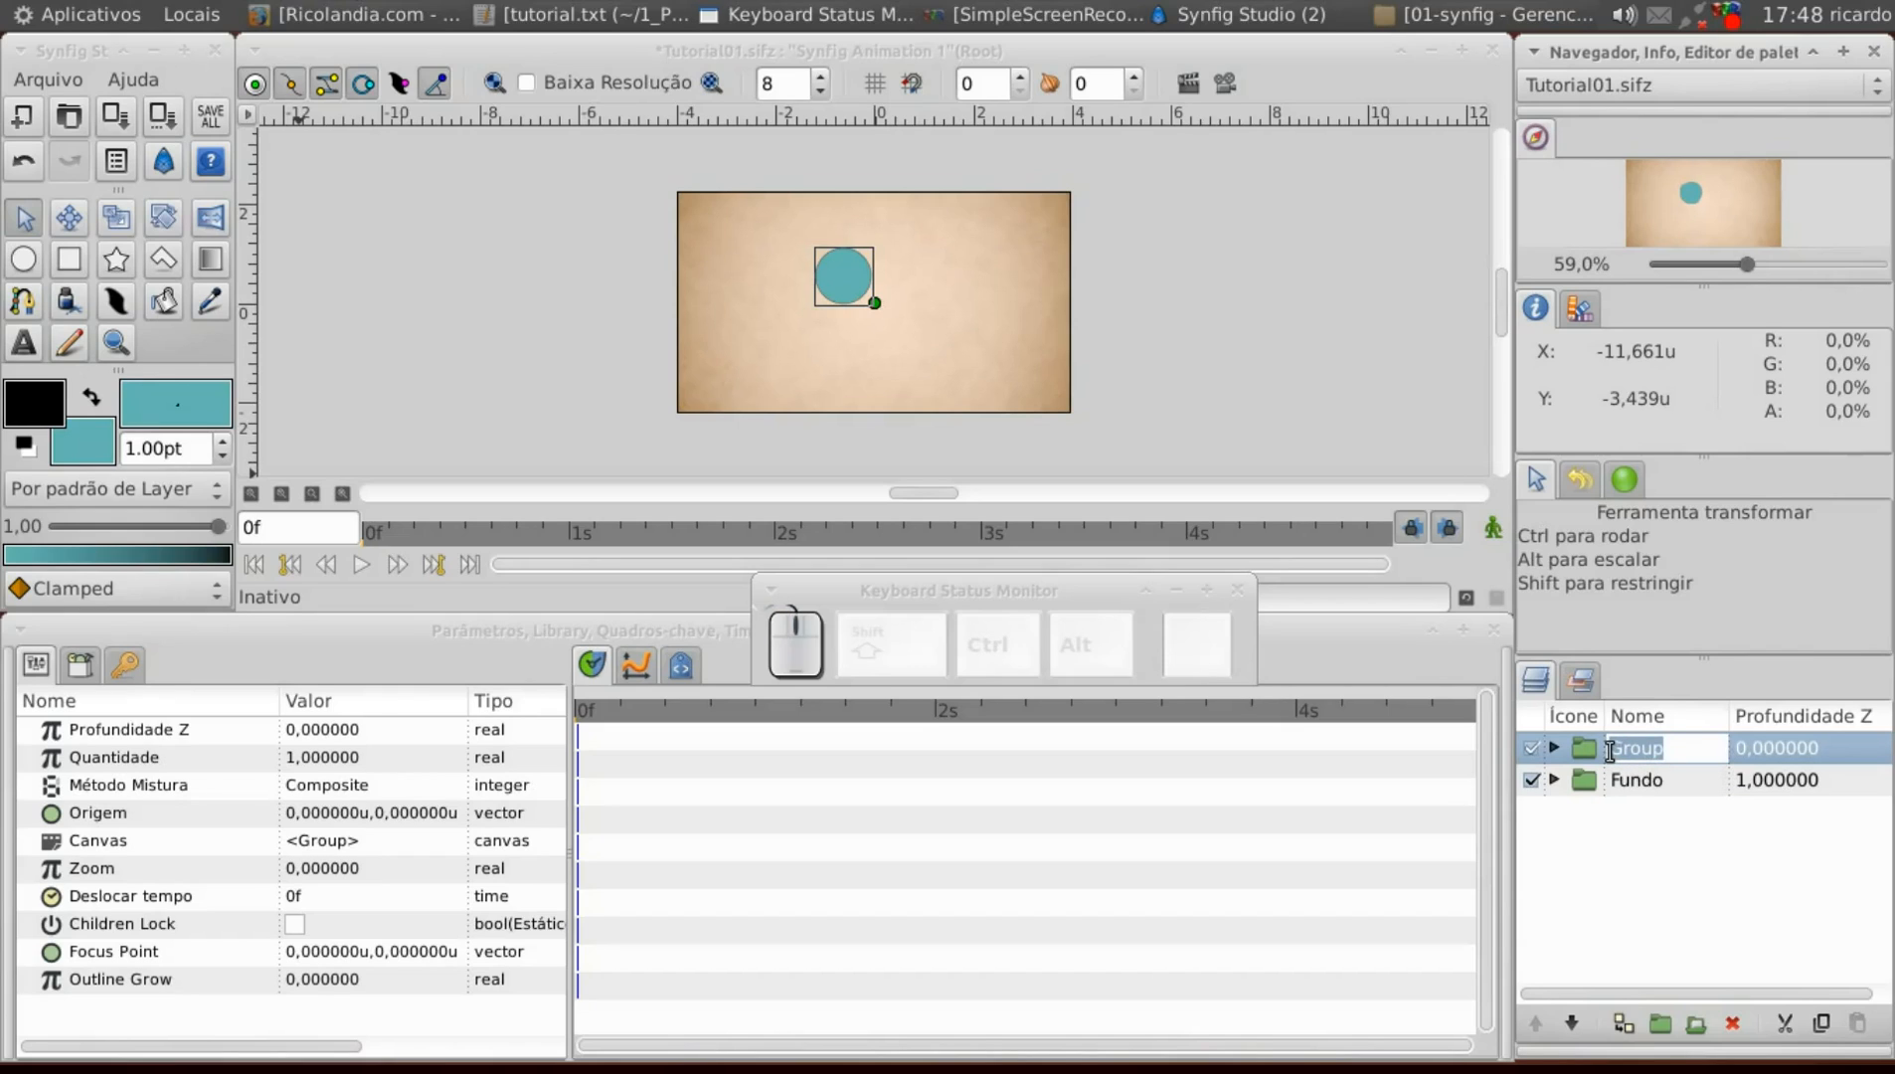
type("Bola")
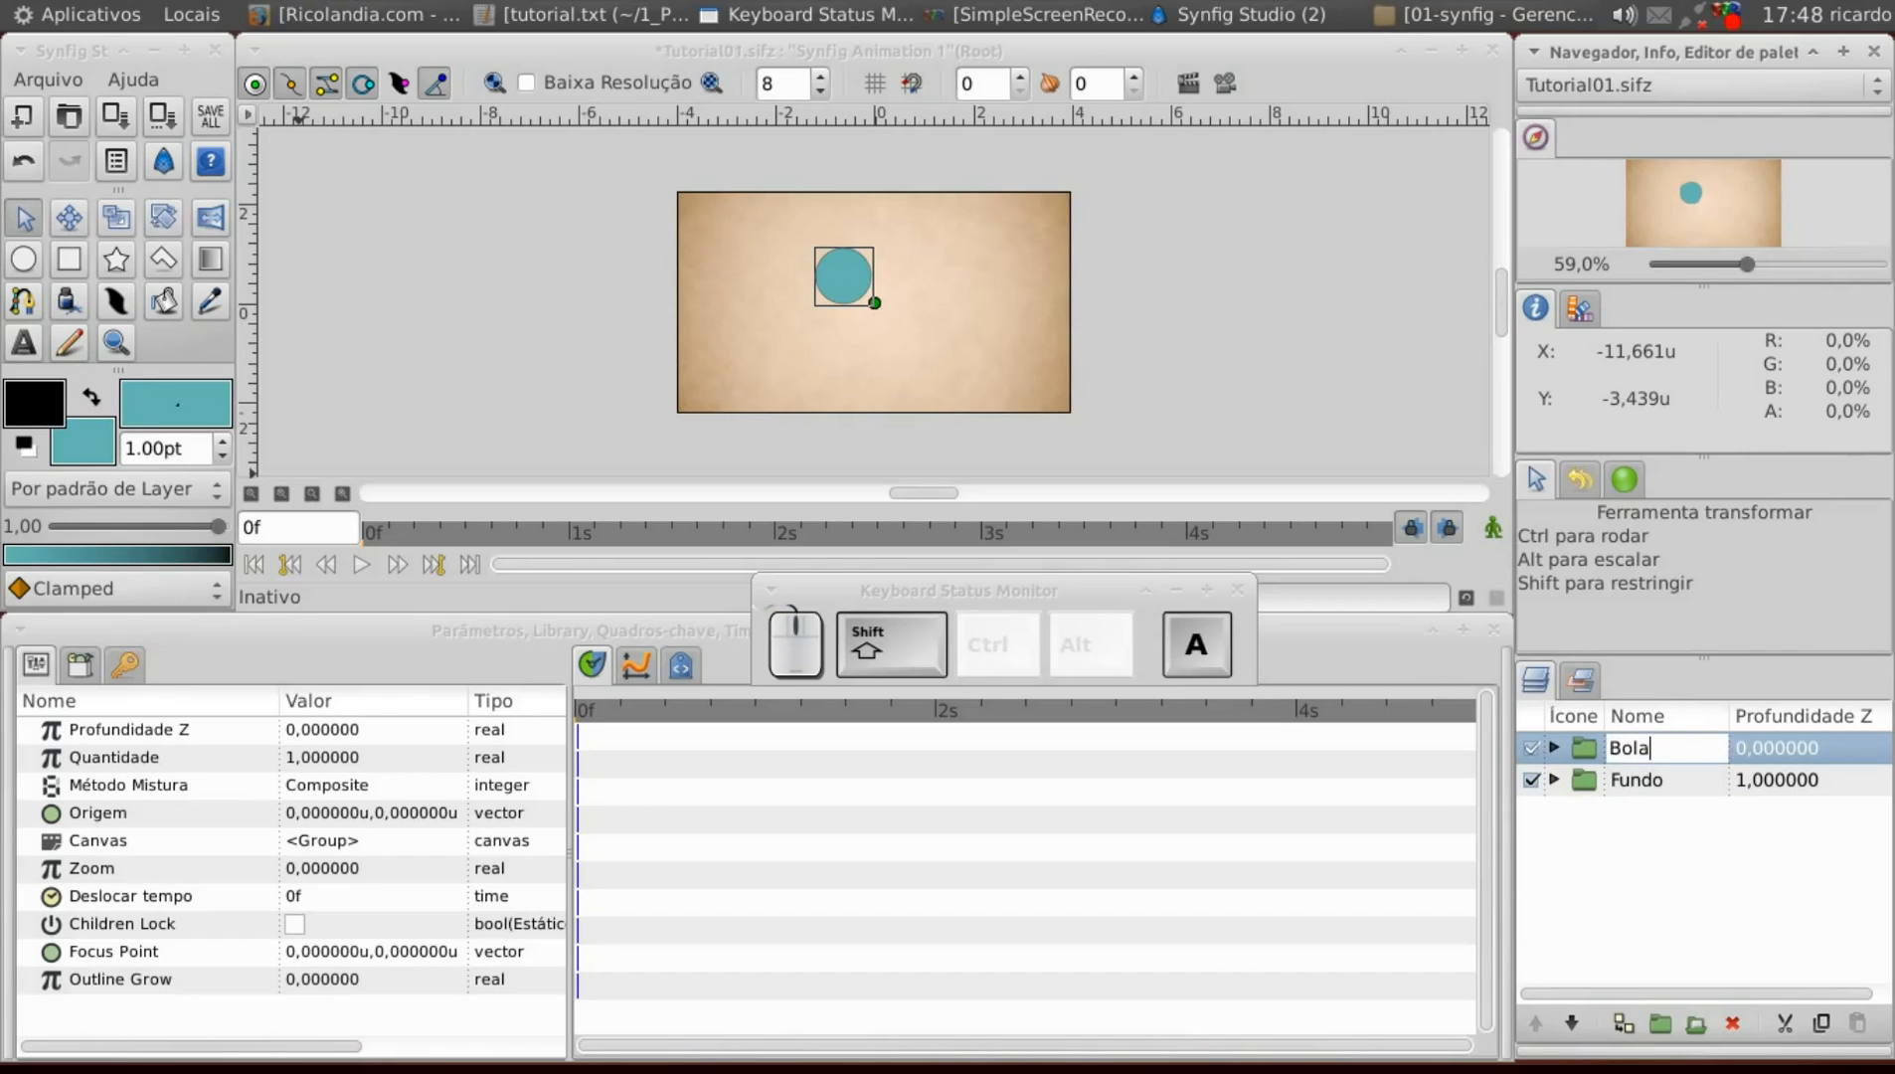
key("Return")
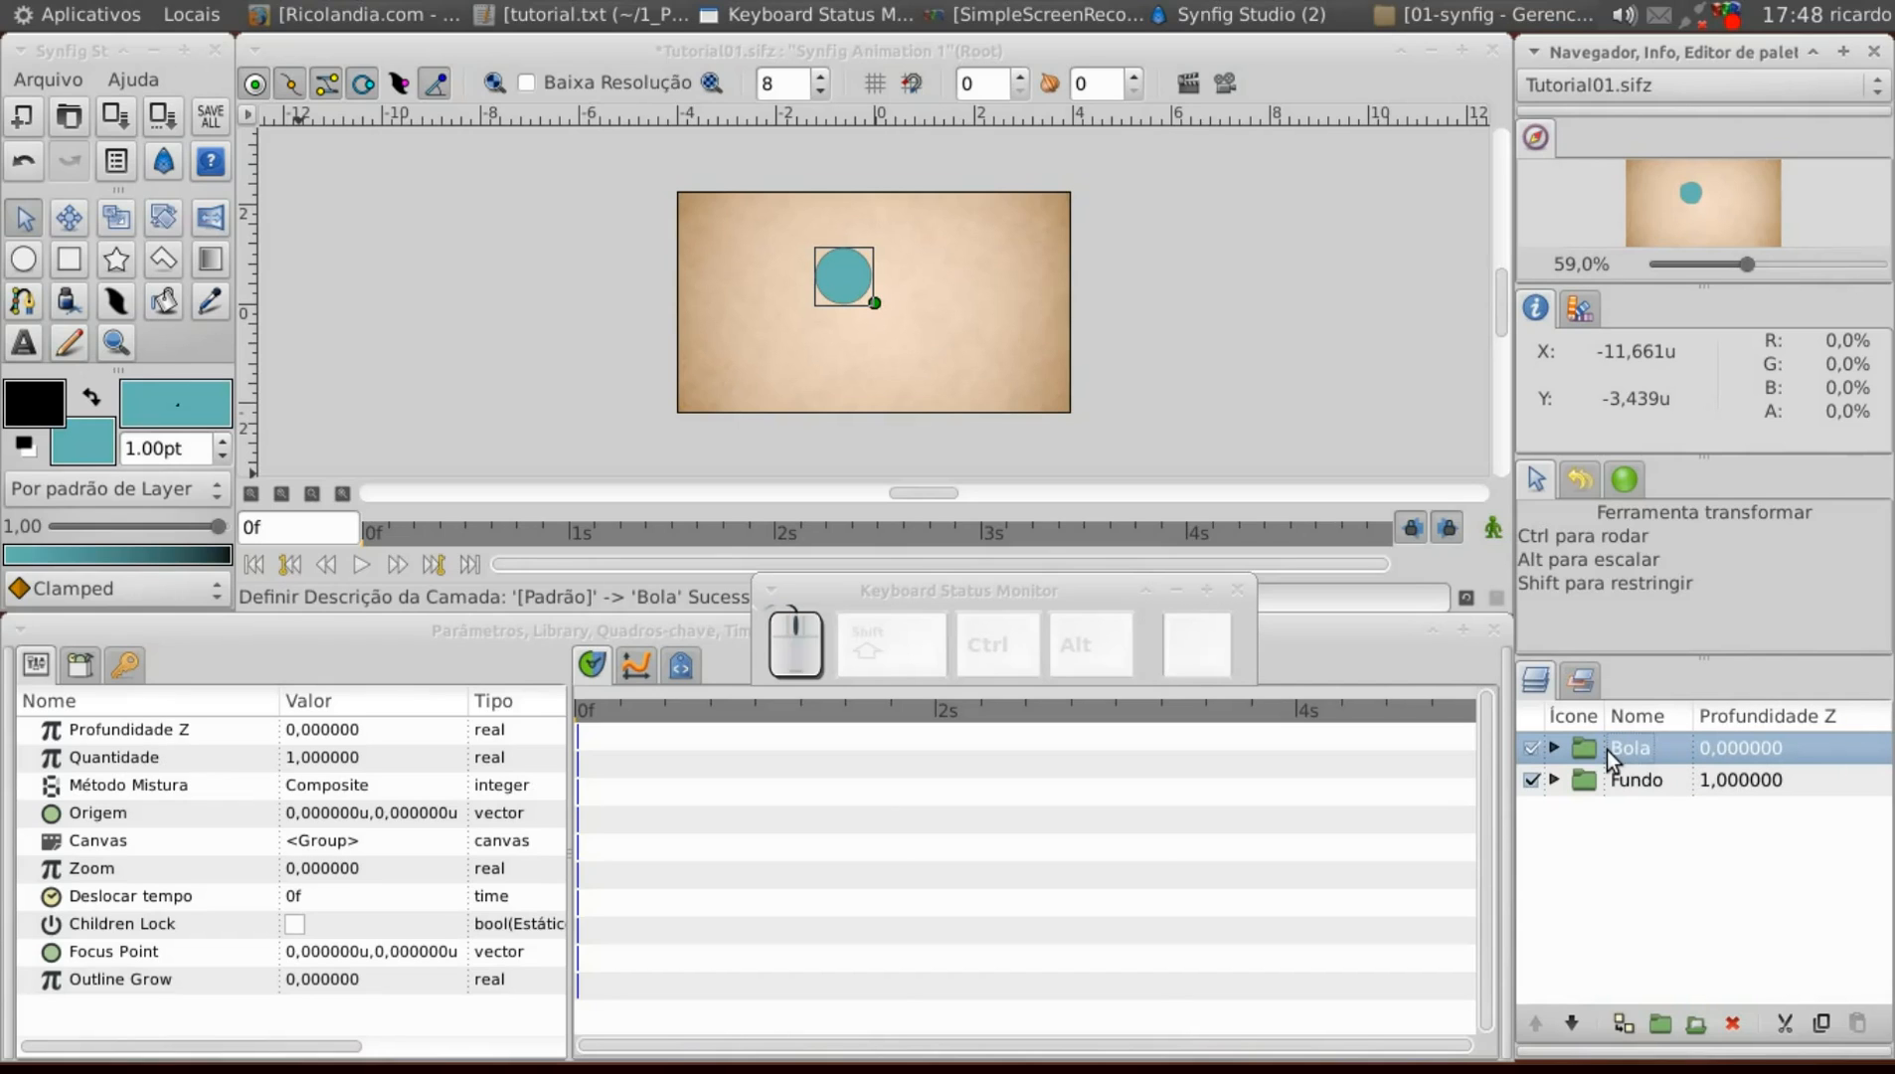
Expand the Bola group and compare its origin handle with the handles of its two circle layers at close range.
left_click(1554, 748)
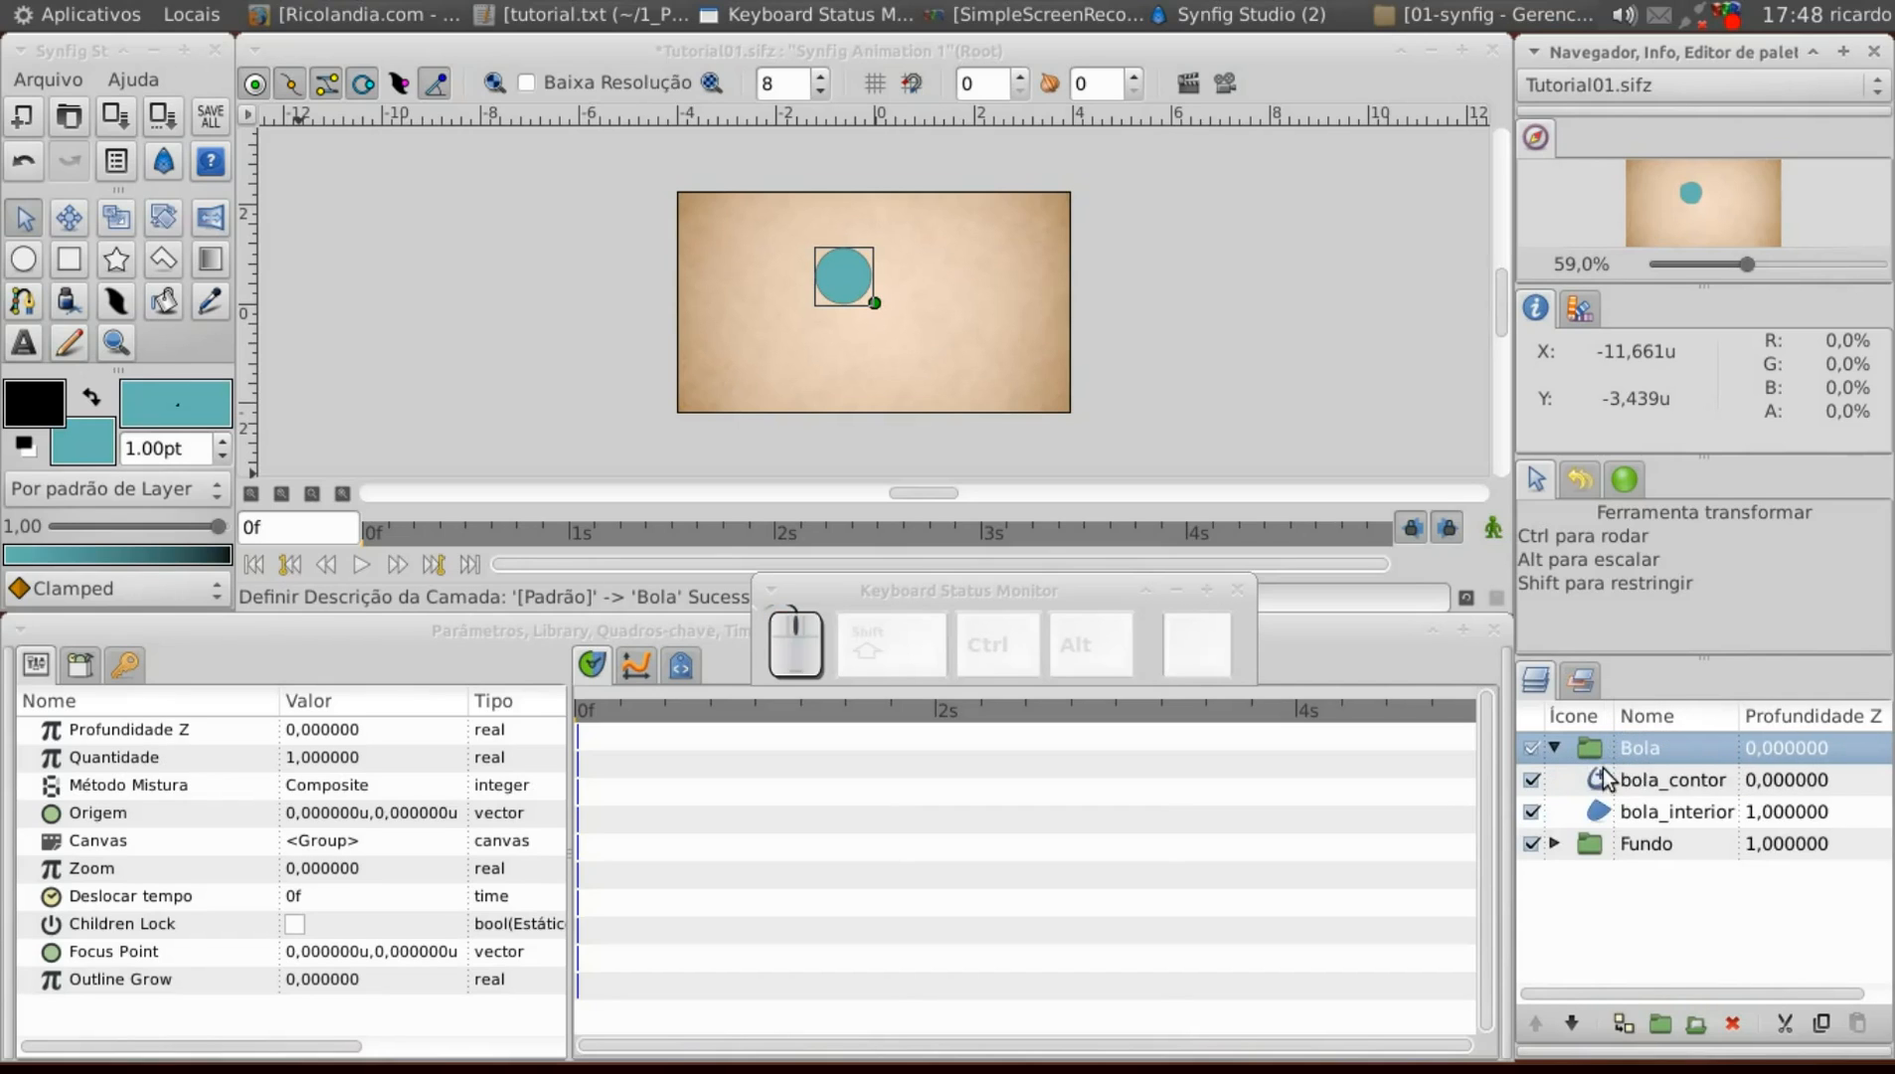
left_click(1604, 779)
left_click(1607, 802, "shift")
left_click(1597, 748)
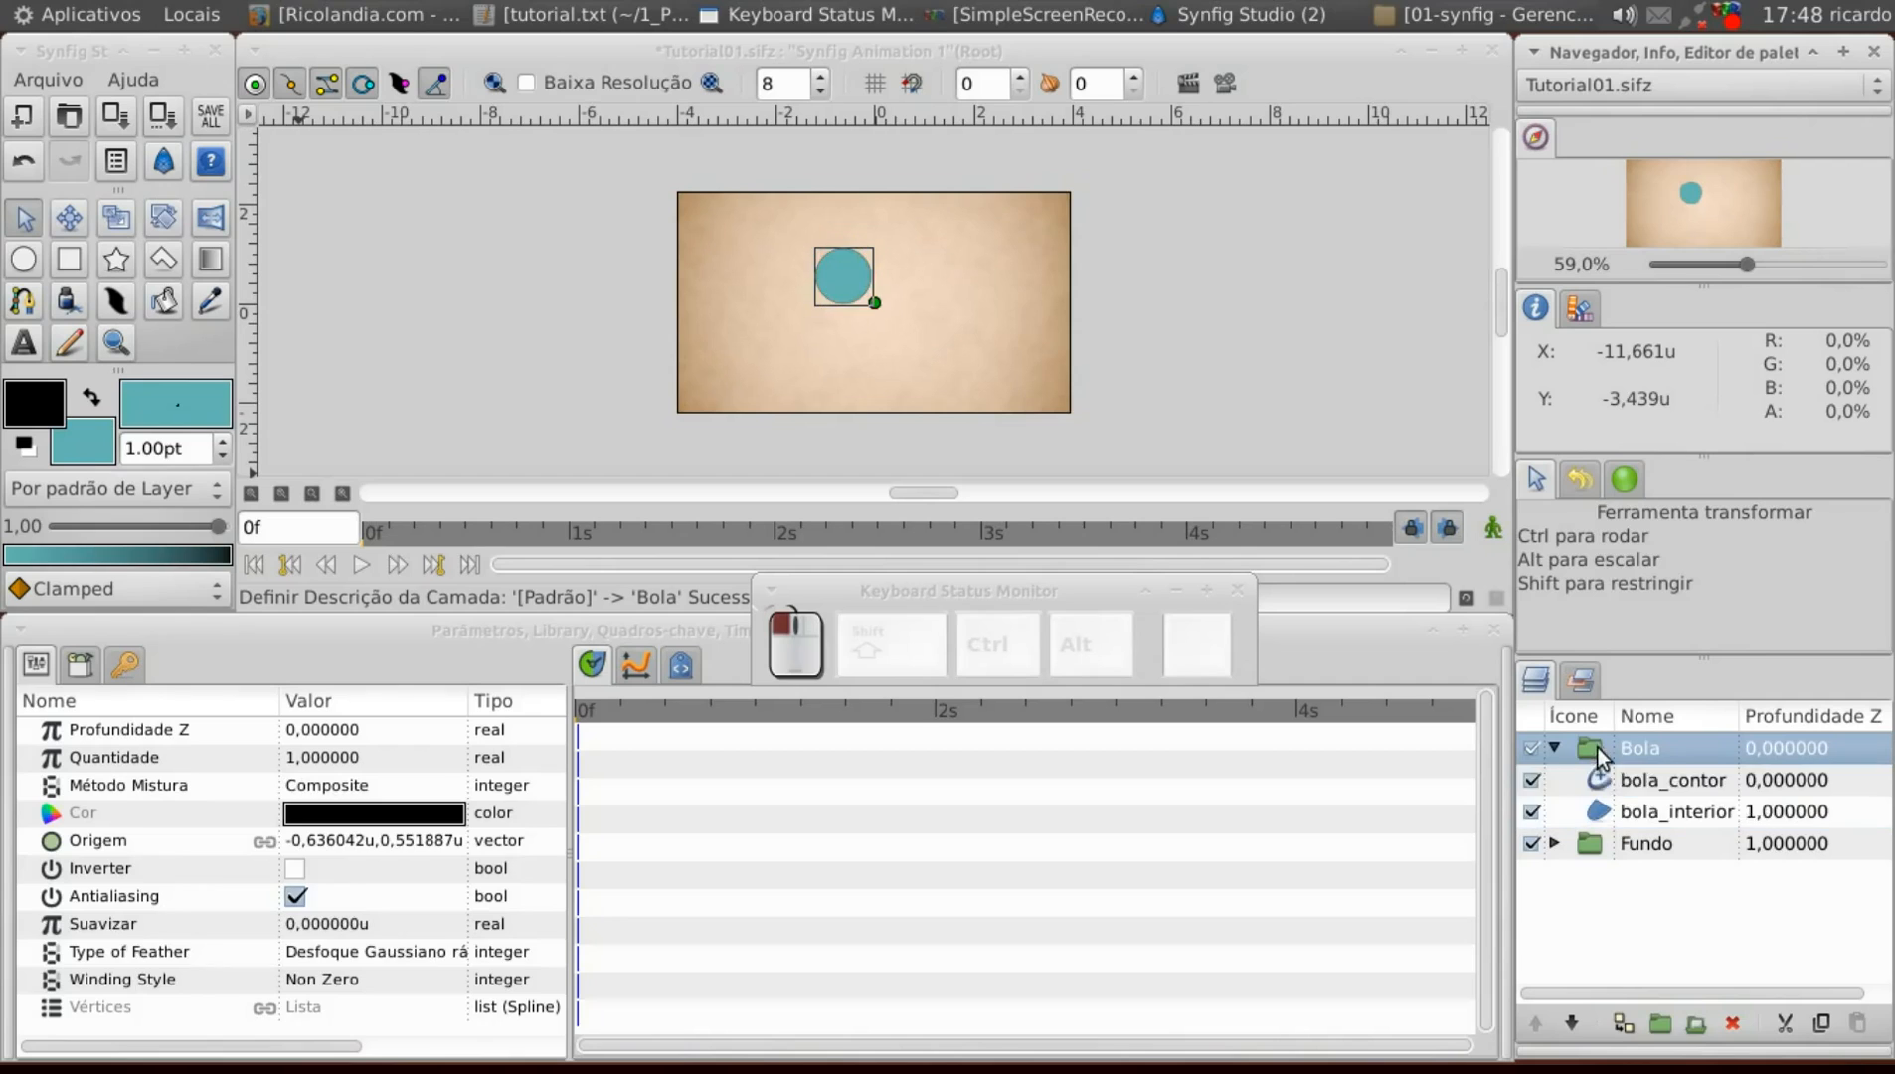
left_click(1595, 798, "shift")
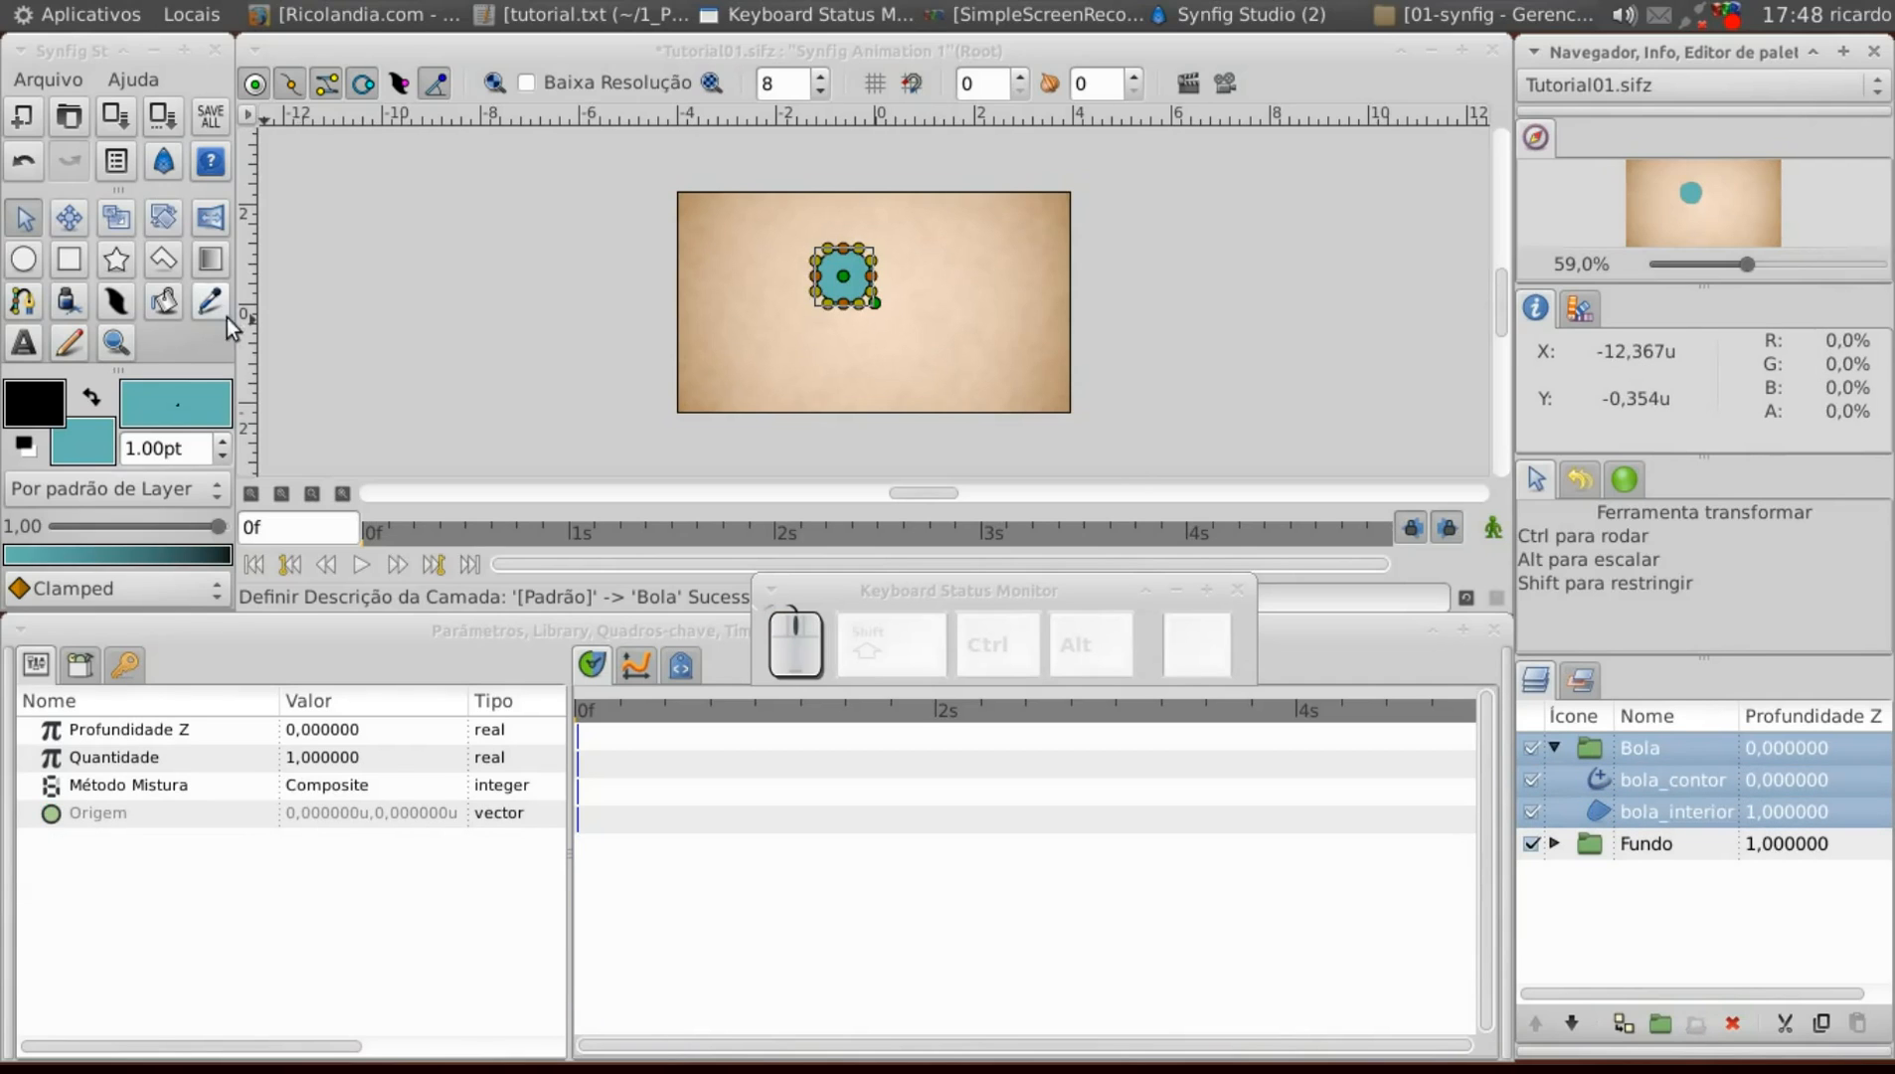
left_click(117, 342)
left_click_drag(793, 227, 935, 330)
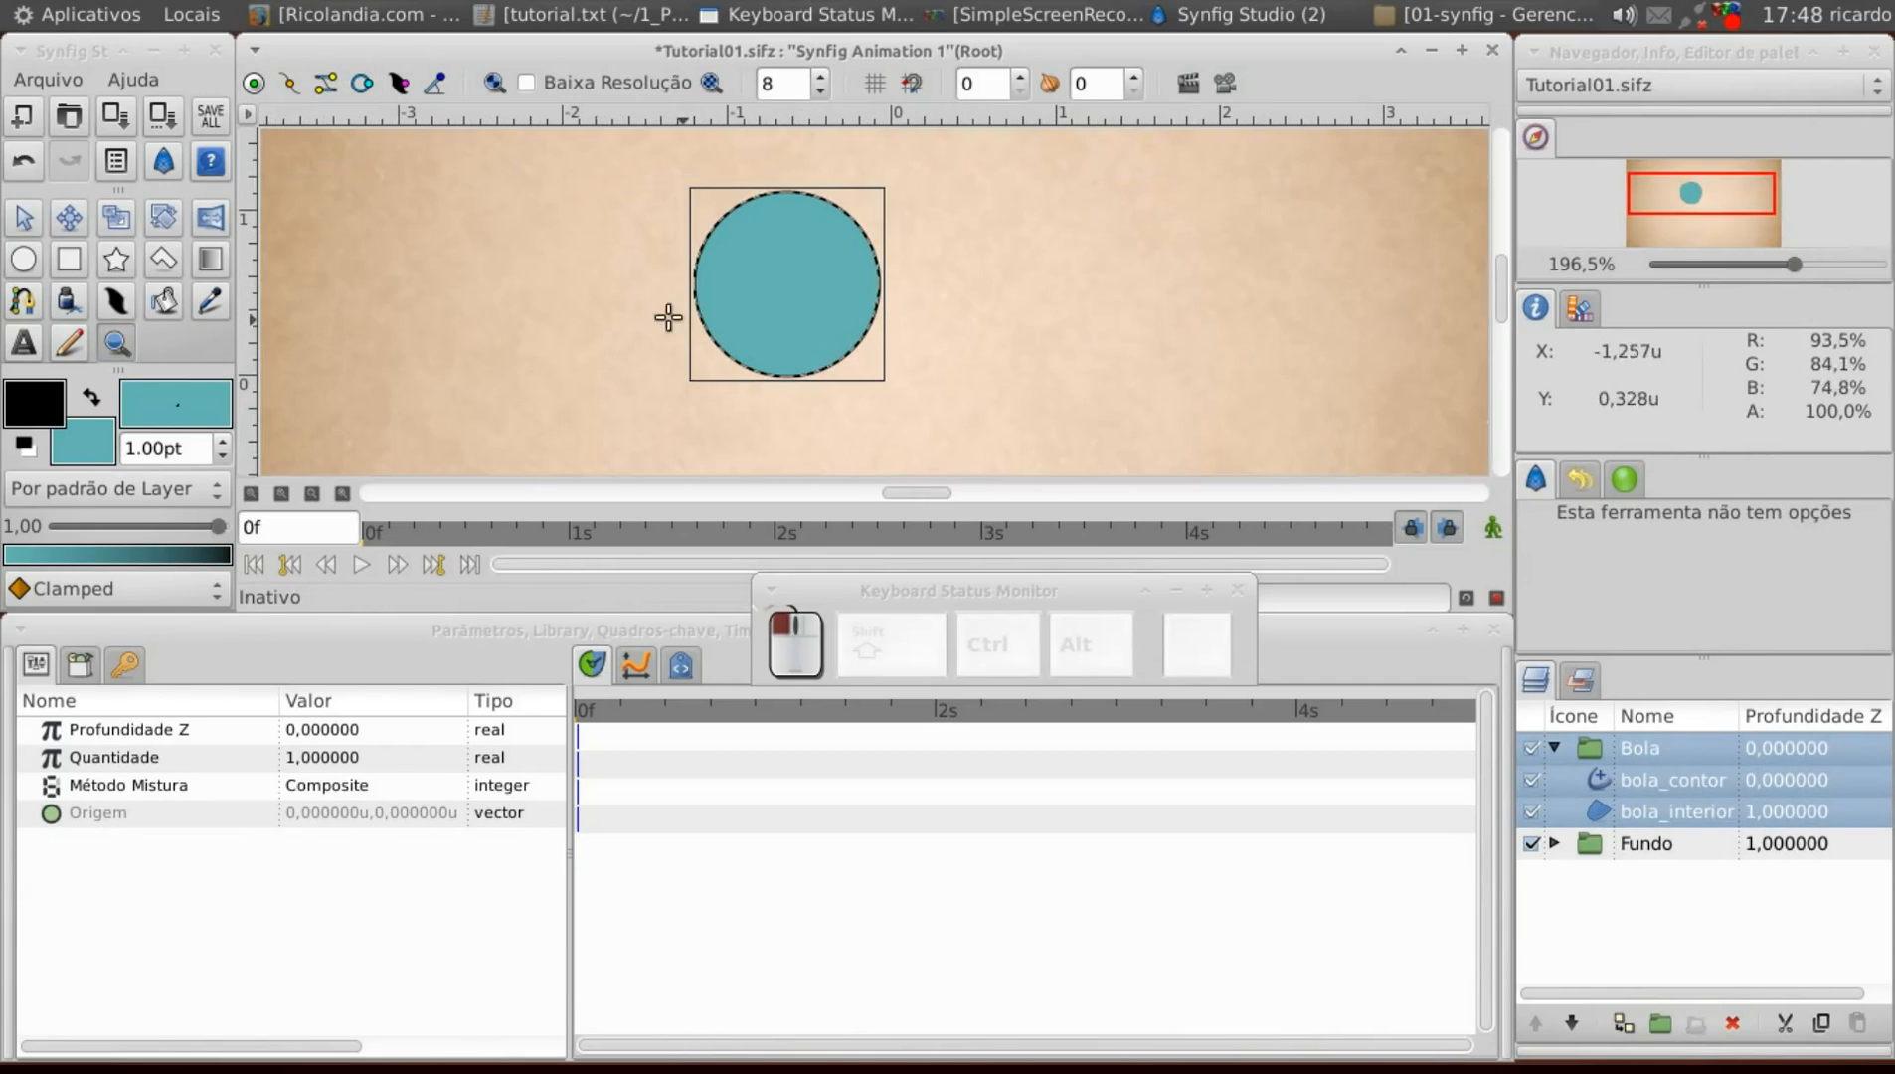
left_click(24, 217)
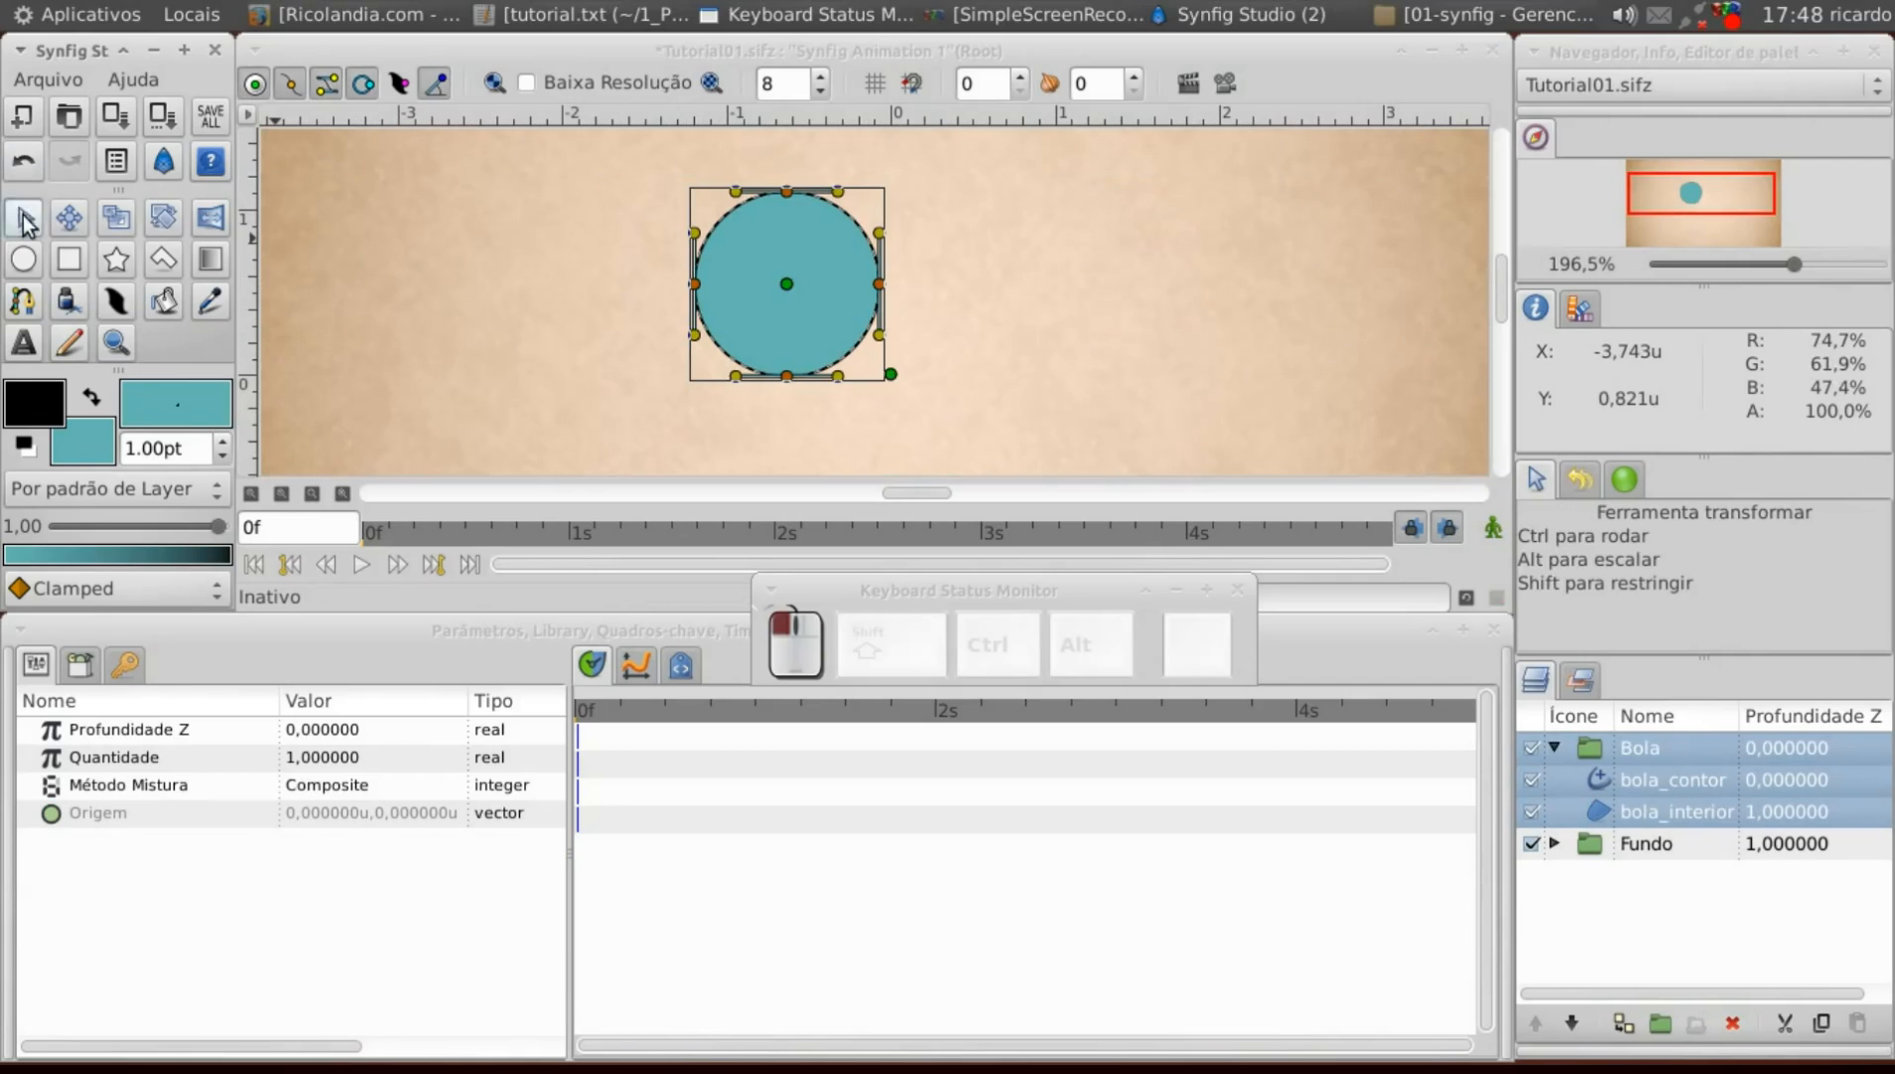
left_click(1584, 750)
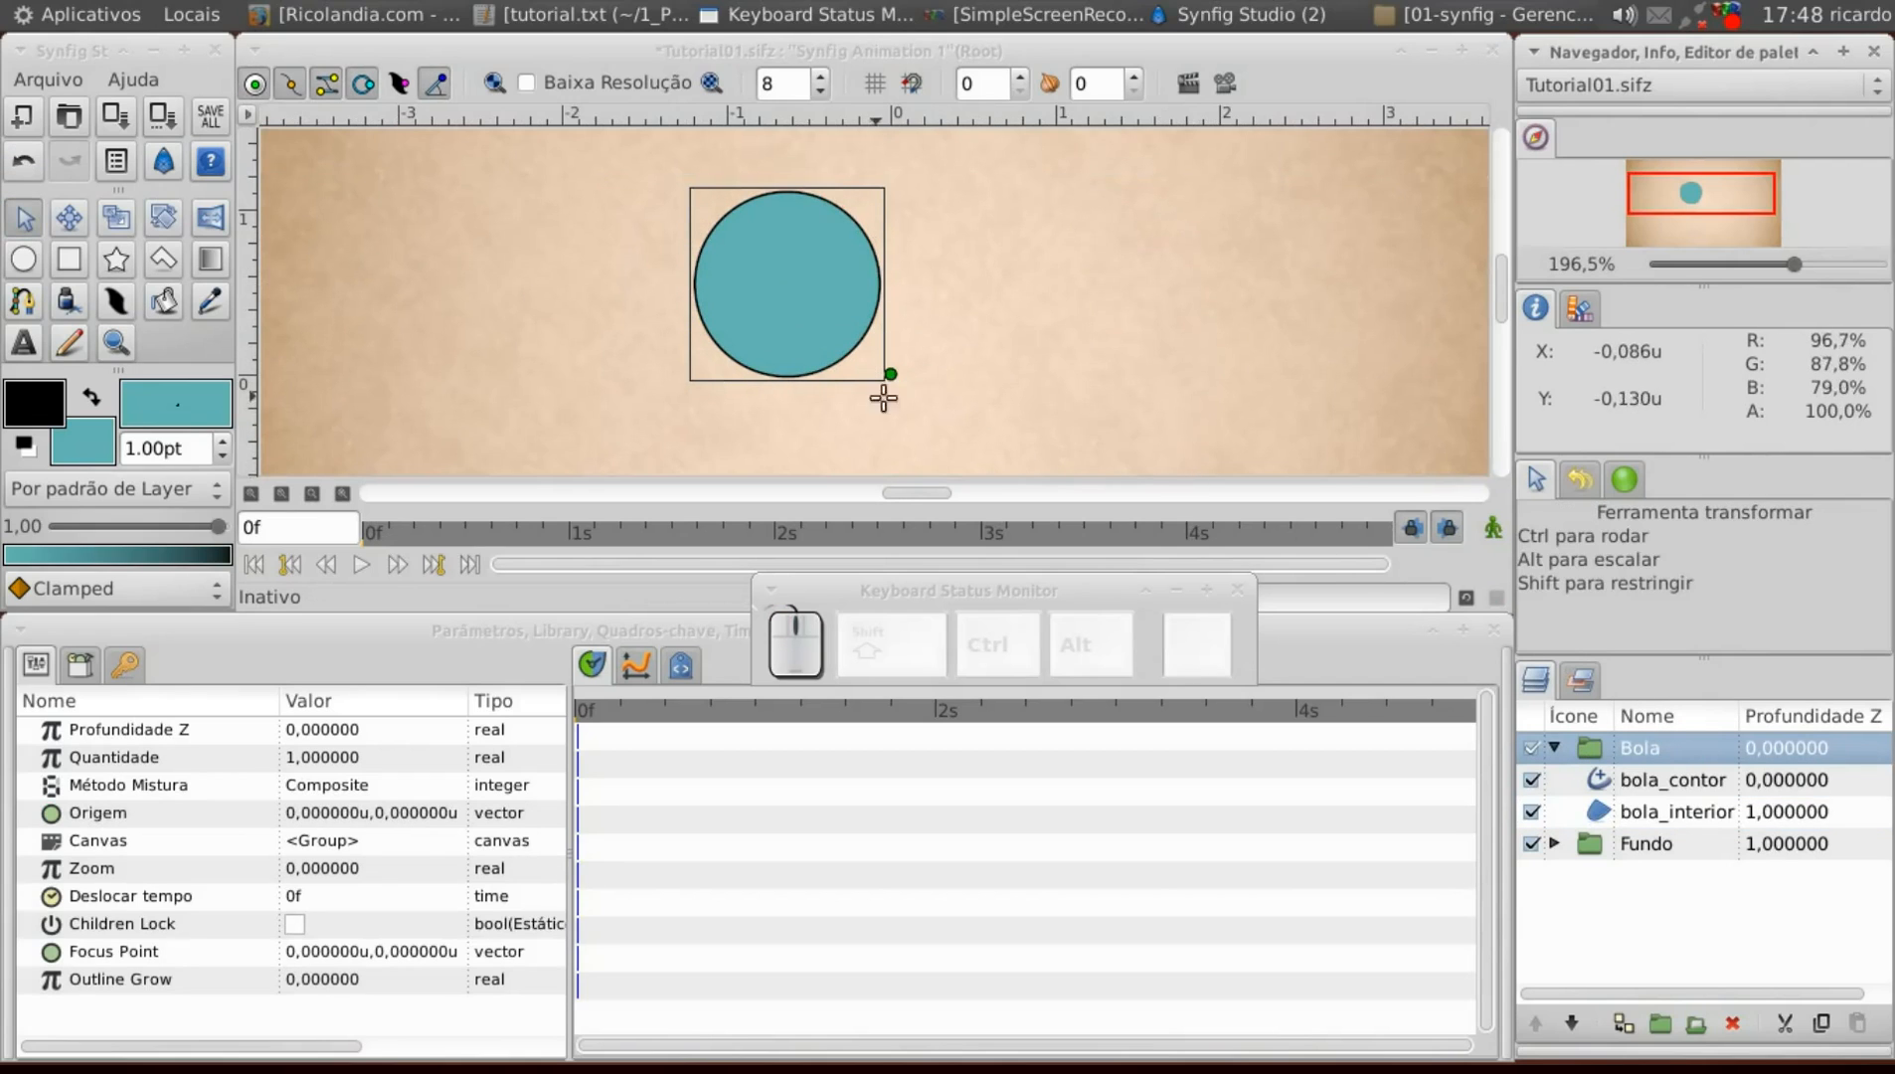
Select the Bola group with both its layers, move the circle's centre onto the group's origin at about 0u, 0u, and collapse the group.
left_click(1603, 785)
left_click(1611, 813, "shift")
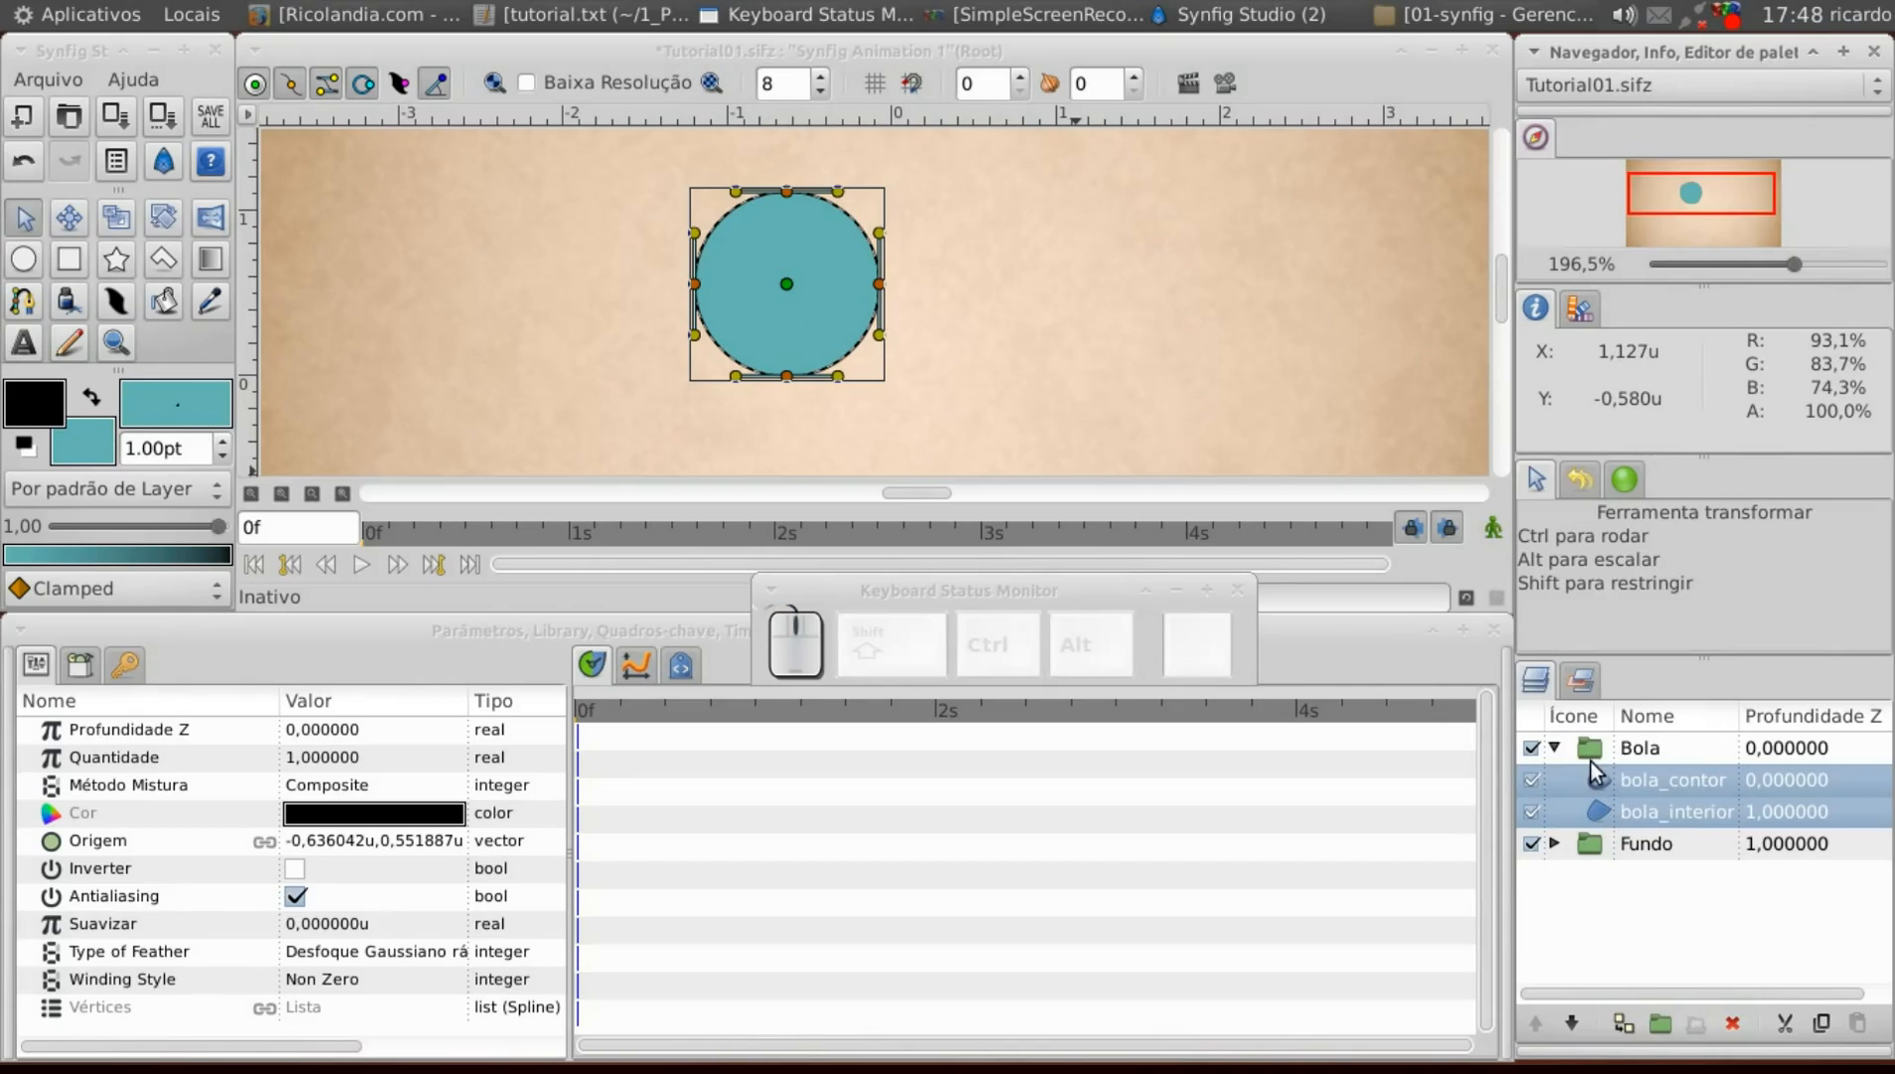
left_click(1592, 762)
left_click(1610, 794, "shift")
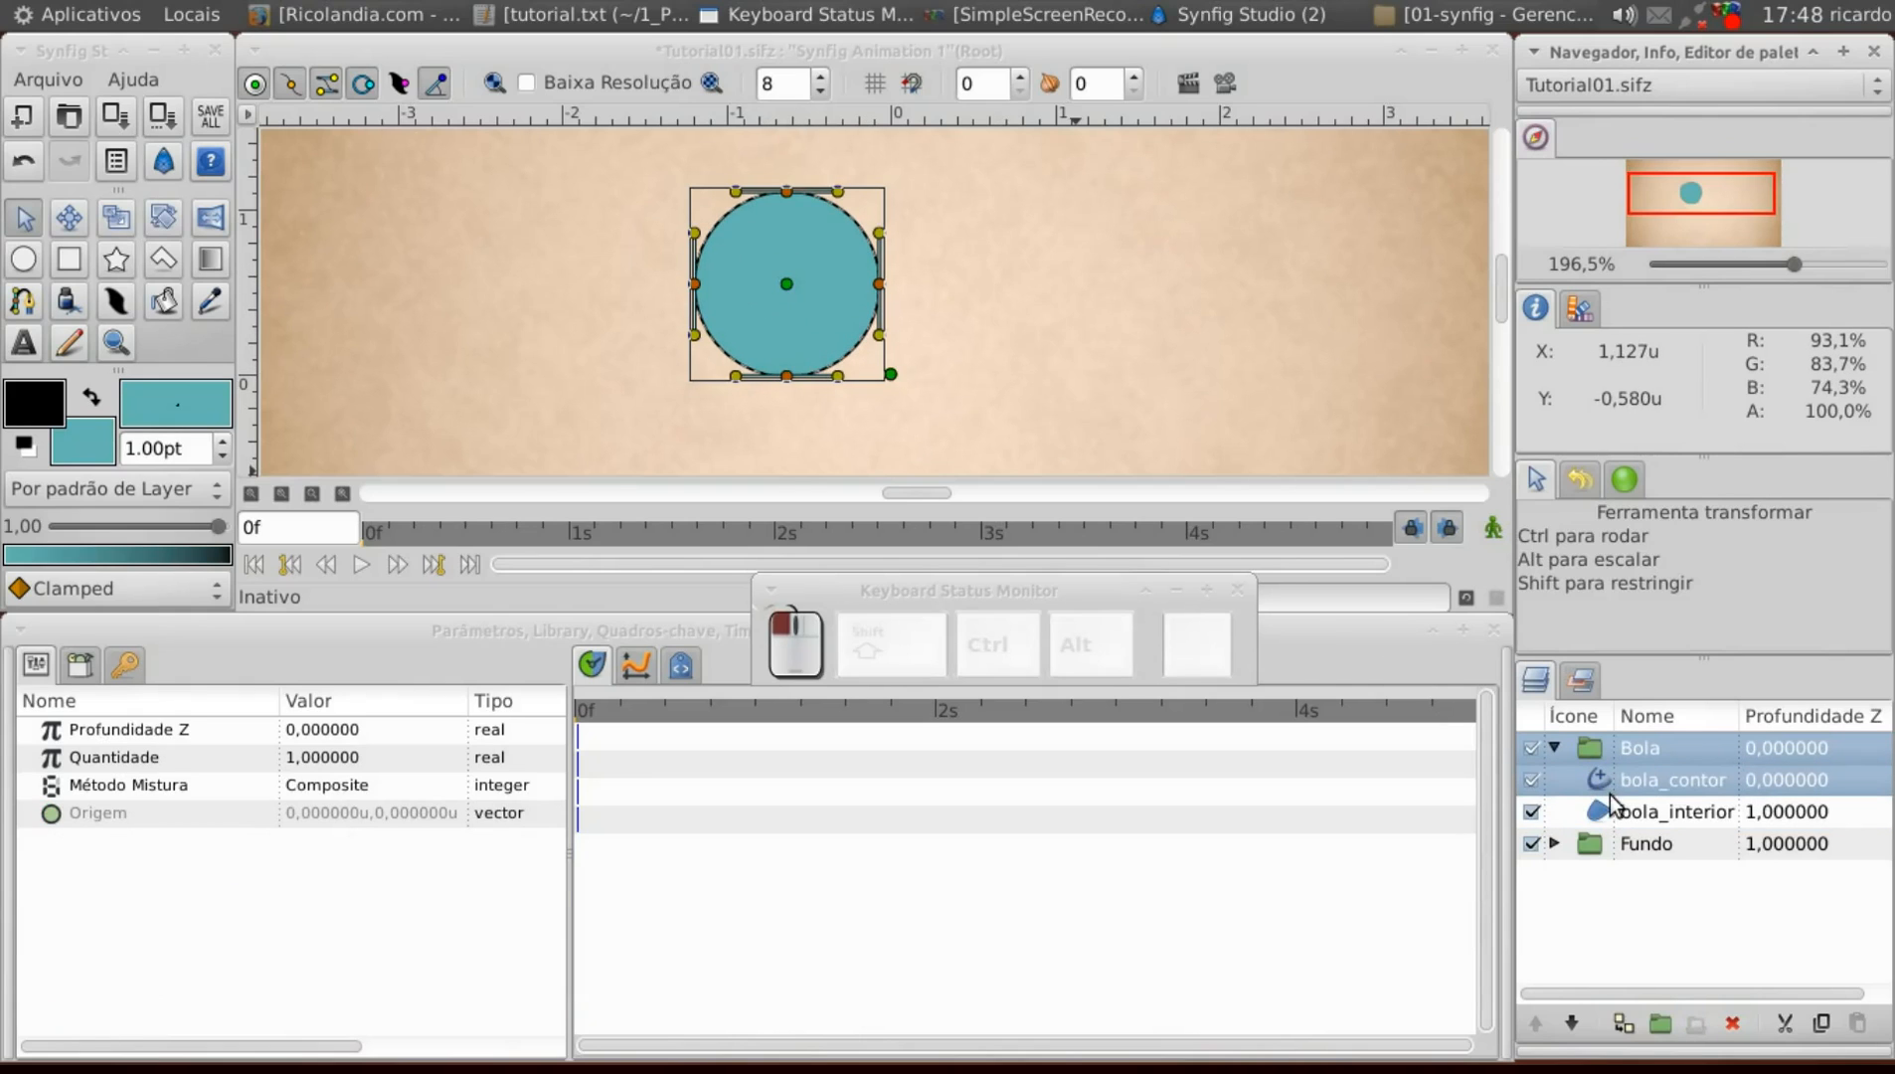
left_click(1611, 803, "shift")
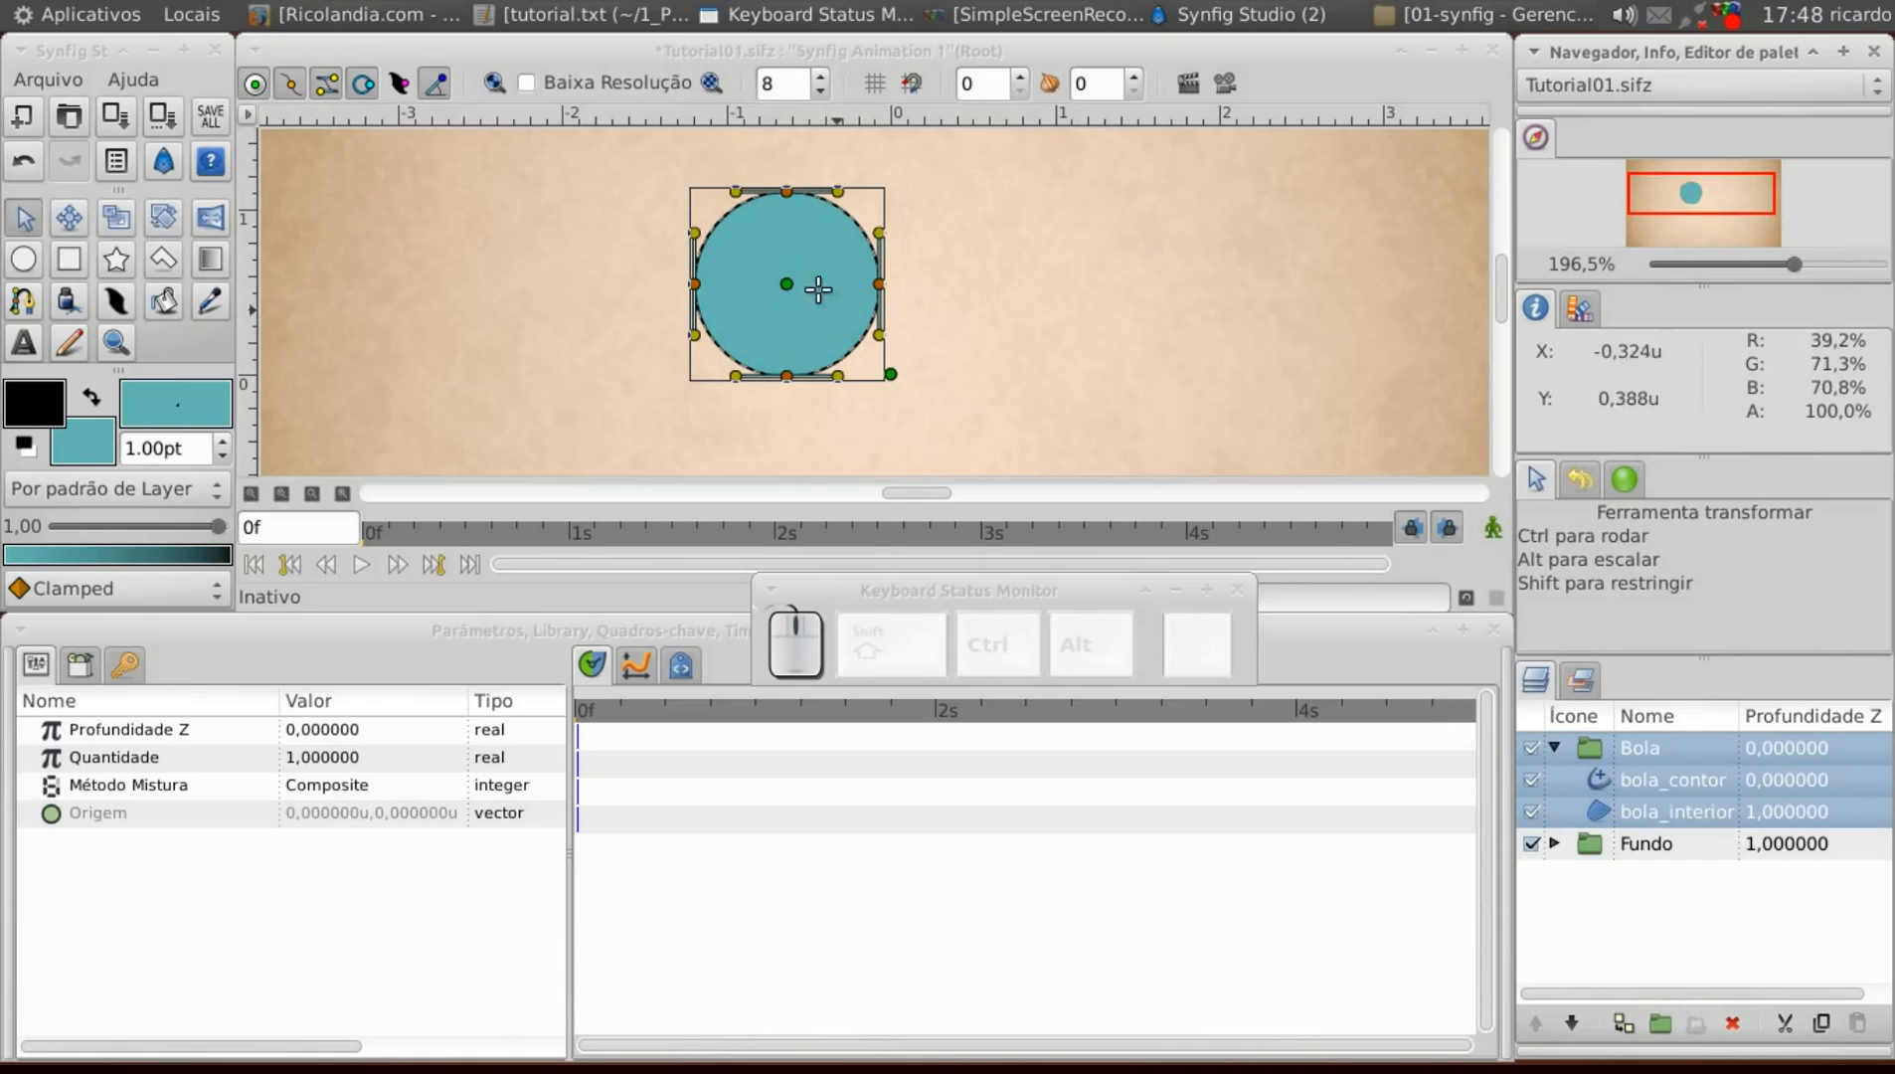
left_click_drag(634, 172, 886, 420)
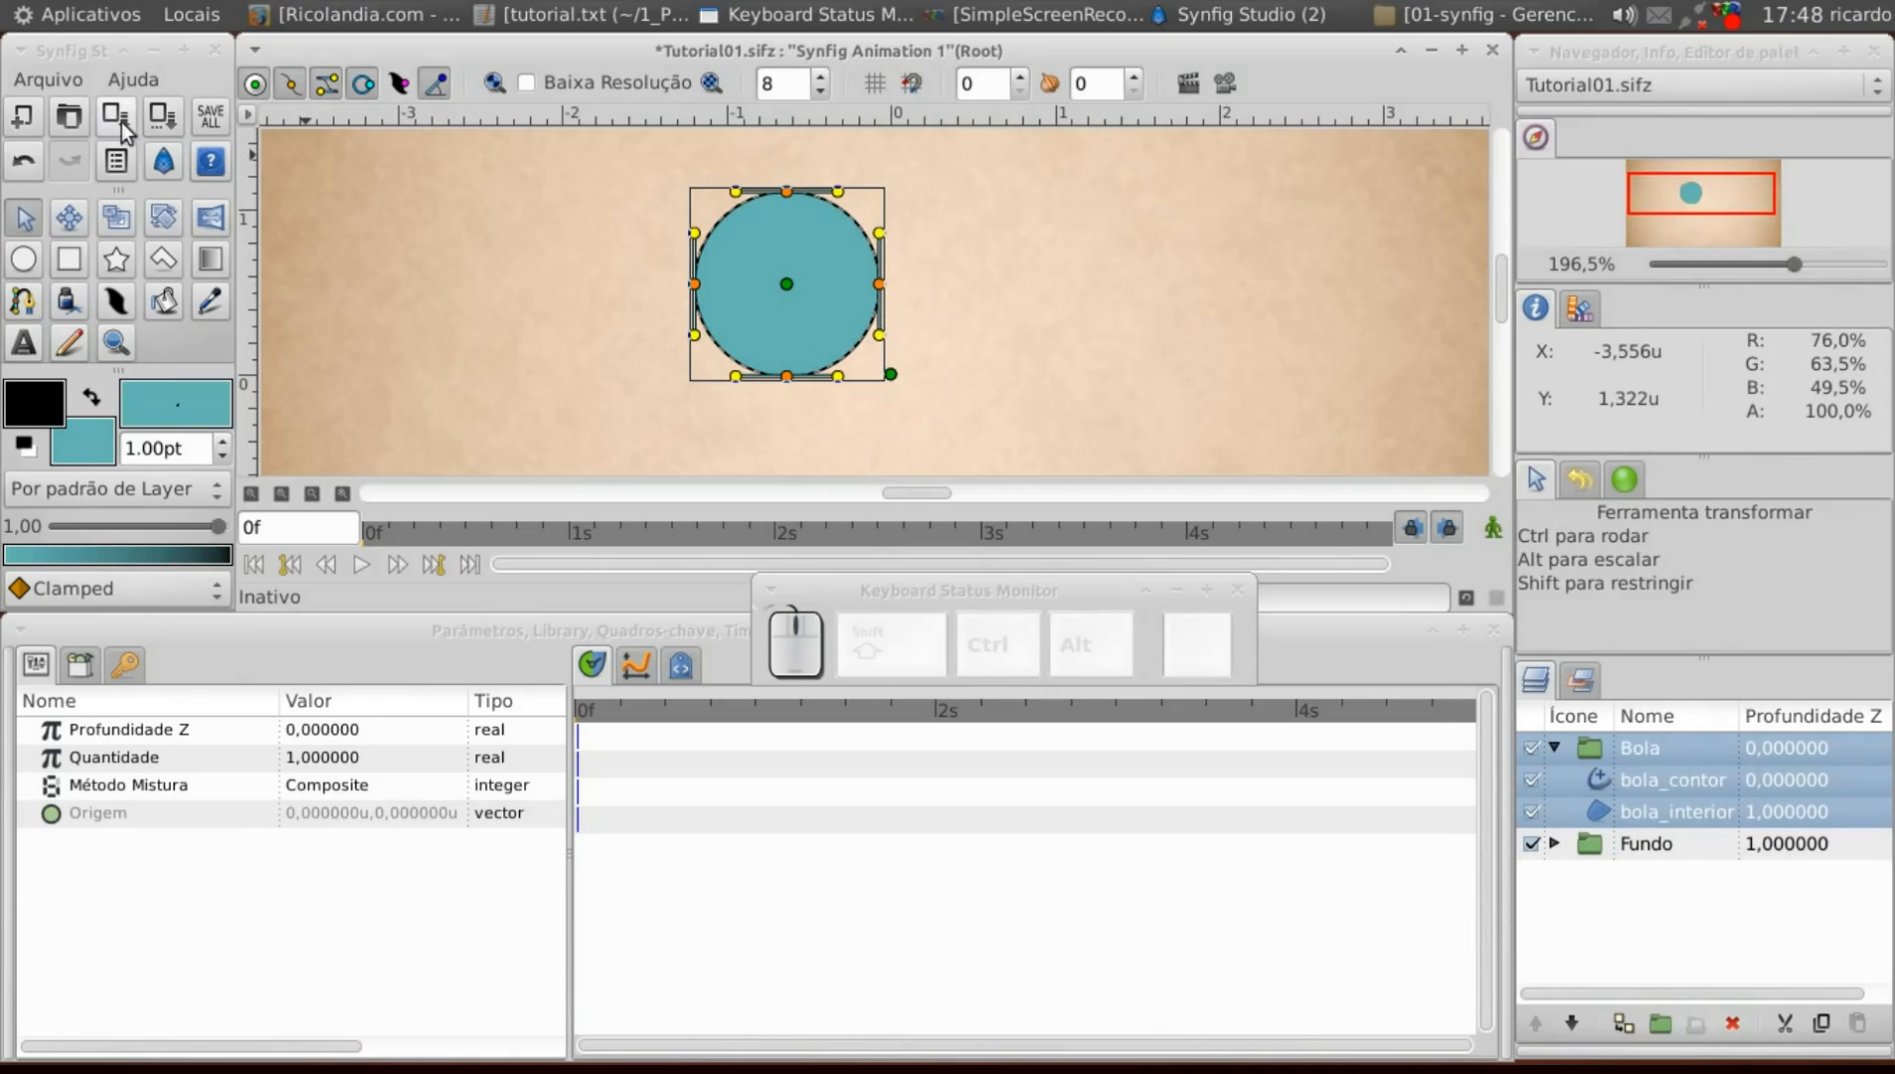
left_click_drag(787, 284, 889, 374)
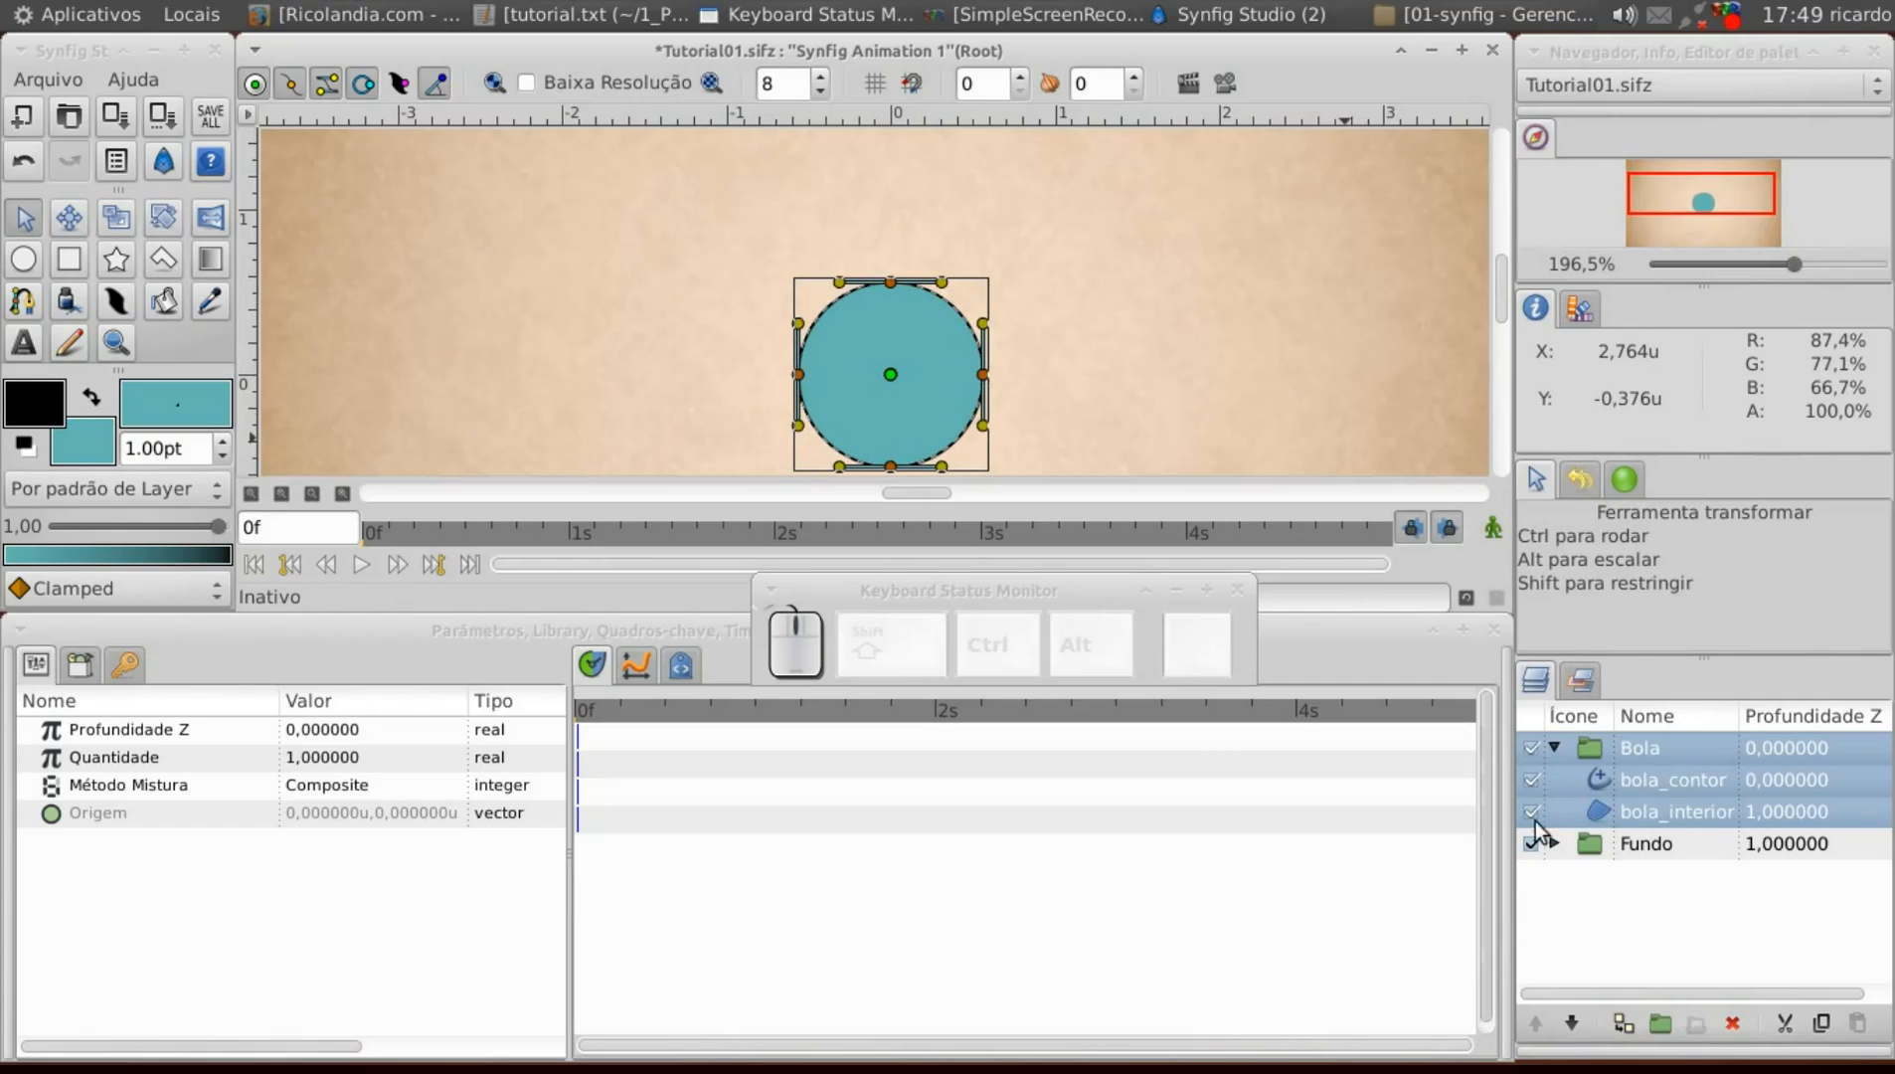
left_click(1557, 747)
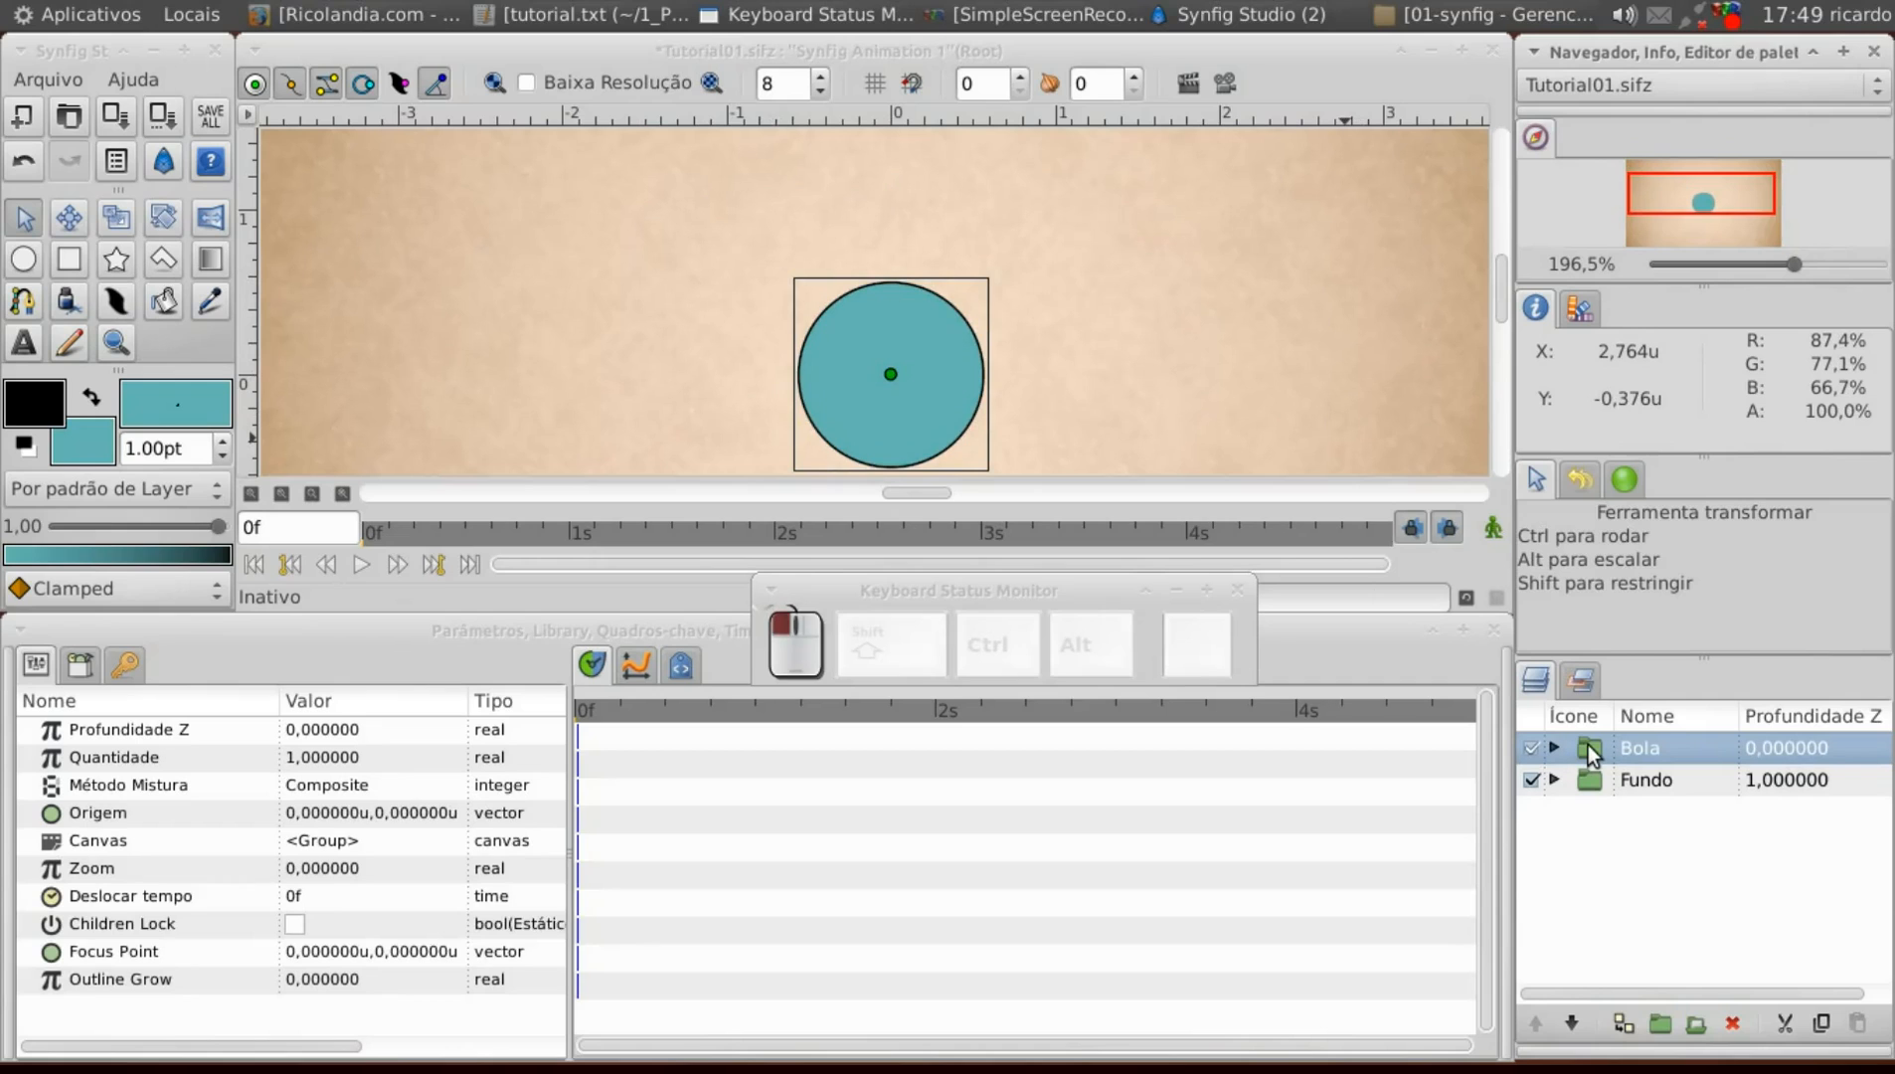
Set the Largura da borda of the bola_contor layer inside the Bola group to 0,1u.
left_click(282, 494)
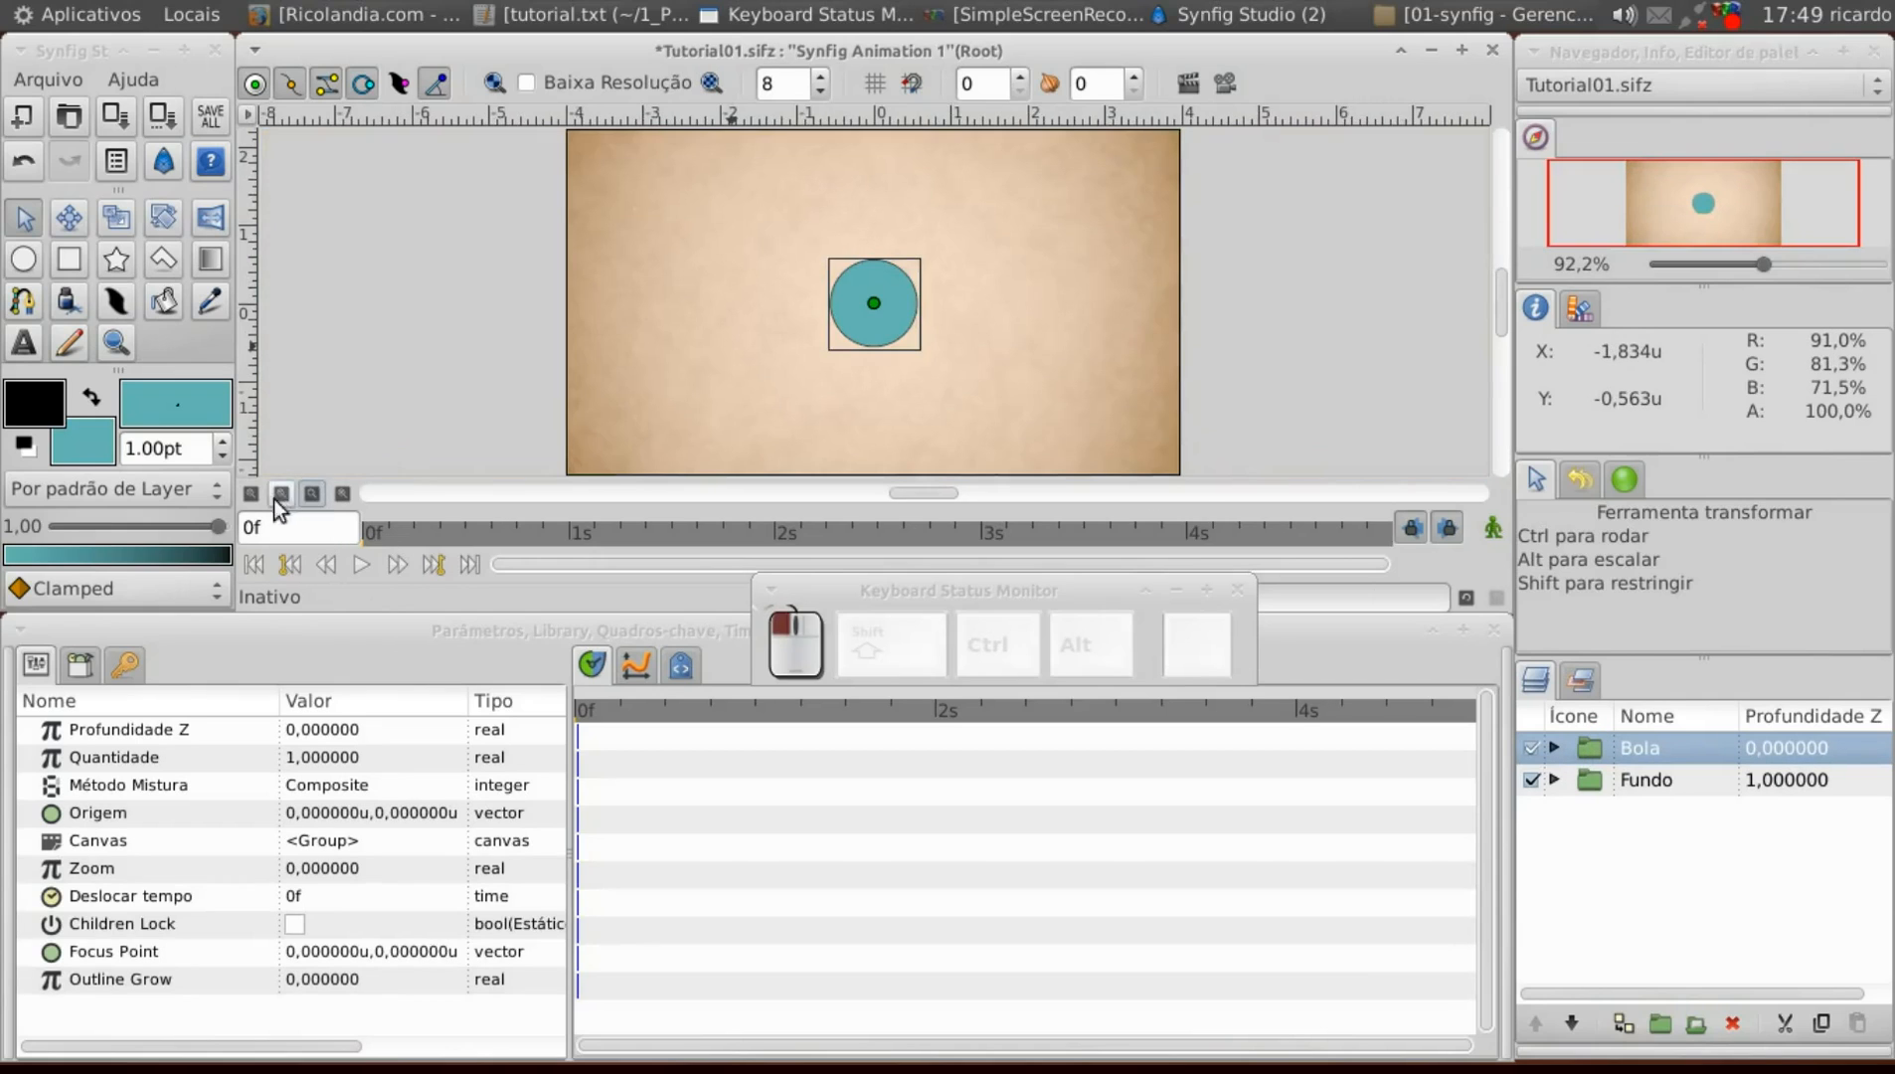
left_click(251, 495)
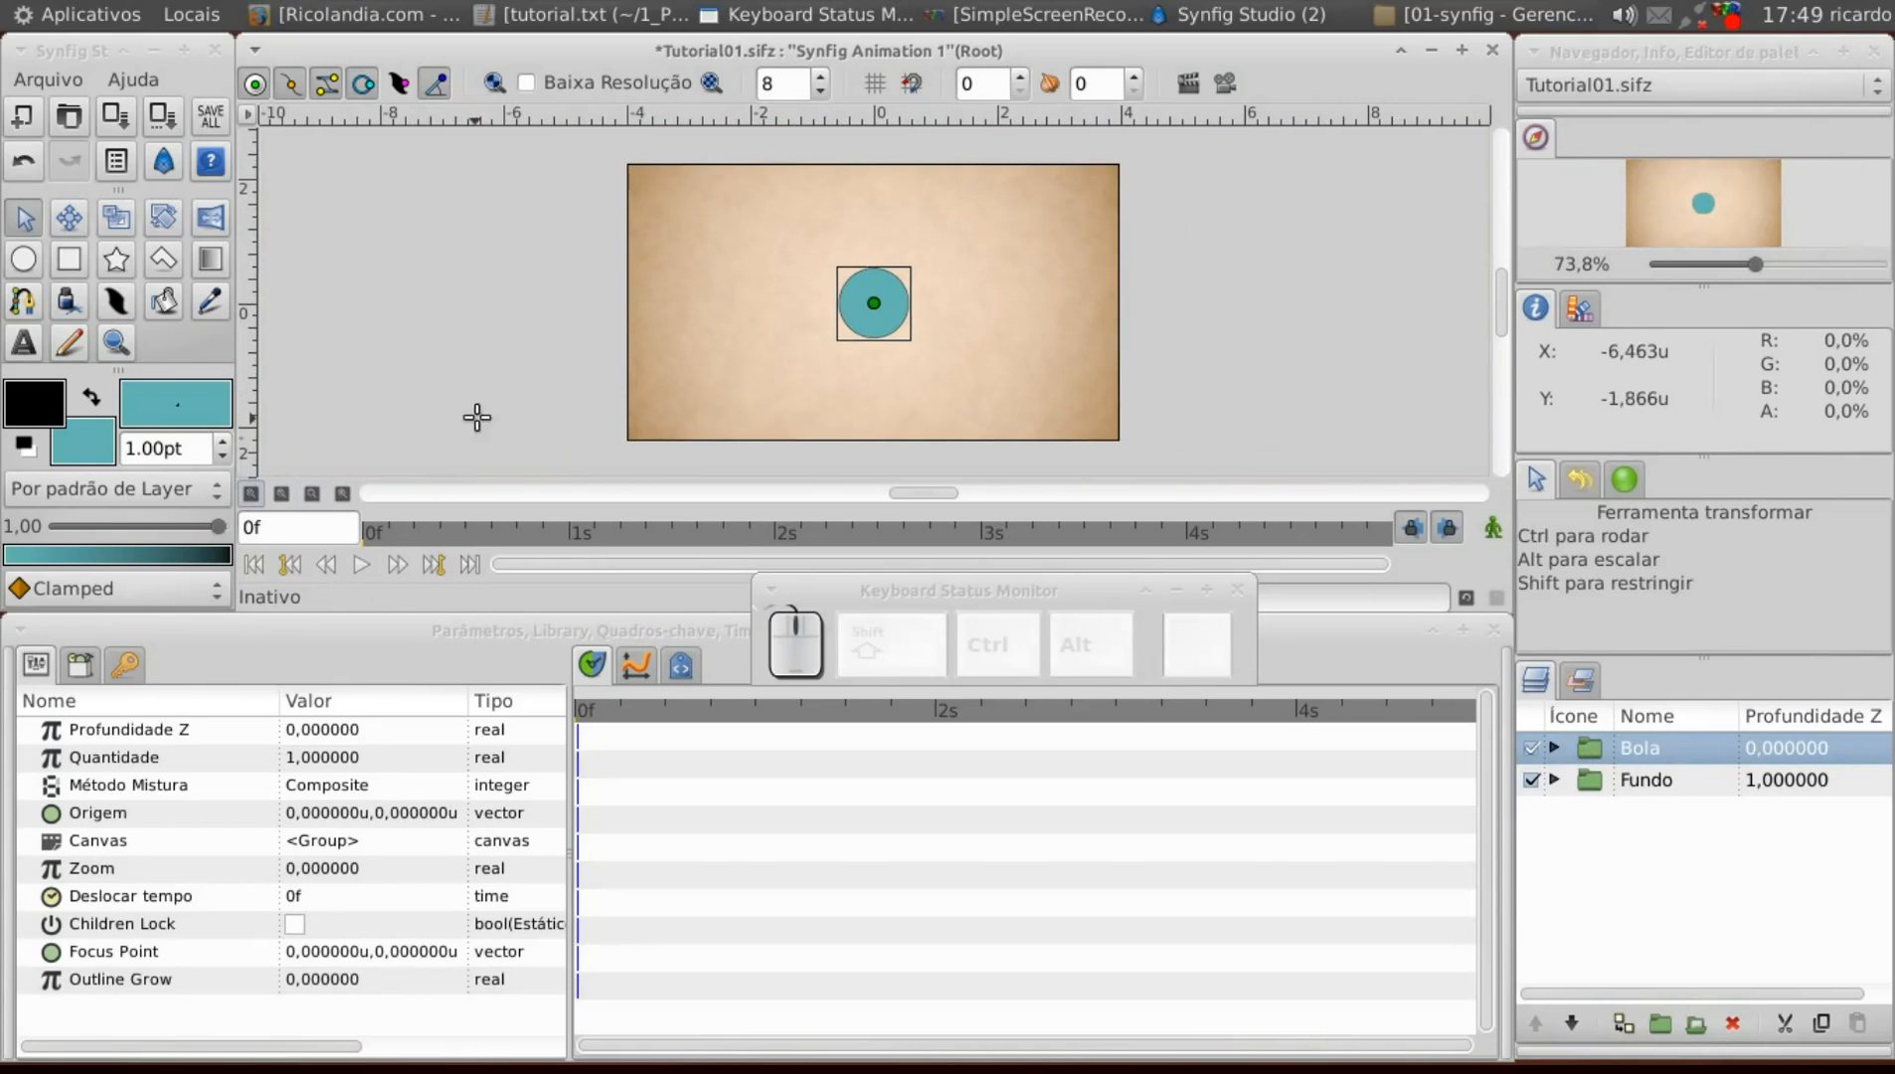
left_click(1556, 749)
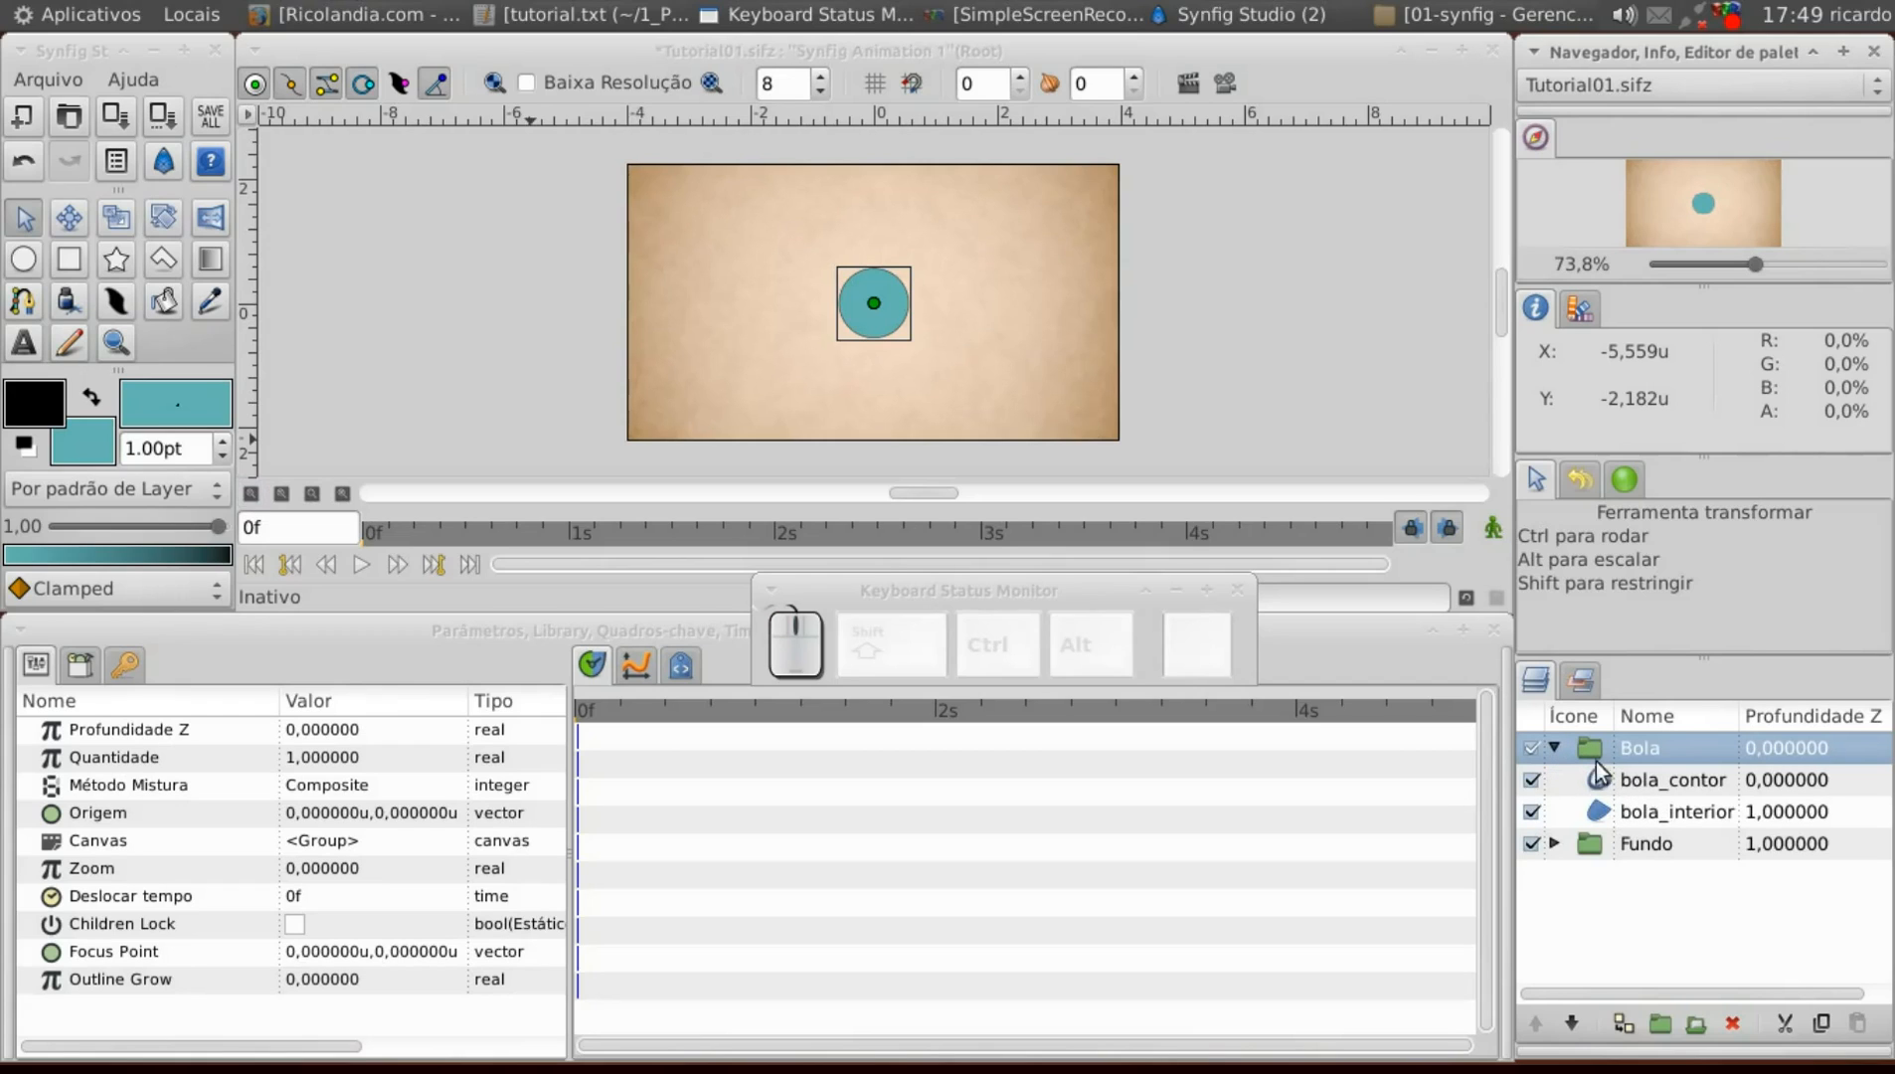
left_click(1646, 781)
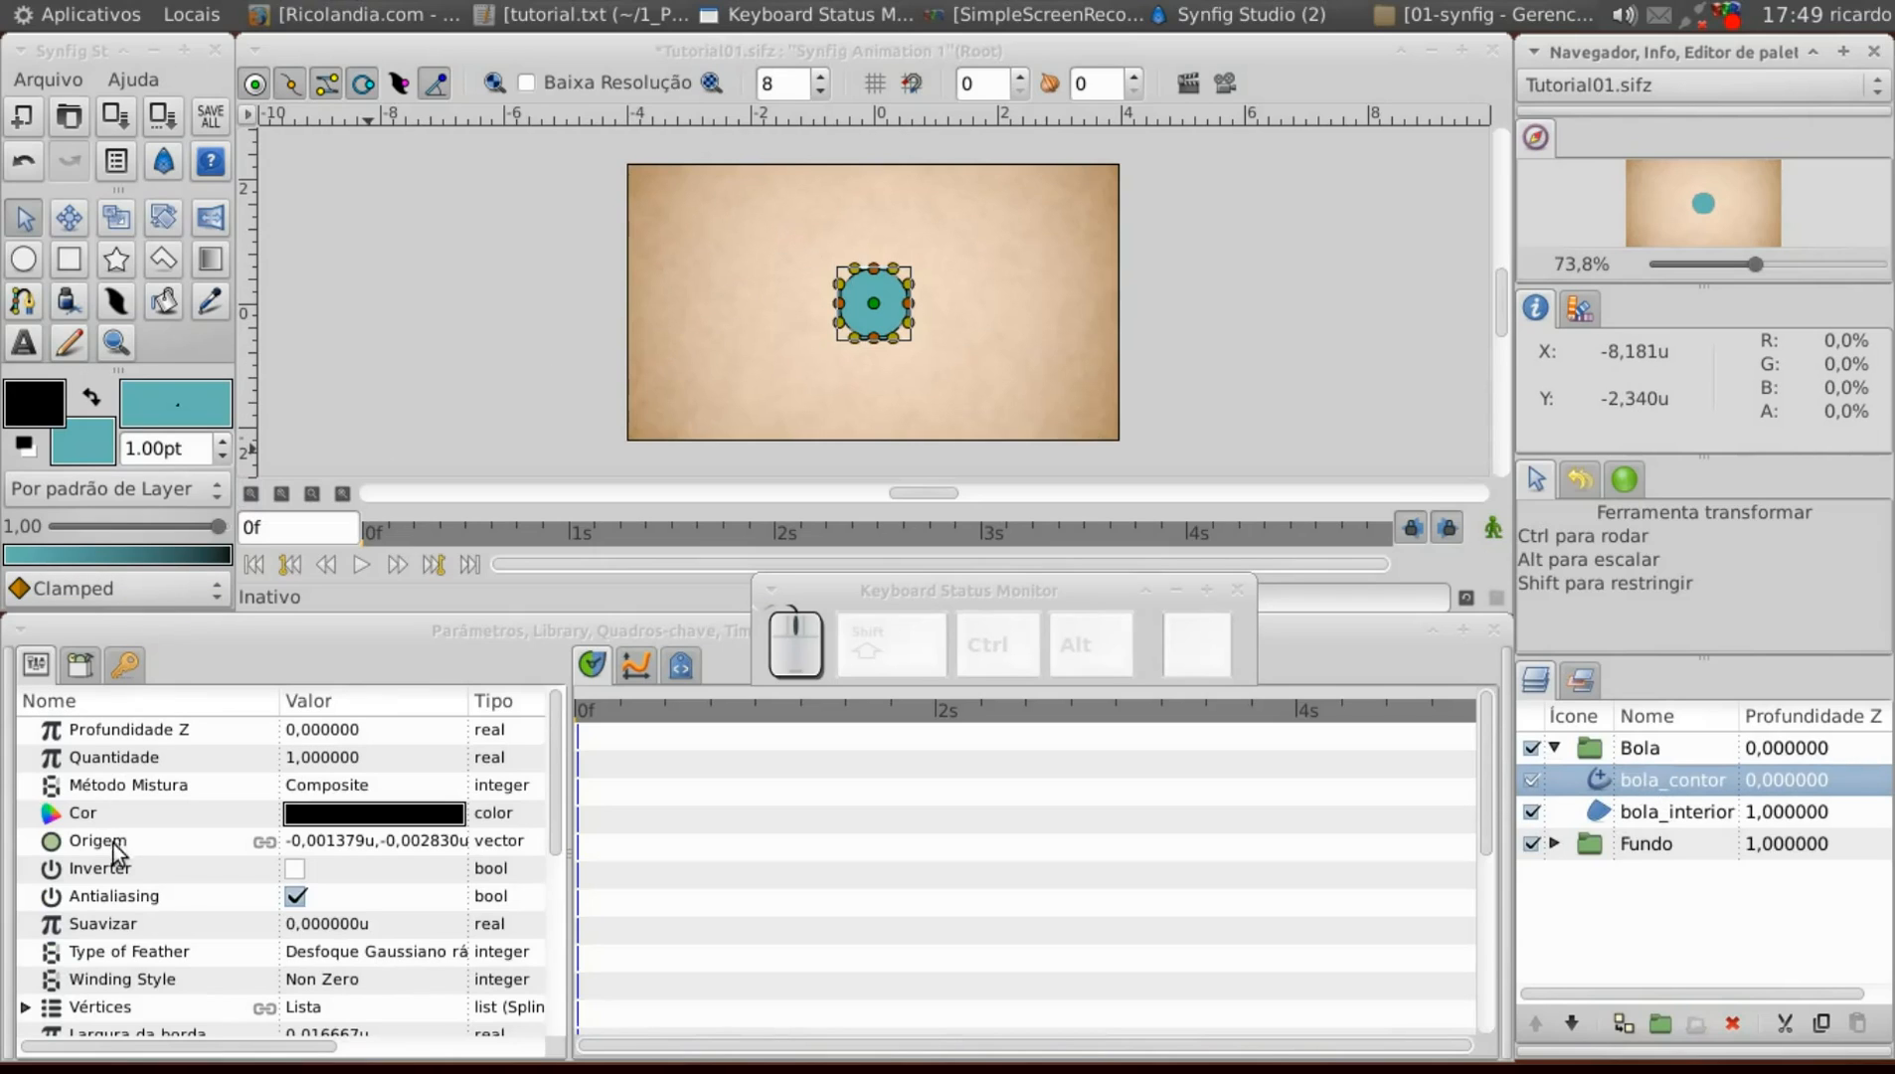
left_click_drag(558, 769, 557, 875)
left_click(317, 861)
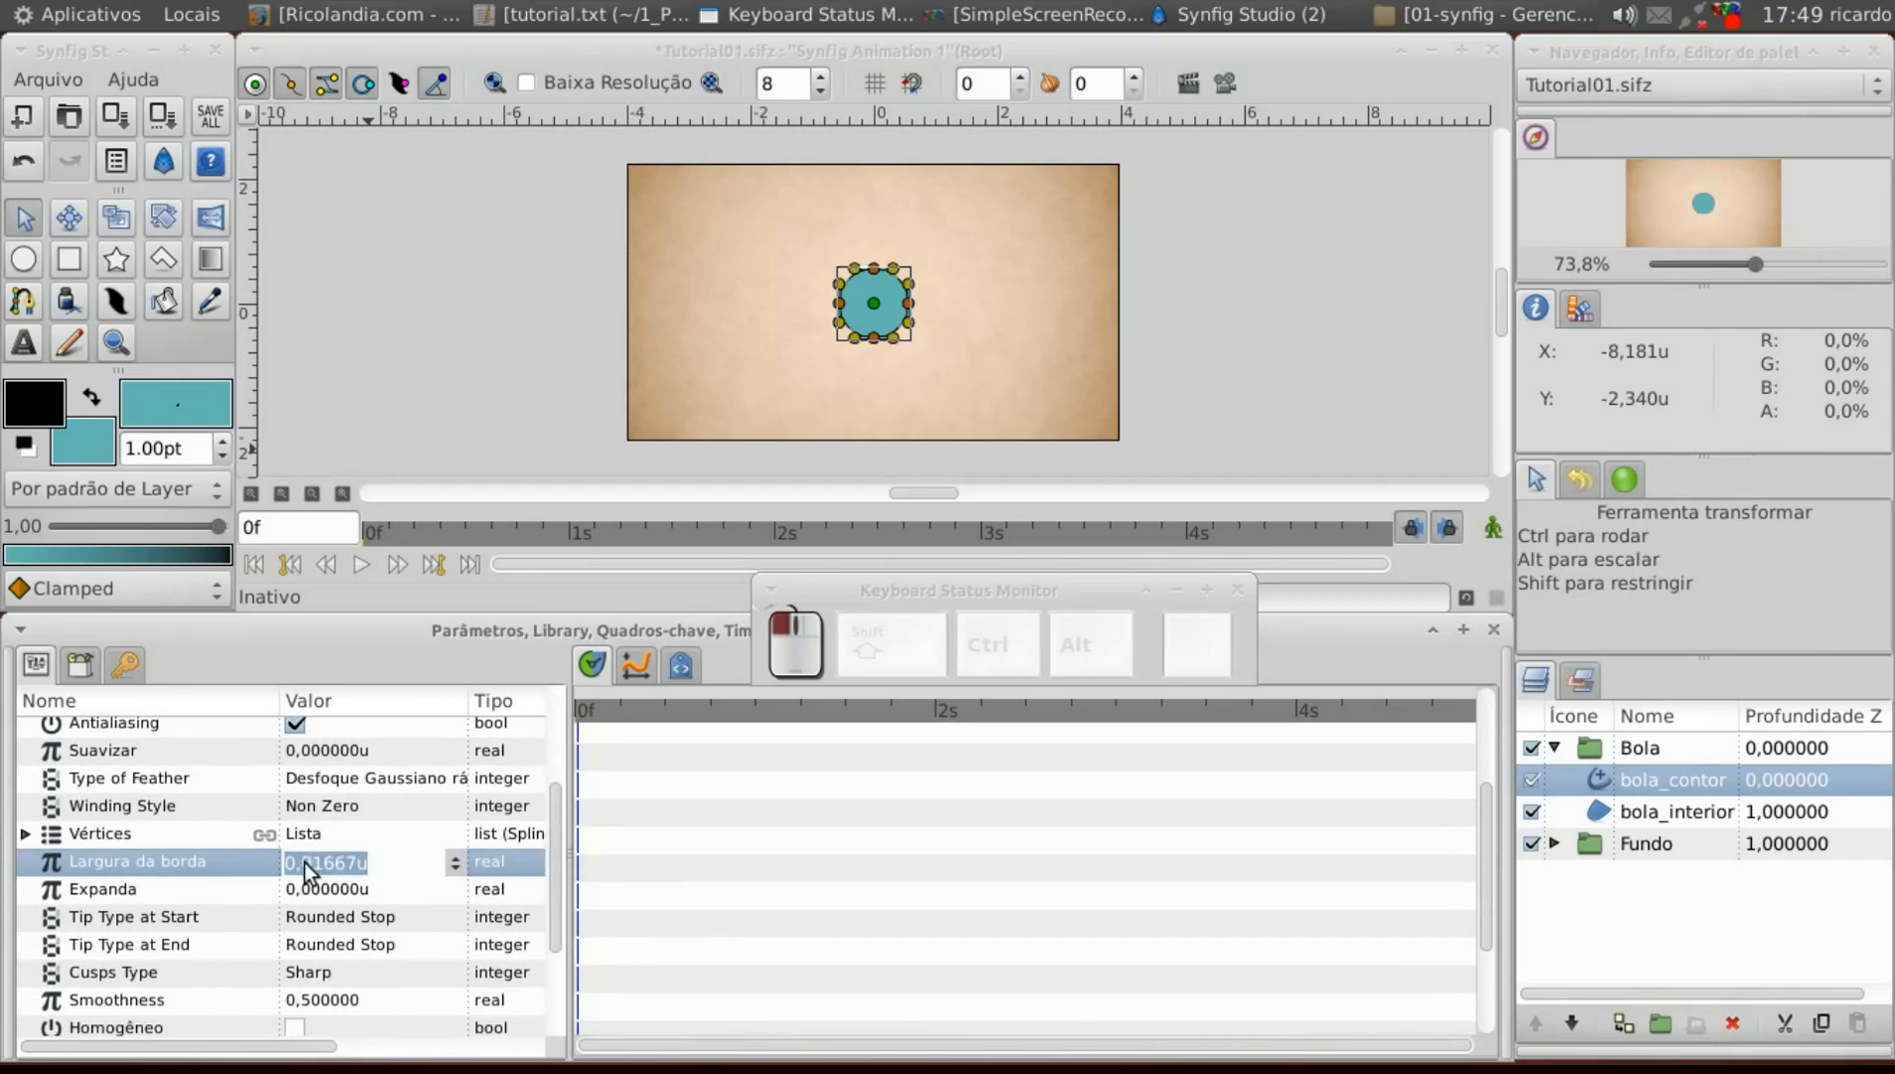
left_click(303, 862)
left_click_drag(303, 862, 353, 864)
type("1")
key("Return")
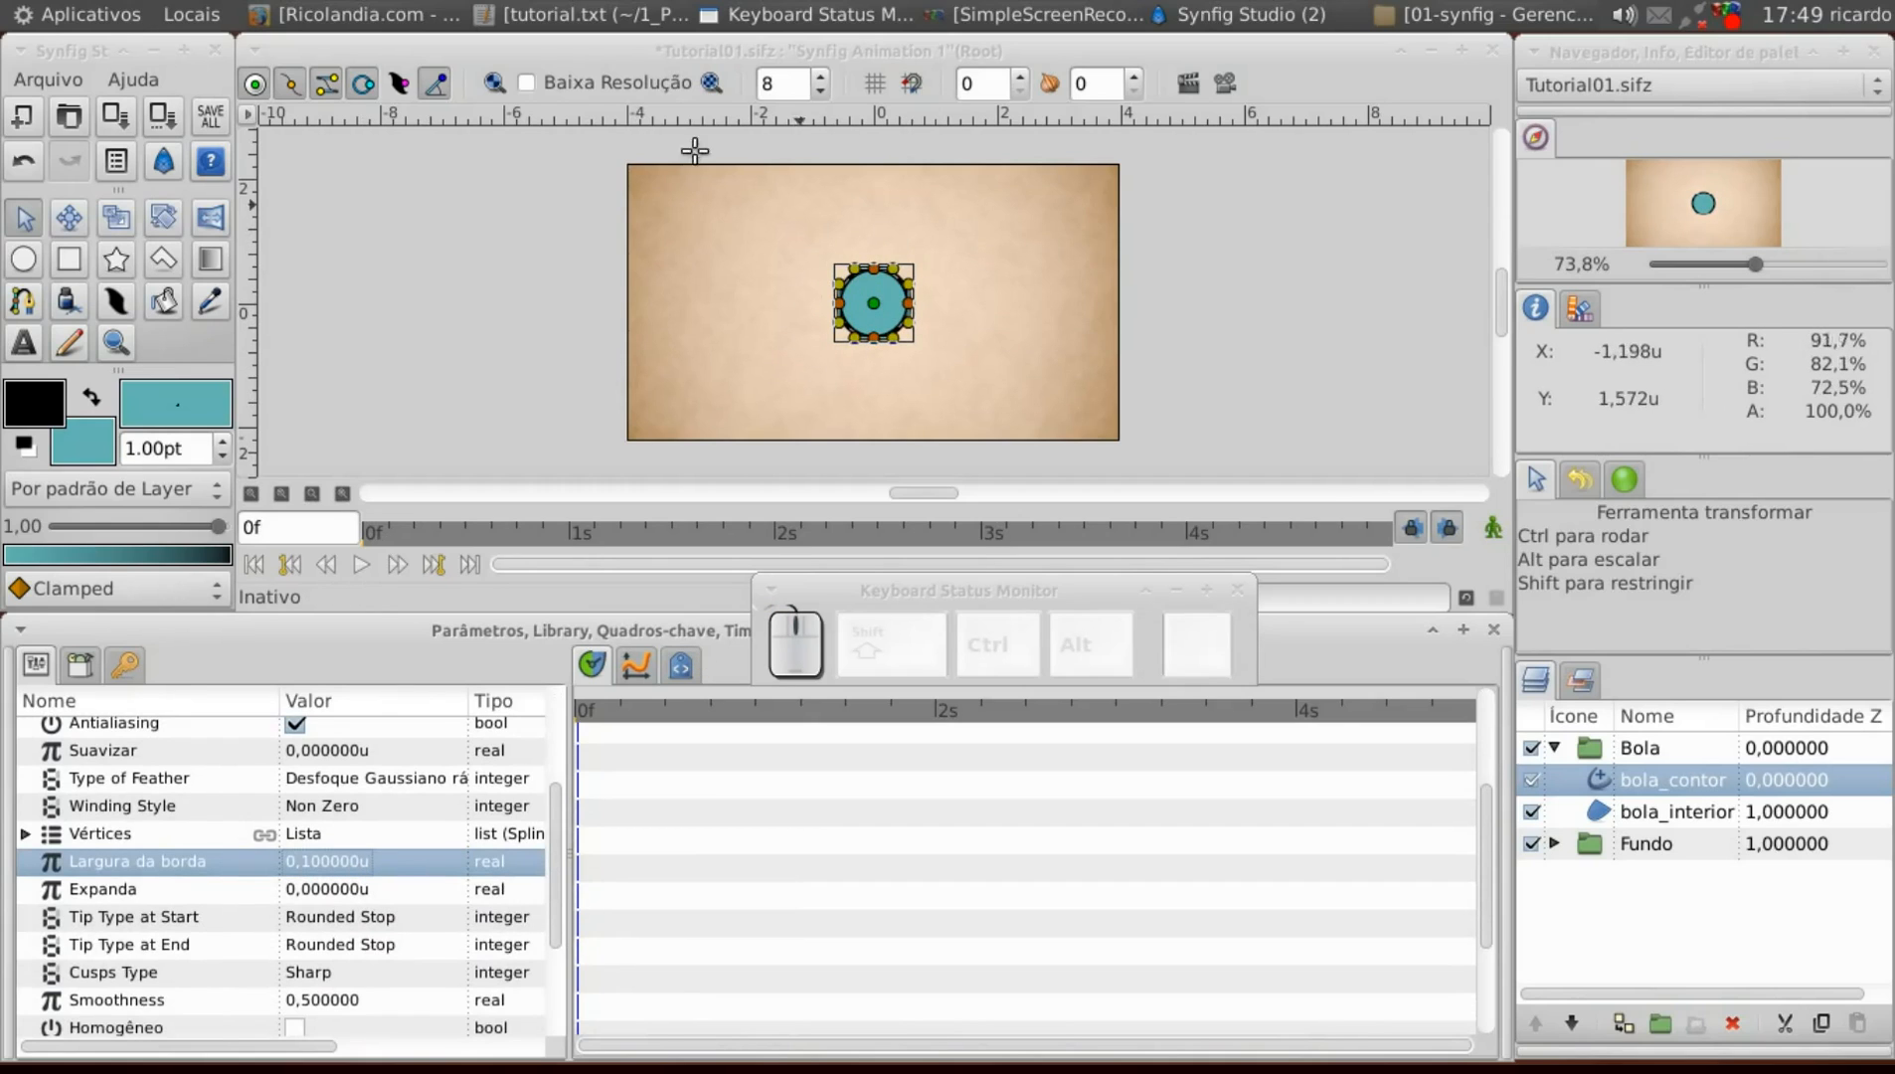
Hide the vertex and tangent handles on the canvas and set the Largura da borda of bola_contor to 0,2u.
left_click(334, 84)
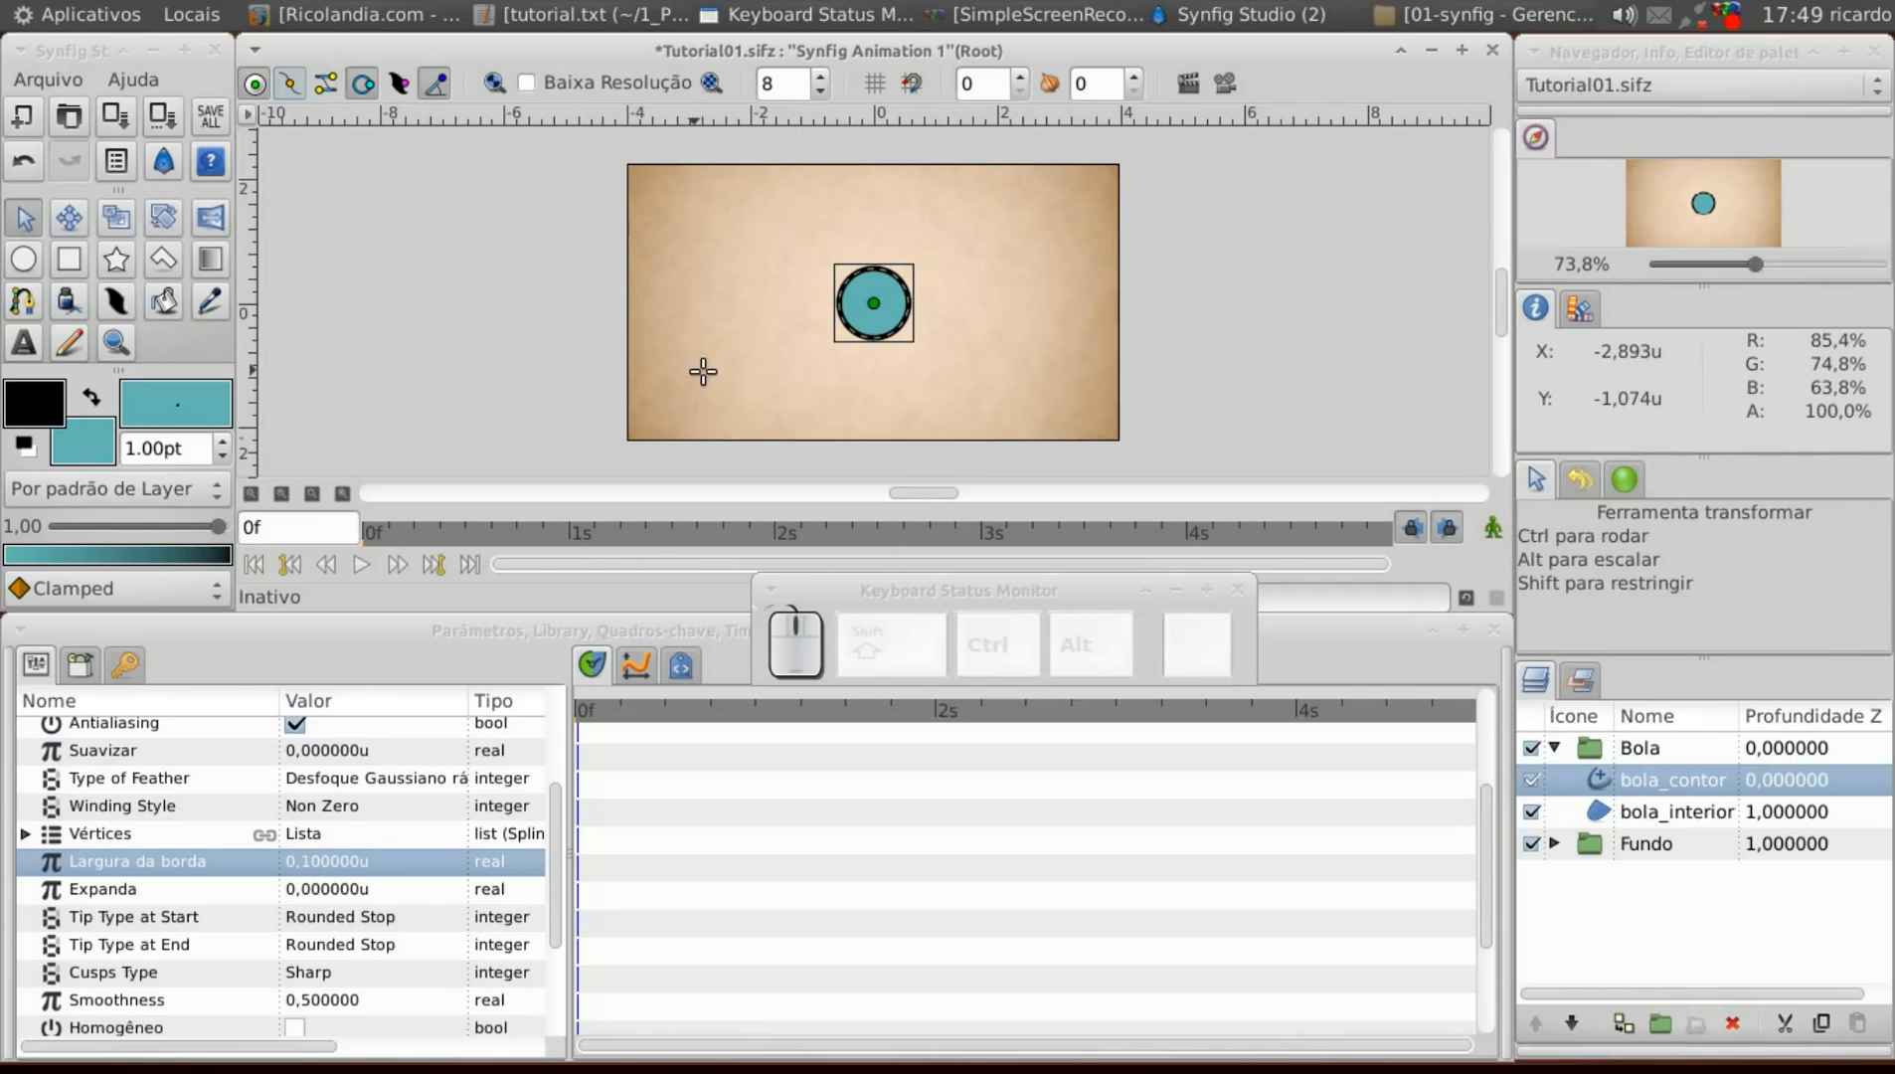
left_click(315, 862)
left_click(311, 862)
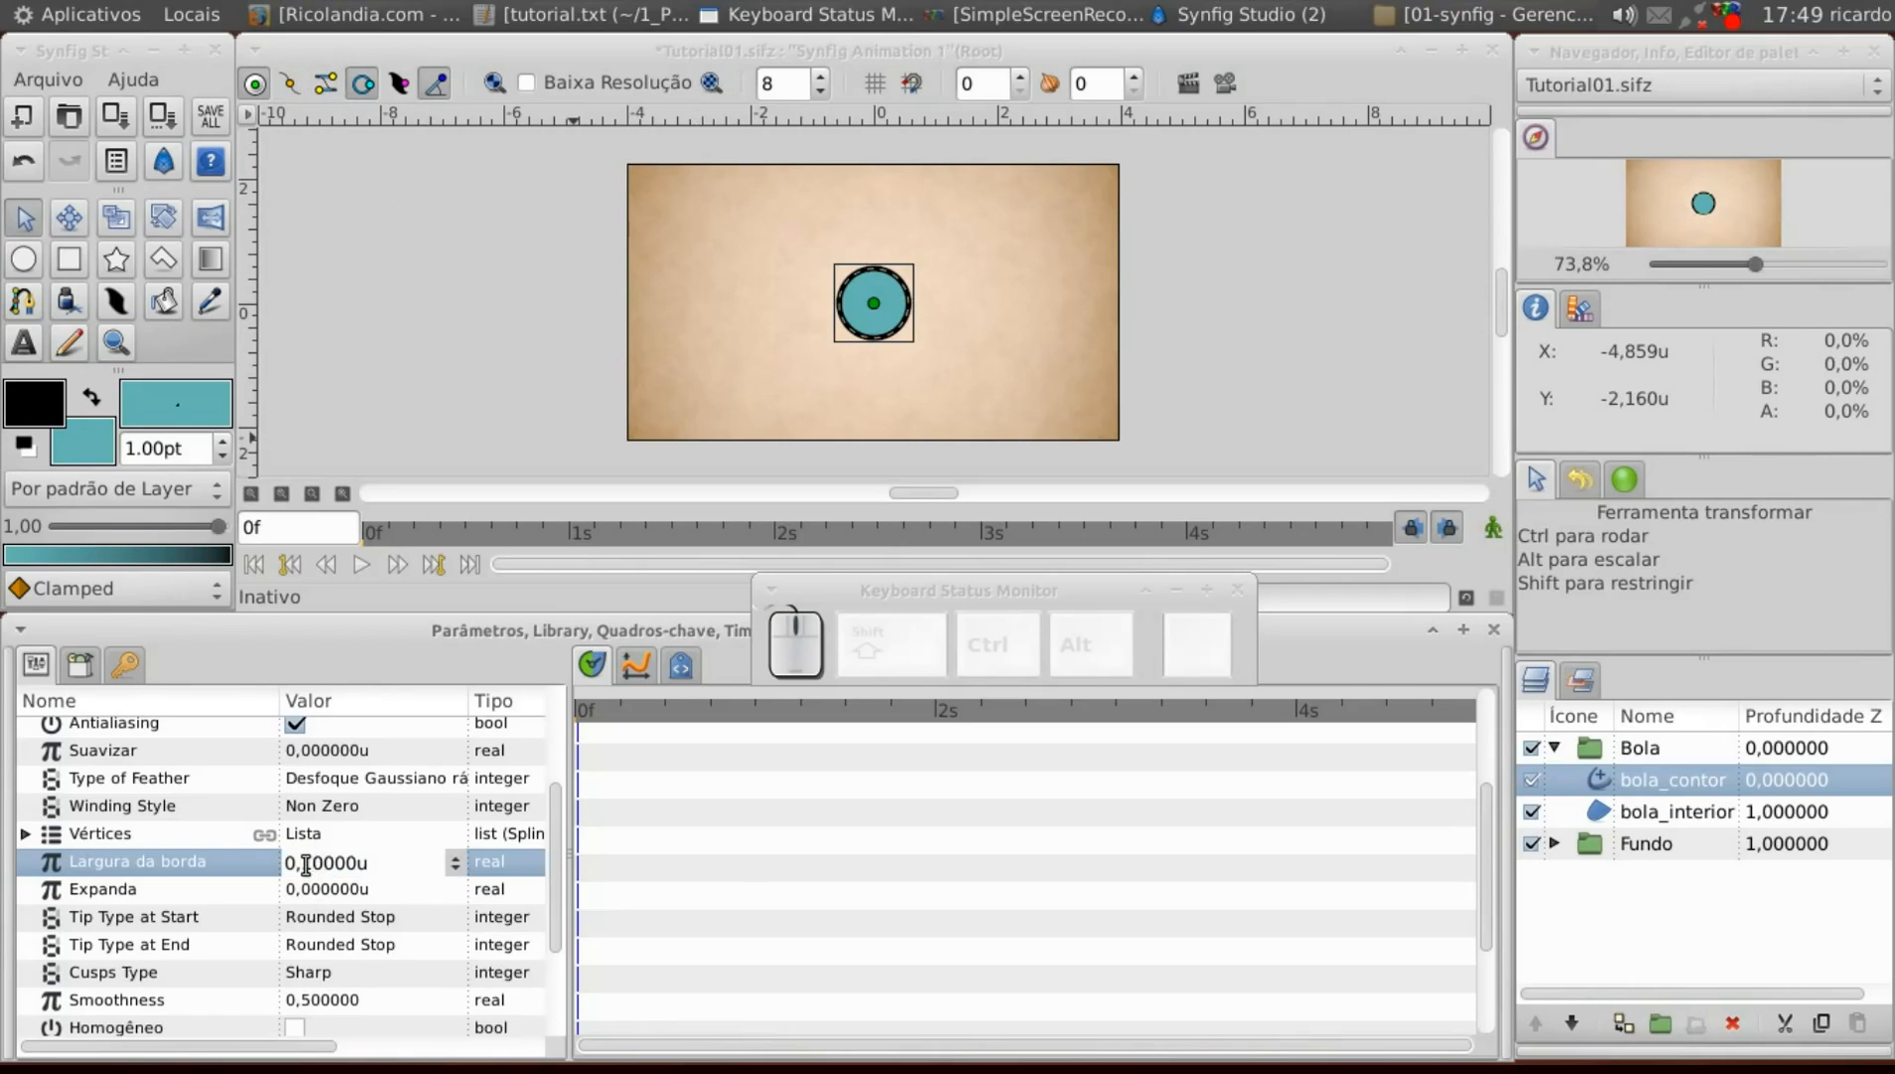
key("BackSpace")
type("2")
key("Return")
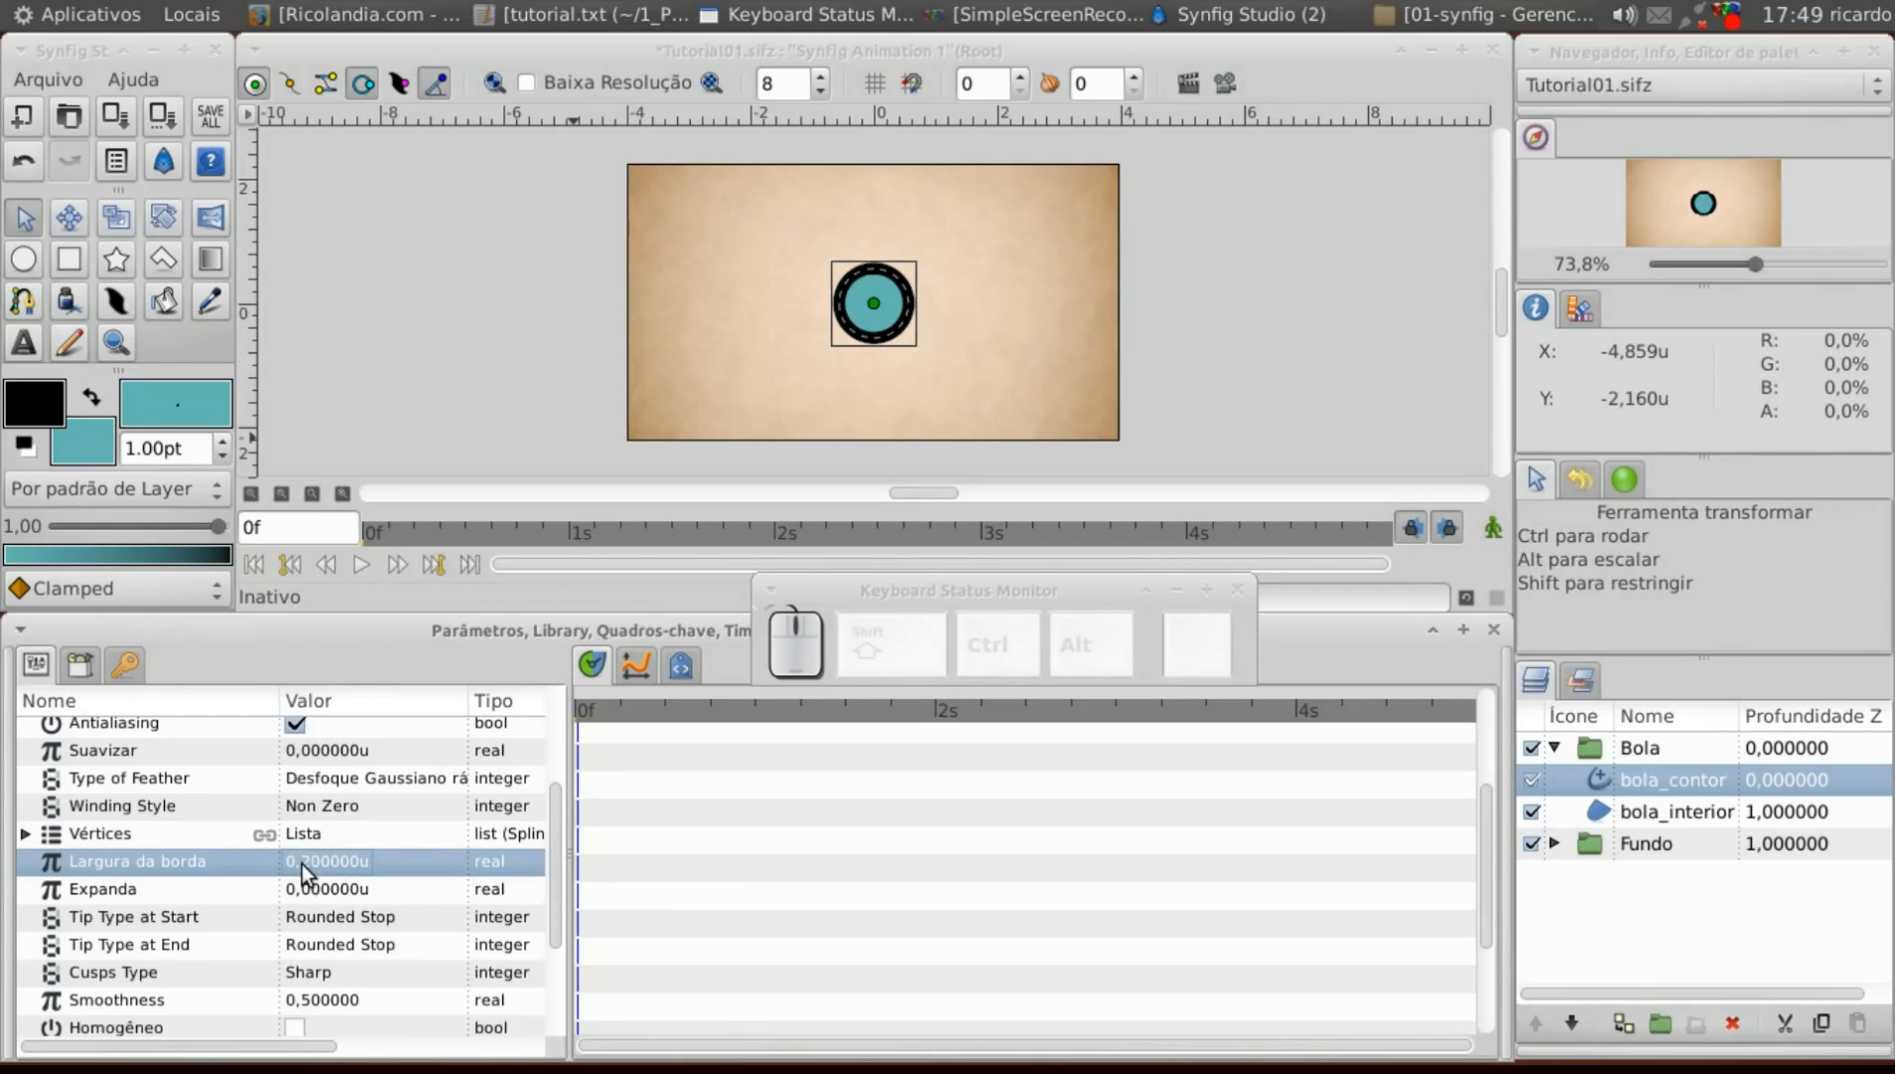
Set the Largura da borda of the bola_contor layer to 0,05u.
left_click(310, 864)
left_click(305, 862)
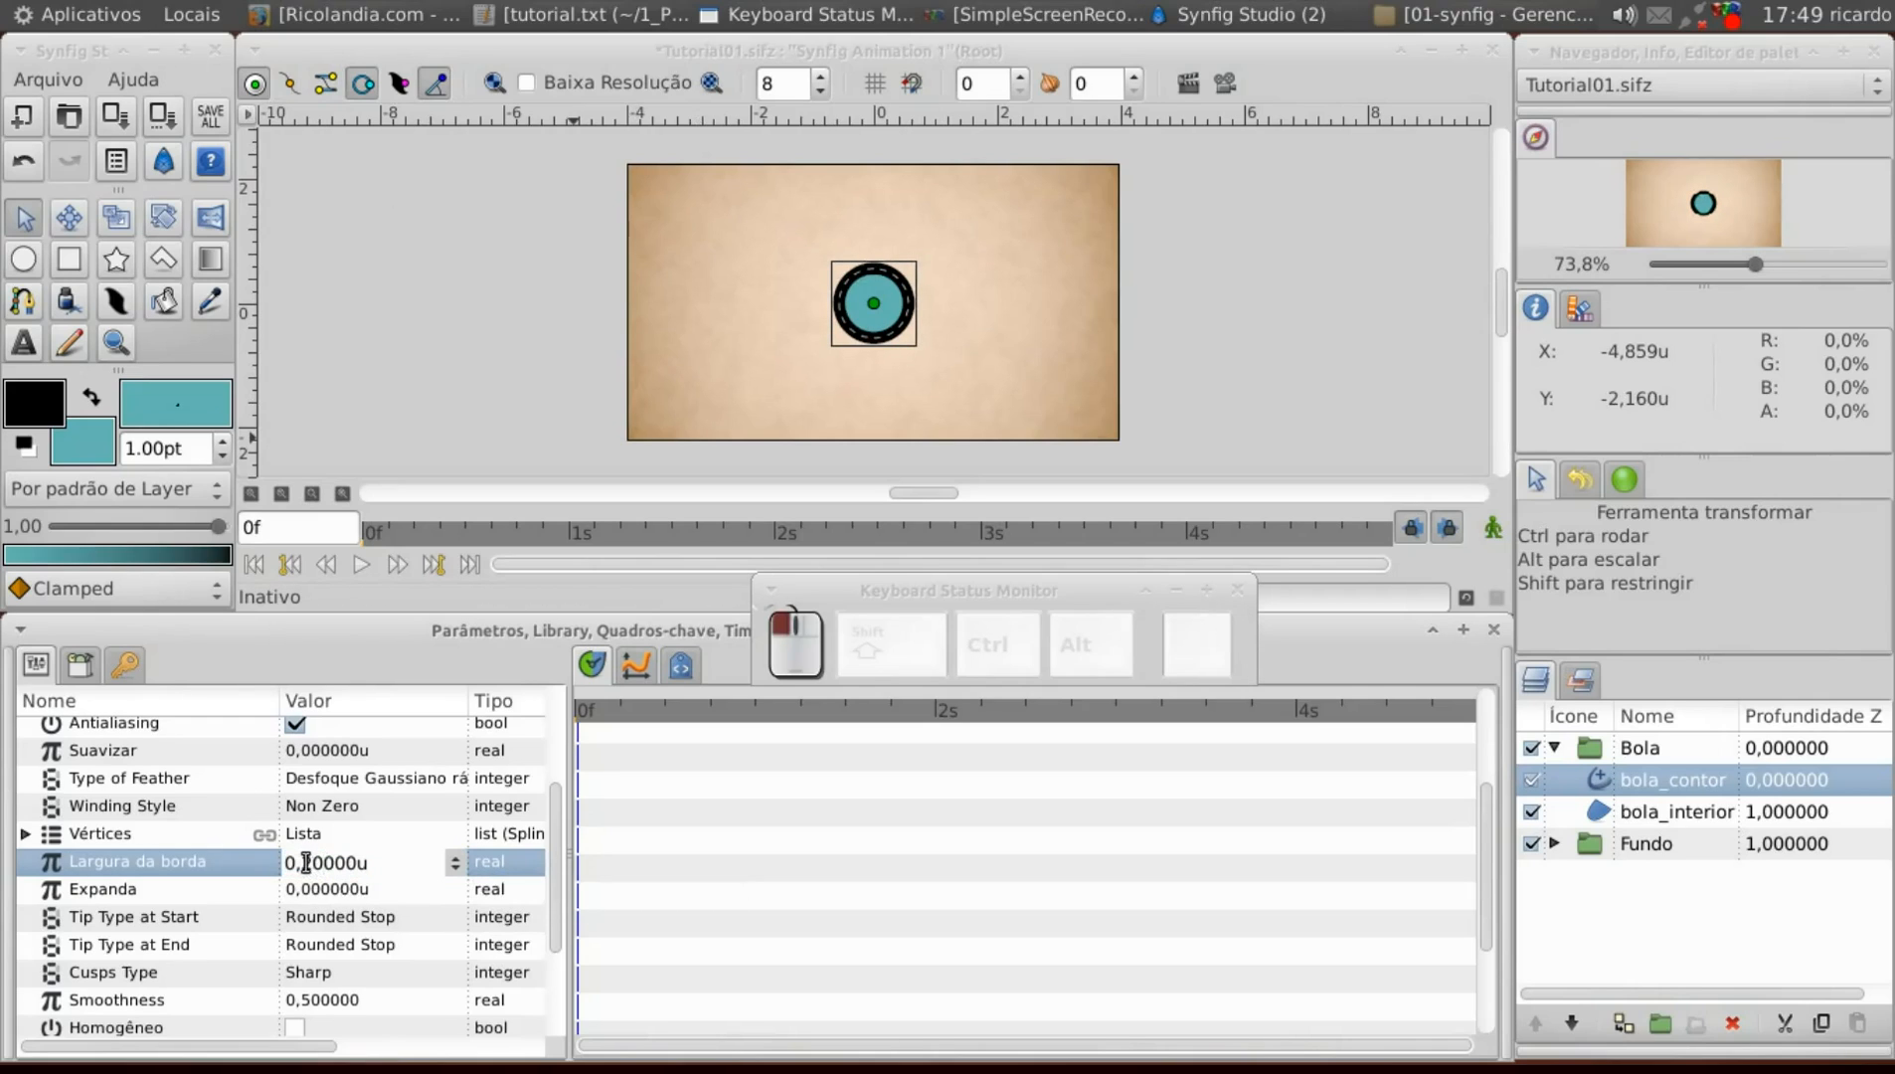
type("05")
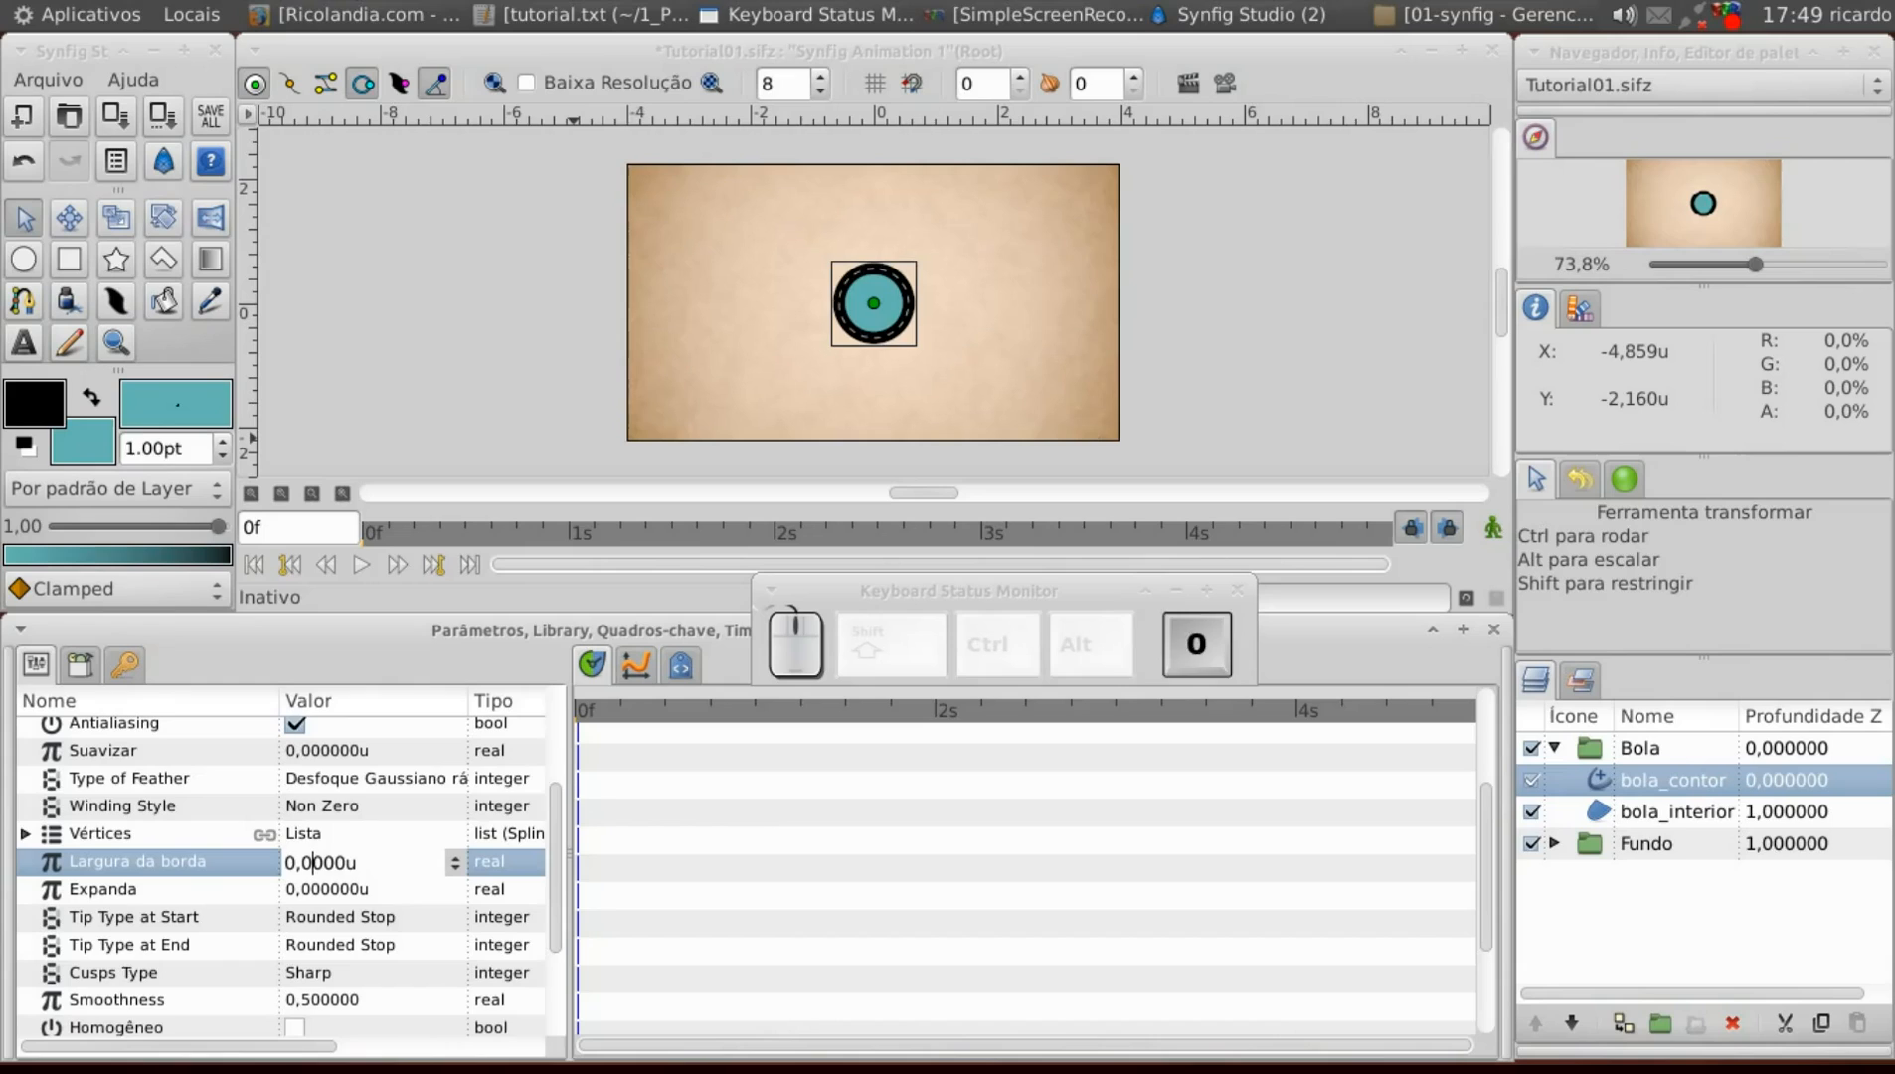
key("Return")
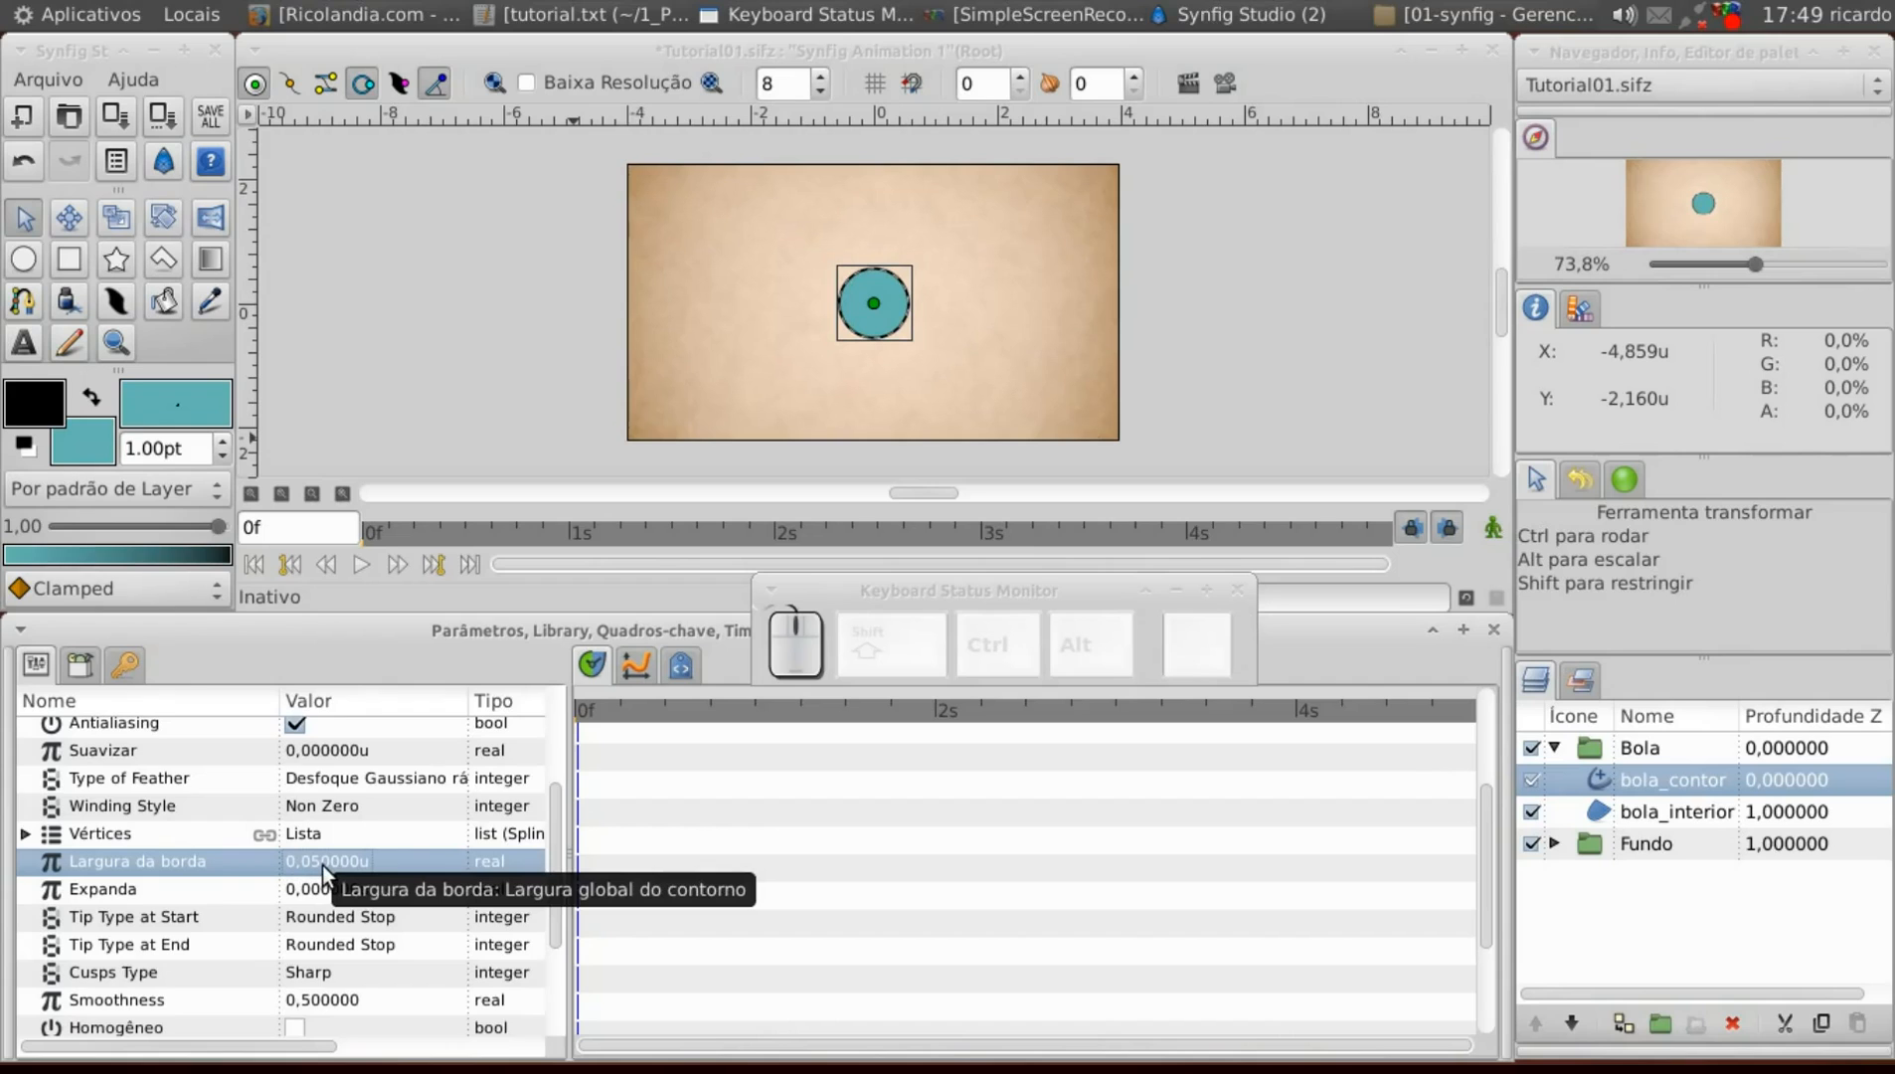
Change the Cor of bola_contor from black to teal with green and blue at about 66,7.
left_click_drag(555, 865, 563, 768)
left_click(358, 815)
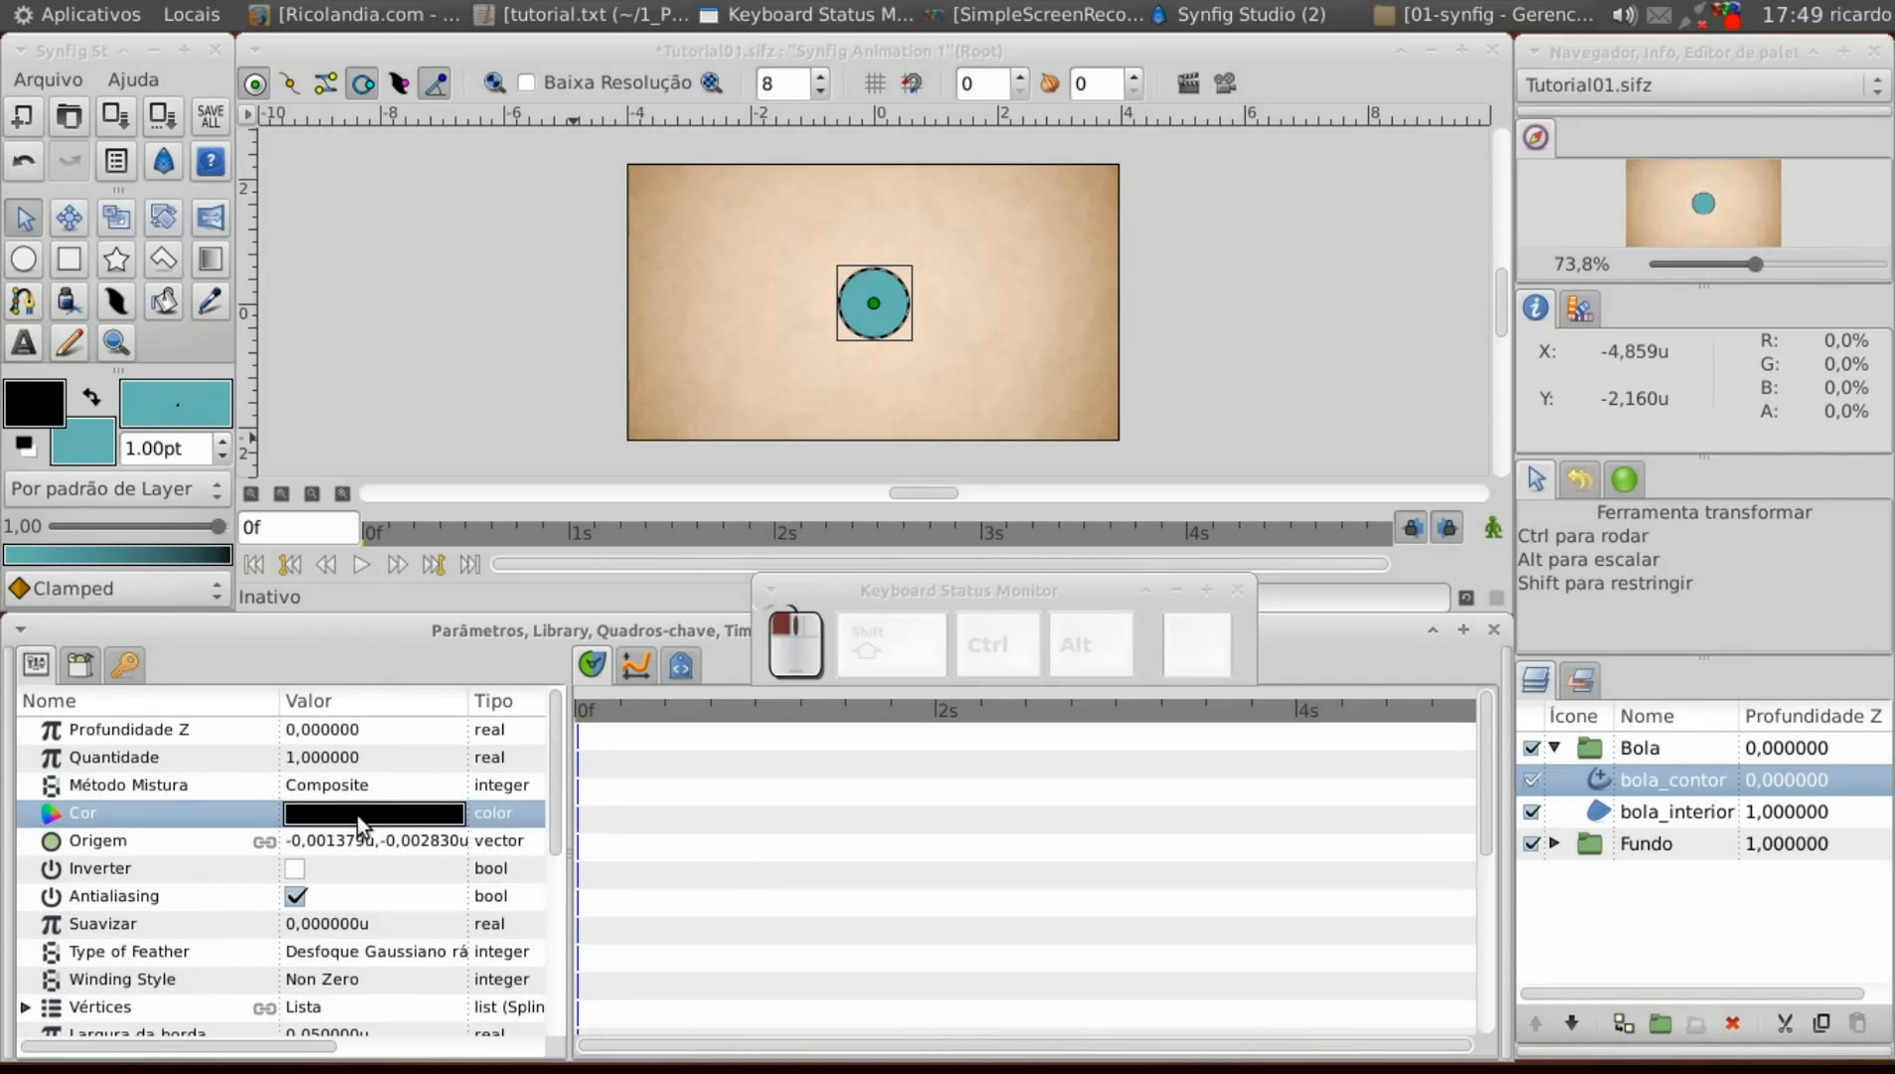
double_click(357, 815)
left_click_drag(142, 225, 161, 190)
left_click(304, 362)
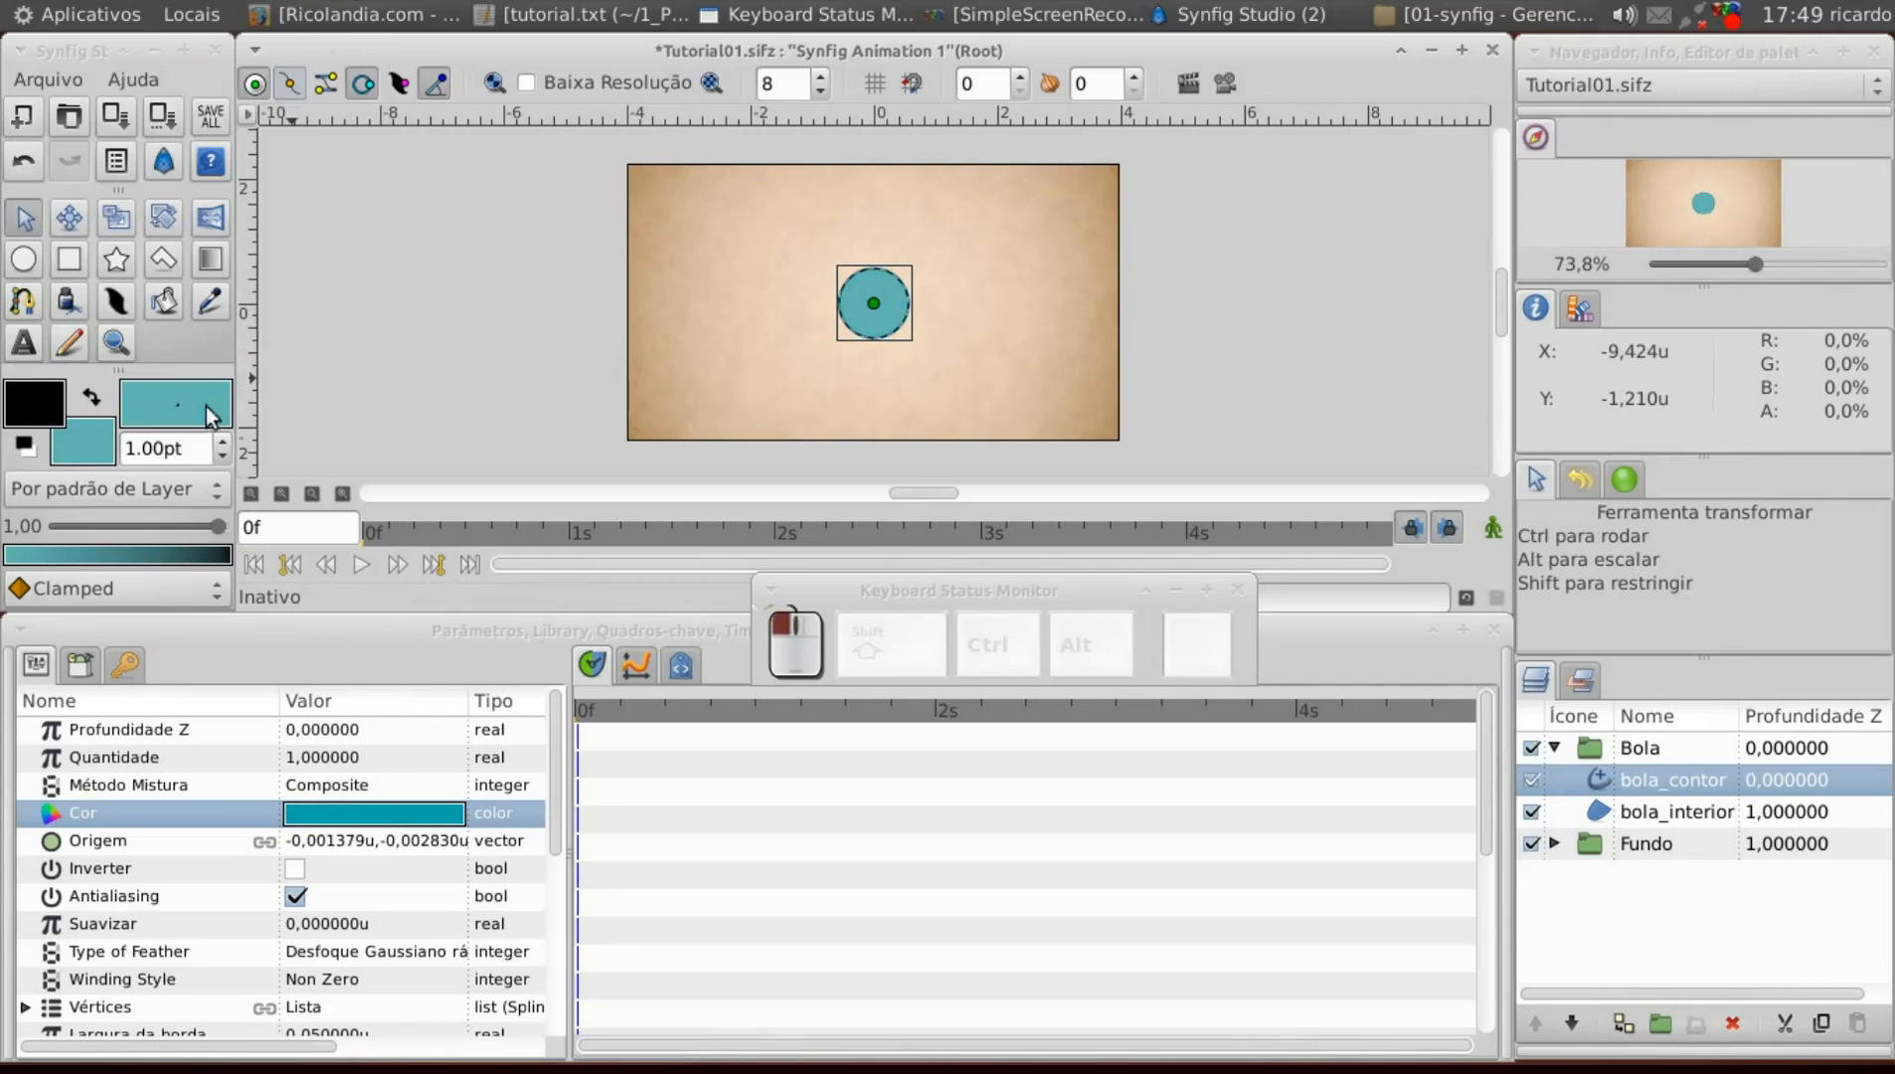
Turn the outline colour of bola_contor into a darker blue by lowering its green component to about 43,9.
left_click(116, 343)
left_click_drag(832, 269, 921, 358)
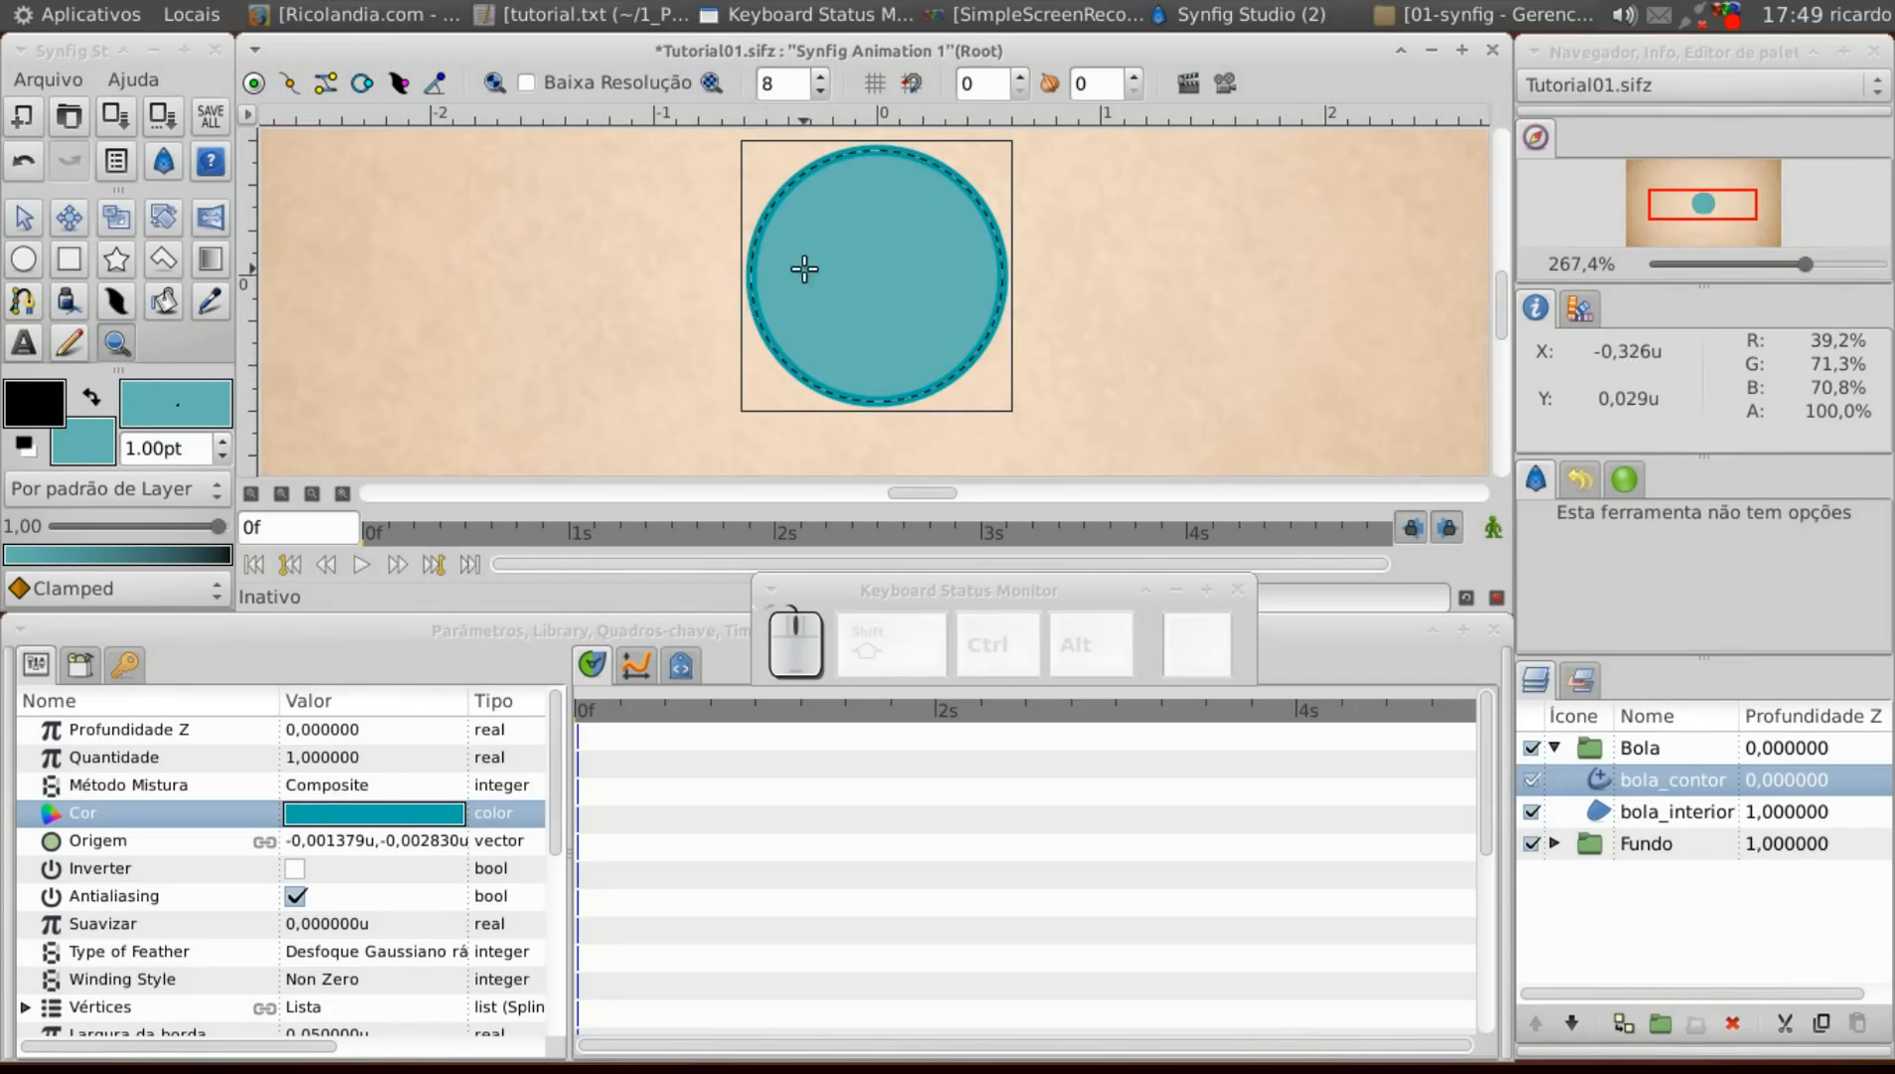
double_click(368, 815)
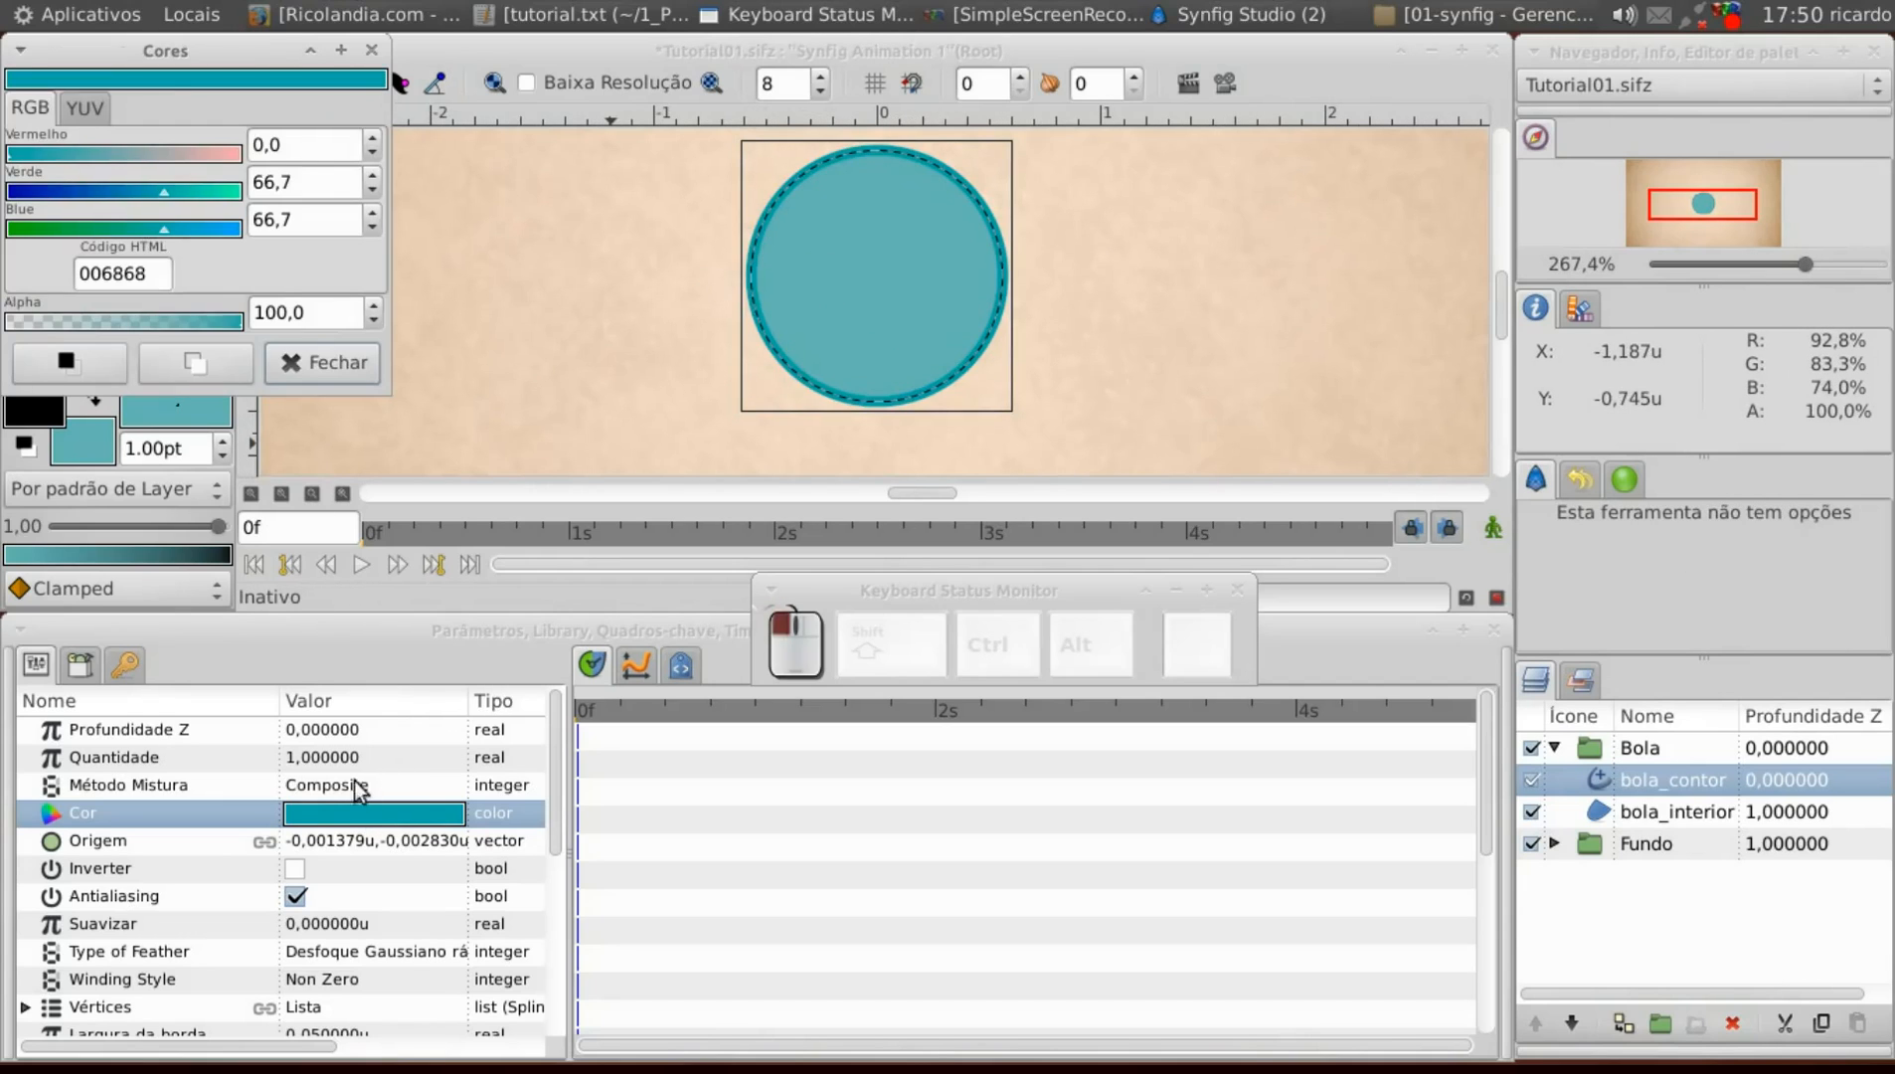
left_click_drag(133, 187, 108, 187)
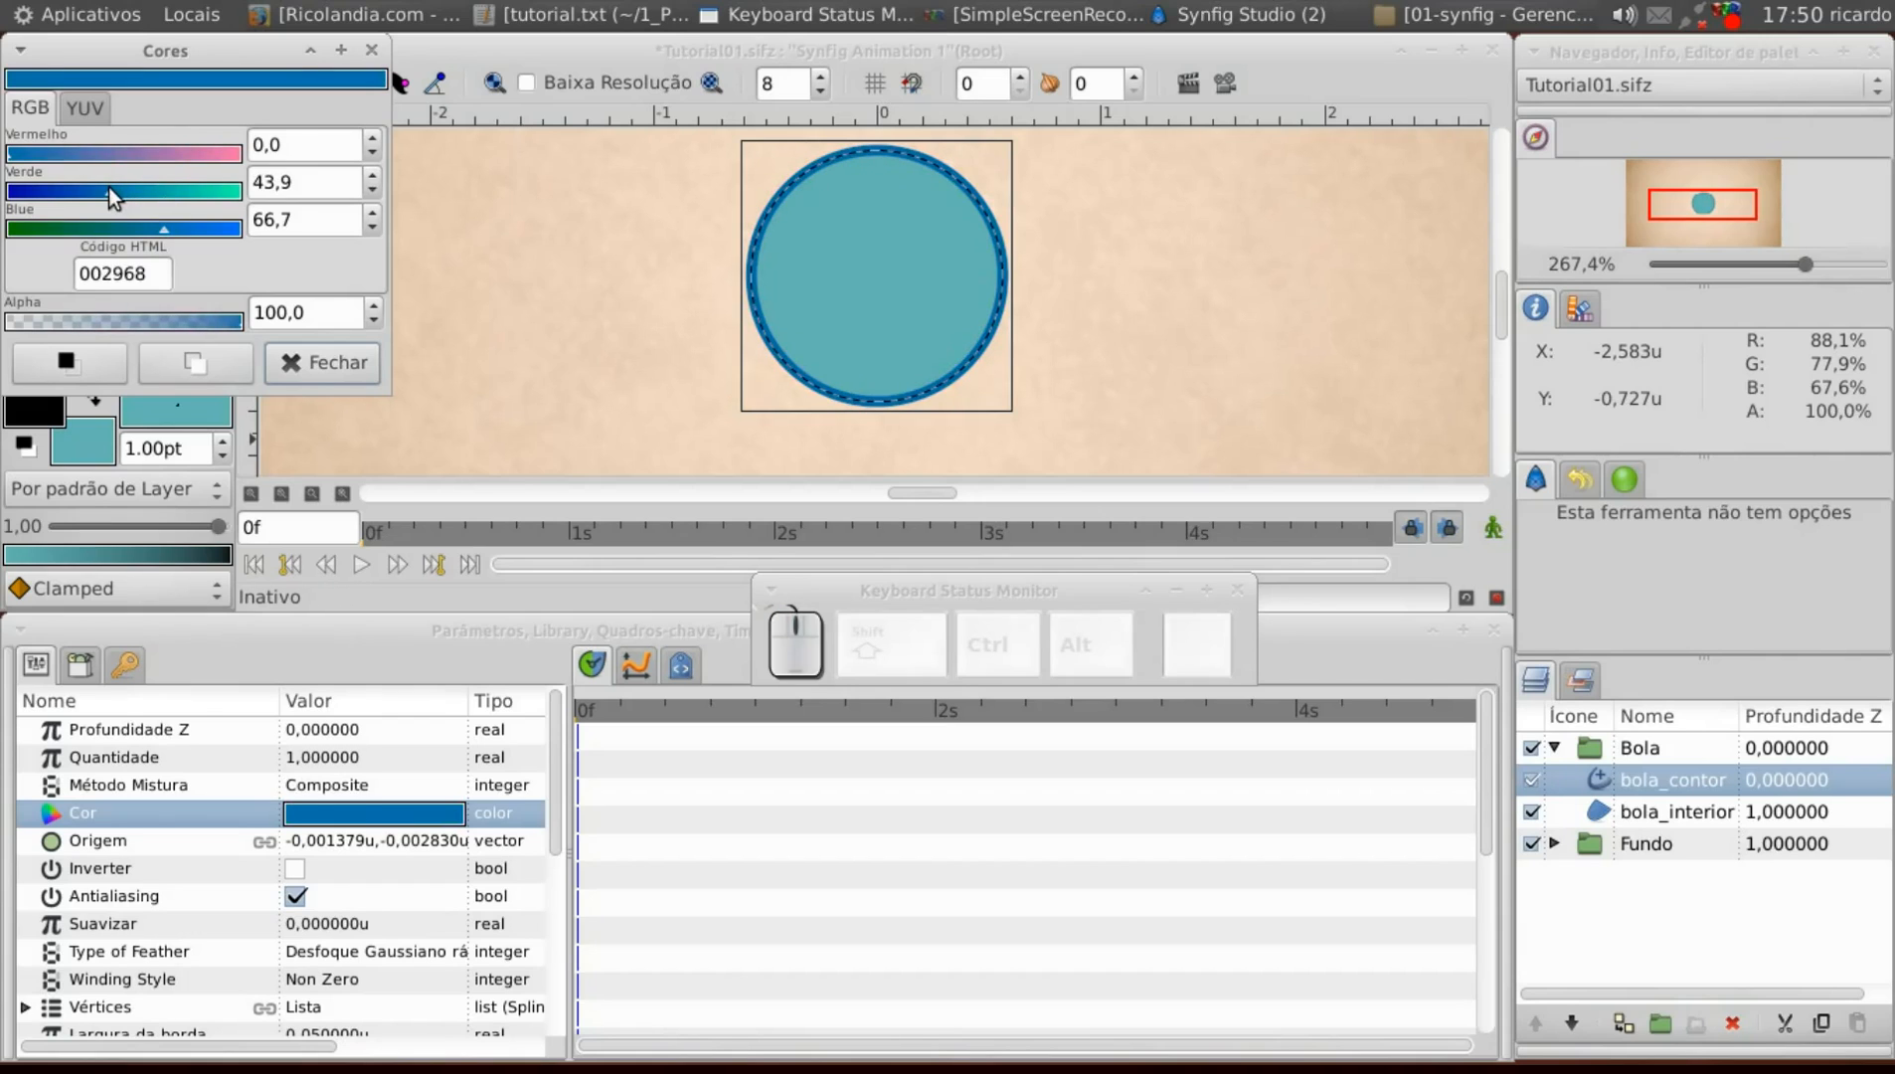
left_click(349, 364)
left_click(24, 217)
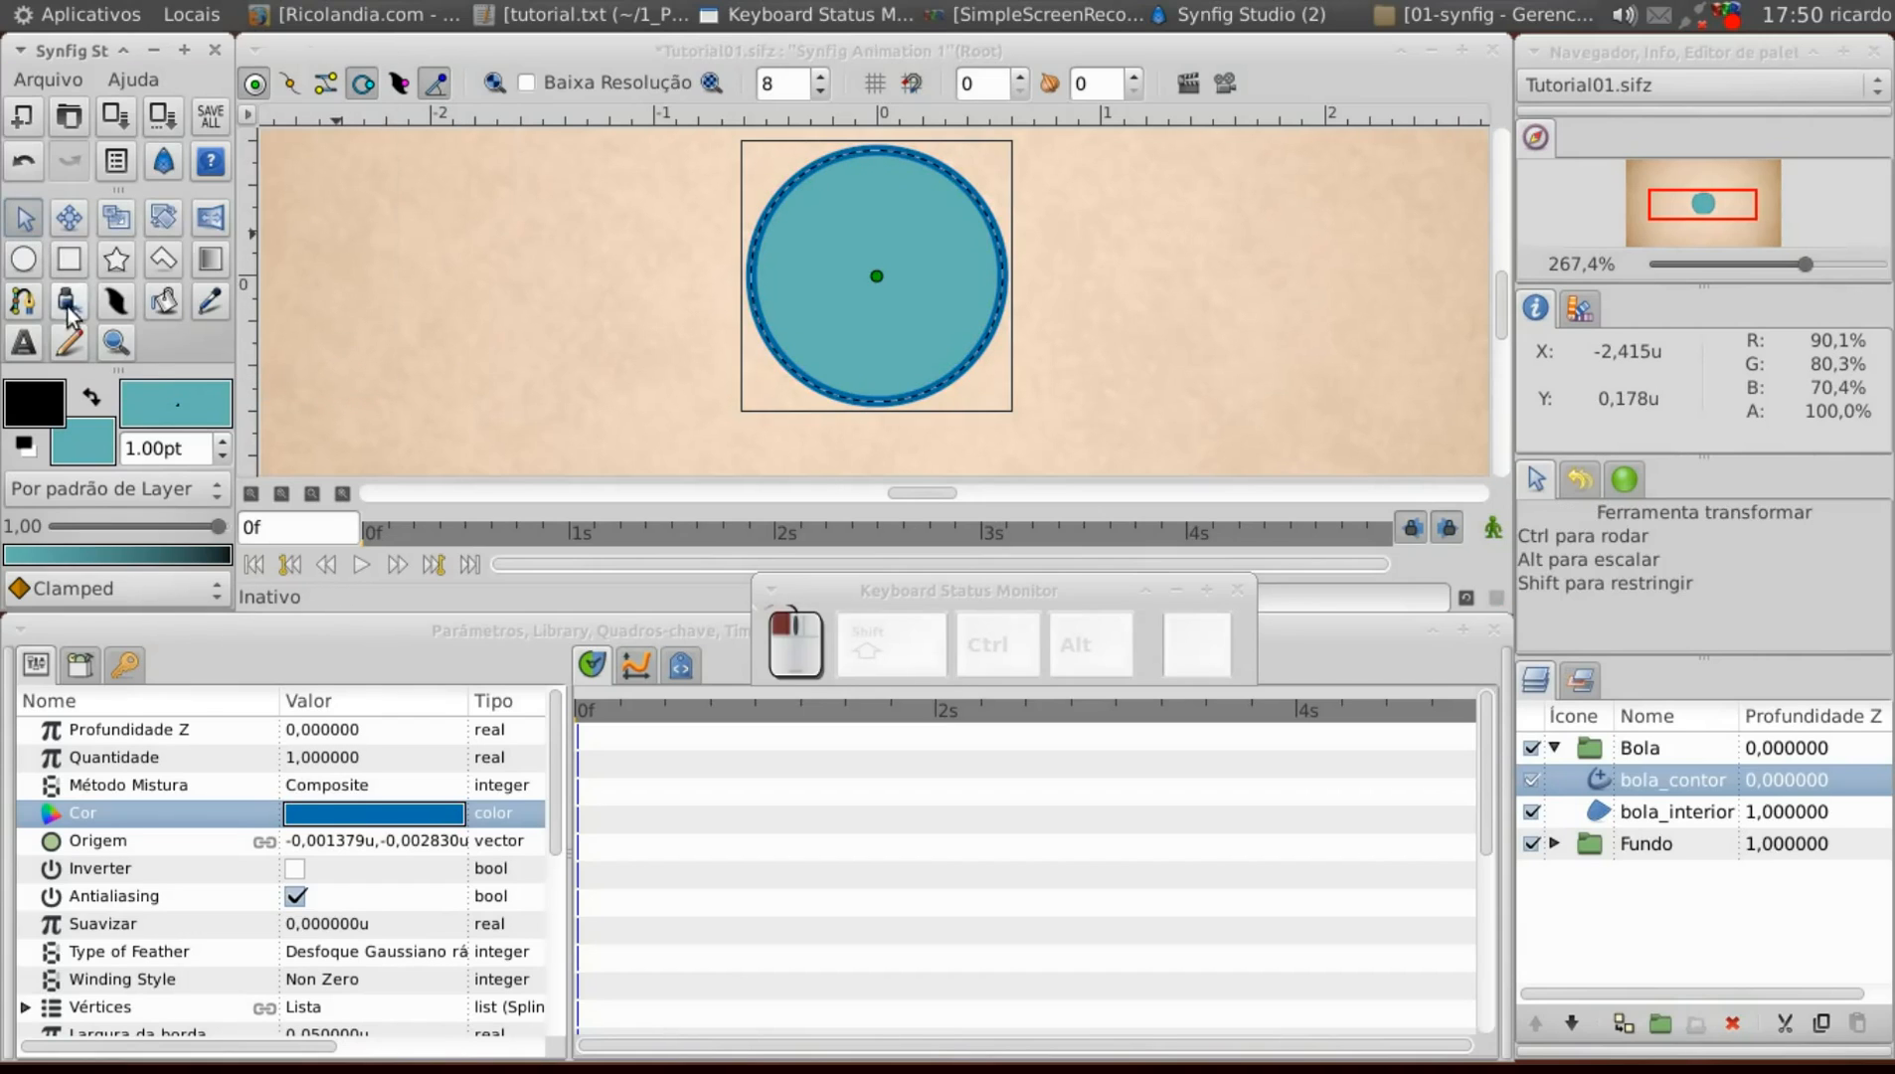
left_click(288, 496)
left_click(249, 491)
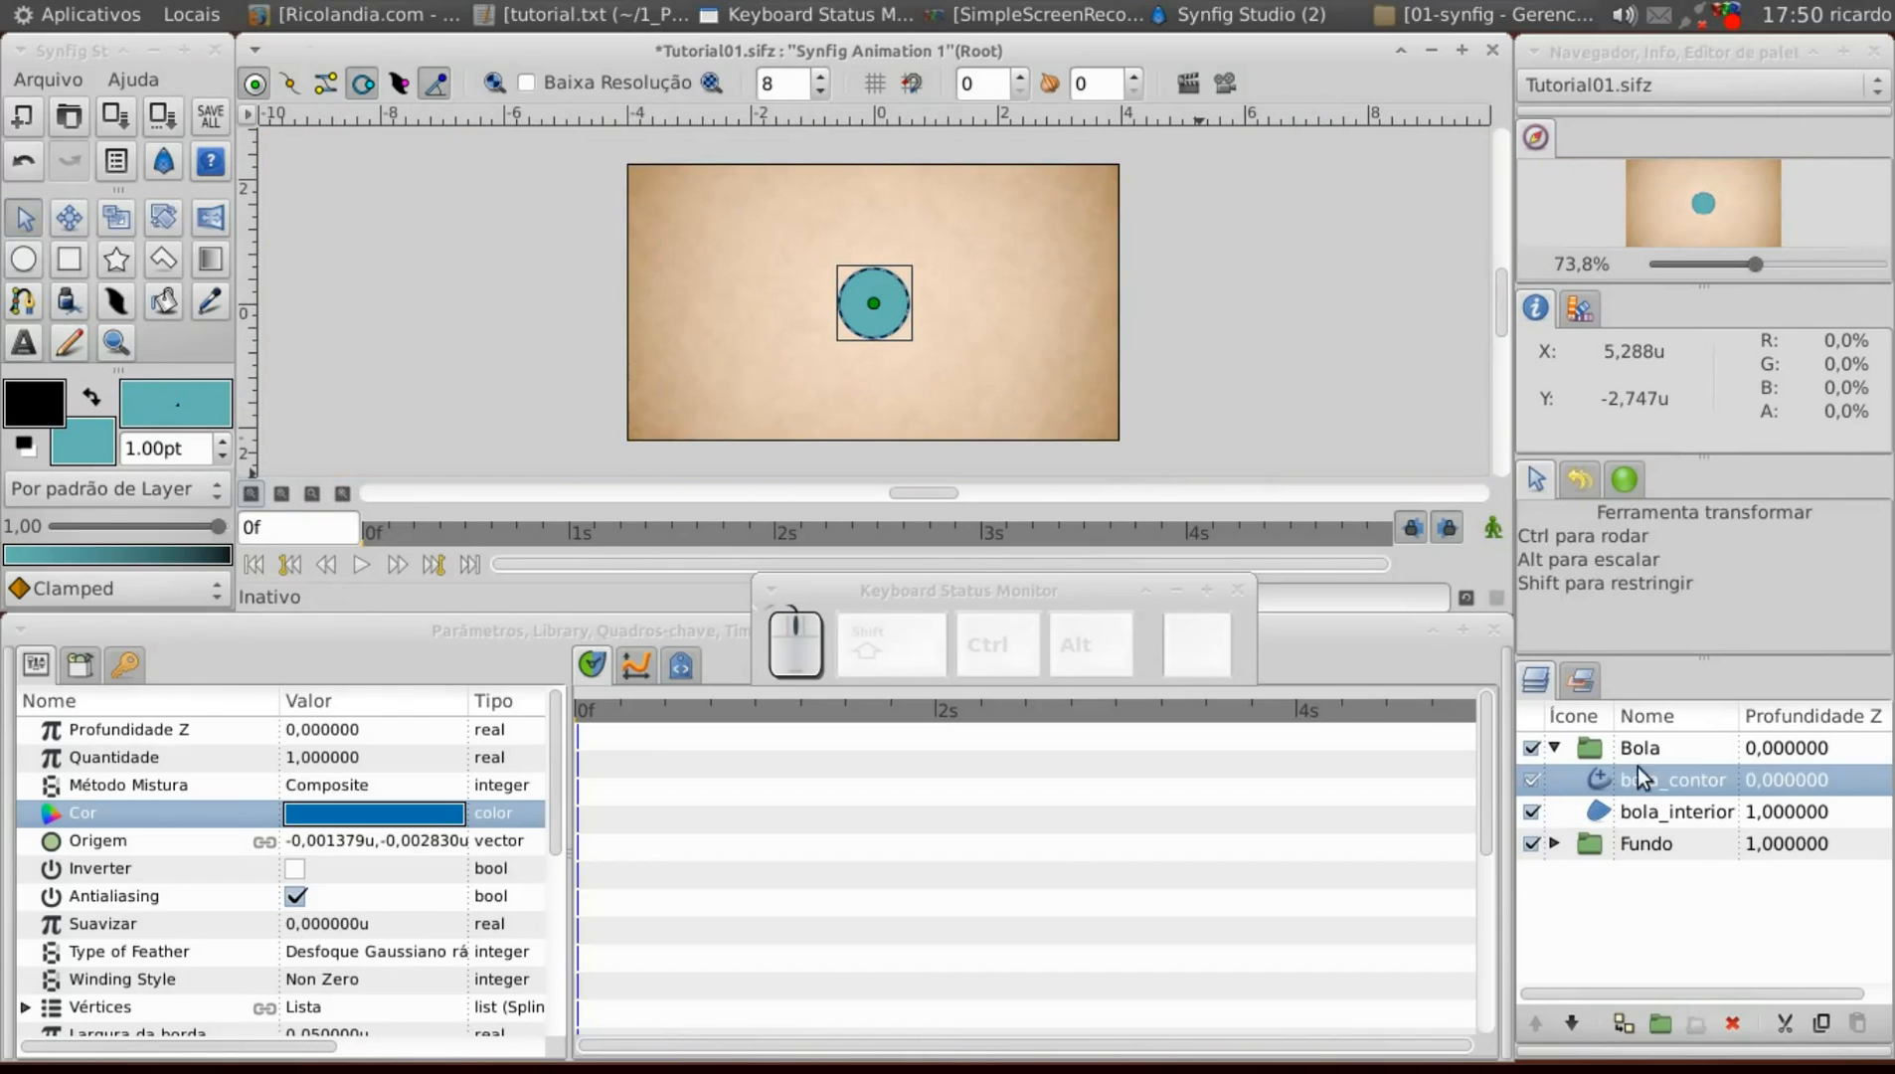
left_click(1554, 746)
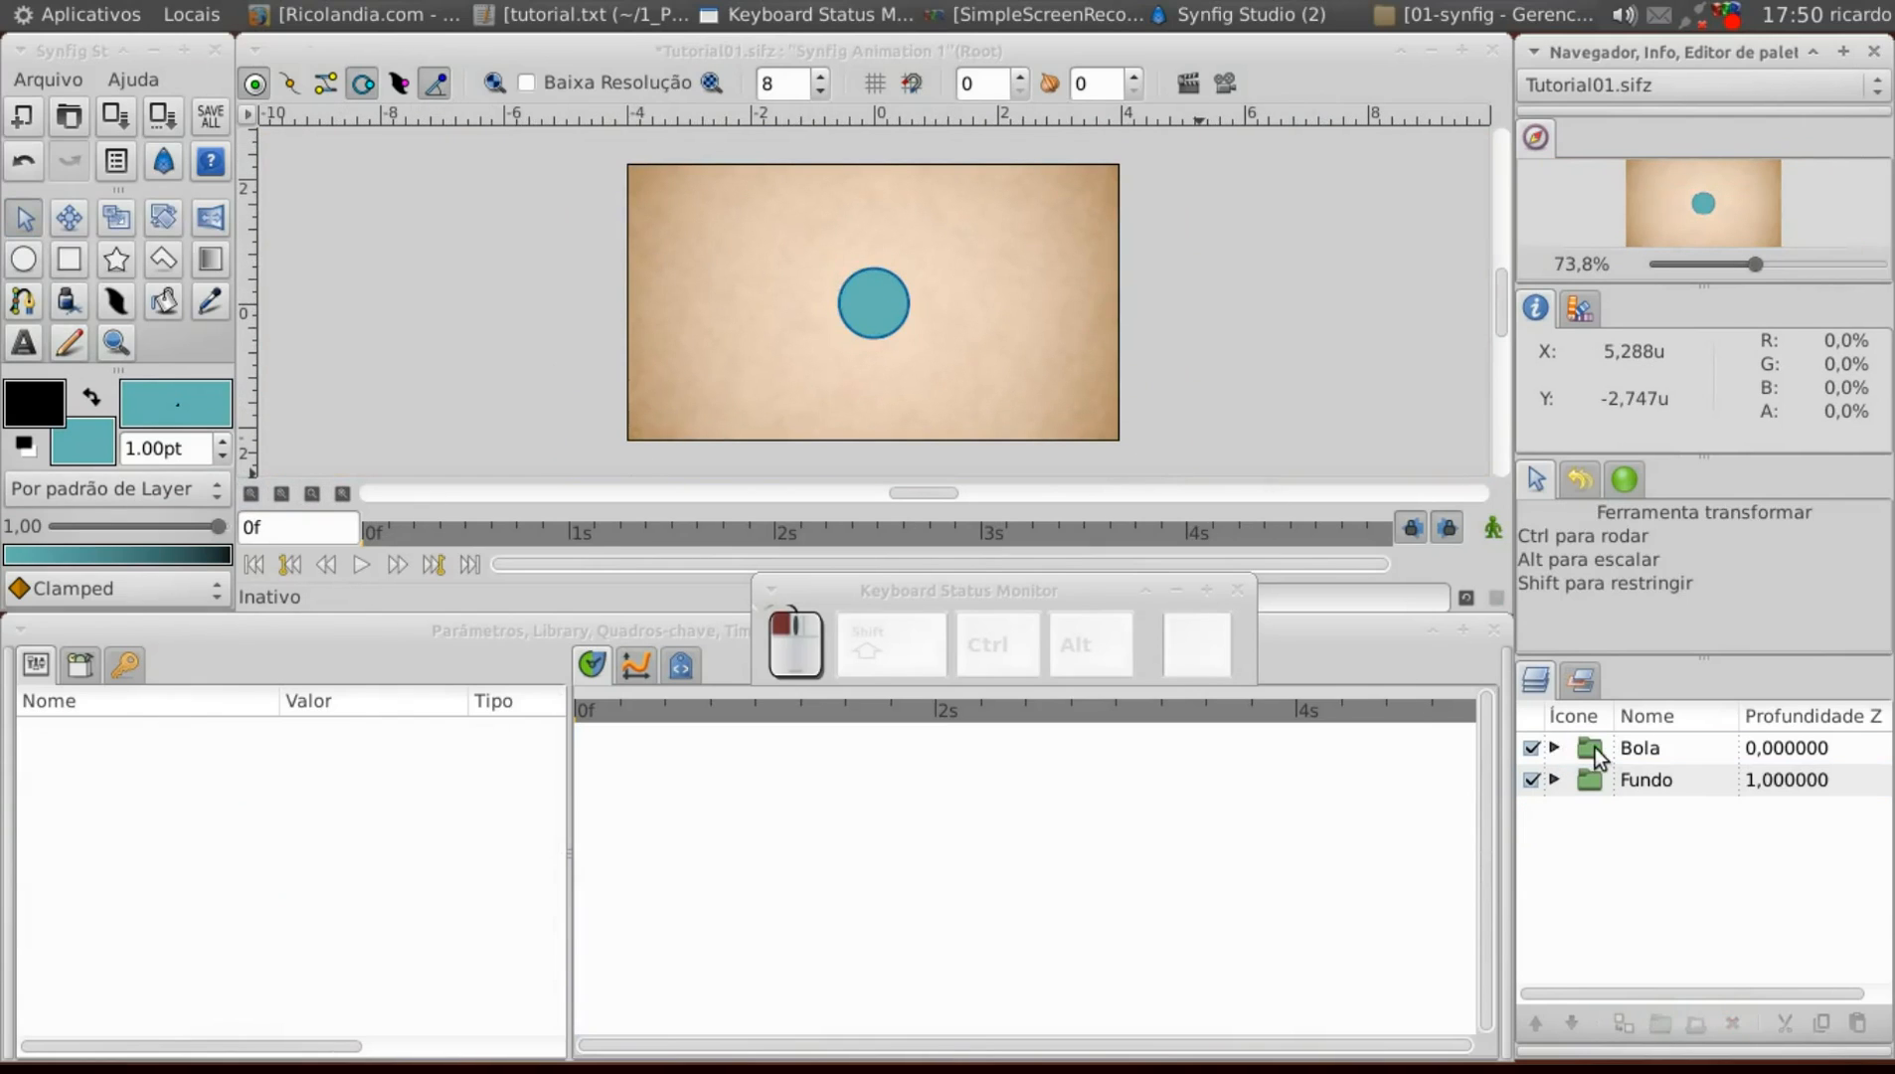
left_click(1594, 748)
left_click(1589, 784)
left_click(1588, 743)
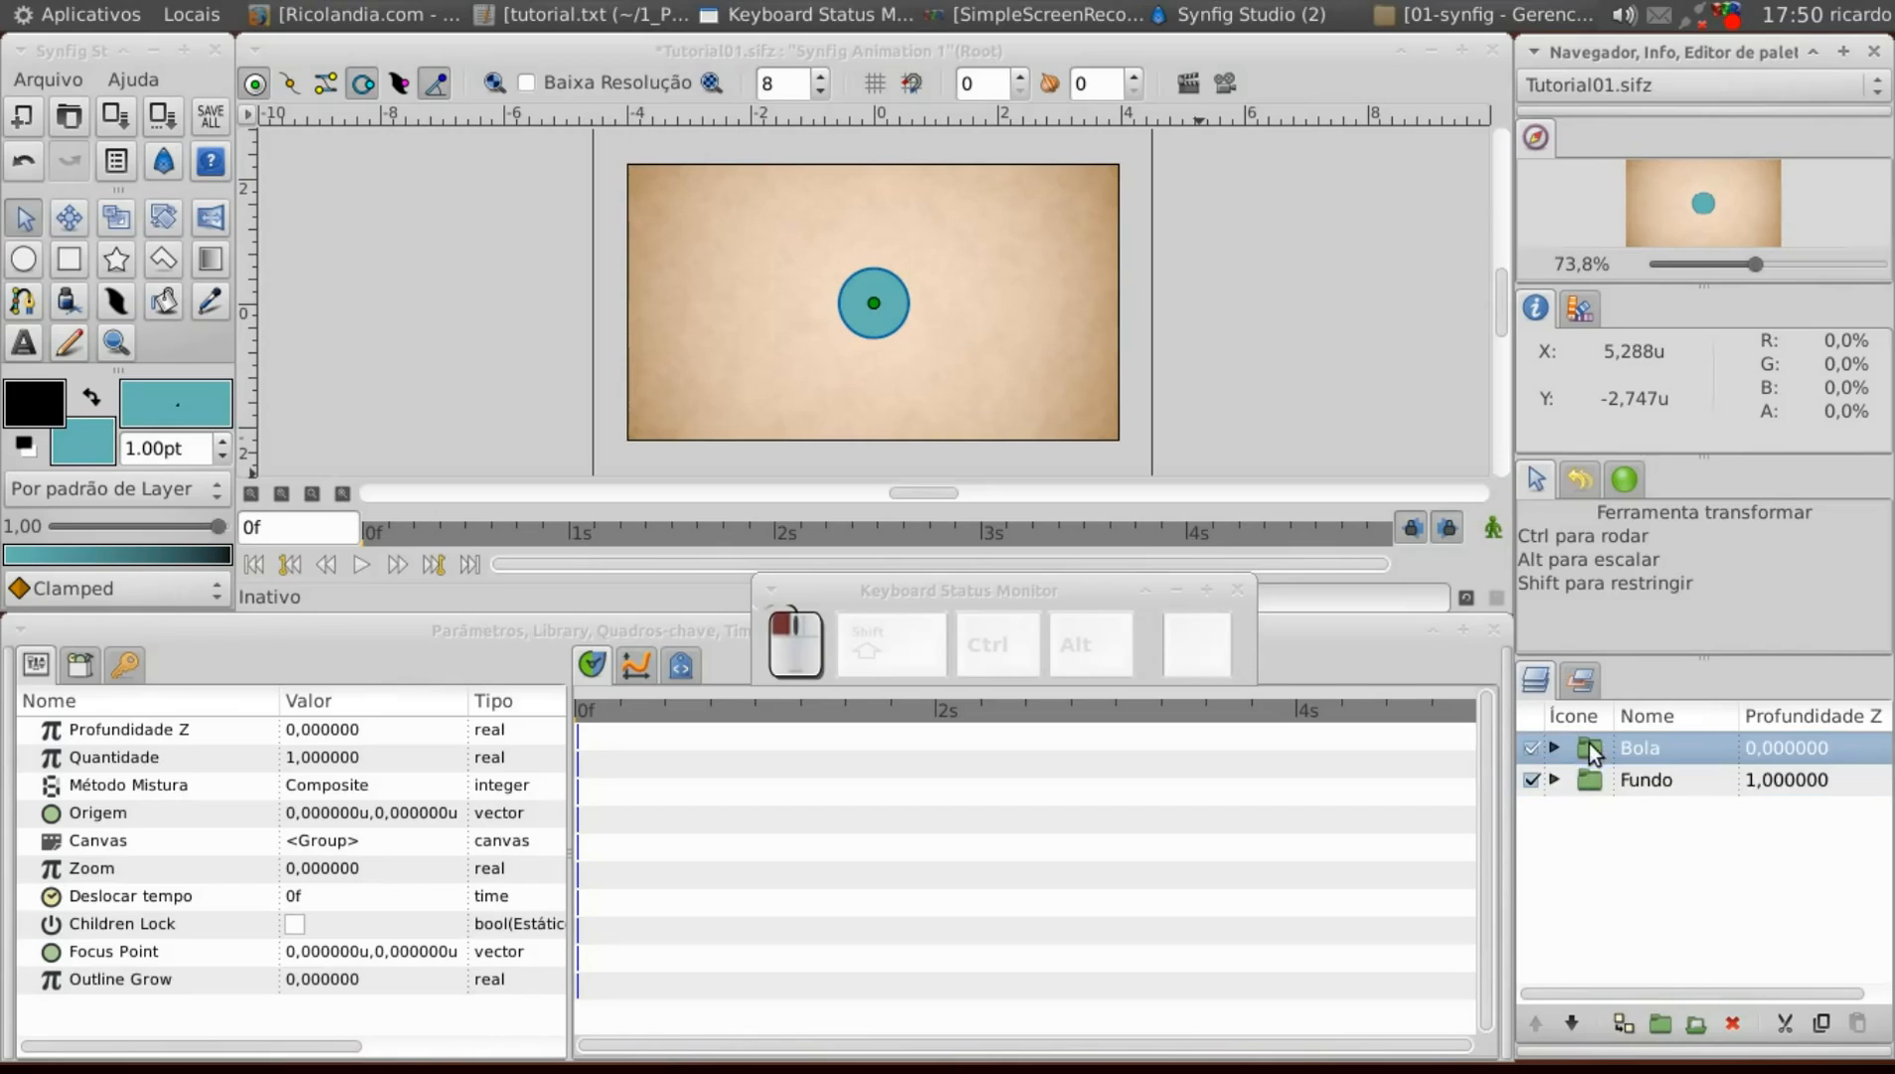
Add a Mover transform layer above bola_contor inside the Bola group.
left_click(1554, 748)
left_click(1599, 786)
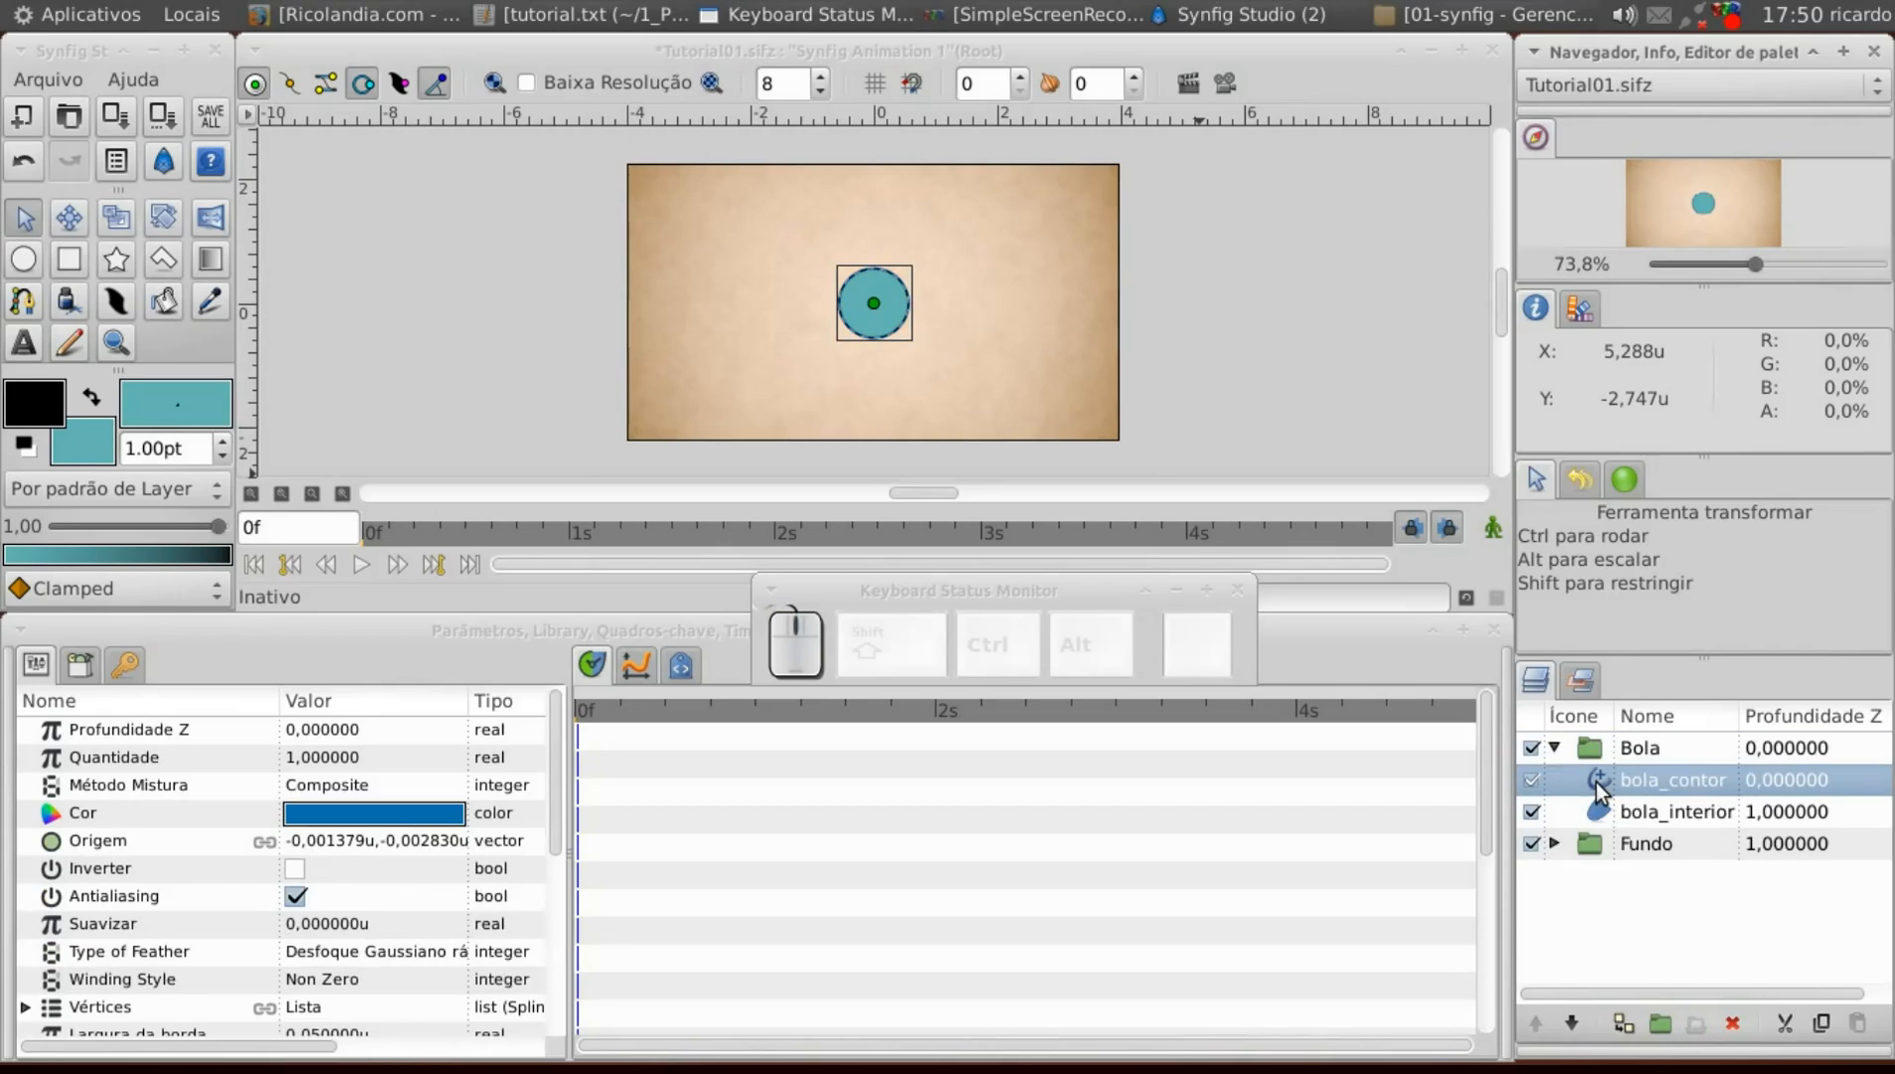
right_click(1601, 790)
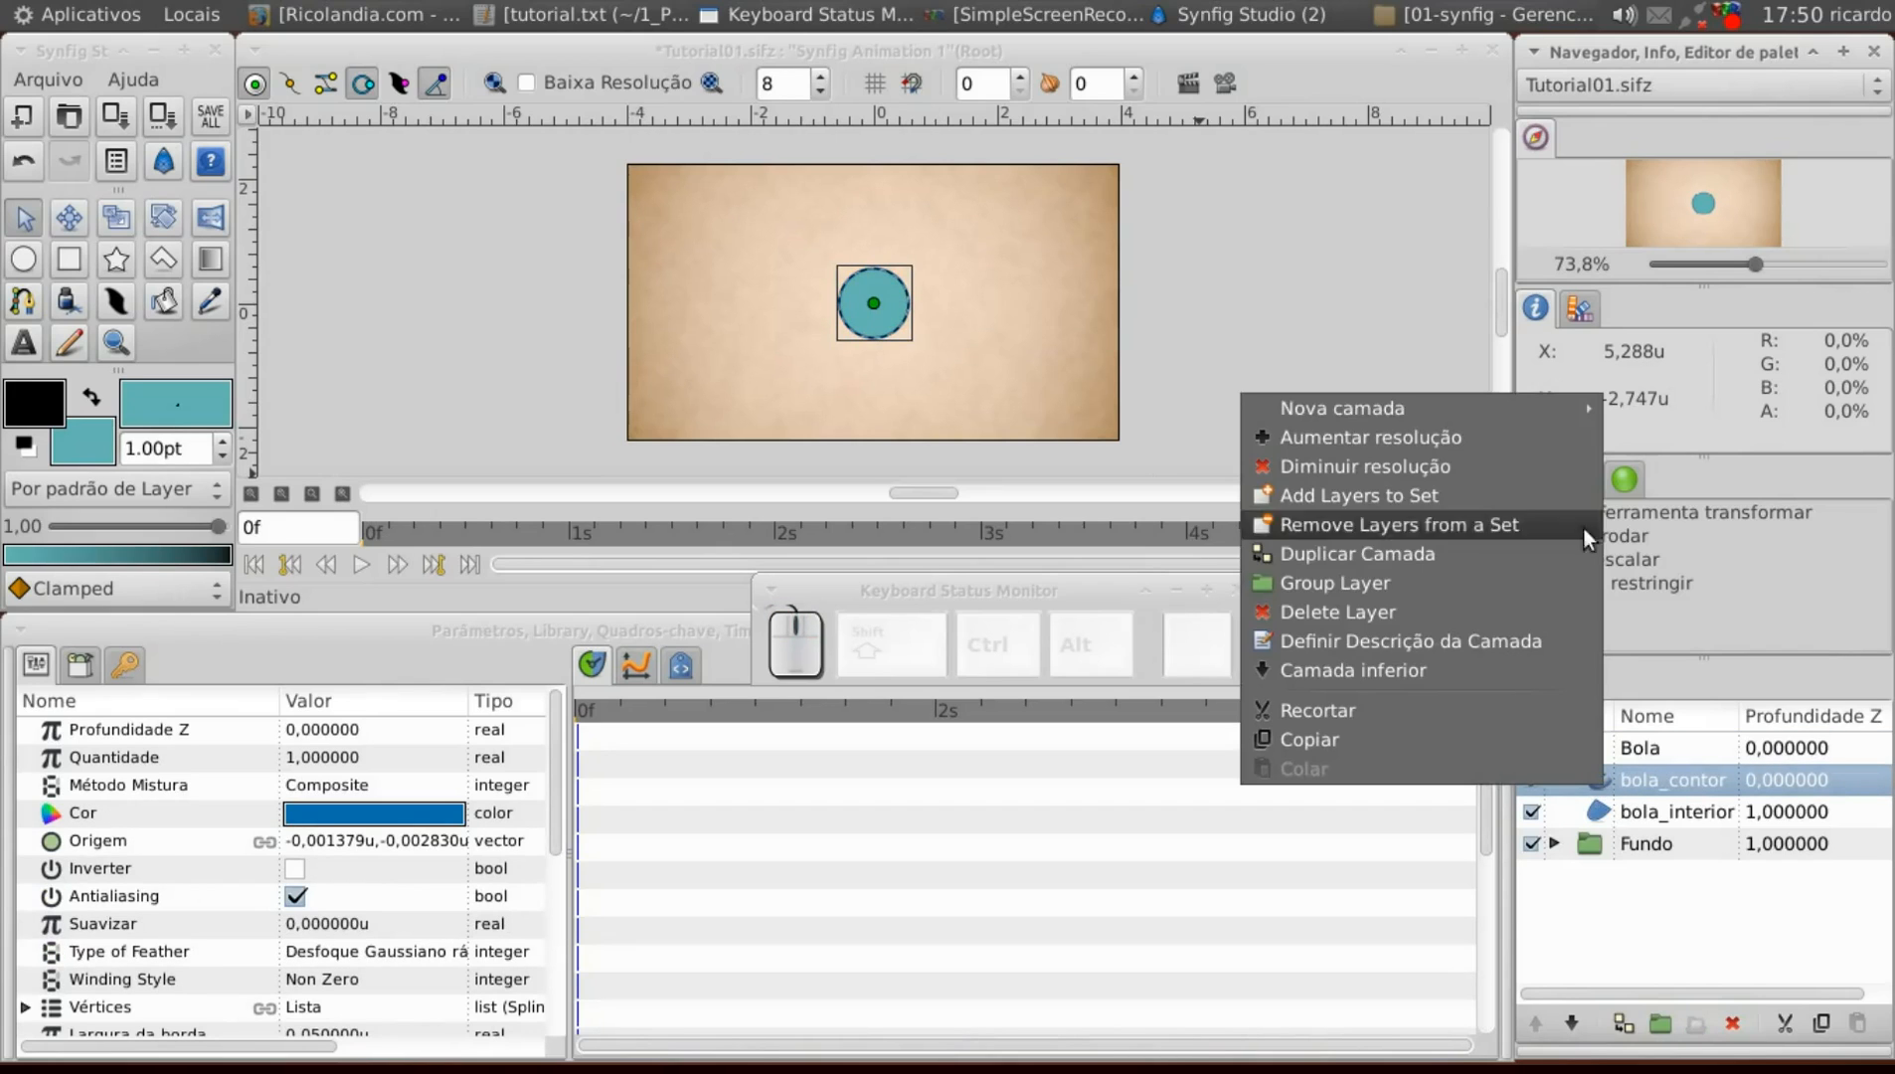
mouse_move(1555, 415)
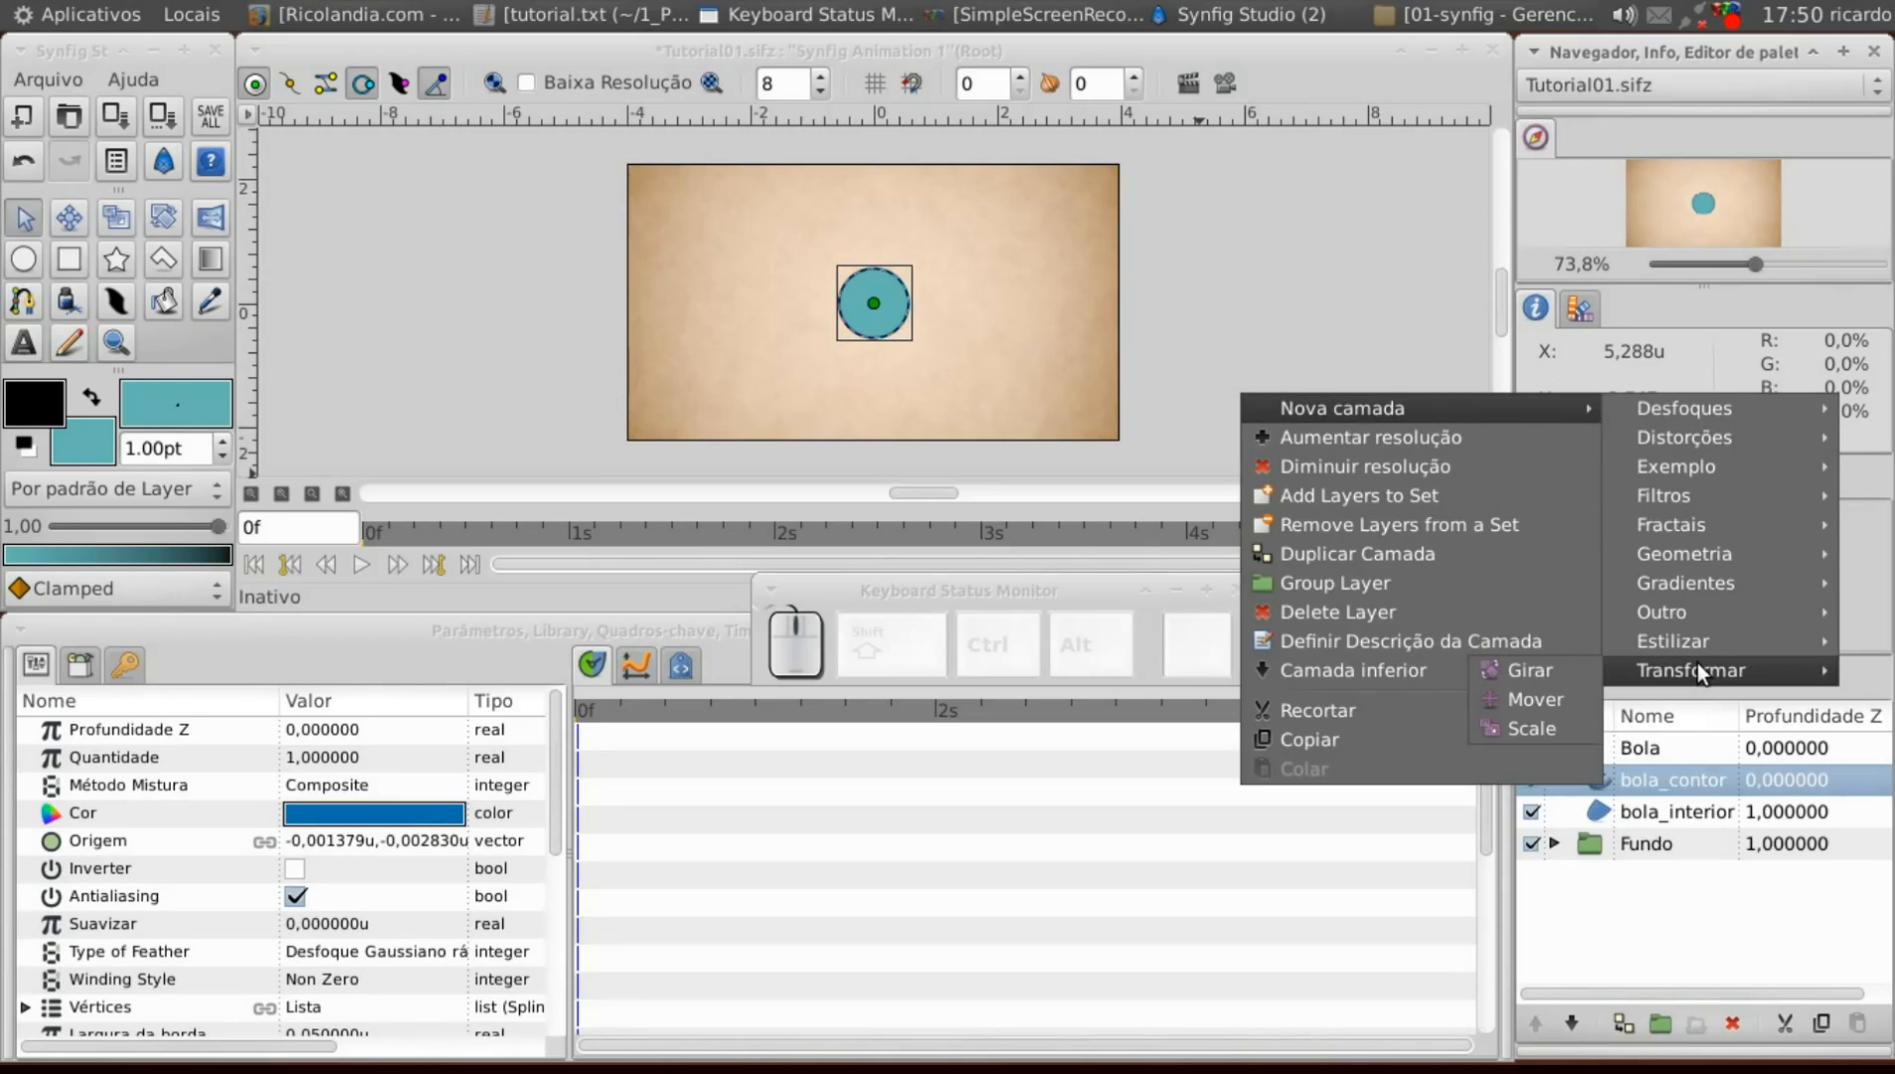
mouse_move(1679, 672)
left_click(1528, 702)
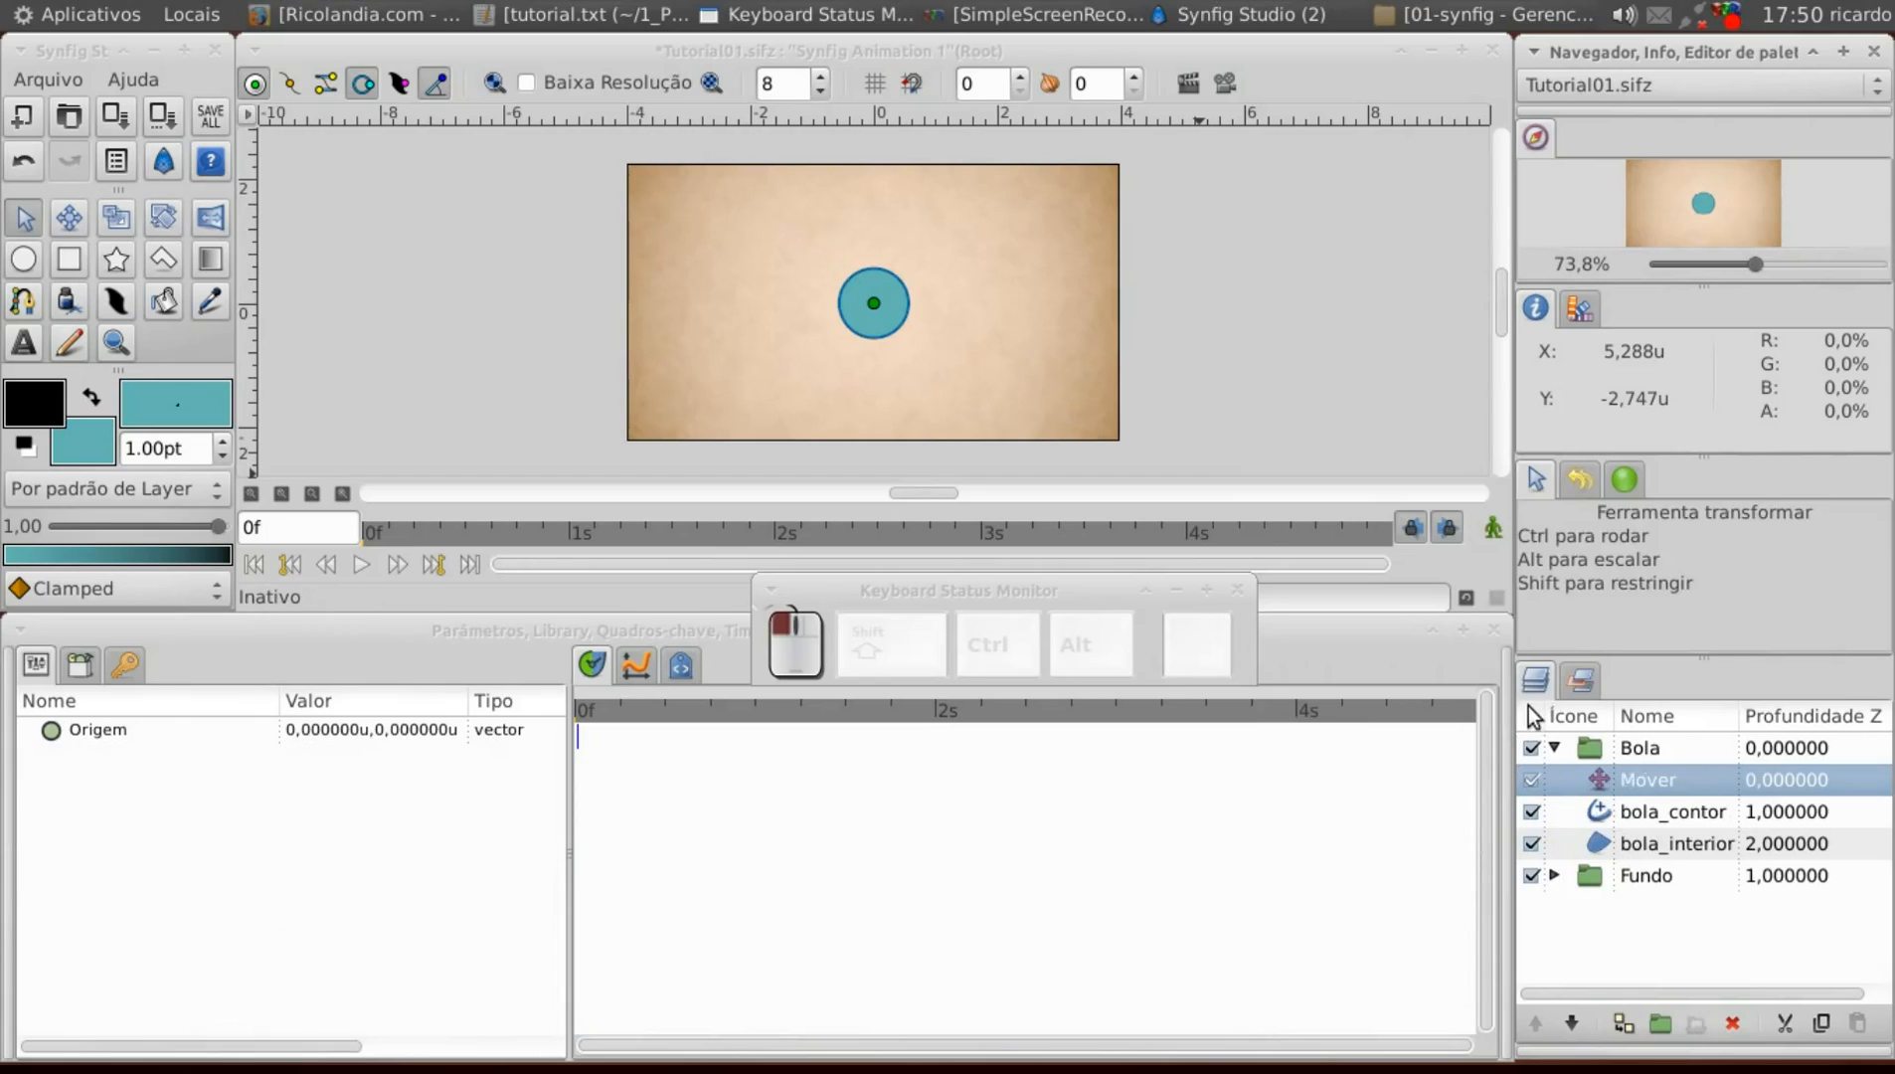
Add a Girar transform layer to the Bola group and place it directly below the Mover layer.
right_click(1603, 777)
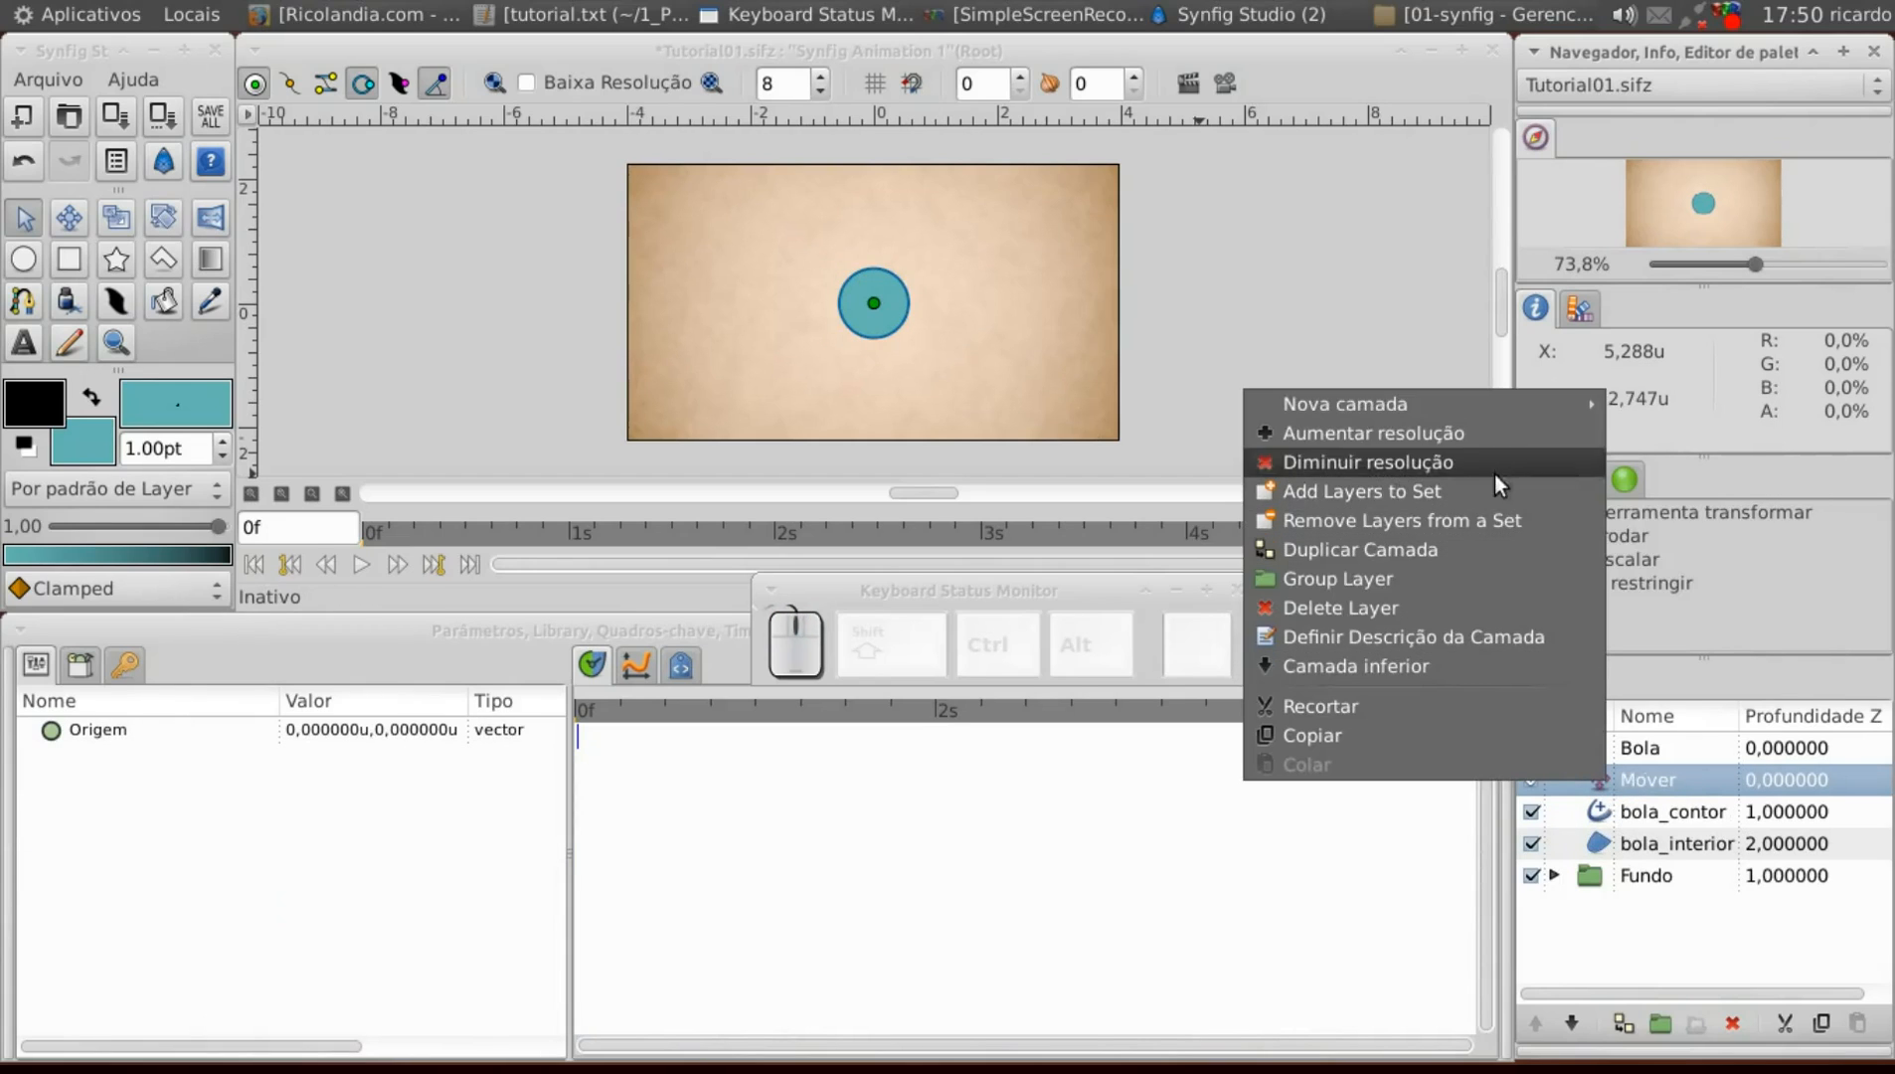
mouse_move(1483, 410)
mouse_move(1696, 668)
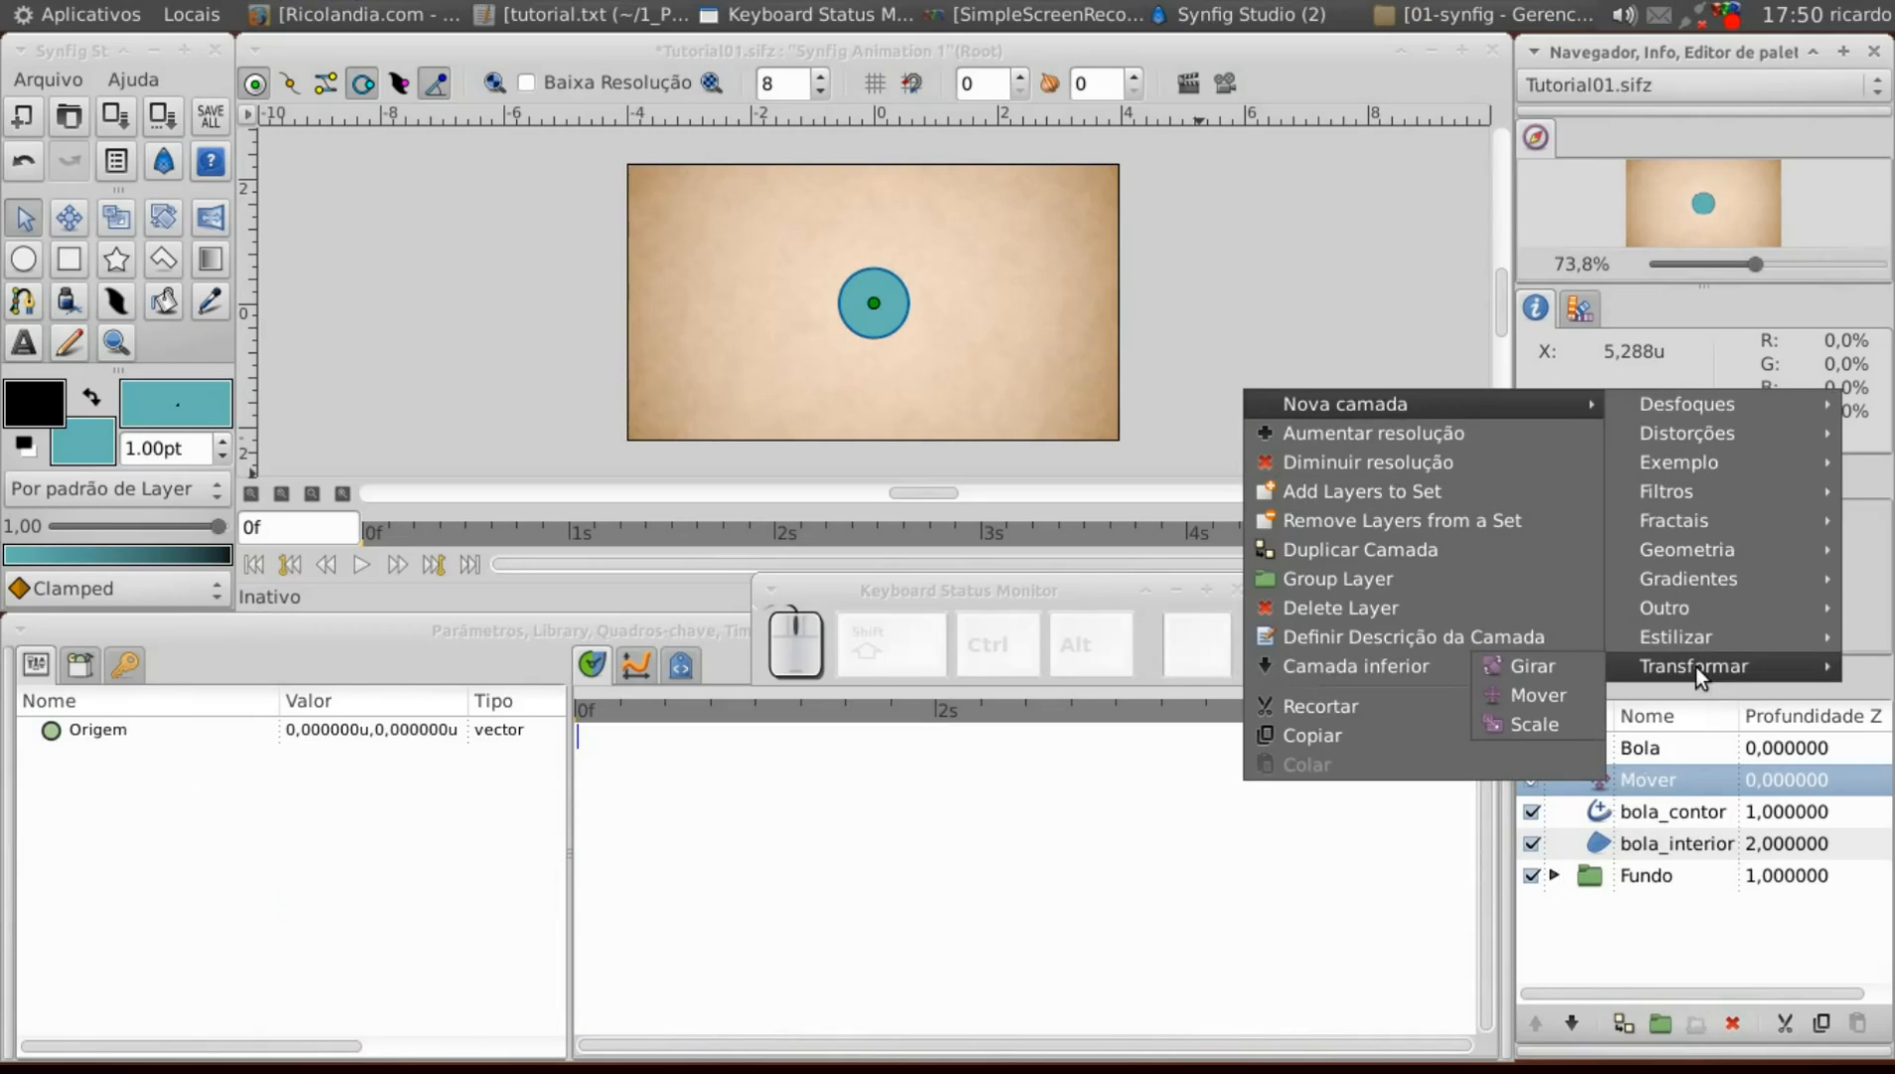
left_click(1504, 665)
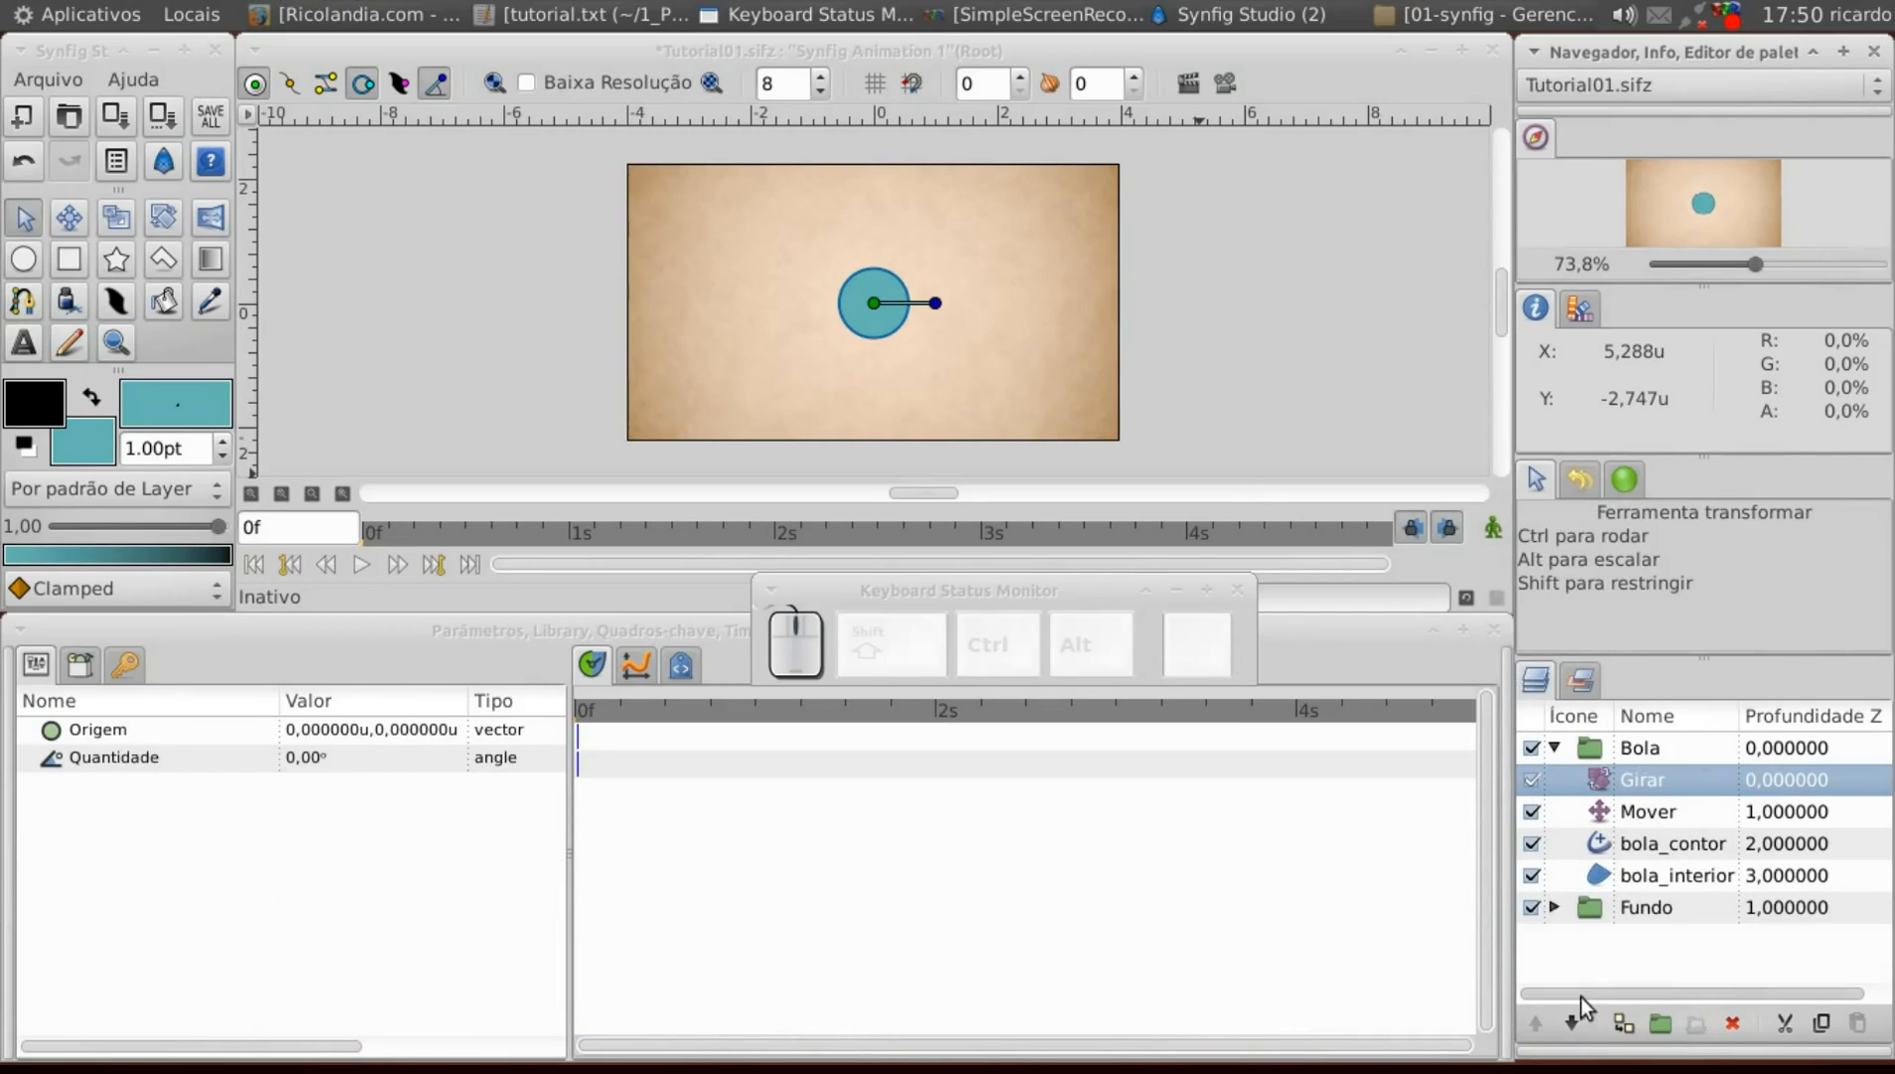
left_click(1569, 1022)
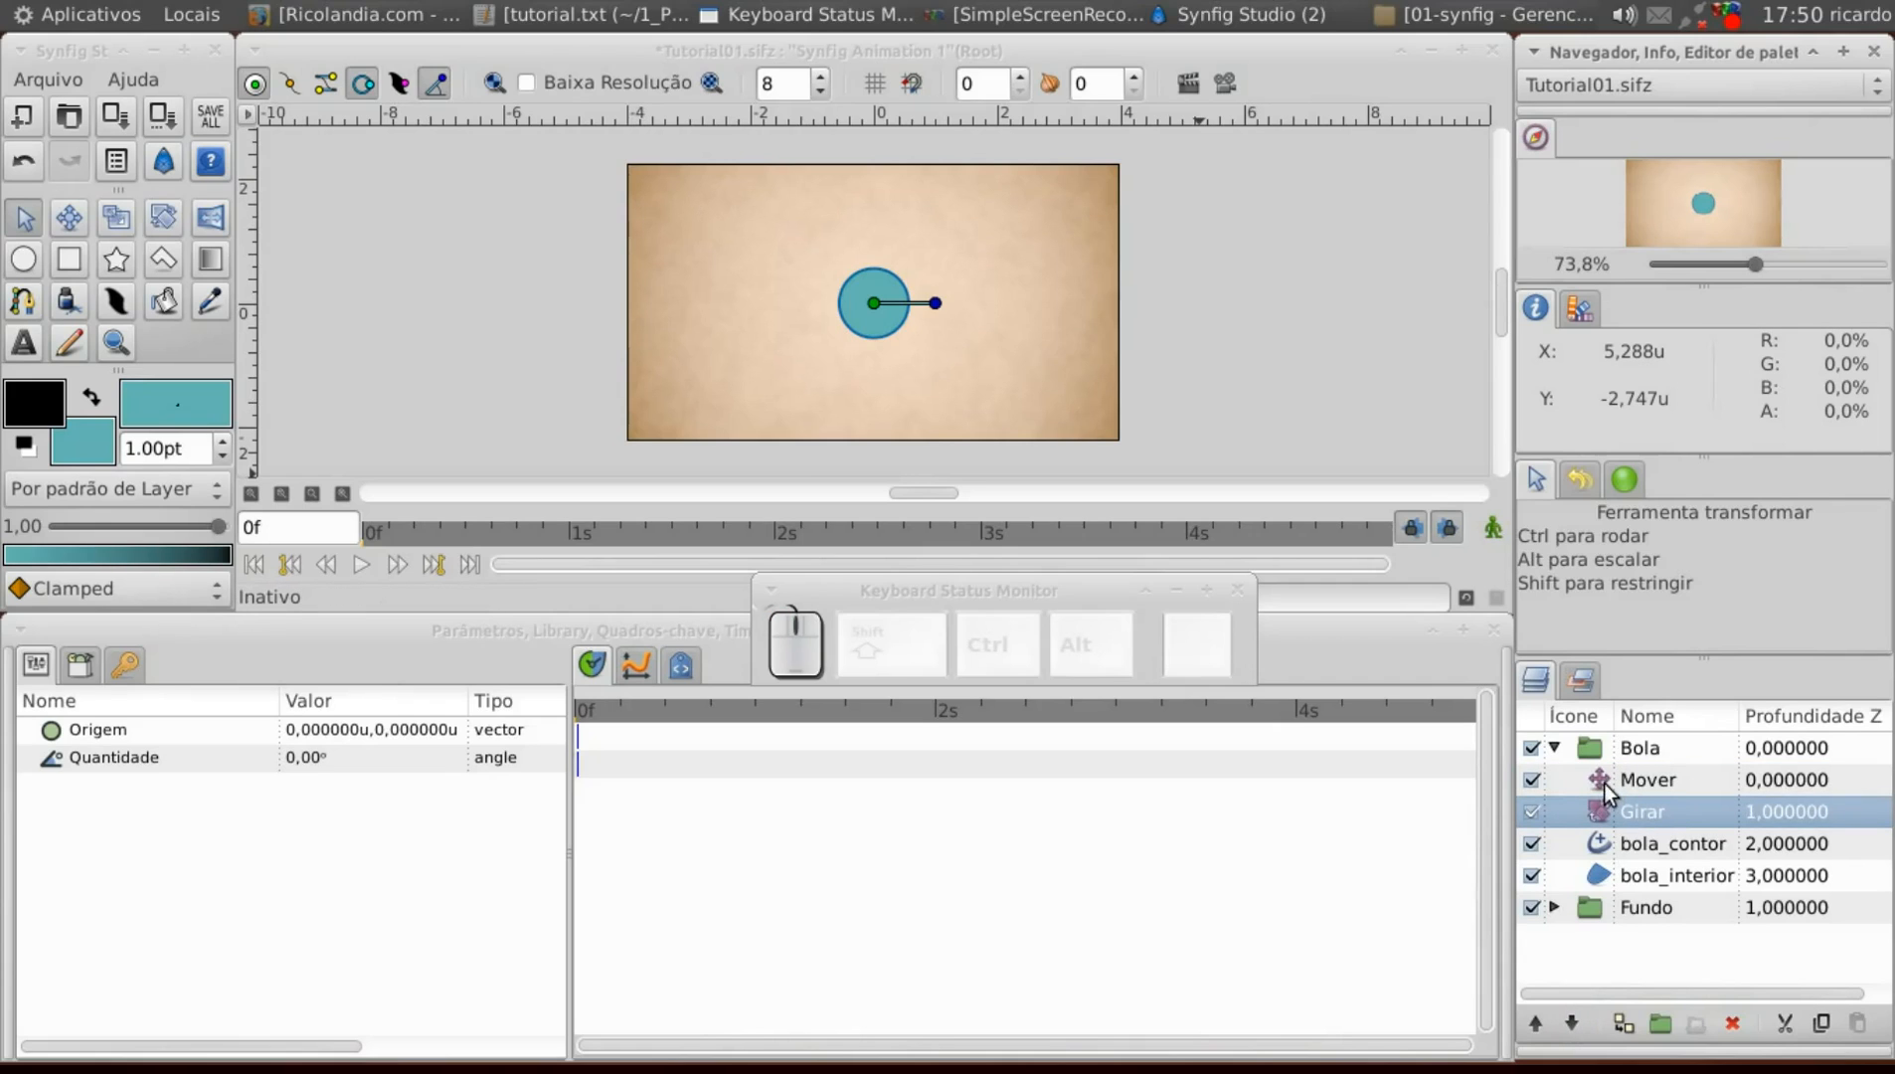
Add an Esticar distortion layer between Girar and bola_contor in the Bola group and keep it selected.
left_click(1604, 844)
right_click(1603, 844)
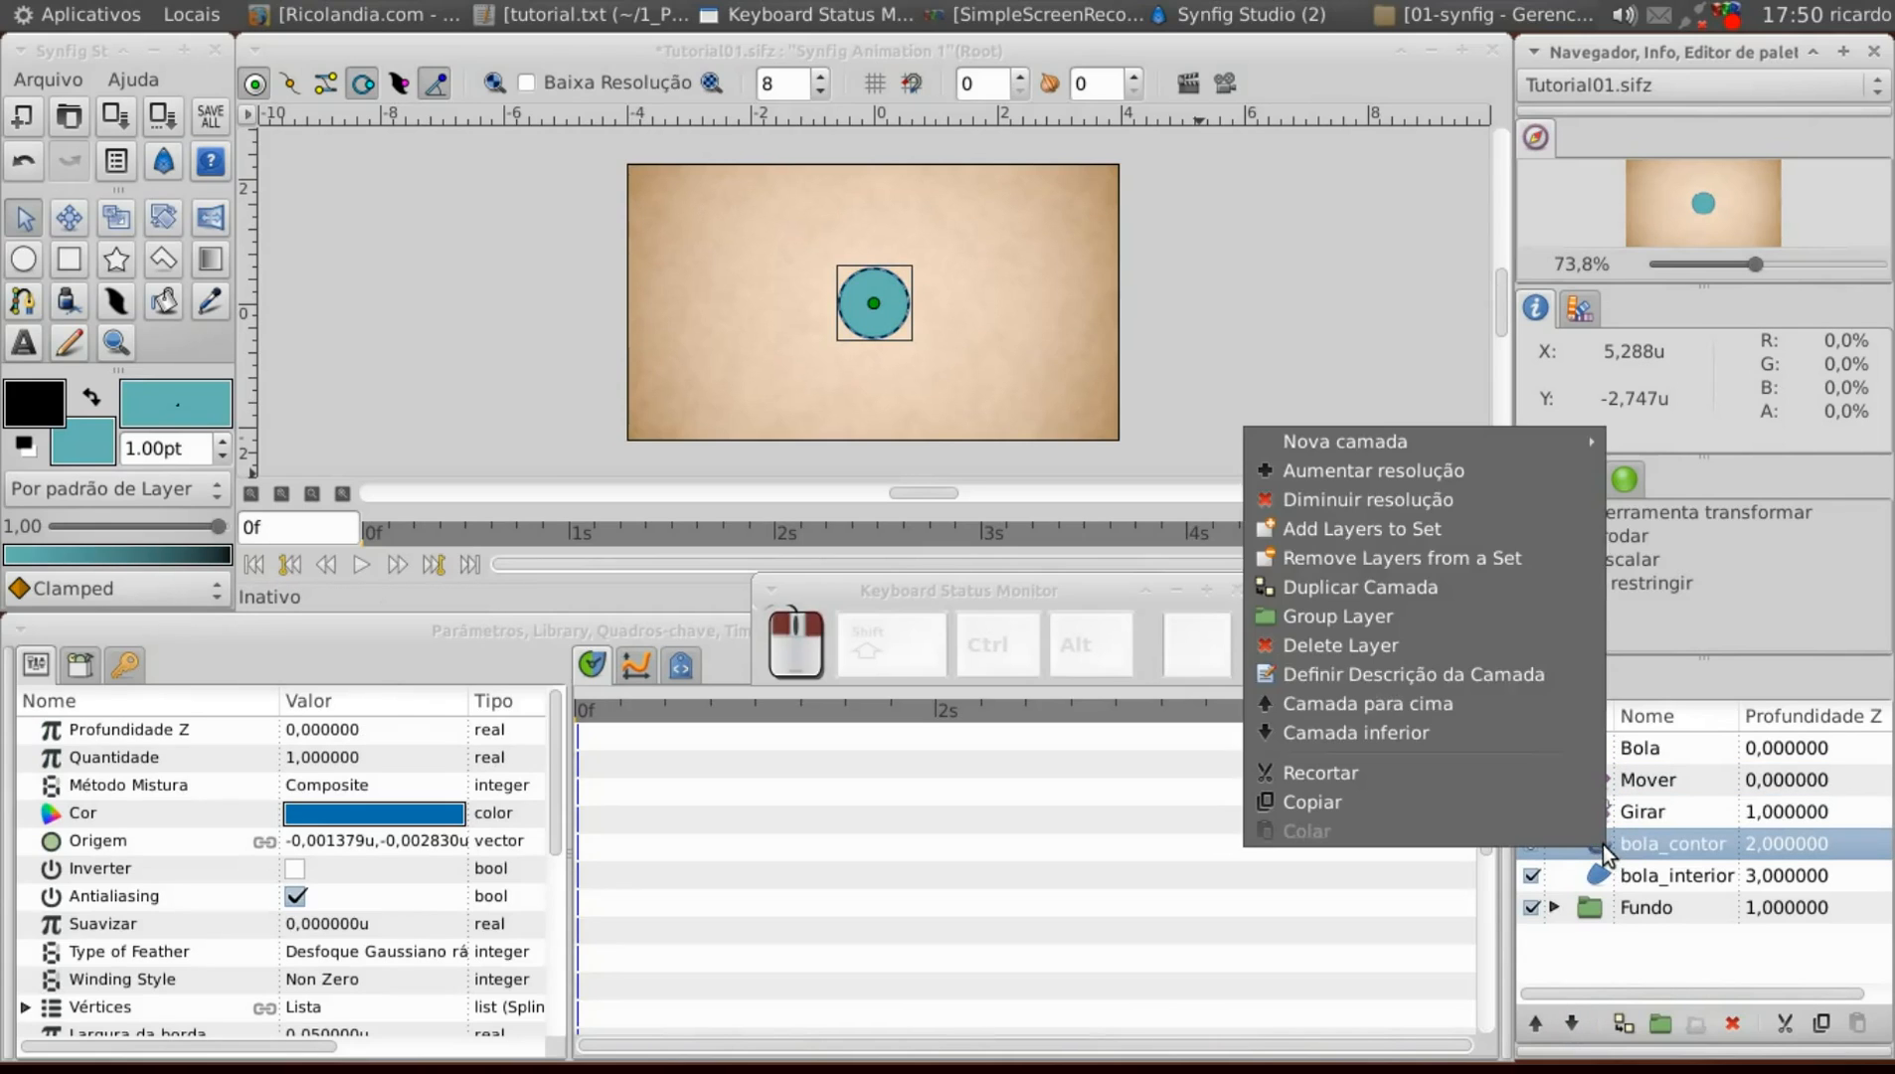
mouse_move(1507, 440)
mouse_move(1658, 468)
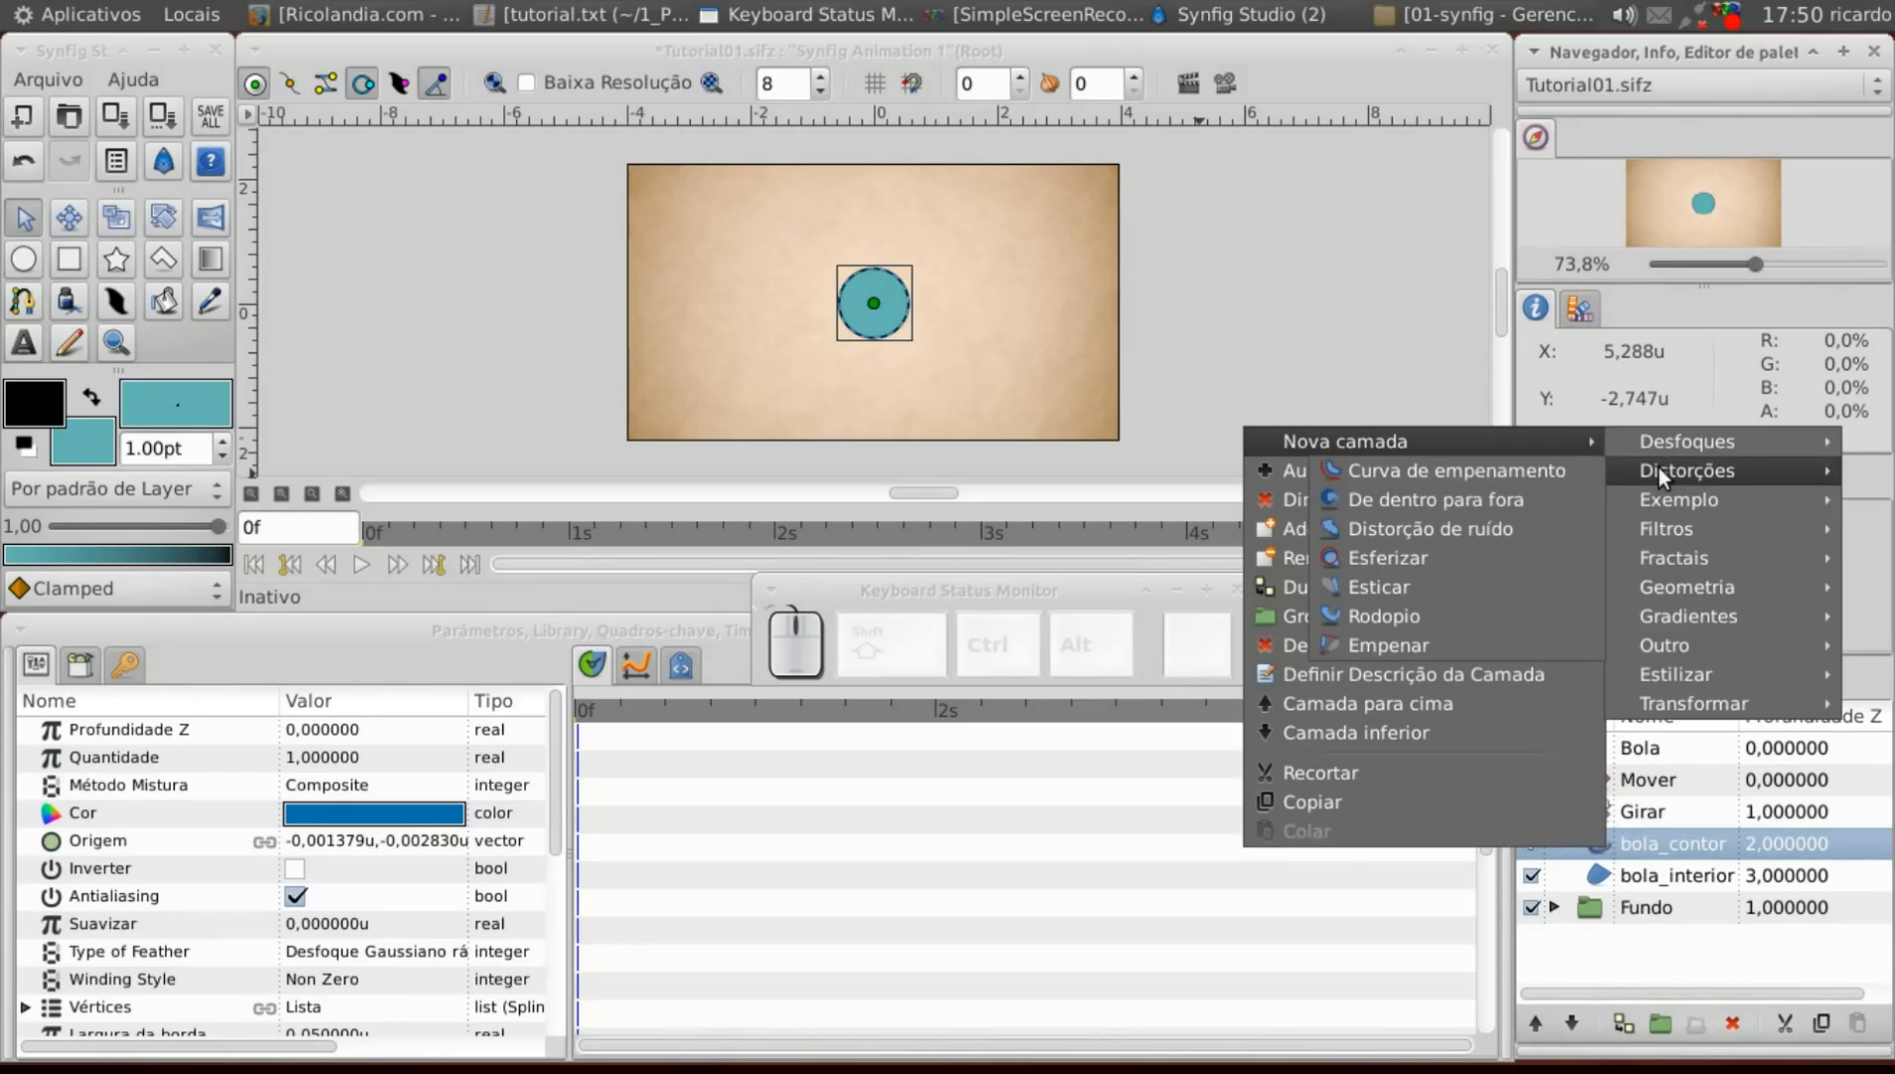
left_click(1377, 587)
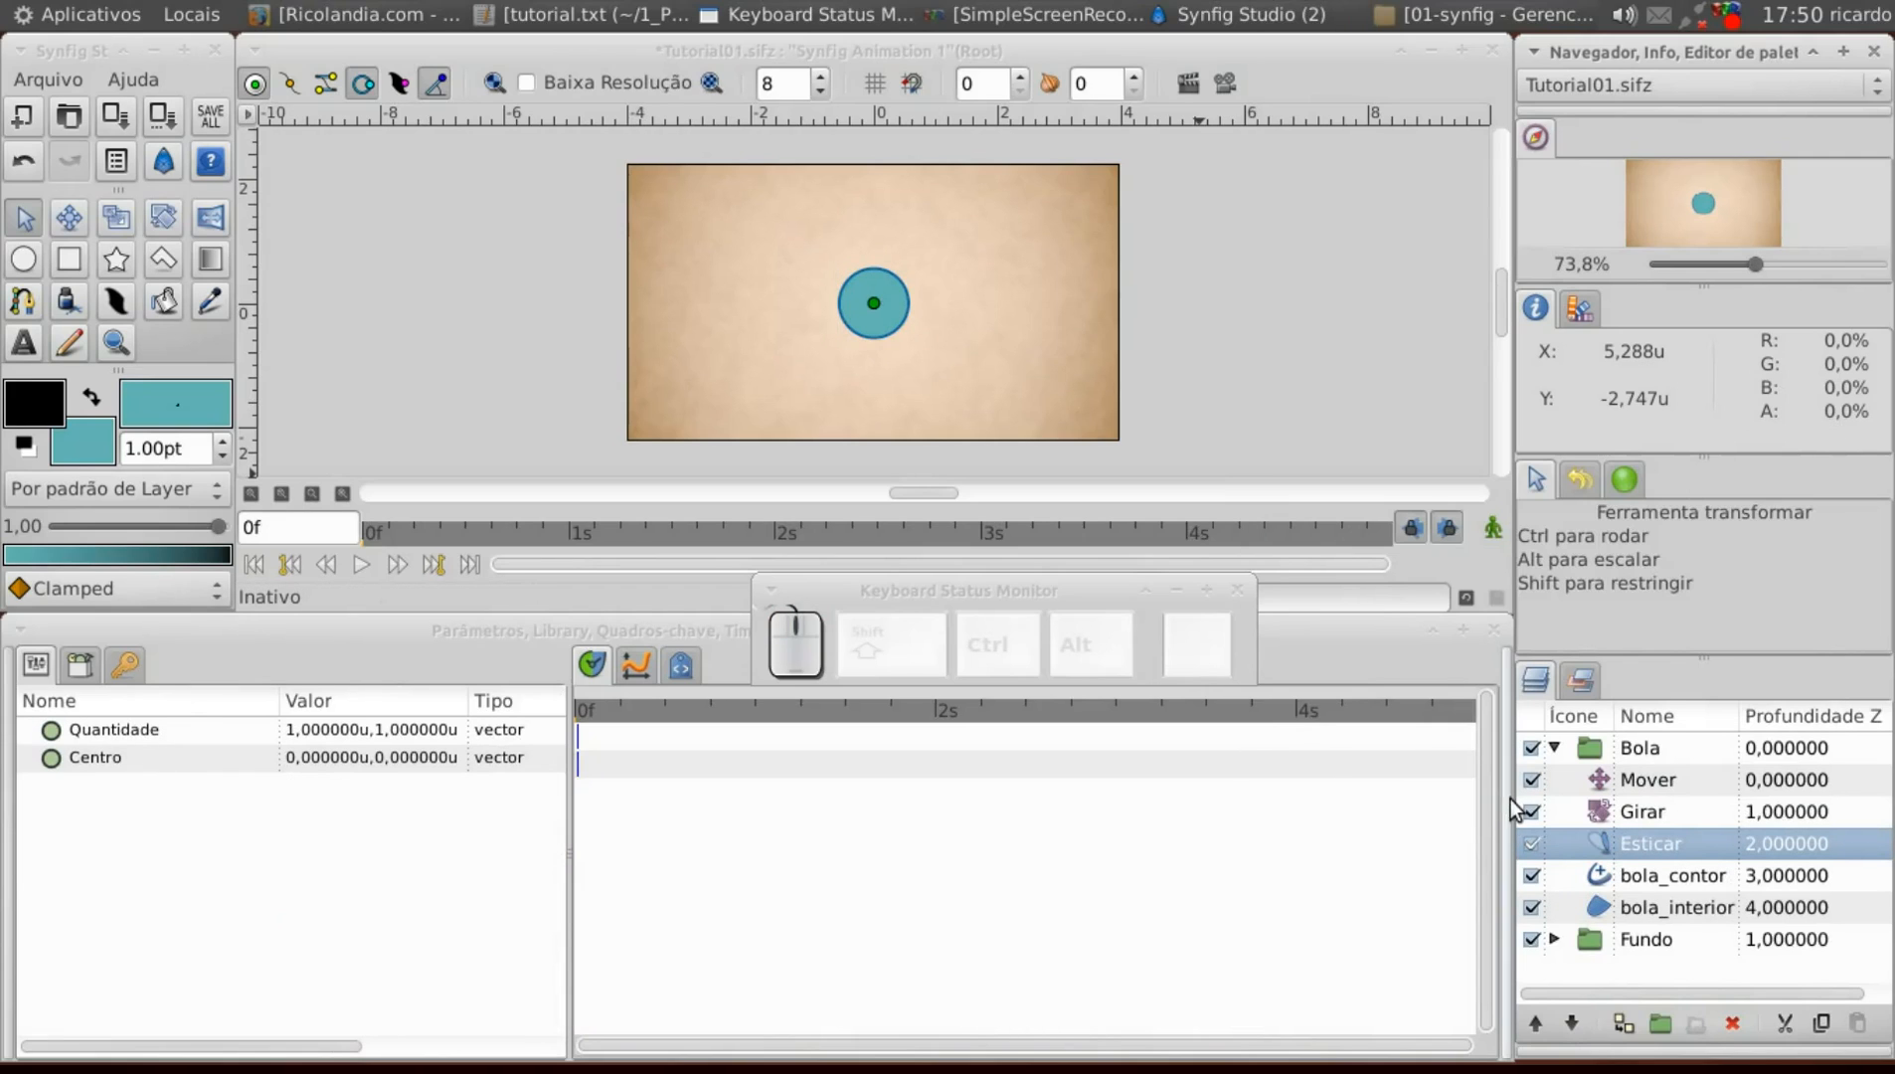
left_click(1615, 871)
left_click(1616, 845)
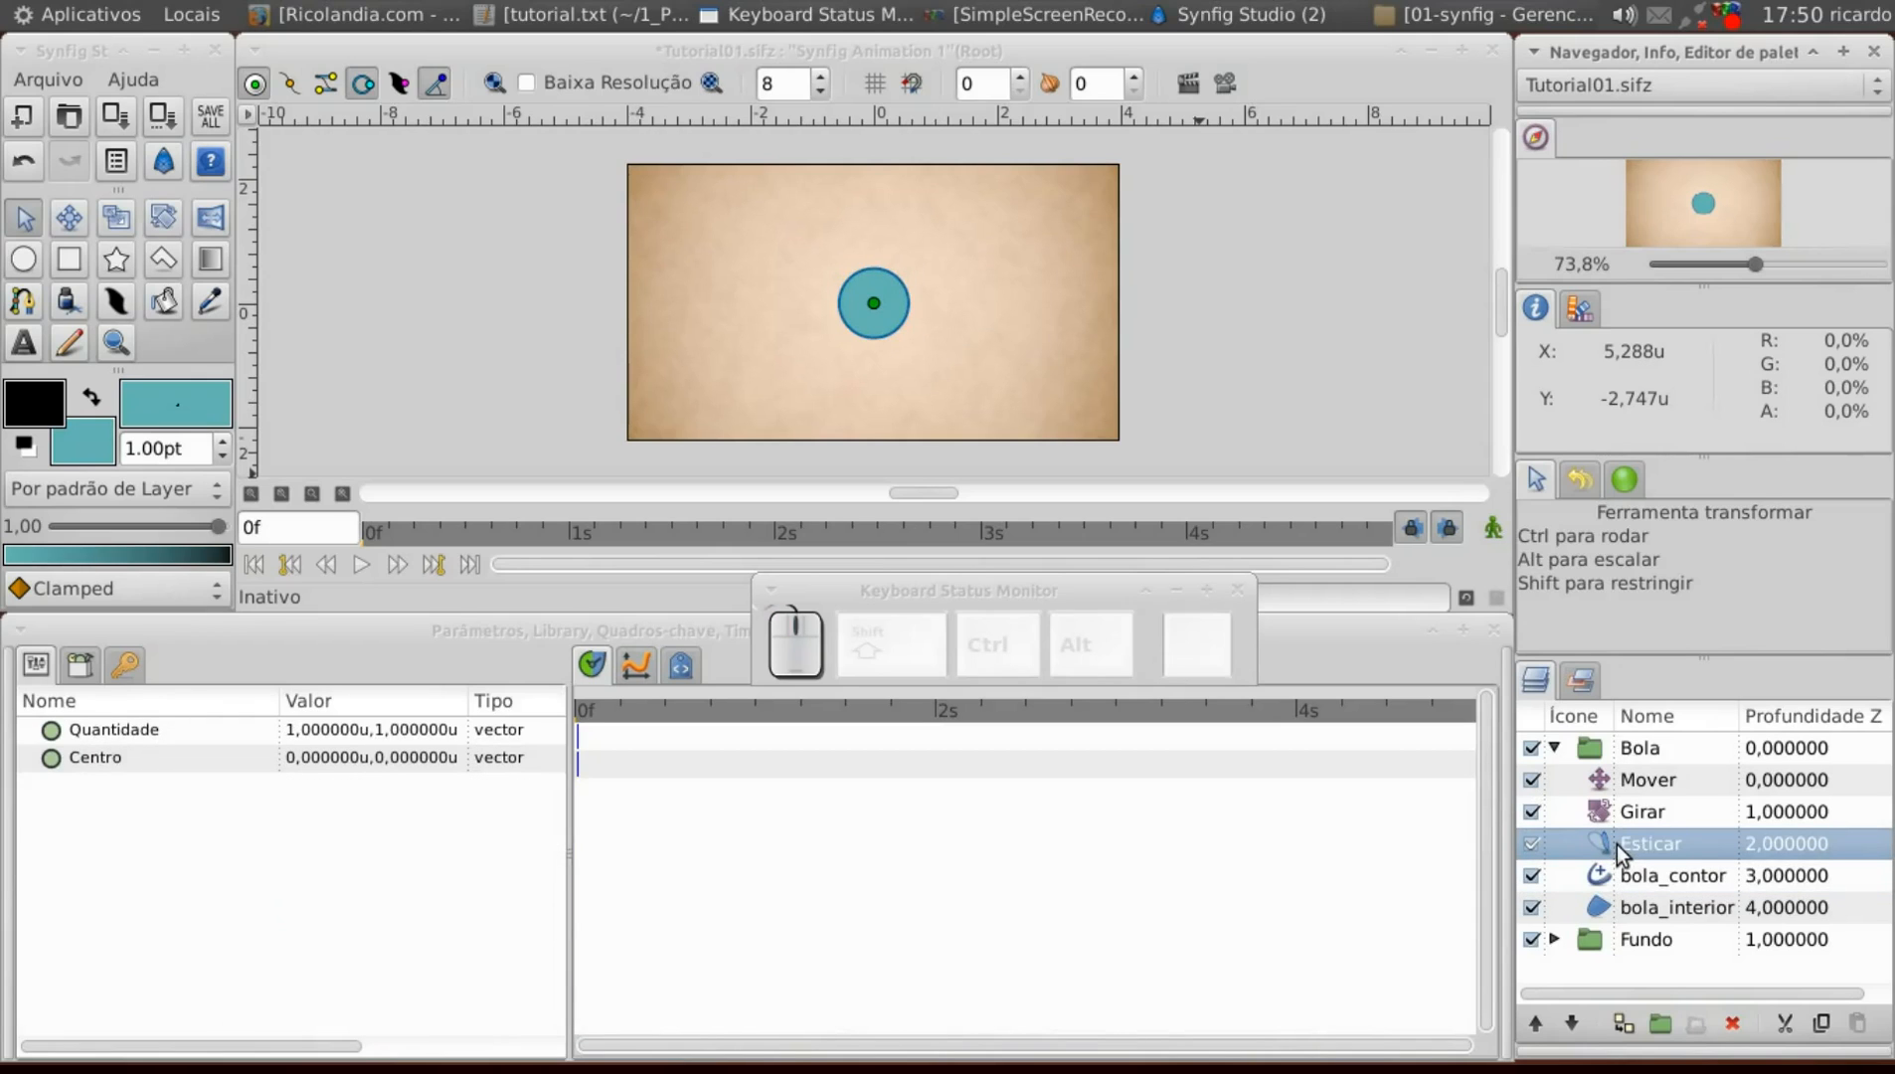
Show the vertex and tangent handles on the canvas and check the handles of the Girar and Mover layers.
left_click(287, 87)
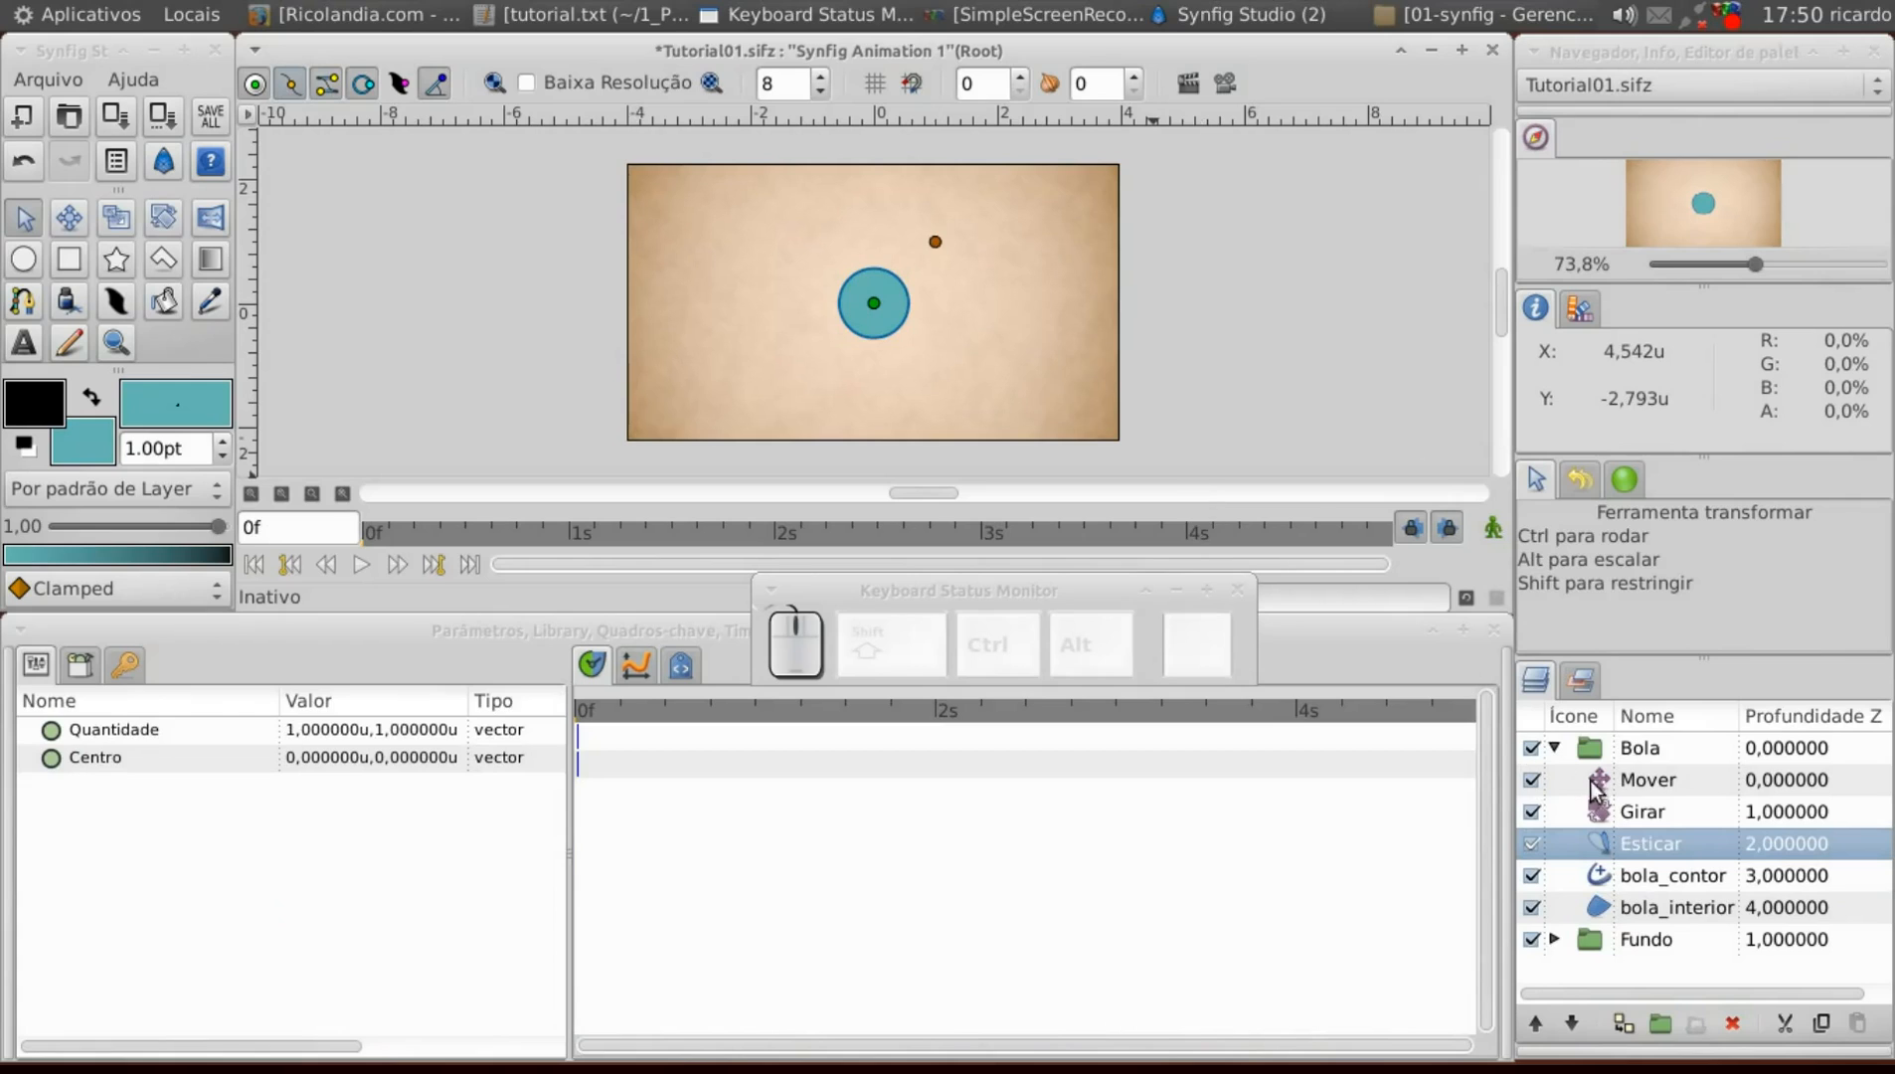
left_click(1619, 810)
left_click(1622, 779)
left_click(1629, 812)
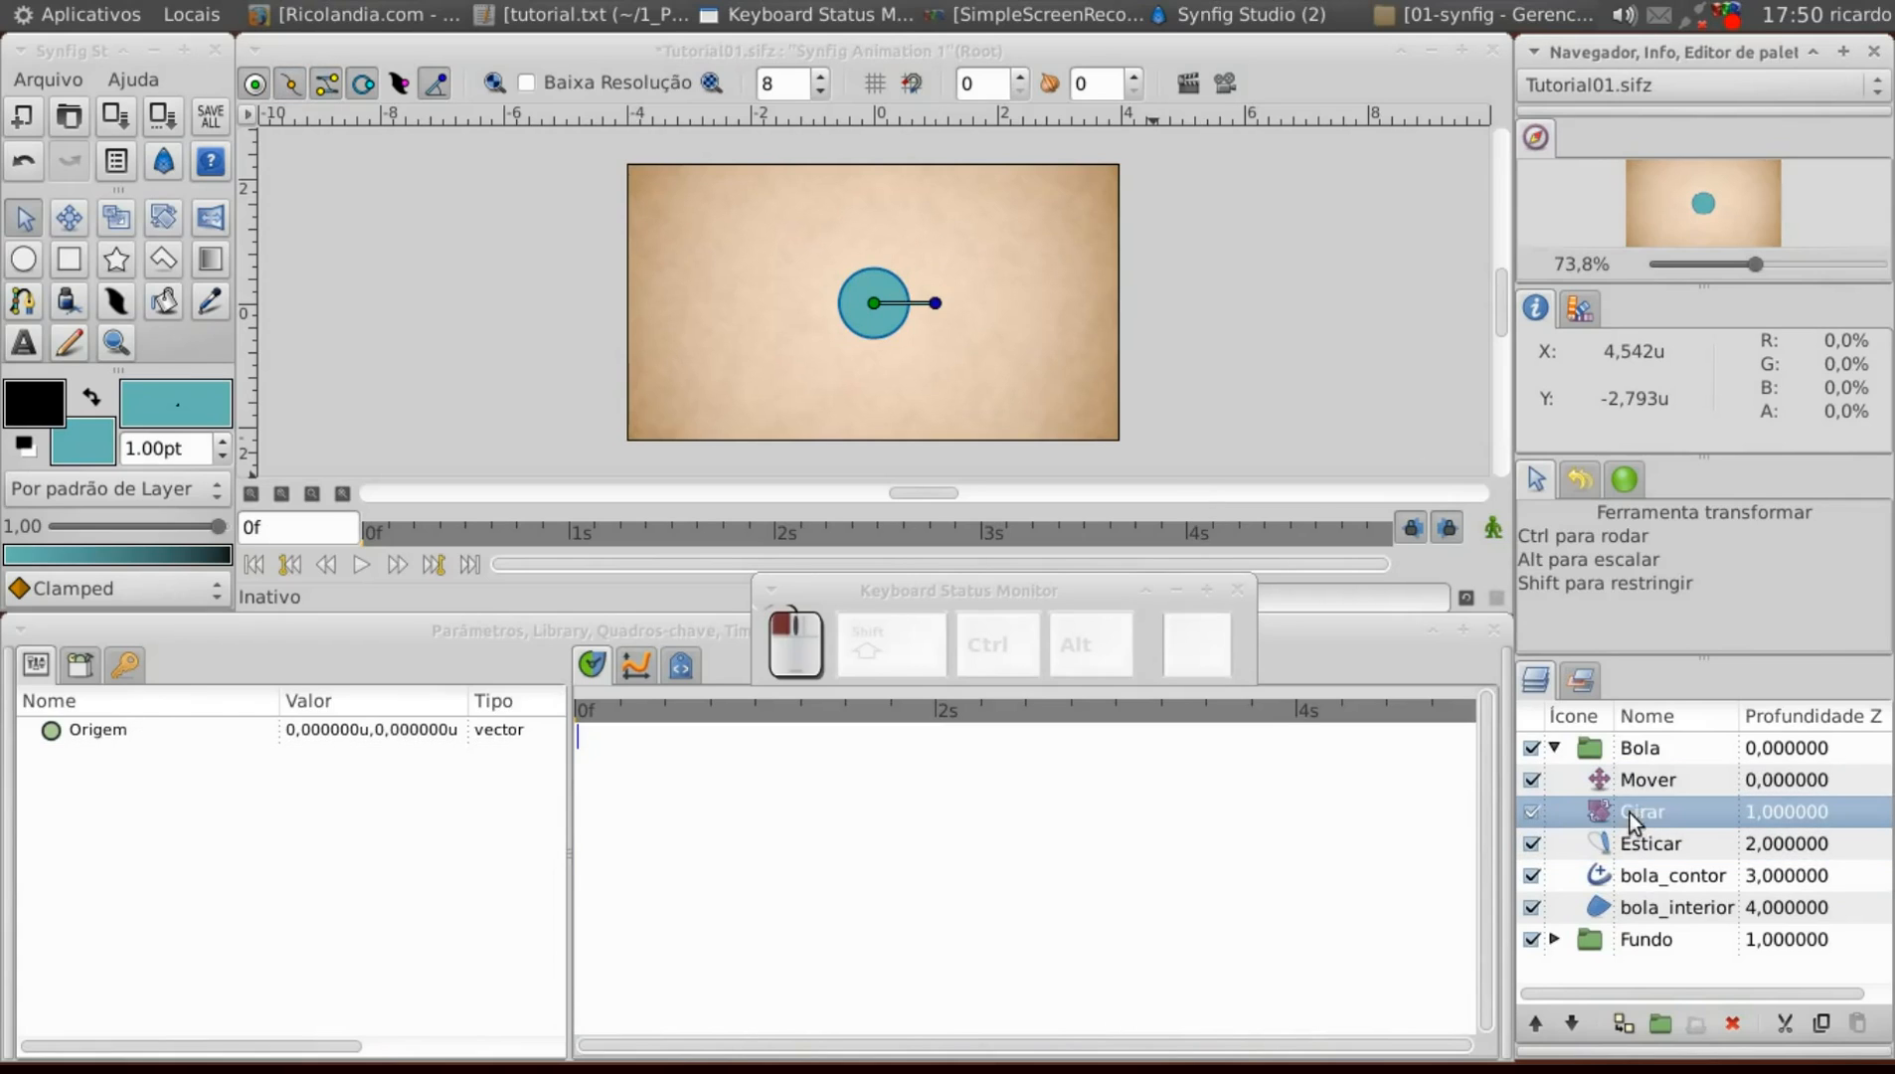
Move the Esticar layer's Centro down to the ball's lower edge, at about 0u, -0,53u.
left_click(1633, 835)
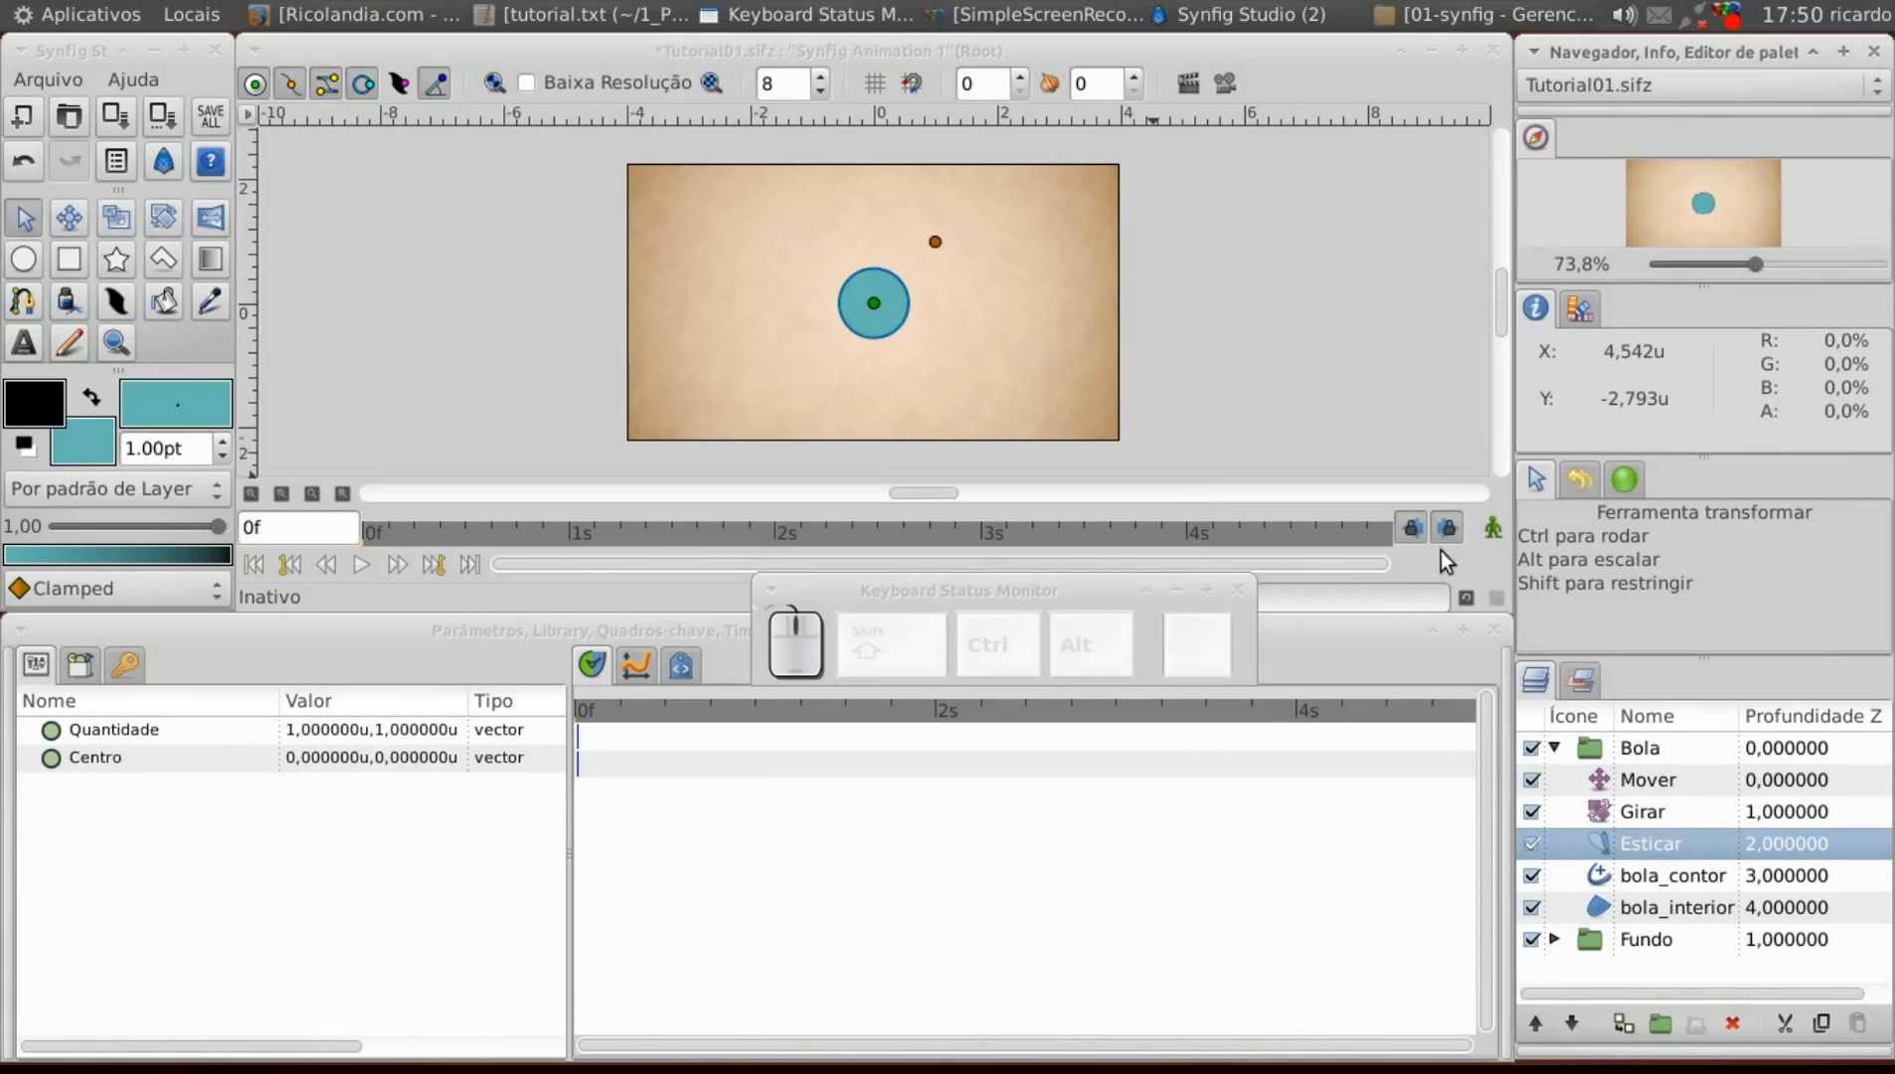
left_click(873, 305)
left_click_drag(873, 305, 874, 336)
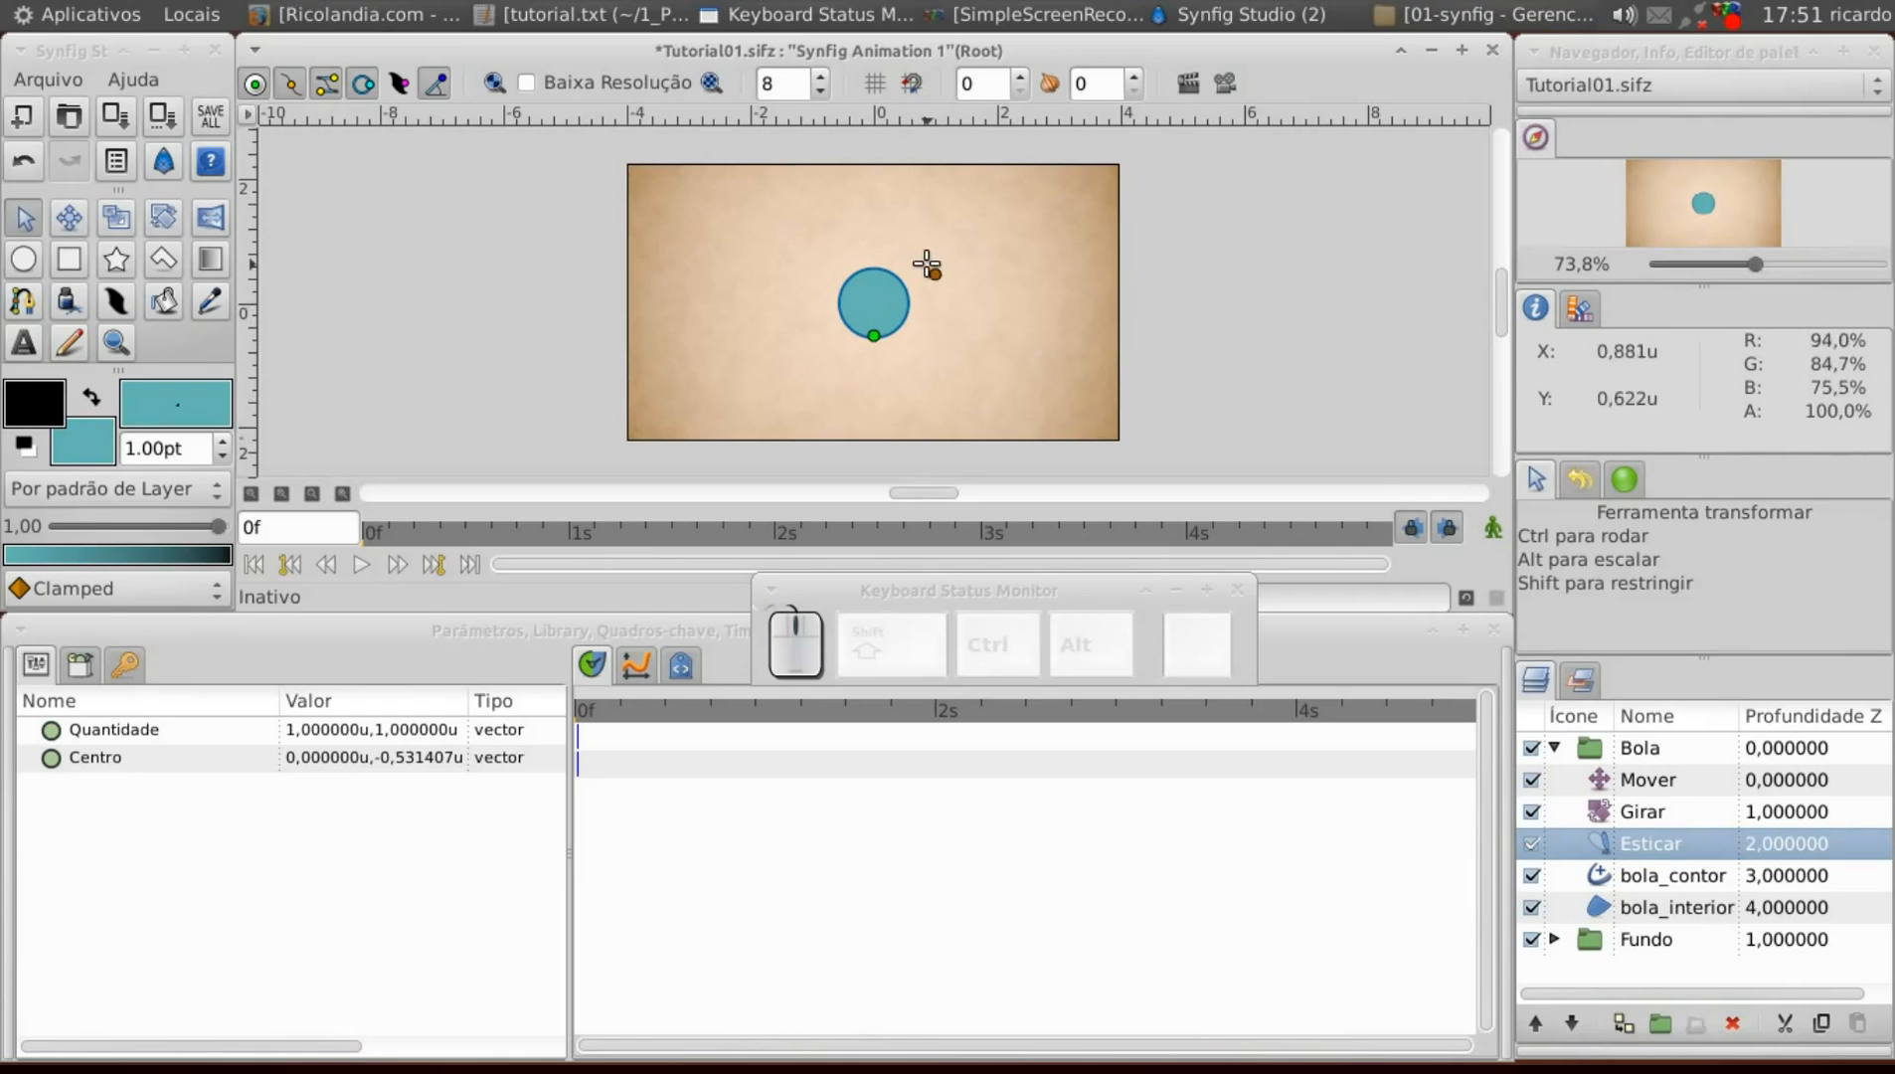
Try squashing and stretching the ball with the Esticar layer's Quantidade handle, and undo all of those stretches.
mouse_move(934, 273)
left_mouse_down()
mouse_move(934, 313)
mouse_move(938, 250)
mouse_move(940, 301)
left_mouse_up()
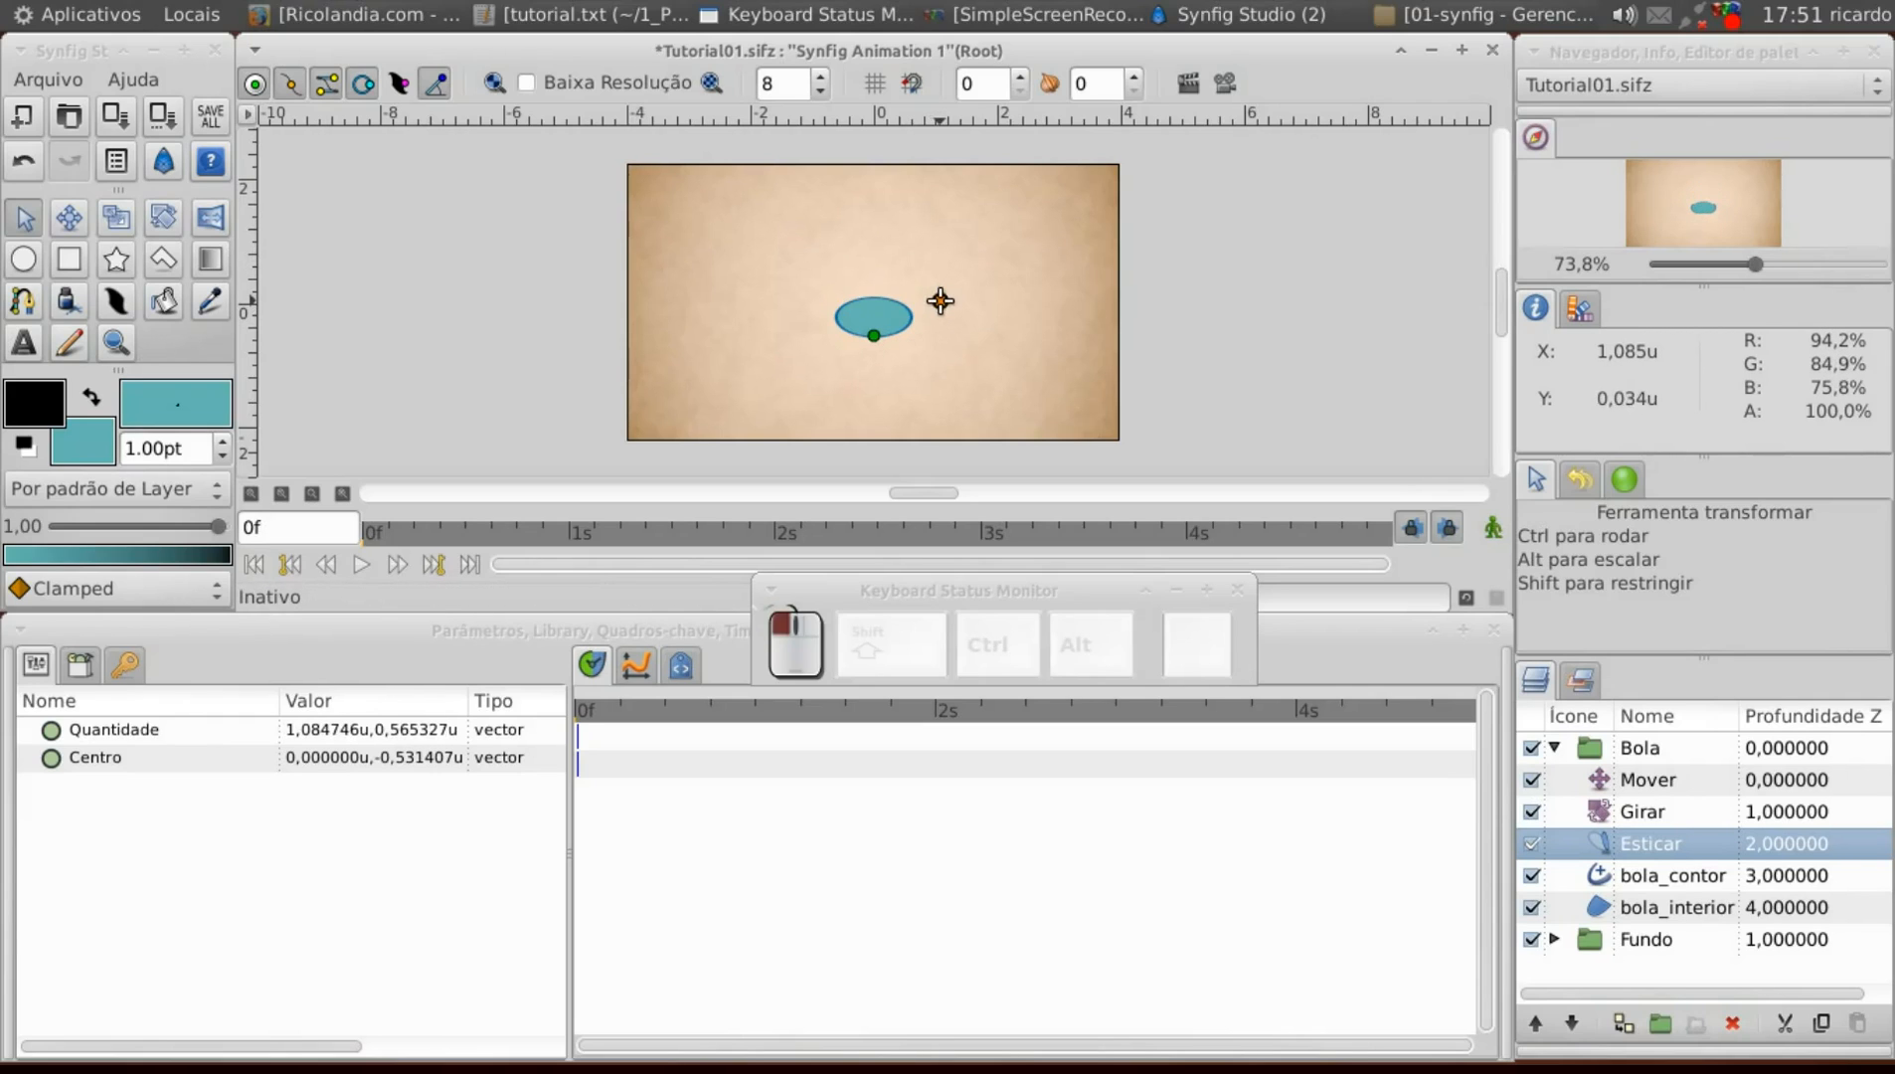
left_click_drag(940, 301, 944, 254)
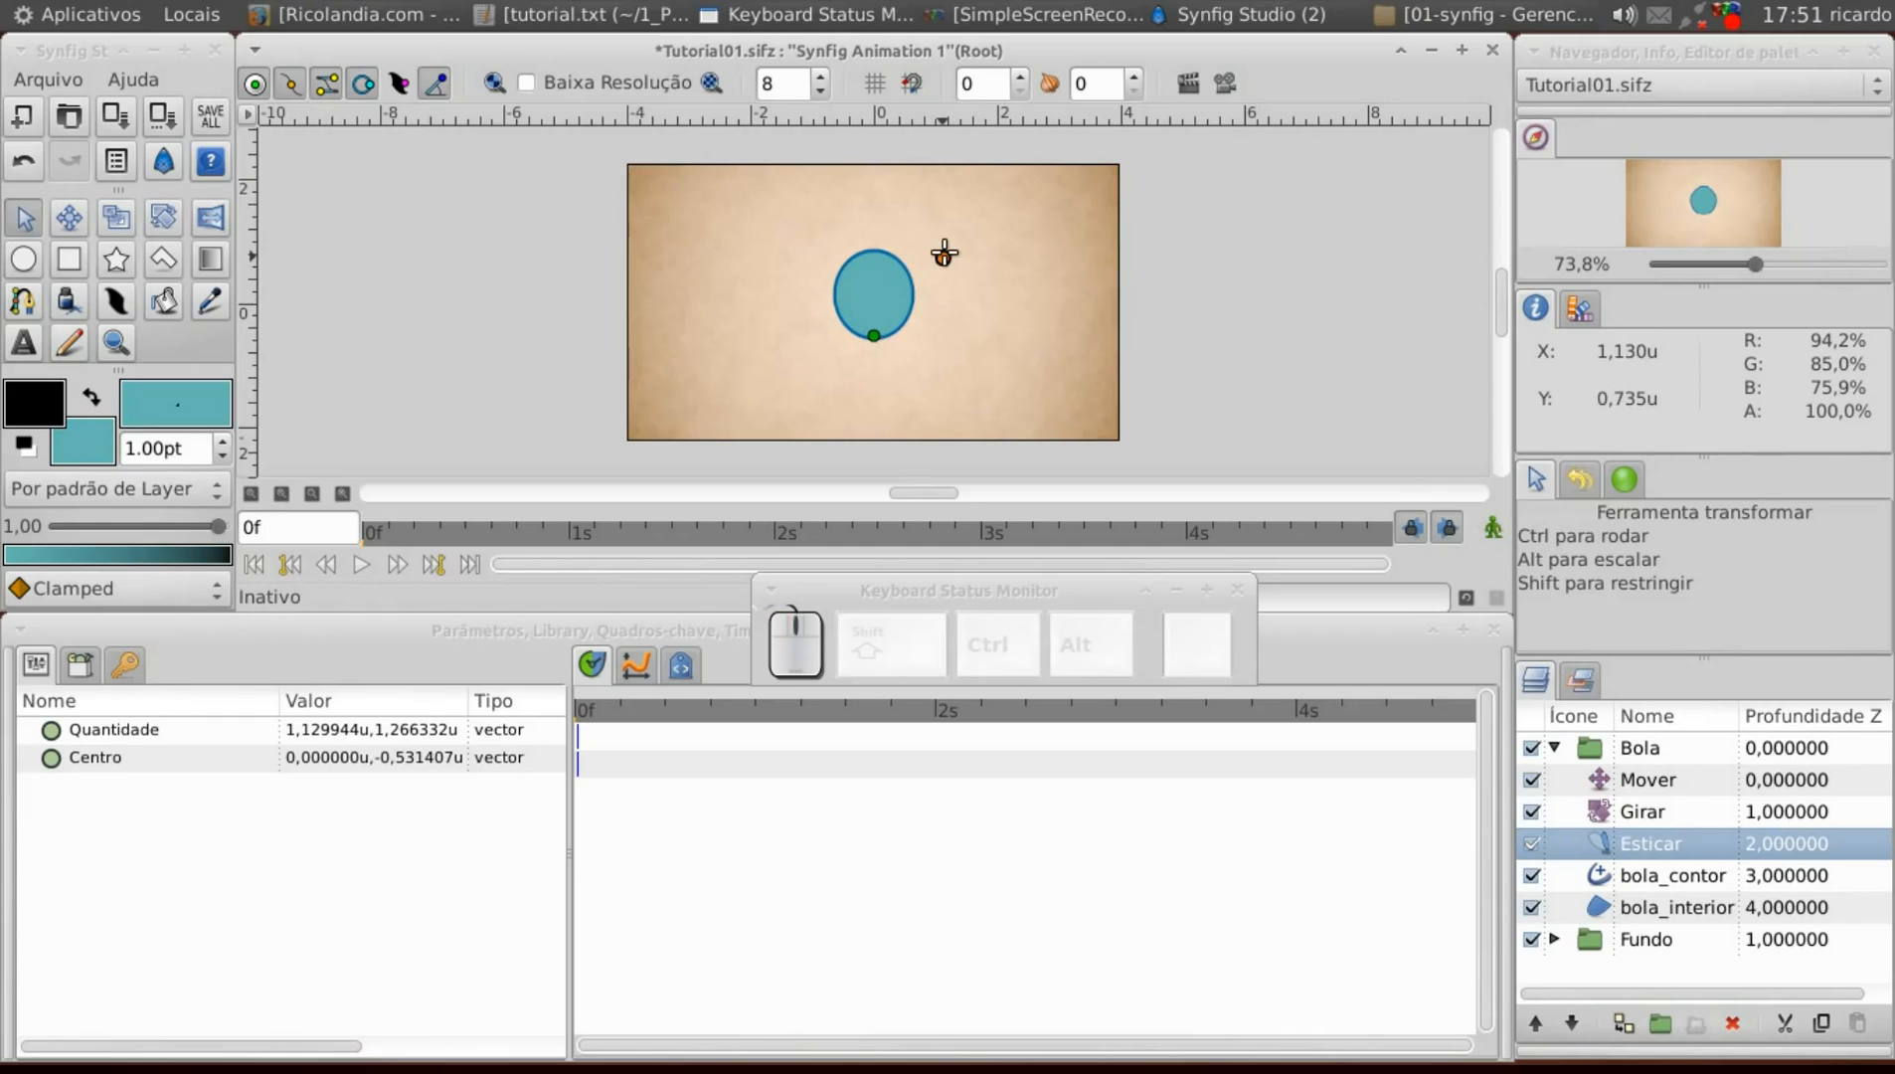
key("ctrl+z")
key("ctrl+z")
key("ctrl+z")
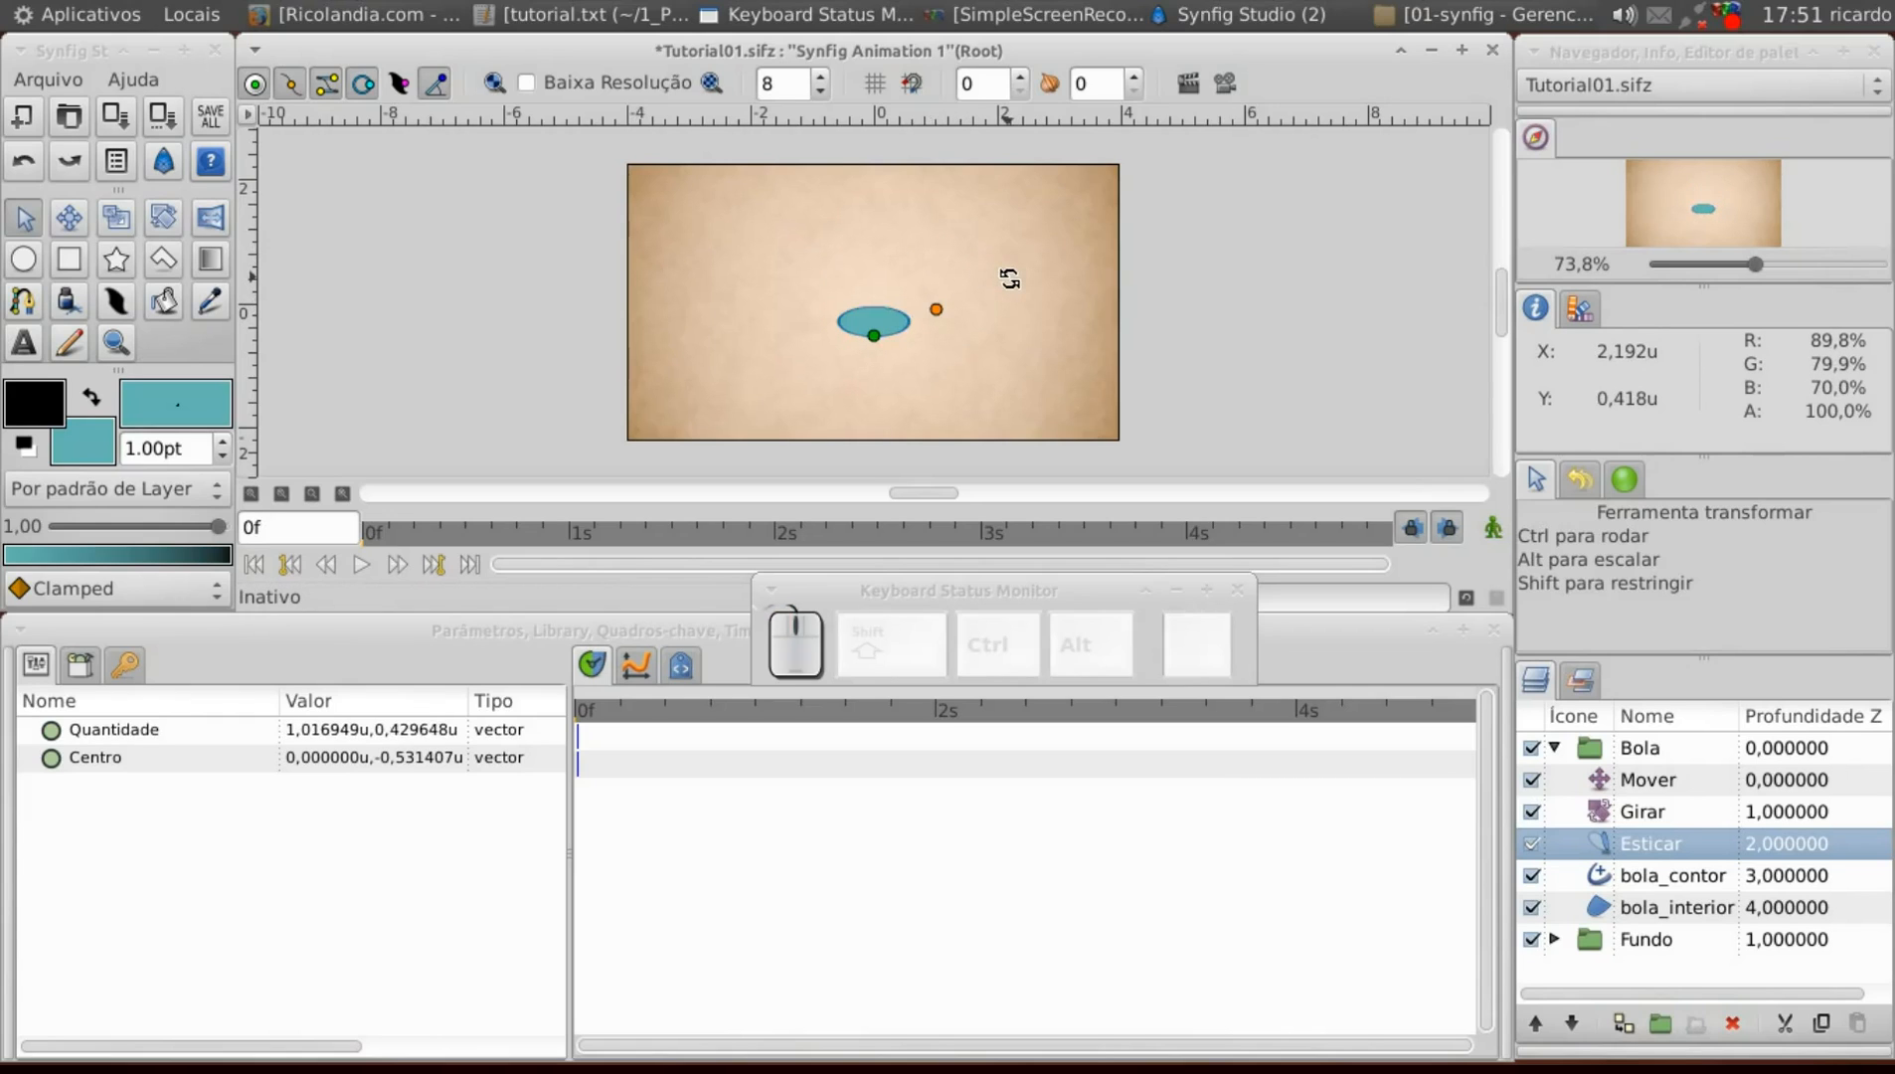
key("ctrl+z")
key("ctrl+z")
key("ctrl+z")
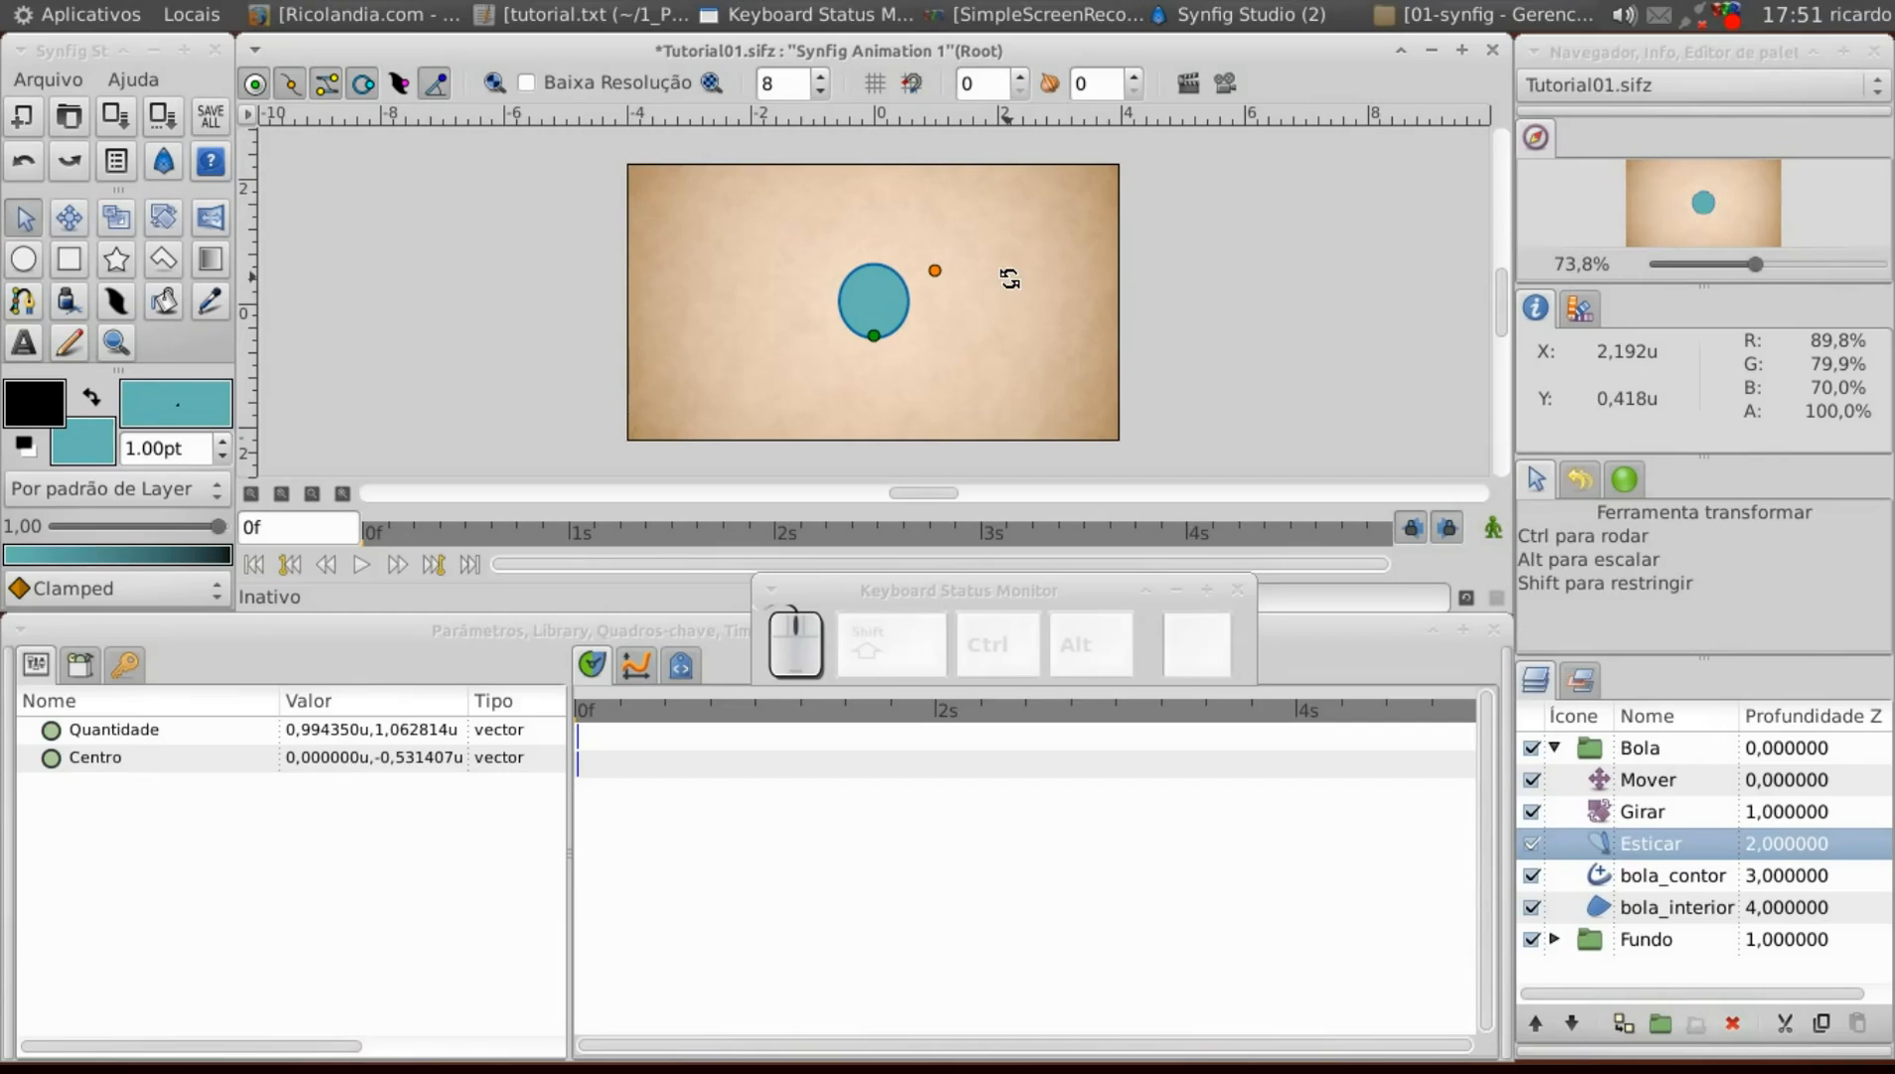
key("ctrl+z")
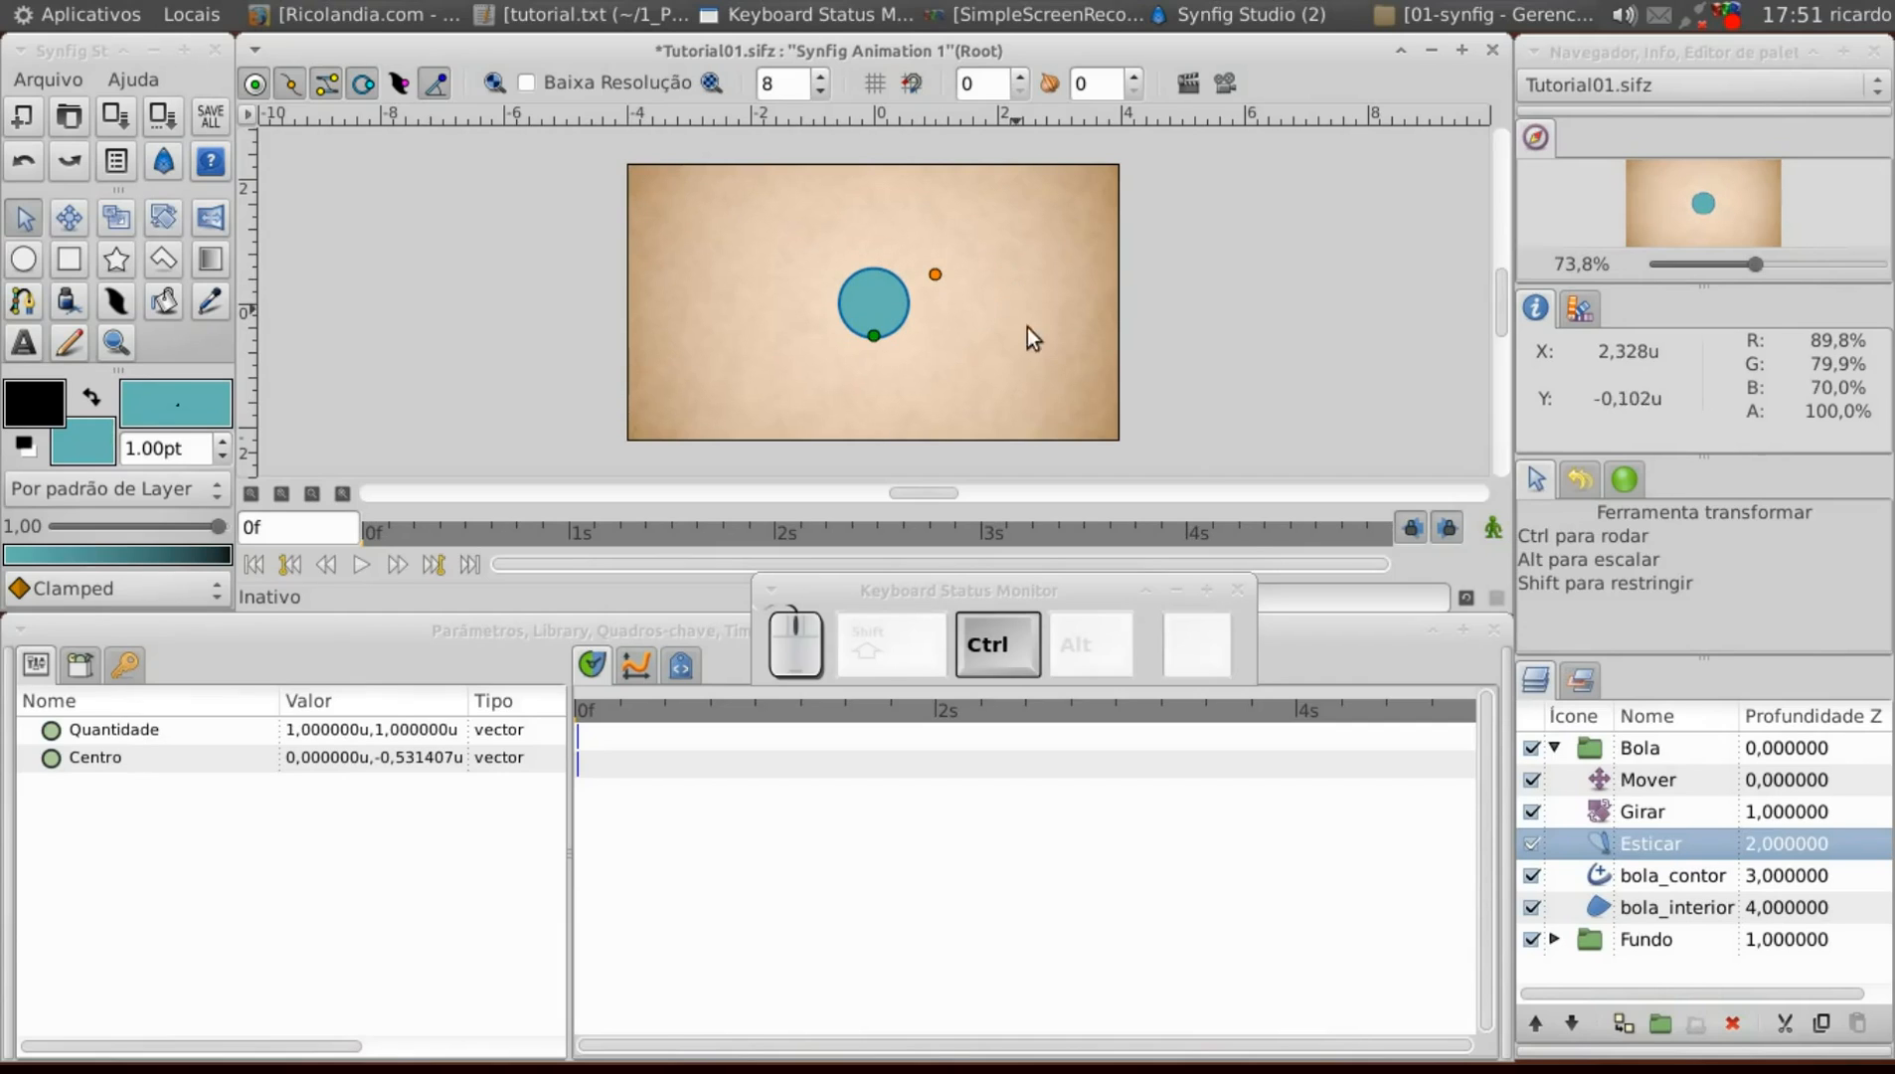
Try rotating the ball to about -30,89° with the Girar layer's handle, and undo the rotation.
left_click(1623, 823)
left_click_drag(938, 303, 937, 340)
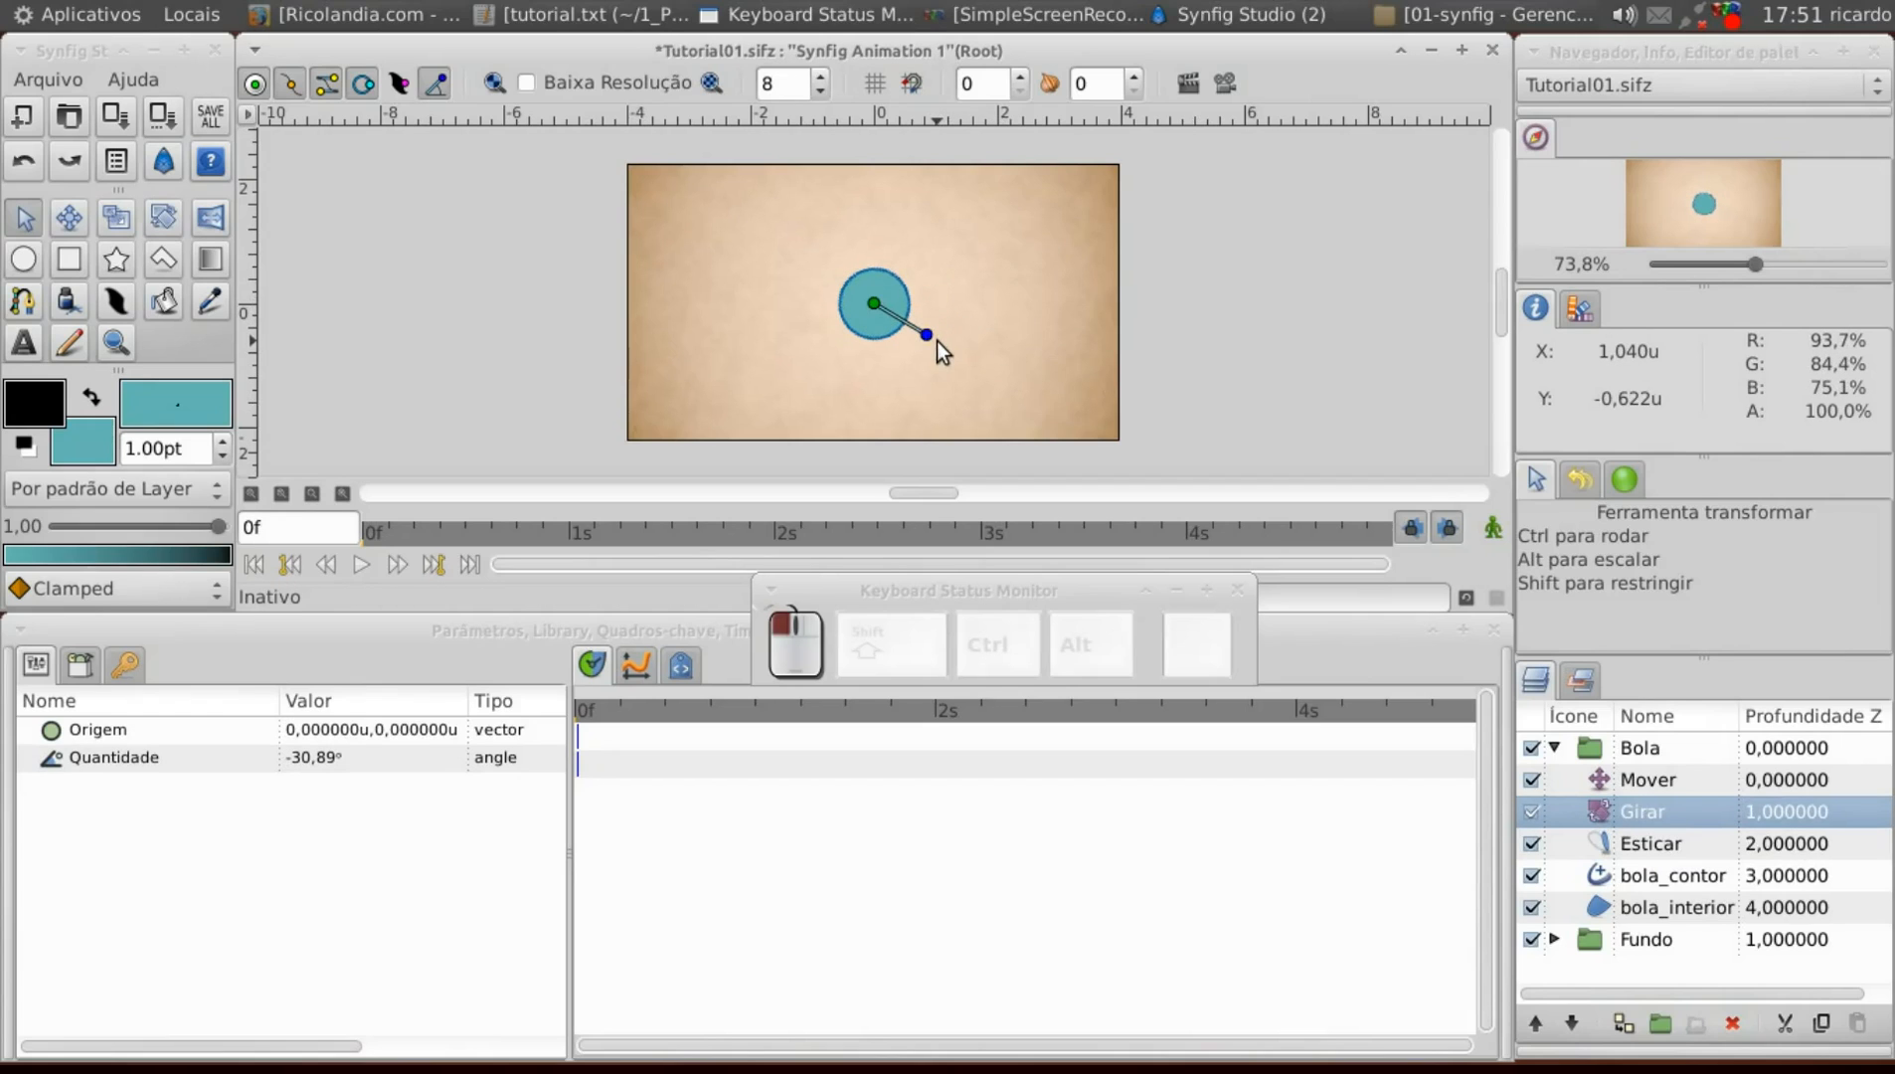
key("ctrl+z")
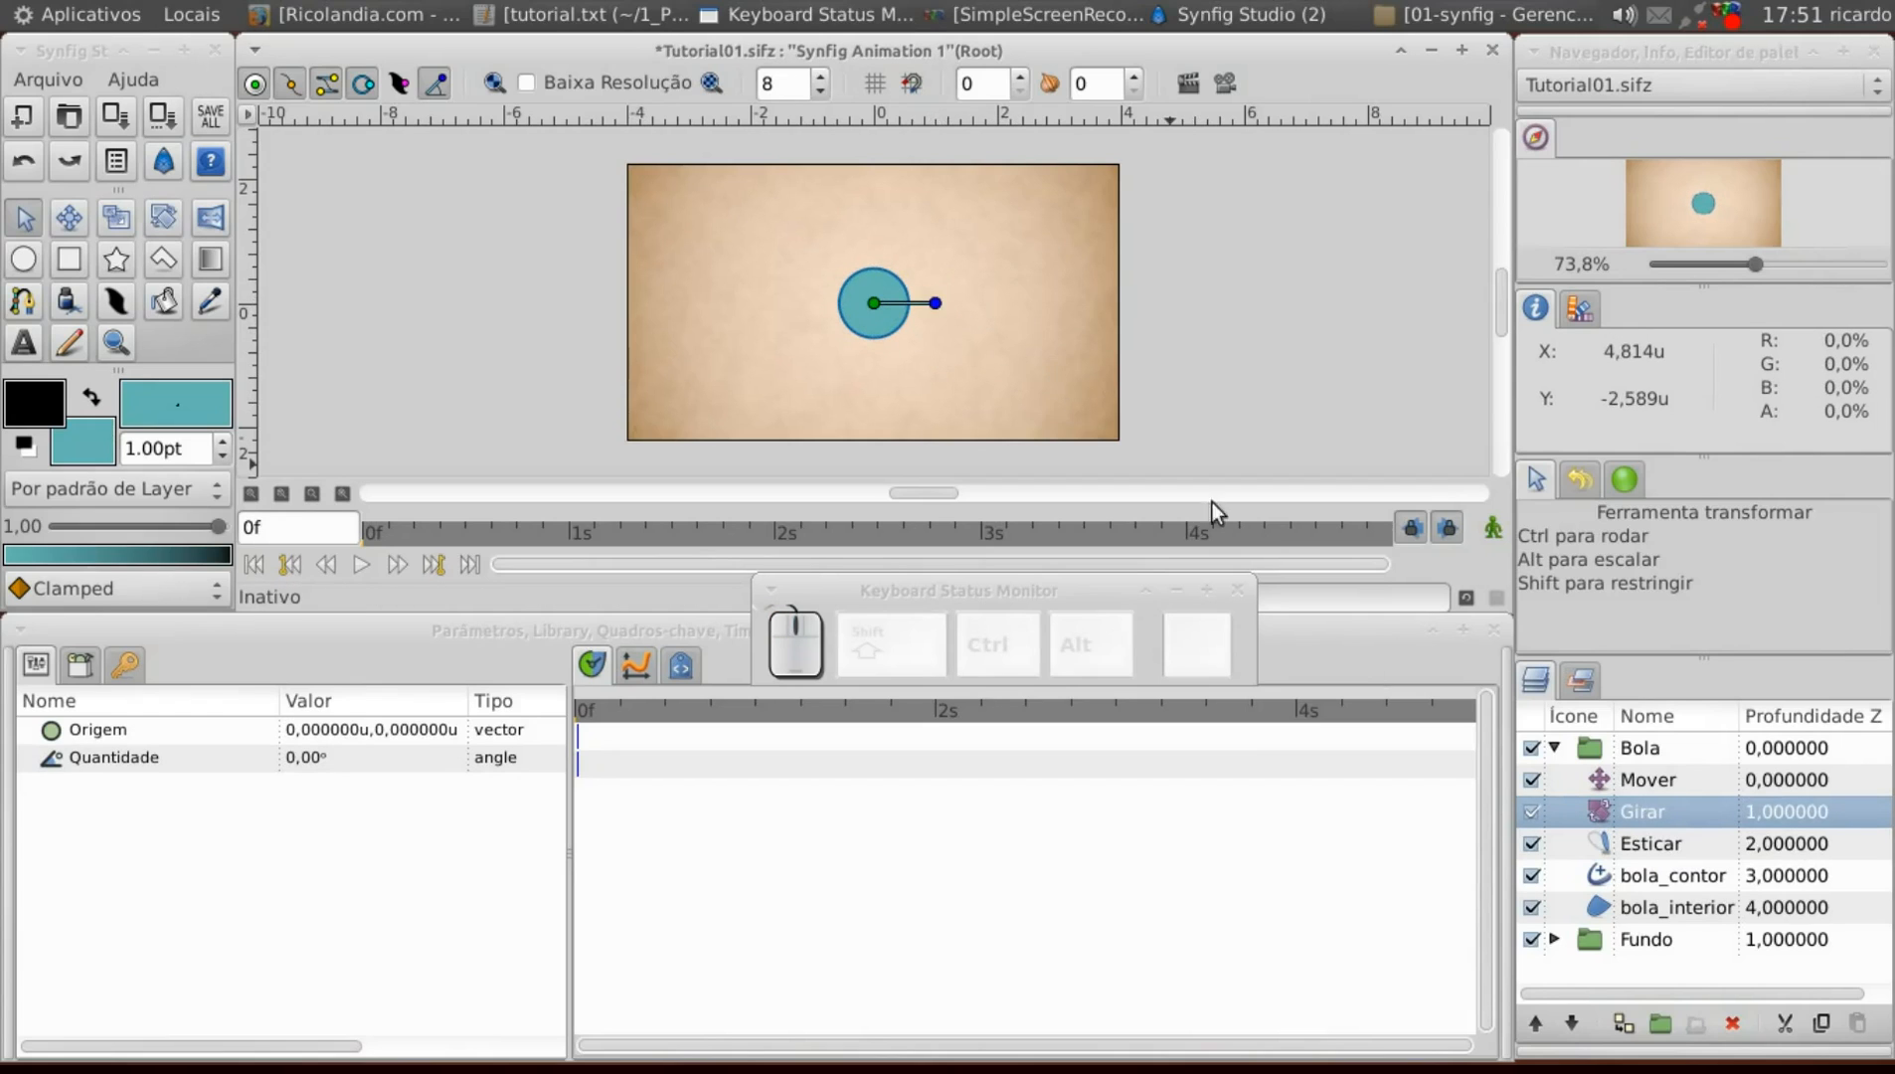
Try moving the ball with the Mover layer's handle, and undo the move.
left_click(1603, 781)
left_click_drag(873, 303, 921, 279)
key("ctrl+z")
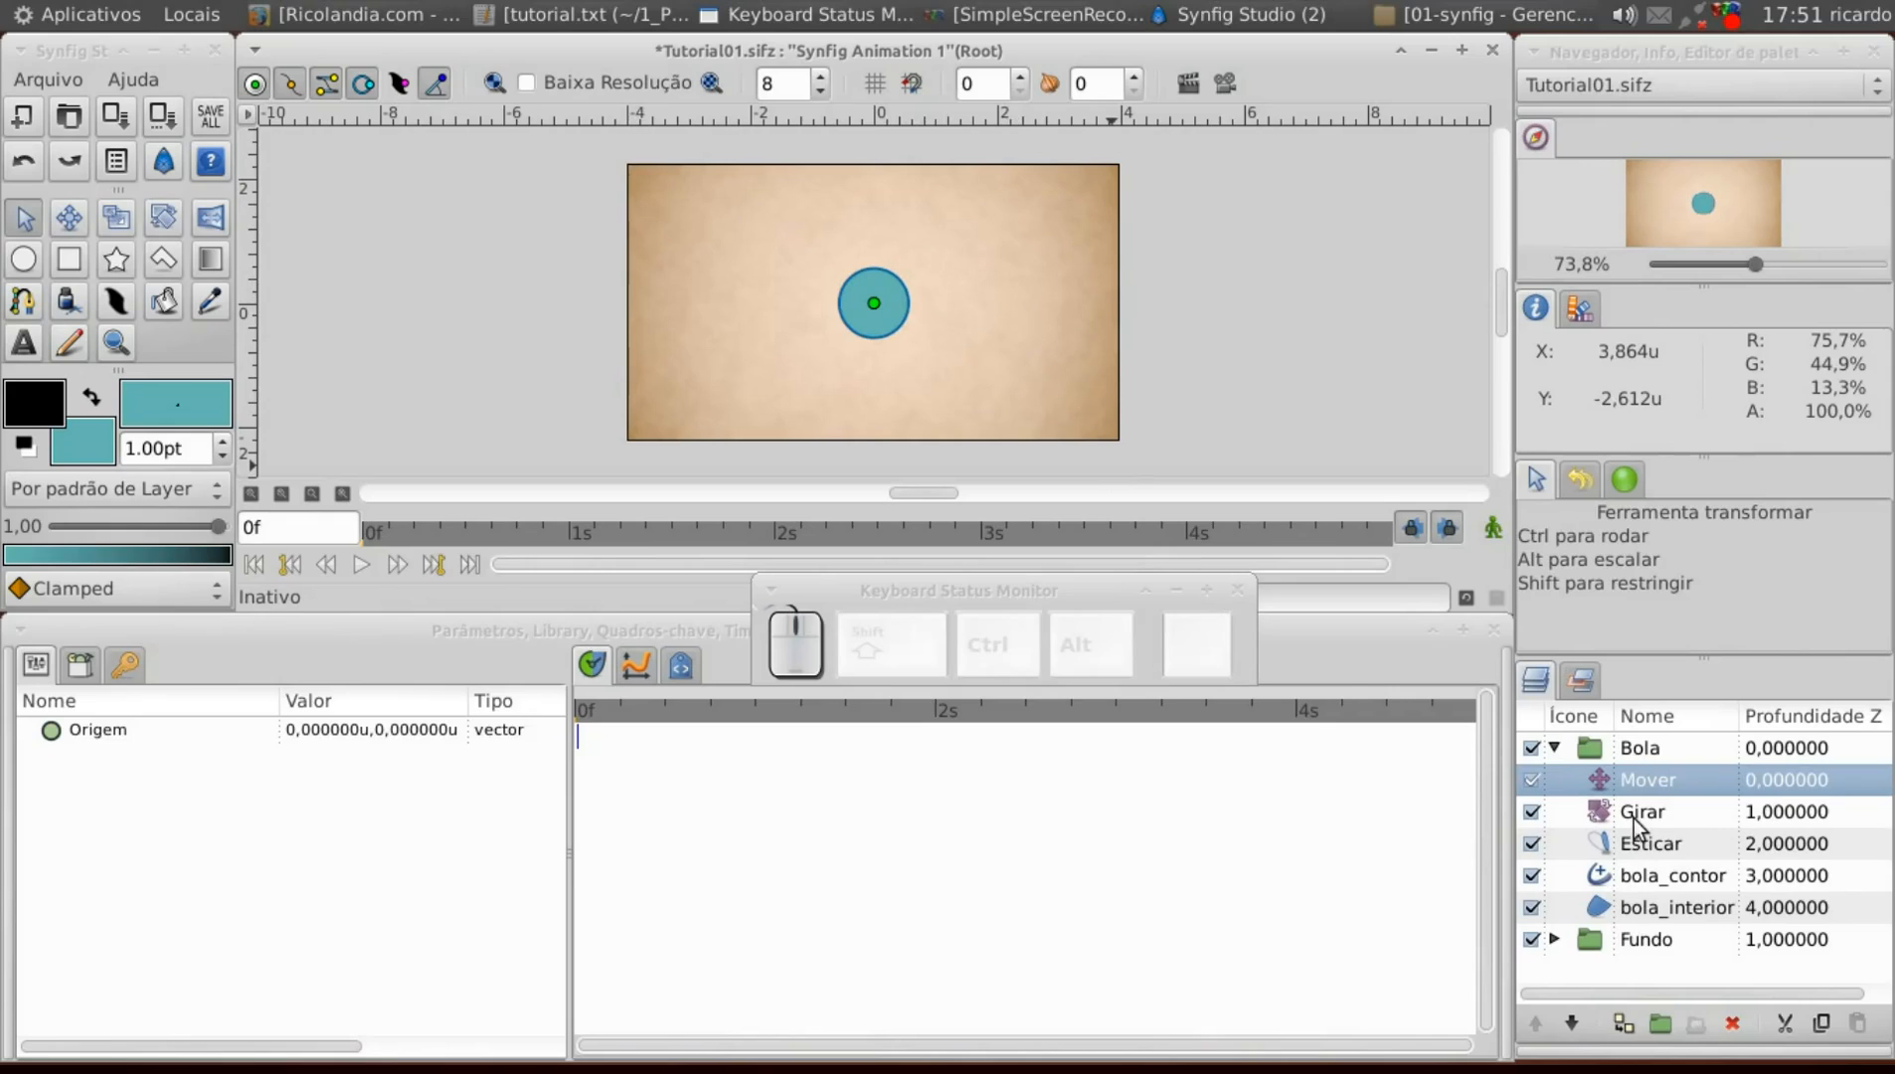
Turn on animation mode and move the ball at 0f to the scene's upper edge with the Mover layer, at about -0,09u, 2,27u.
left_click(1488, 532)
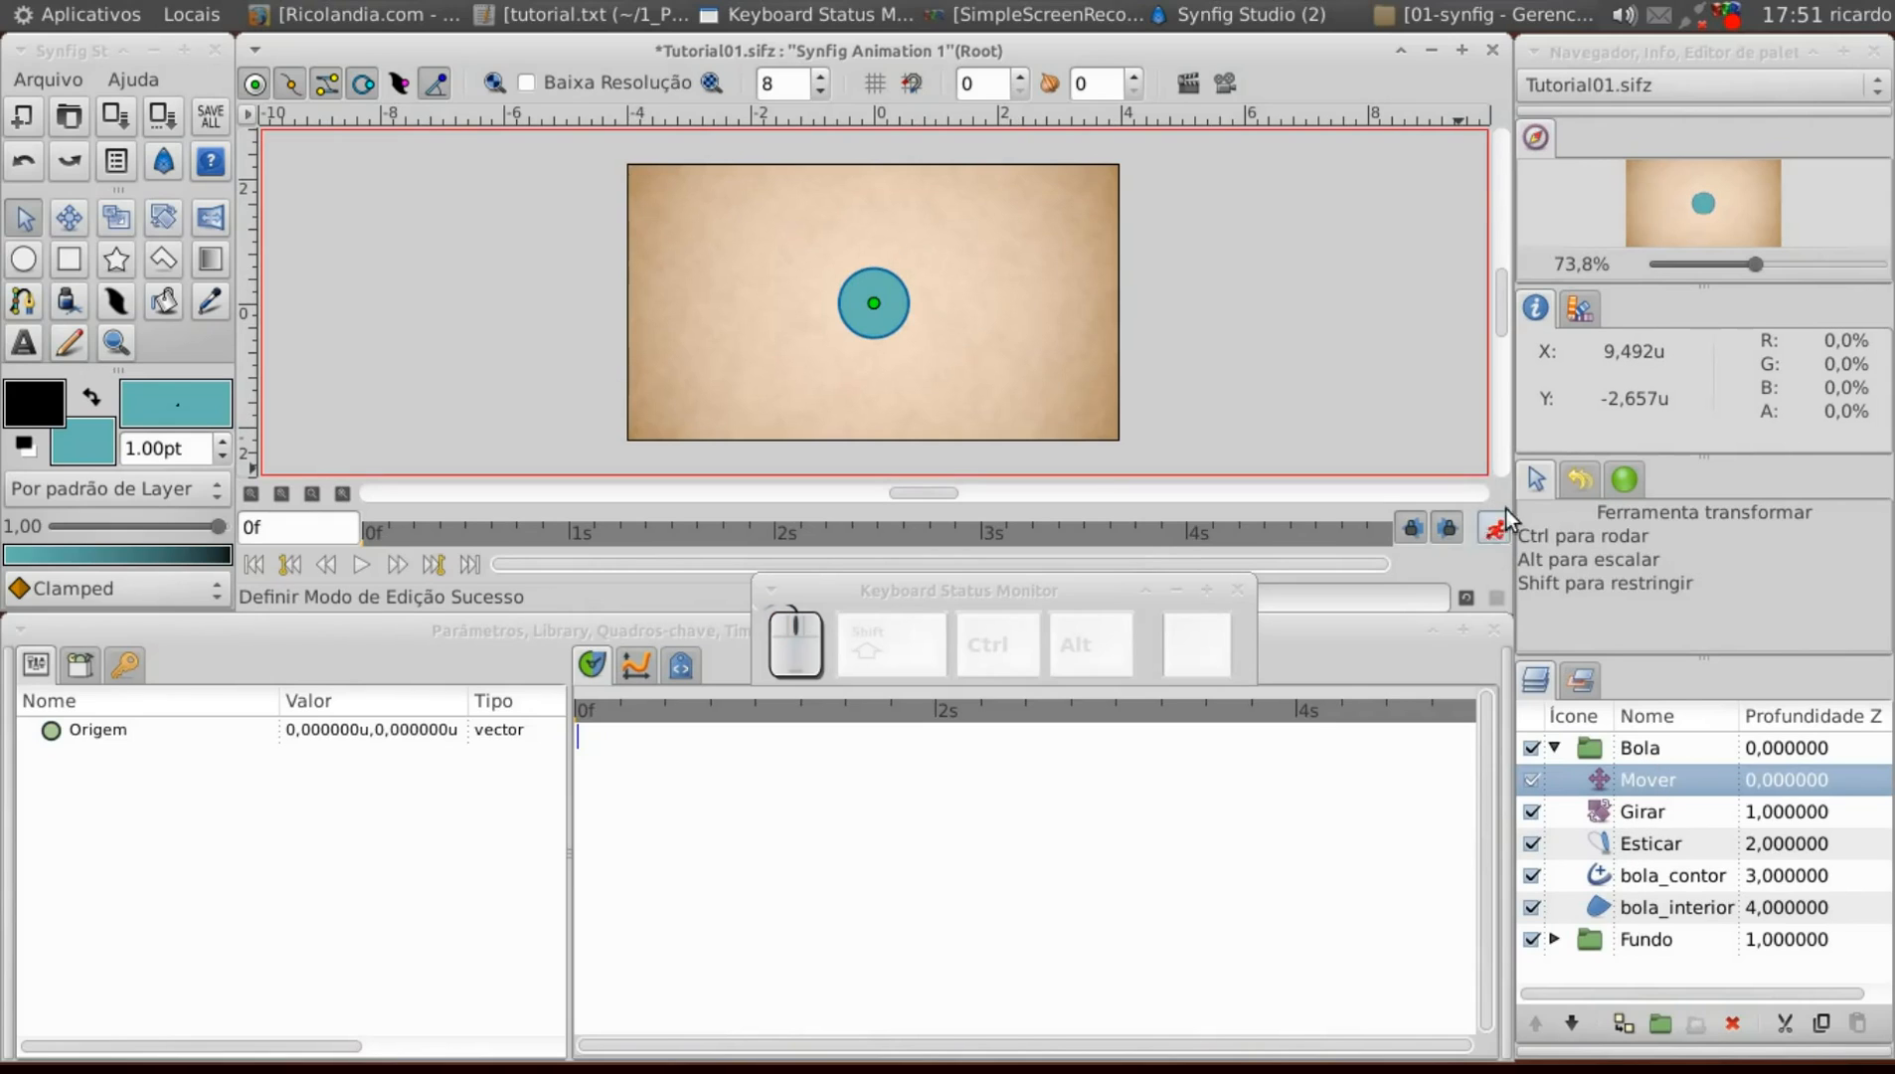
mouse_move(590, 714)
left_mouse_down()
mouse_move(626, 712)
mouse_move(569, 718)
left_mouse_up()
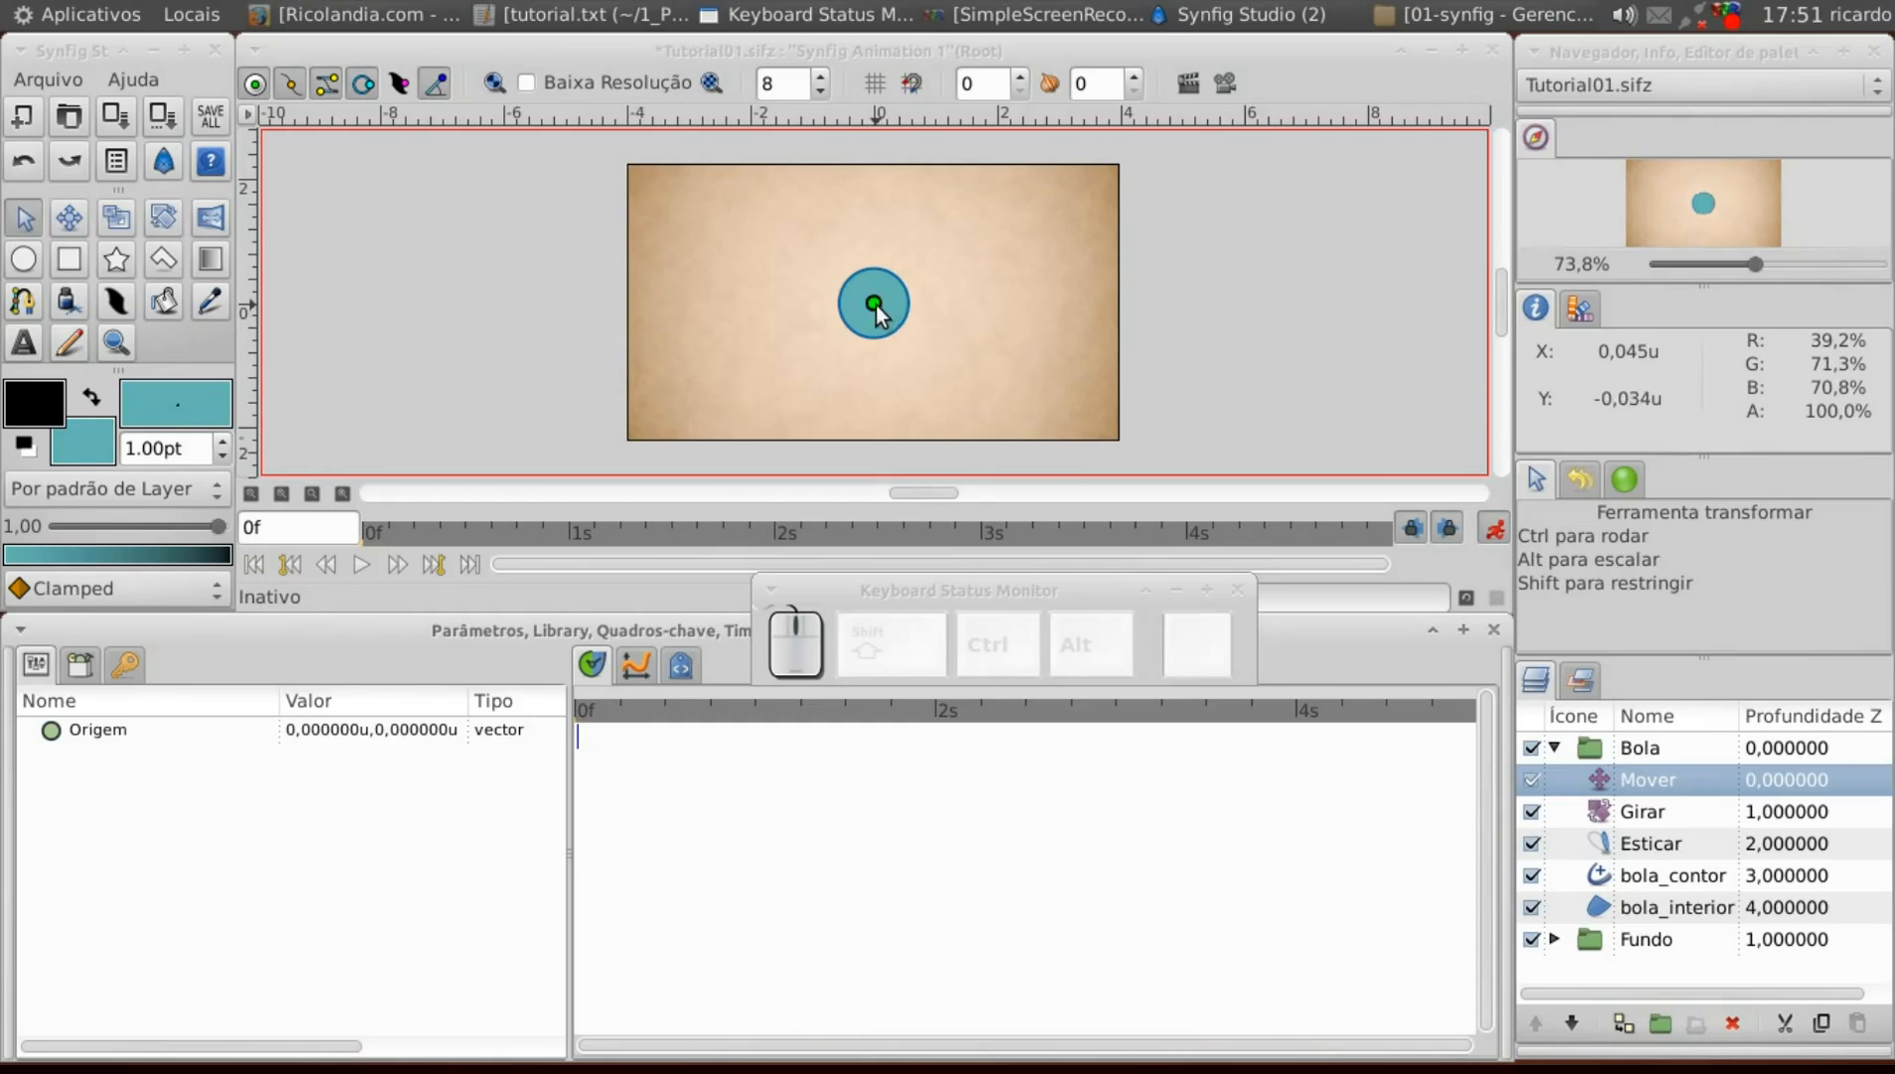
left_click_drag(877, 305, 868, 164)
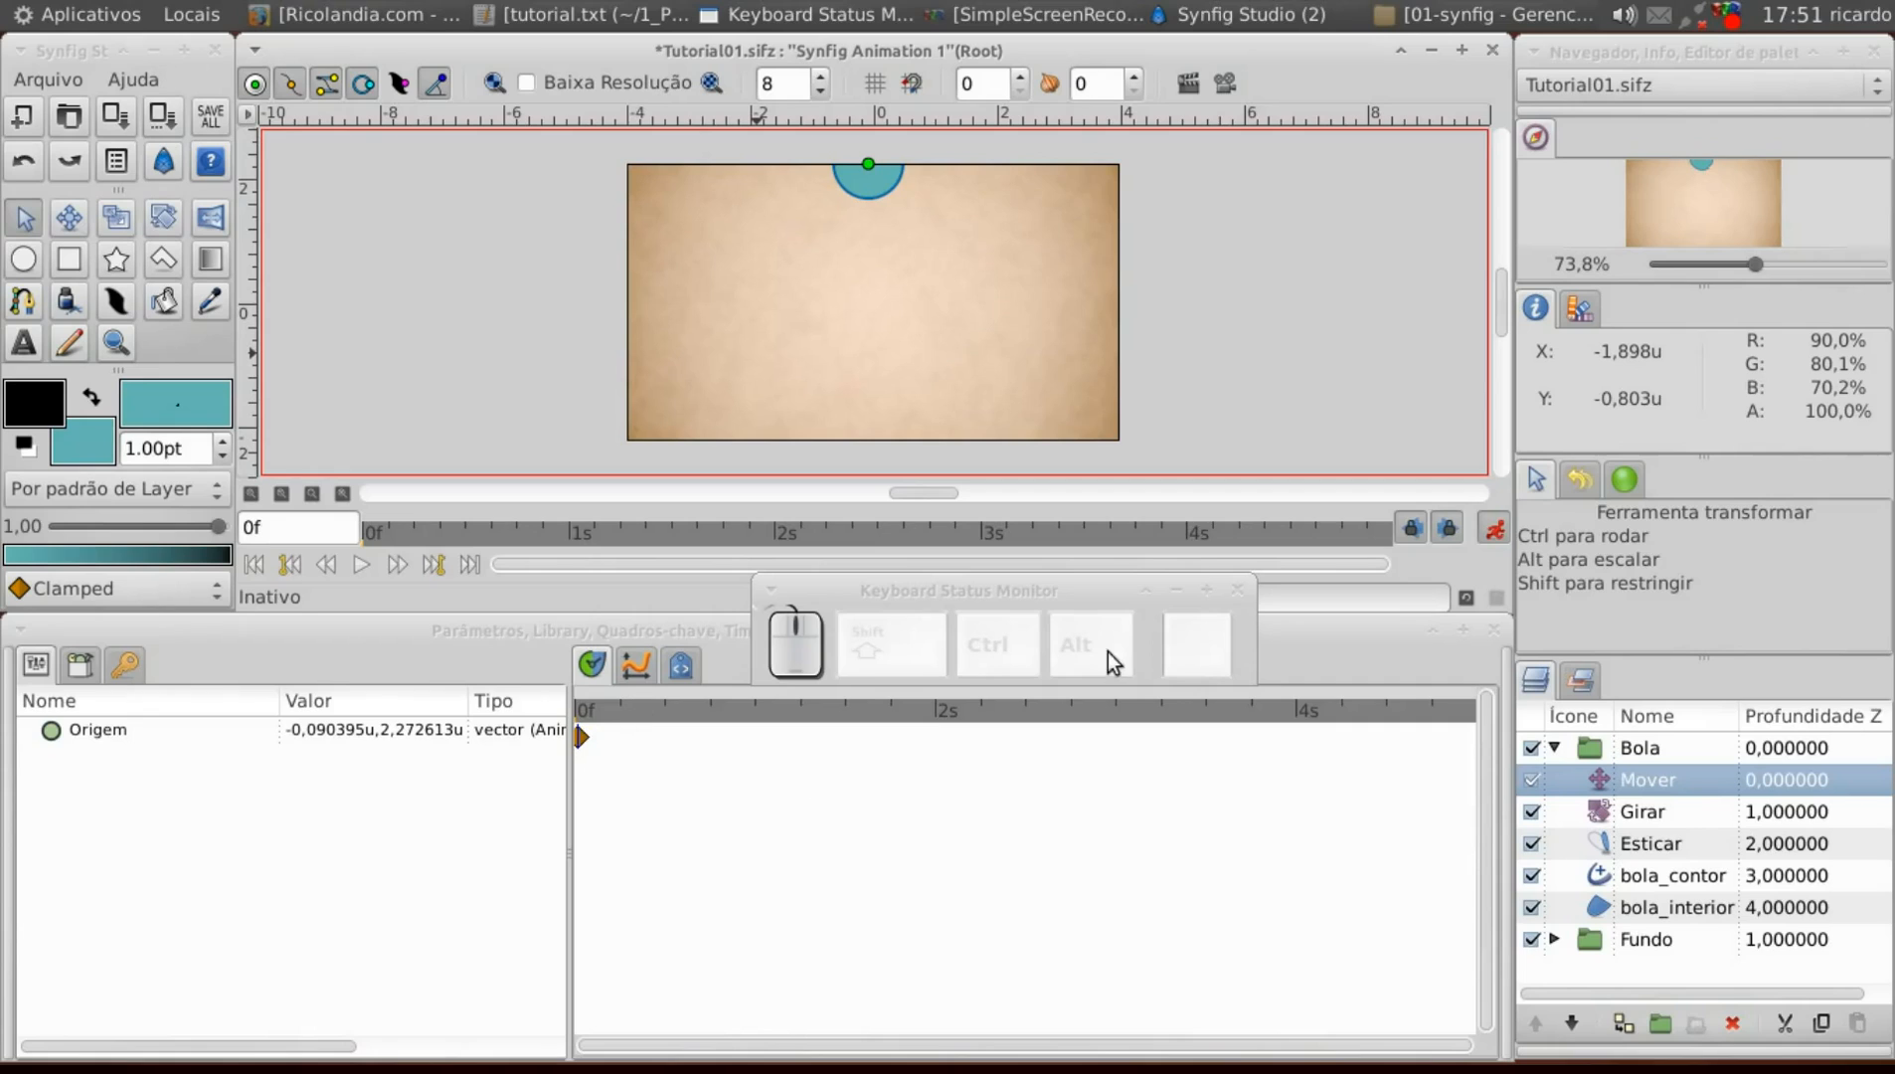
Keyframe the Mover layer's Origem at about -0,05u, -0,33u on frame 12 and slightly higher, about -0,05u, -0,21u, on frame 14.
left_click_drag(600, 709, 663, 709)
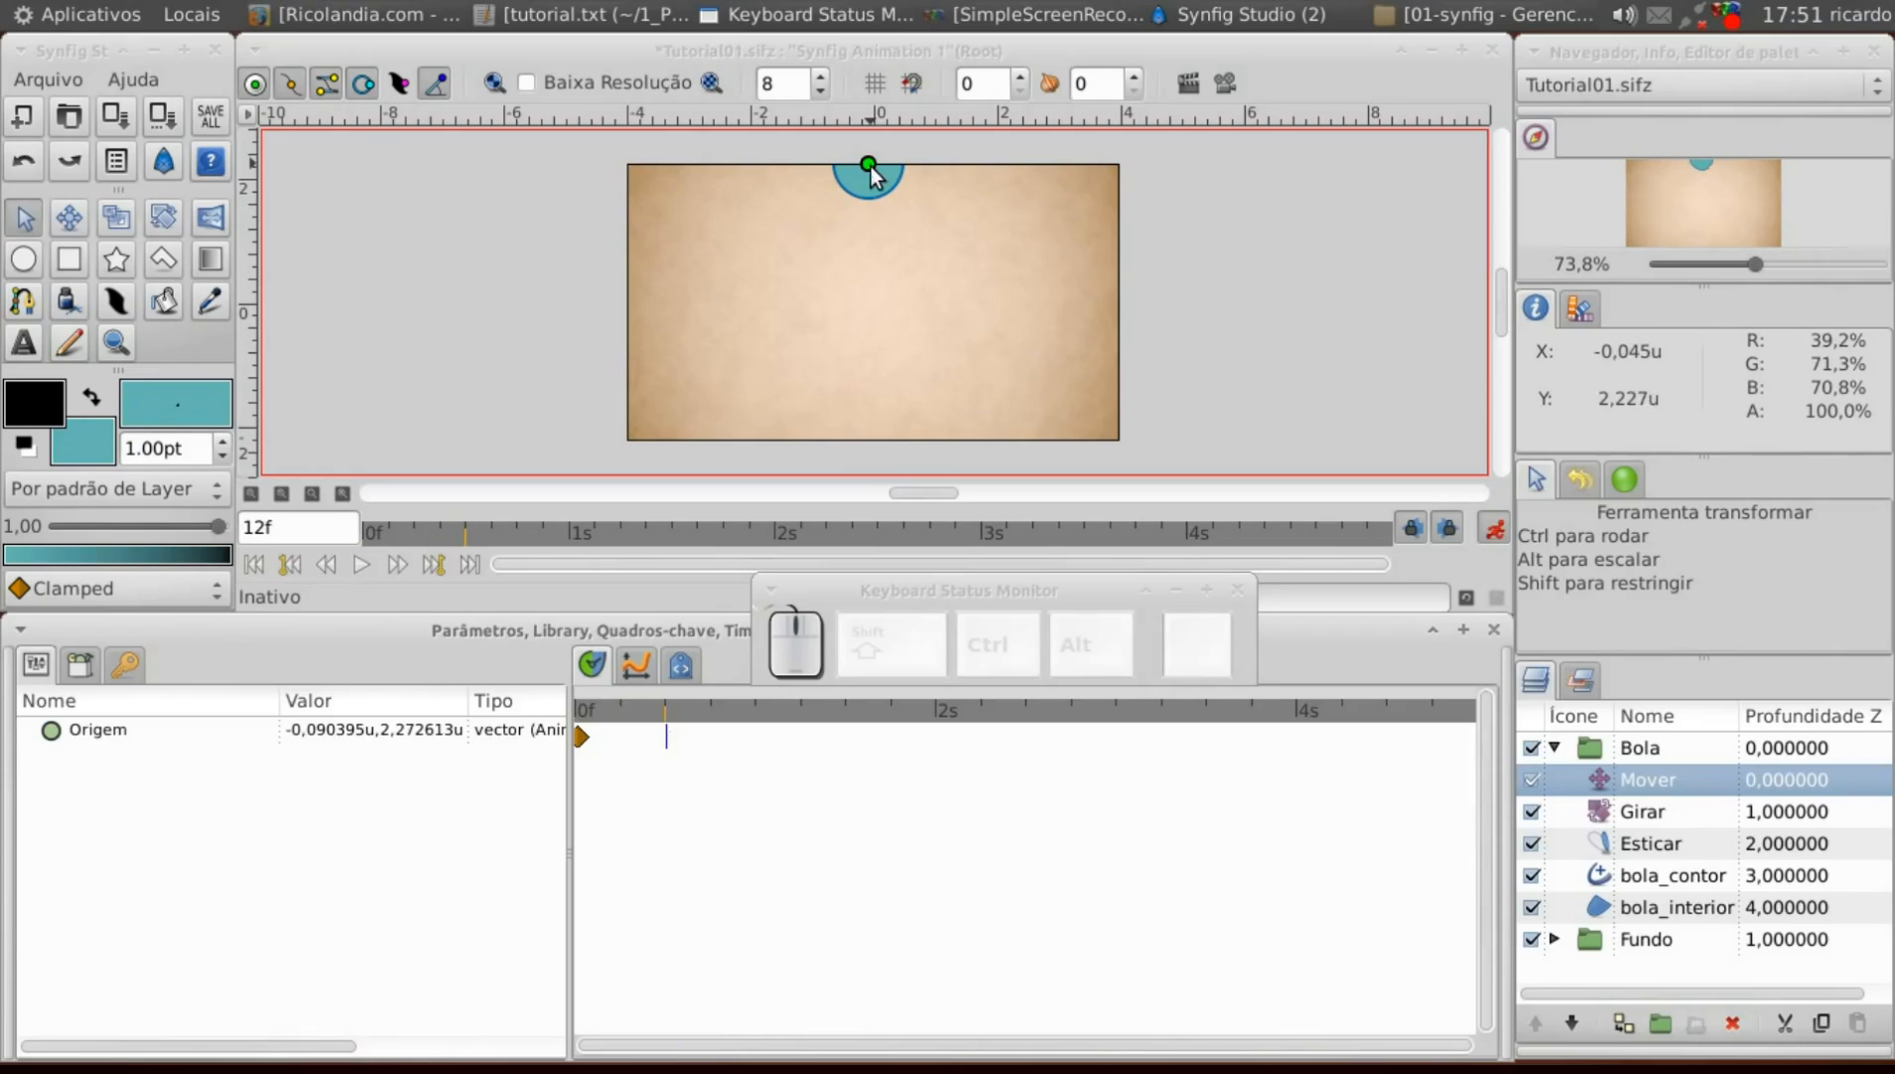
left_click_drag(868, 165, 870, 323)
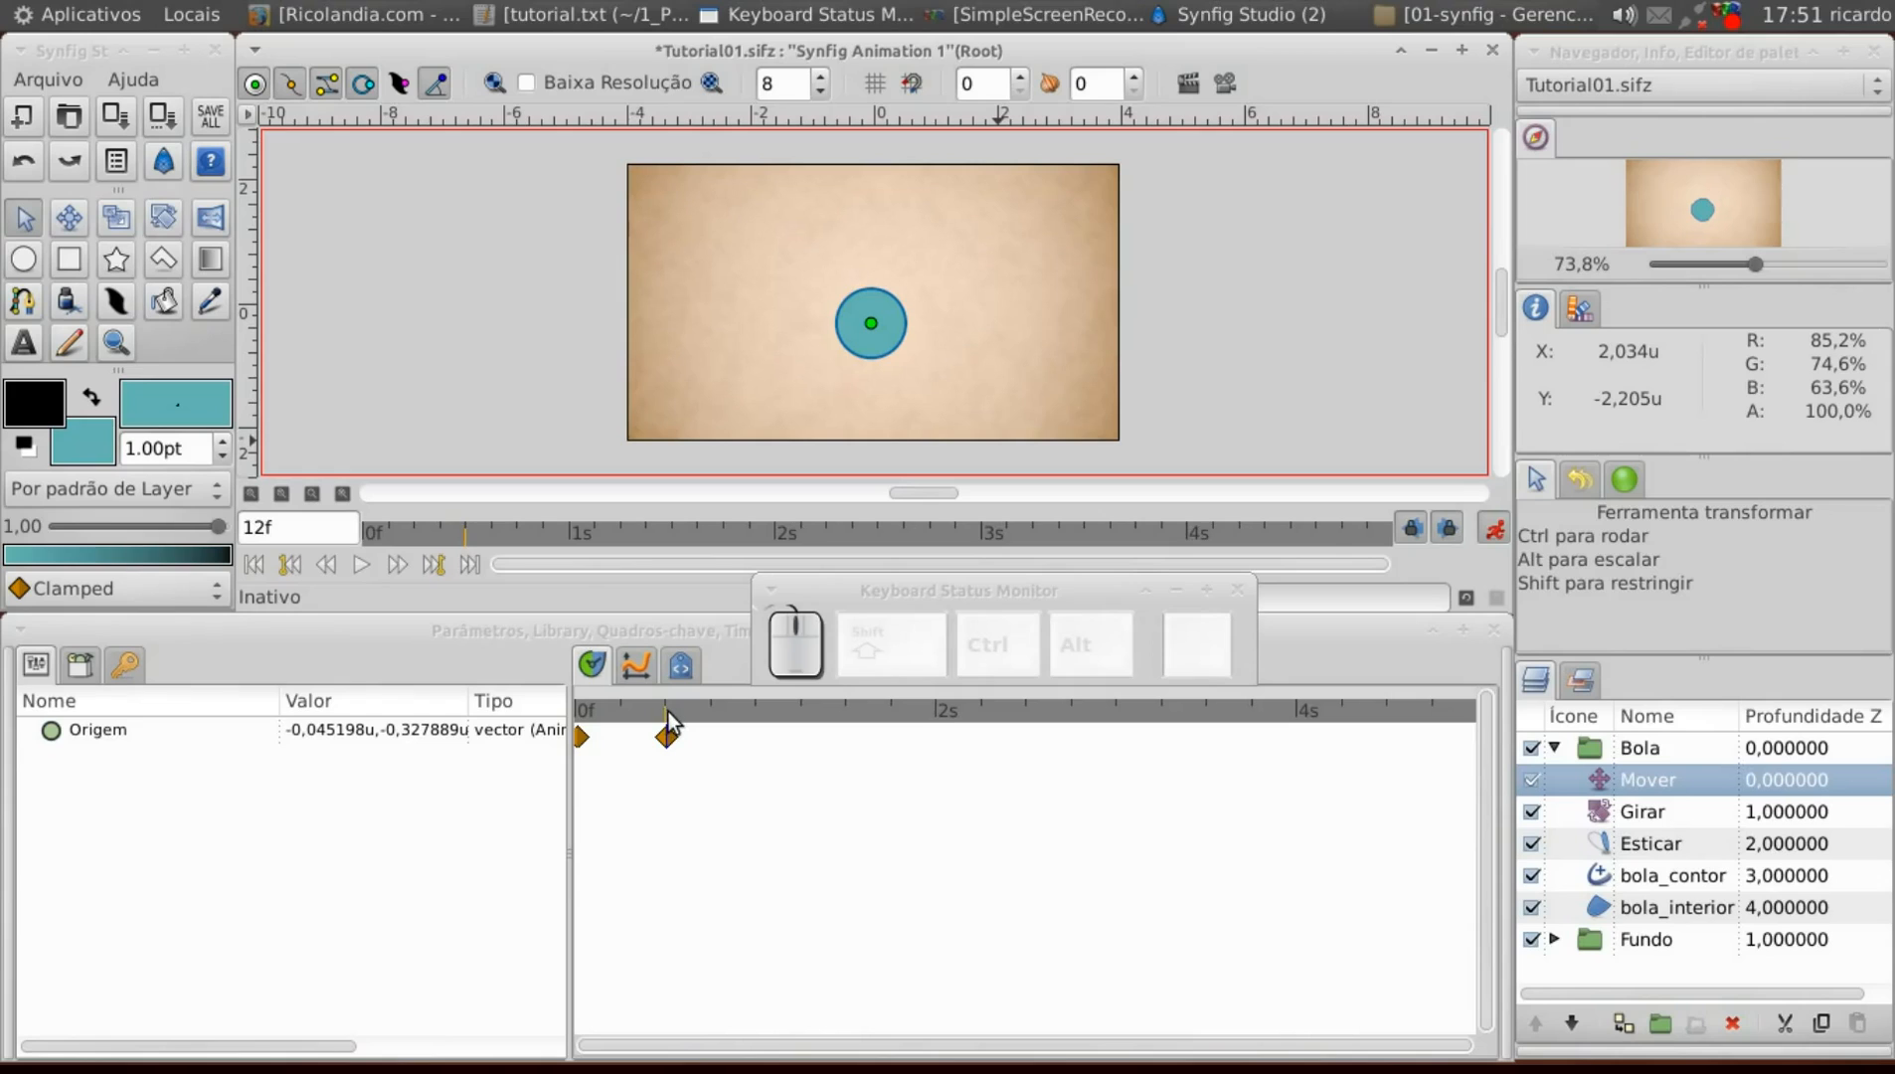
left_click_drag(669, 711, 682, 705)
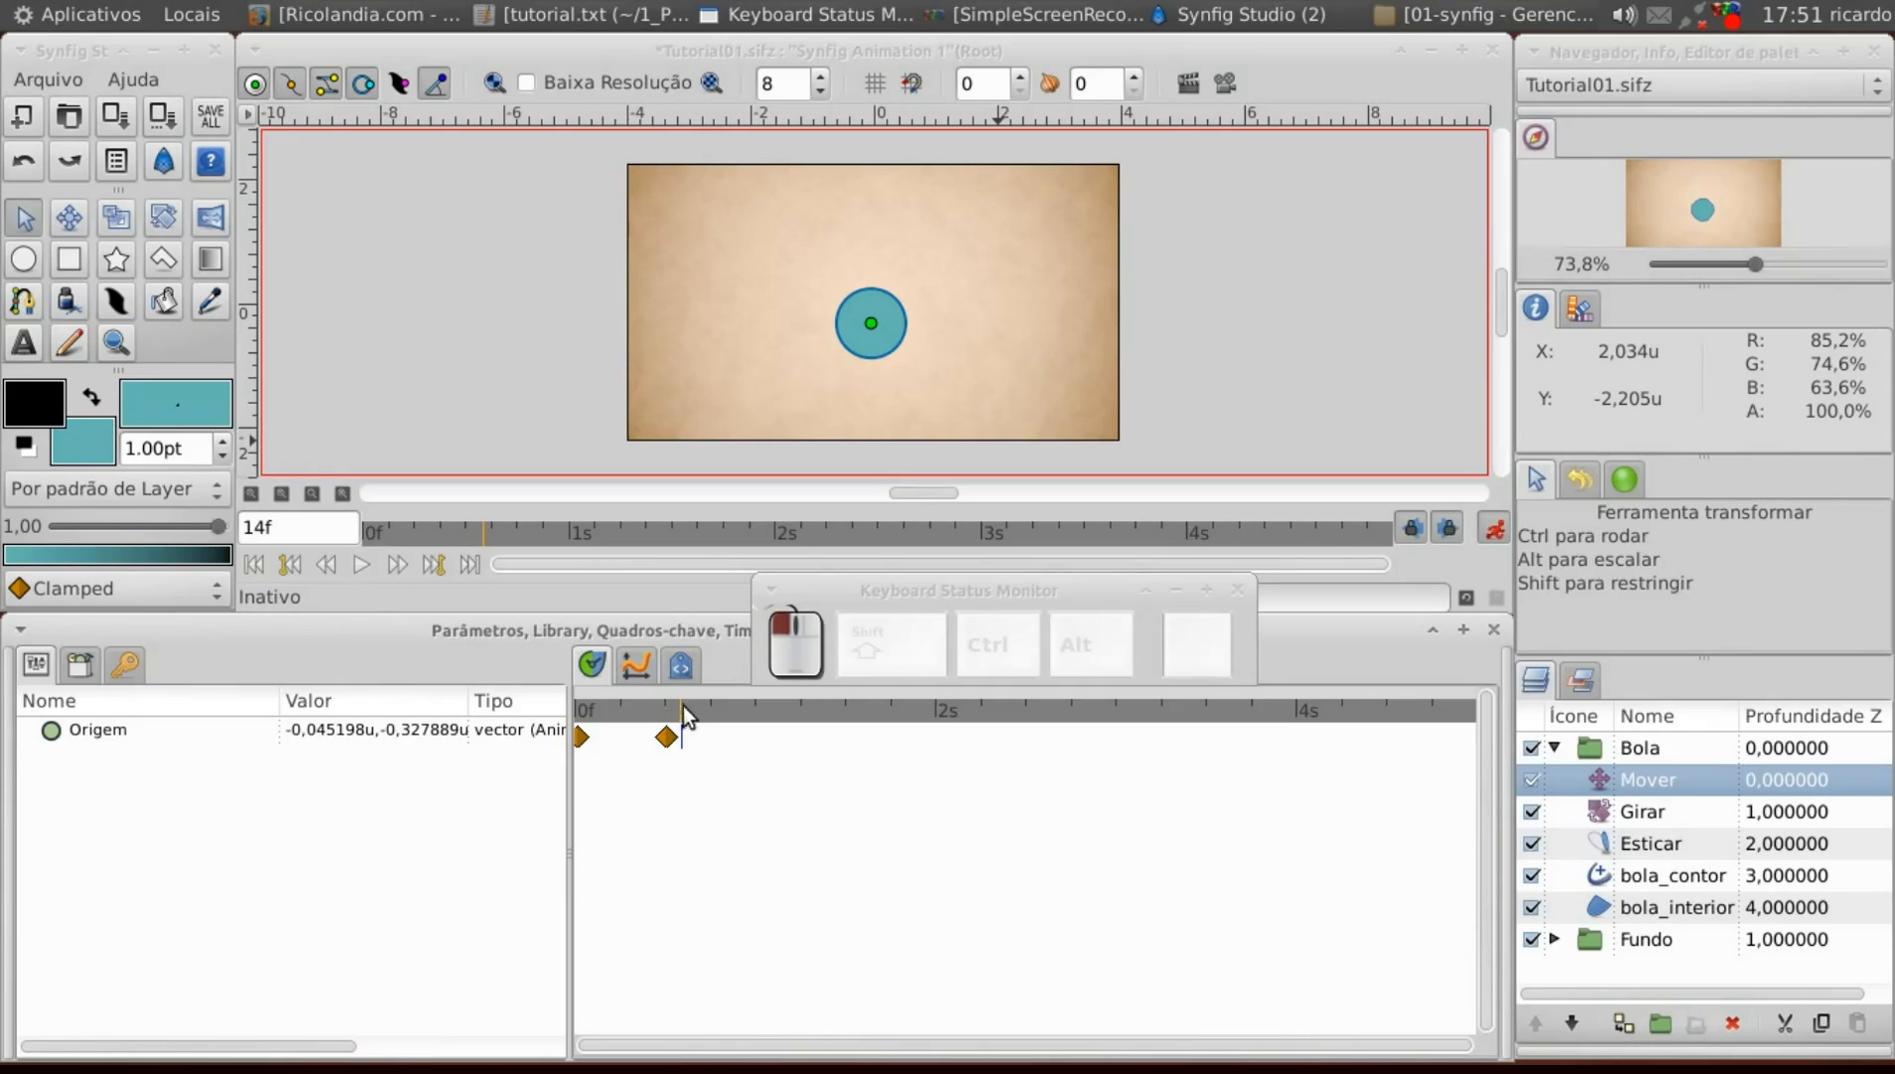
left_click(869, 324)
left_click_drag(869, 320, 869, 317)
Play the animation from frame 0 several times to check the ball's fall and small rebound.
left_click_drag(696, 709, 576, 711)
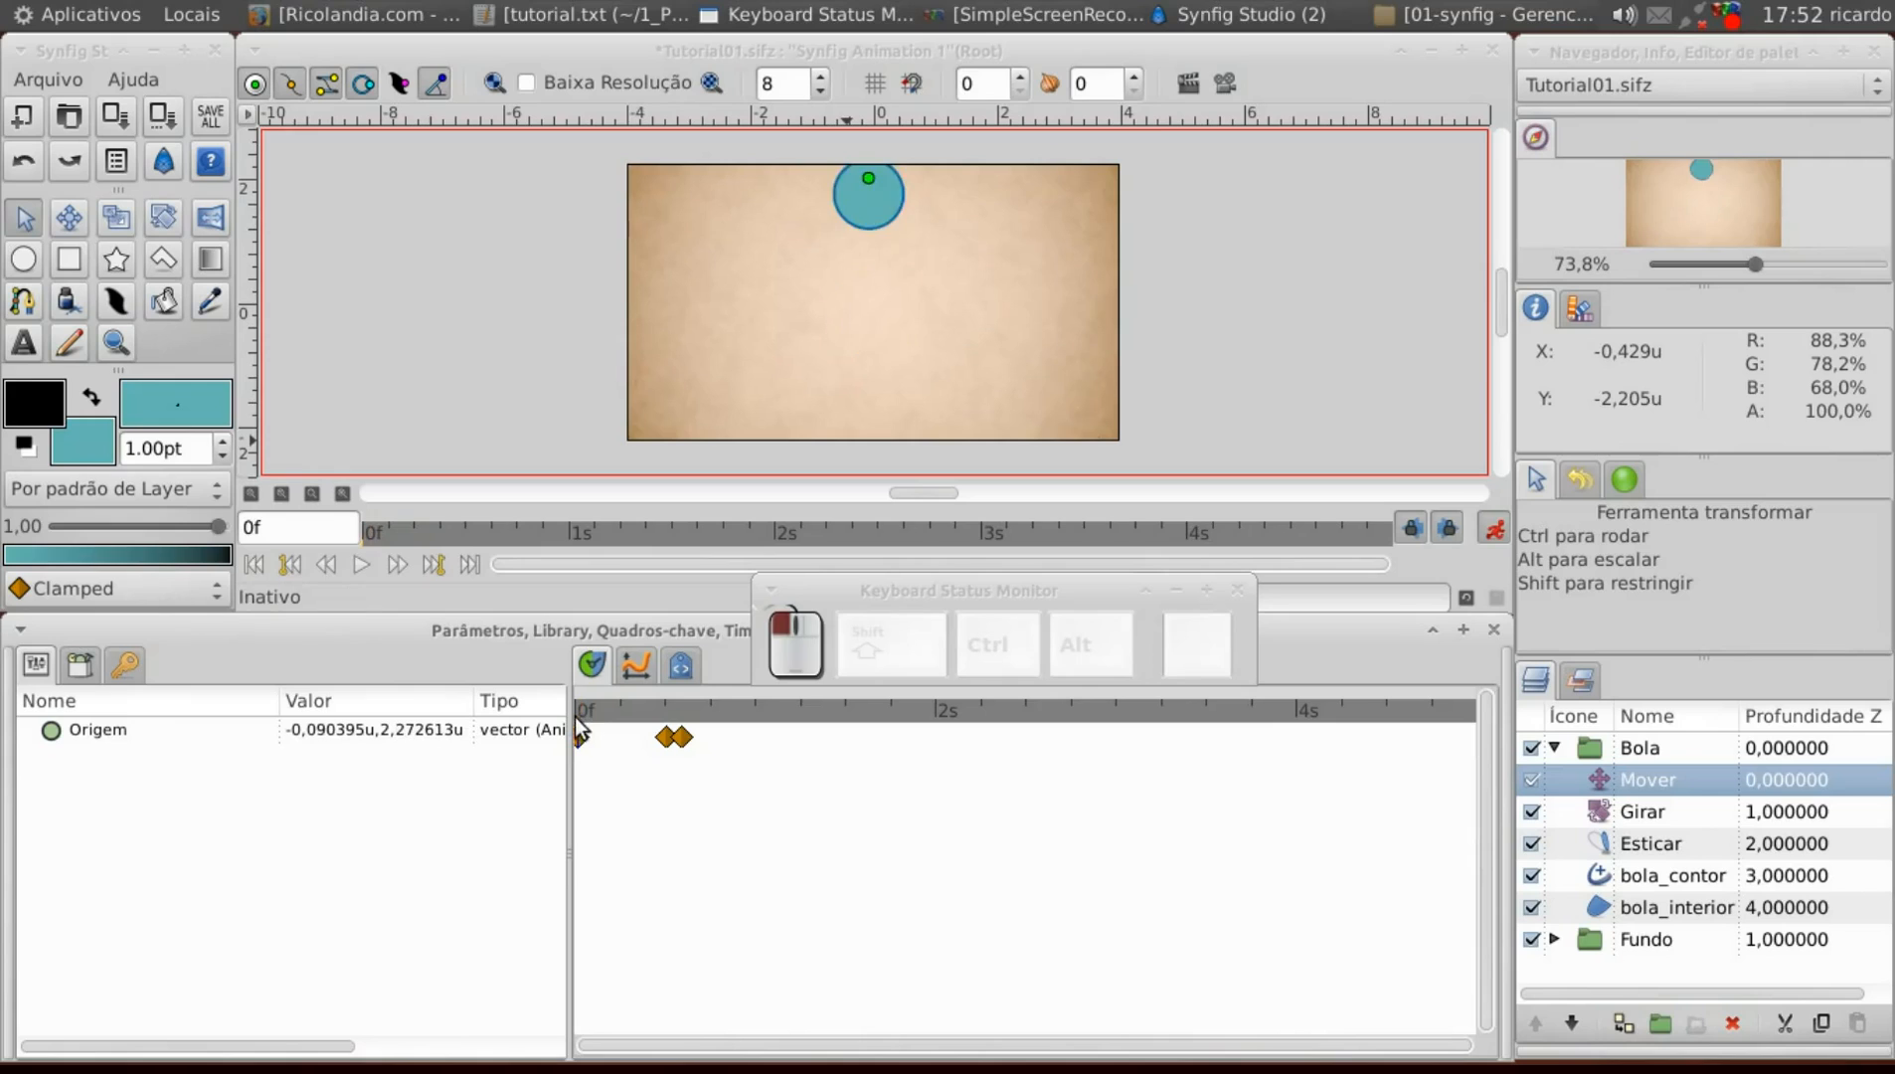
left_click(356, 564)
left_click(352, 563)
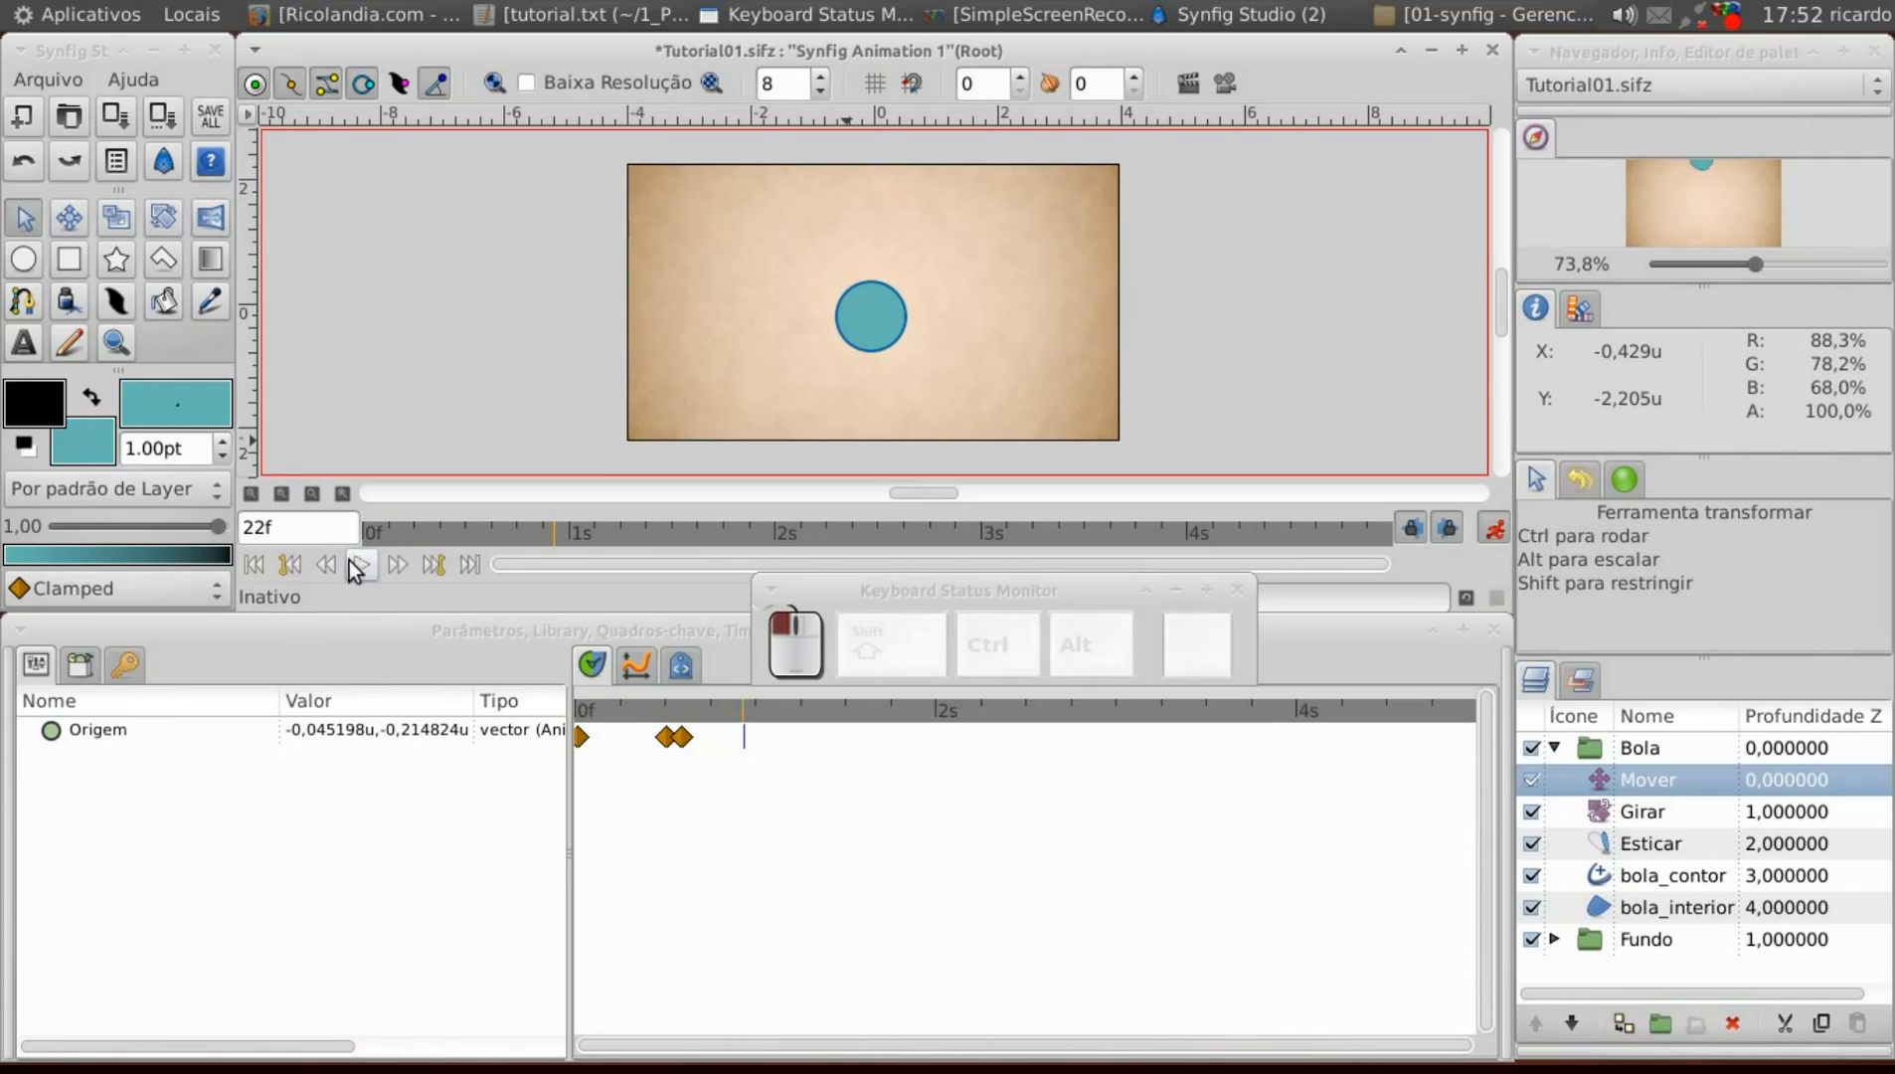
left_click(680, 705)
left_click_drag(679, 703, 579, 710)
left_click(360, 556)
left_click(360, 556)
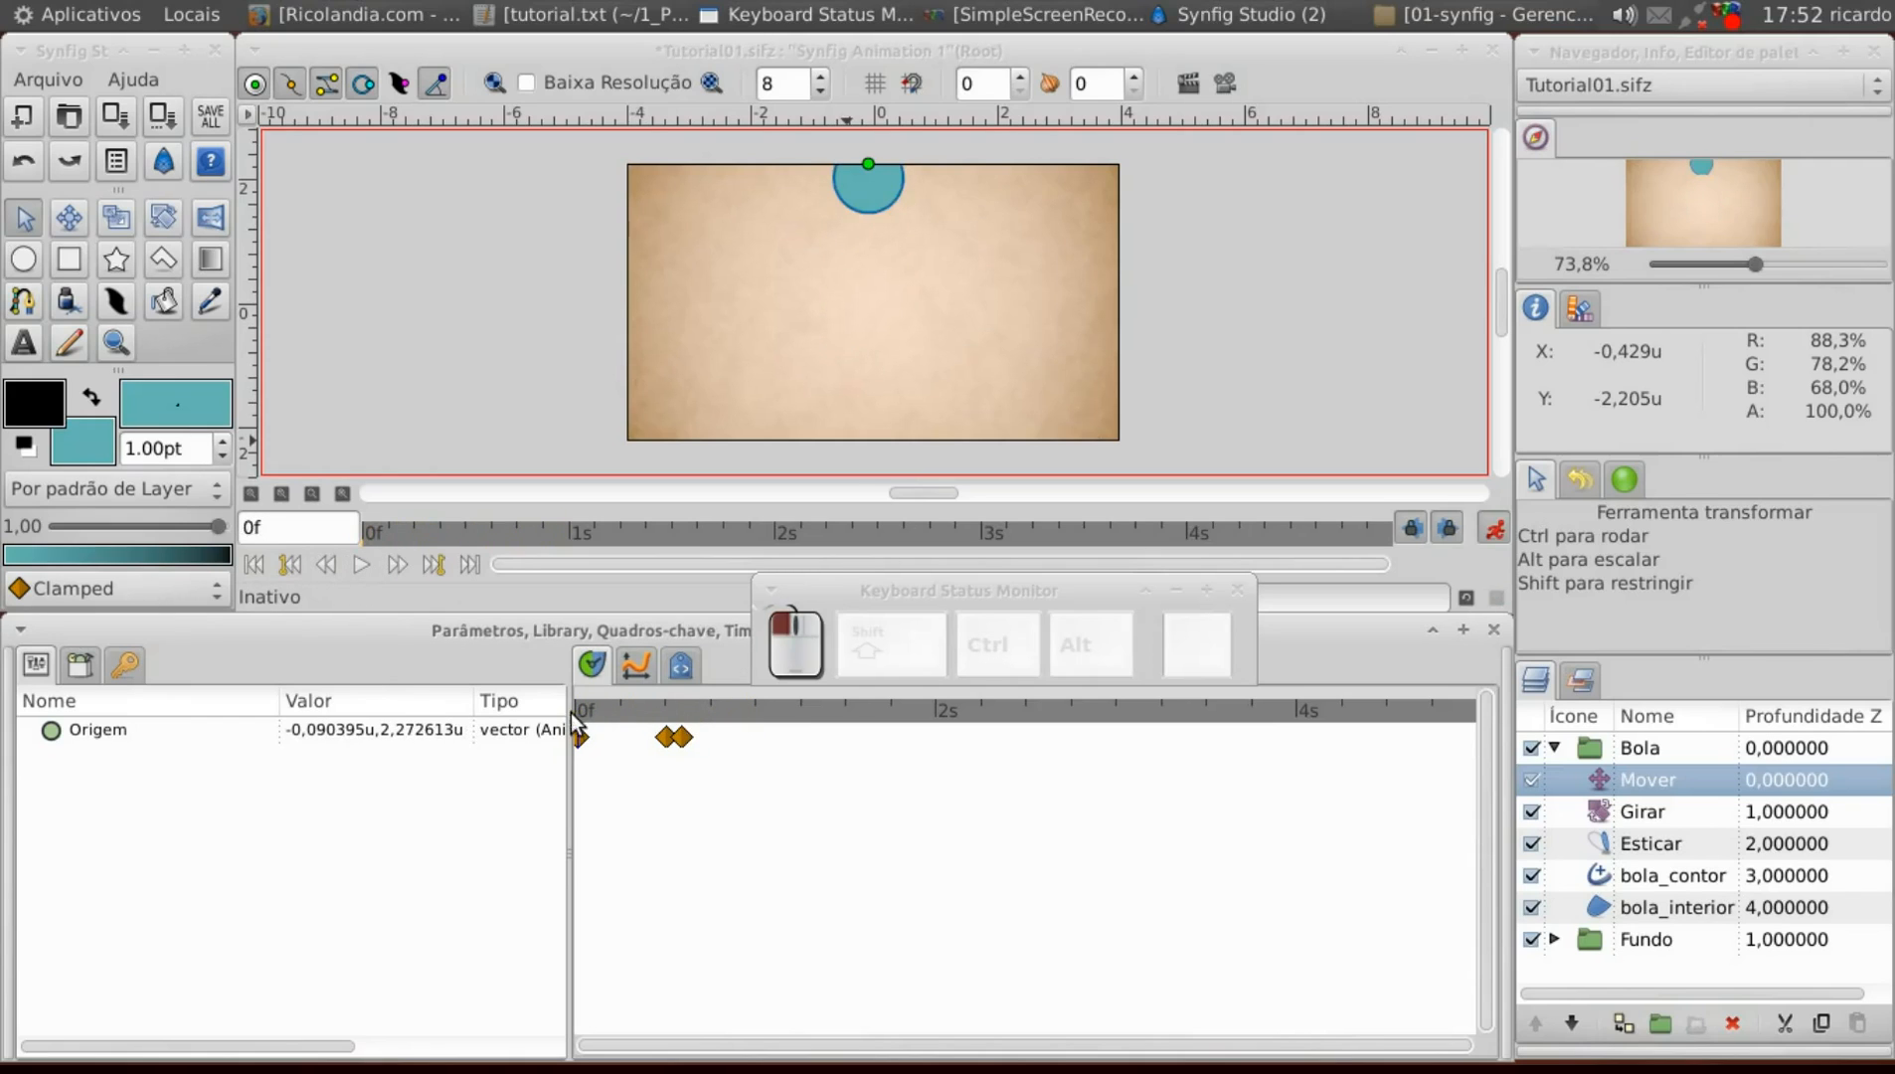
left_click(351, 564)
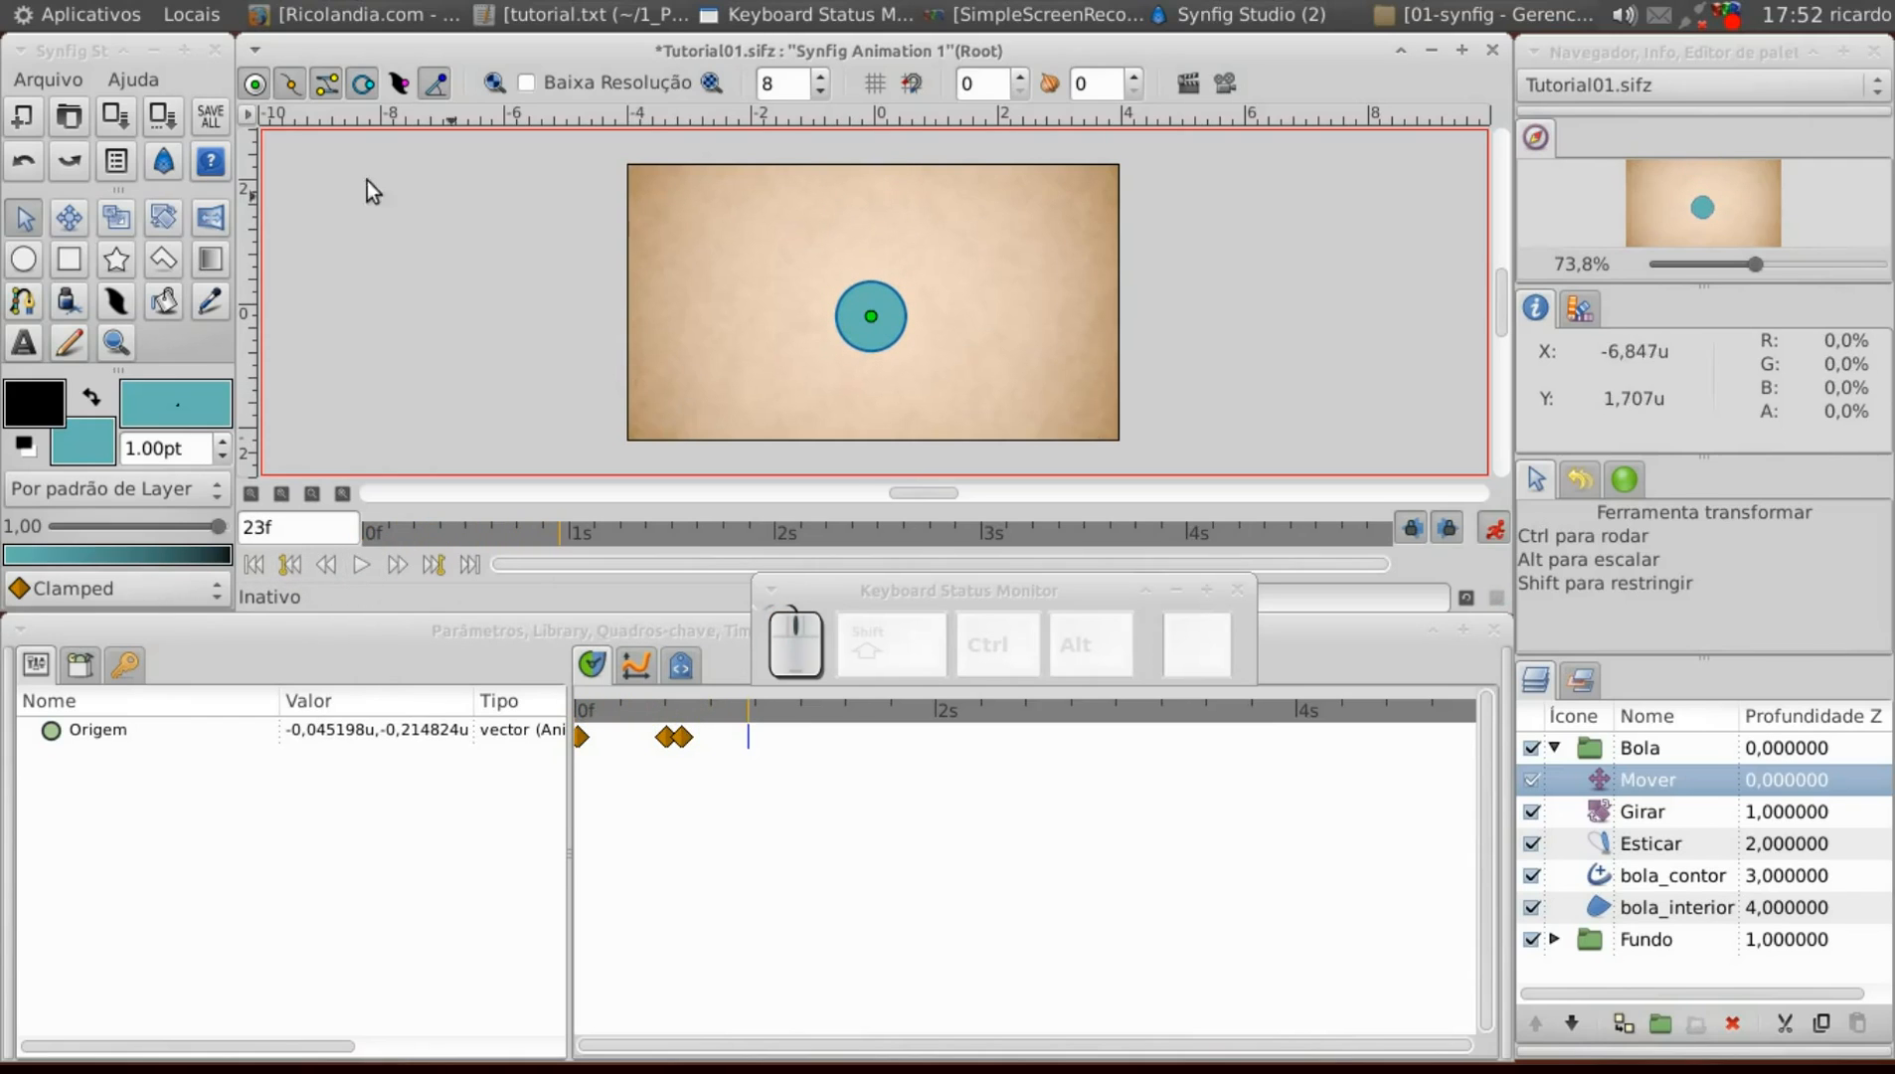
Save the animation document under its existing name.
left_click(248, 114)
mouse_move(398, 125)
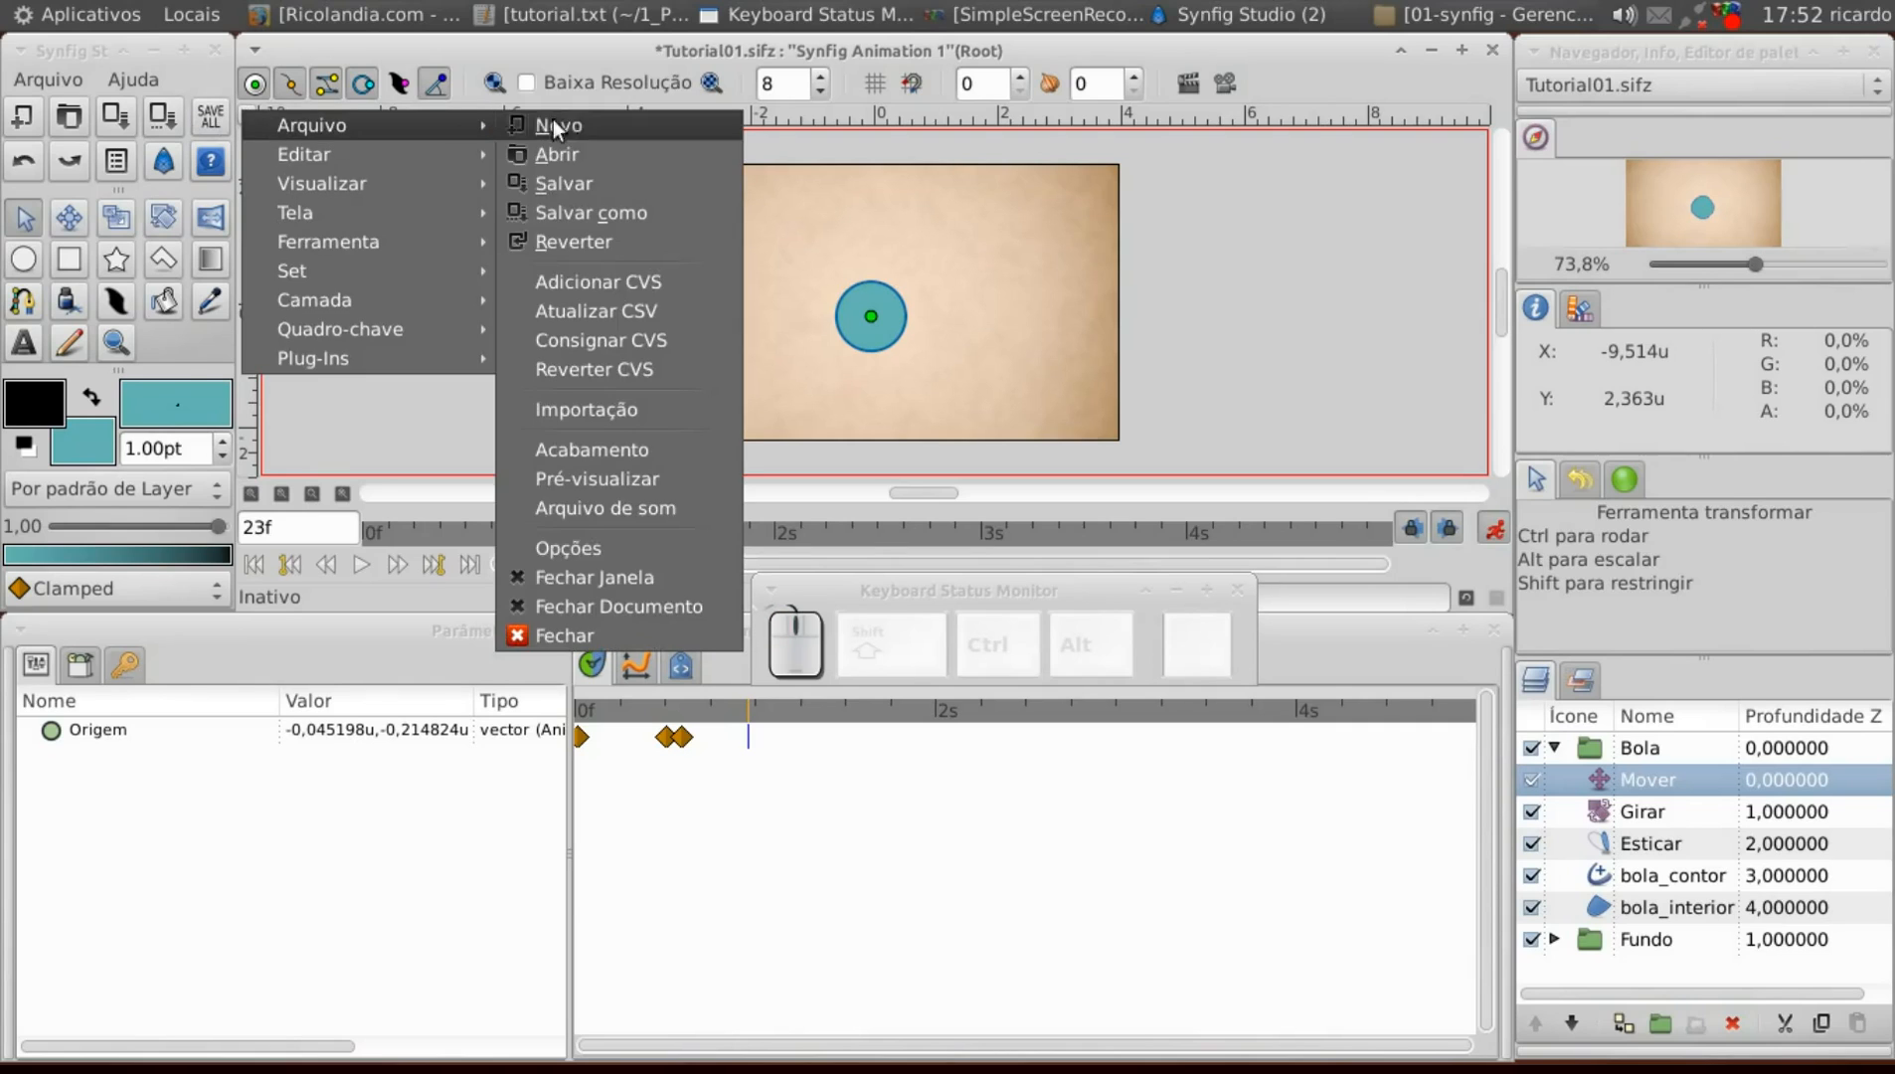
left_click(601, 187)
At frame 0, stretch the ball vertically with the Esticar layer's Quantidade, to about 0,97u, 1,10u.
left_click_drag(741, 706, 575, 707)
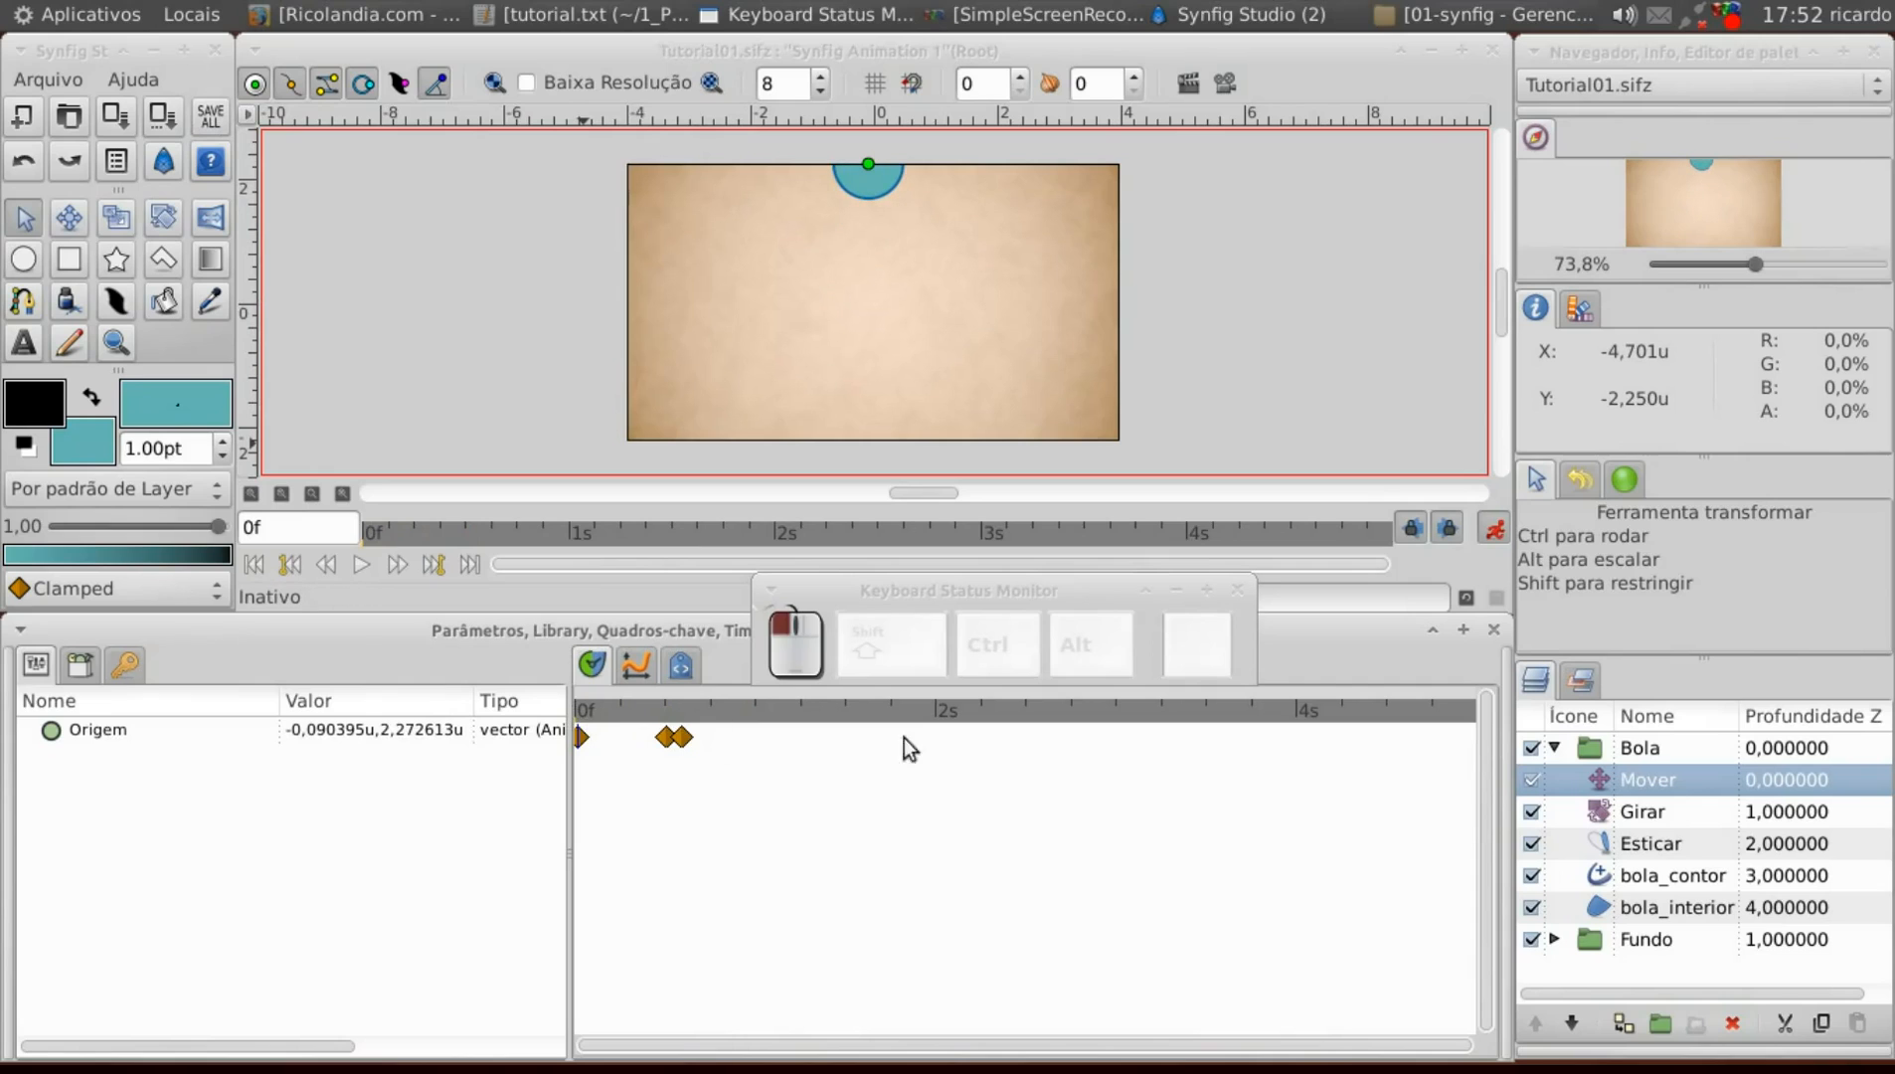
left_click(1601, 840)
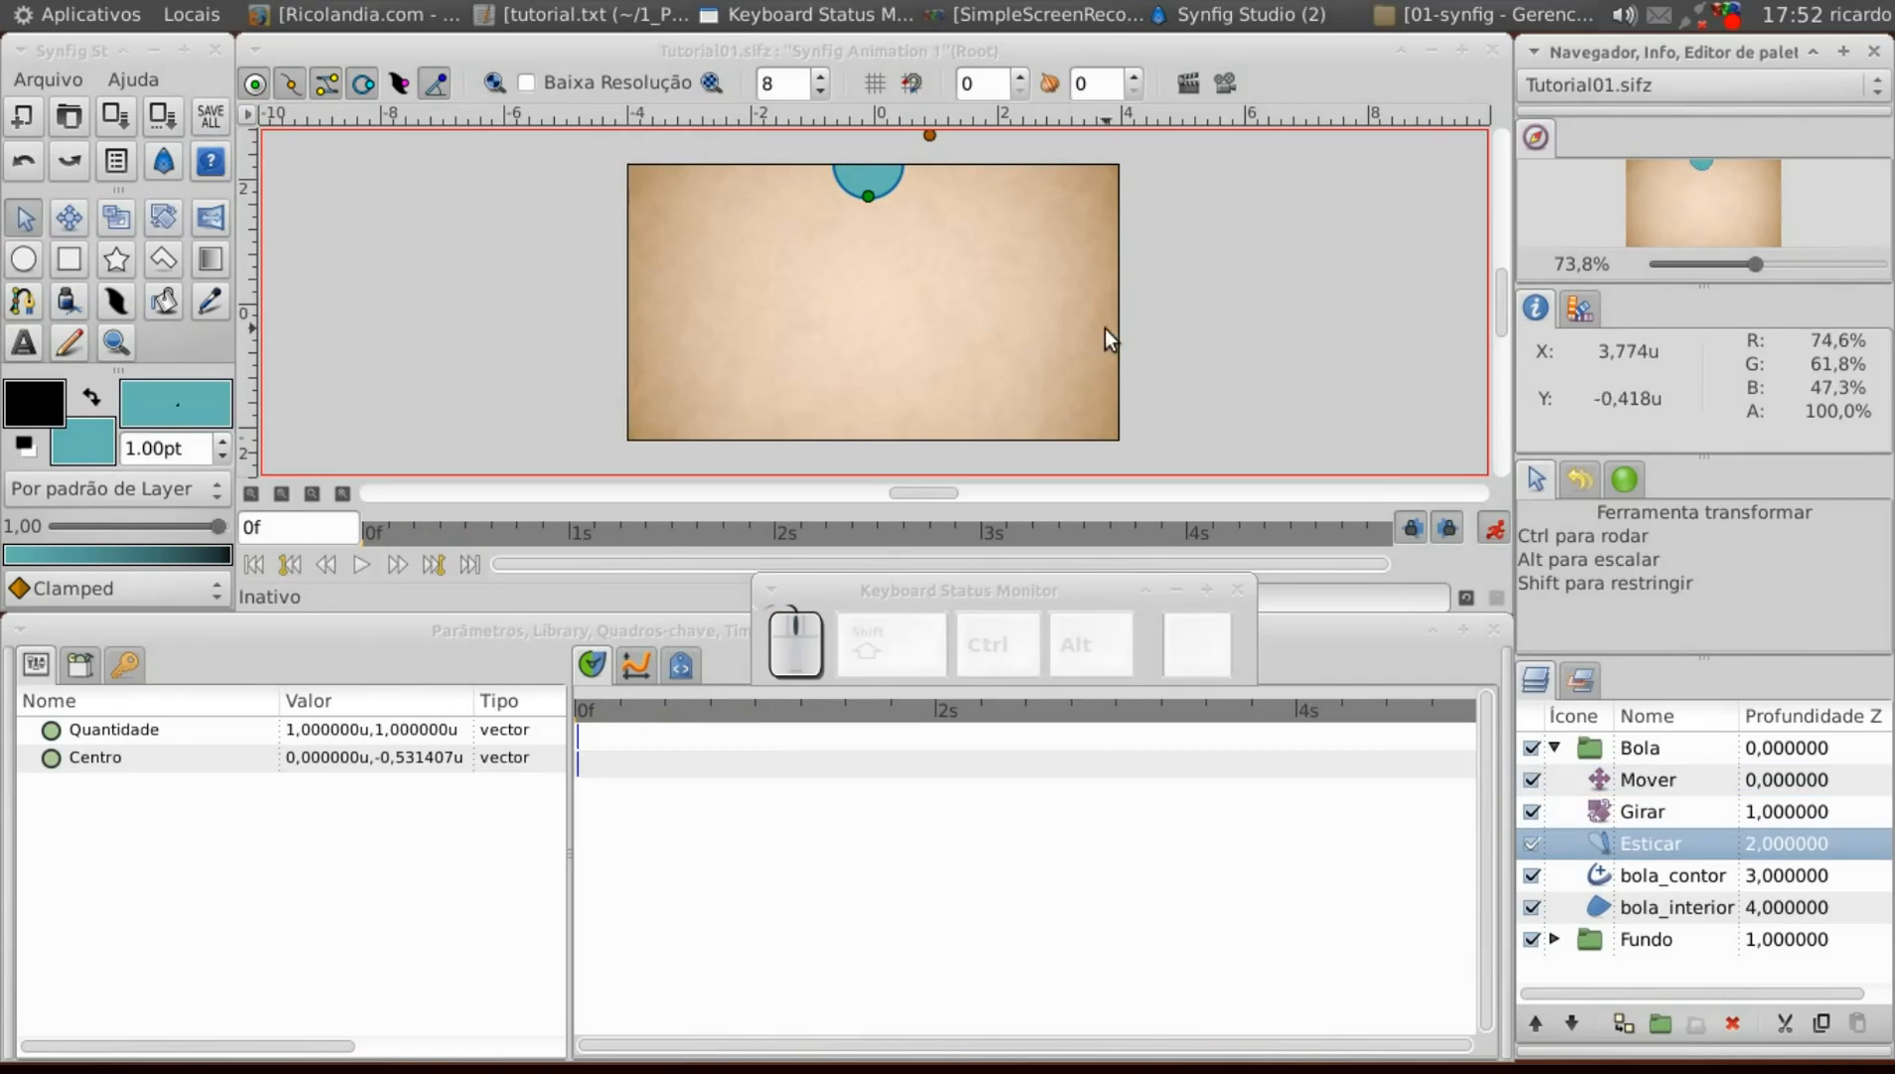
left_click_drag(932, 135, 926, 129)
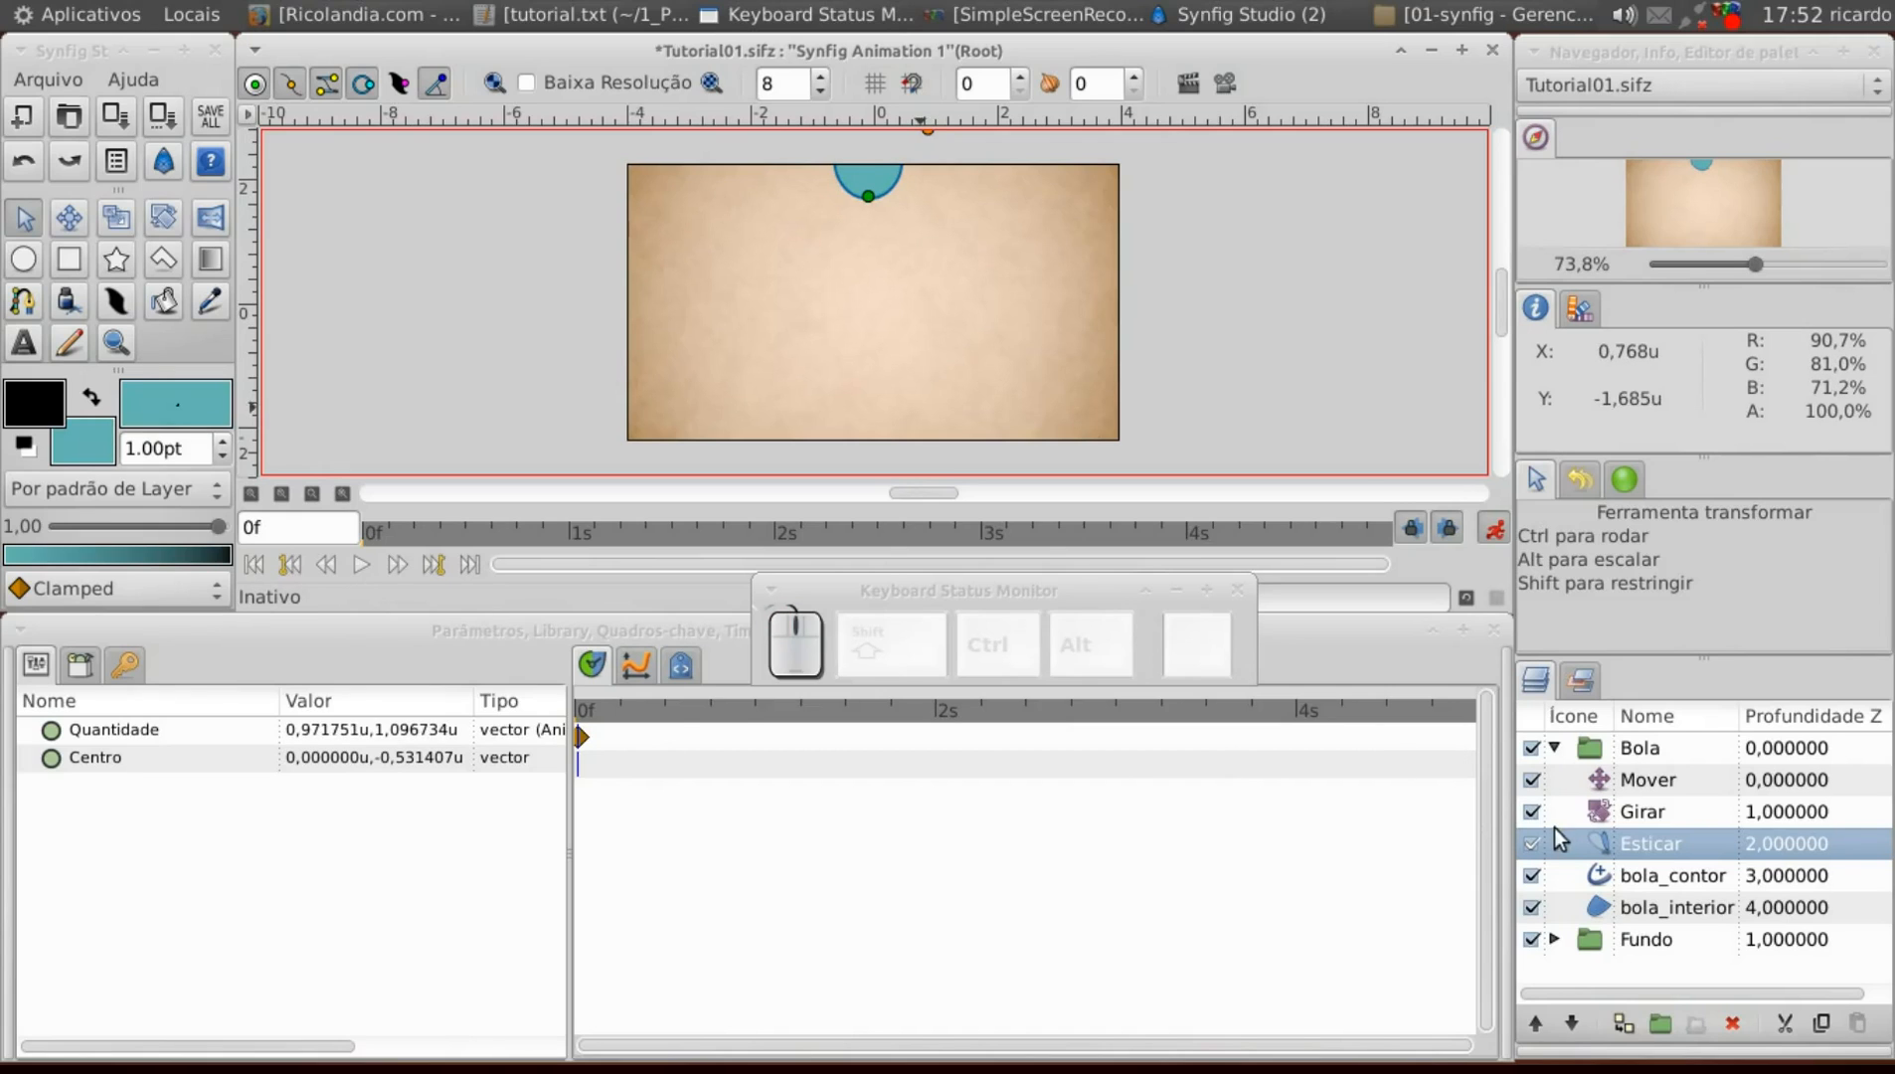
At the Mover layer's 12f keyframe, squash the ball with Esticar's Quantidade, to about 0,97u, 0,67u.
left_click(1611, 783)
left_click_drag(609, 709, 663, 704)
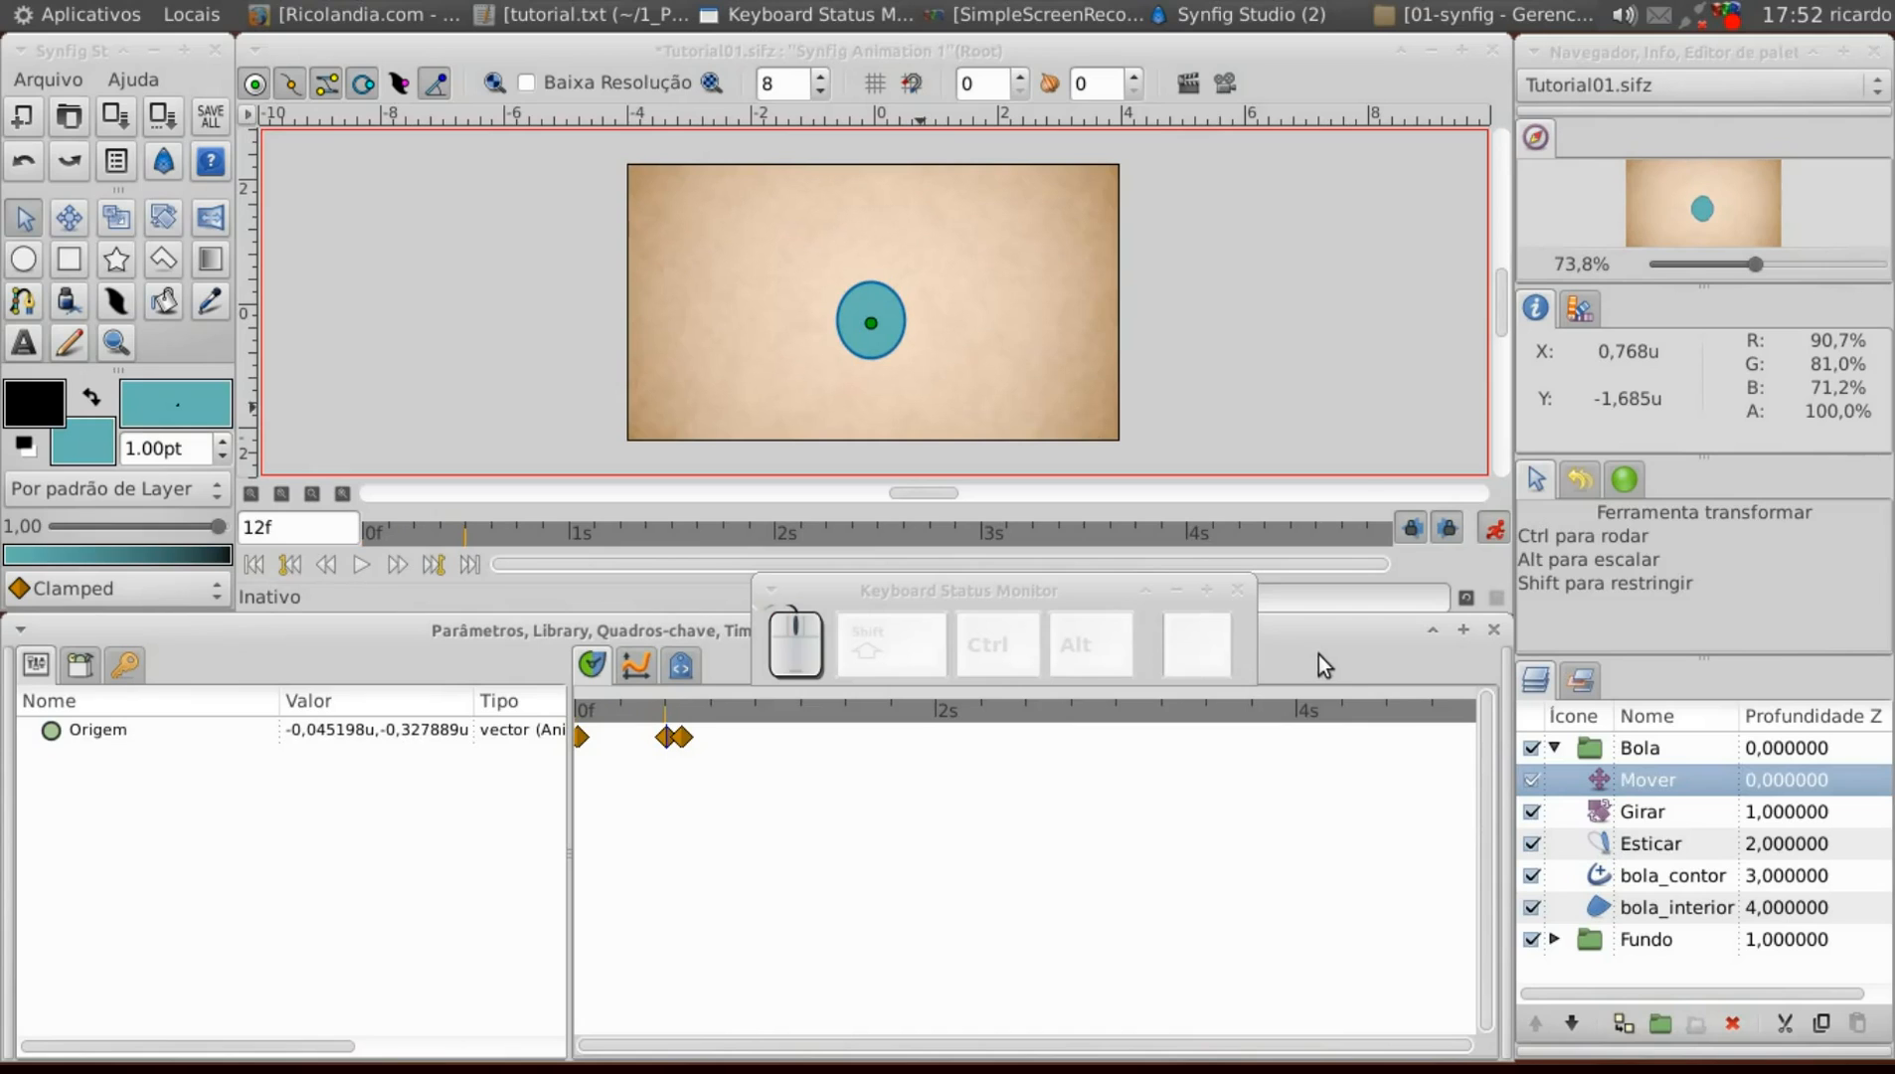
left_click(1624, 847)
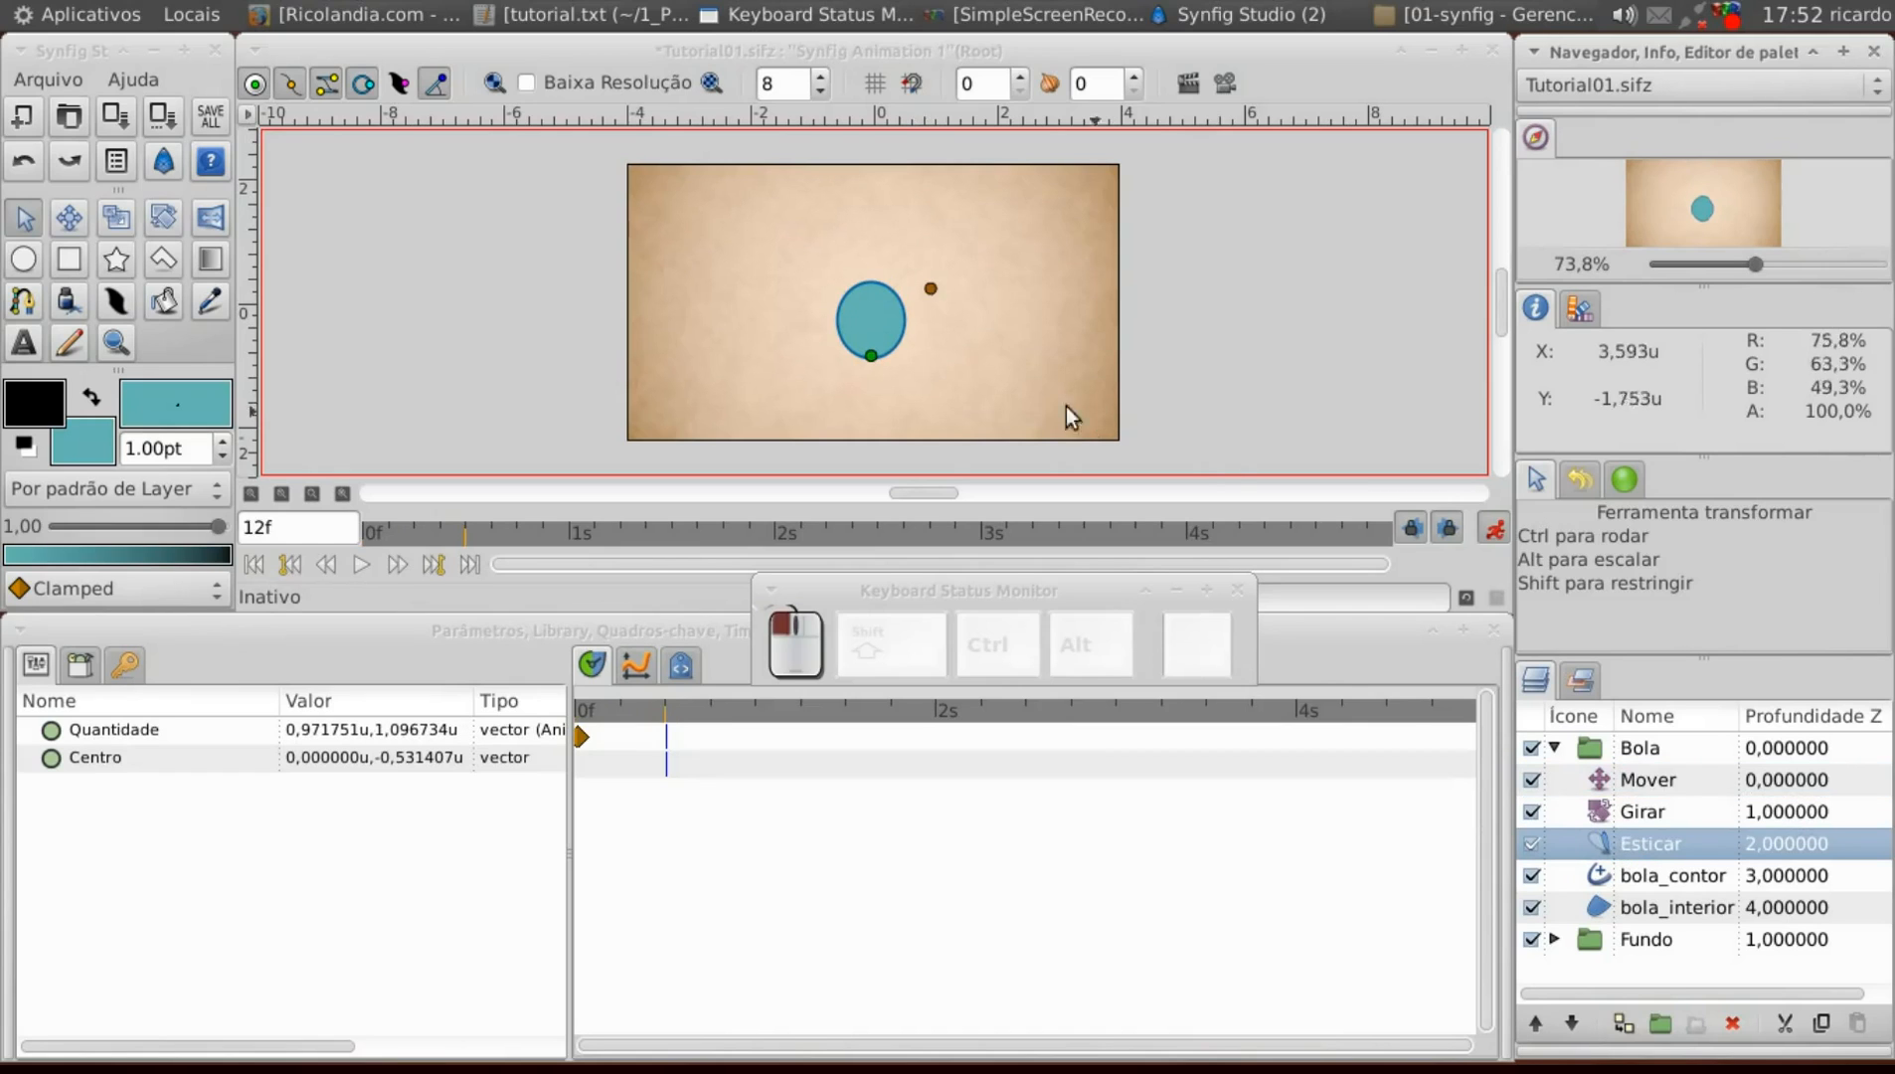
left_click(928, 309)
left_click_drag(928, 309, 930, 314)
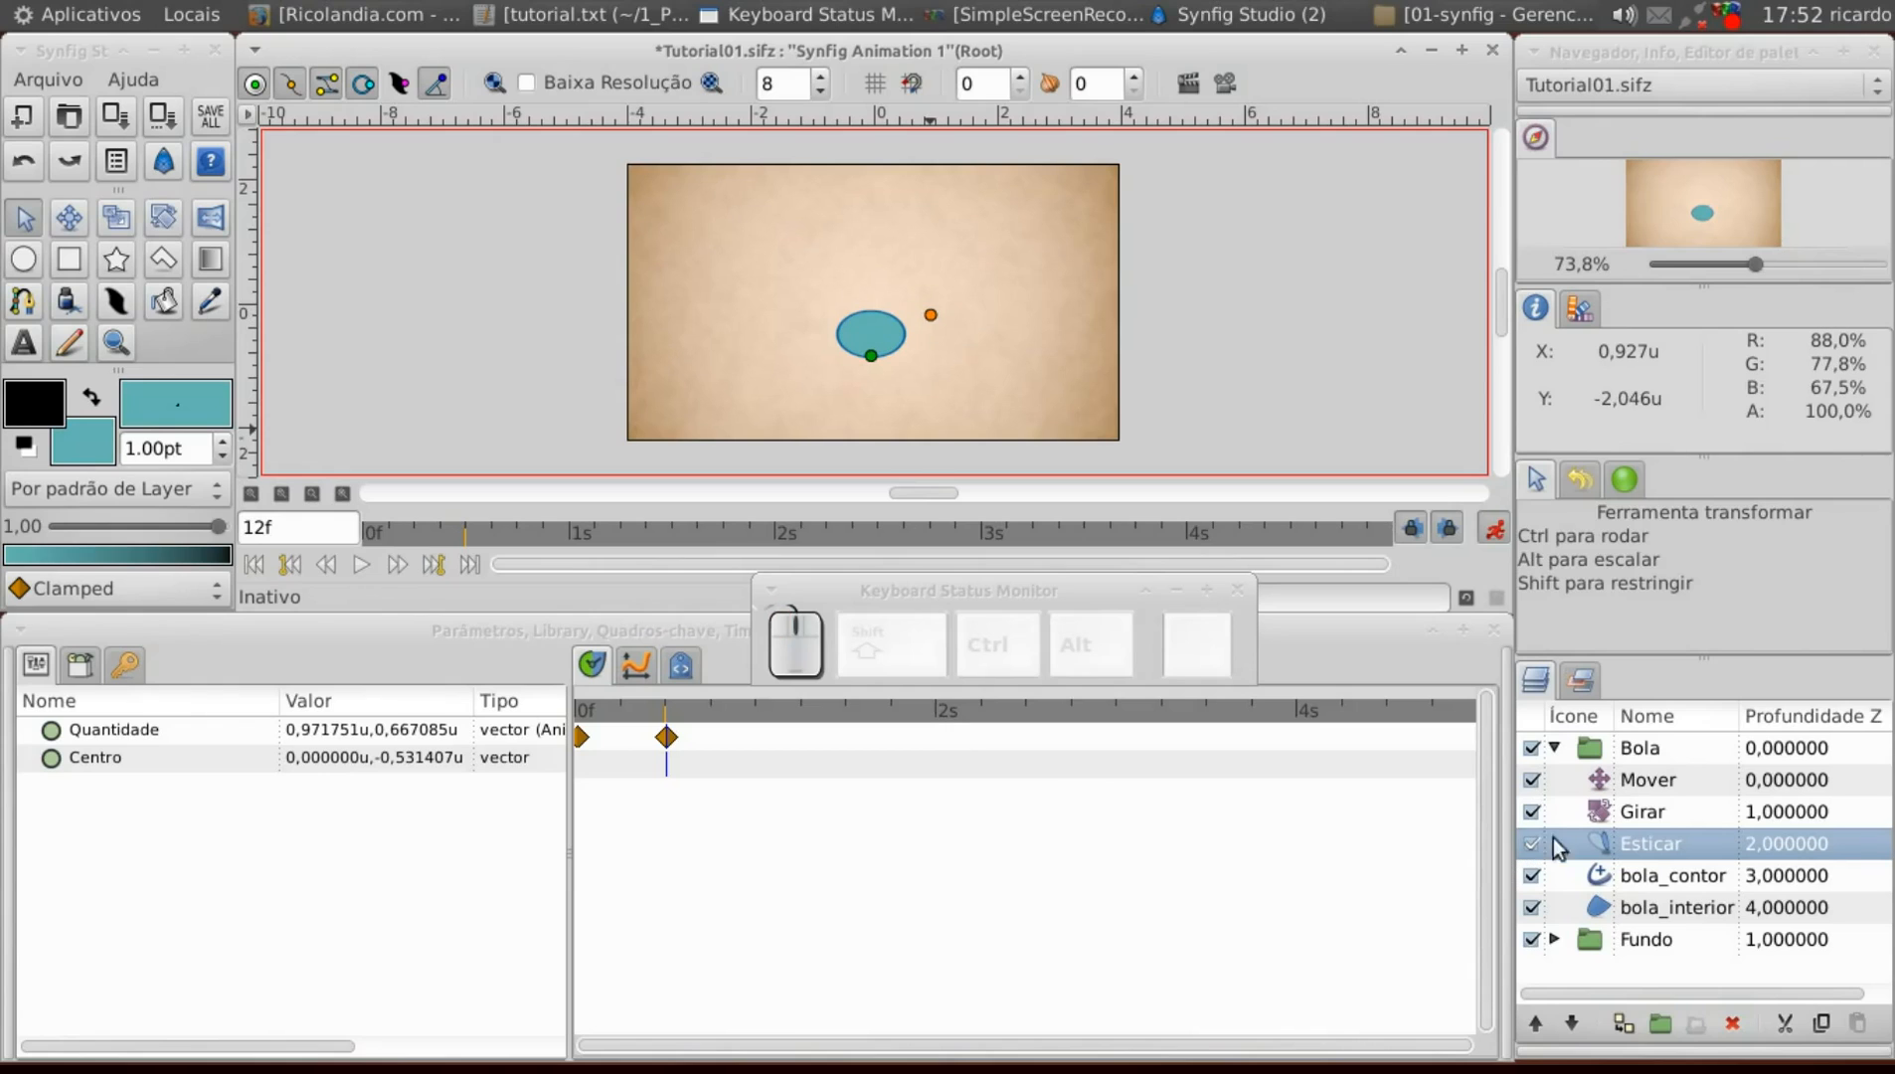
Keyframe Esticar's Quantidade at frames 14 and 16, with the ball nearly round at about 0,97u, 0,96u on frame 16.
left_click(1621, 782)
left_click(682, 708)
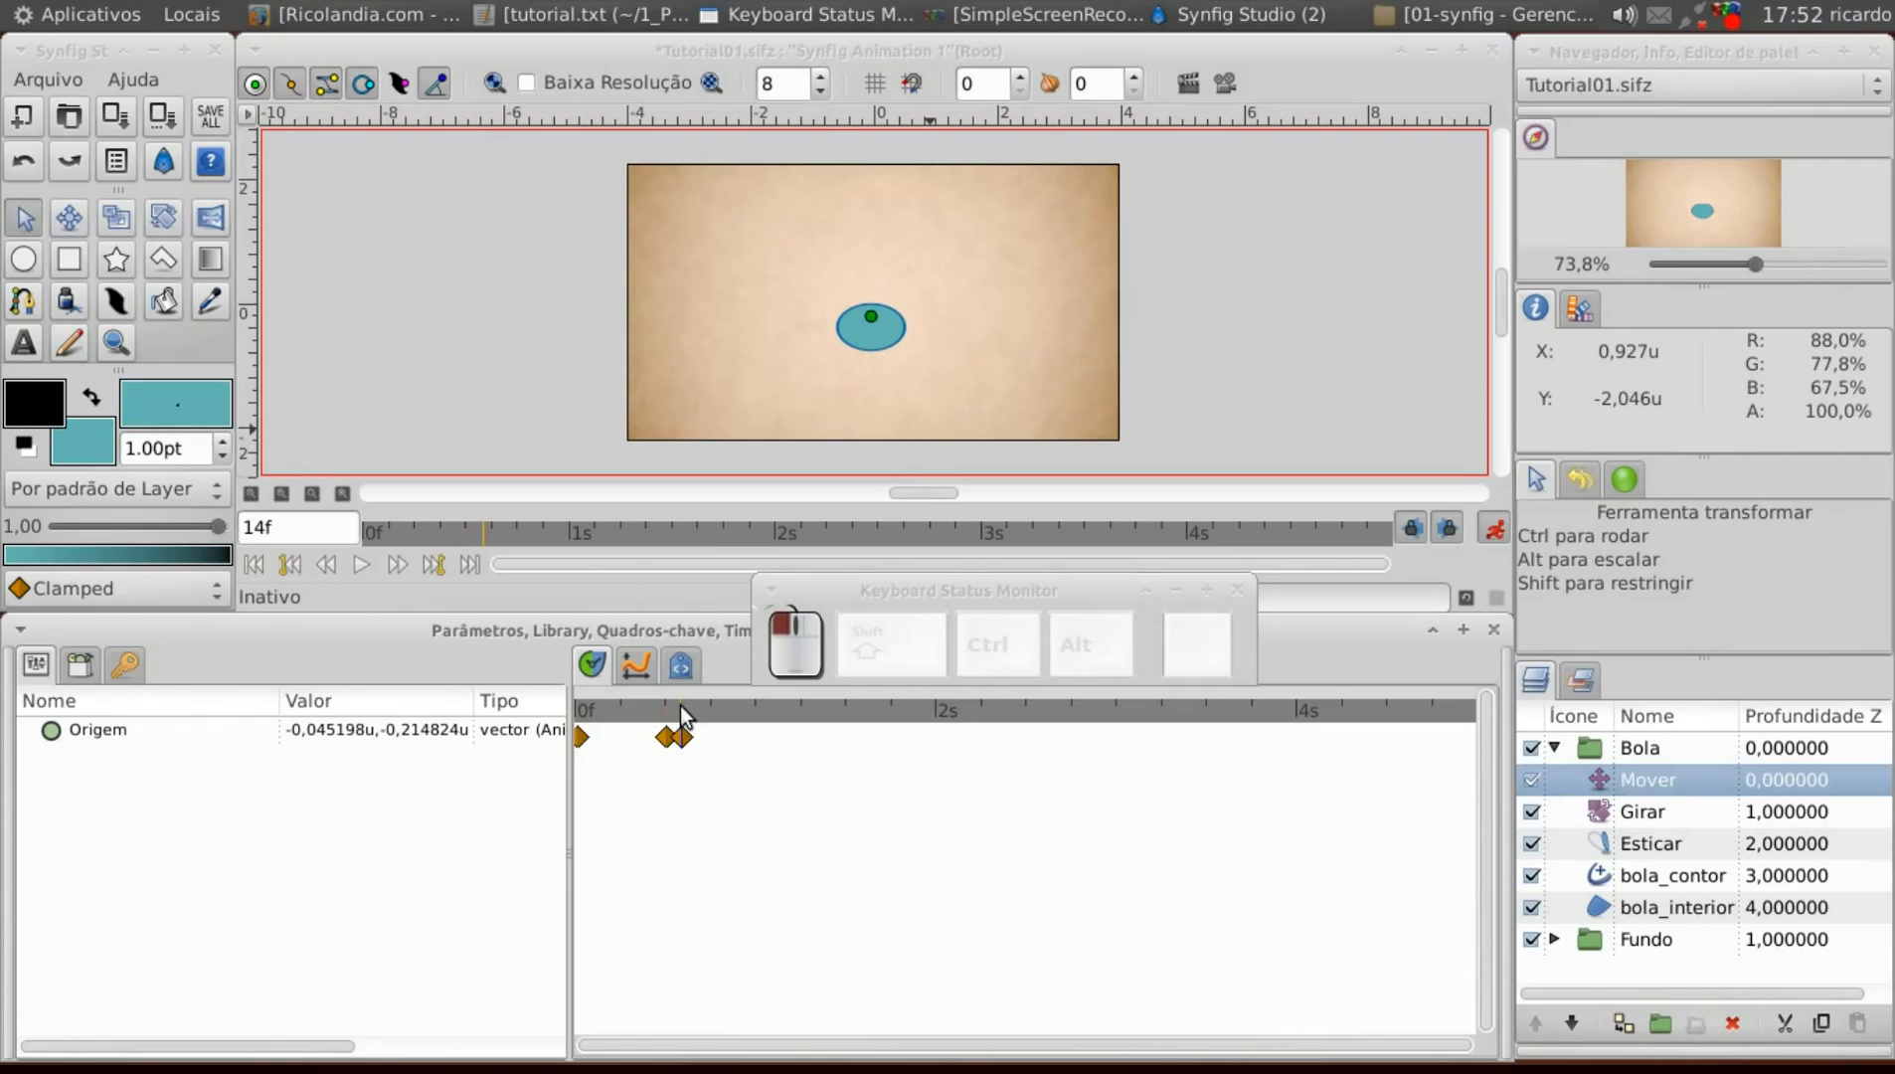
left_click(1640, 843)
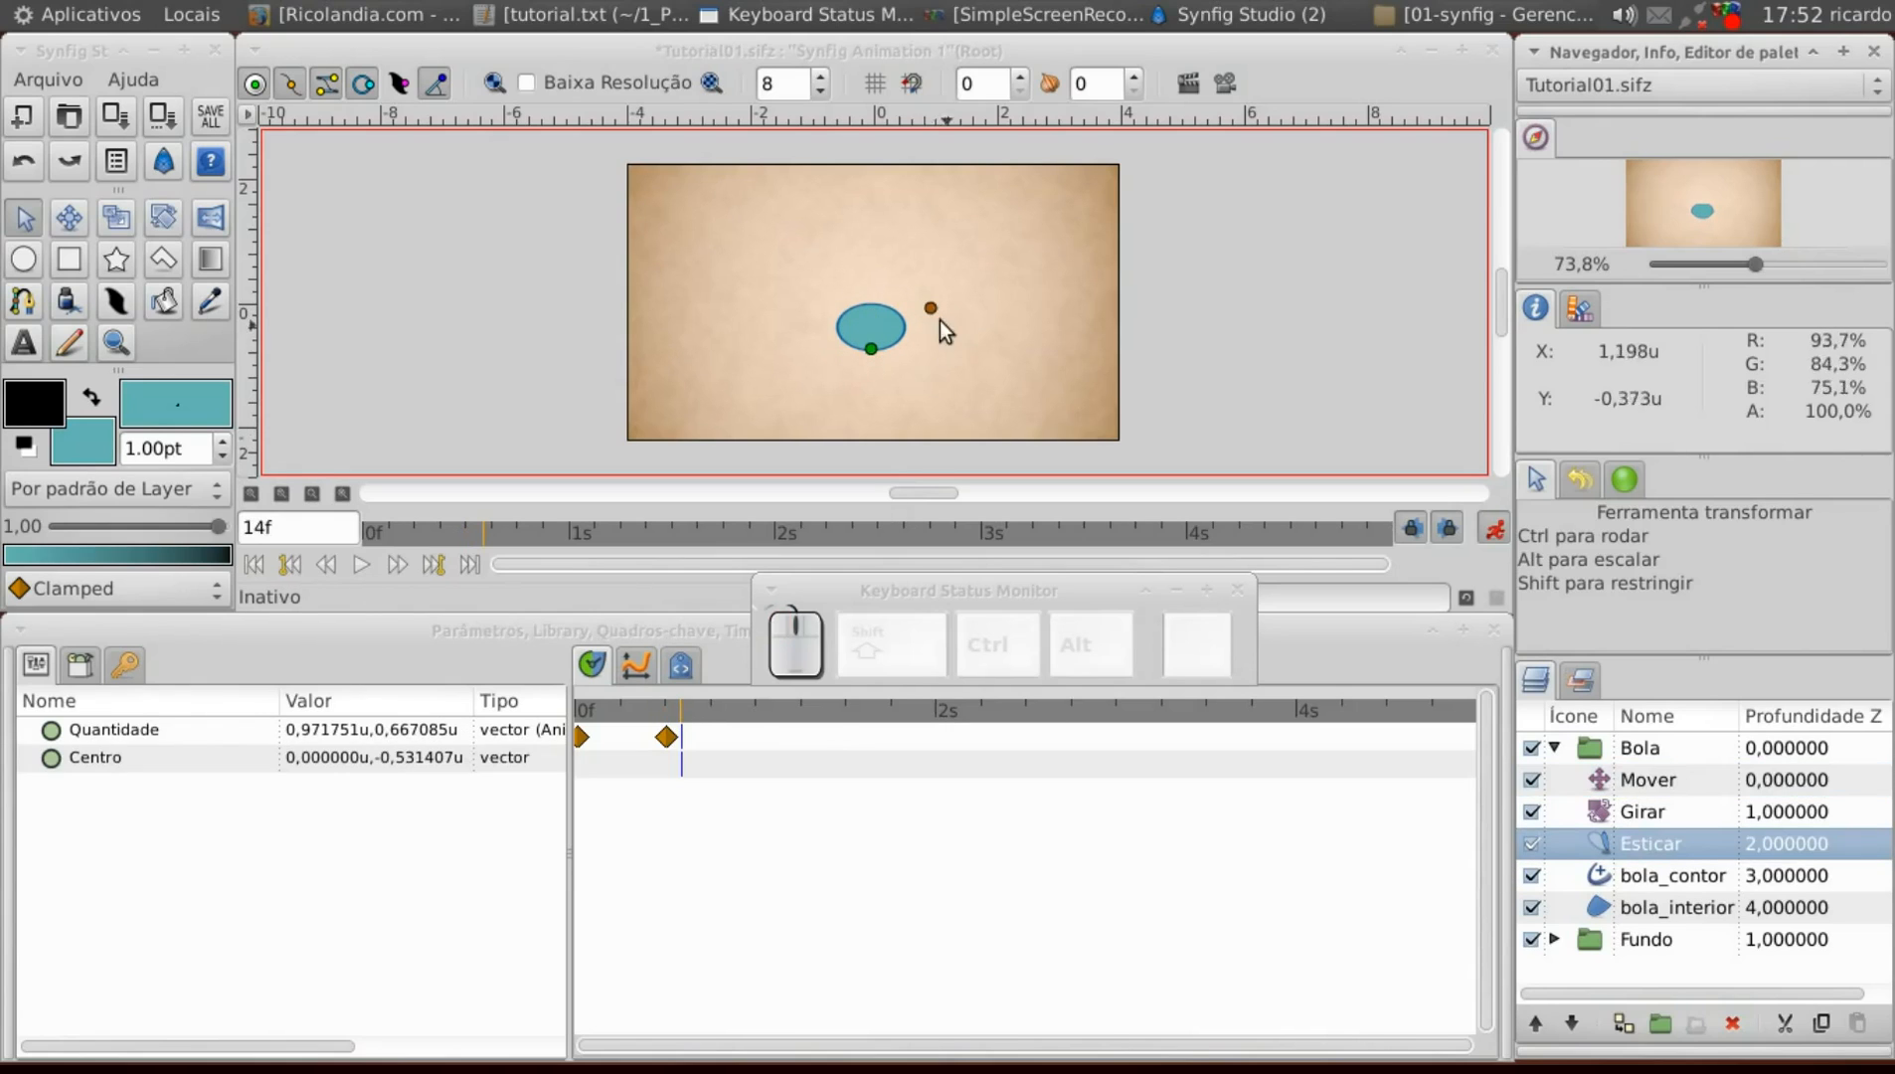
left_click_drag(931, 307, 930, 289)
left_click(693, 710)
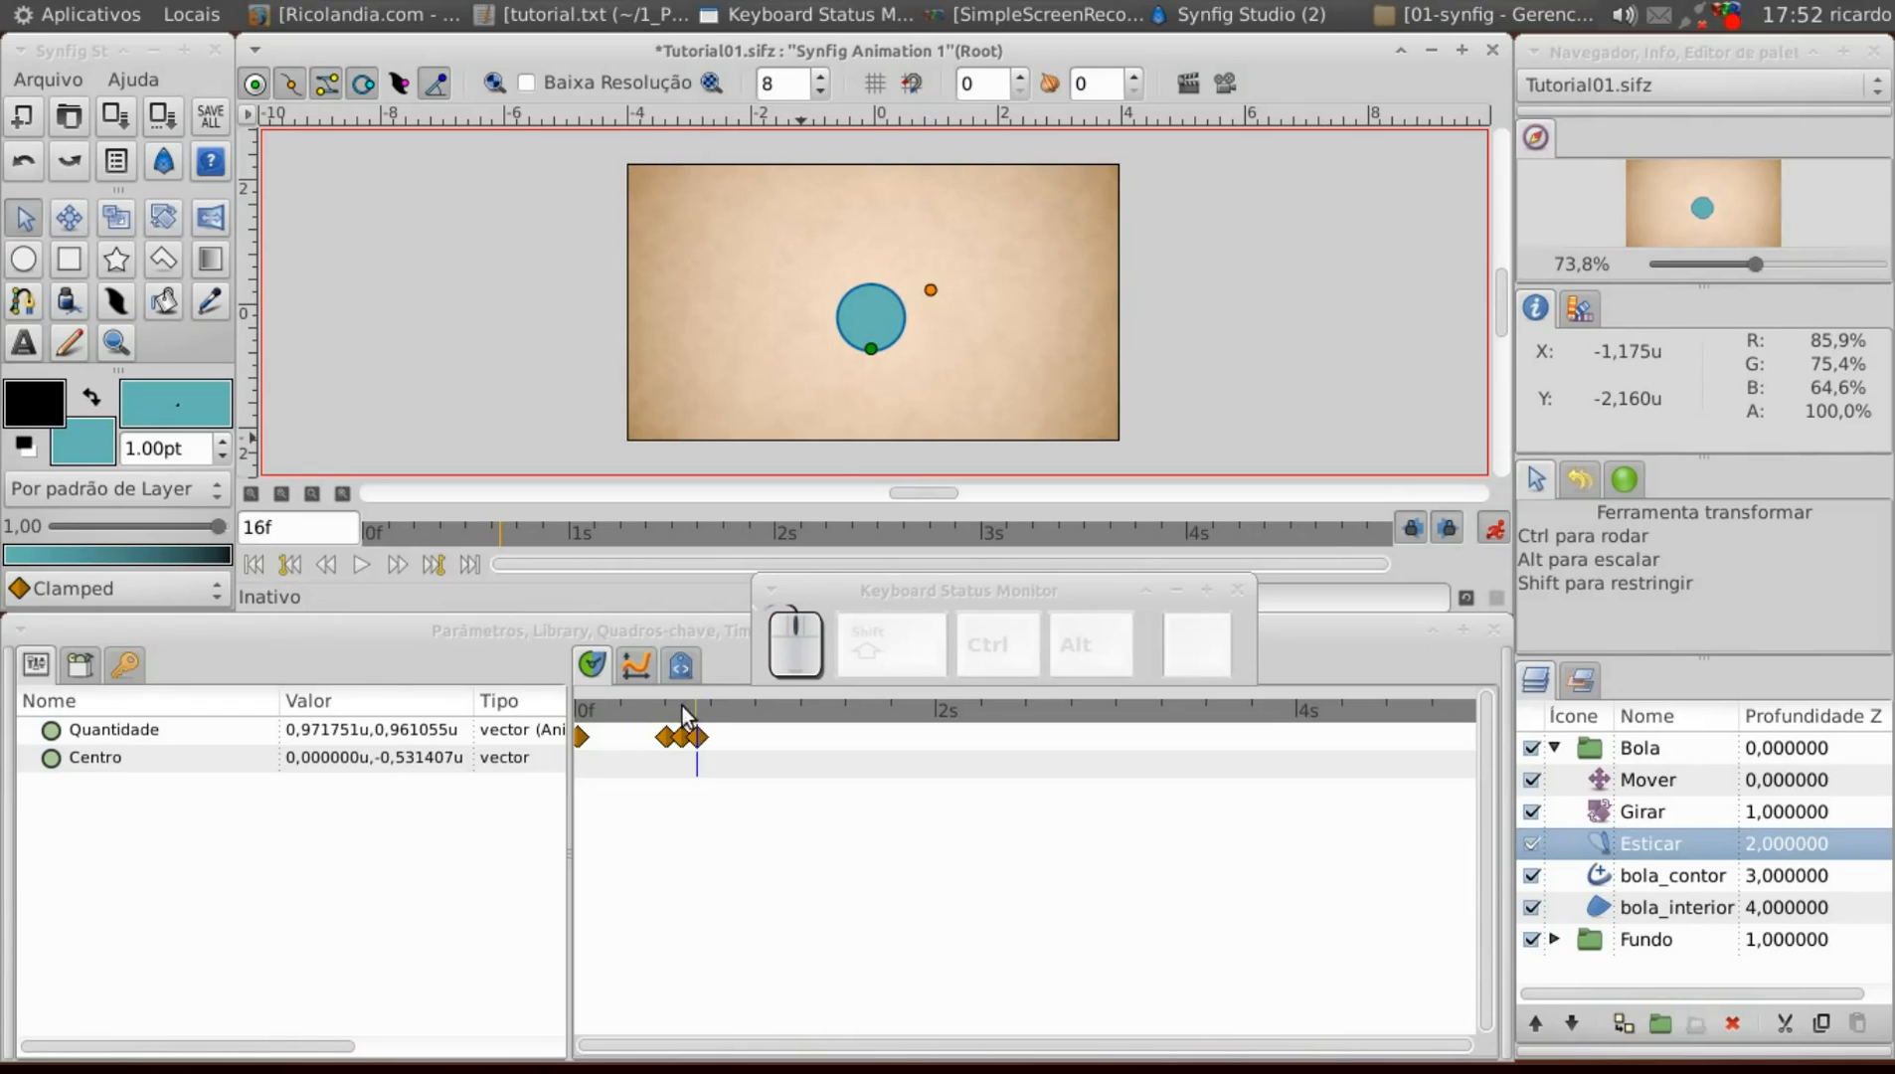
Play the animation repeatedly from frame 0 to check how the squash and stretch match the ball's fall.
left_click_drag(682, 706, 577, 708)
left_click(361, 565)
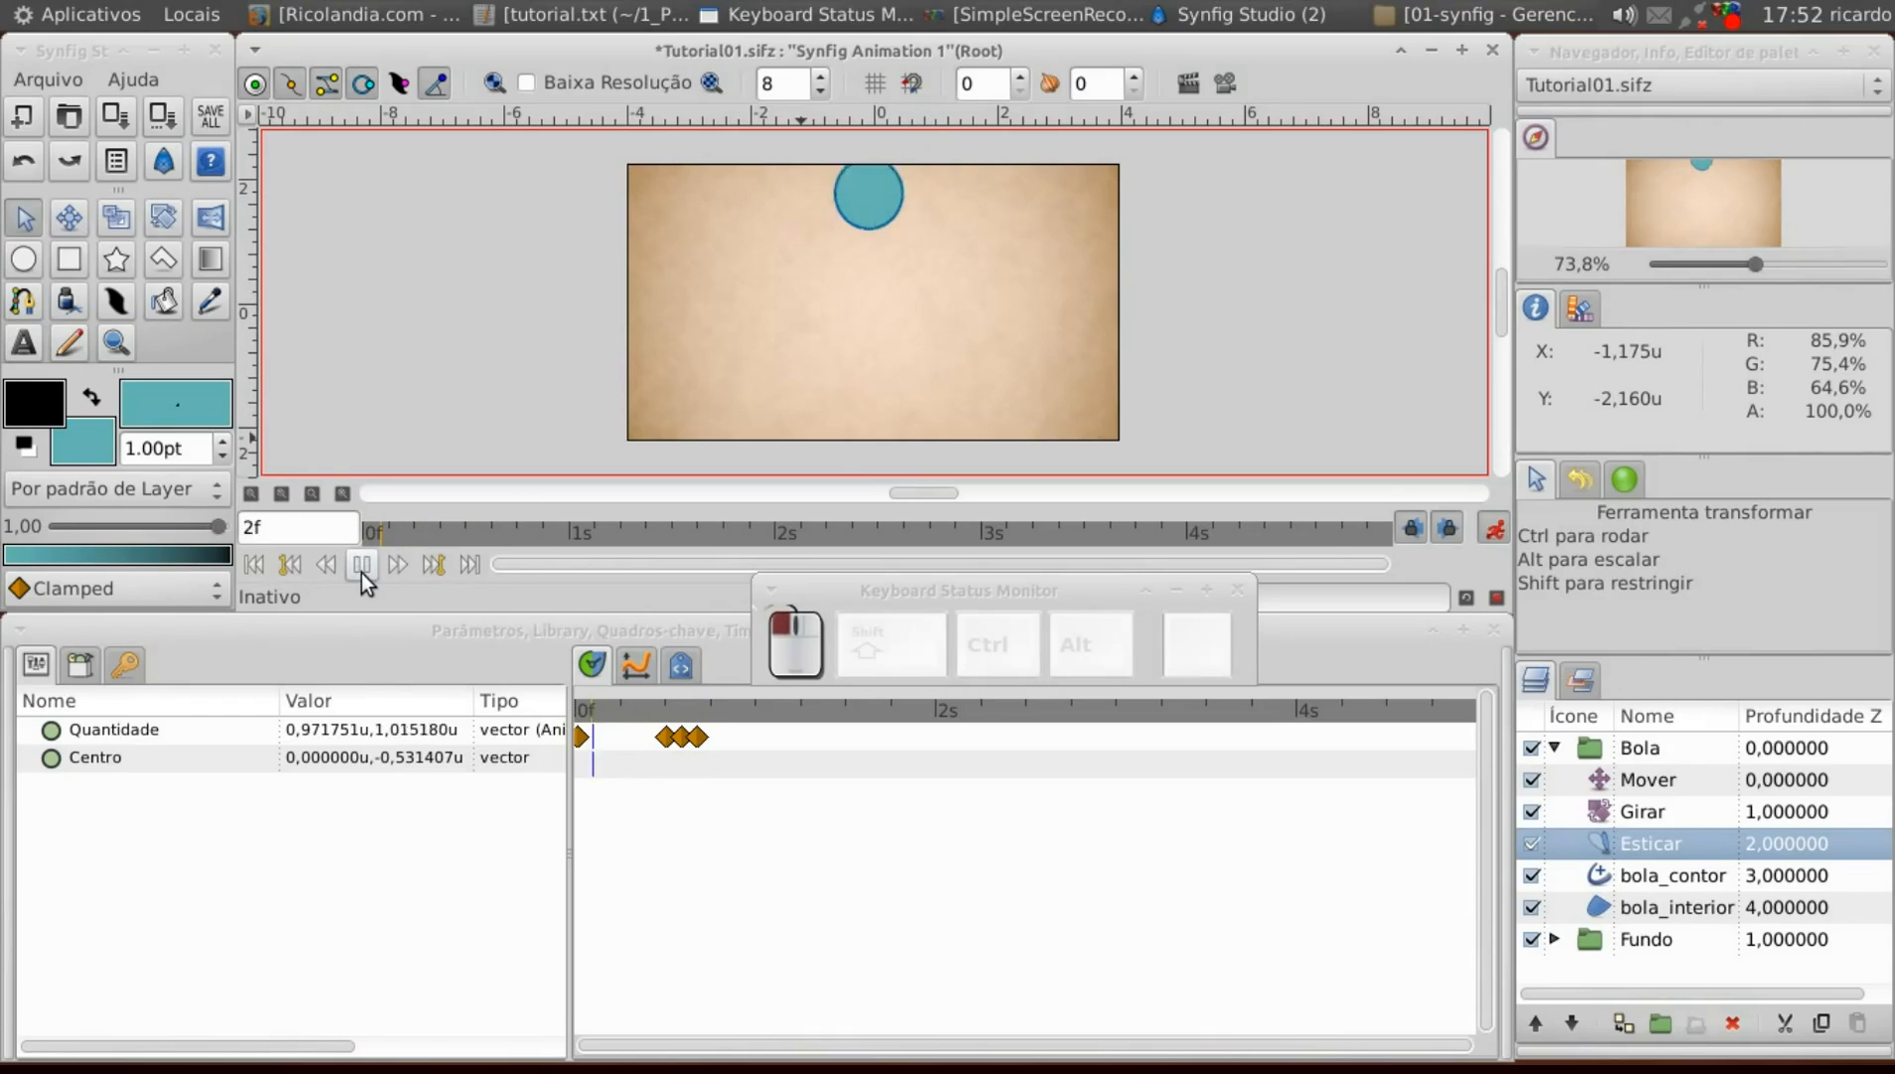
left_click(361, 565)
left_click(623, 710)
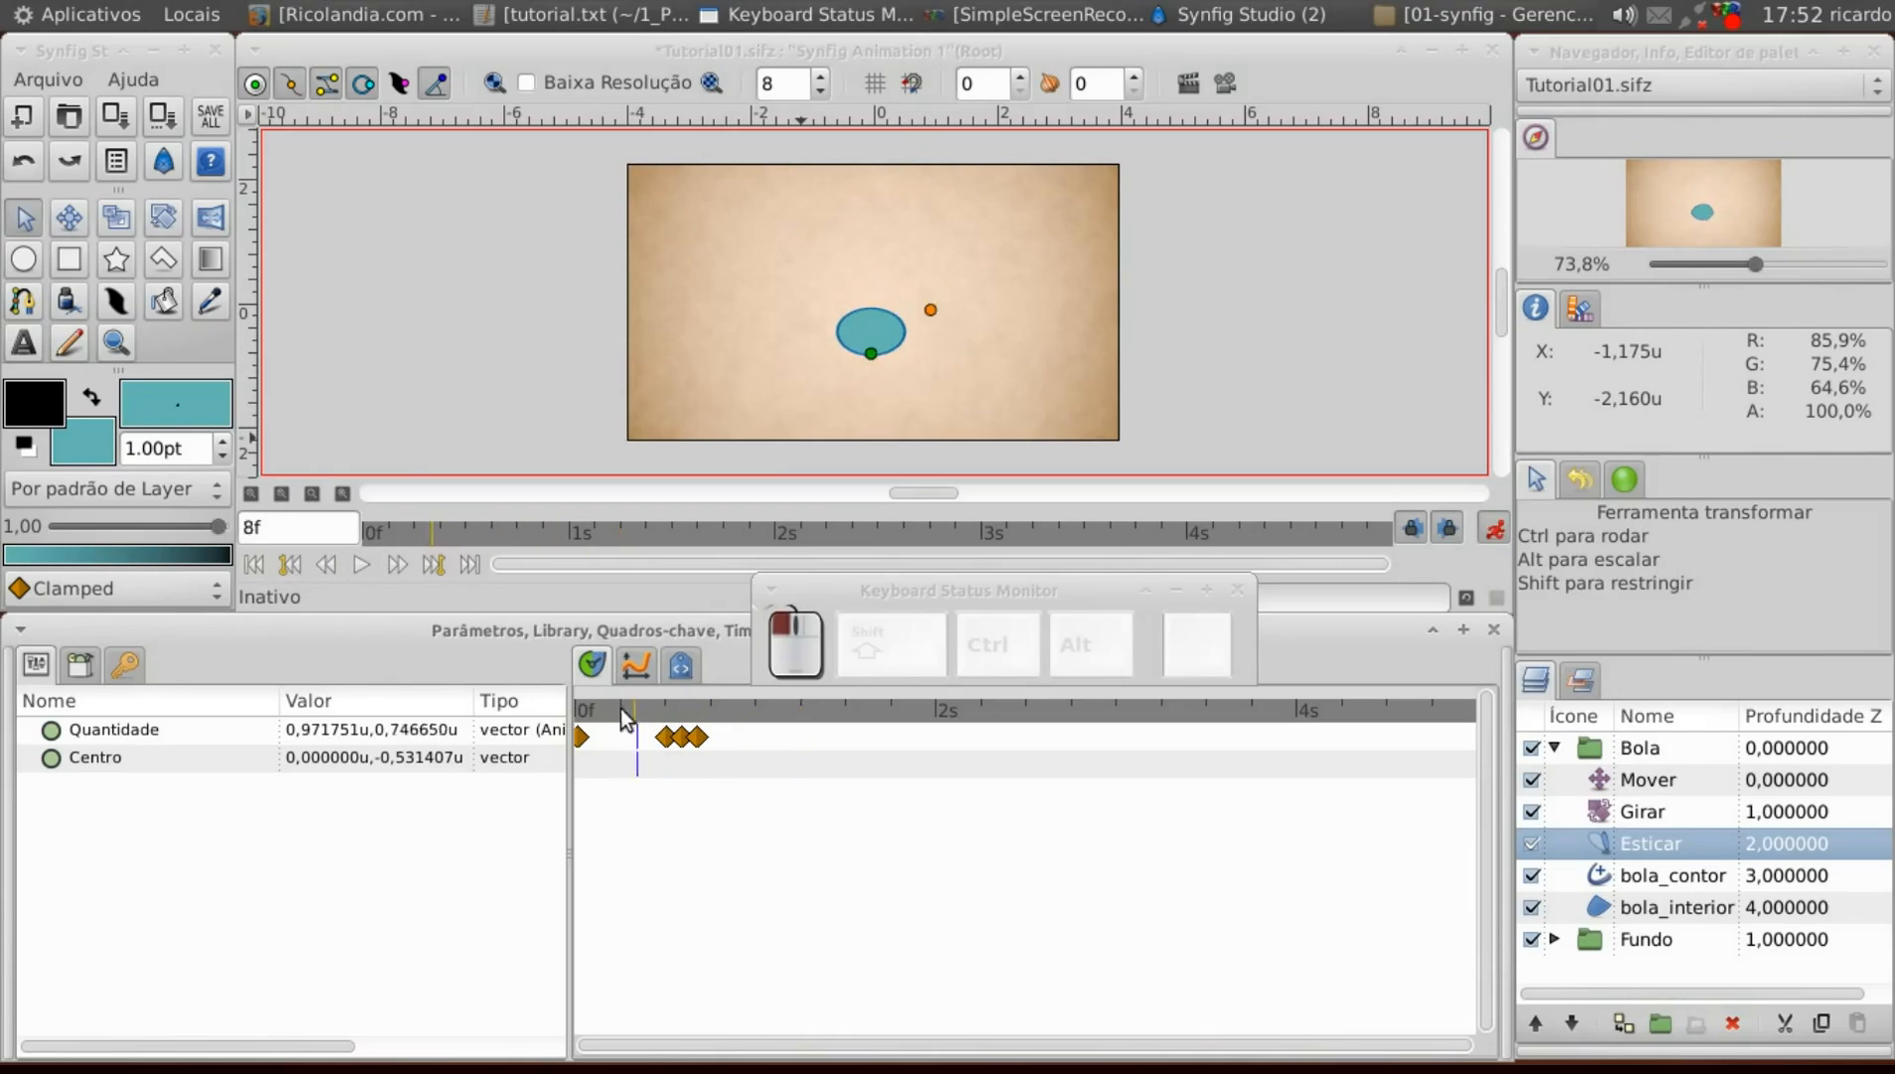
left_click_drag(622, 711, 546, 709)
left_click(354, 565)
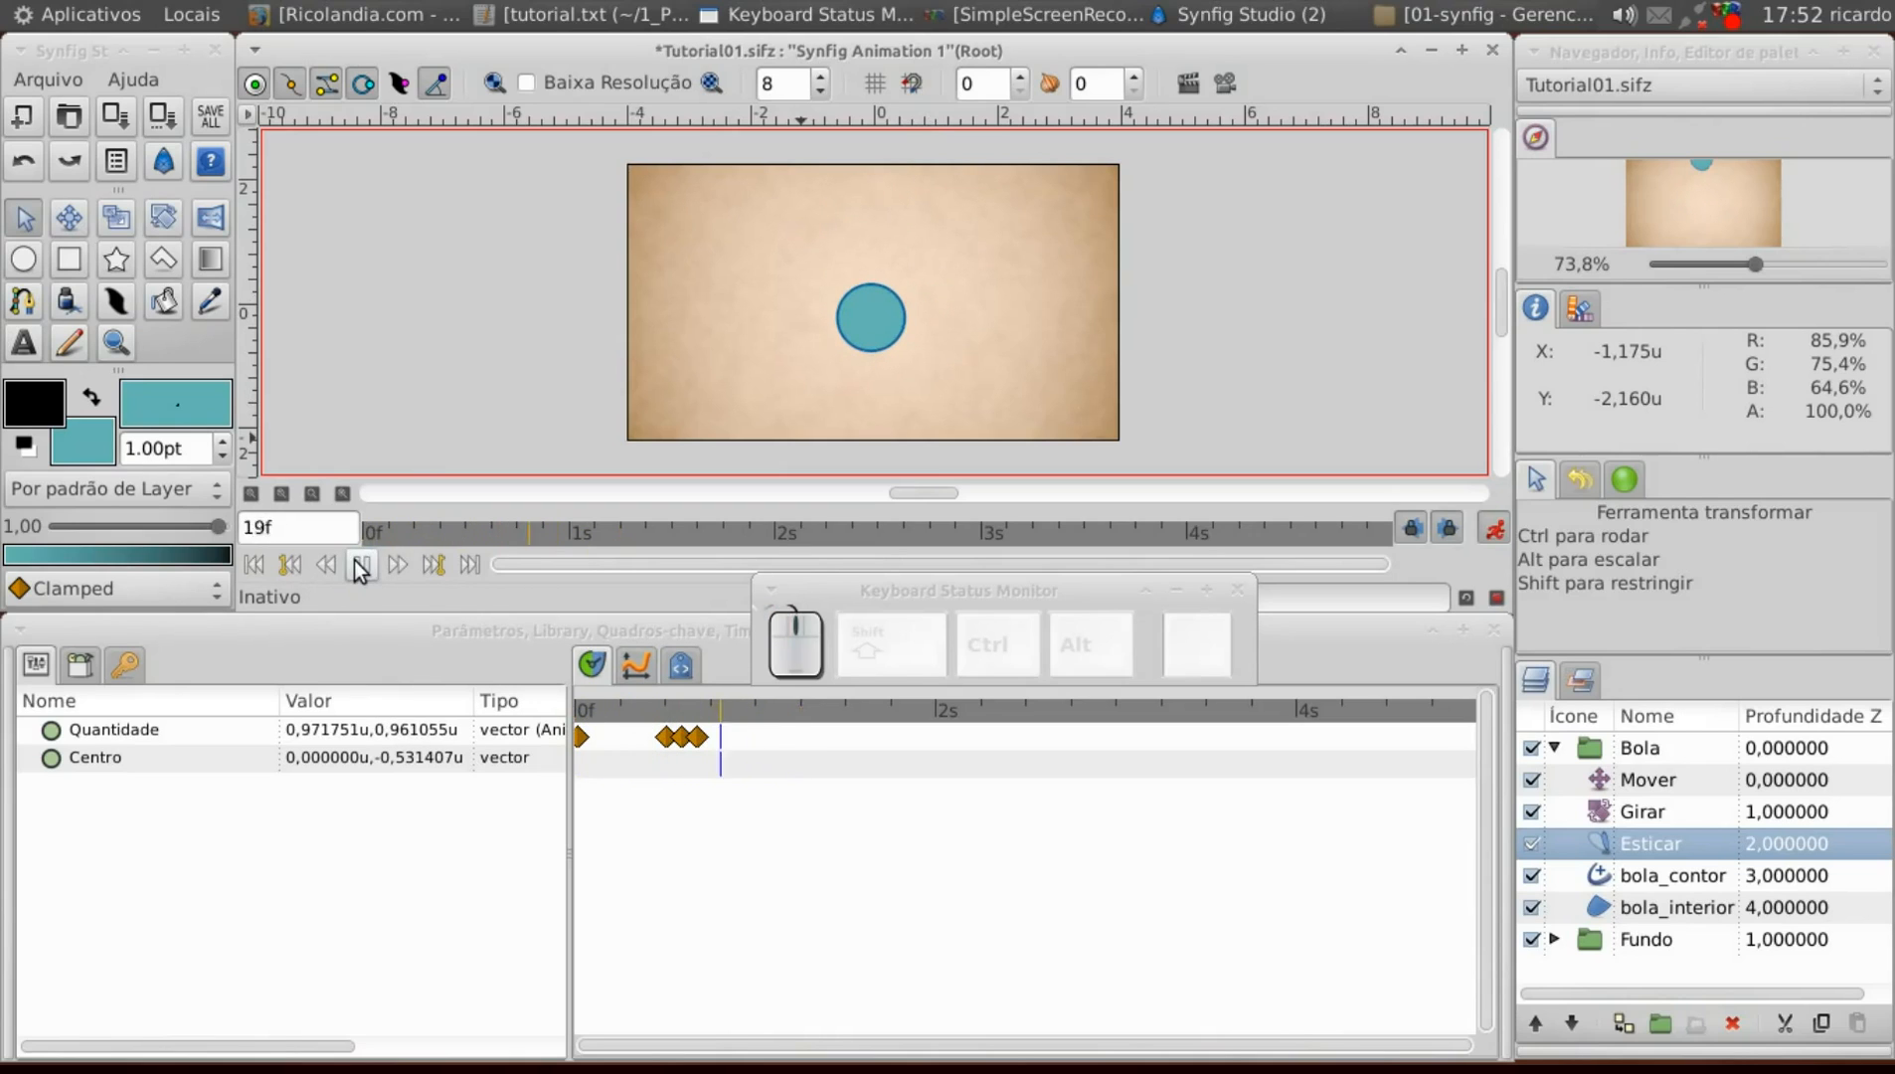
left_click(354, 565)
left_click_drag(700, 718, 582, 712)
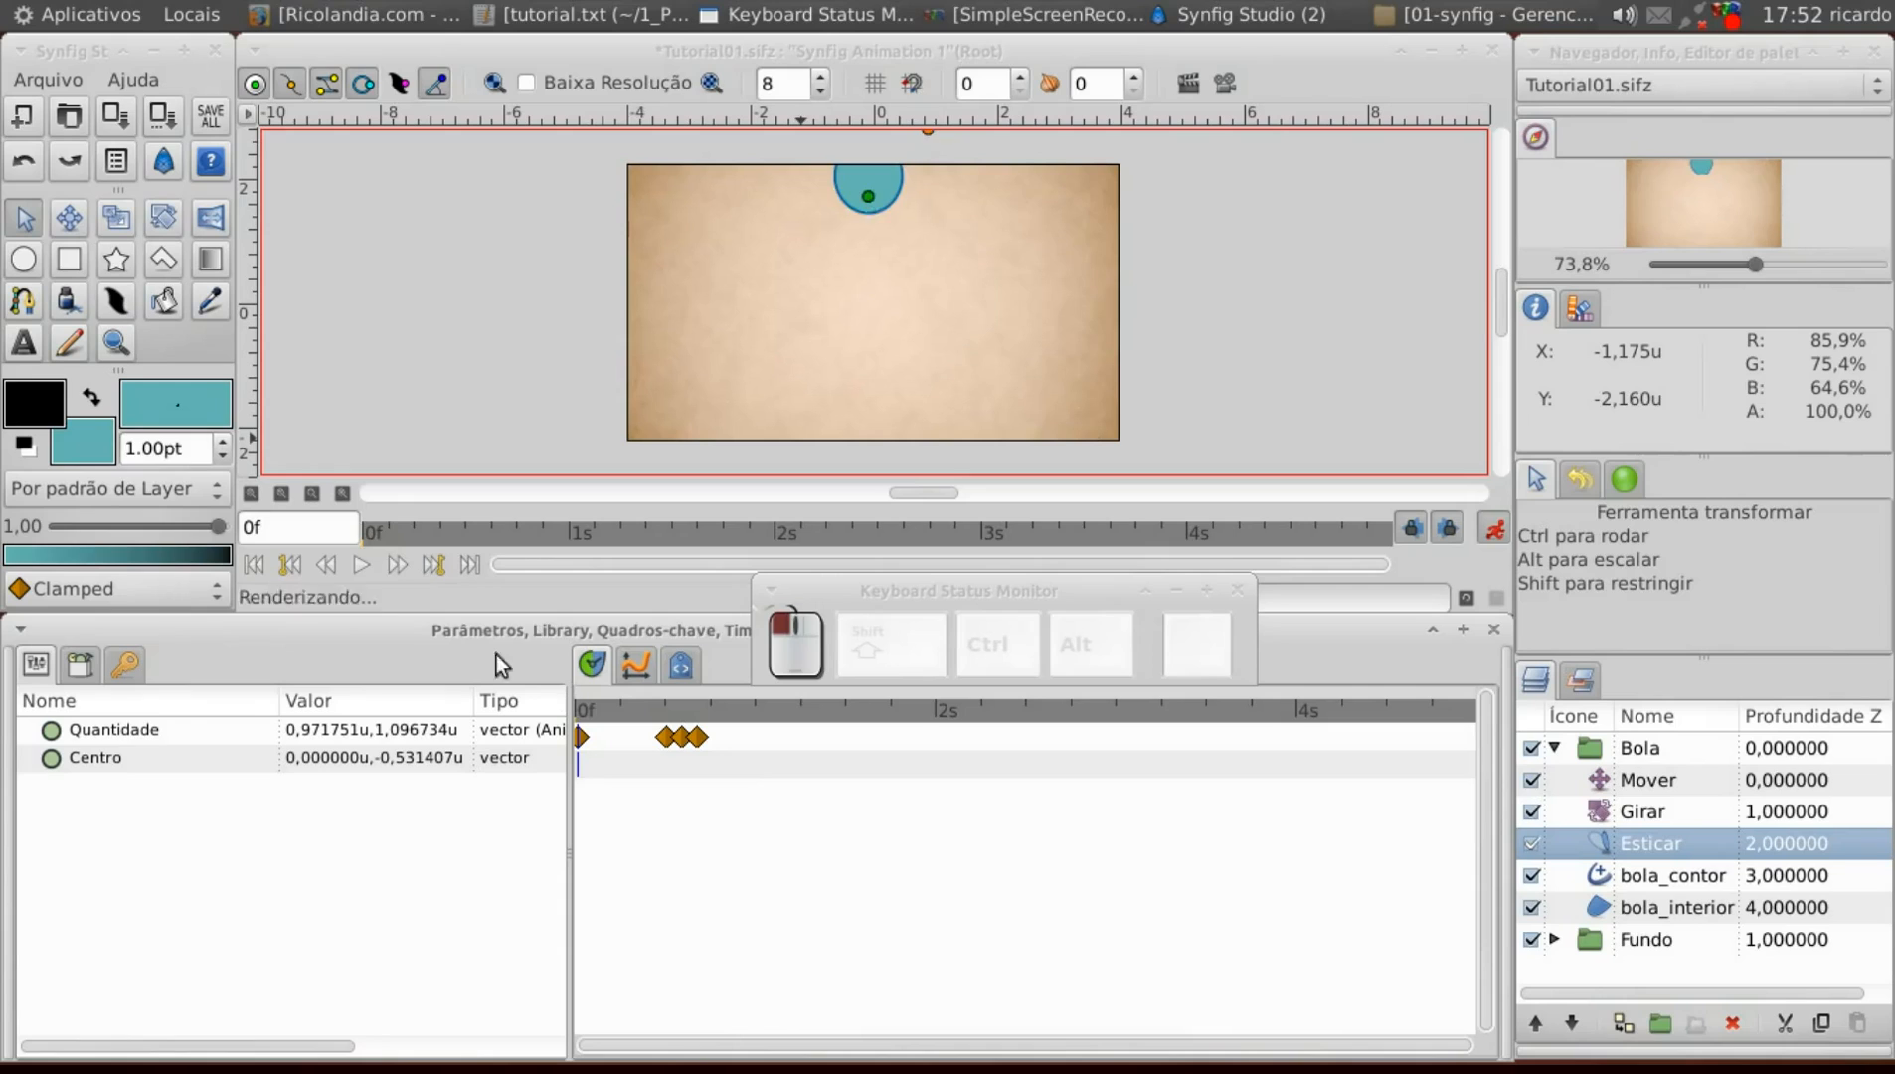
left_click(360, 572)
left_click(360, 566)
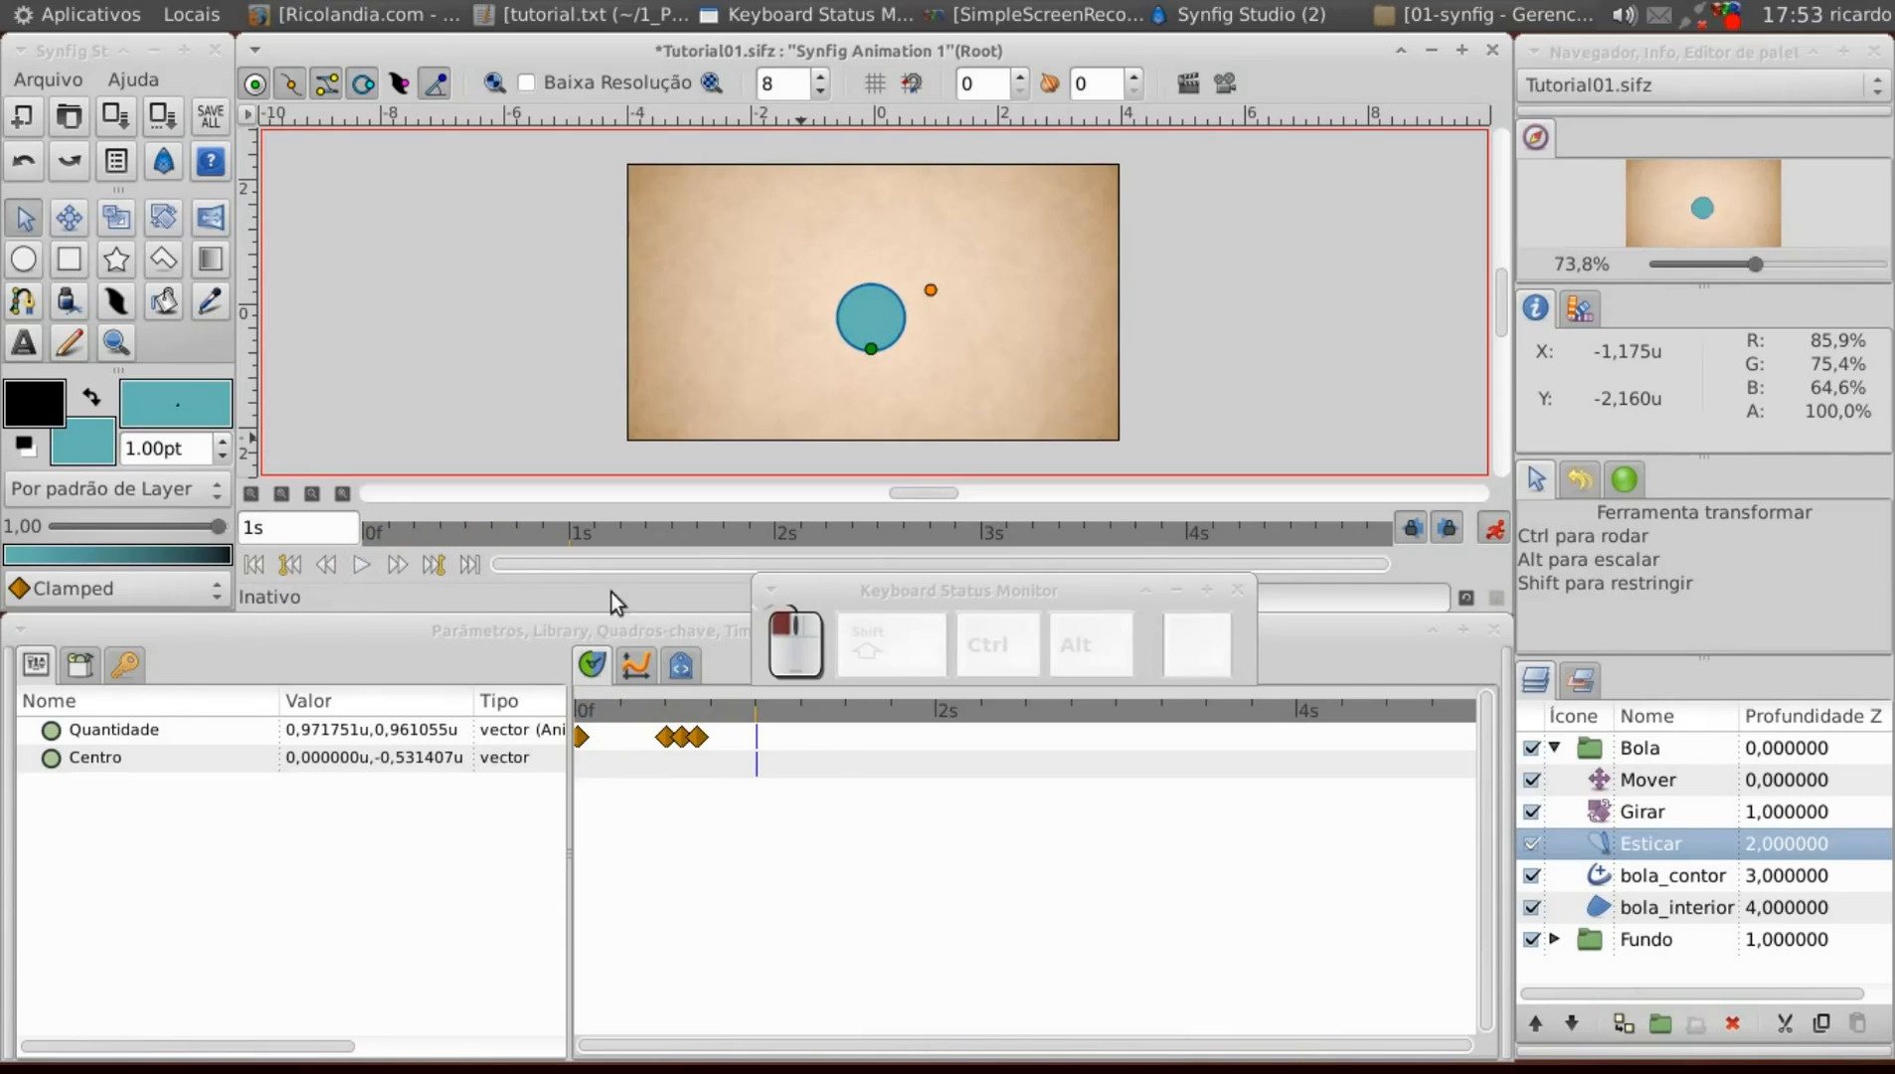
left_click_drag(694, 723, 580, 718)
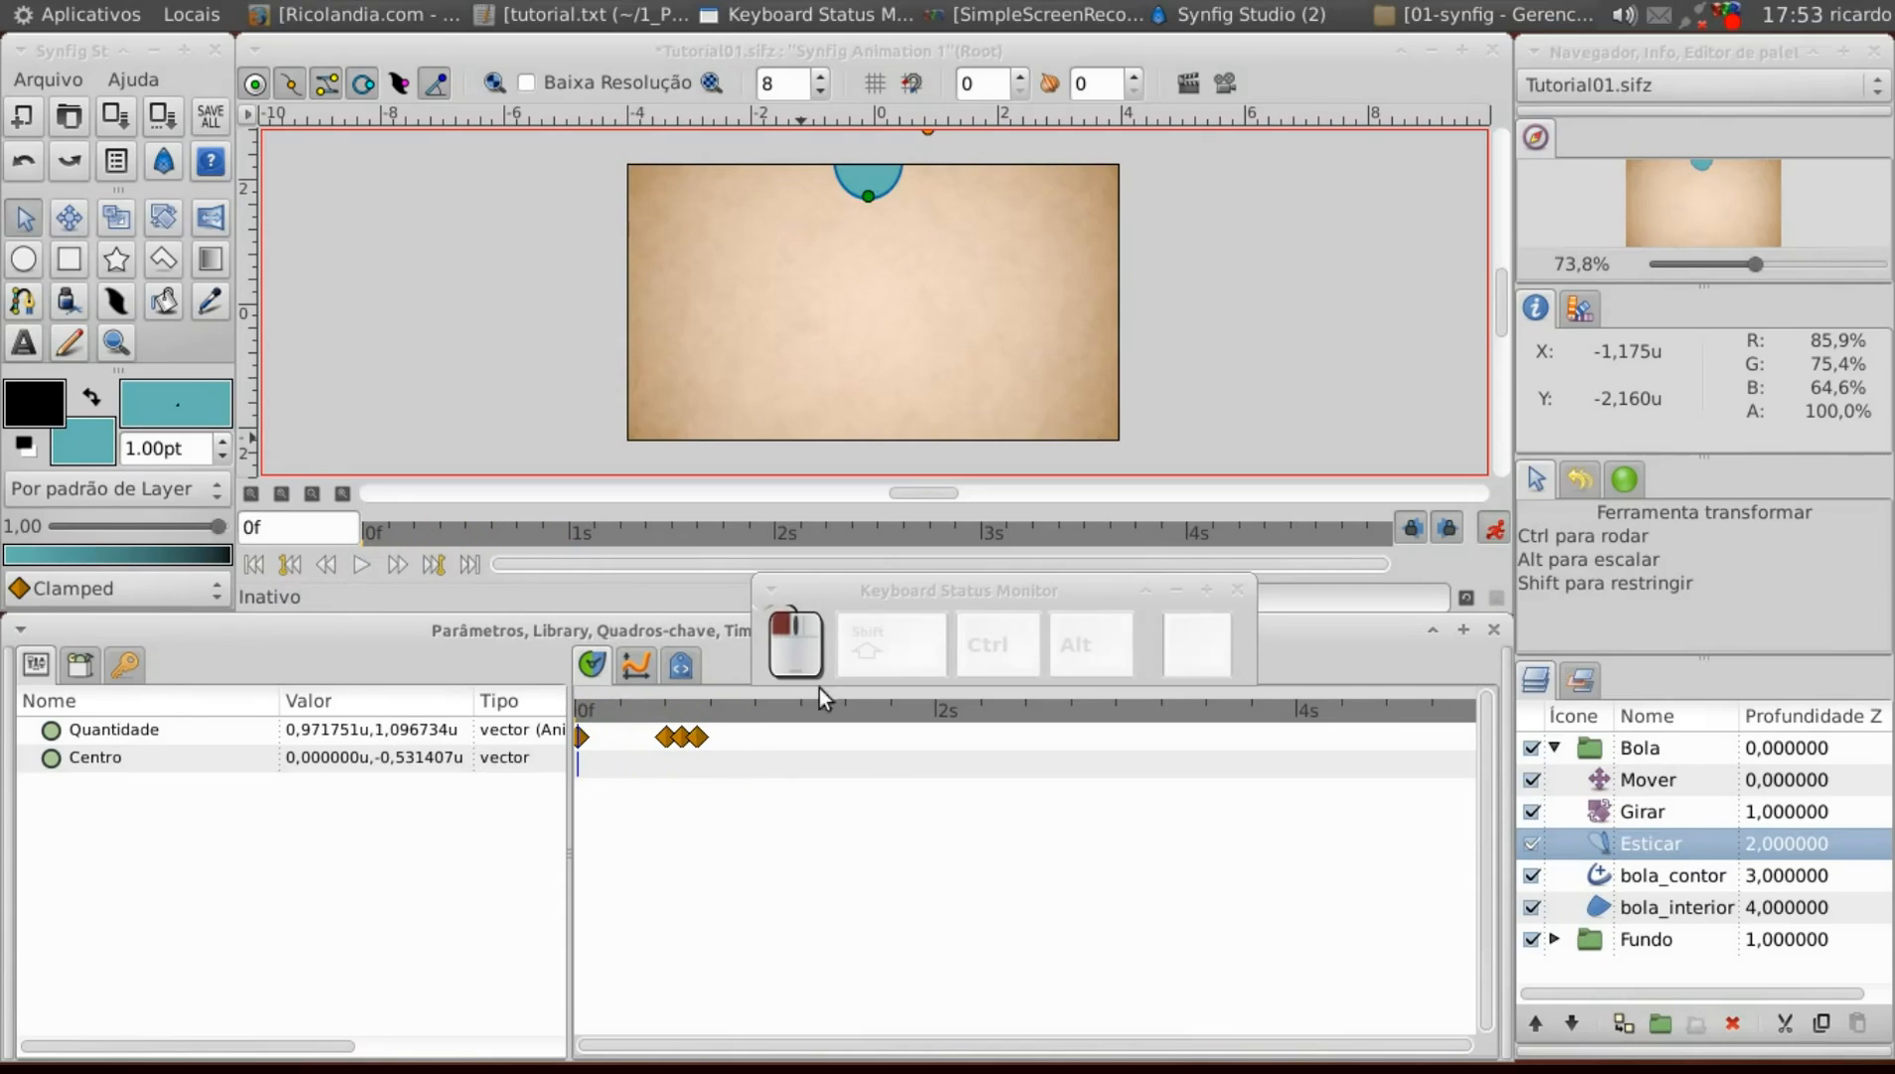
Shift the Mover layer's 12f and 14f keyframes earlier, to frames 8 and 10, to speed up the fall.
left_click(1616, 780)
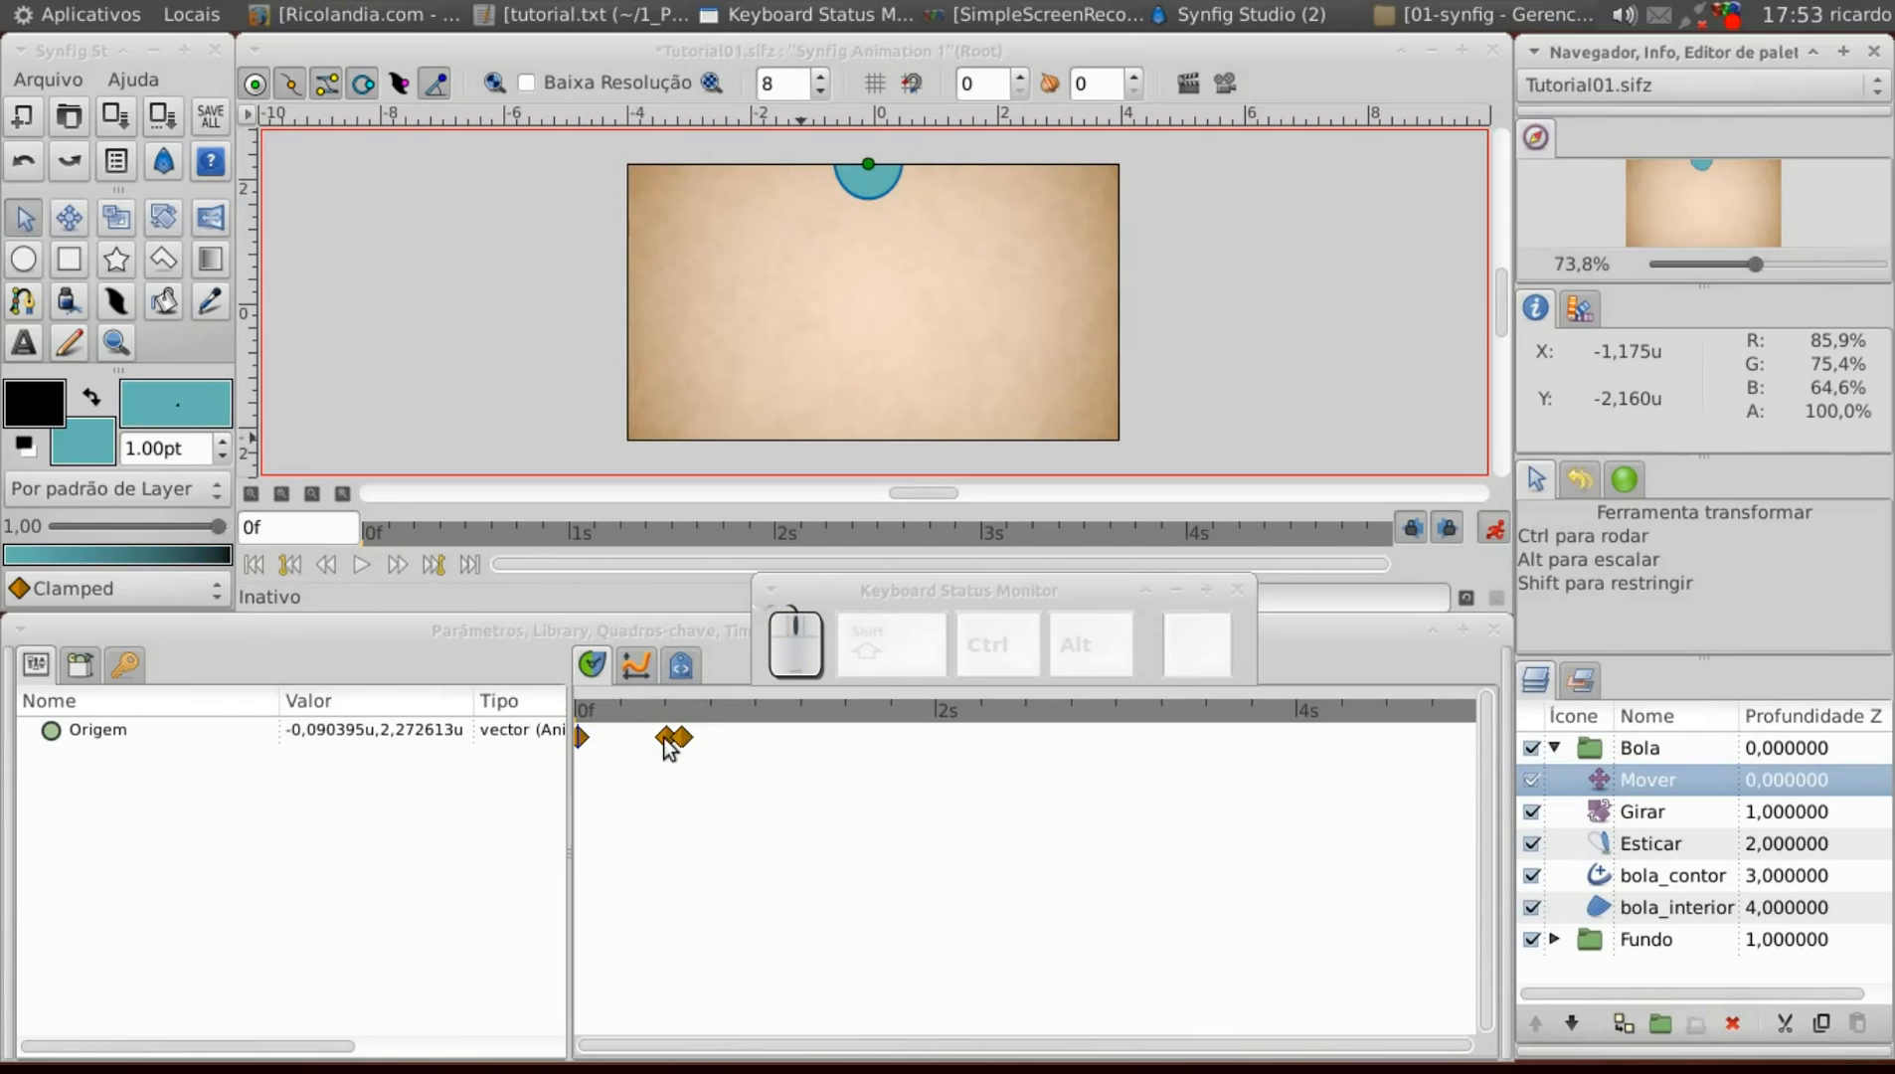
left_click_drag(665, 740, 657, 739)
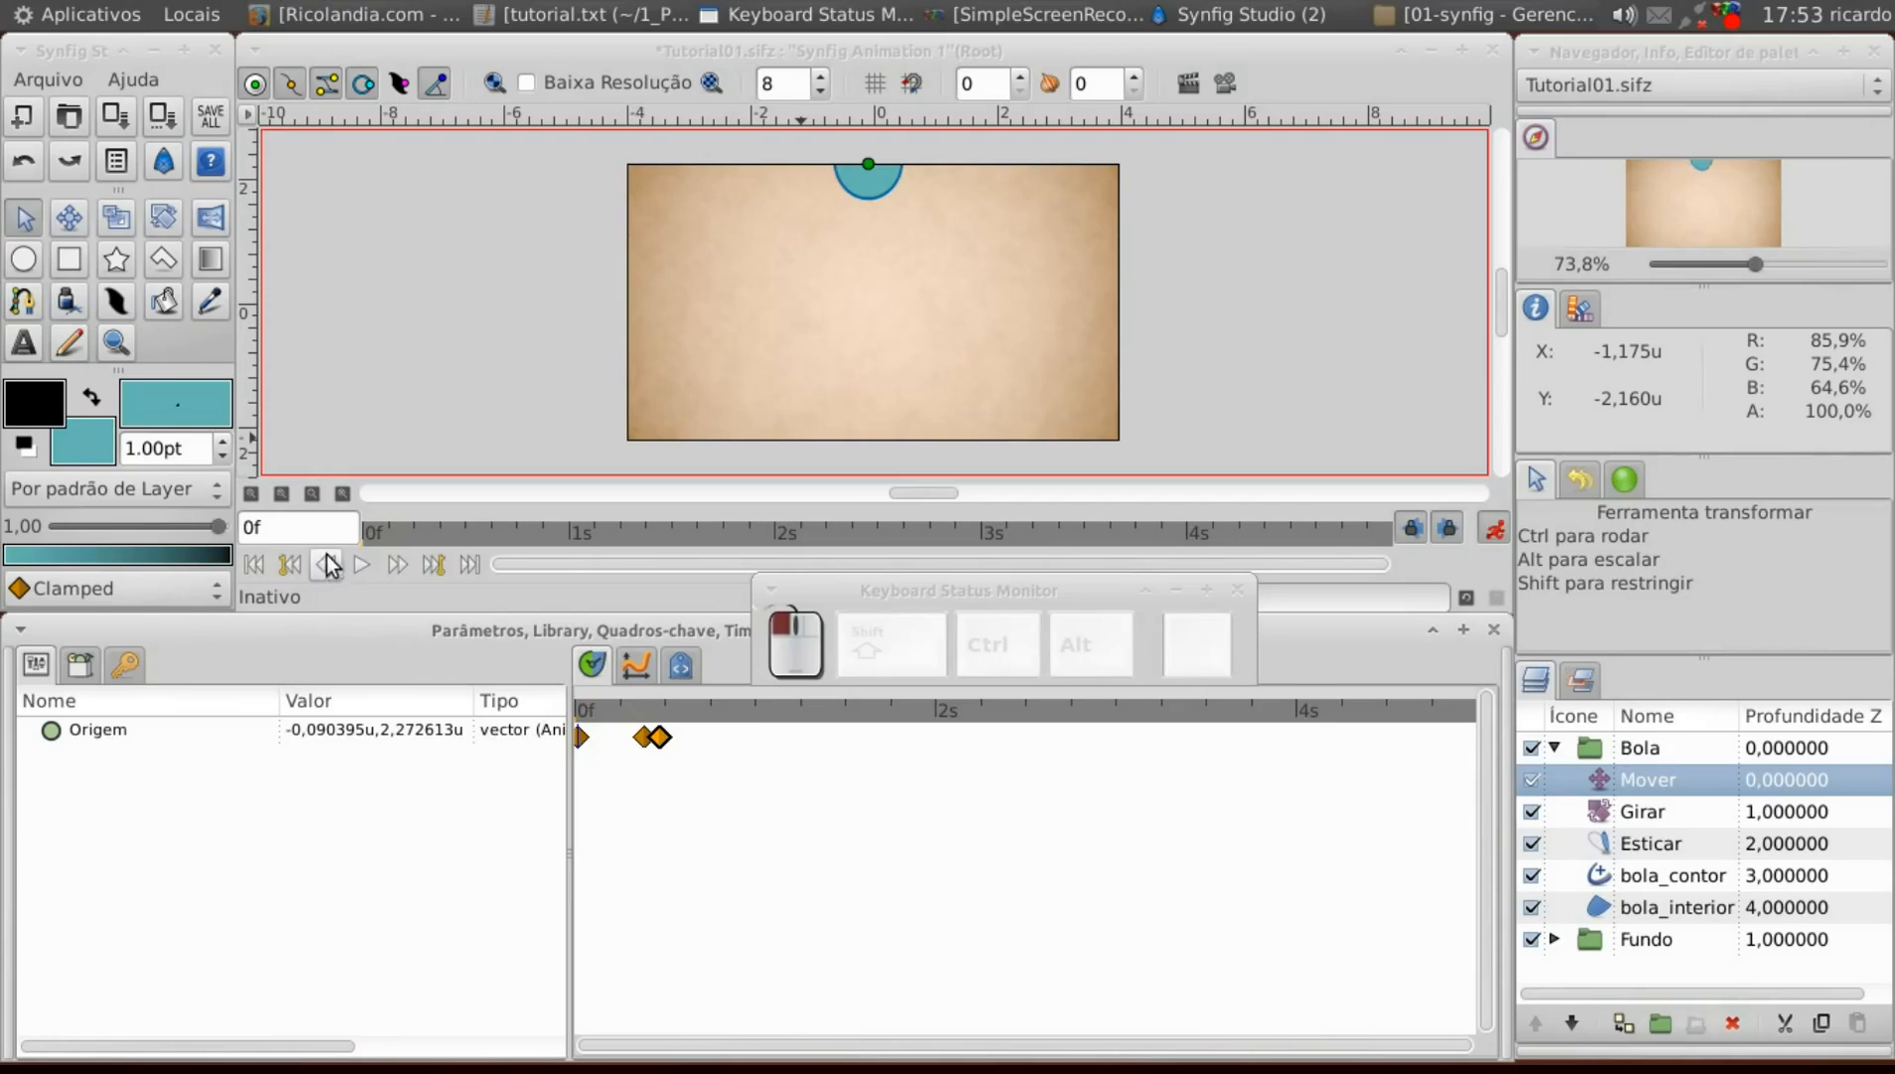
left_click(643, 712)
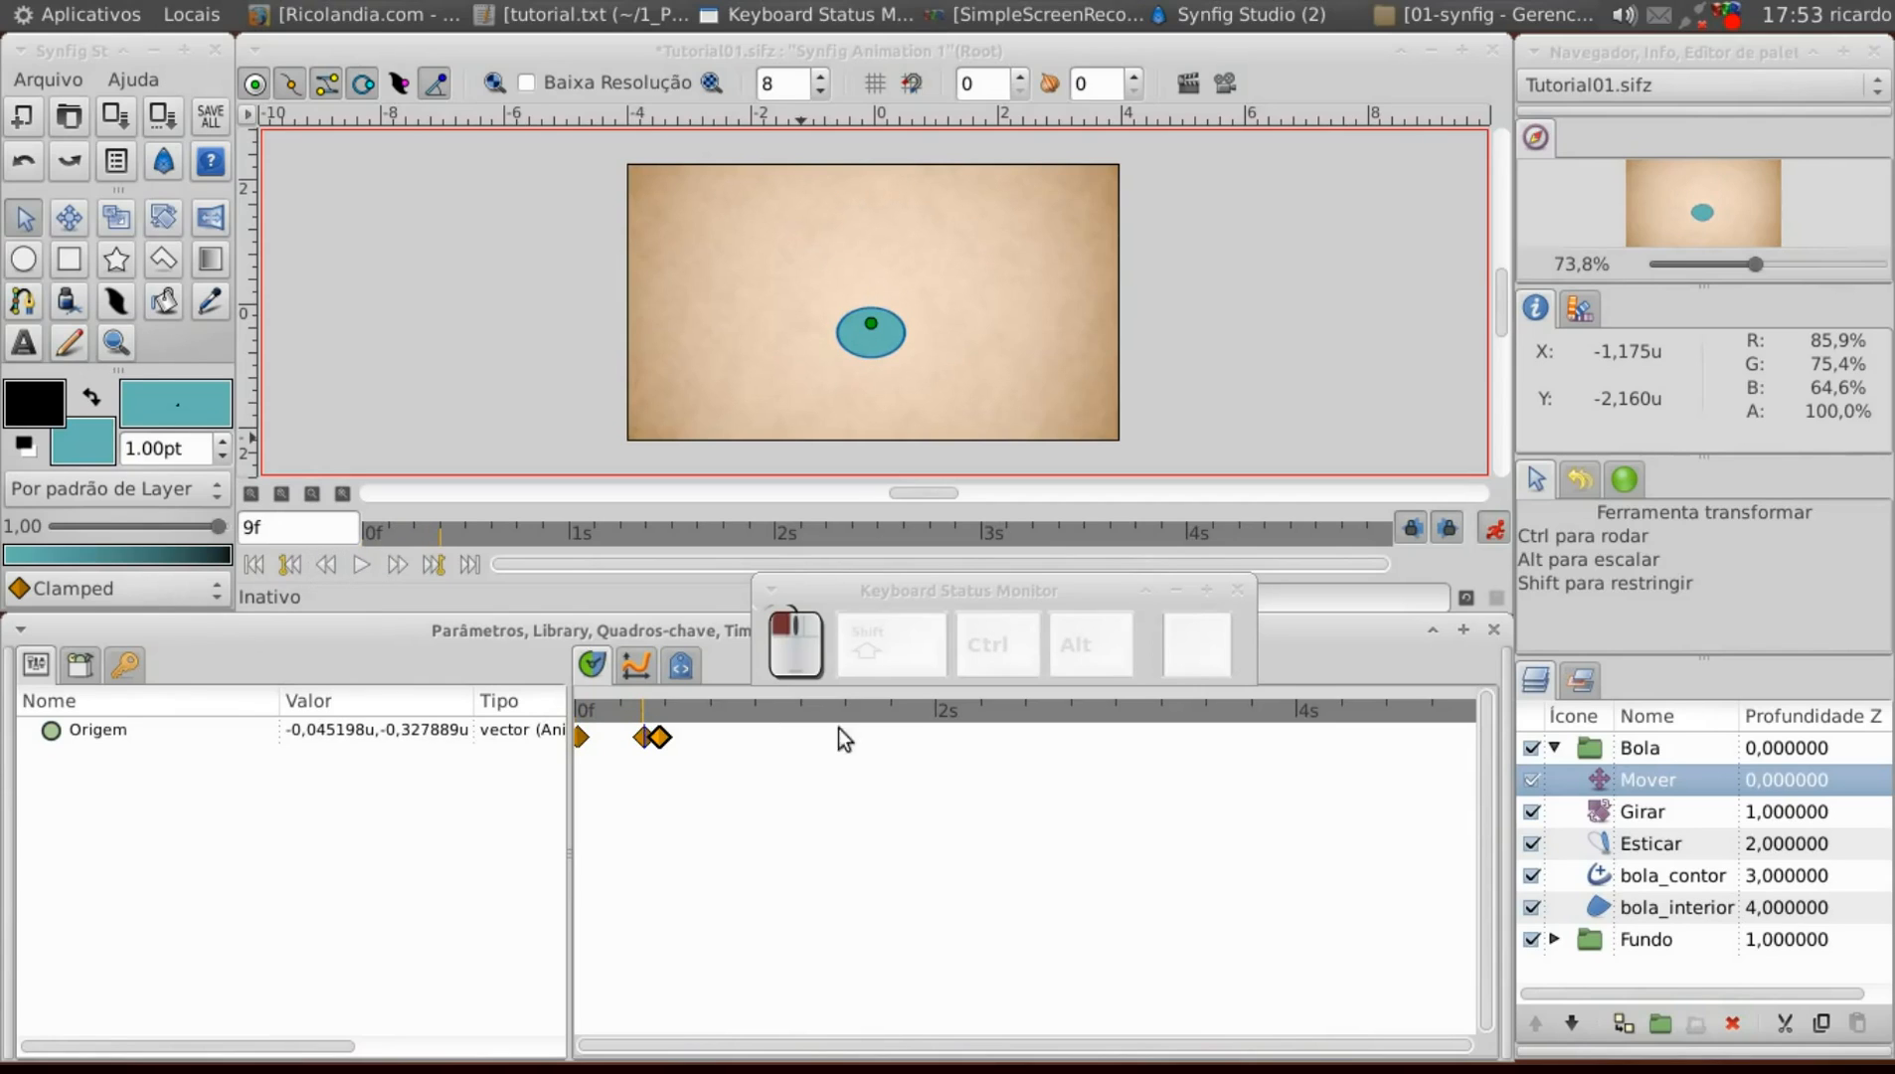
left_click_drag(639, 739, 656, 734)
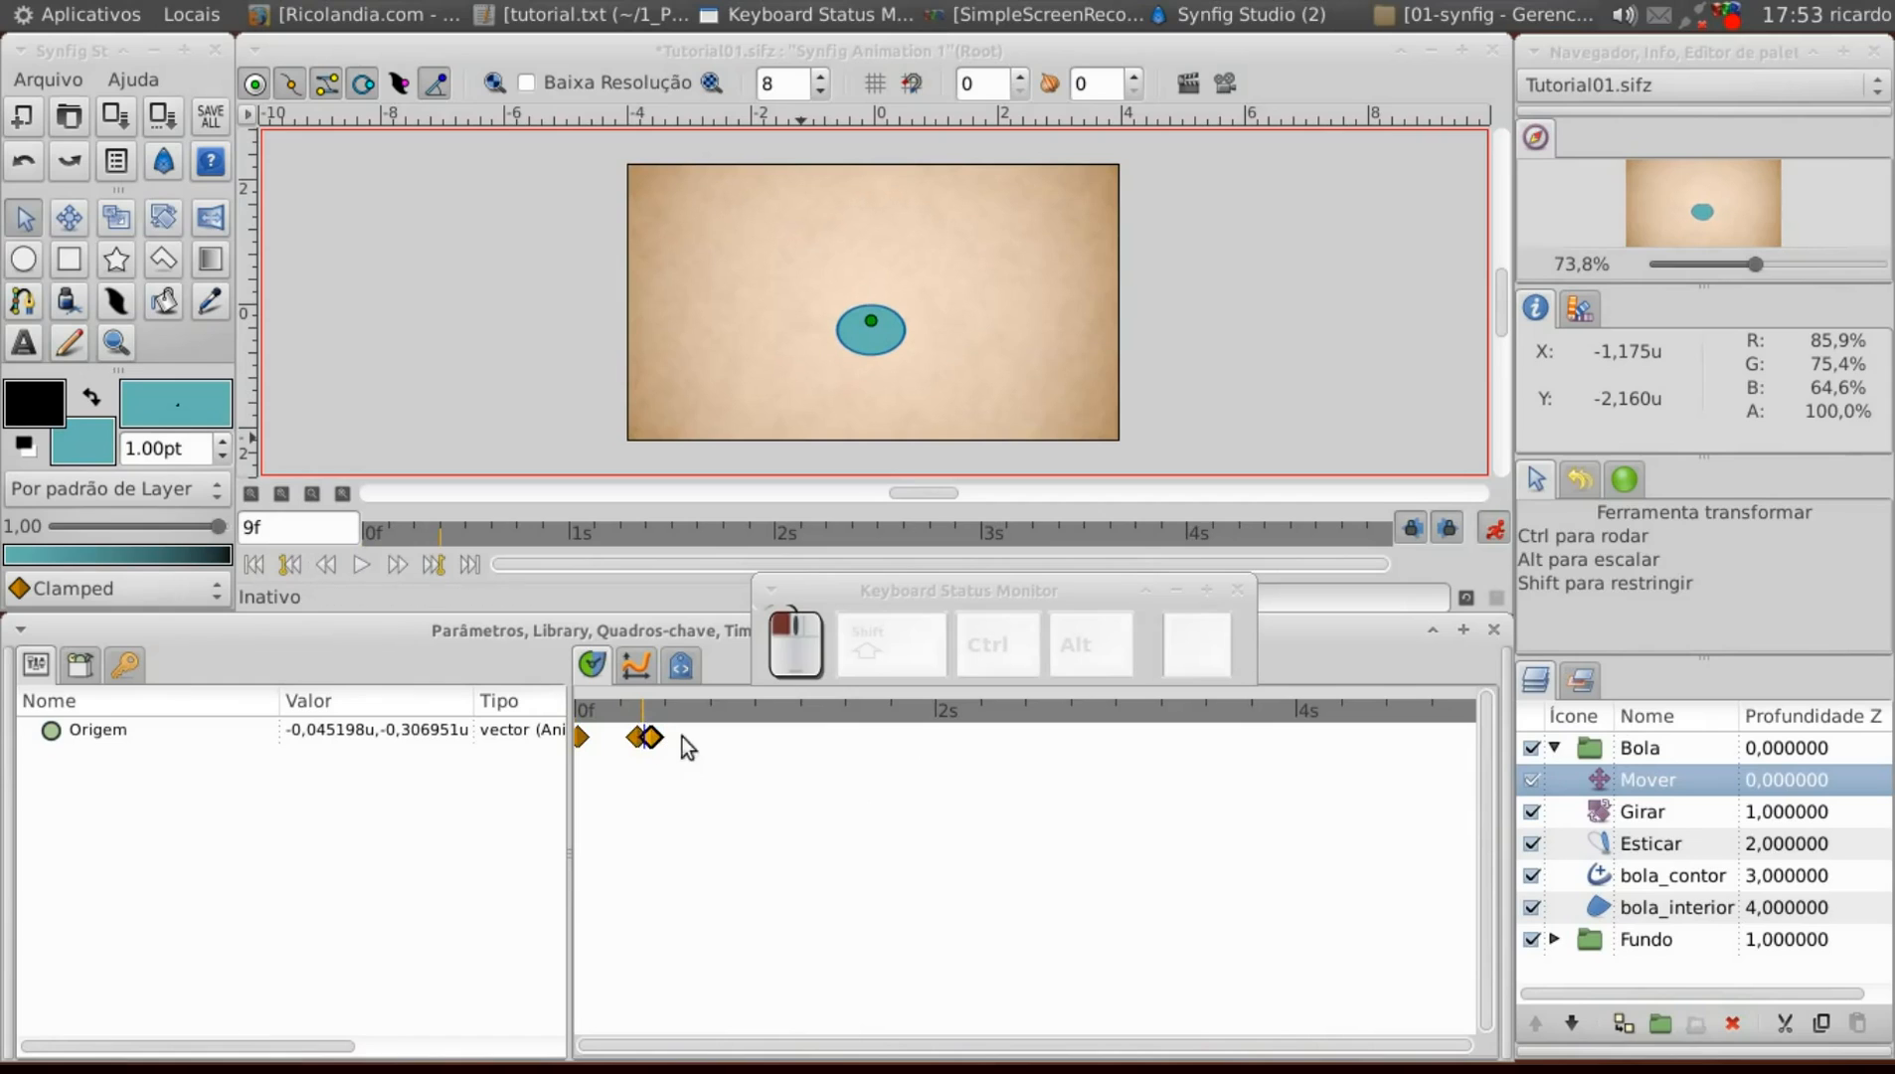
Shift the Esticar layer's last three Quantidade keyframes to frames 8, 10 and 12, aligned with the Mover layer's impact.
left_click(637, 713)
left_click(1603, 842)
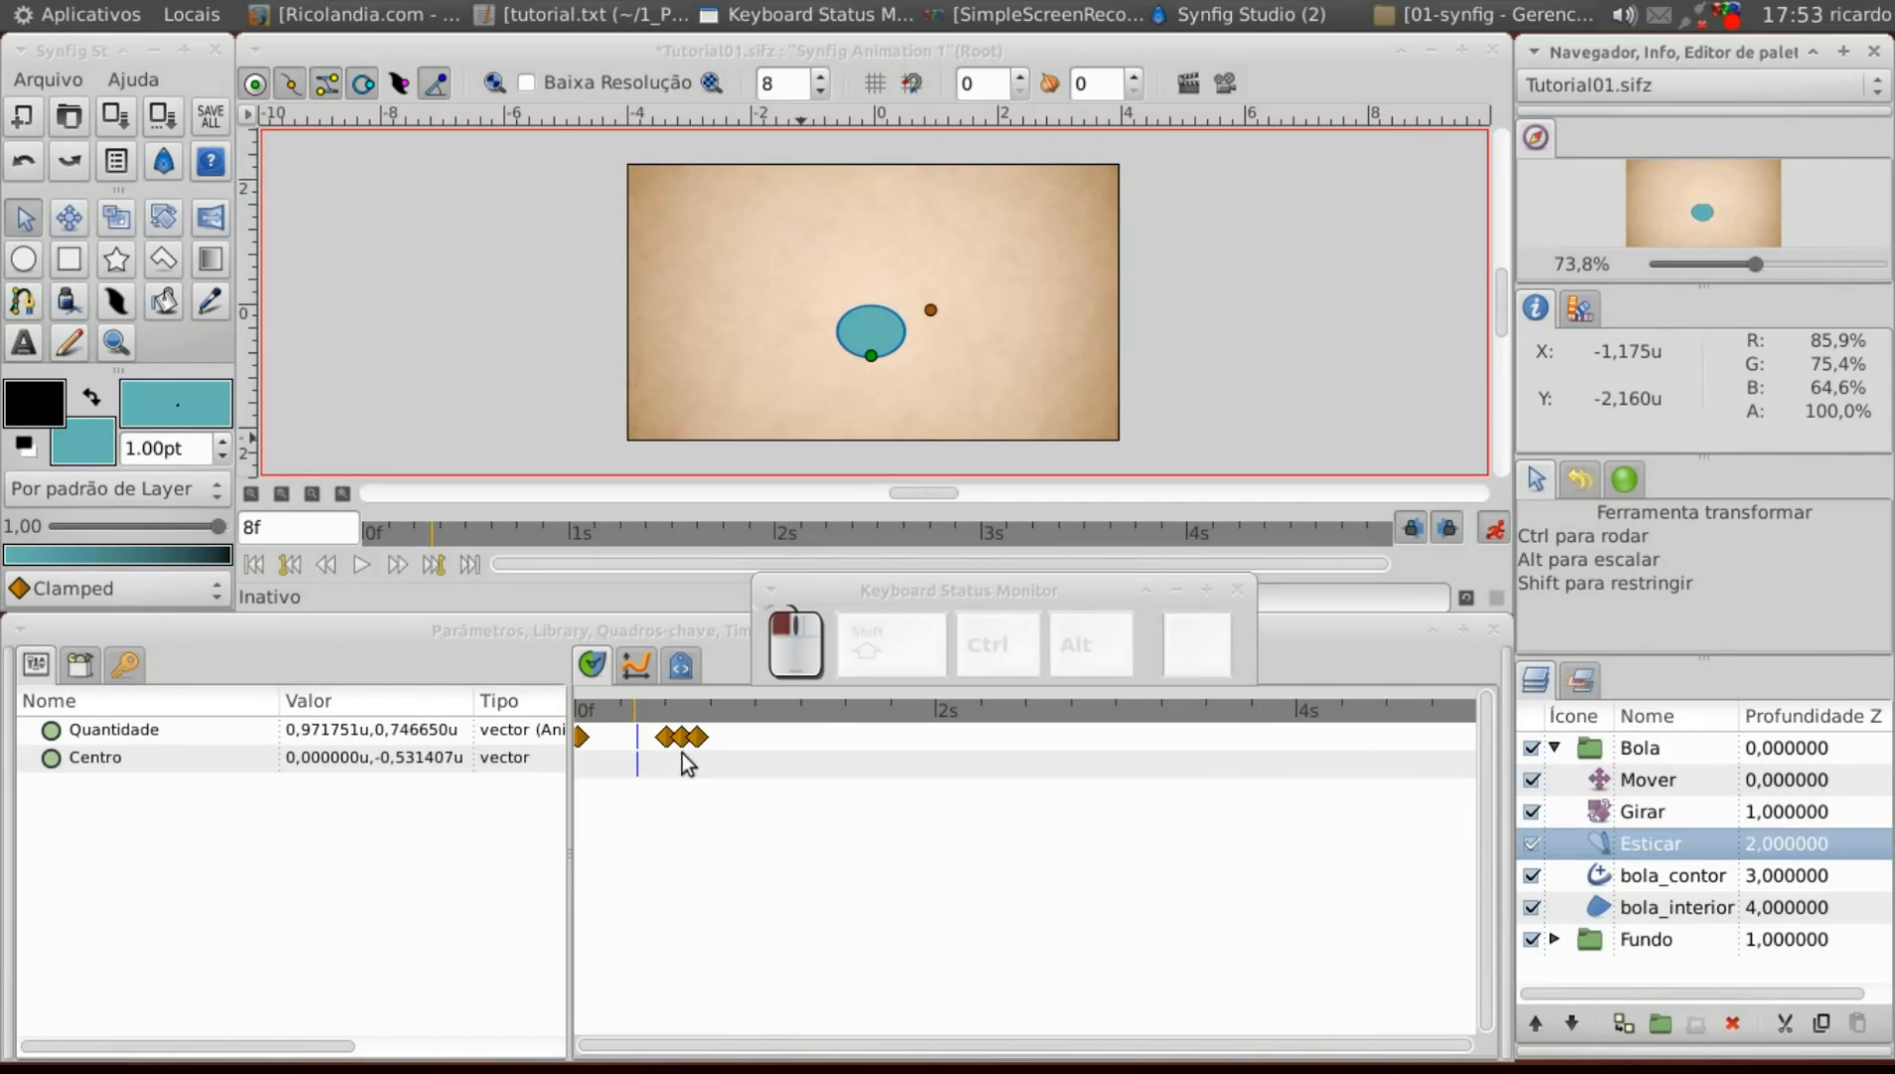
mouse_move(662, 740)
left_mouse_down()
mouse_move(639, 753)
mouse_move(670, 741)
left_mouse_up()
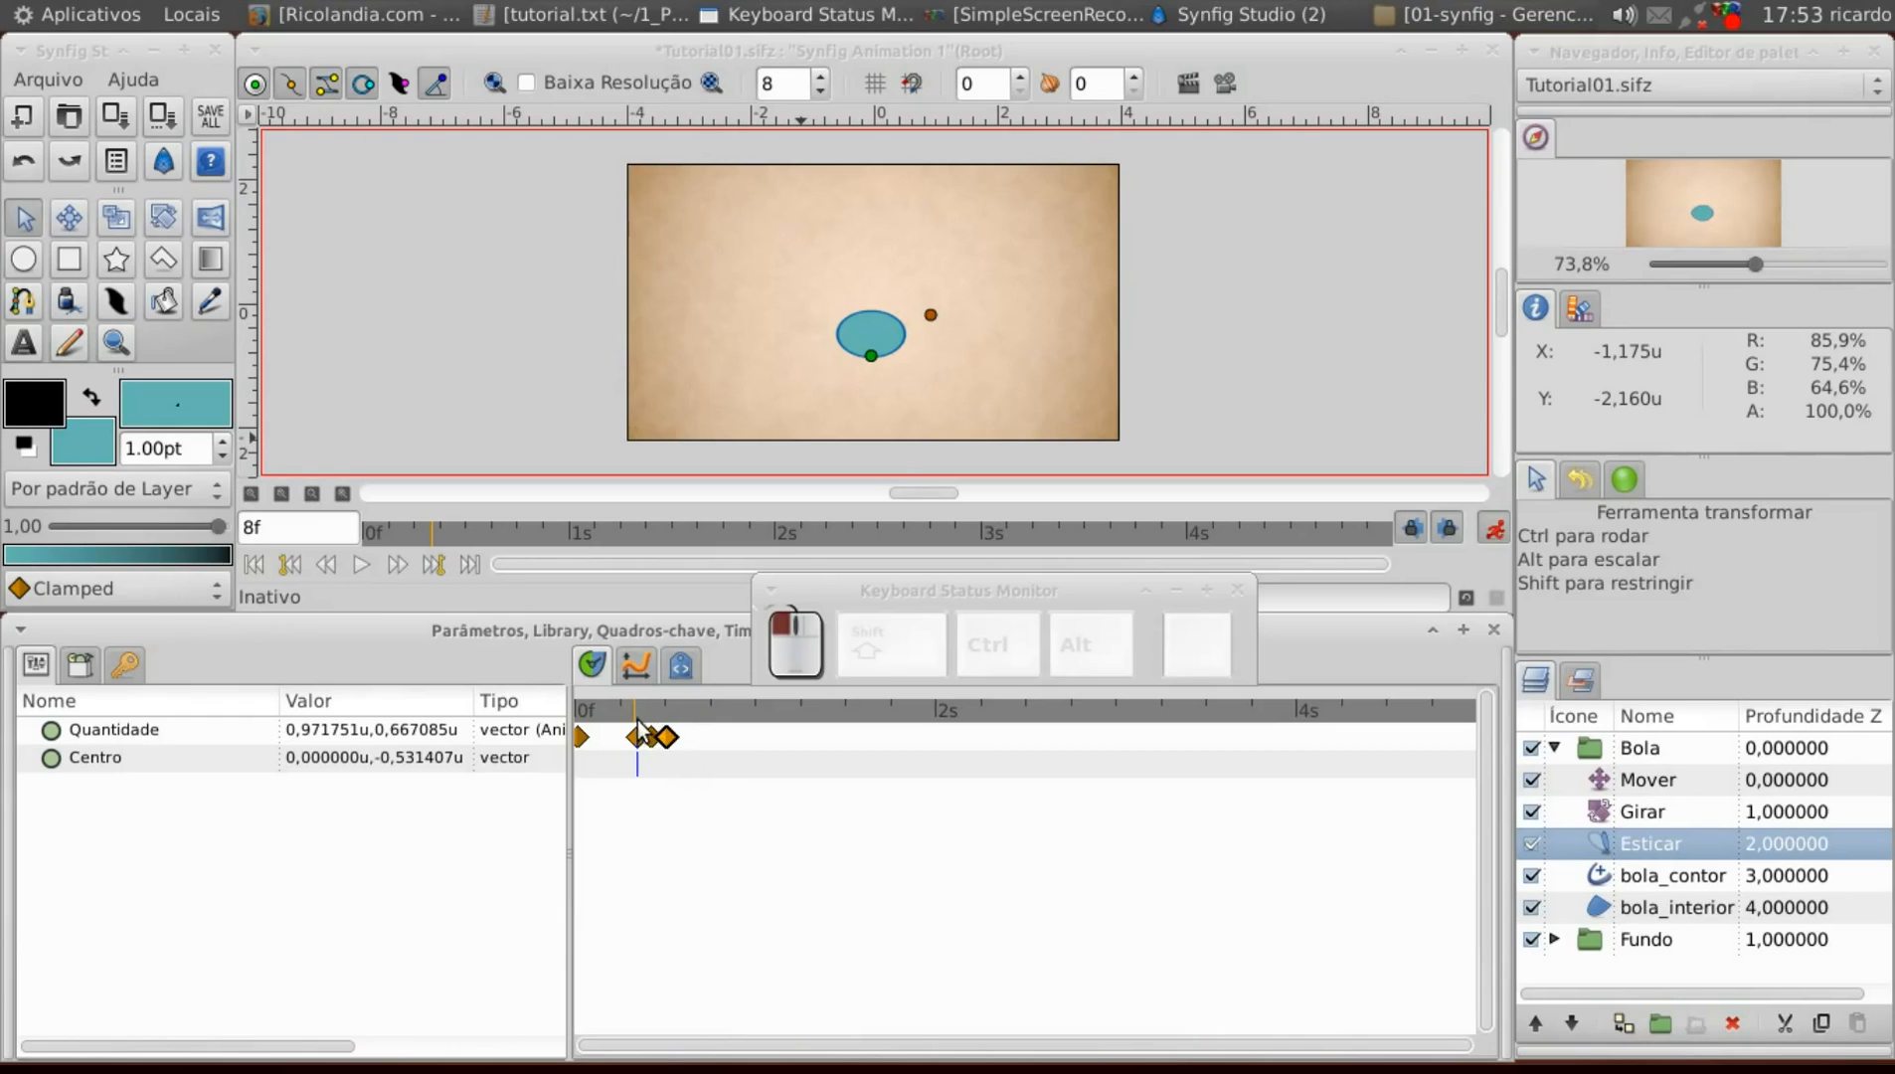
Play the animation repeatedly from frame 0 to check the timing of the faster fall and the squash.
left_click(365, 533)
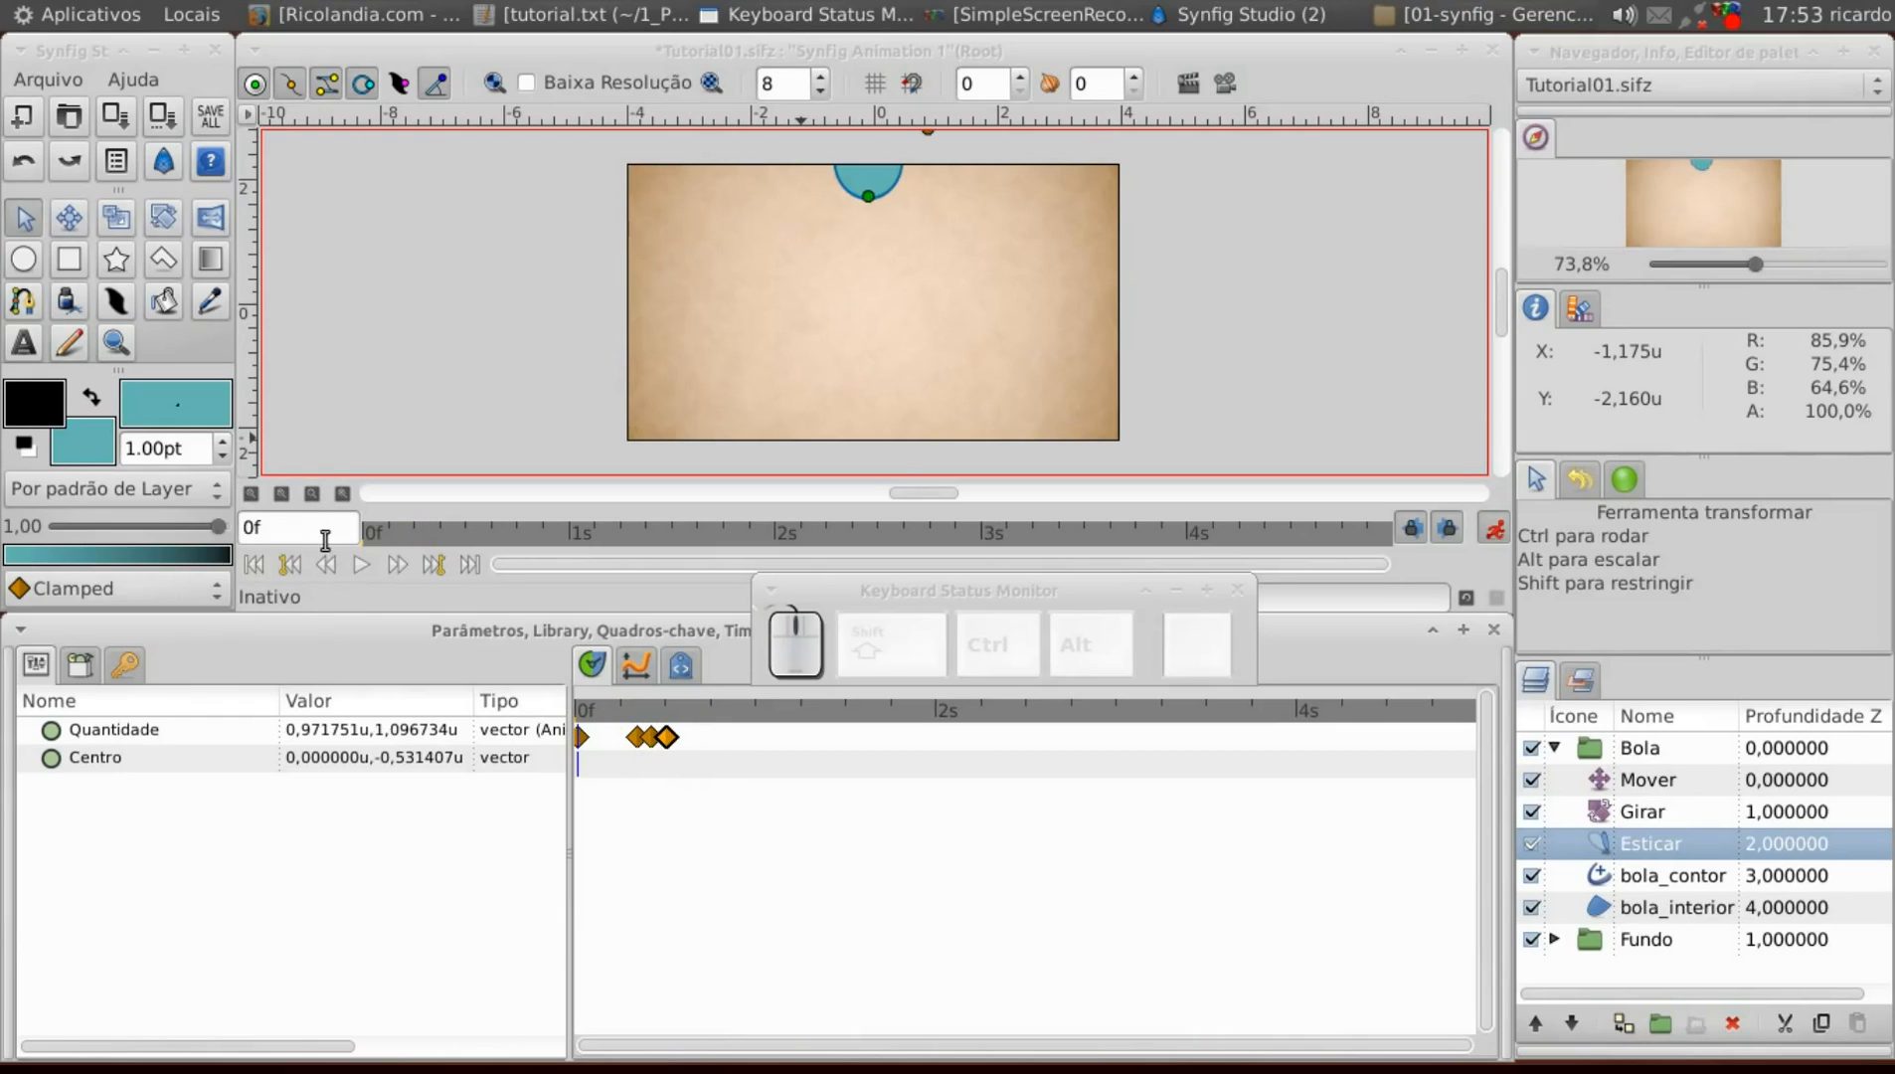
left_click(358, 569)
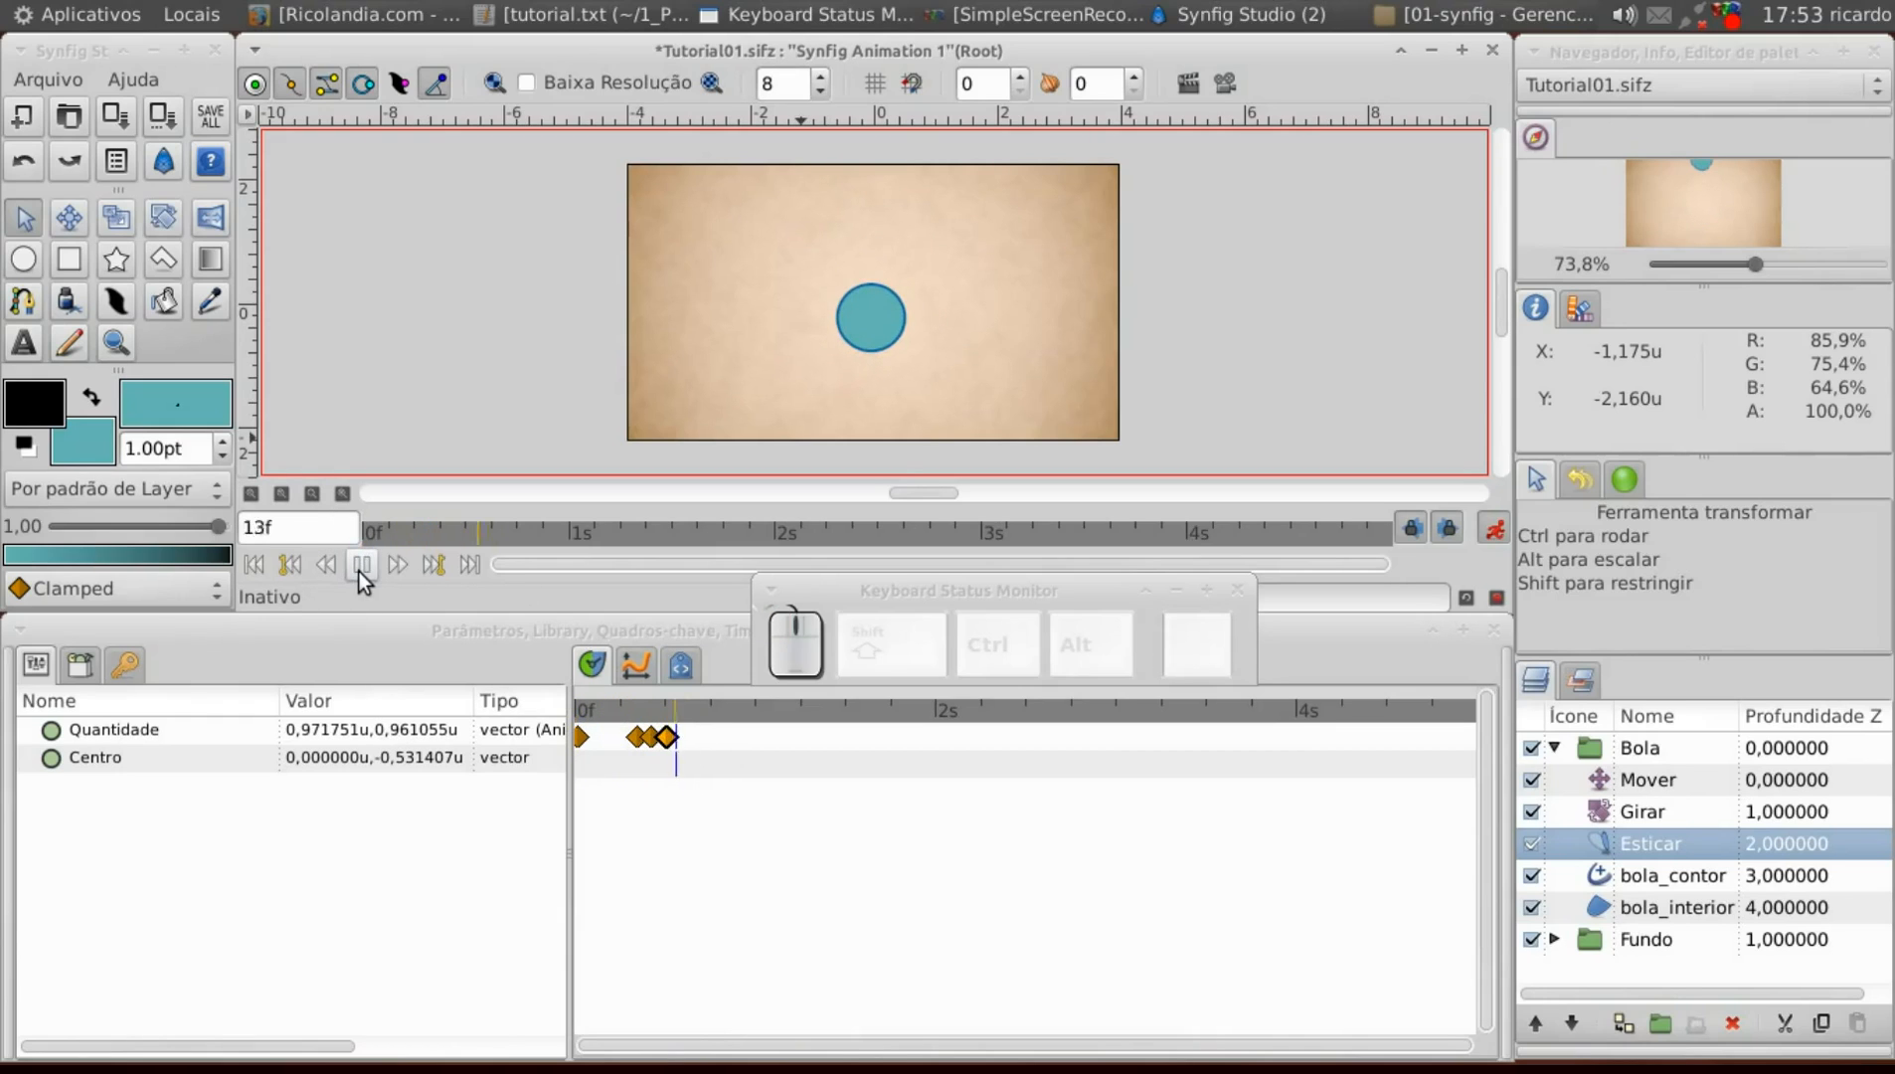
left_click(358, 569)
left_click(257, 569)
left_click(361, 565)
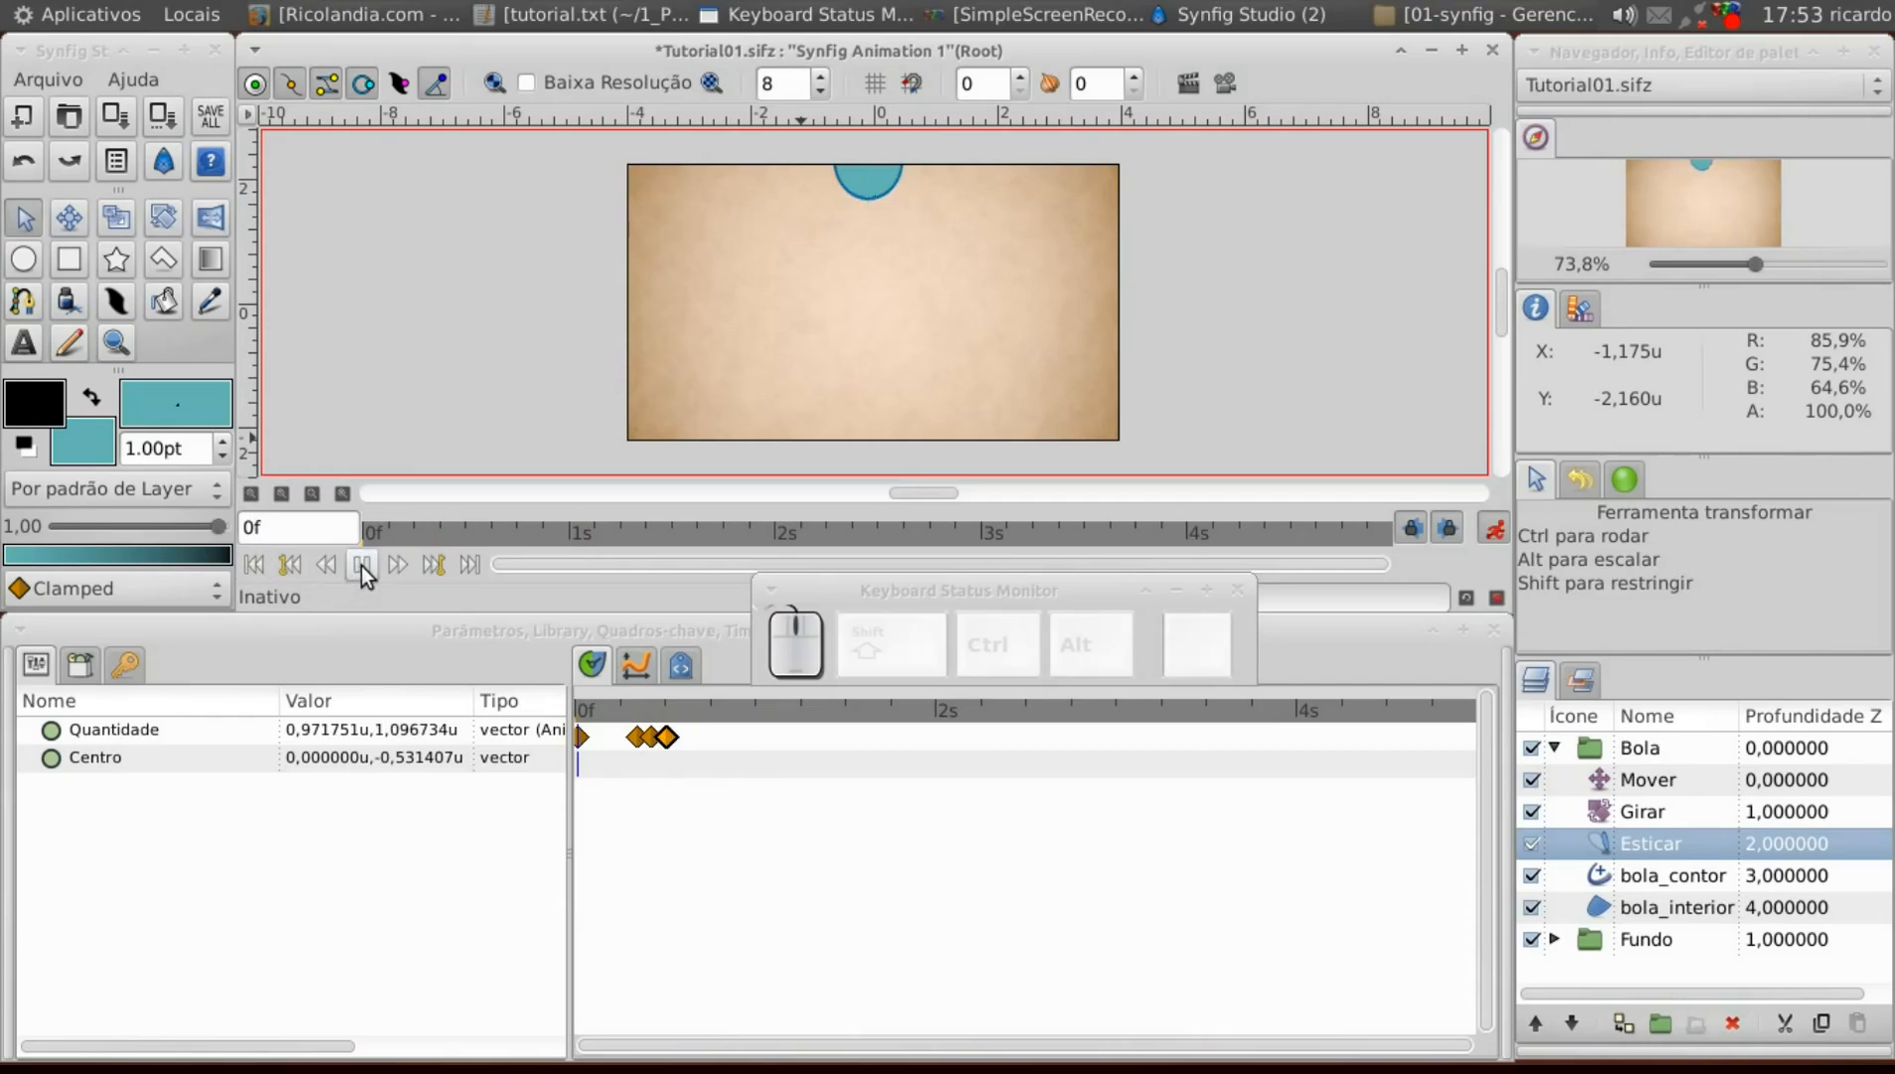
left_click(361, 566)
left_click(280, 569)
left_click(364, 566)
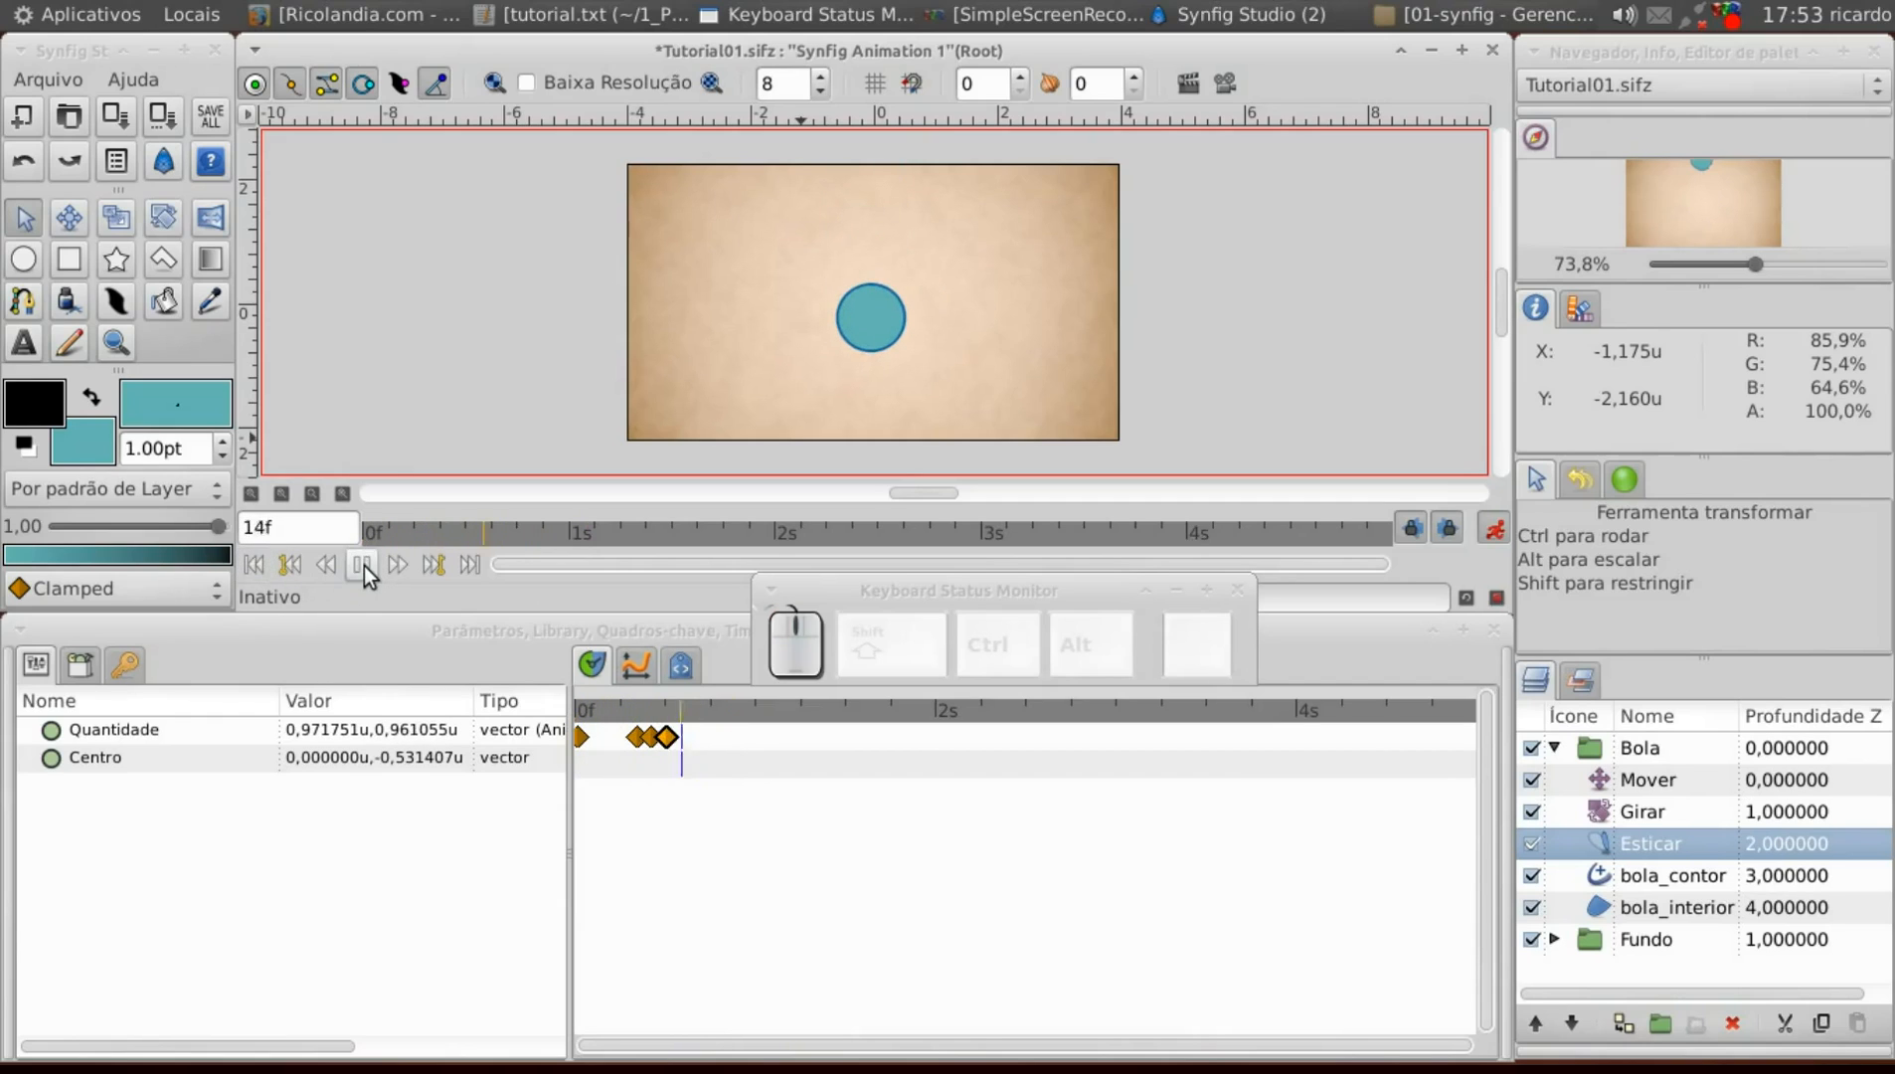
left_click(364, 565)
left_click(289, 569)
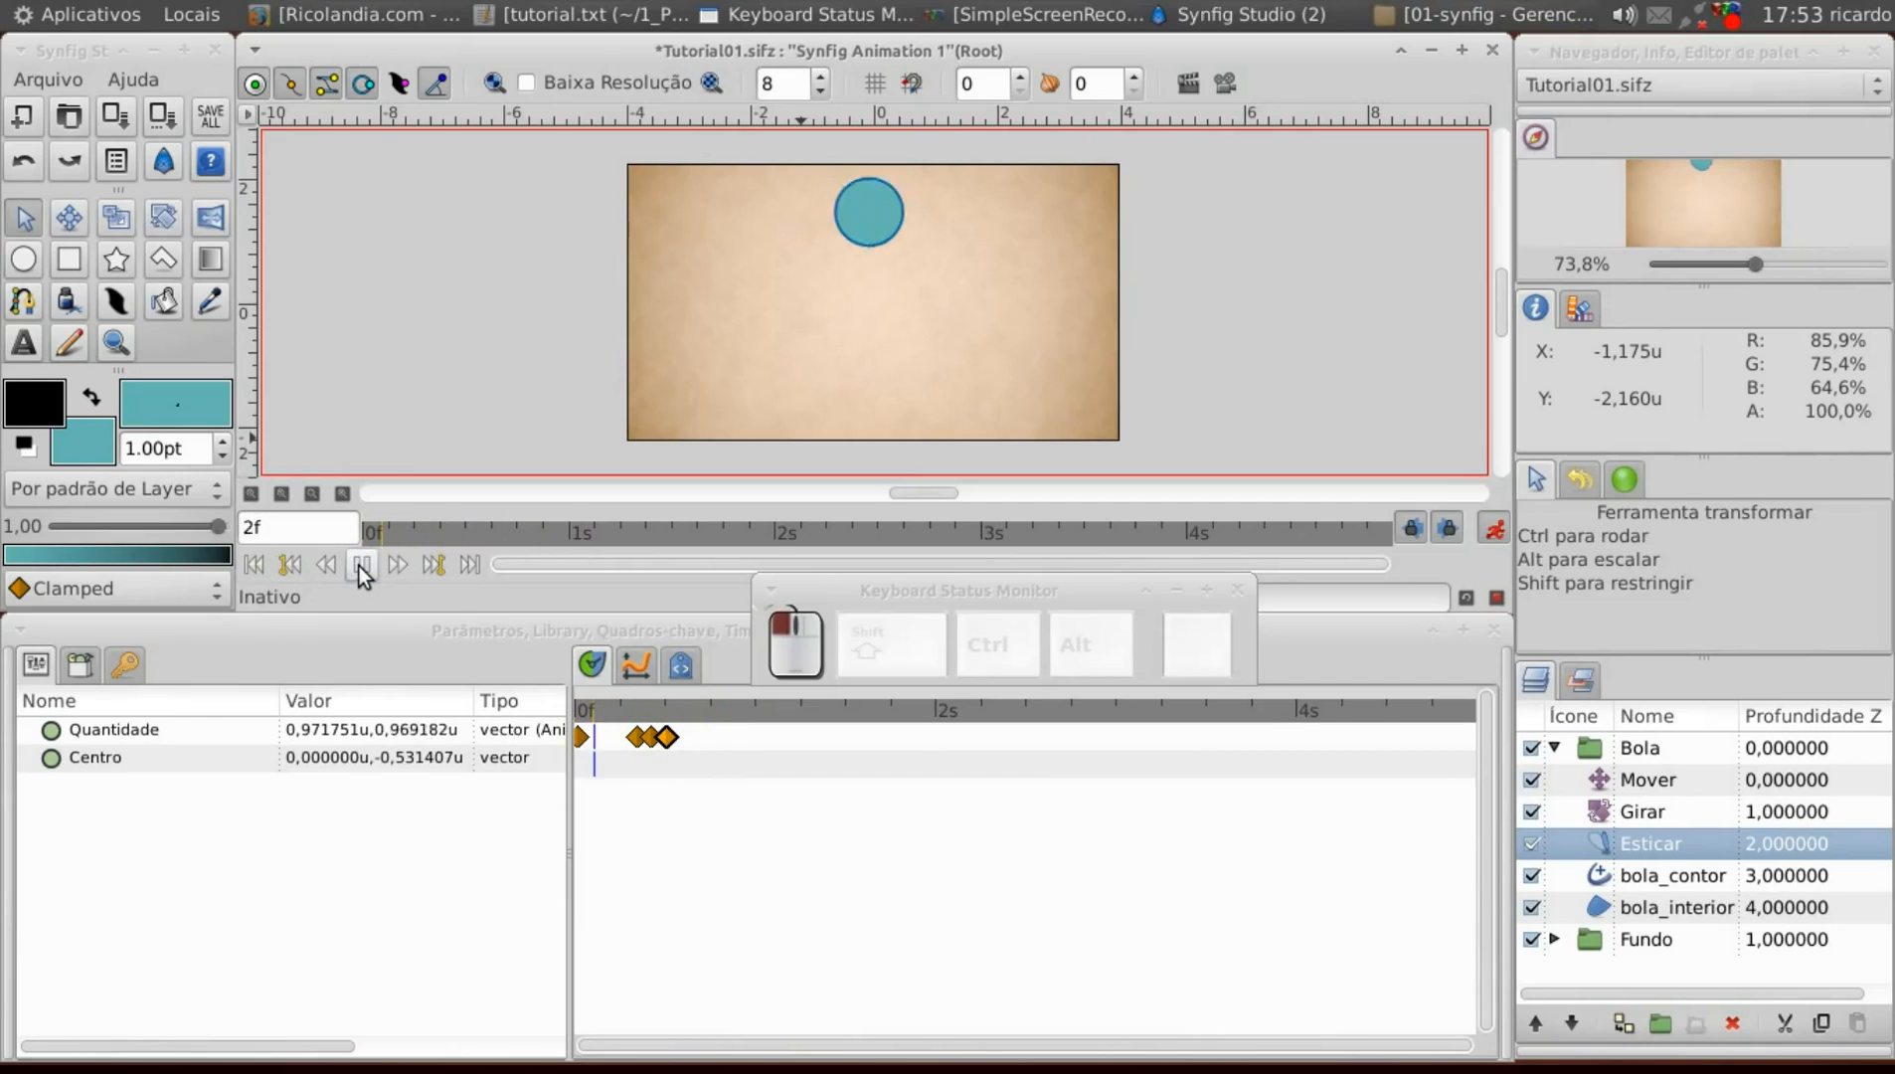
left_click(358, 565)
left_click(358, 565)
left_click(281, 569)
left_click(358, 567)
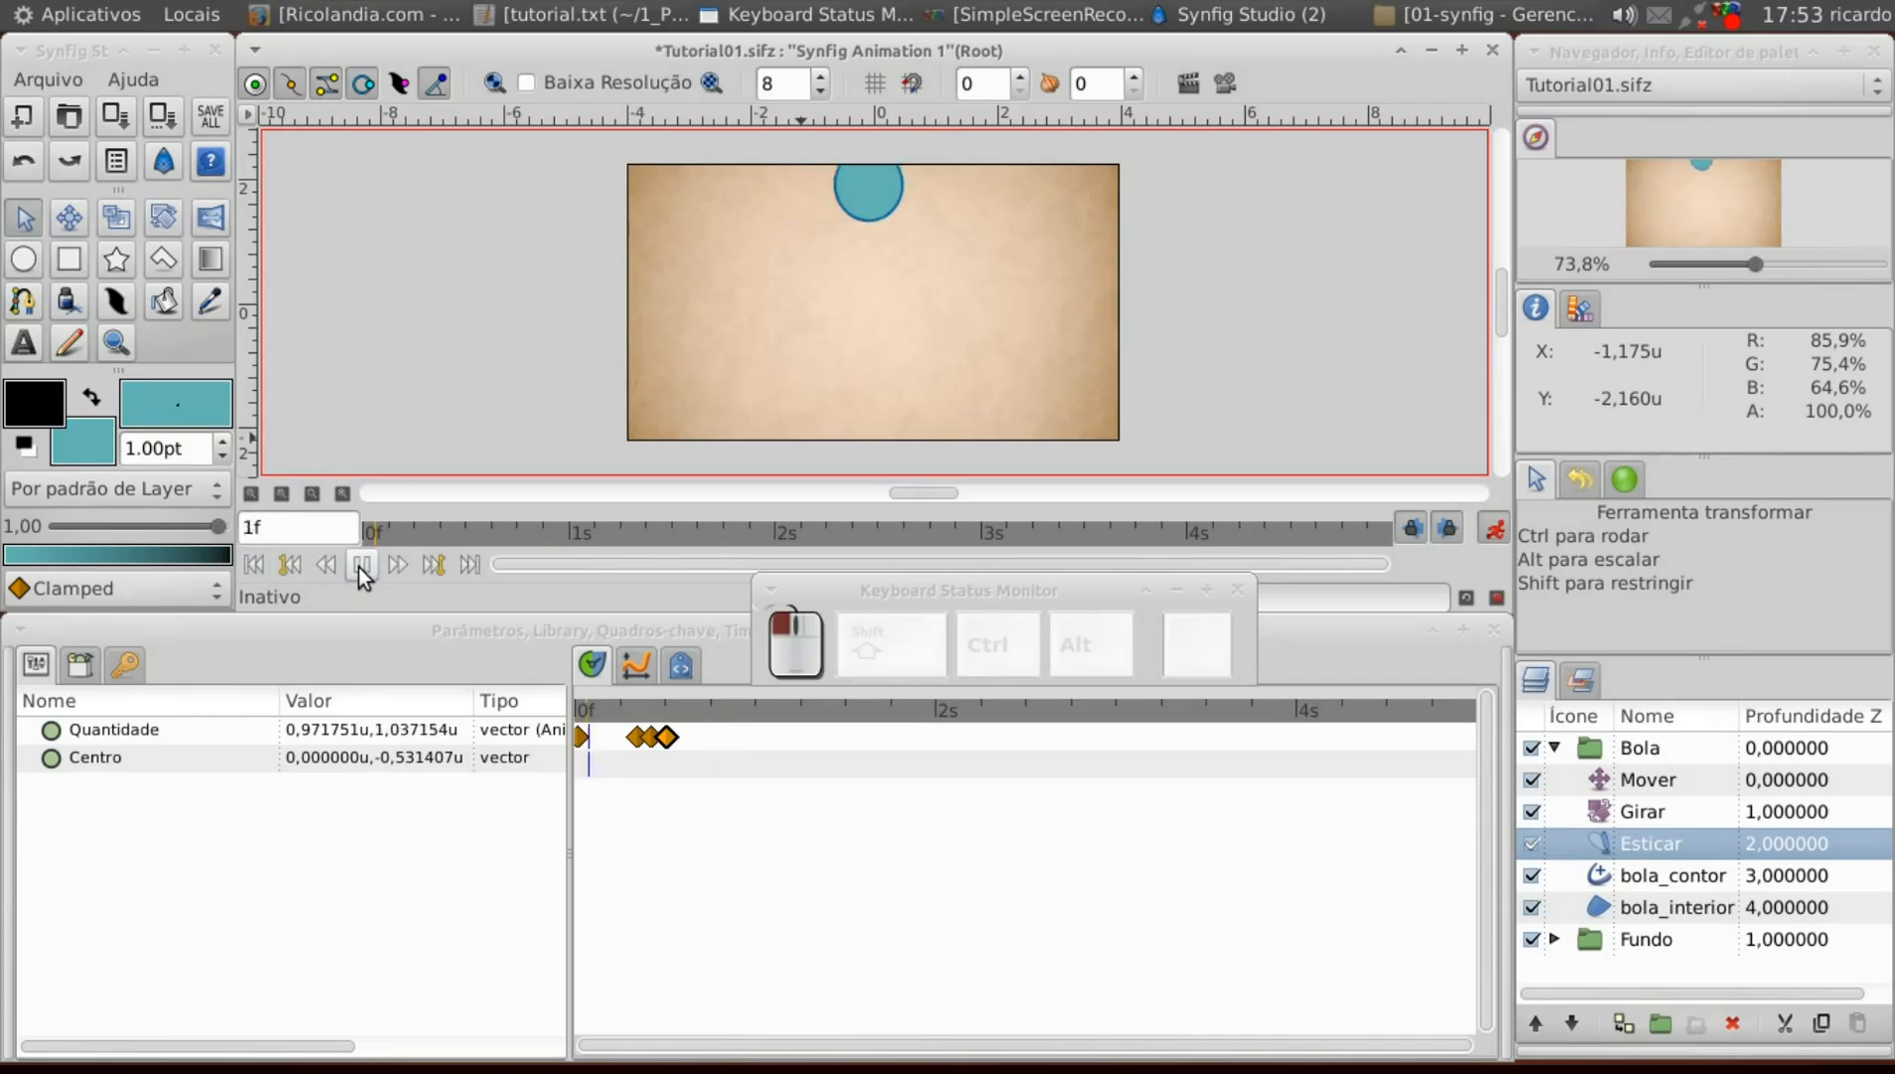
left_click(358, 566)
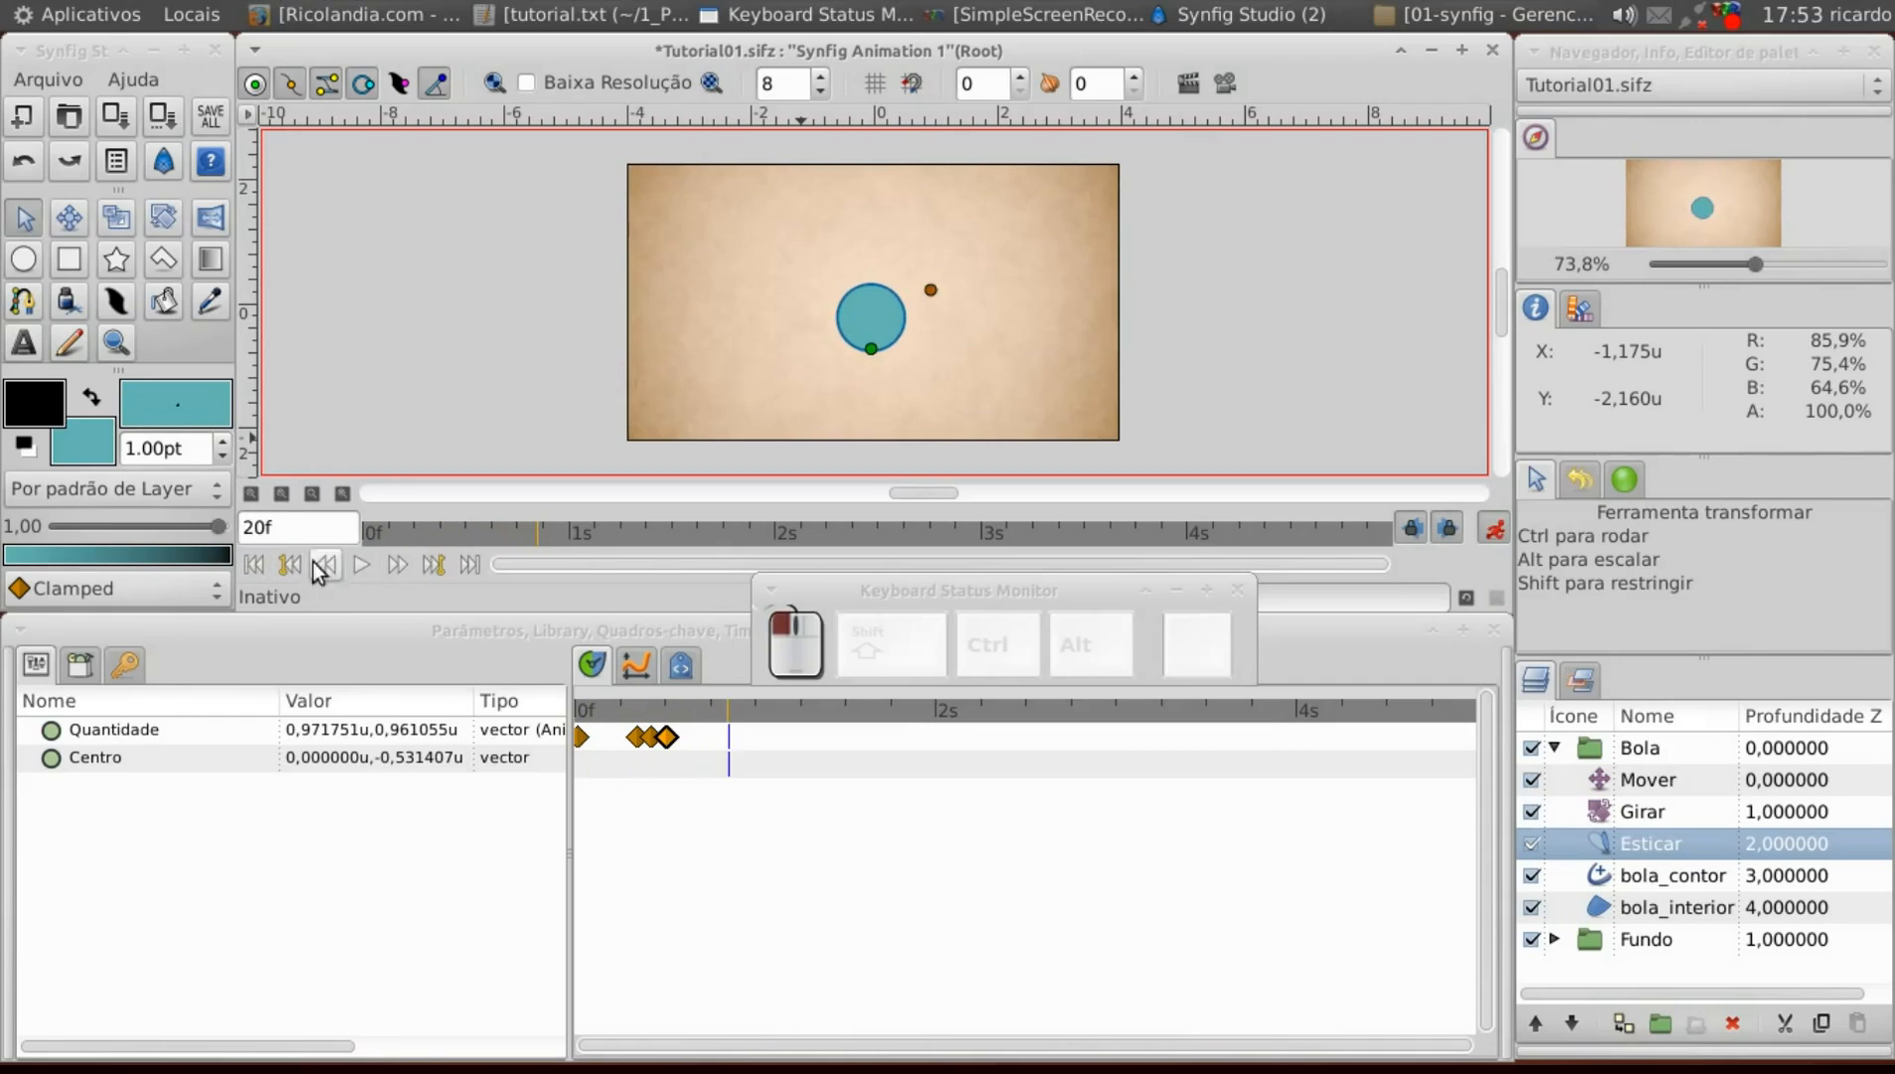
left_click(290, 568)
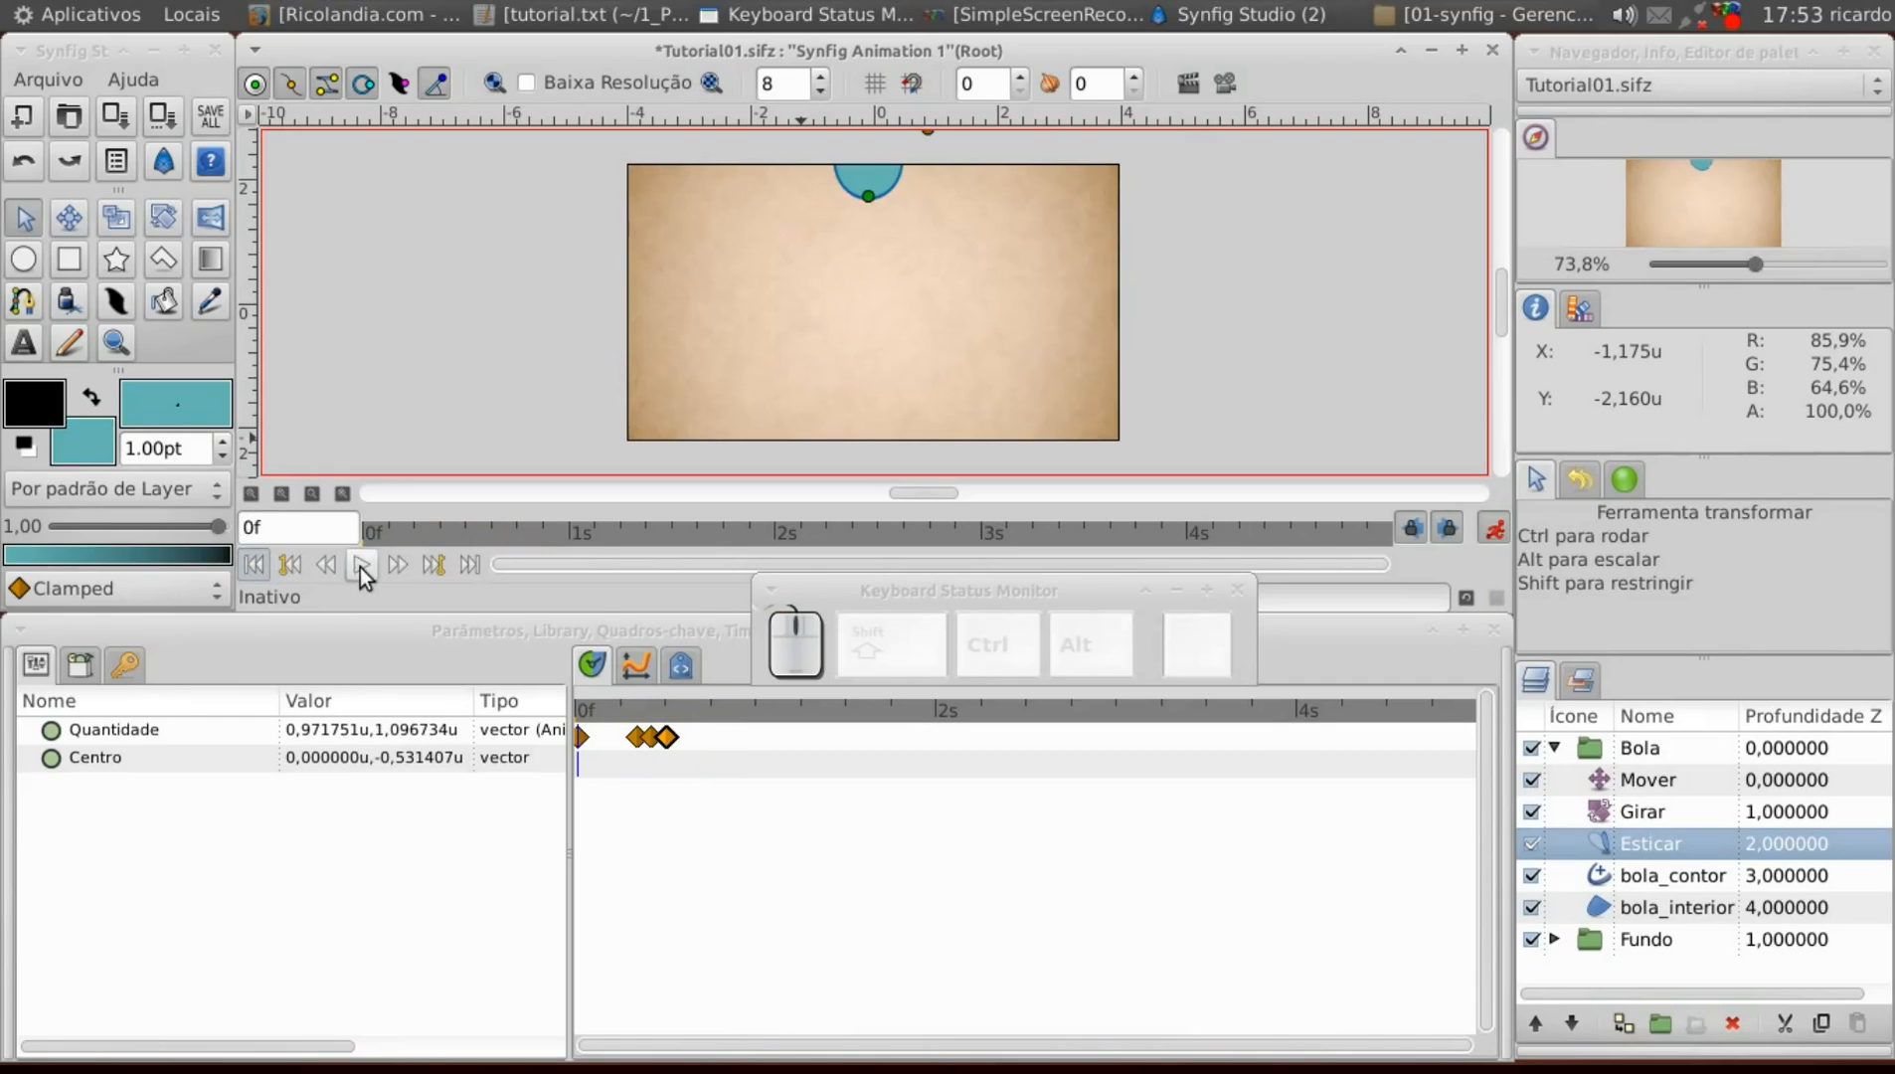
left_click(360, 566)
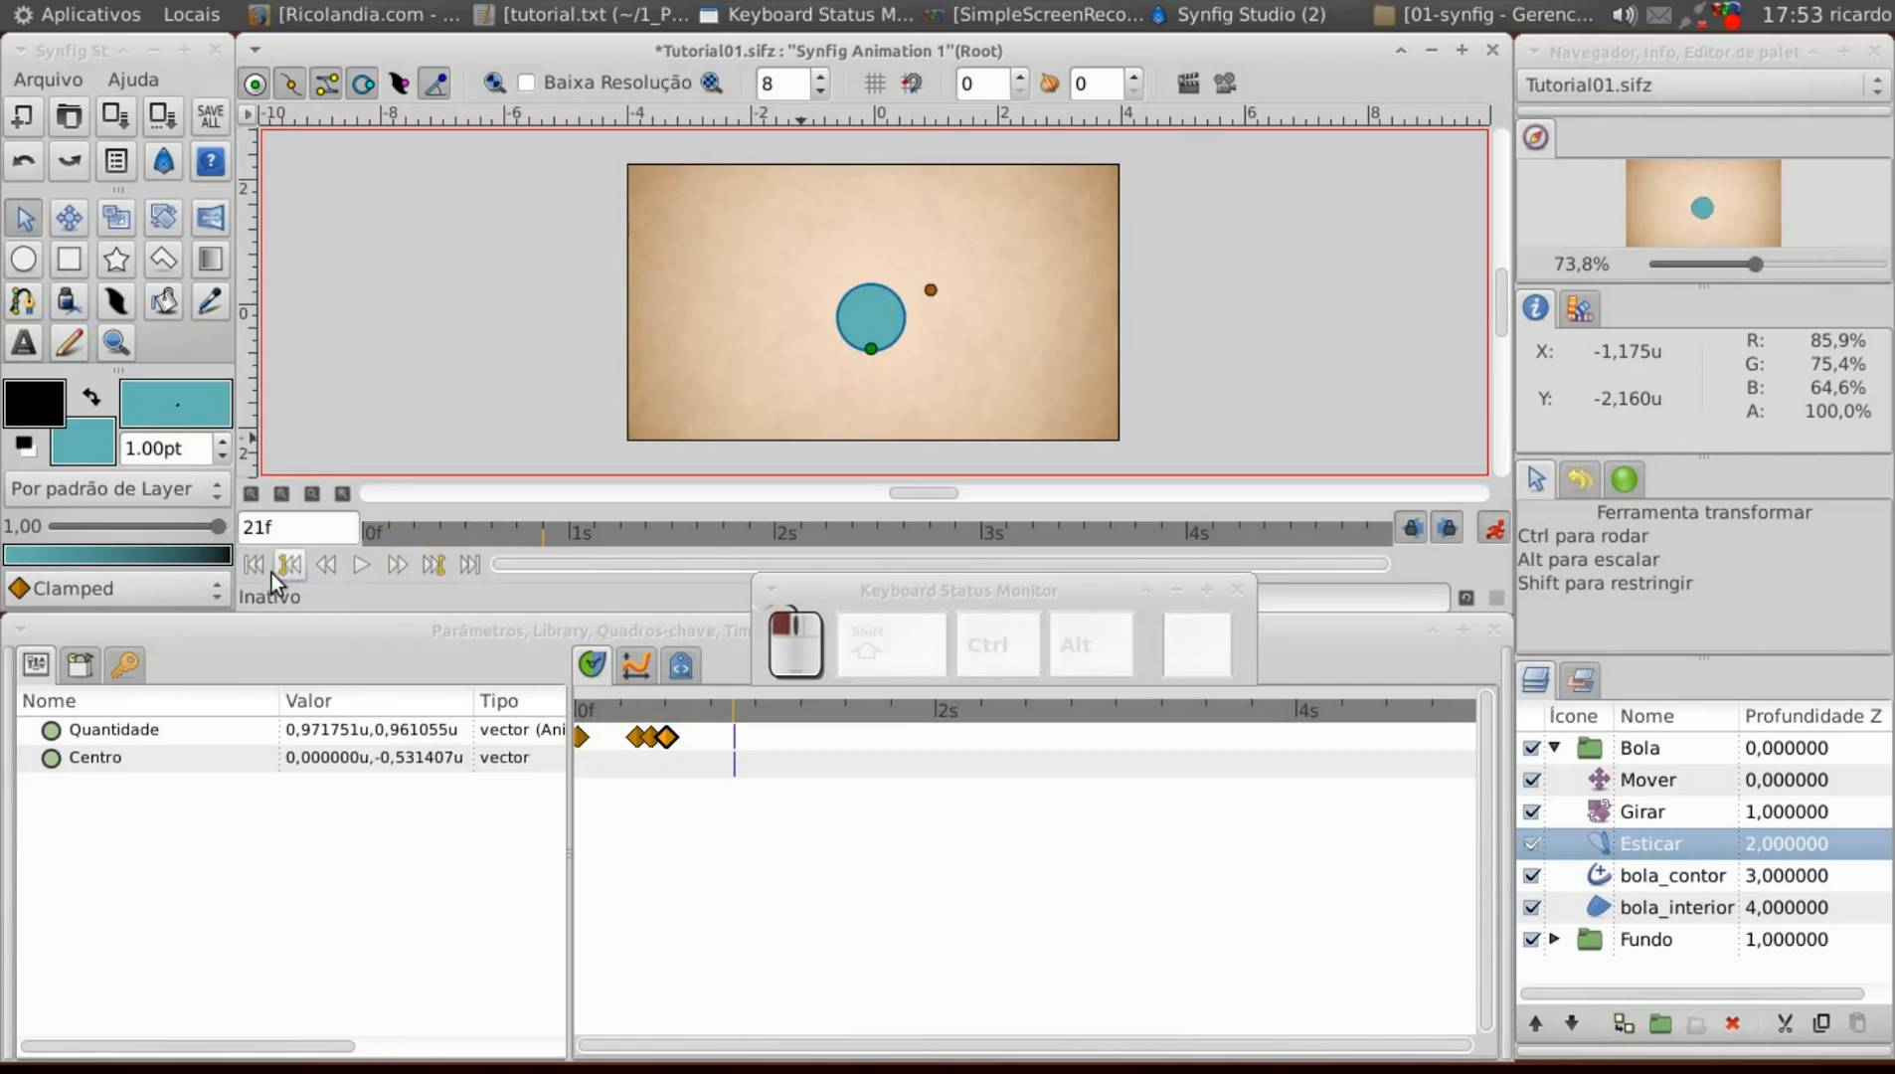
left_click(270, 572)
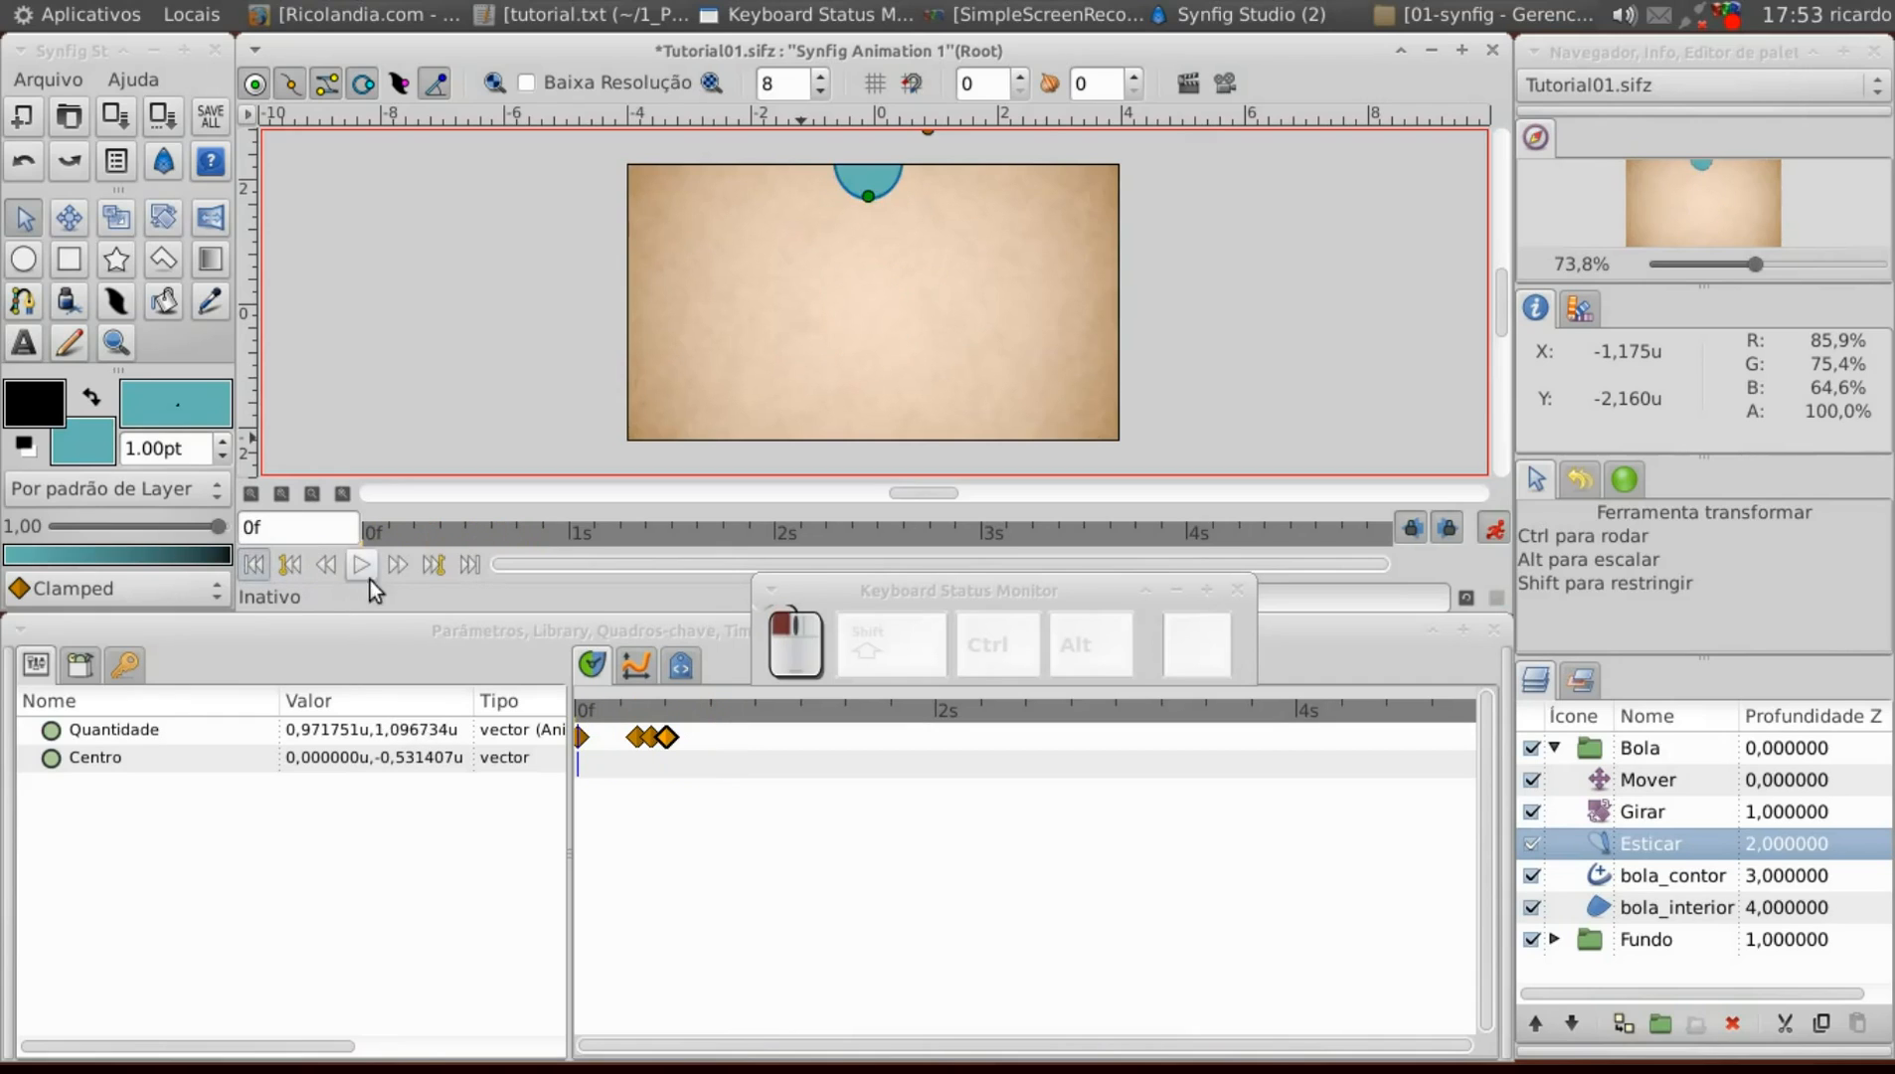
left_click(369, 570)
left_click(367, 570)
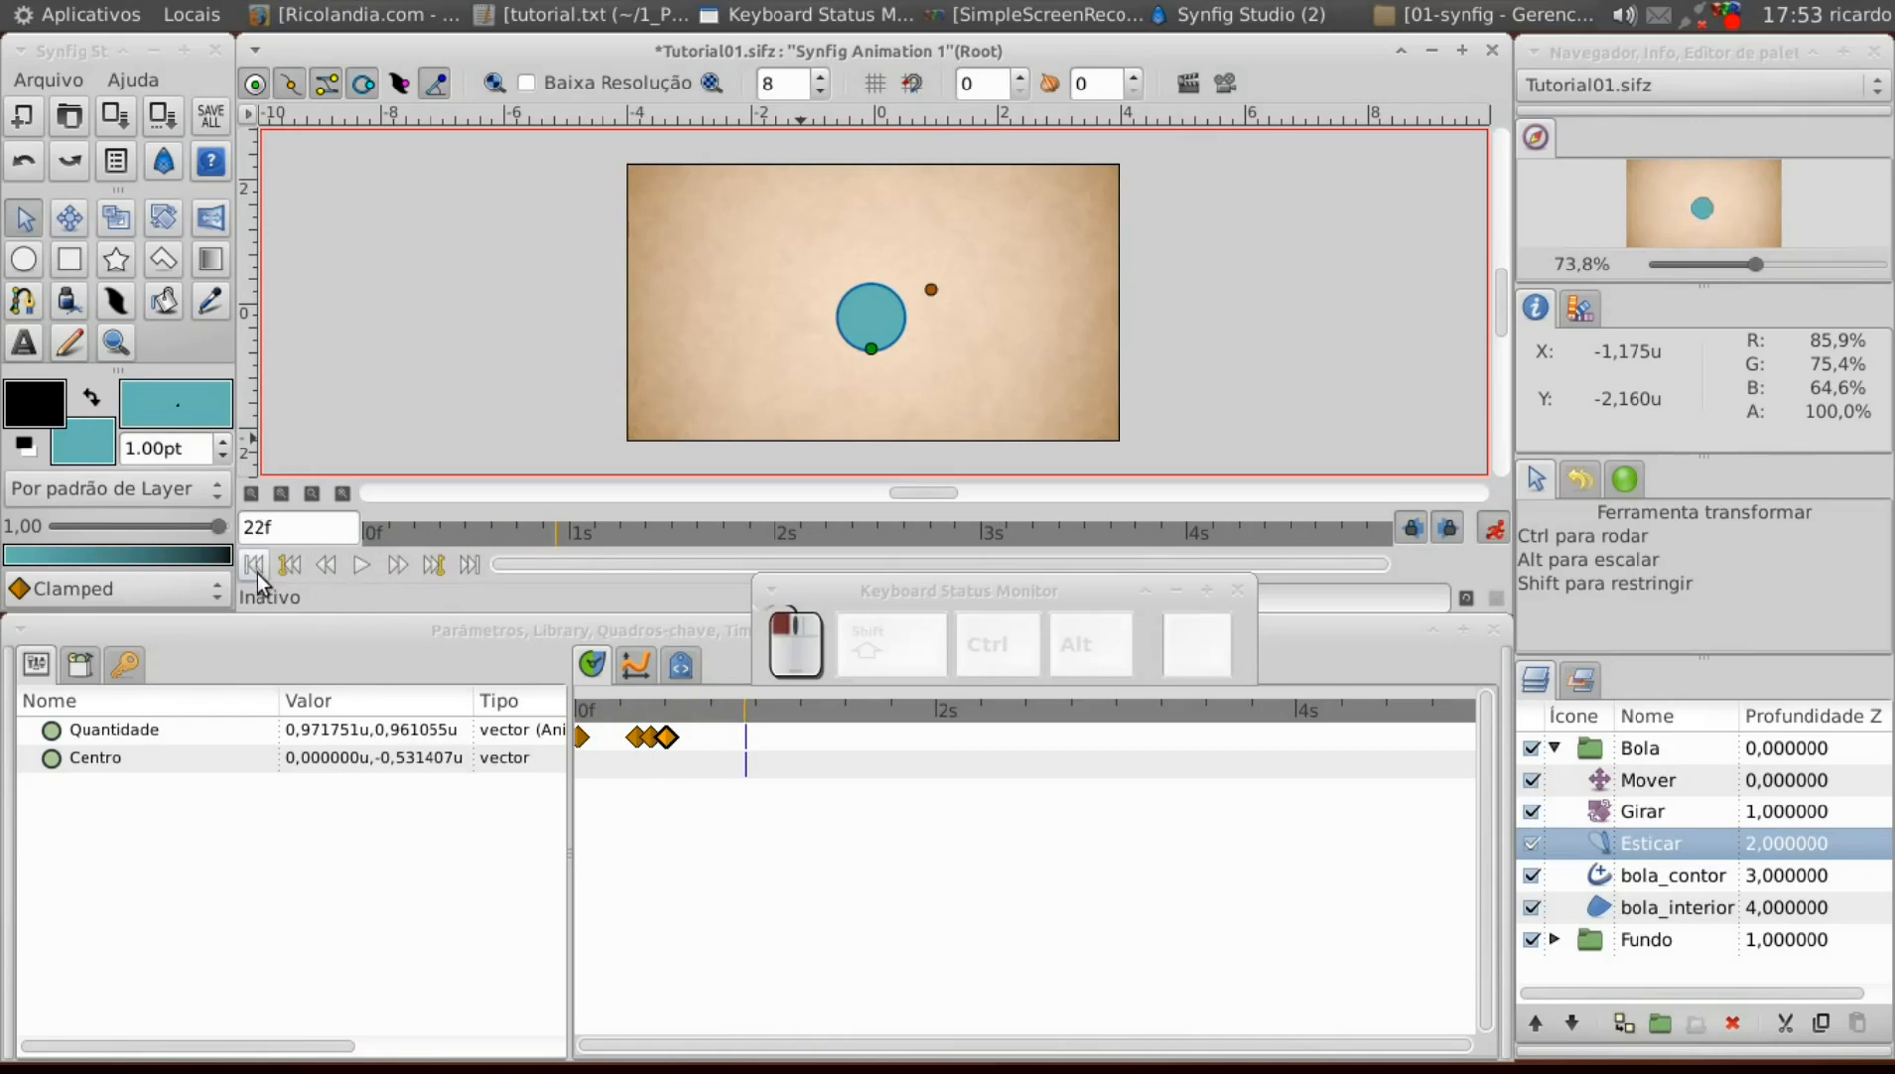
left_click(256, 566)
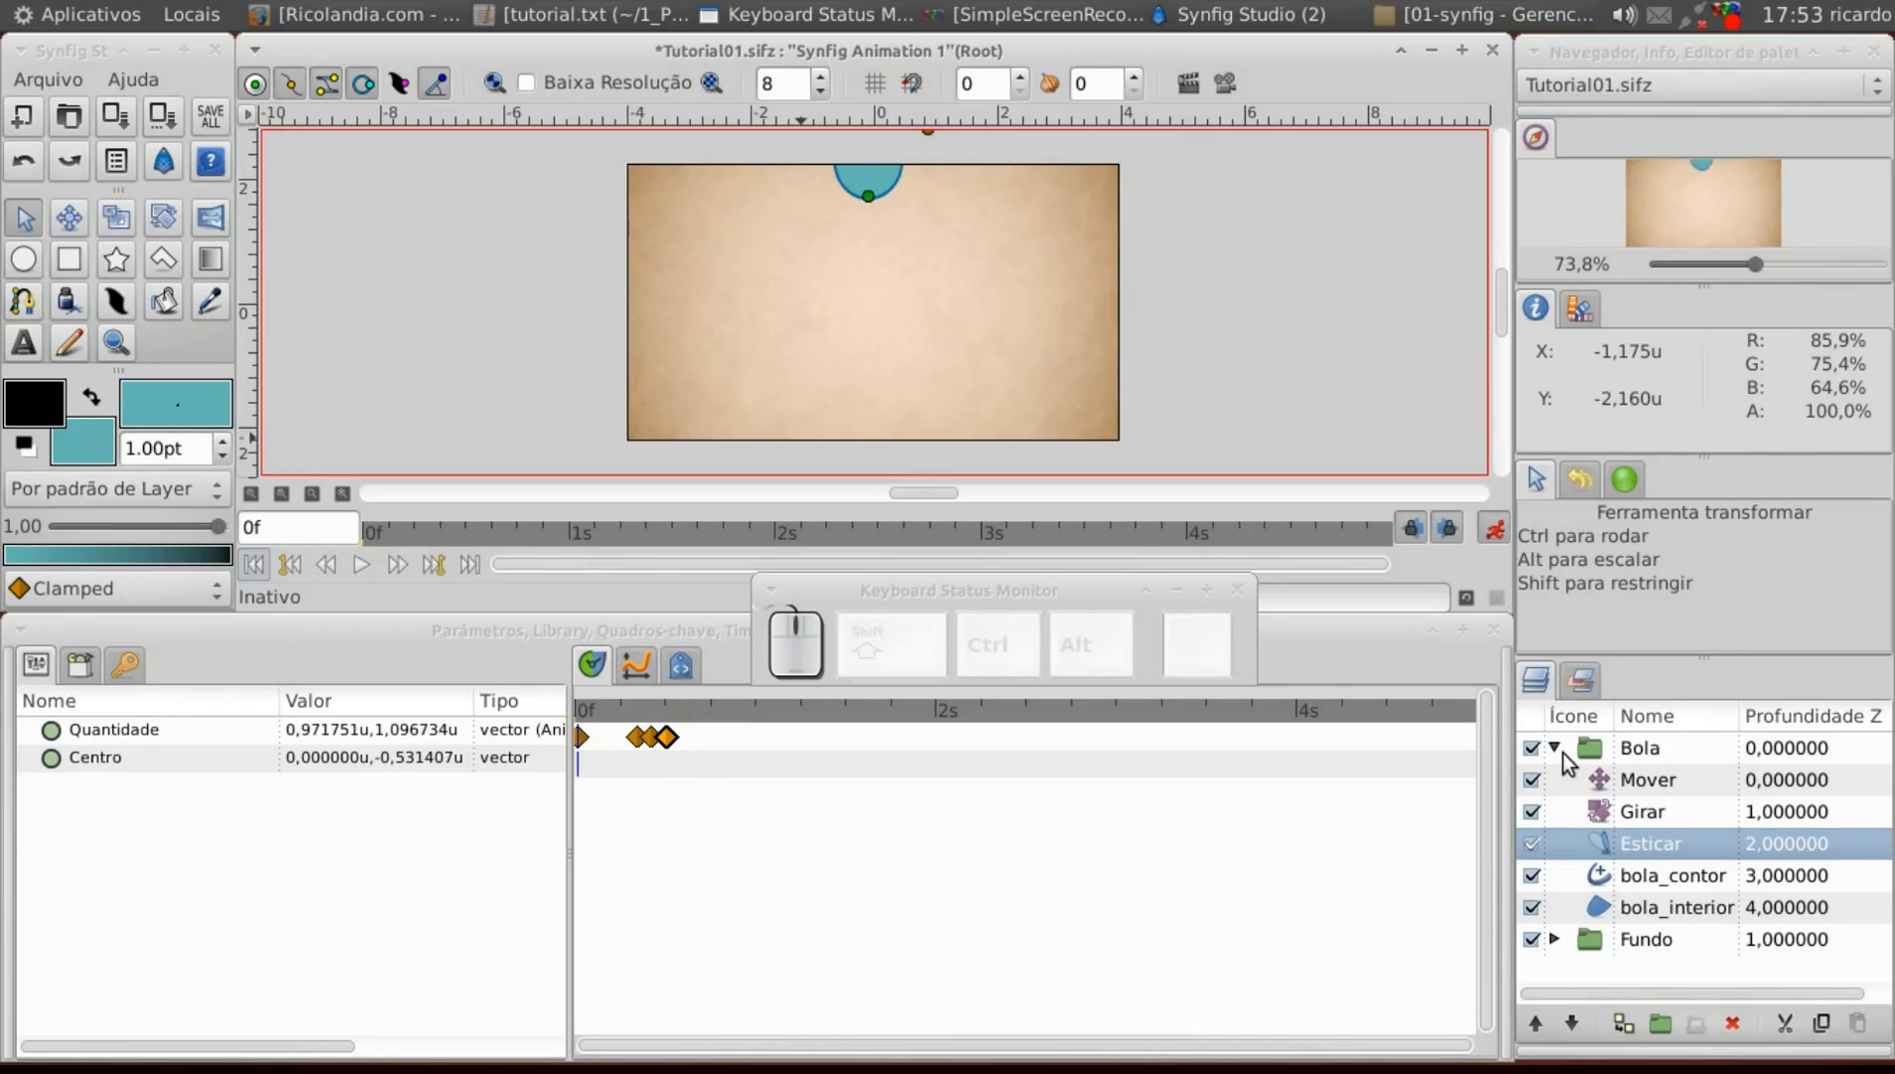
Compare the keyframes of the Bola group, Mover and Esticar layers on an enlarged timeline, scrubbing between frames 0 and 12.
left_click(1555, 749)
left_click(1593, 752)
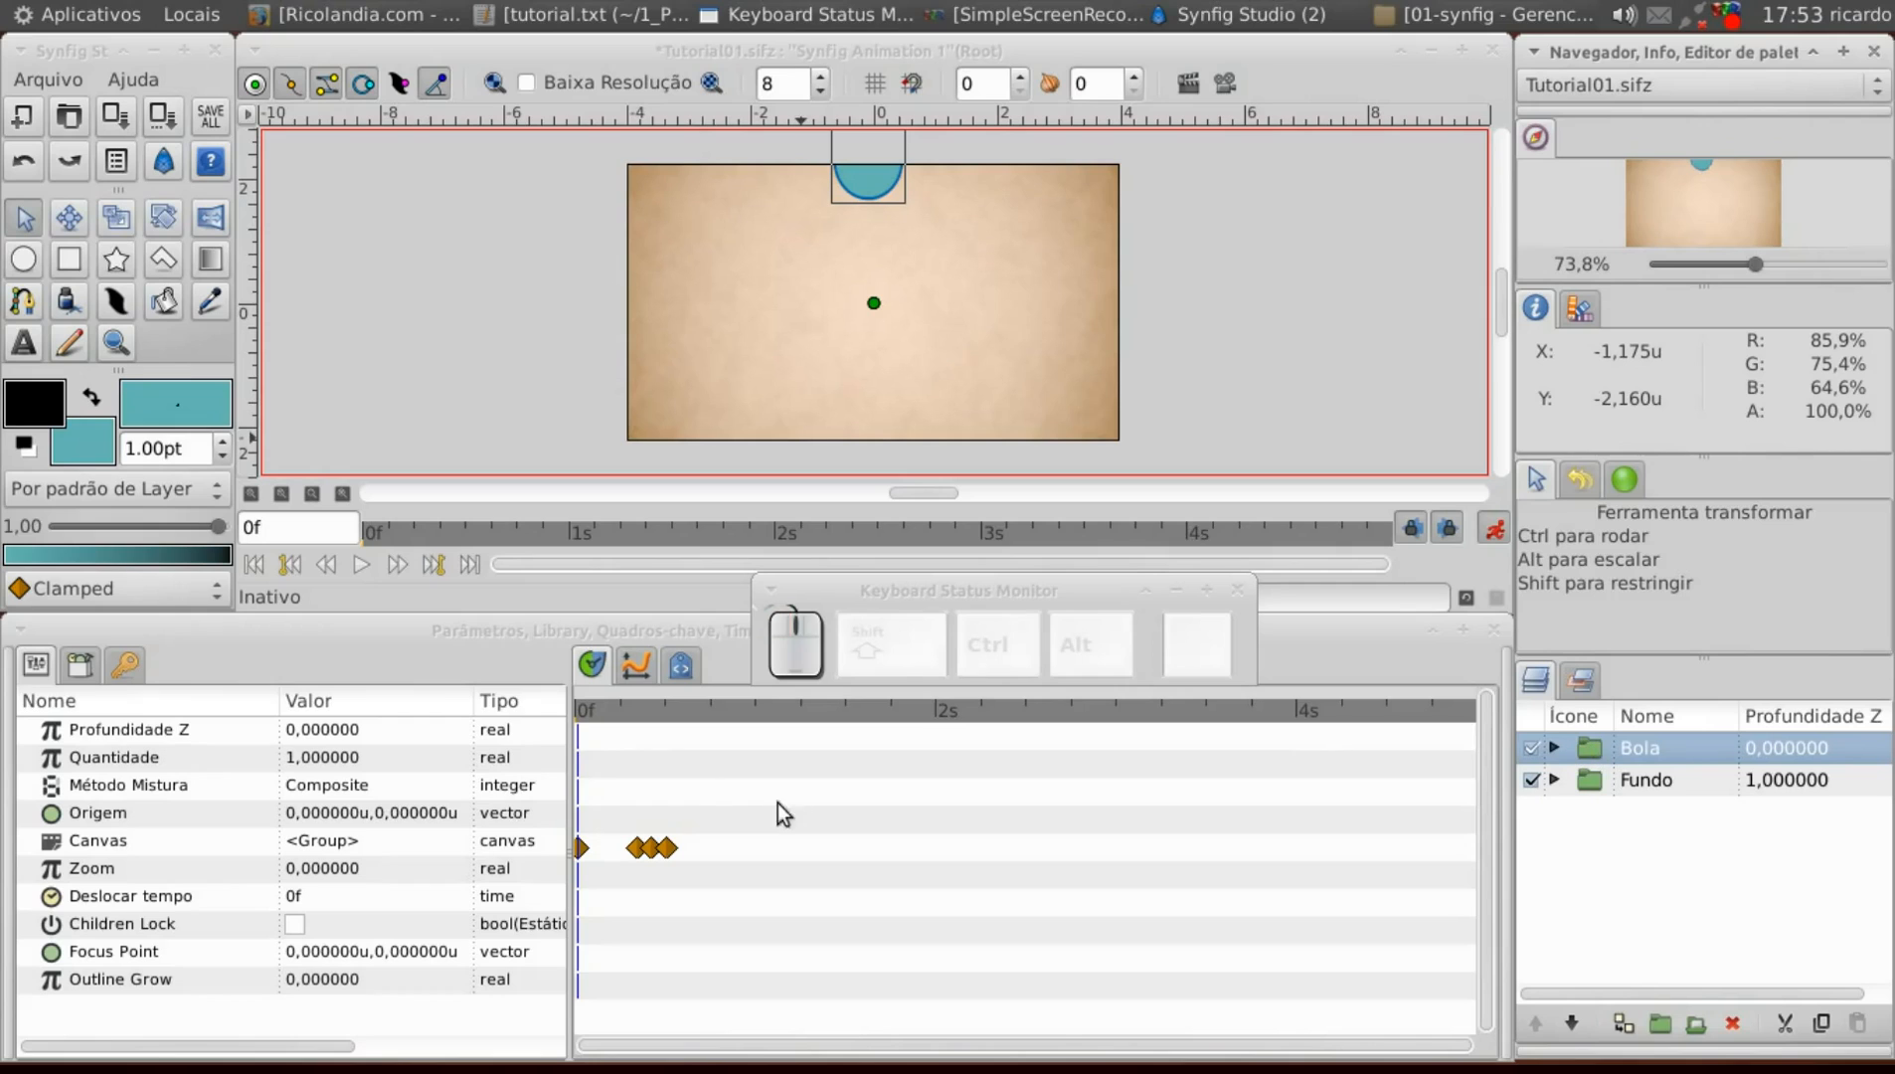
left_click_drag(589, 714, 665, 713)
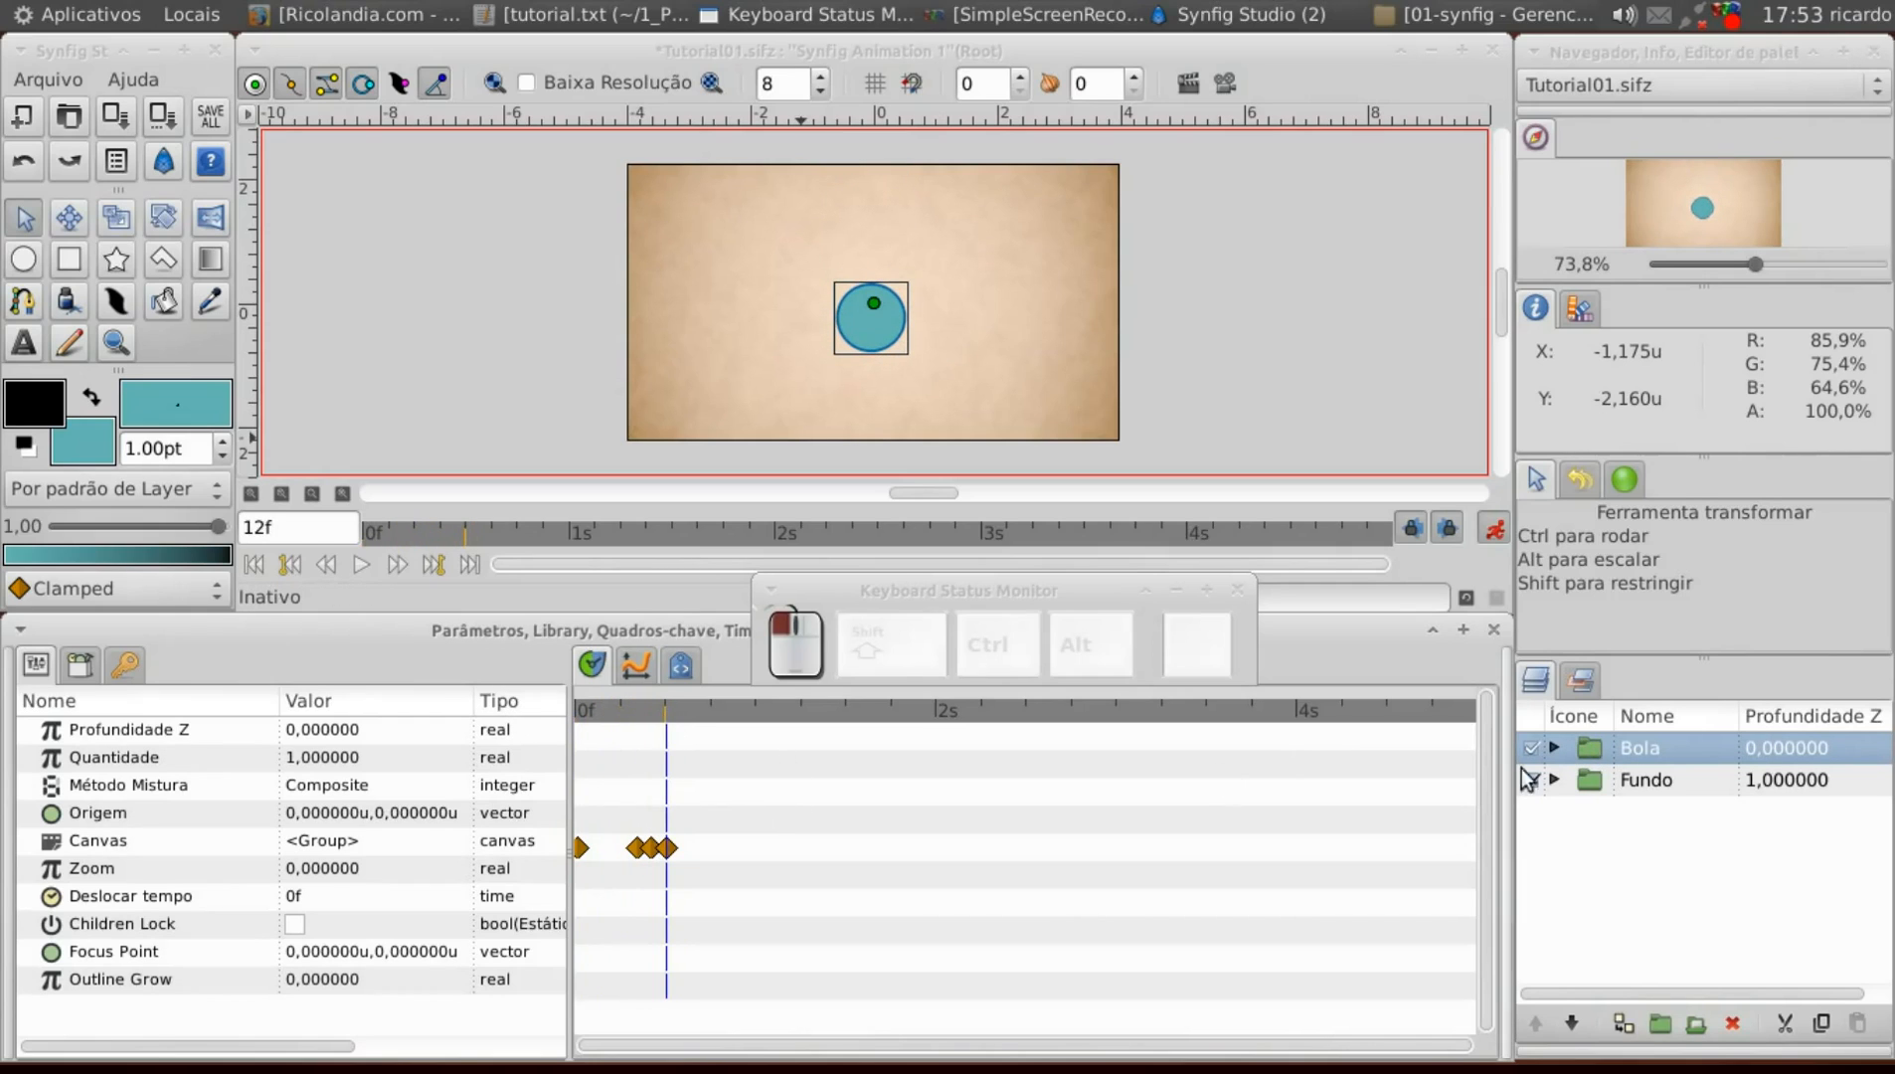
left_click(1555, 747)
left_click(1614, 782)
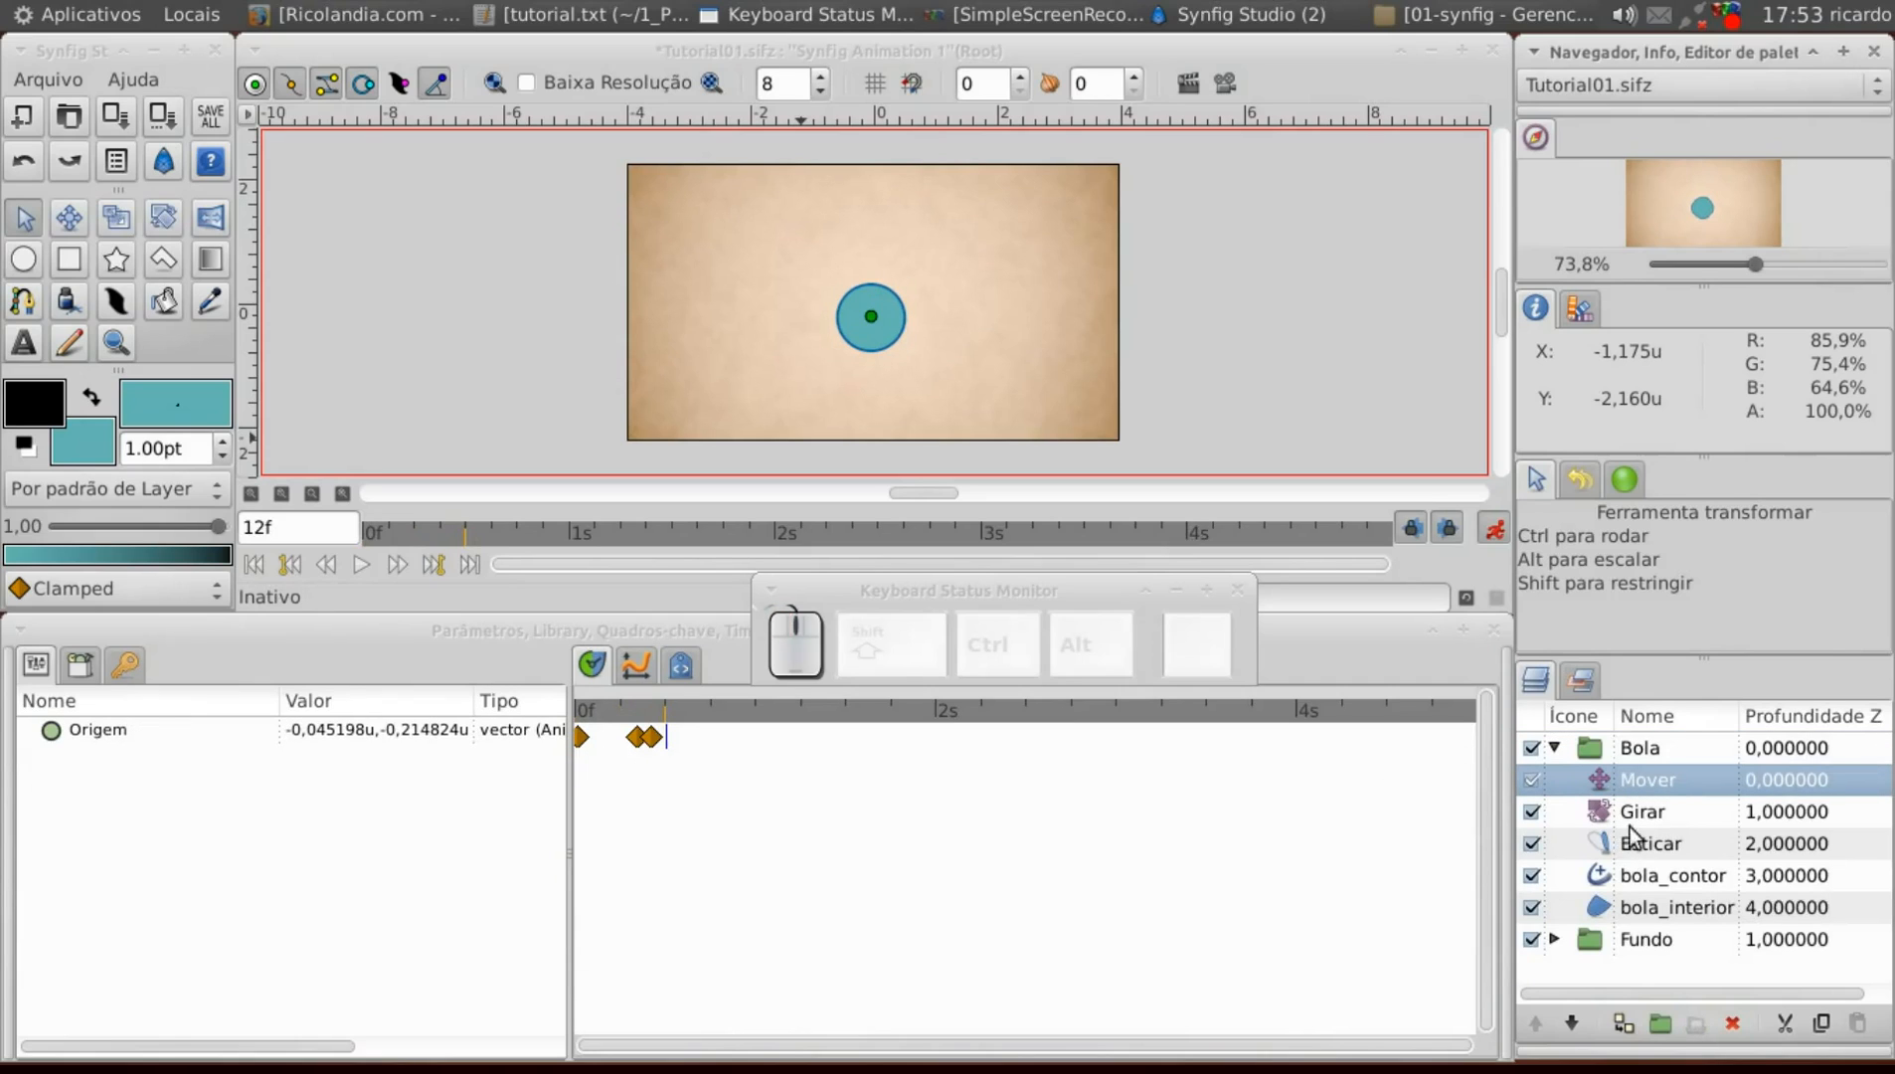
left_click(1609, 851)
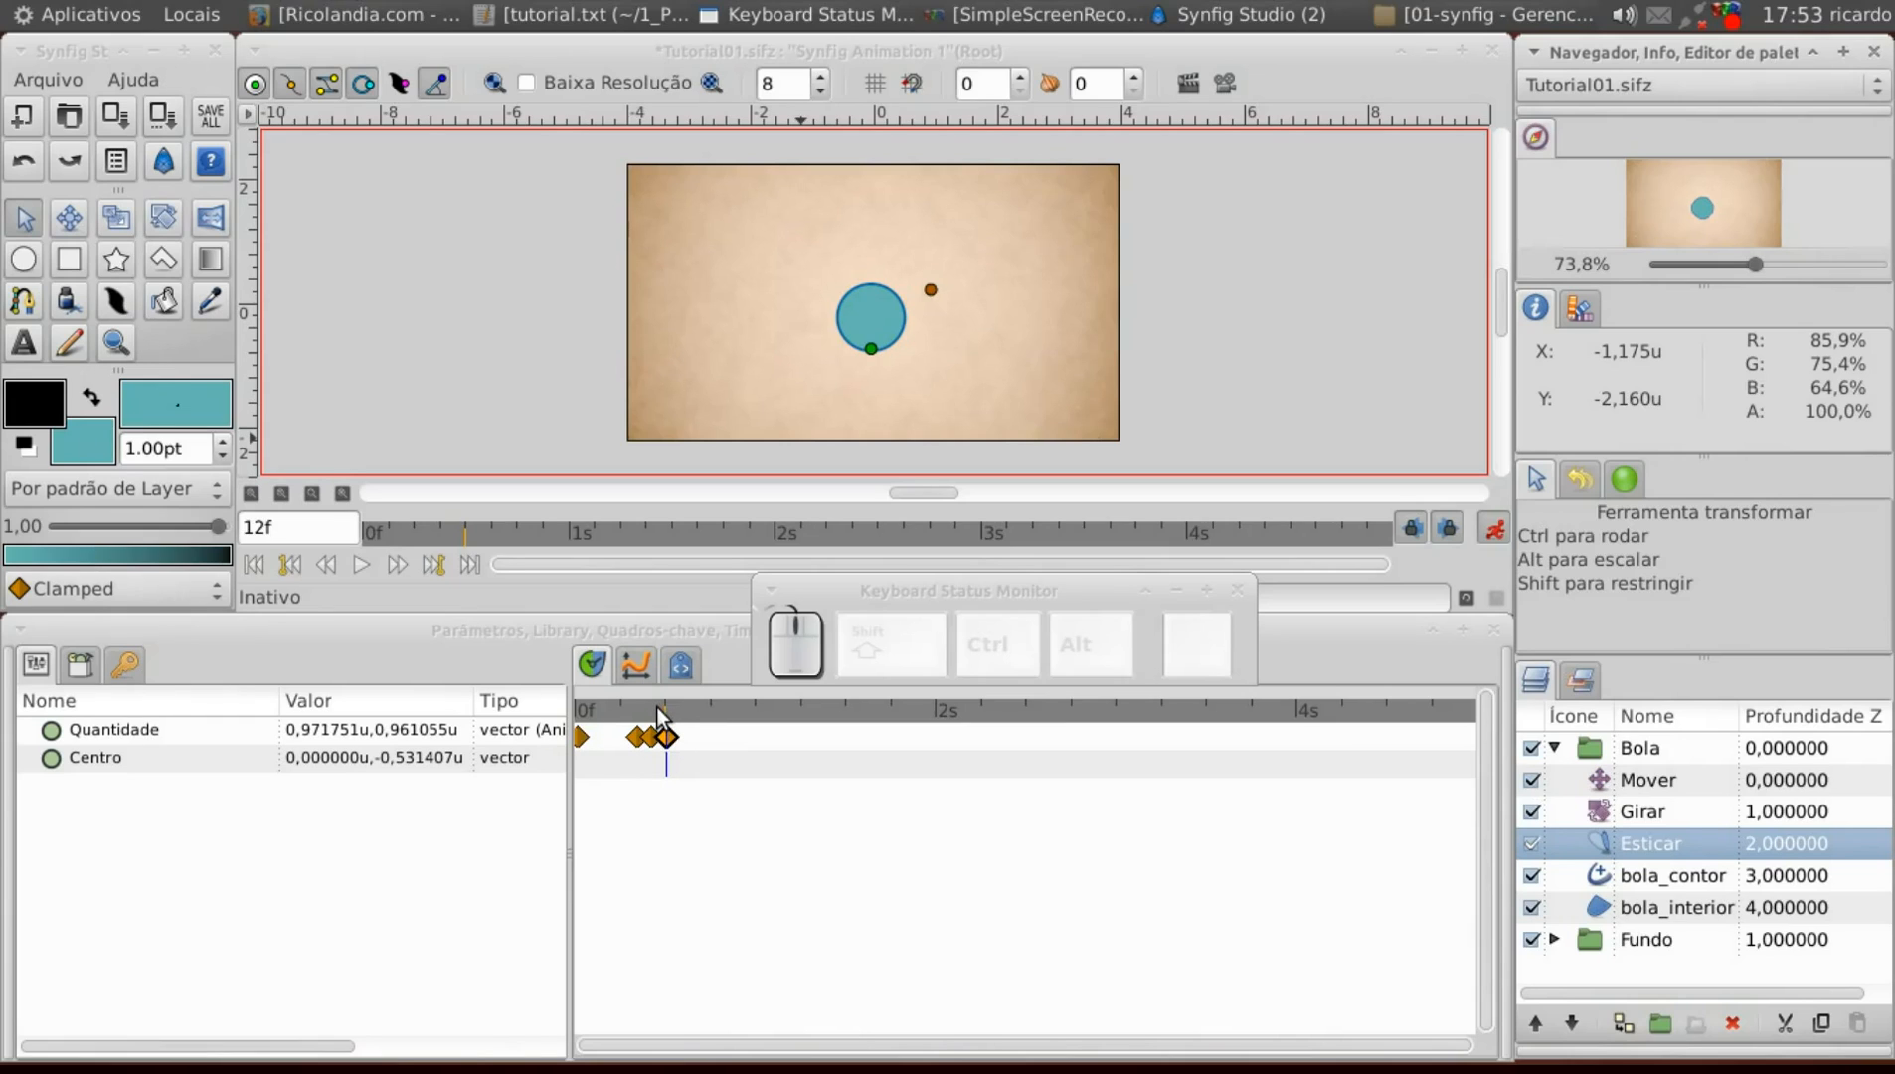
scroll(656, 705, "up", 1)
scroll(657, 706, "down", 1)
scroll(656, 706, "up", 1)
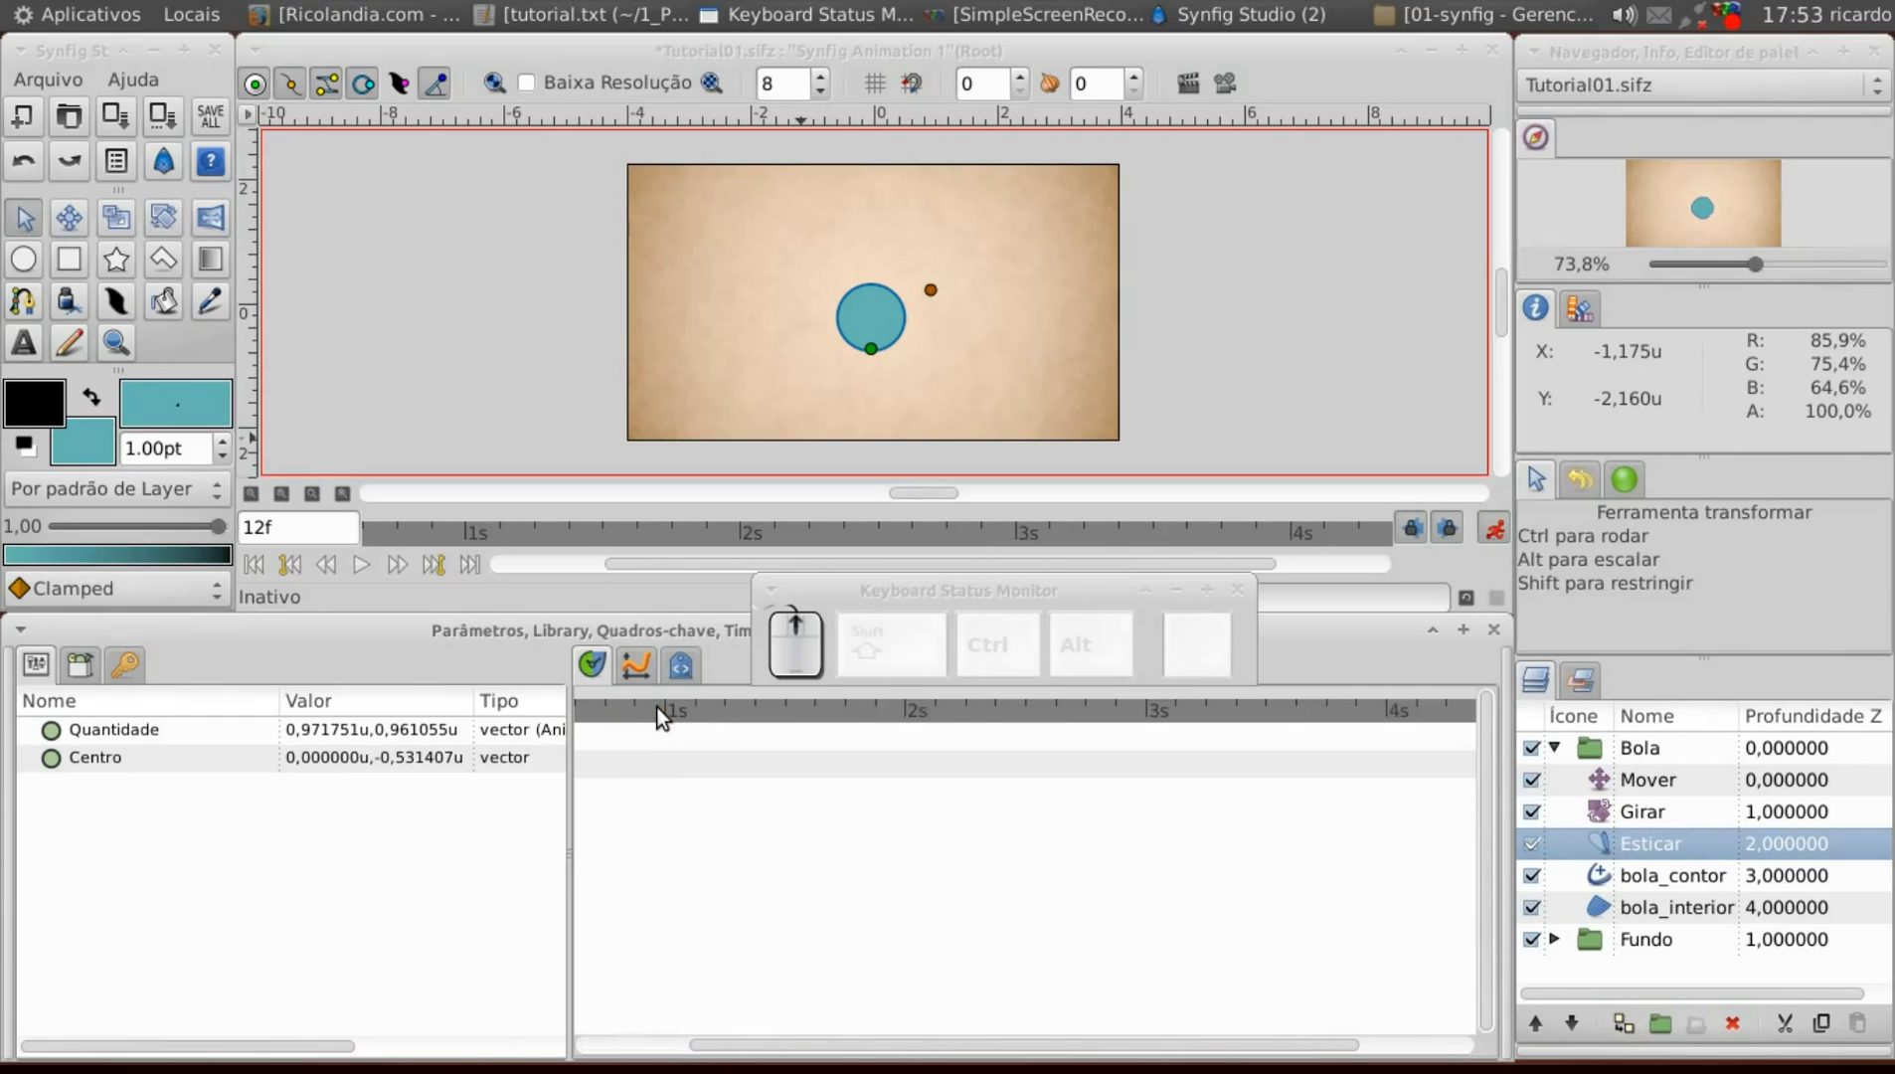
scroll(656, 706, "up", 1)
left_click_drag(801, 1046, 563, 1045)
scroll(700, 718, "up", 1)
scroll(771, 712, "down", 1)
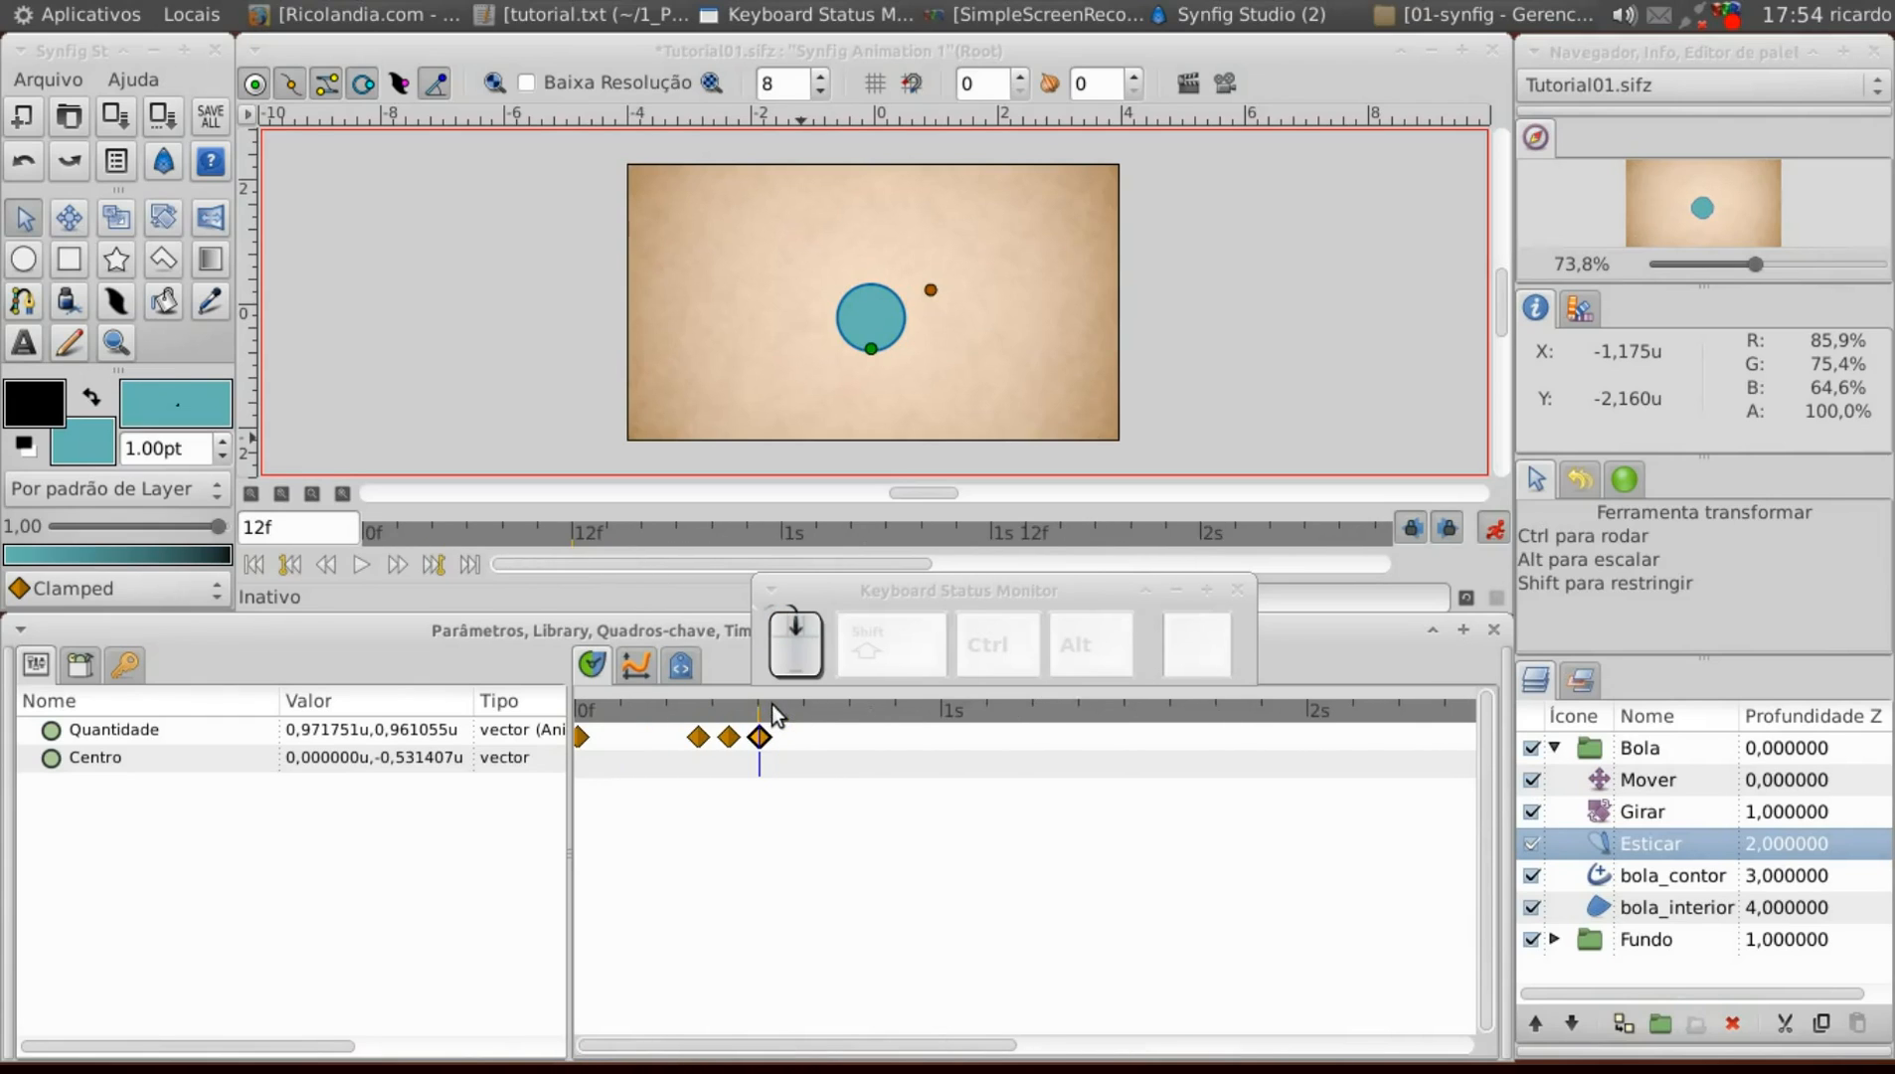
left_click(753, 1049)
scroll(727, 727, "down", 1)
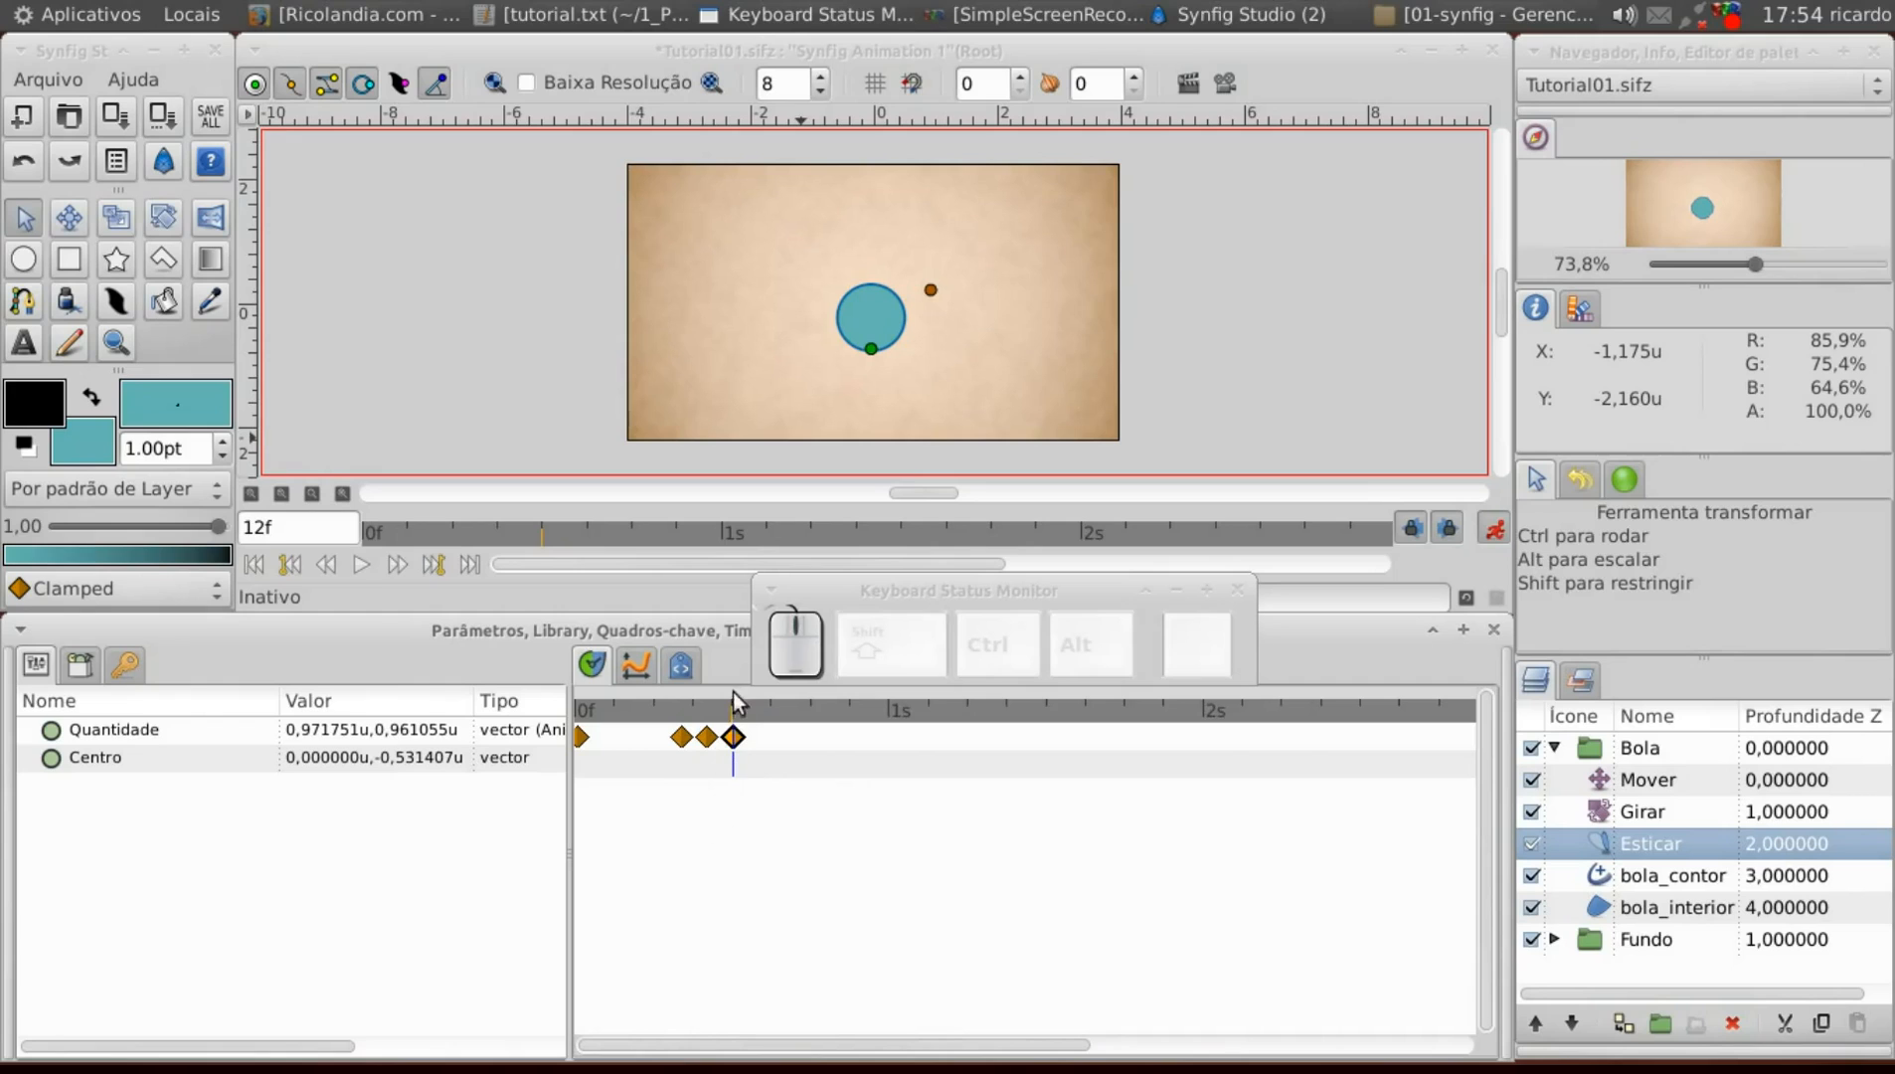
left_click_drag(733, 706, 580, 742)
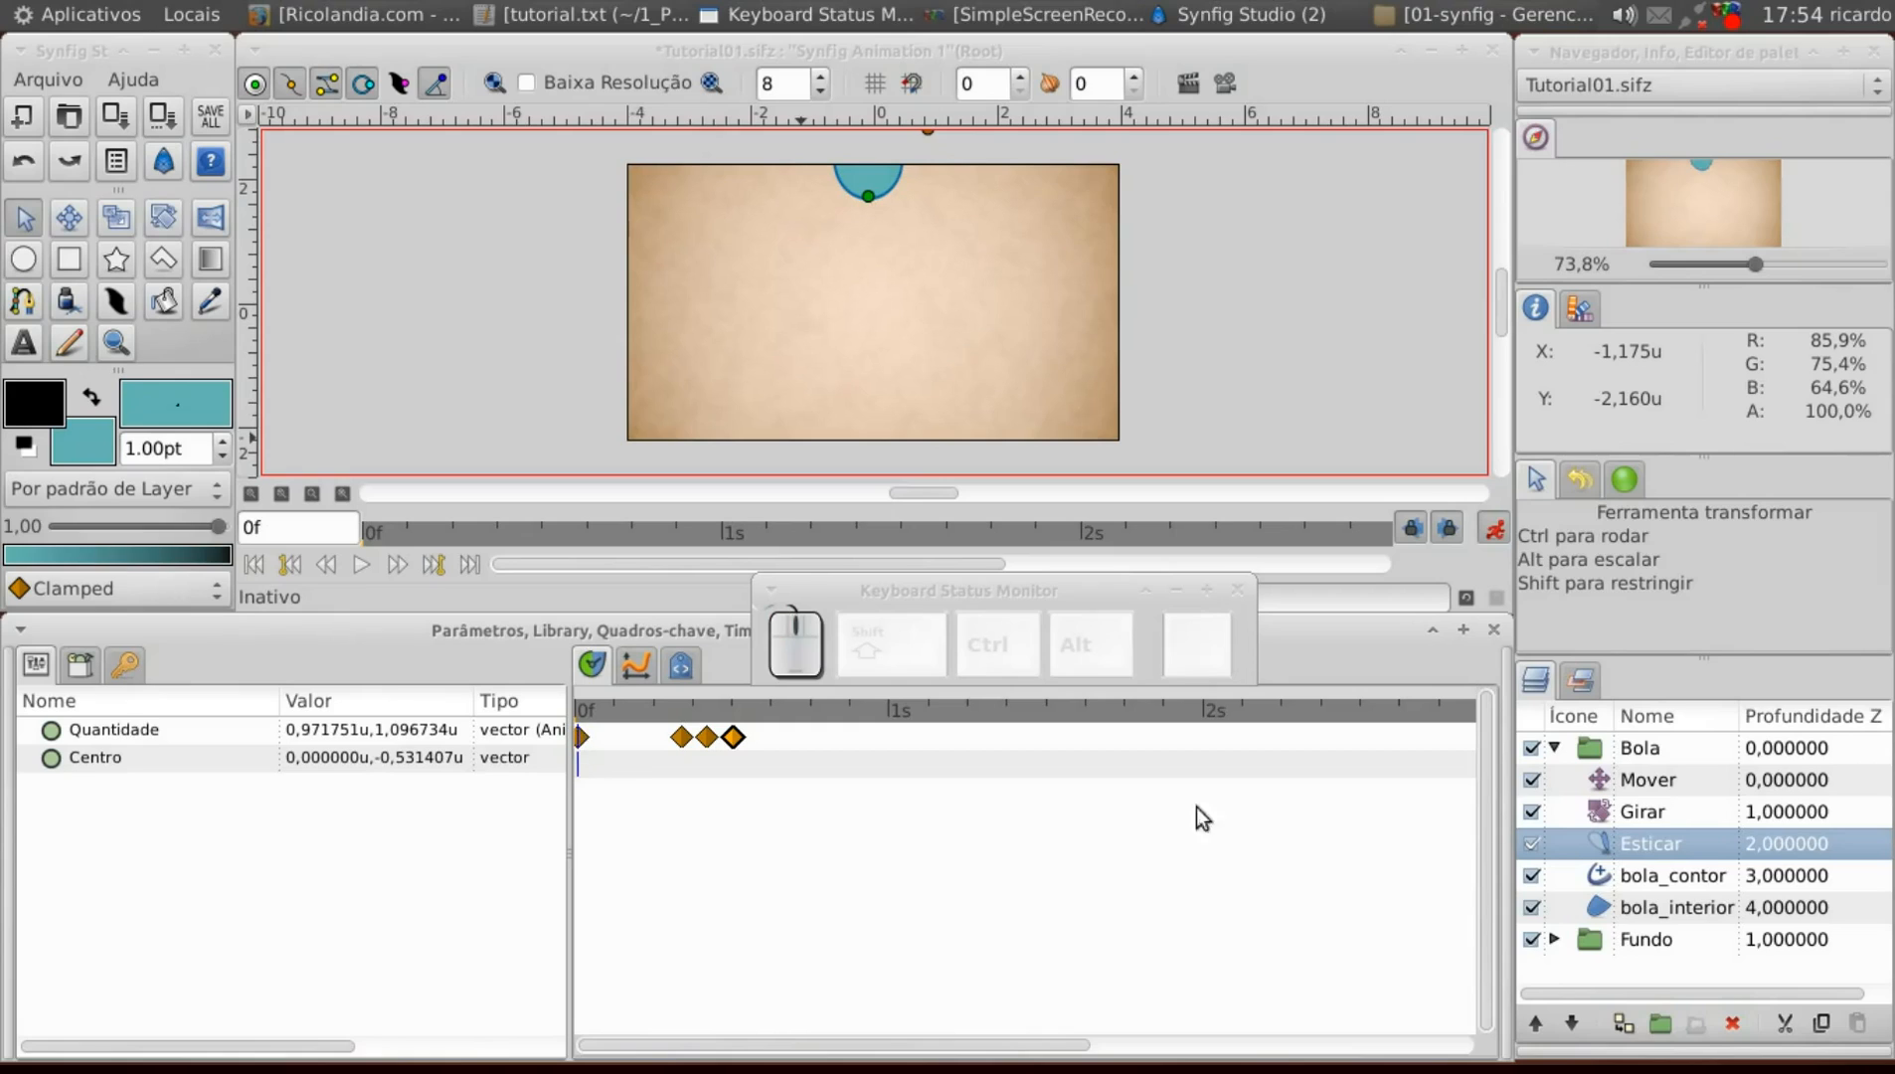
Set the Mover layer's Origem keyframe at frame 0 to Ease Out on its output, and ease the input of the frame 8 keyframe.
left_click(1623, 784)
left_click(579, 735)
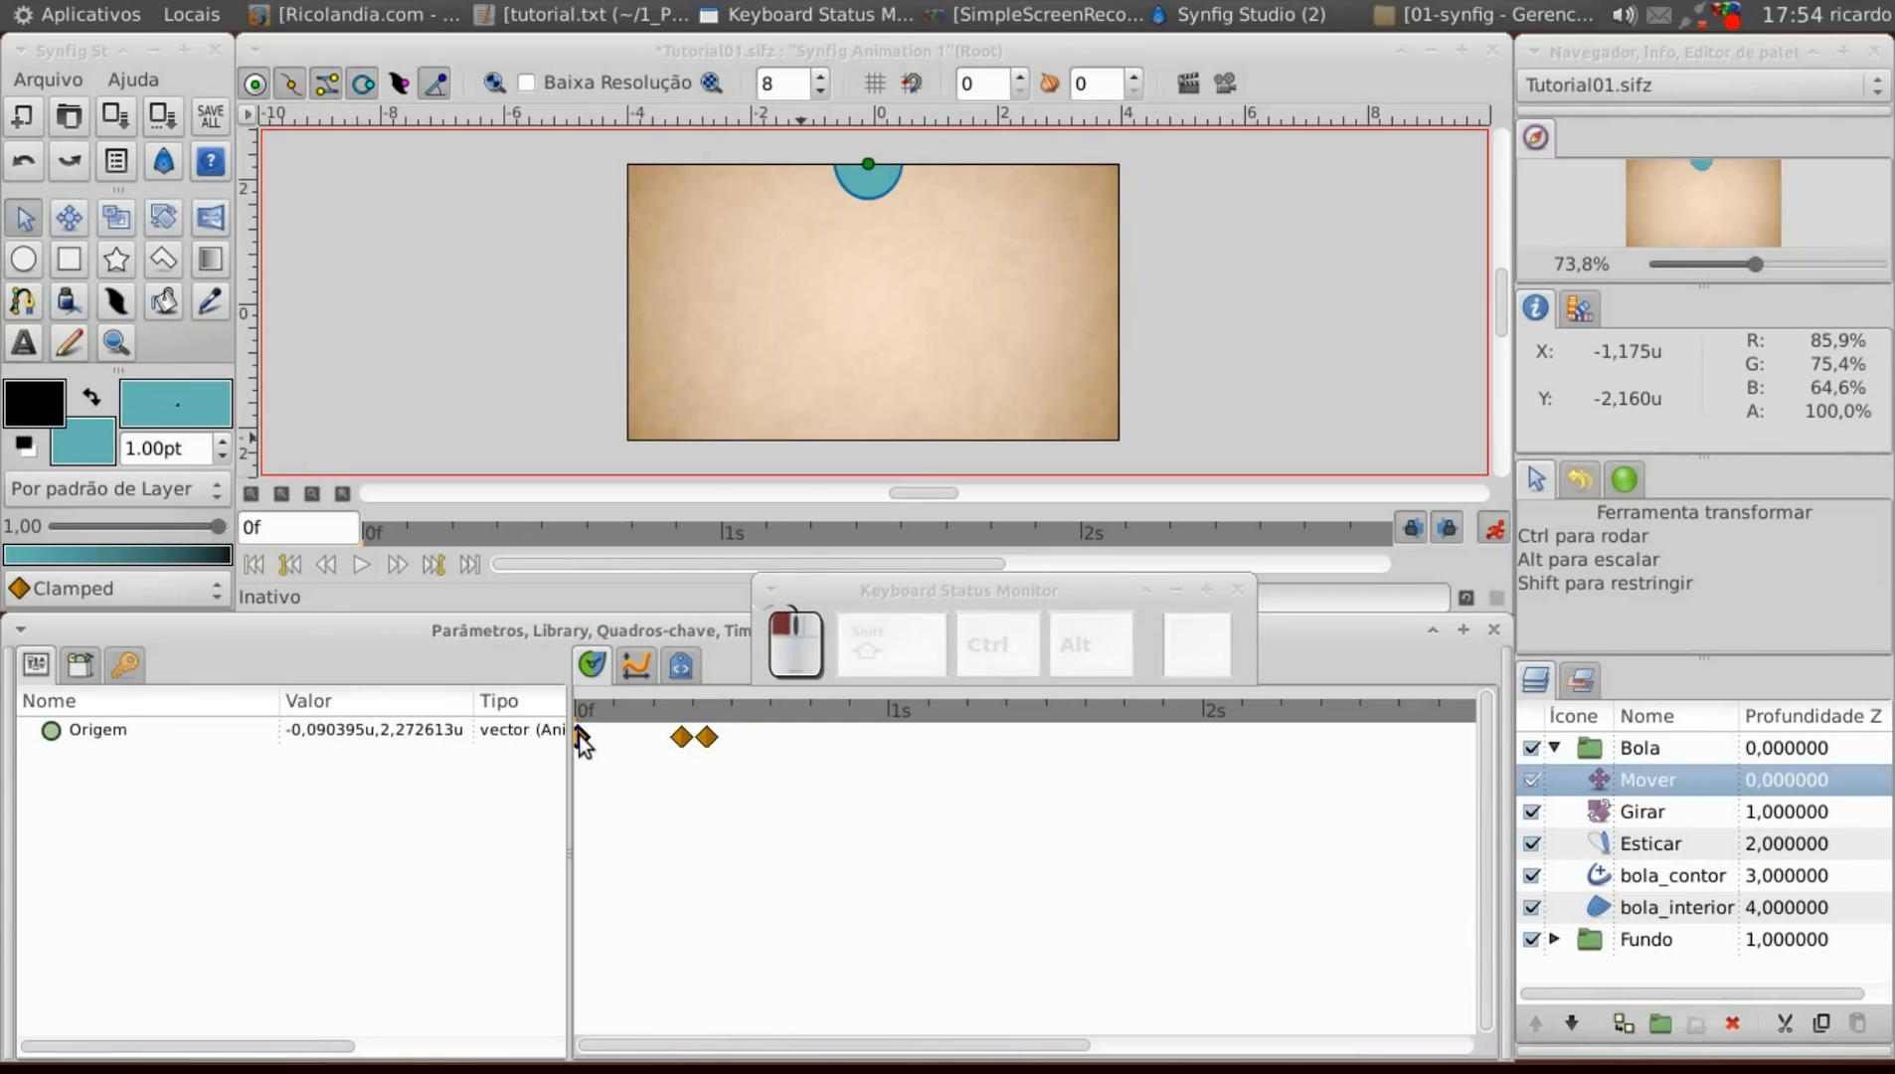
right_click(579, 731)
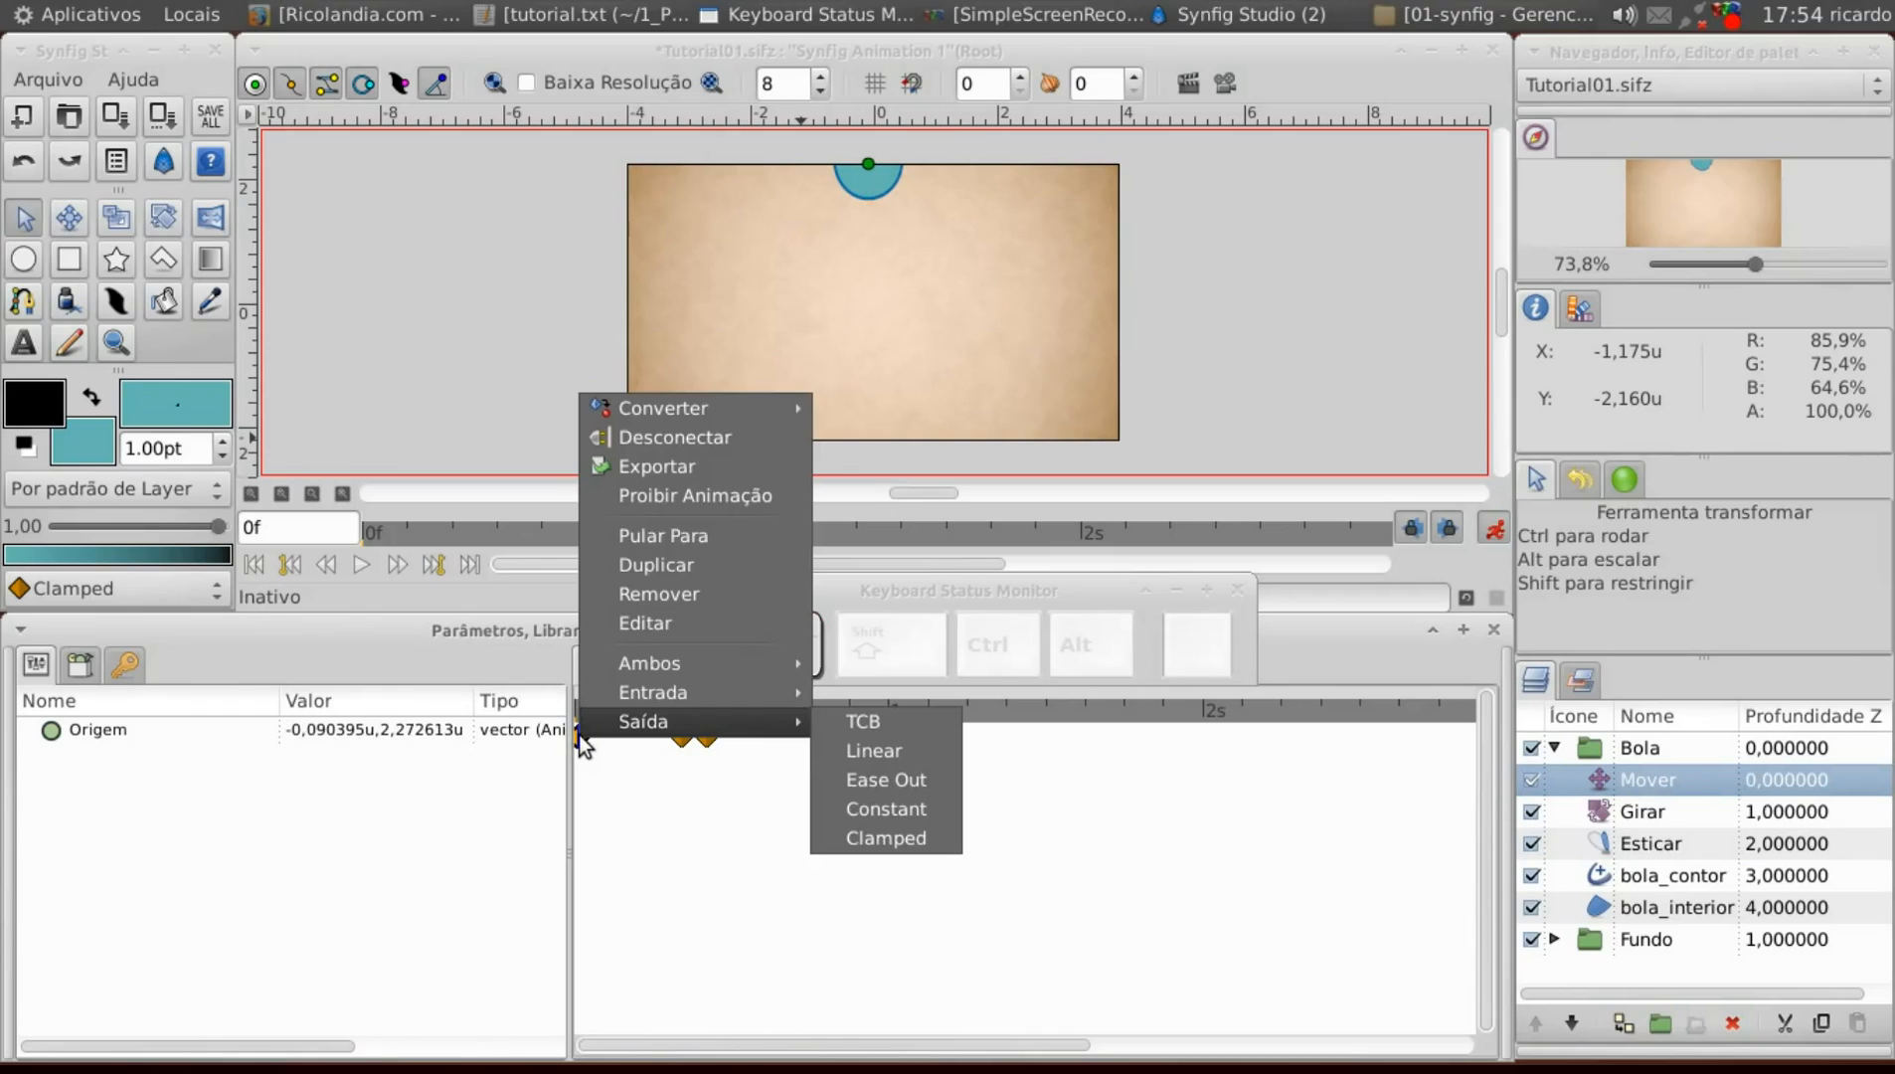
left_click(913, 787)
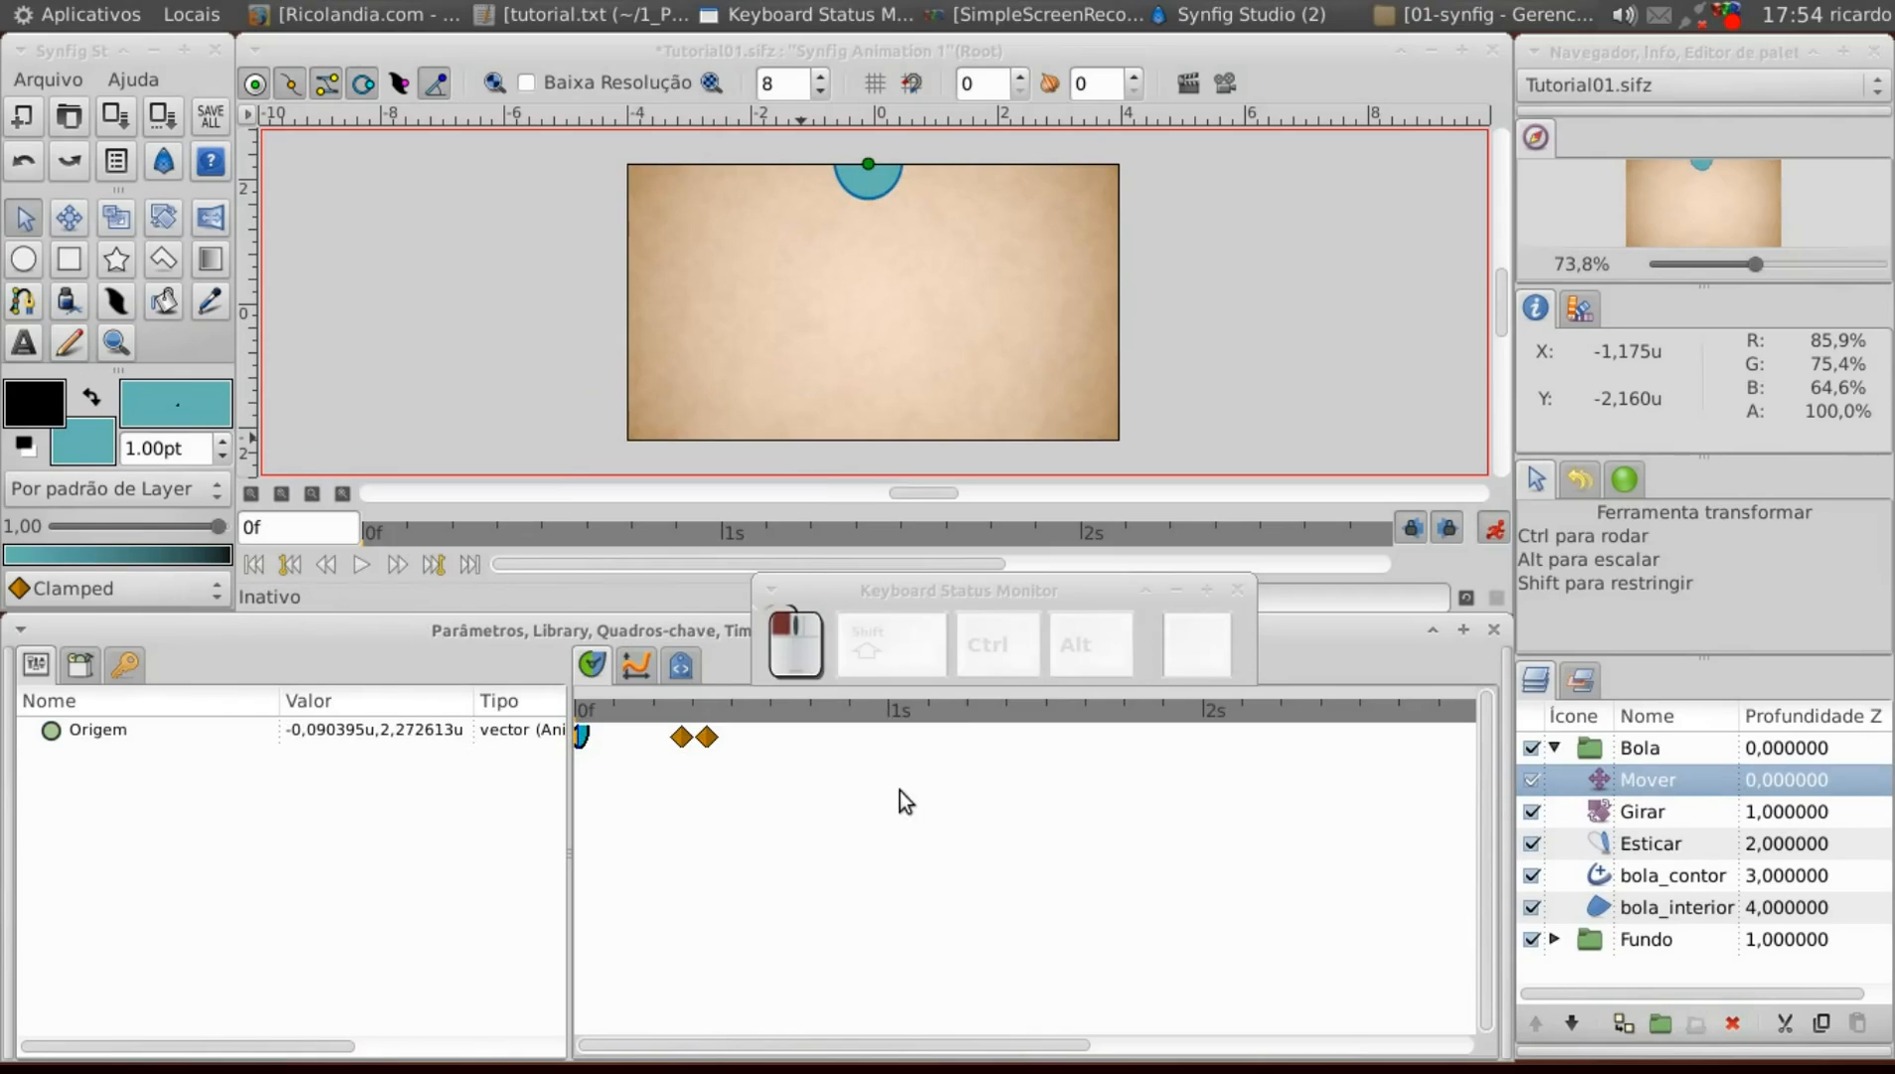
right_click(685, 741)
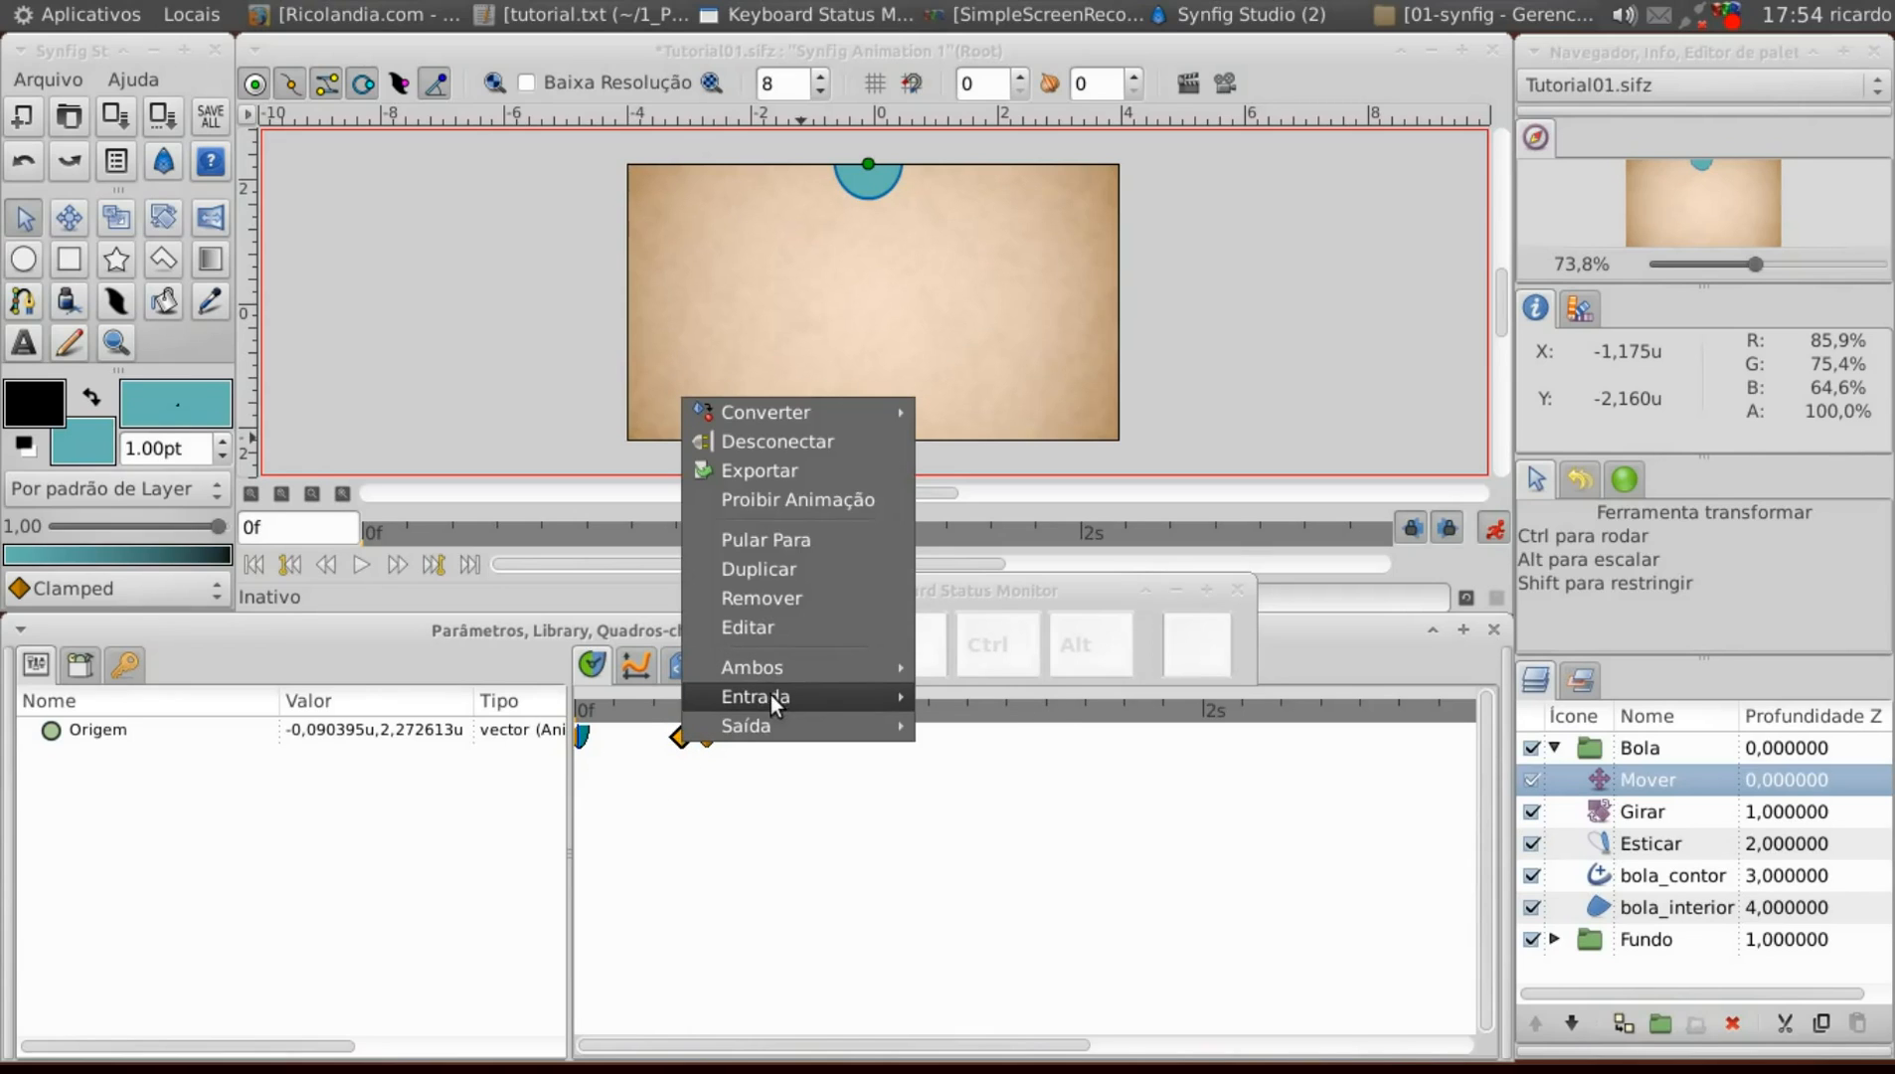
mouse_move(770, 693)
left_click(1007, 744)
Replay the animation from frame 0 to check how the eased Mover keyframes affect the ball's fall.
left_click(601, 706)
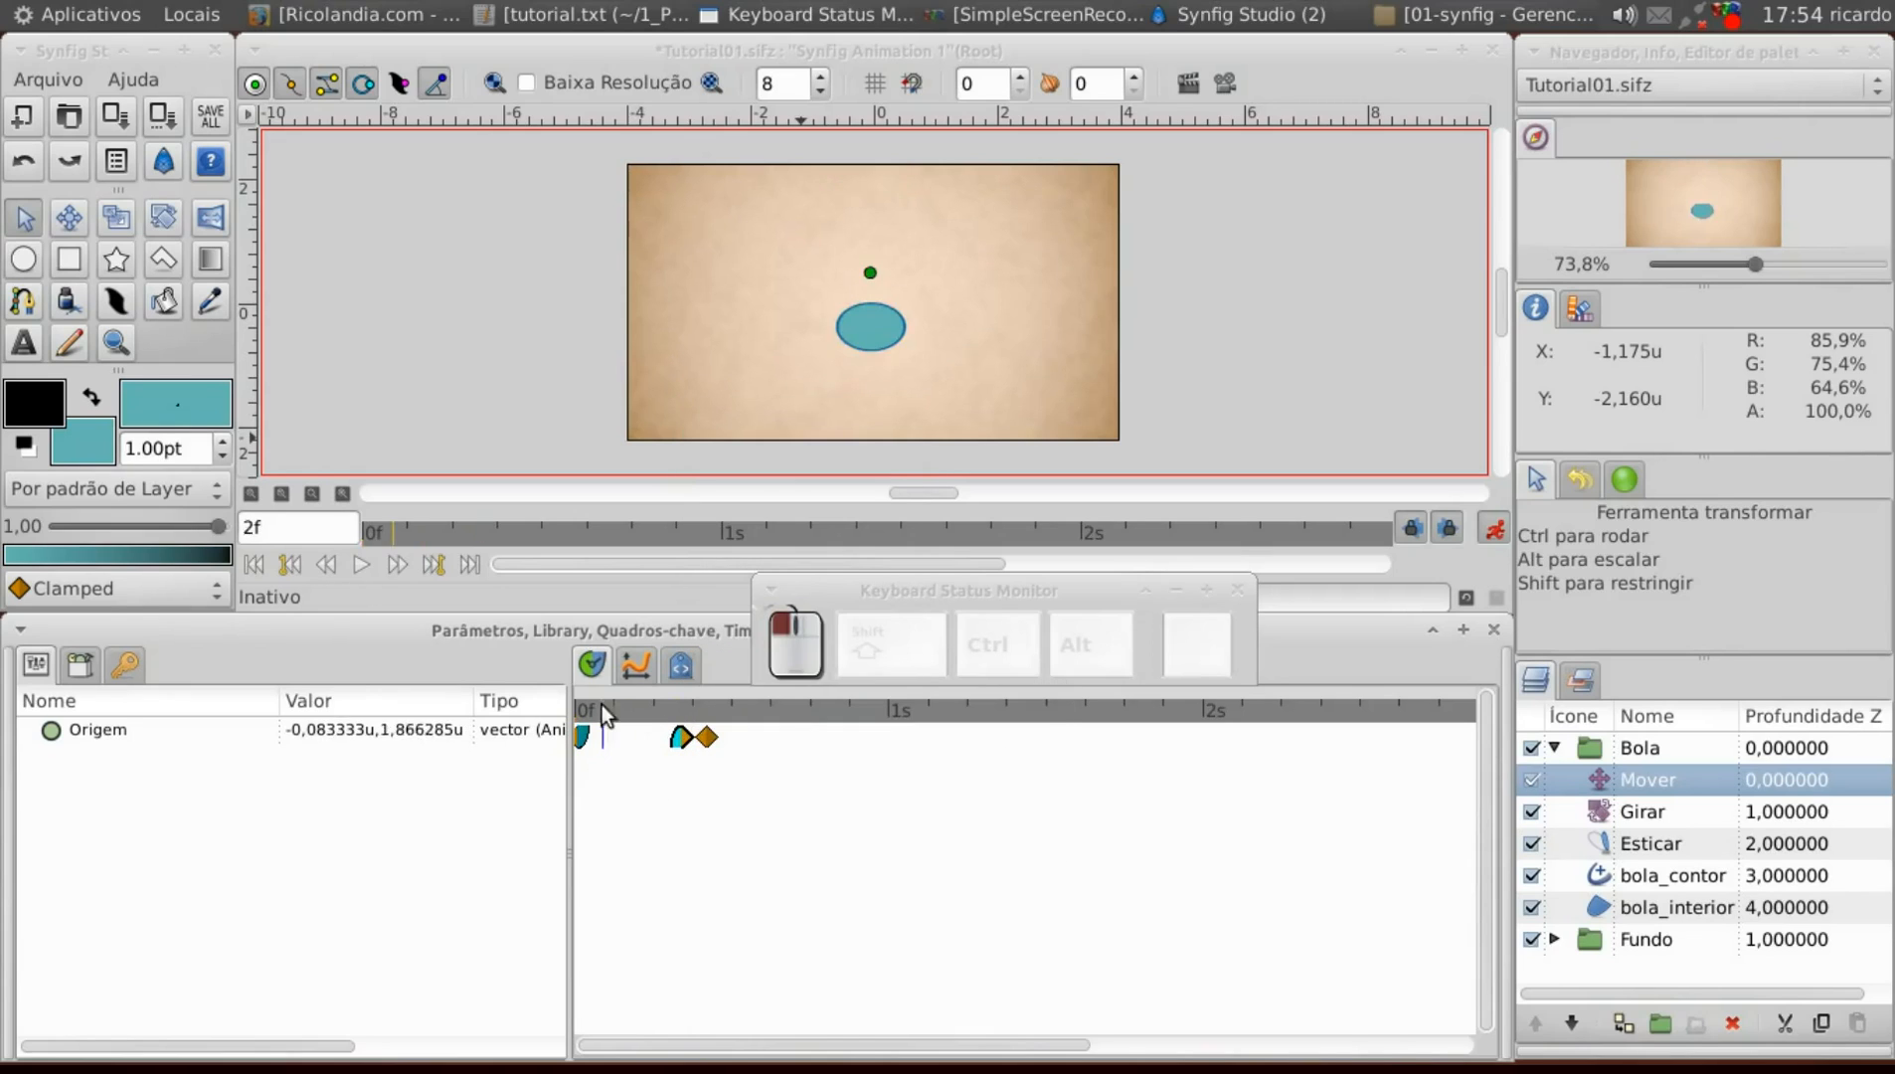
left_click_drag(601, 706, 577, 706)
left_click(350, 564)
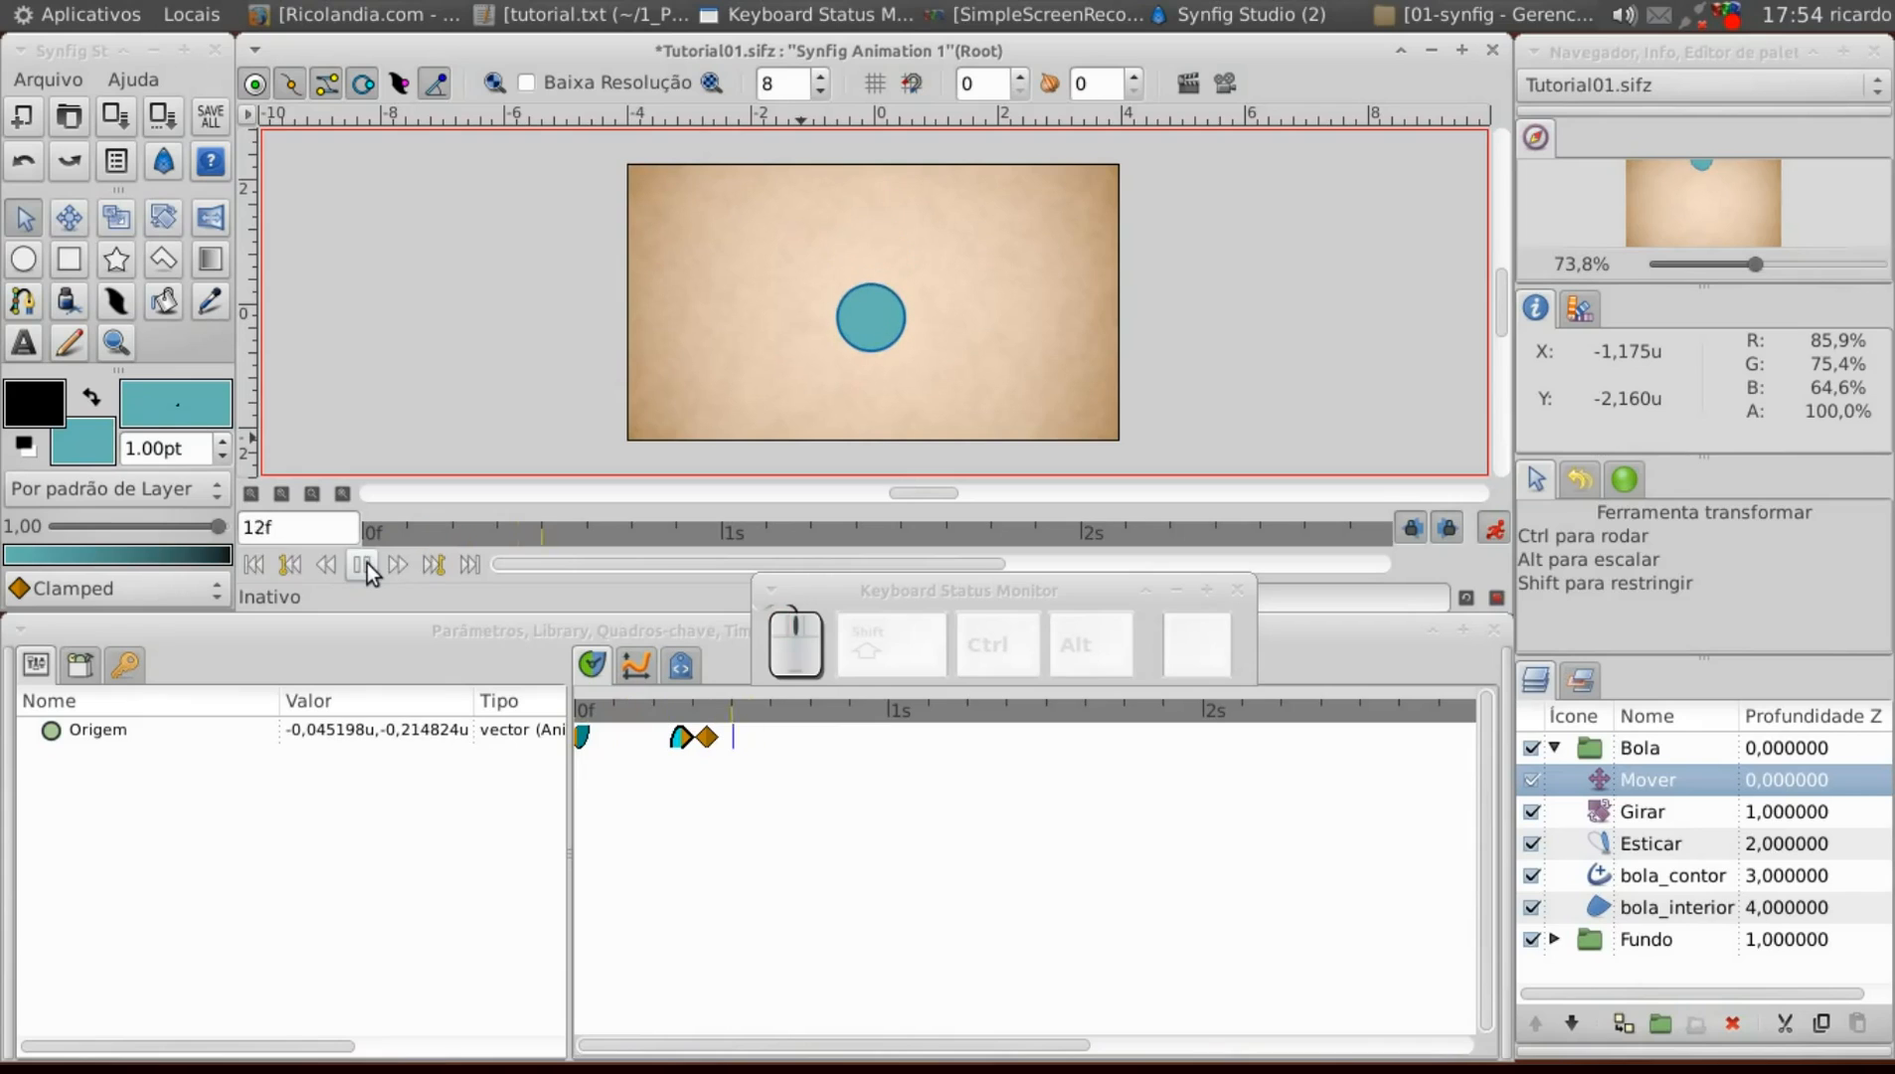
left_click(367, 562)
left_click(260, 567)
left_click(353, 564)
left_click(352, 562)
left_click(256, 565)
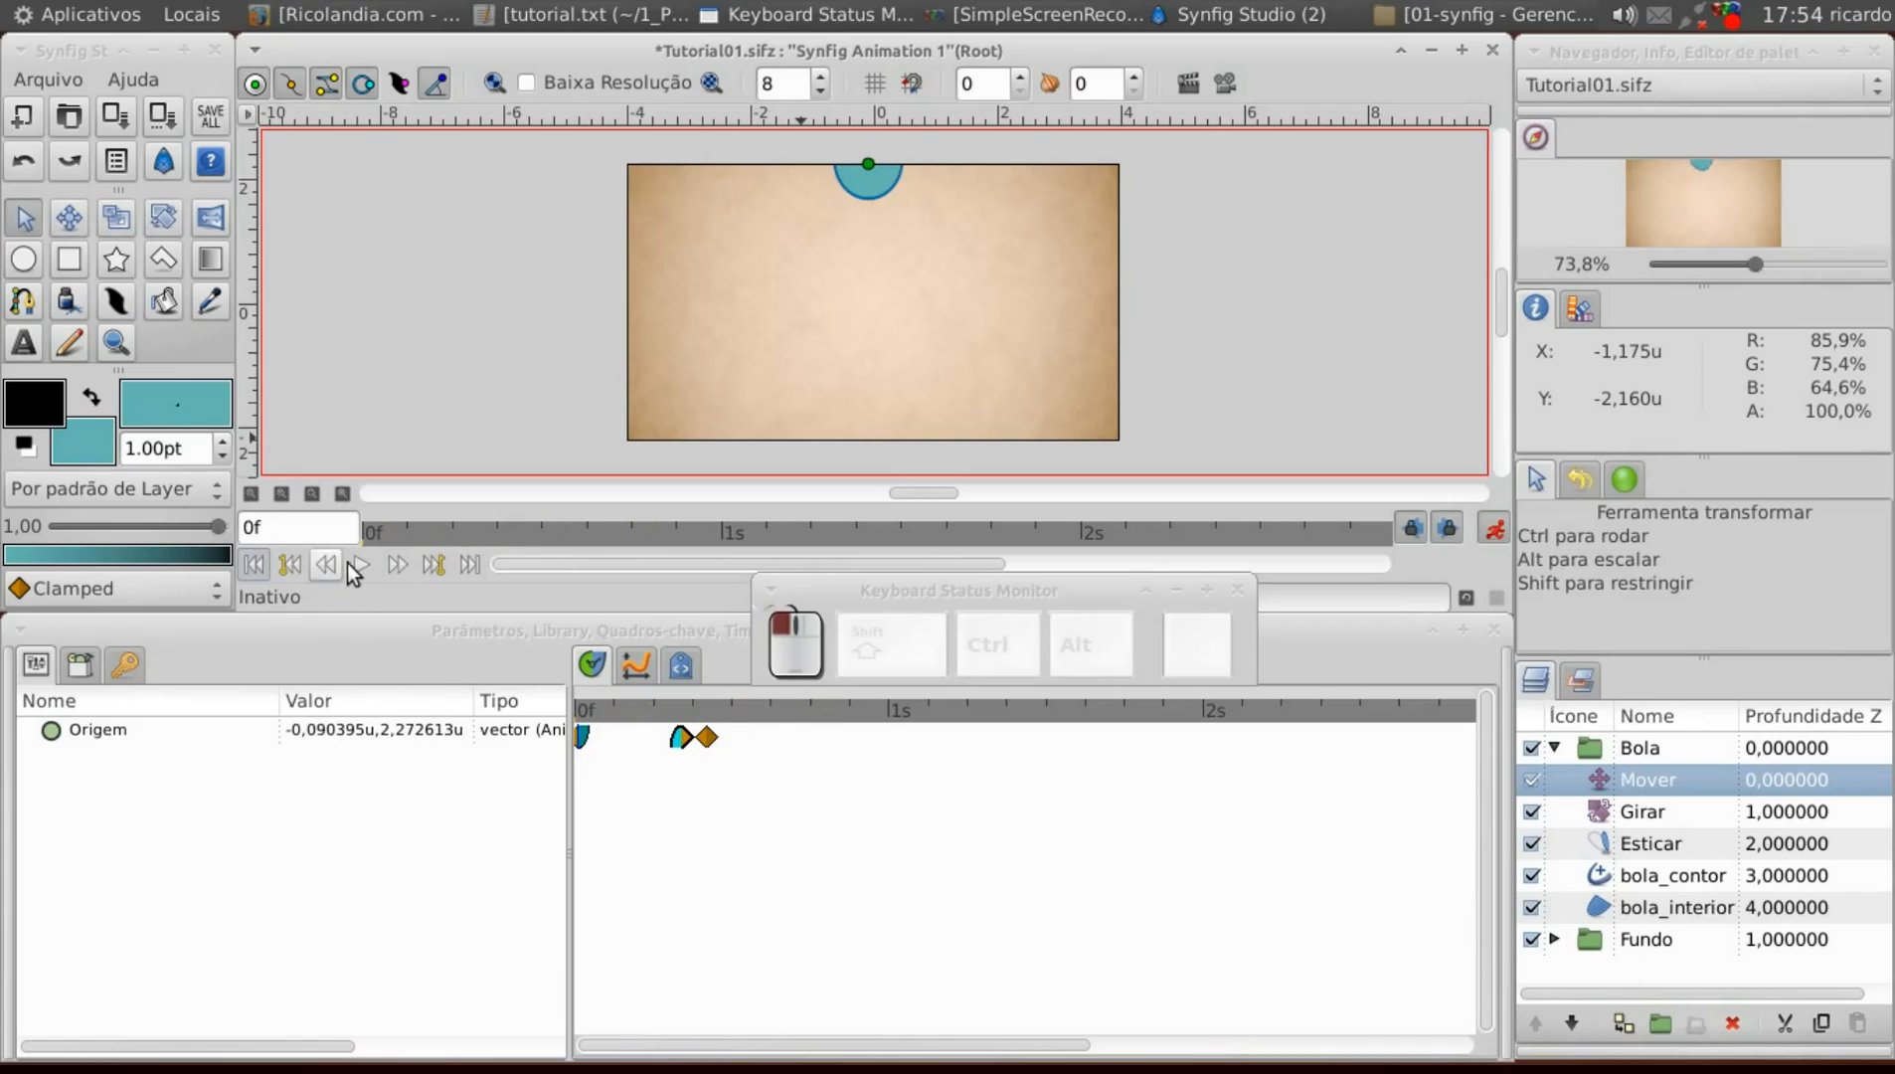
right_click(577, 732)
mouse_move(595, 724)
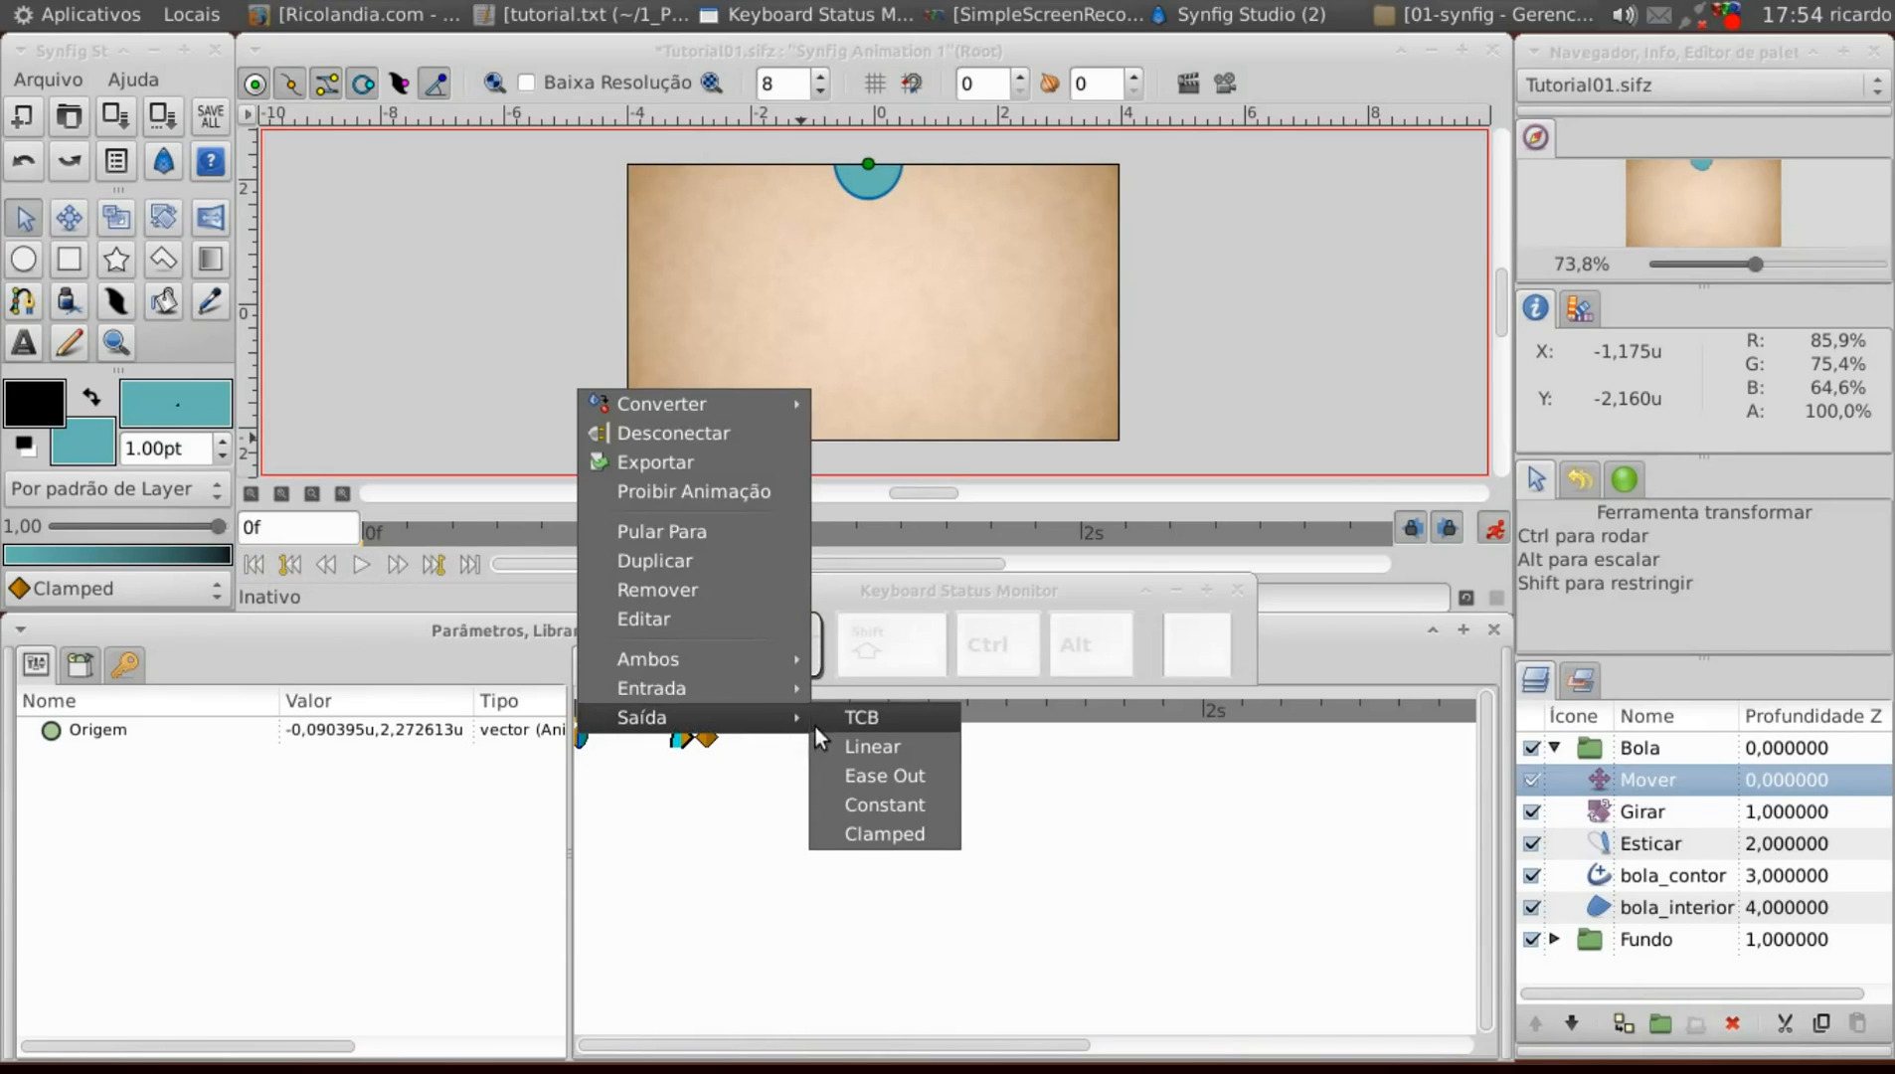
left_click(989, 703)
mouse_move(592, 713)
left_mouse_down()
mouse_move(726, 715)
mouse_move(667, 720)
mouse_move(702, 736)
mouse_move(579, 727)
mouse_move(708, 740)
mouse_move(571, 737)
left_mouse_up()
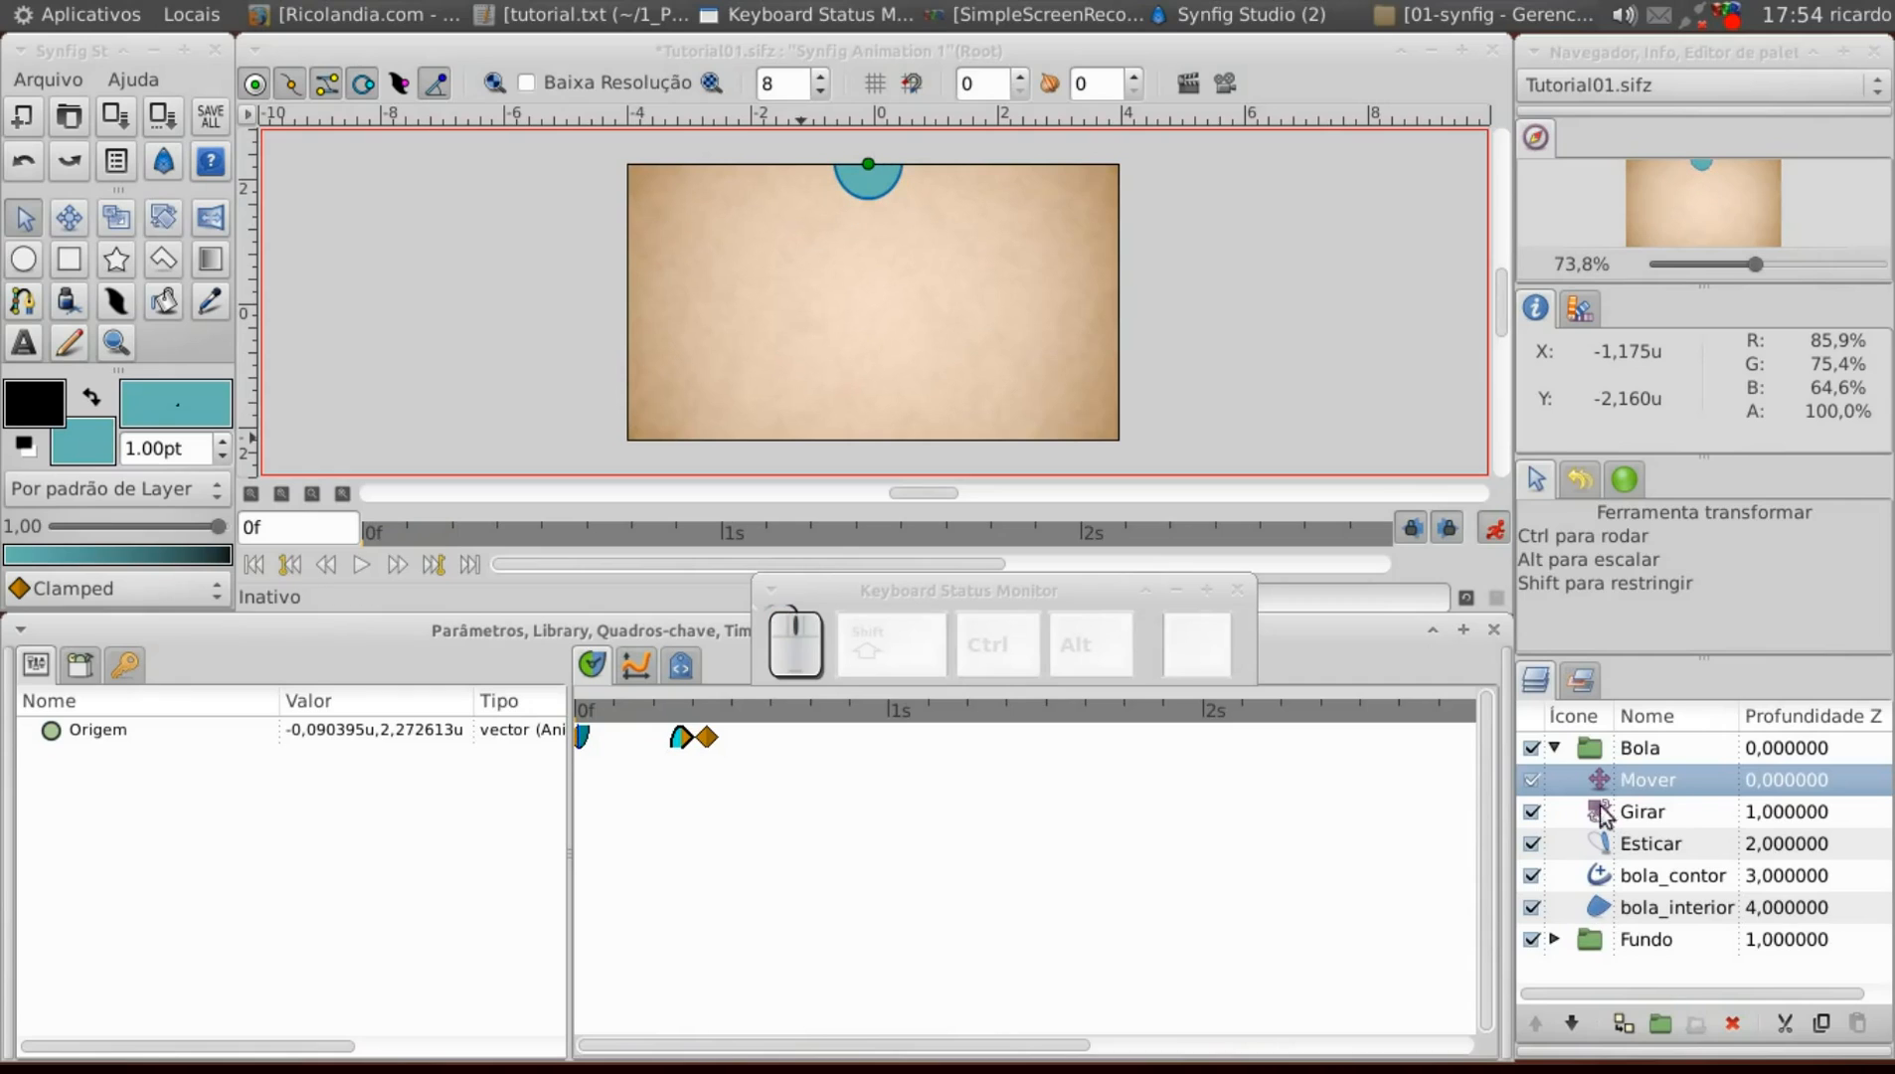
With the Fundo group selected and animation editing mode off, set the fill colour to black (000000) and activate the Circle tool.
left_click(1554, 752)
left_click(1587, 779)
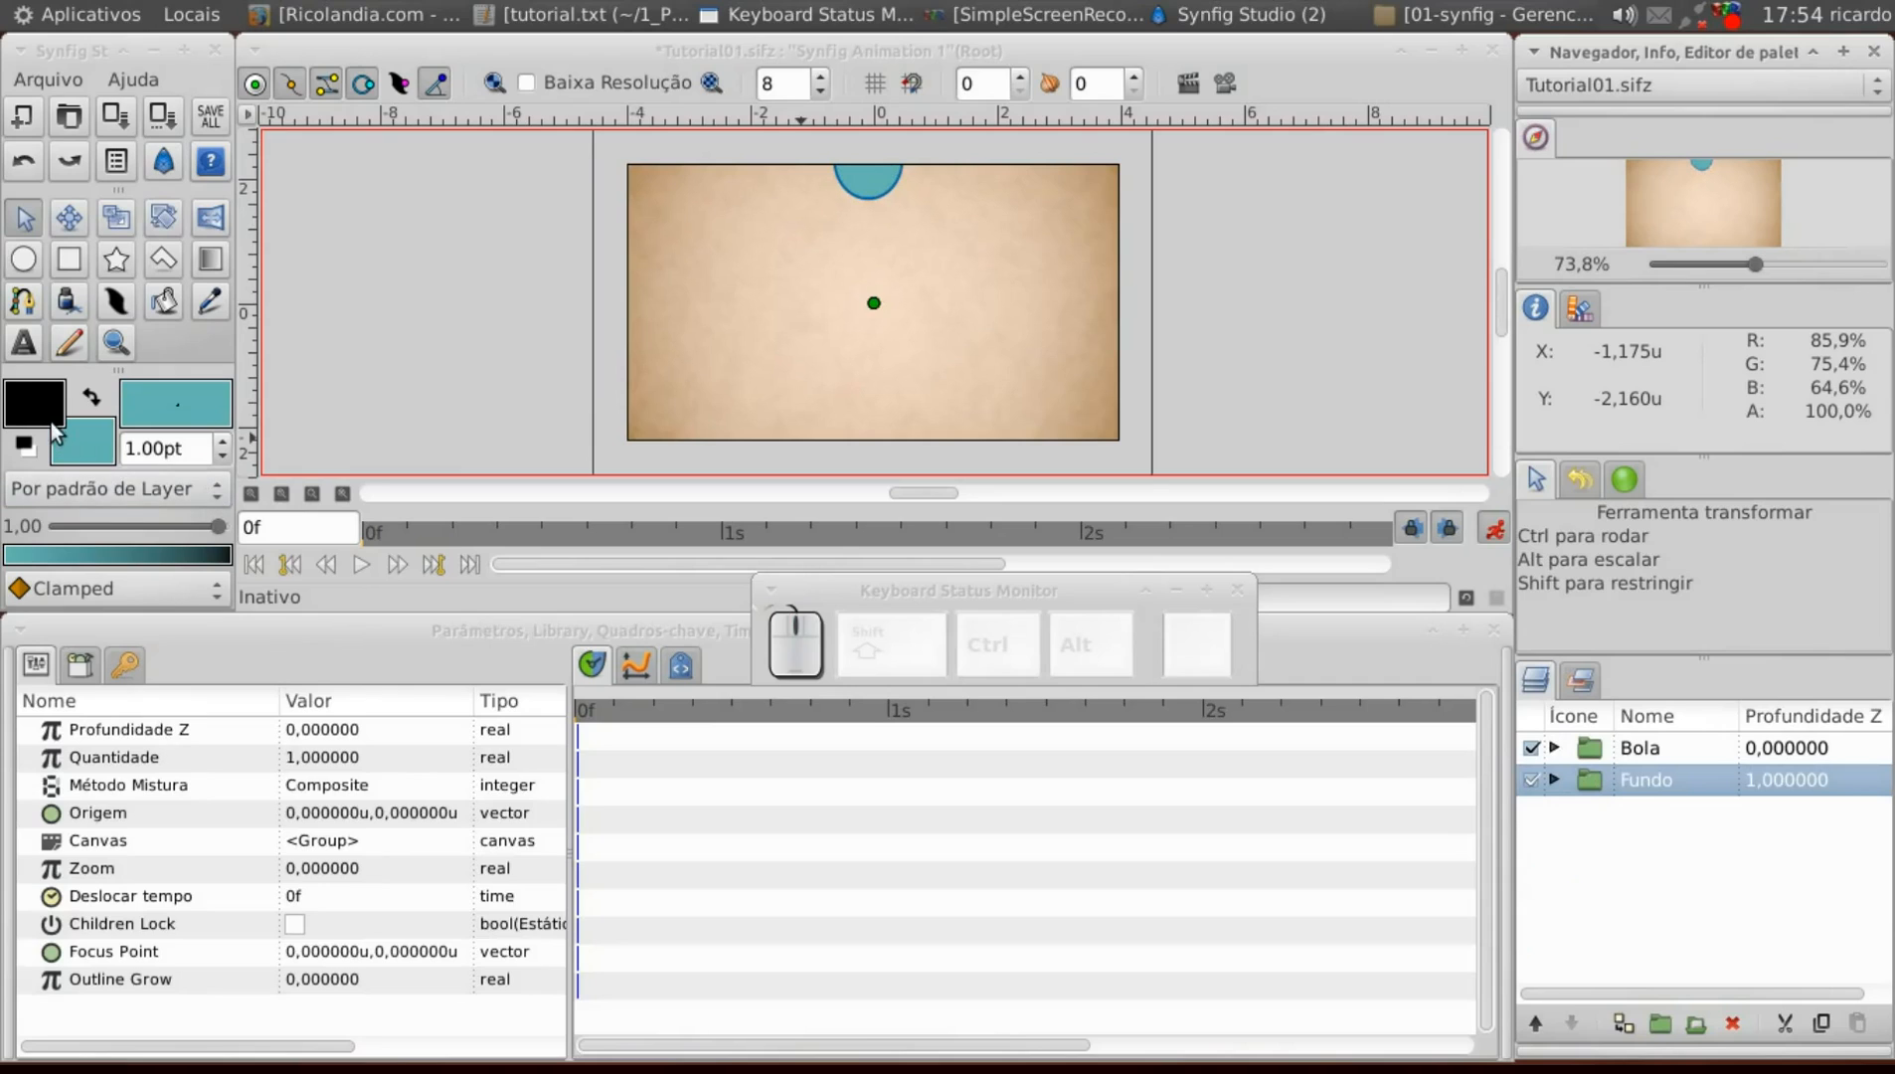
left_click(89, 441)
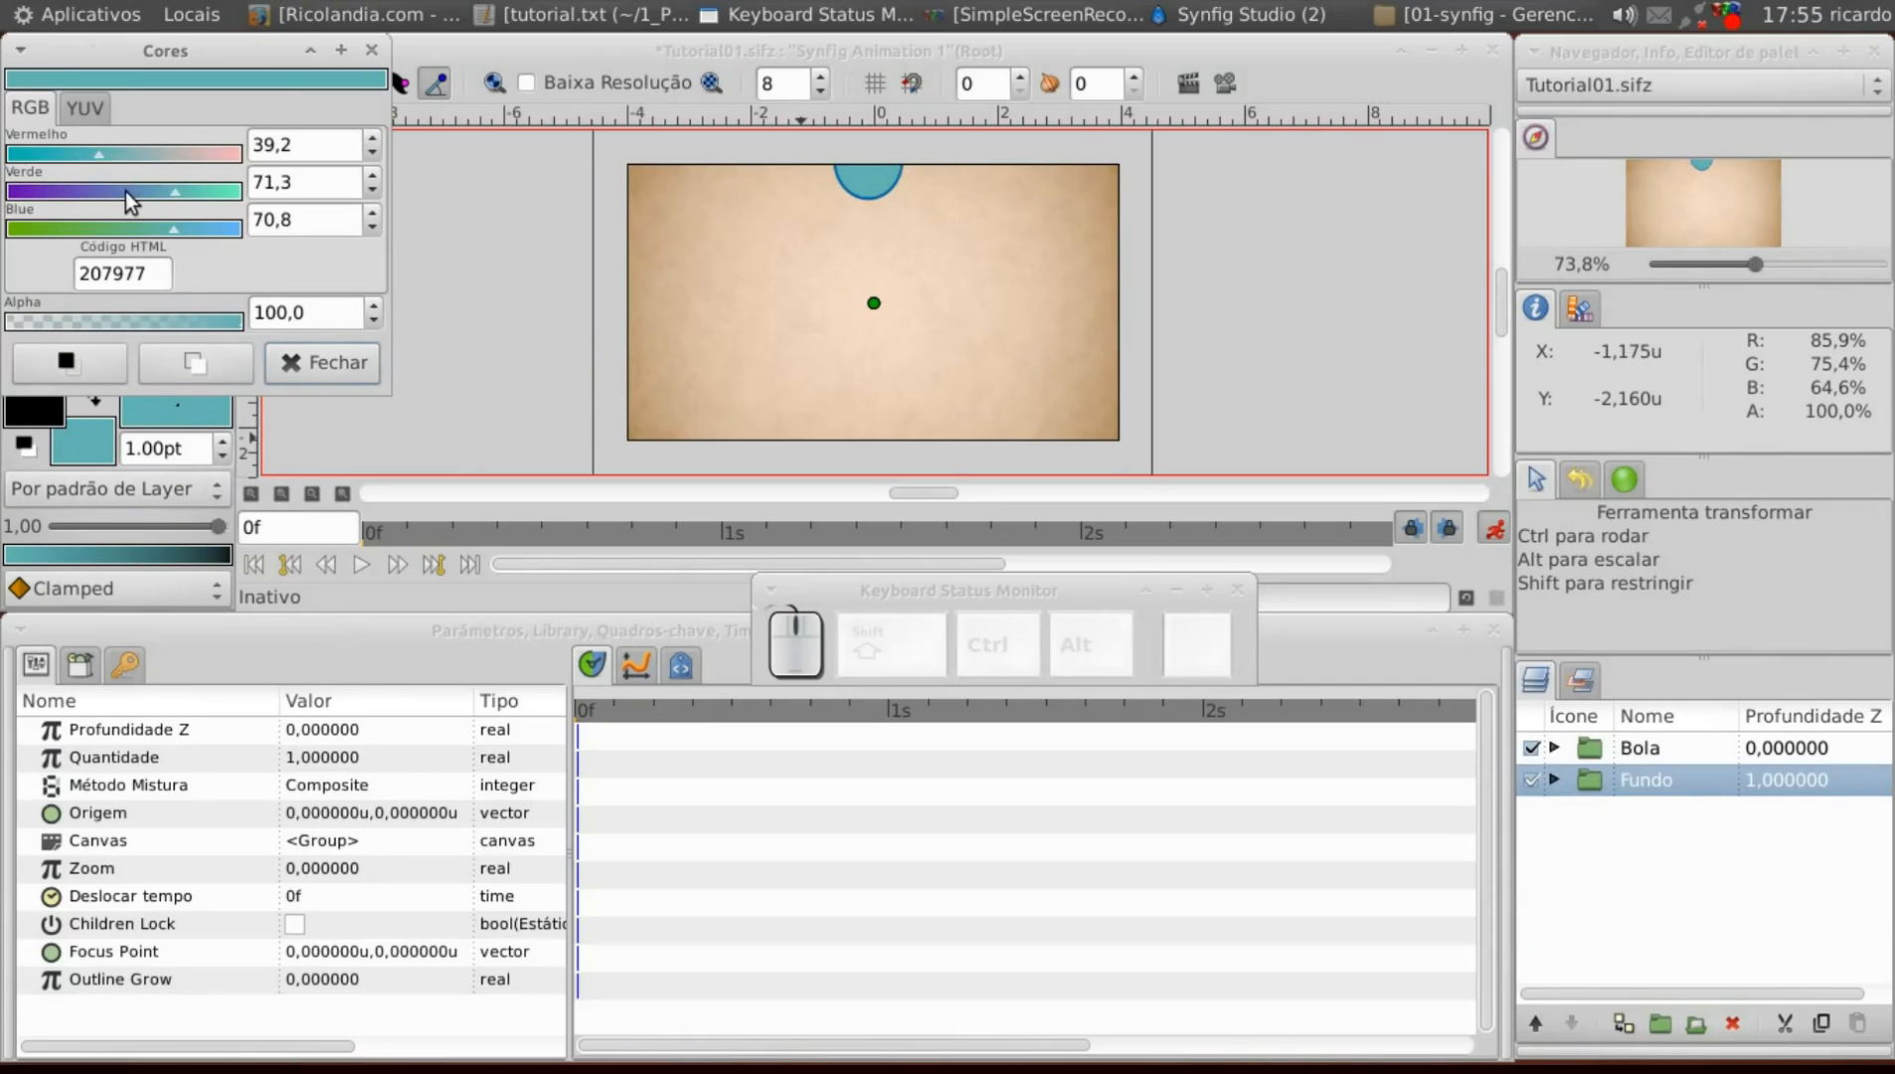
left_click(1493, 528)
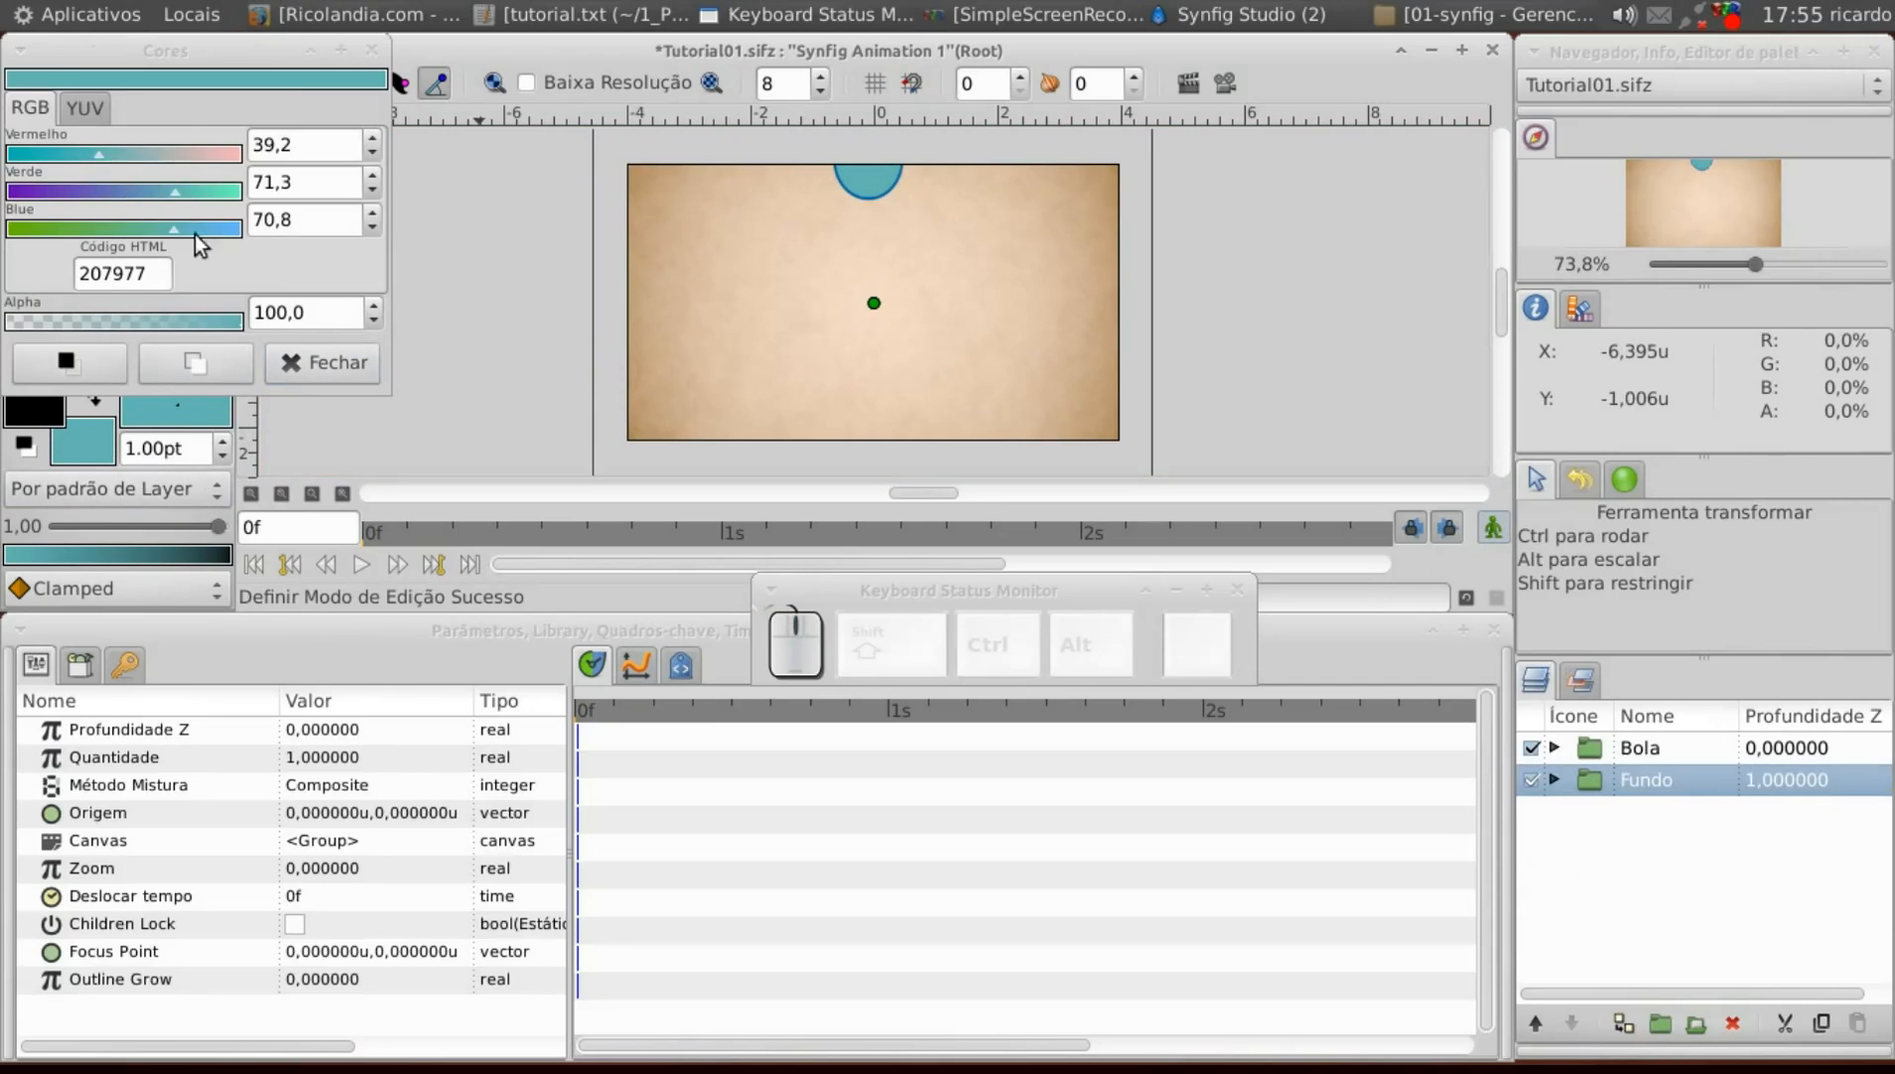
left_click_drag(149, 195, 8, 154)
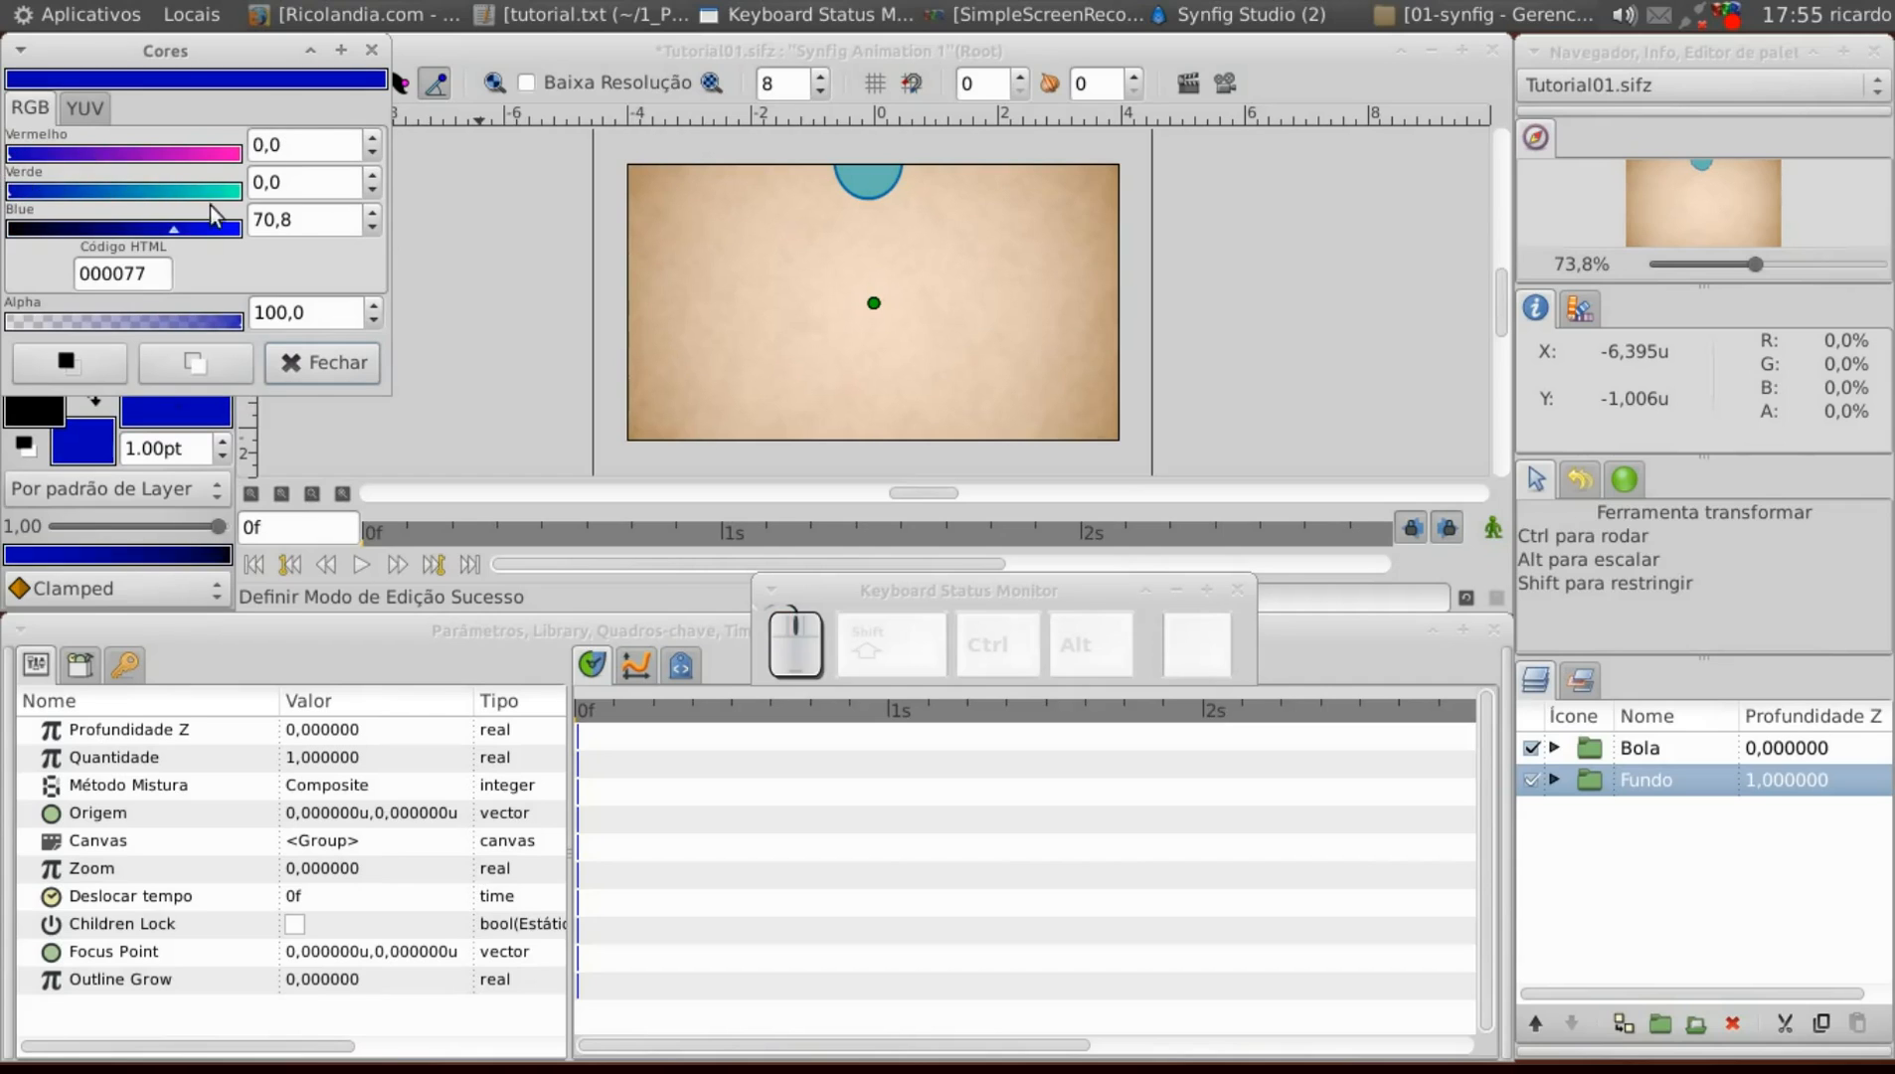
left_click(170, 230)
left_click_drag(170, 229, 8, 229)
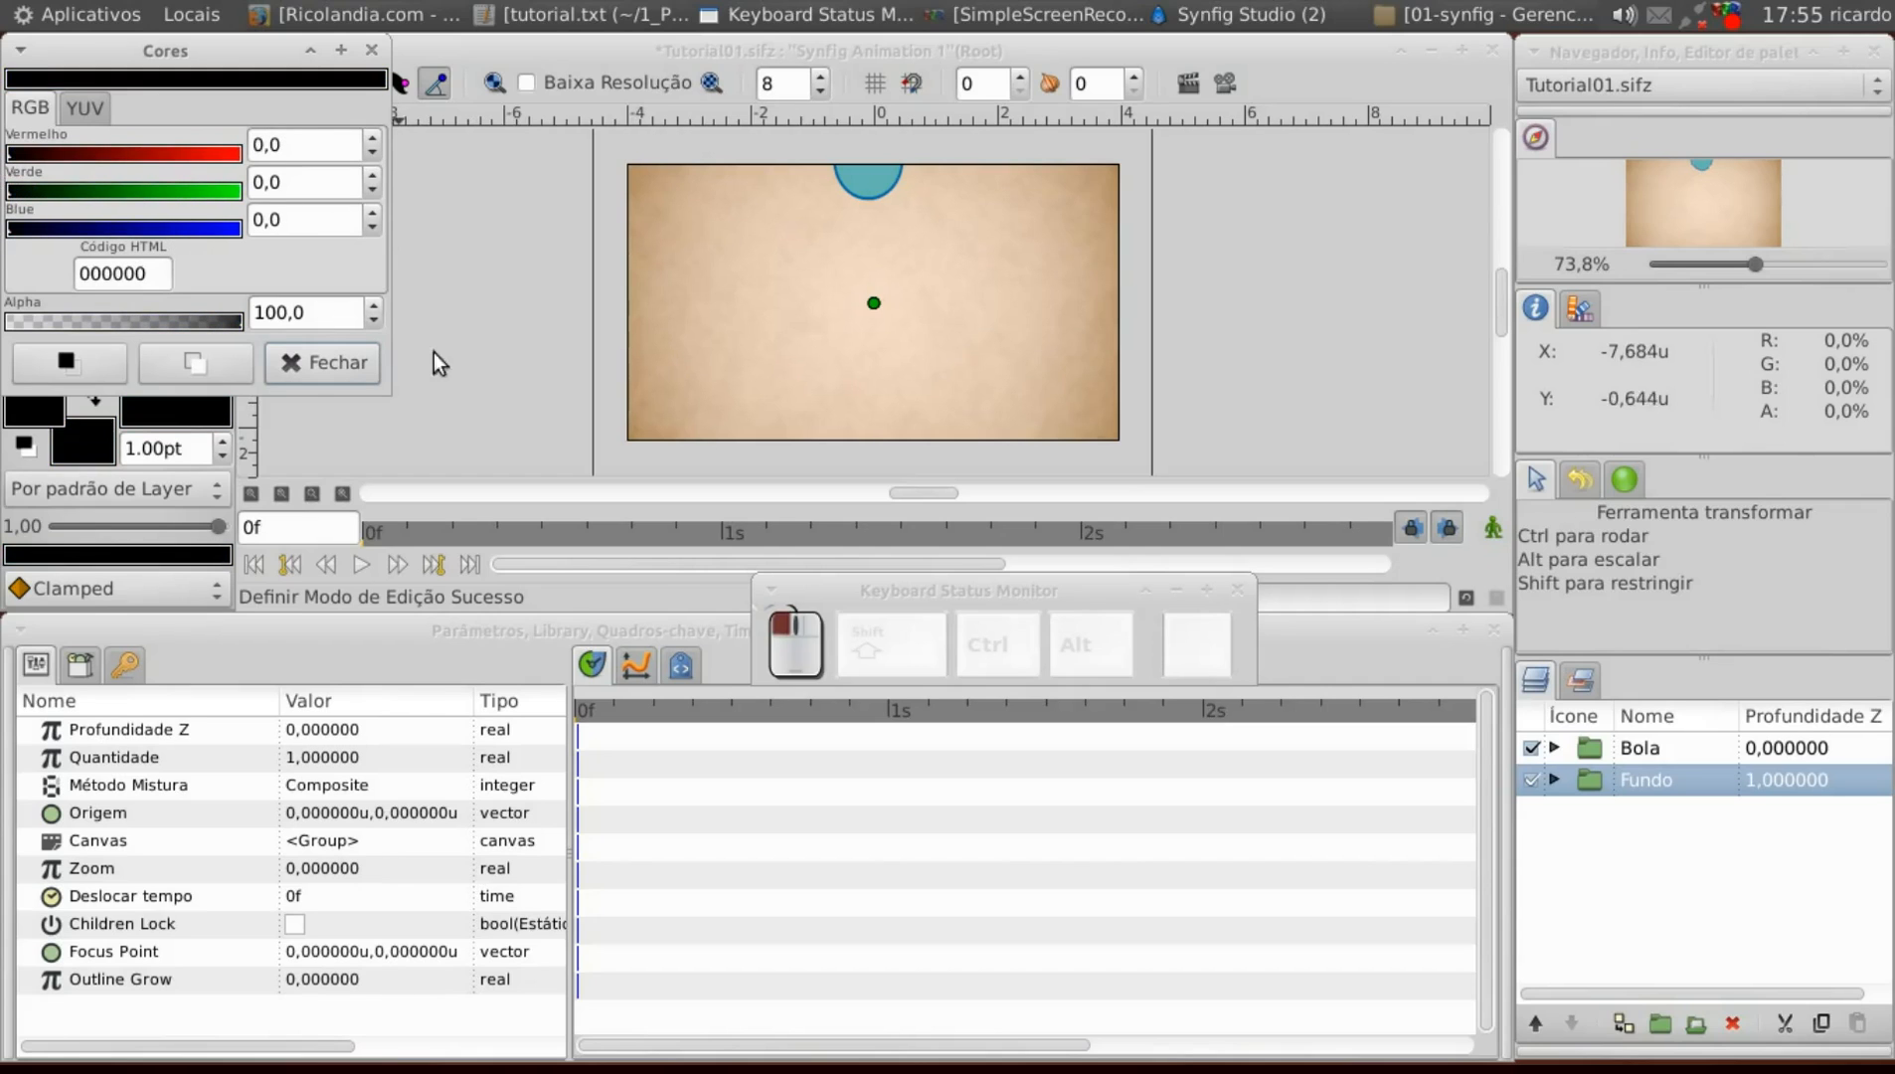
left_click(311, 361)
left_click(24, 260)
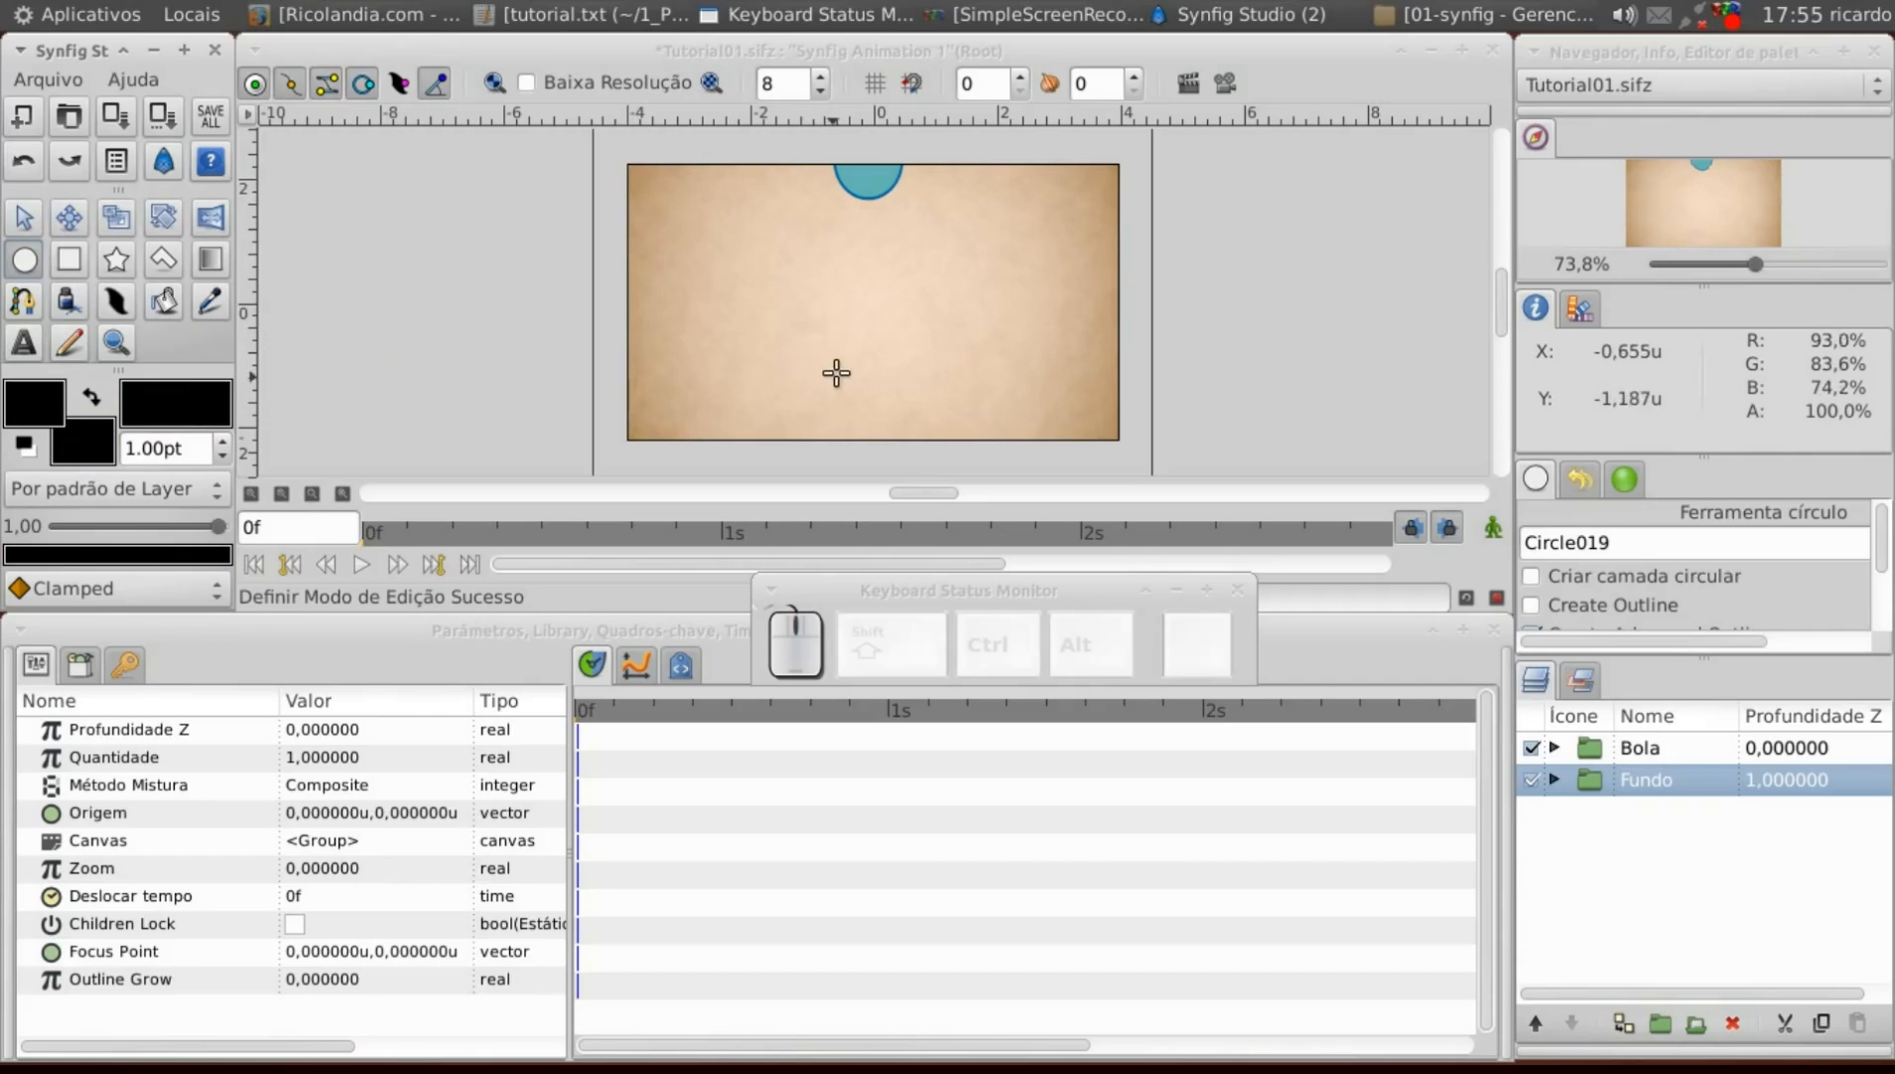
Draw a black circle centred at about (-0,41; -0,87) below the ball and rename its outline layer sombcont.
left_click_drag(846, 355, 881, 356)
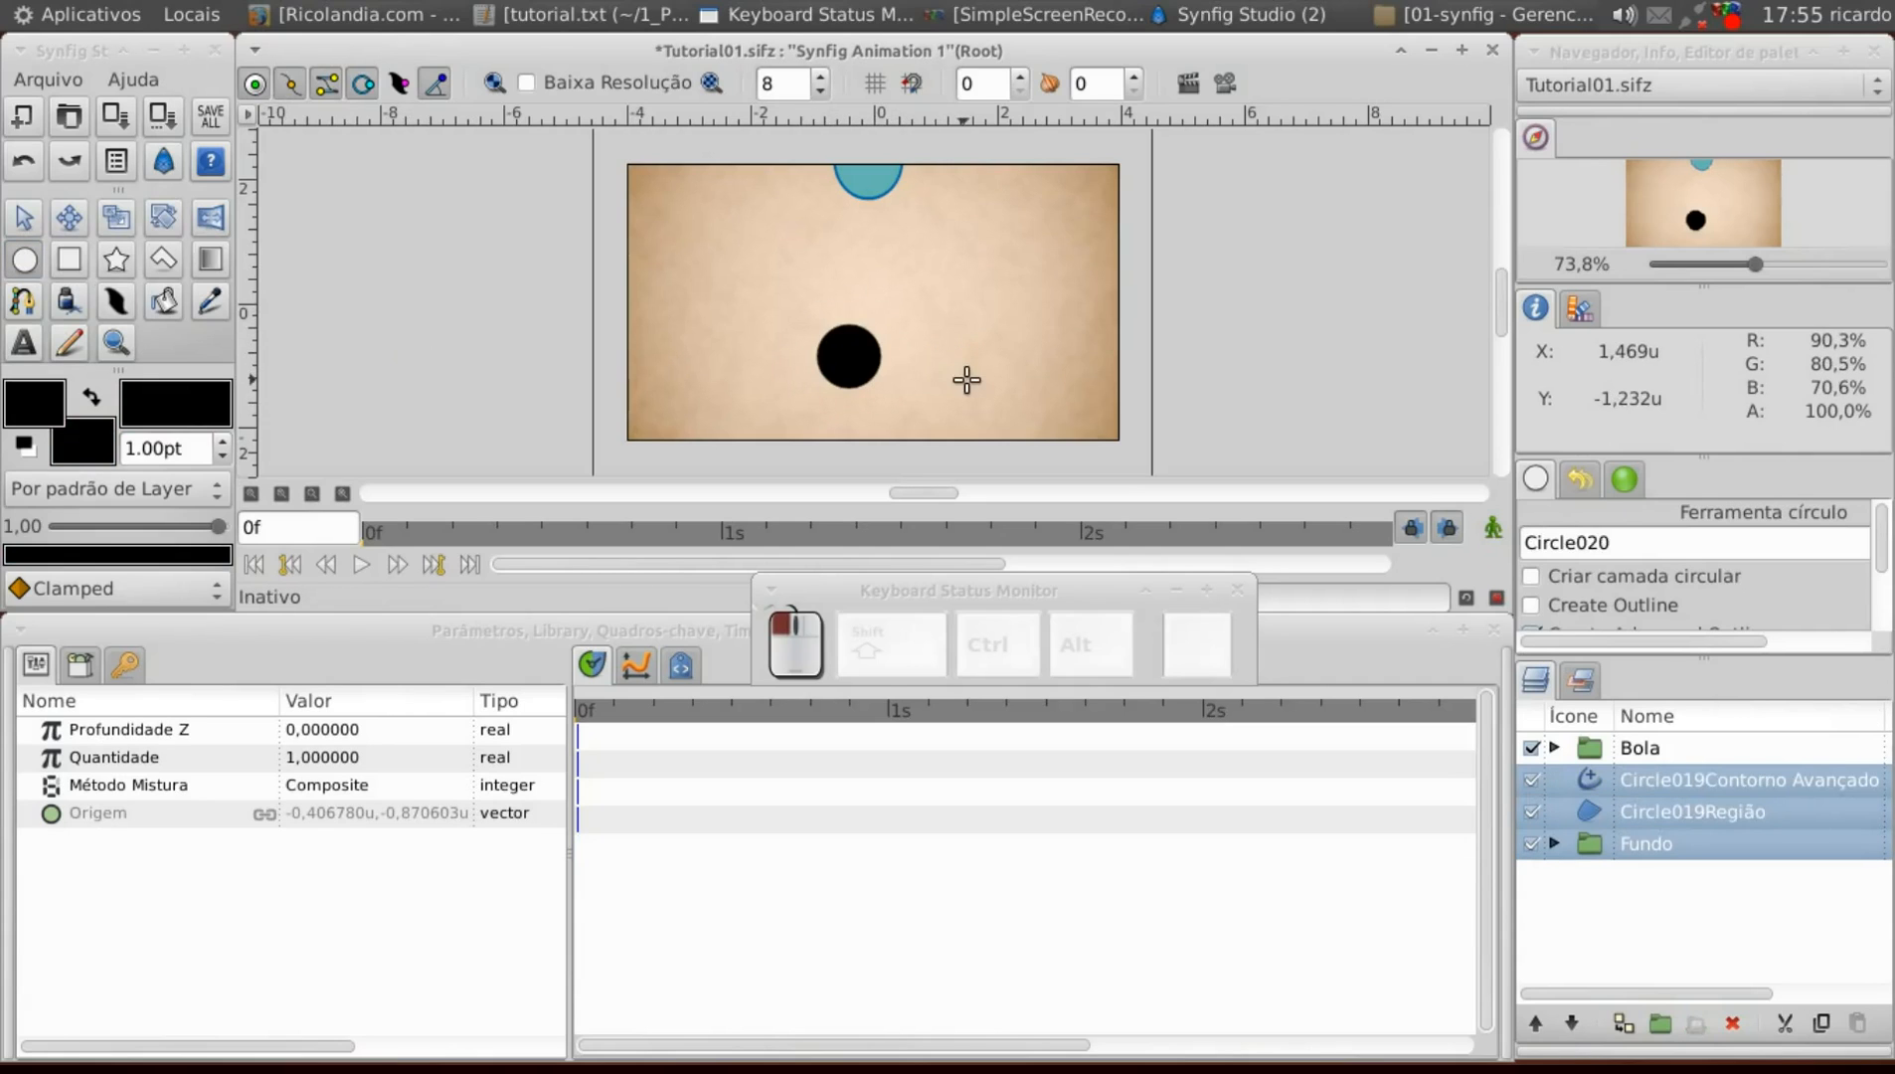
double_click(1641, 780)
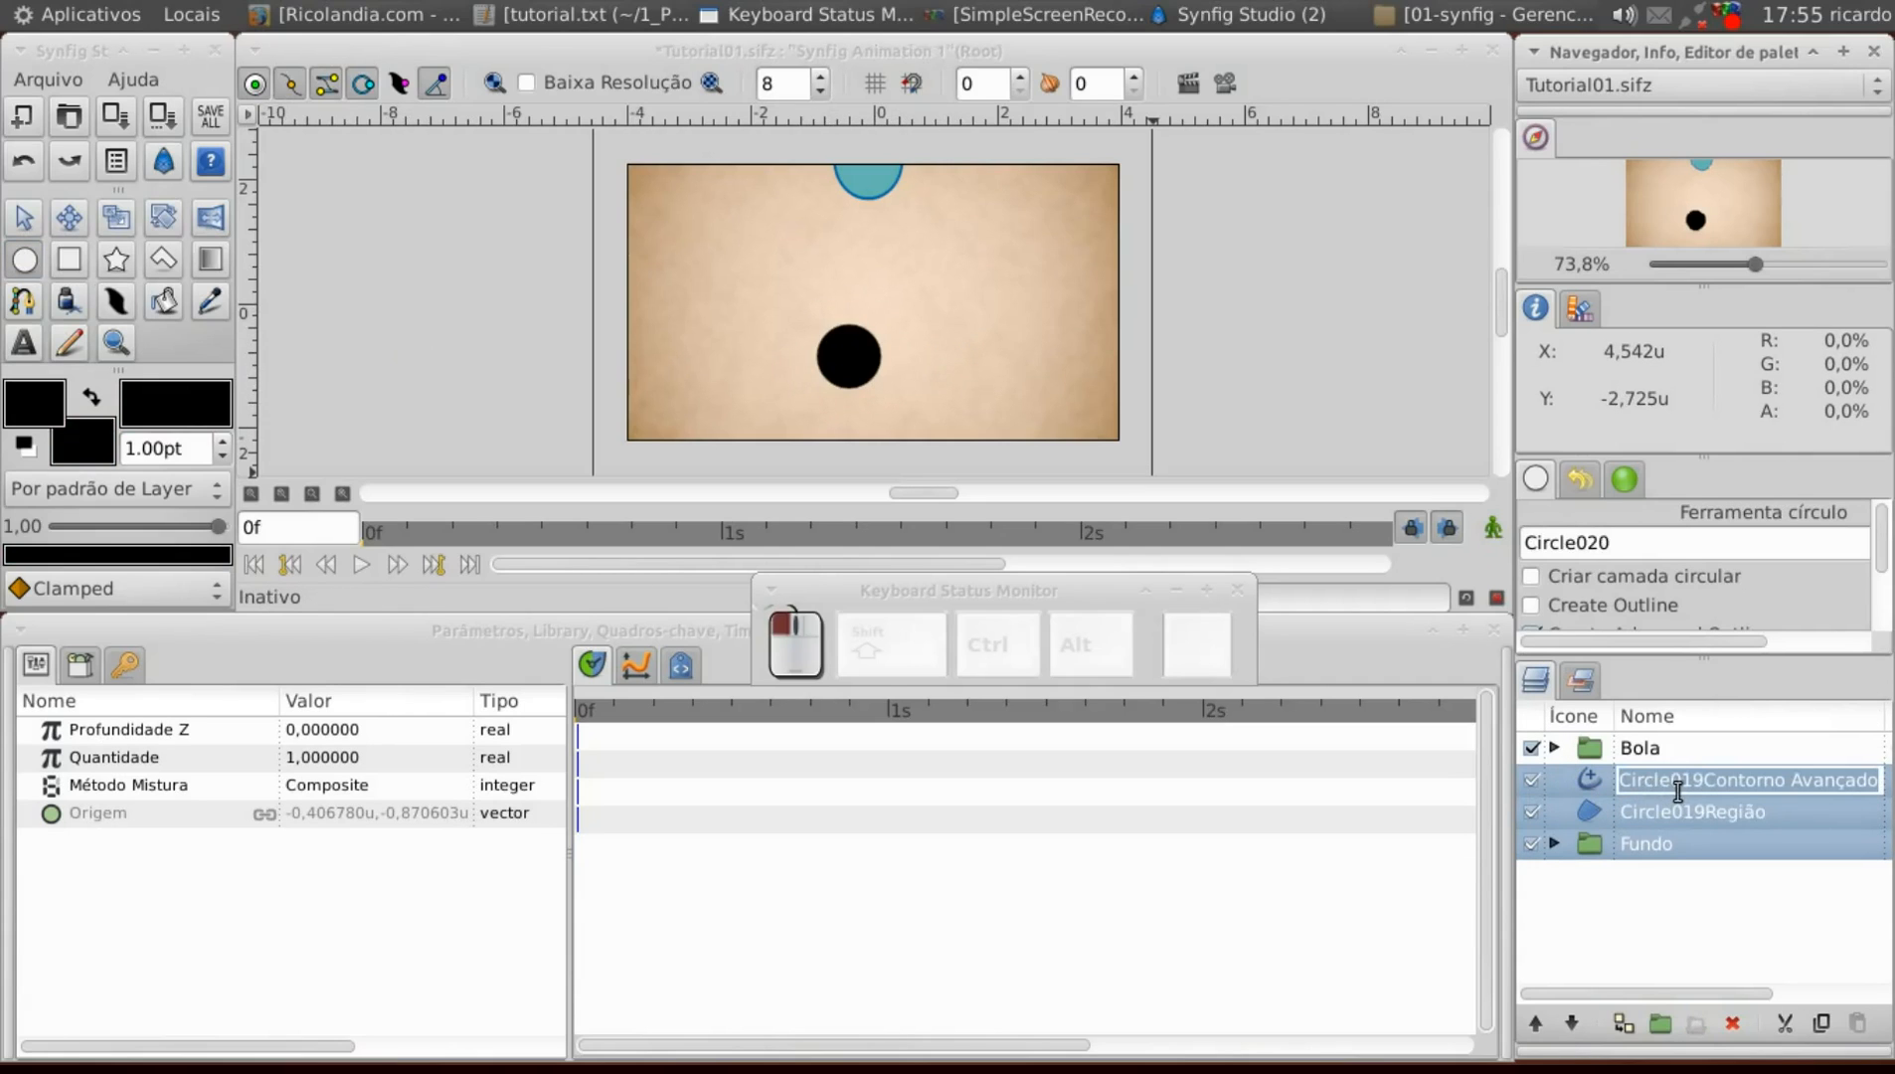
left_click(1580, 816)
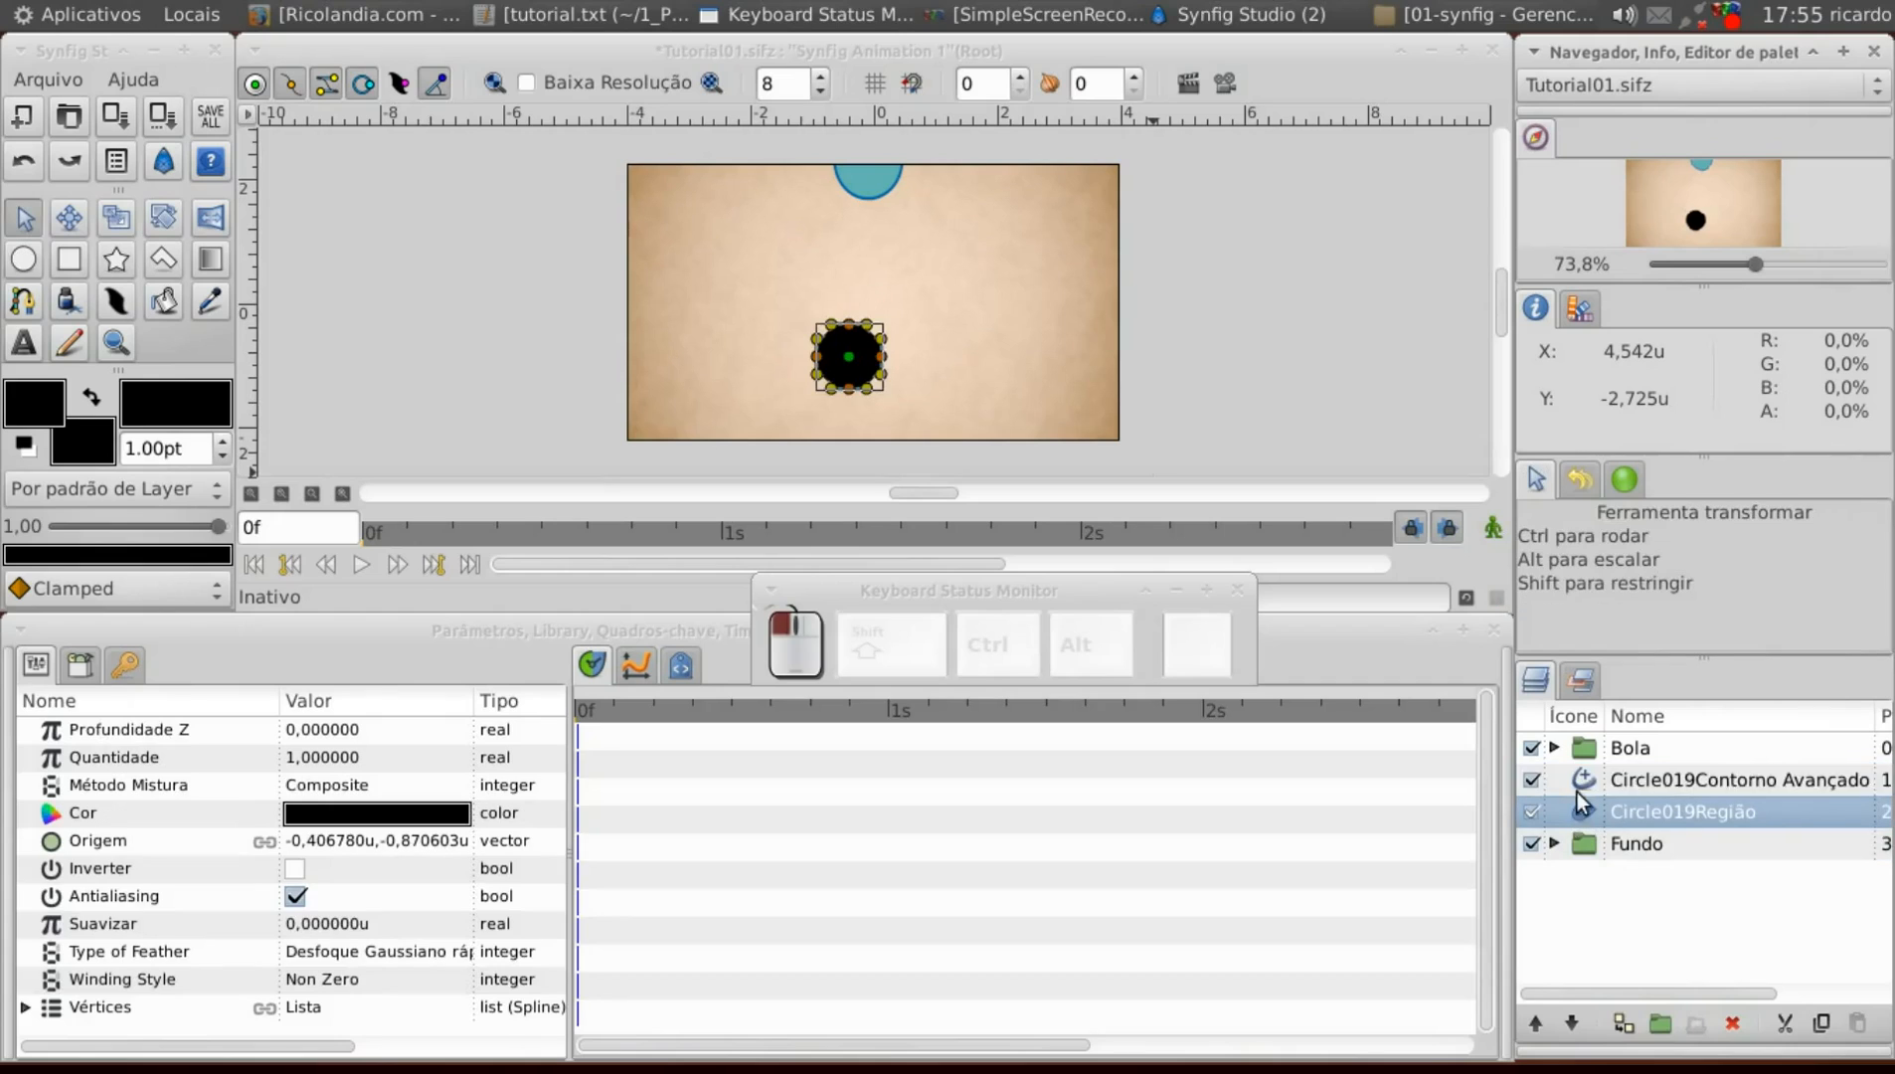
left_click(1619, 781)
left_click(1635, 780)
type("s")
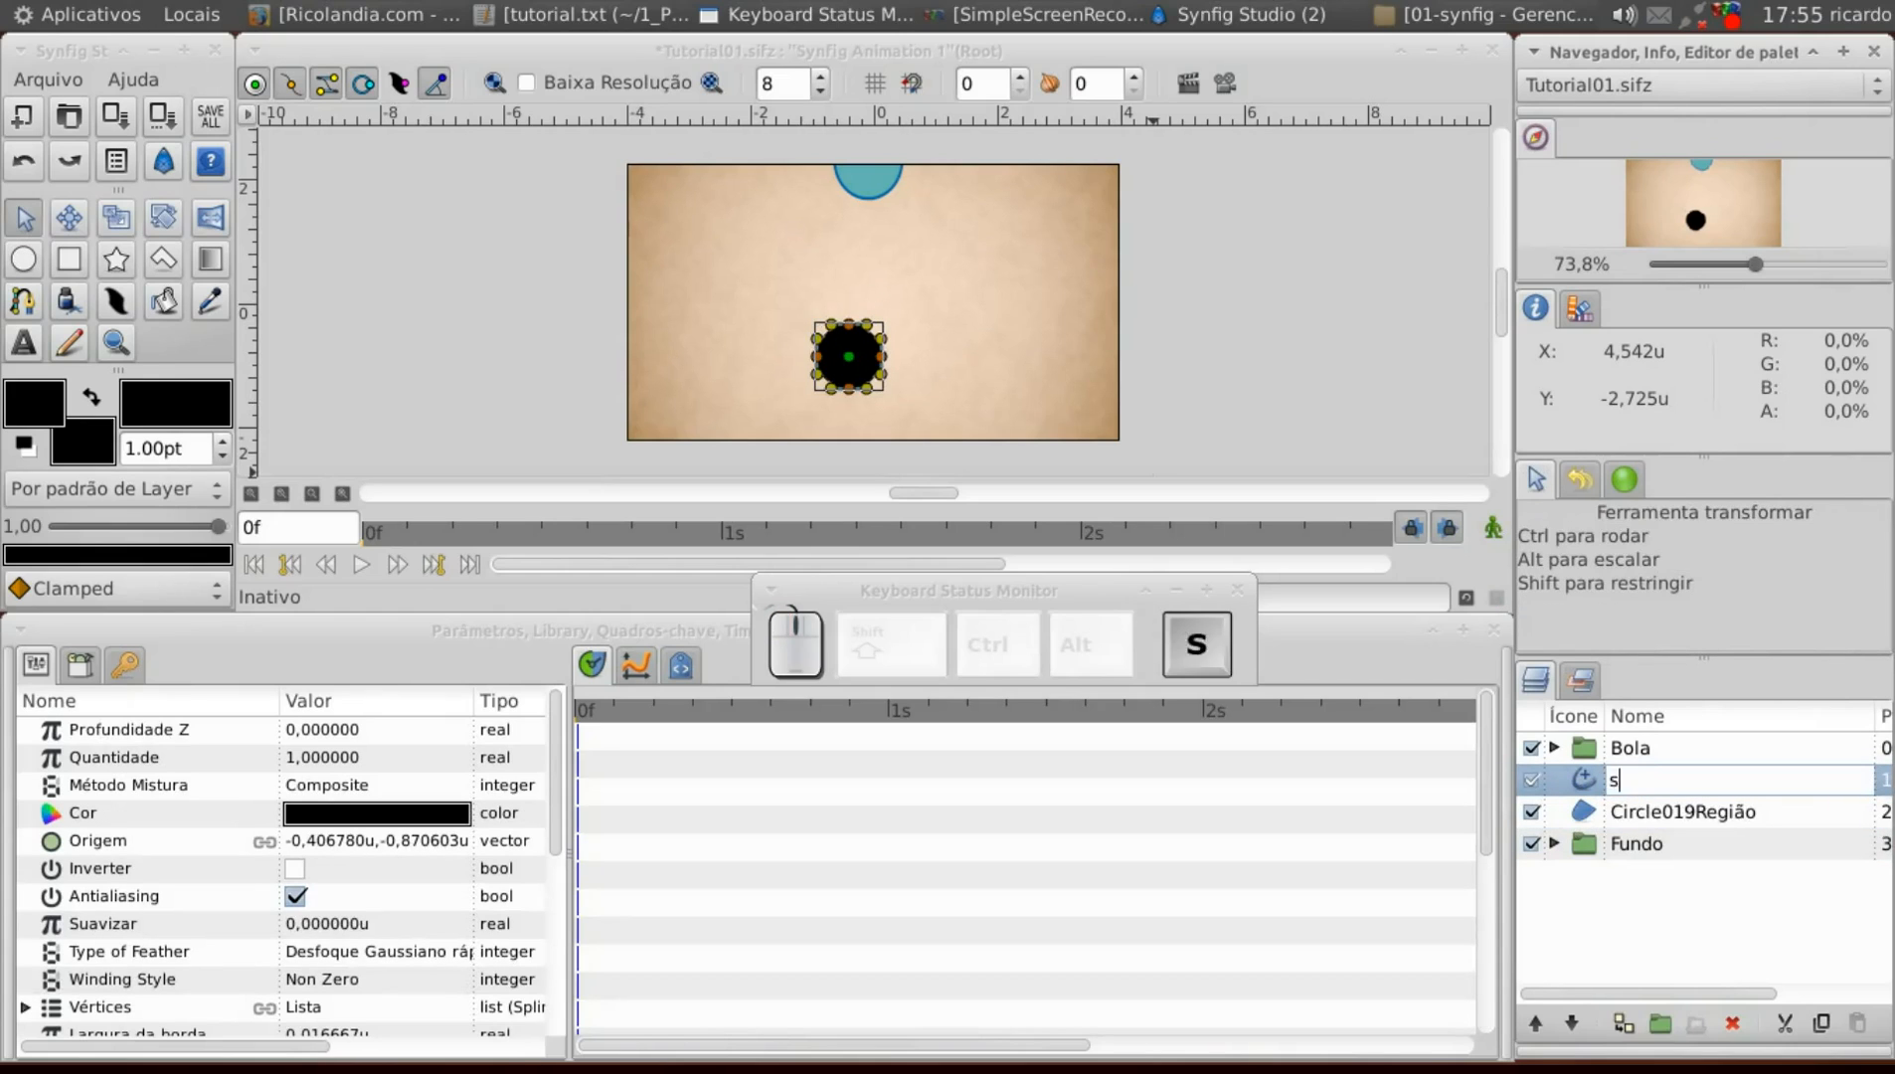
type("ombcont")
key("Return")
Rename the circle's region layer as sombmeio.
left_click(1639, 810)
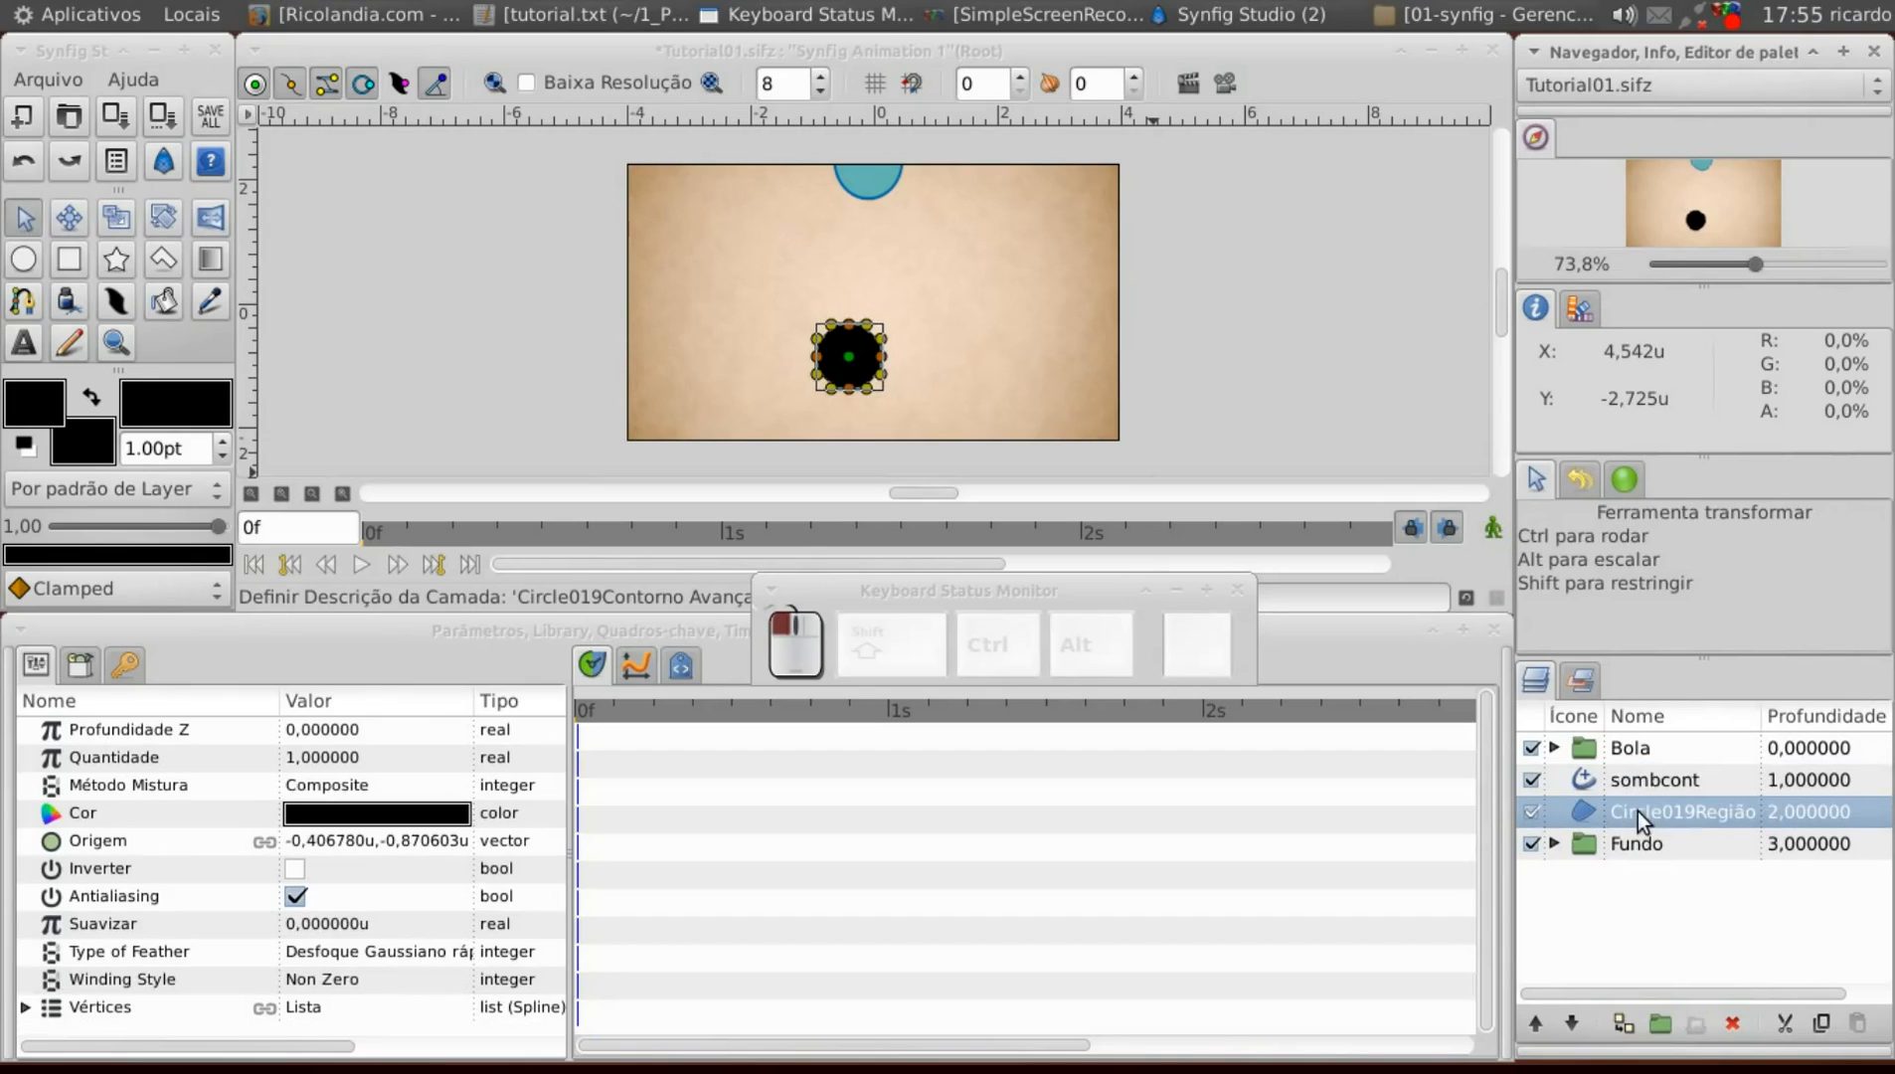
left_click(1637, 811)
type("somb")
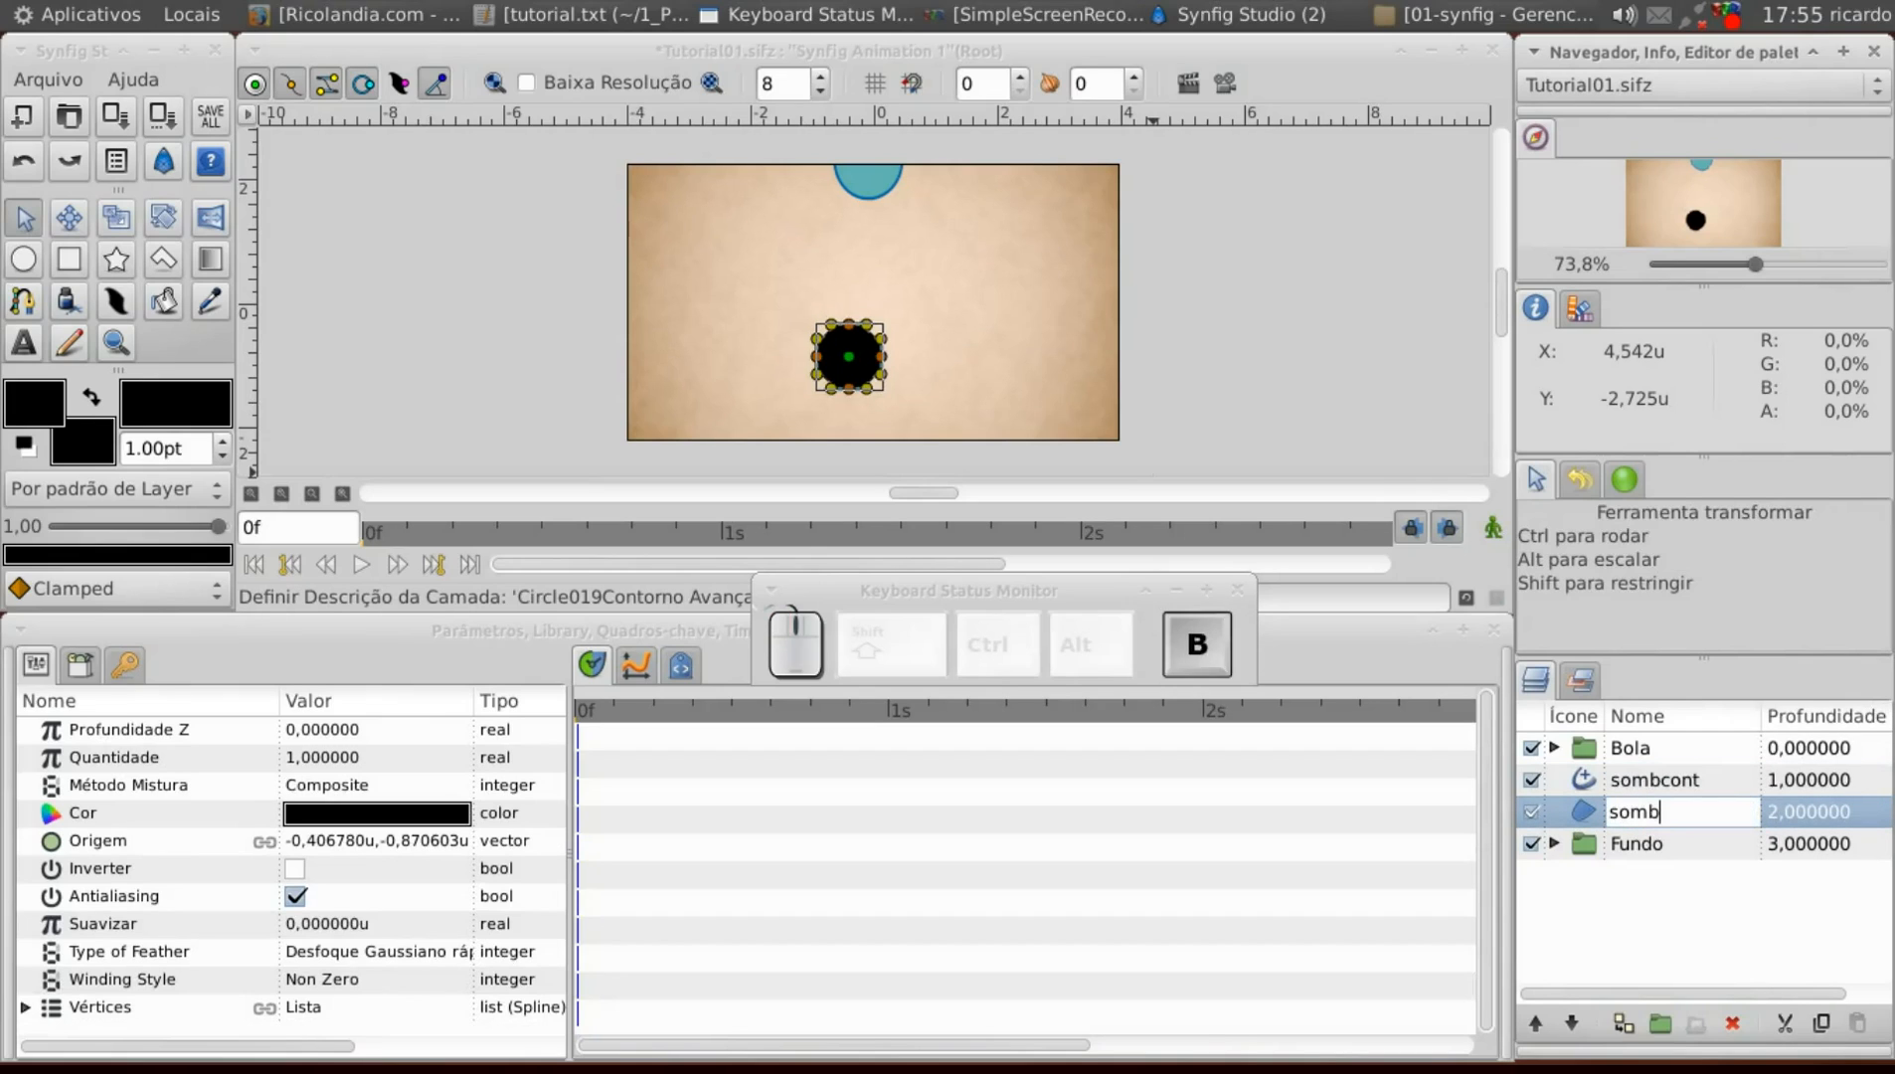
type("meio")
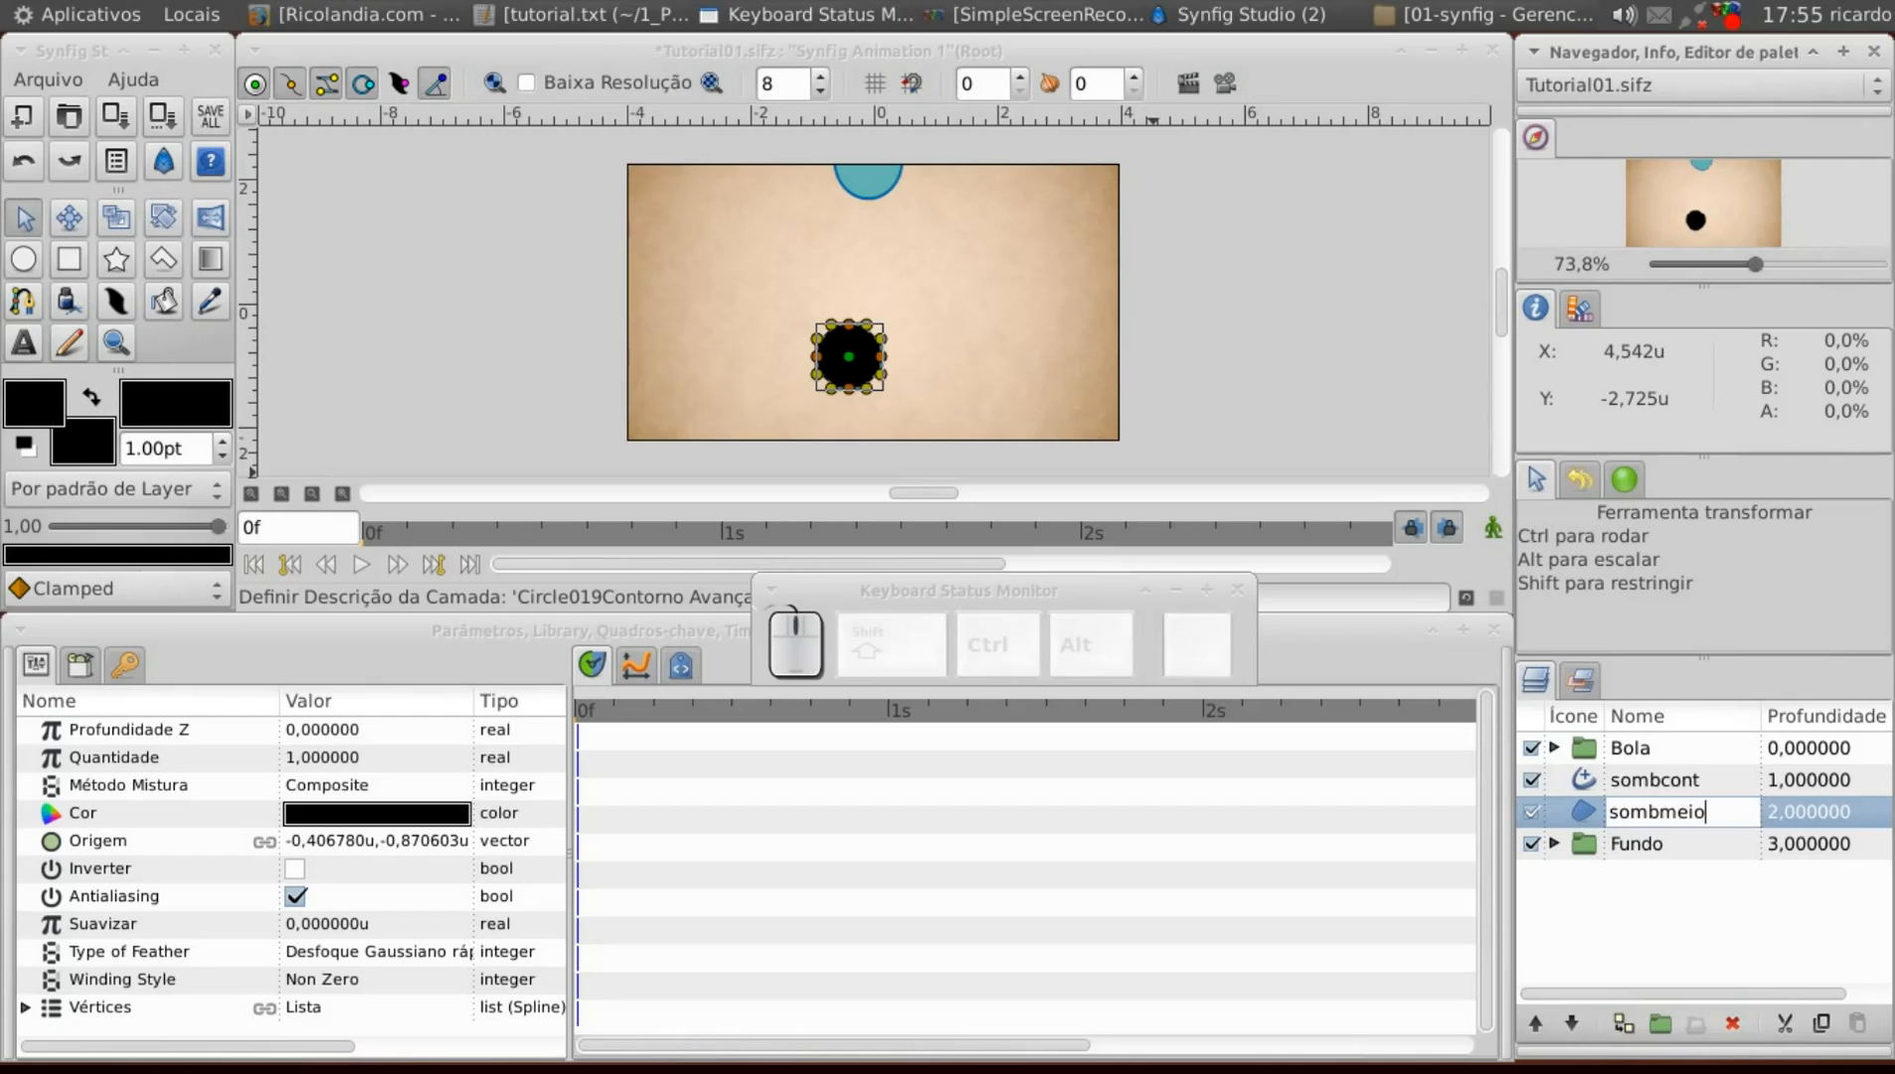
key("Return")
Delete the sombcont outline layer, and place the sombmeio layer in a new group named sombra.
left_click(1585, 790)
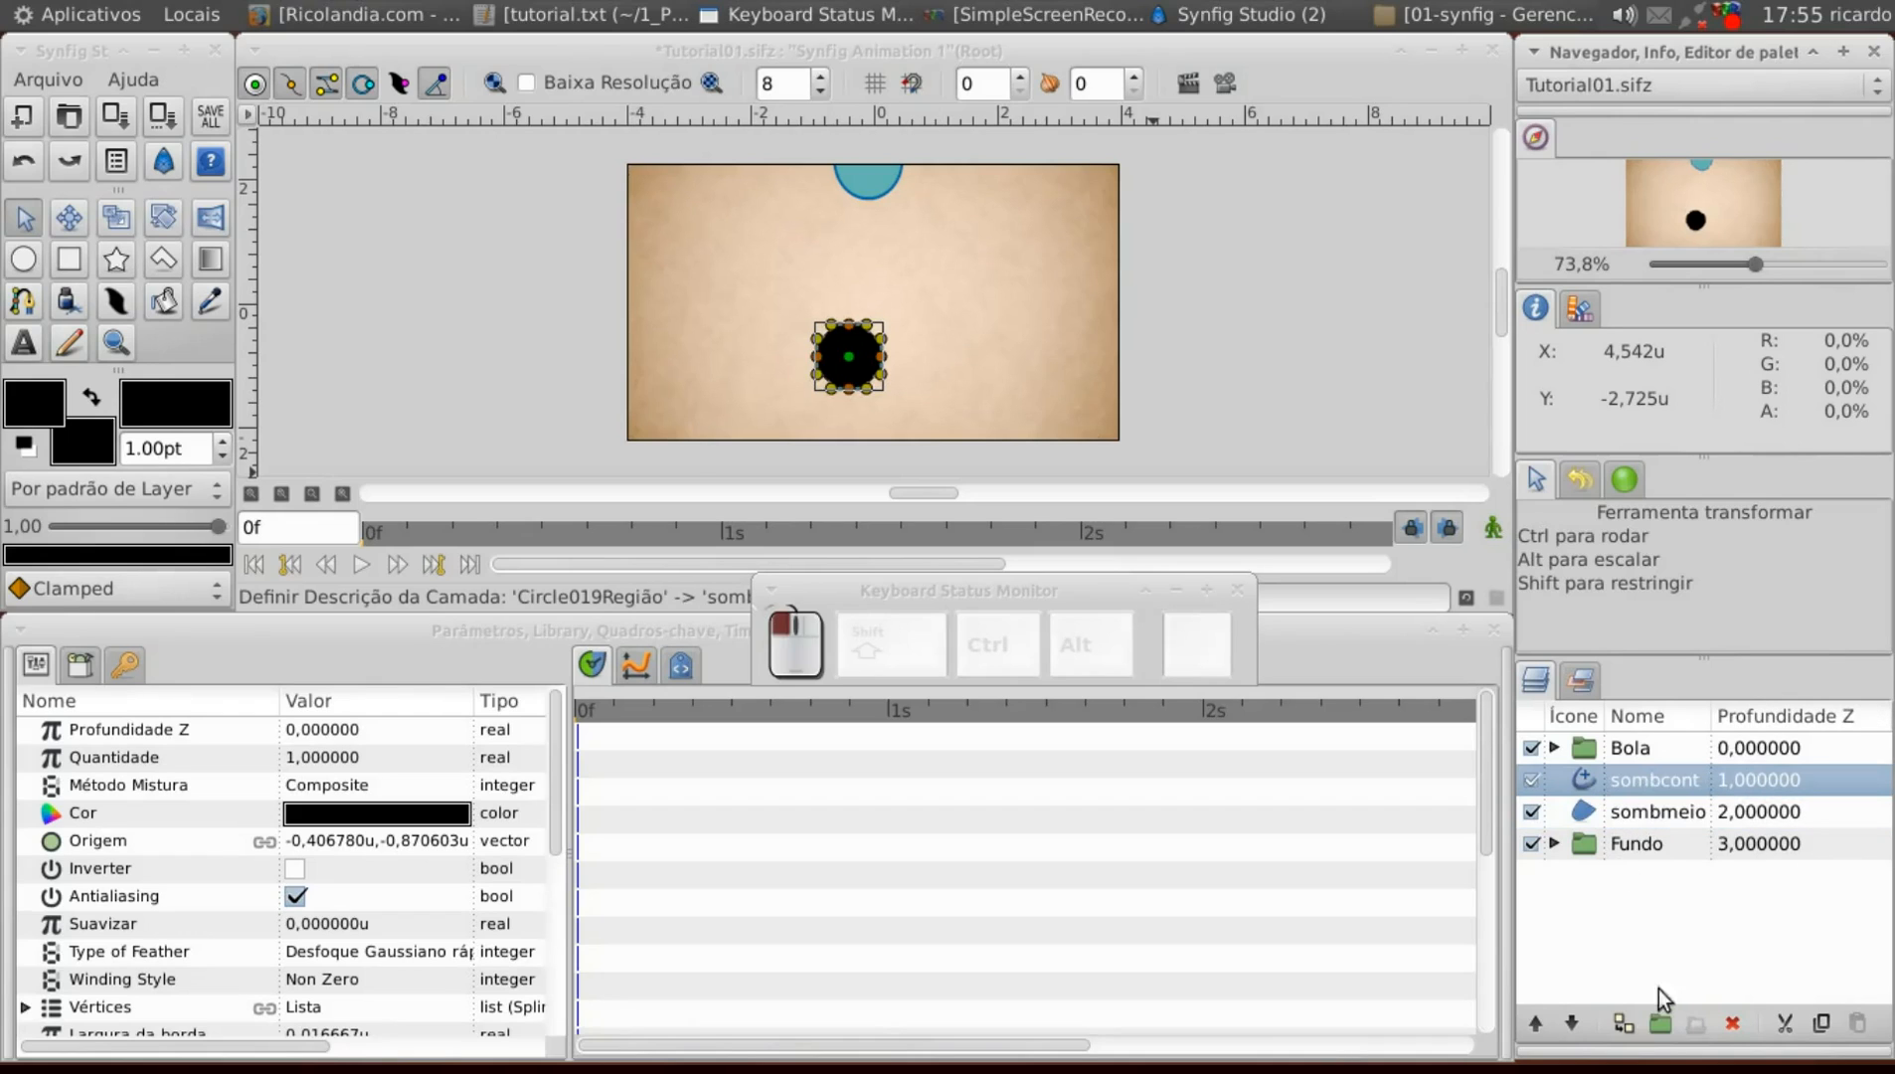
left_click(1732, 1023)
left_click(1607, 779)
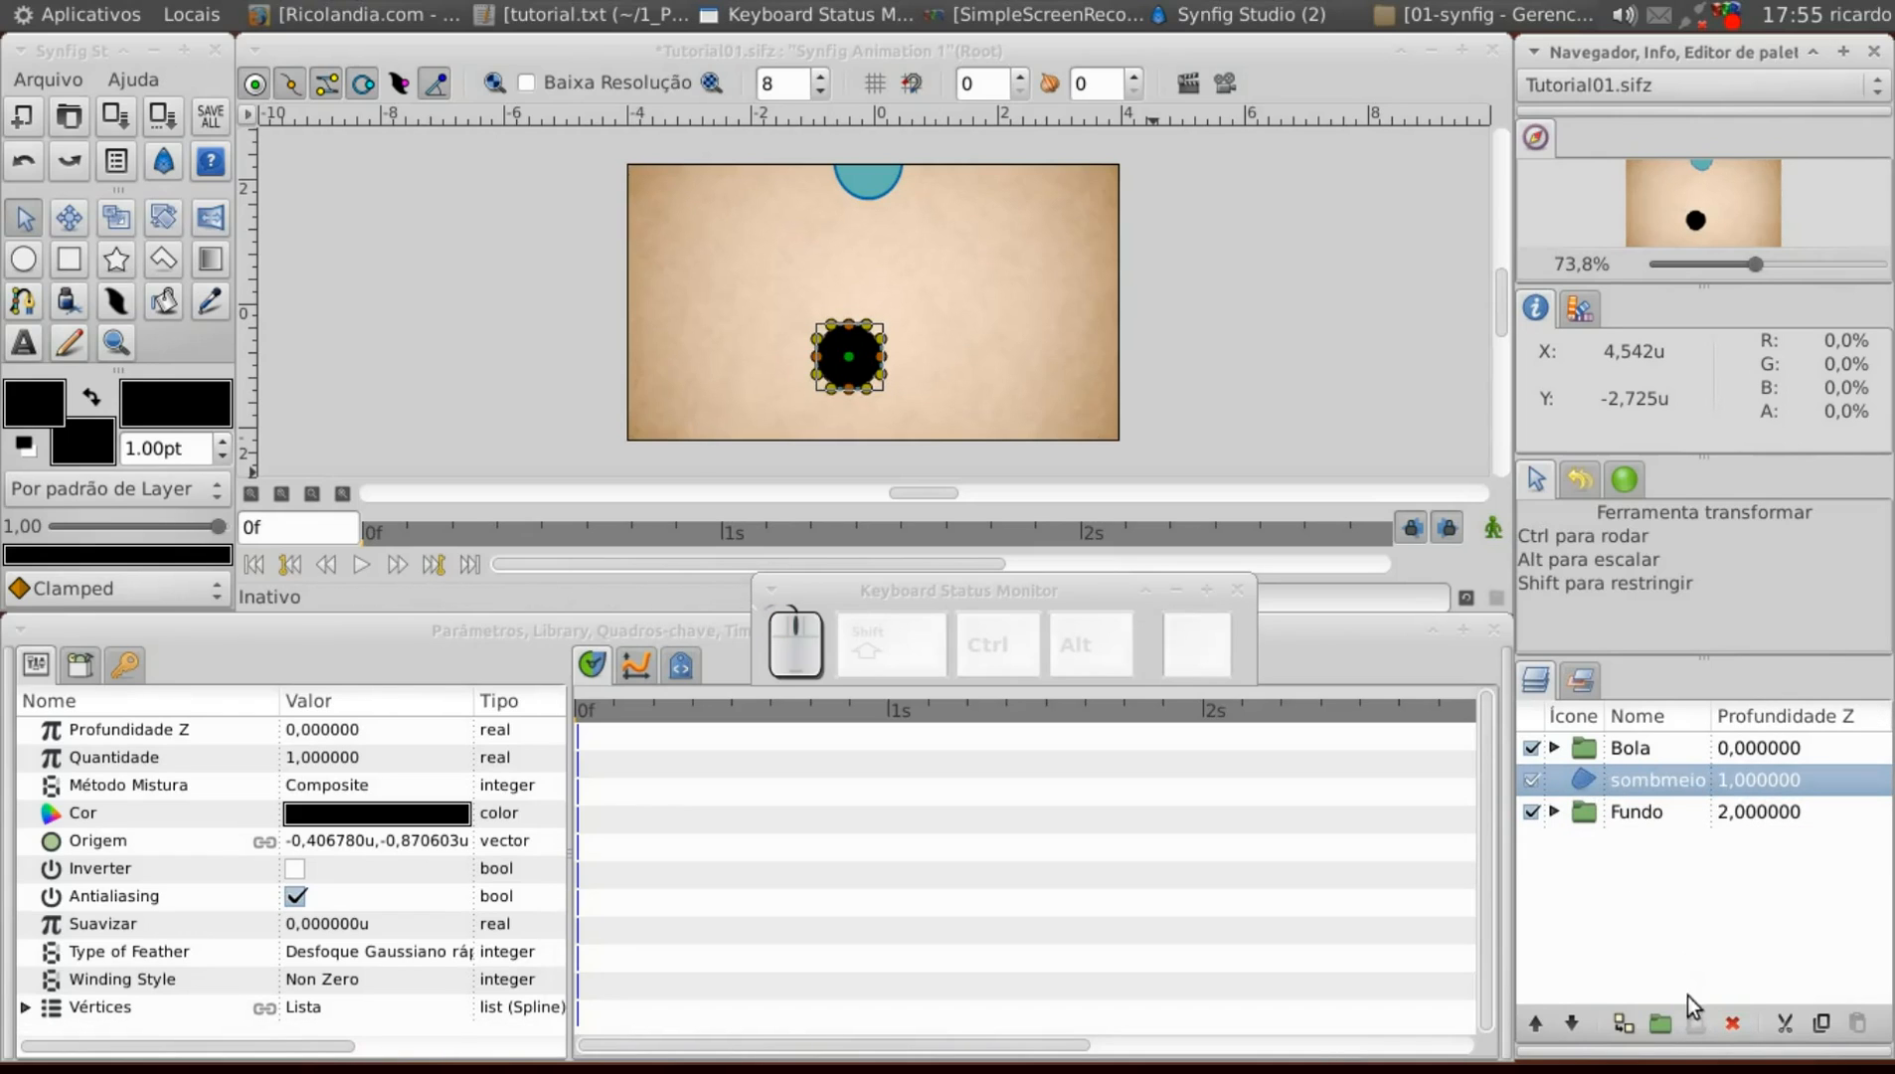
left_click(1660, 1023)
double_click(1655, 782)
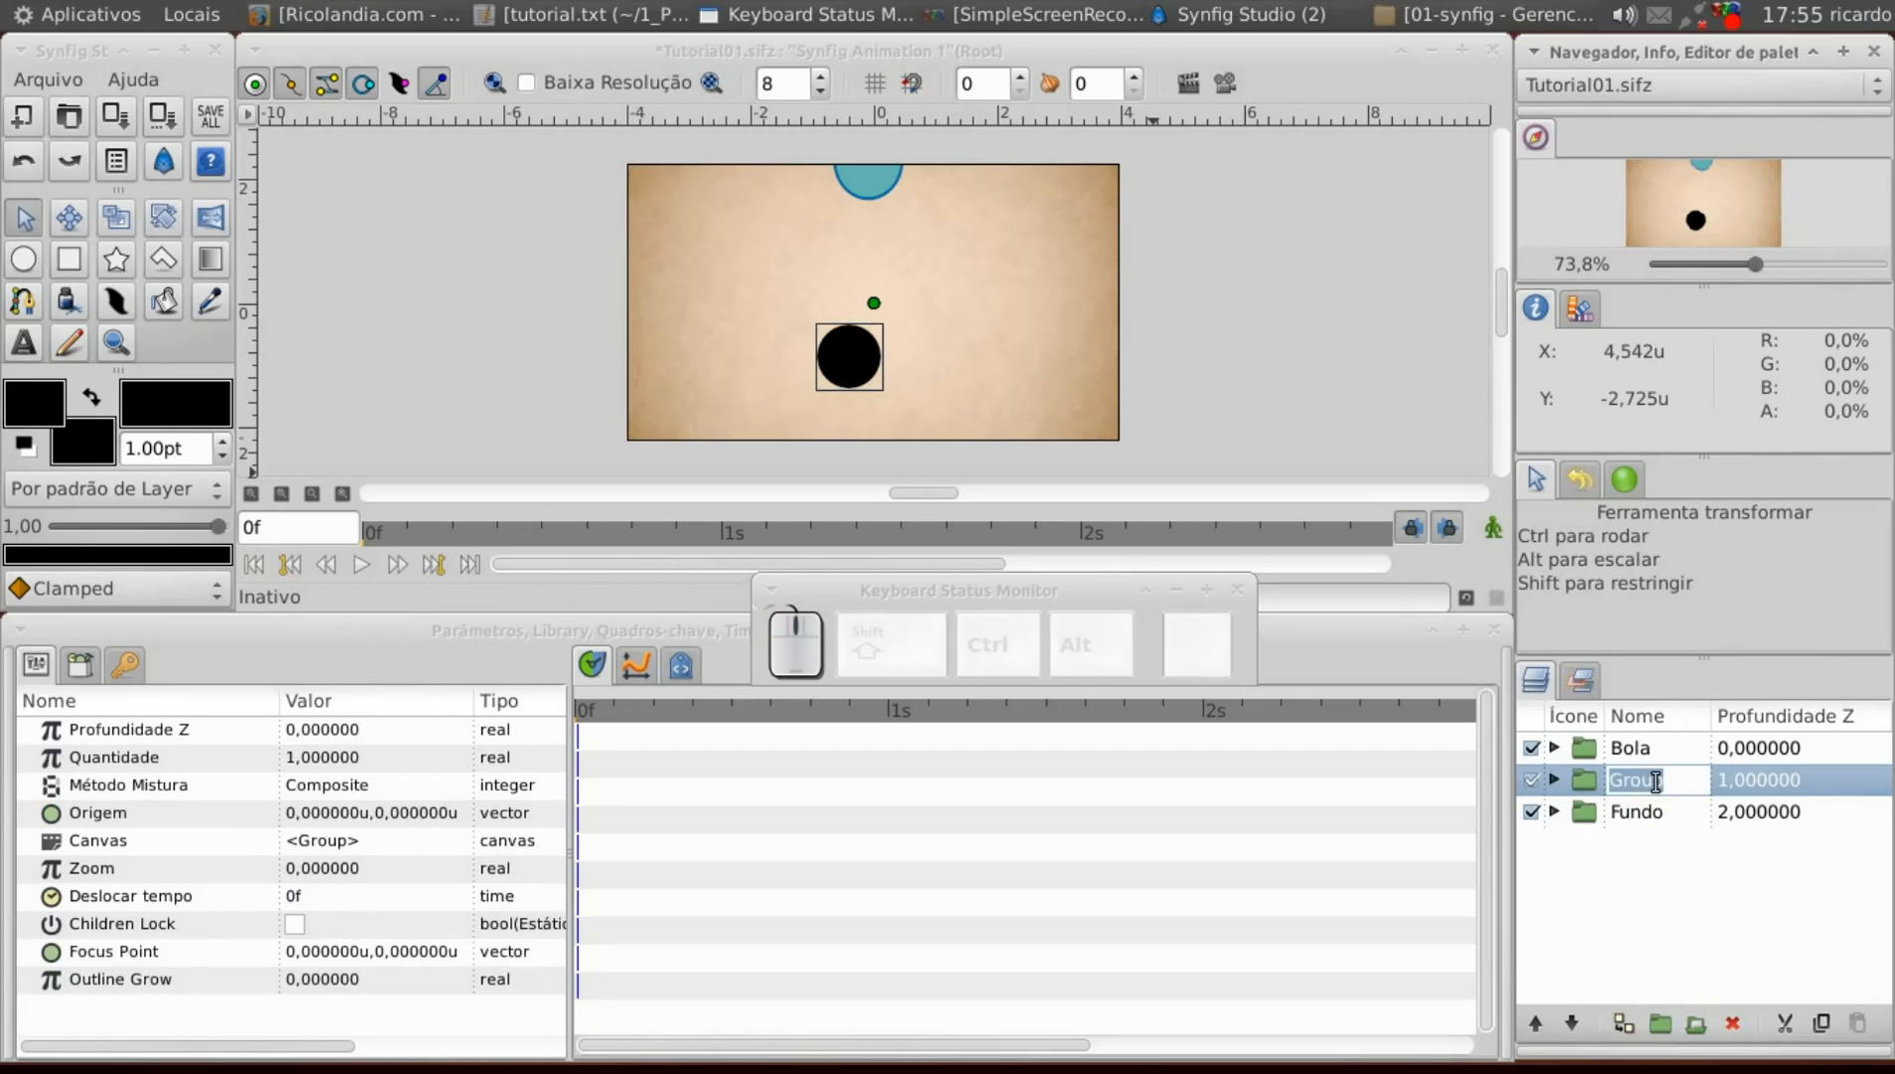
type("sombra")
key("Return")
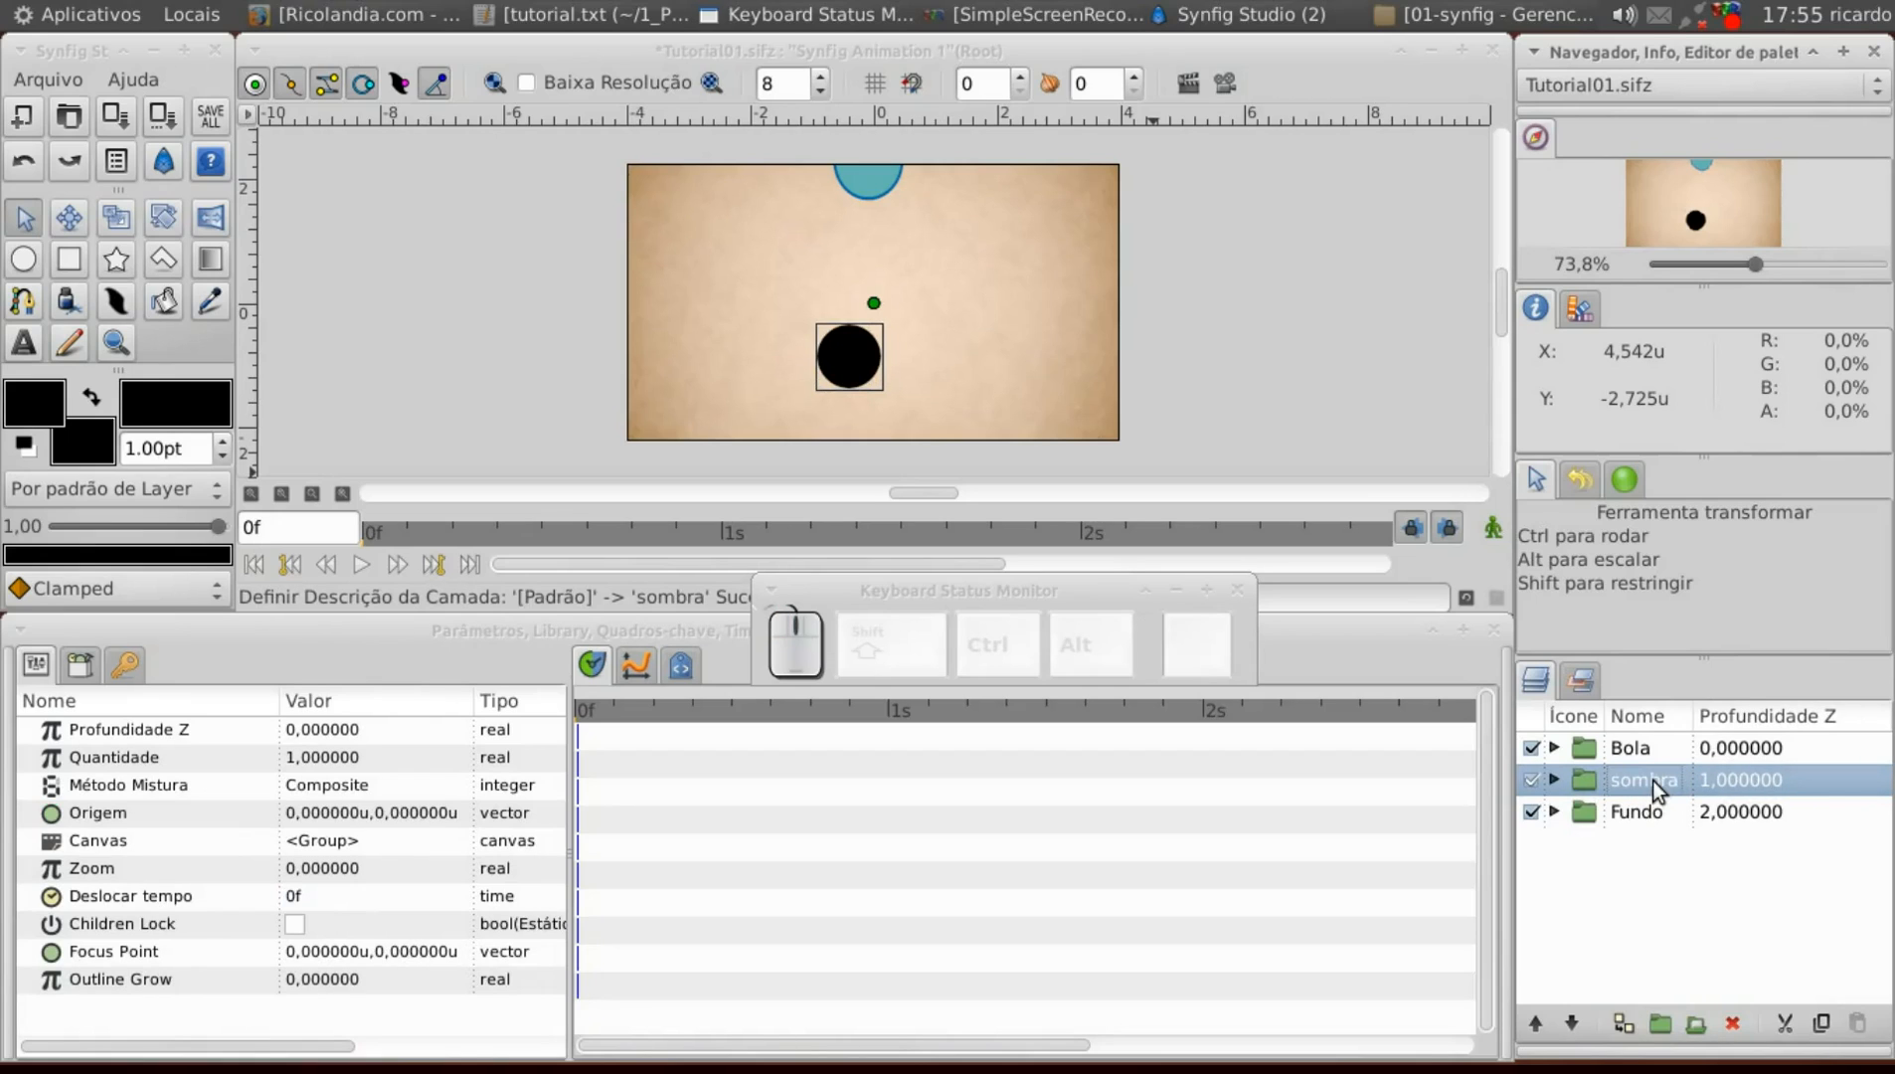
Add an Esticar distortion layer above sombmeio, centred near the circle's lower edge, and flatten the circle to about 1,06 by 0,38.
left_click(1554, 779)
left_click(1602, 809)
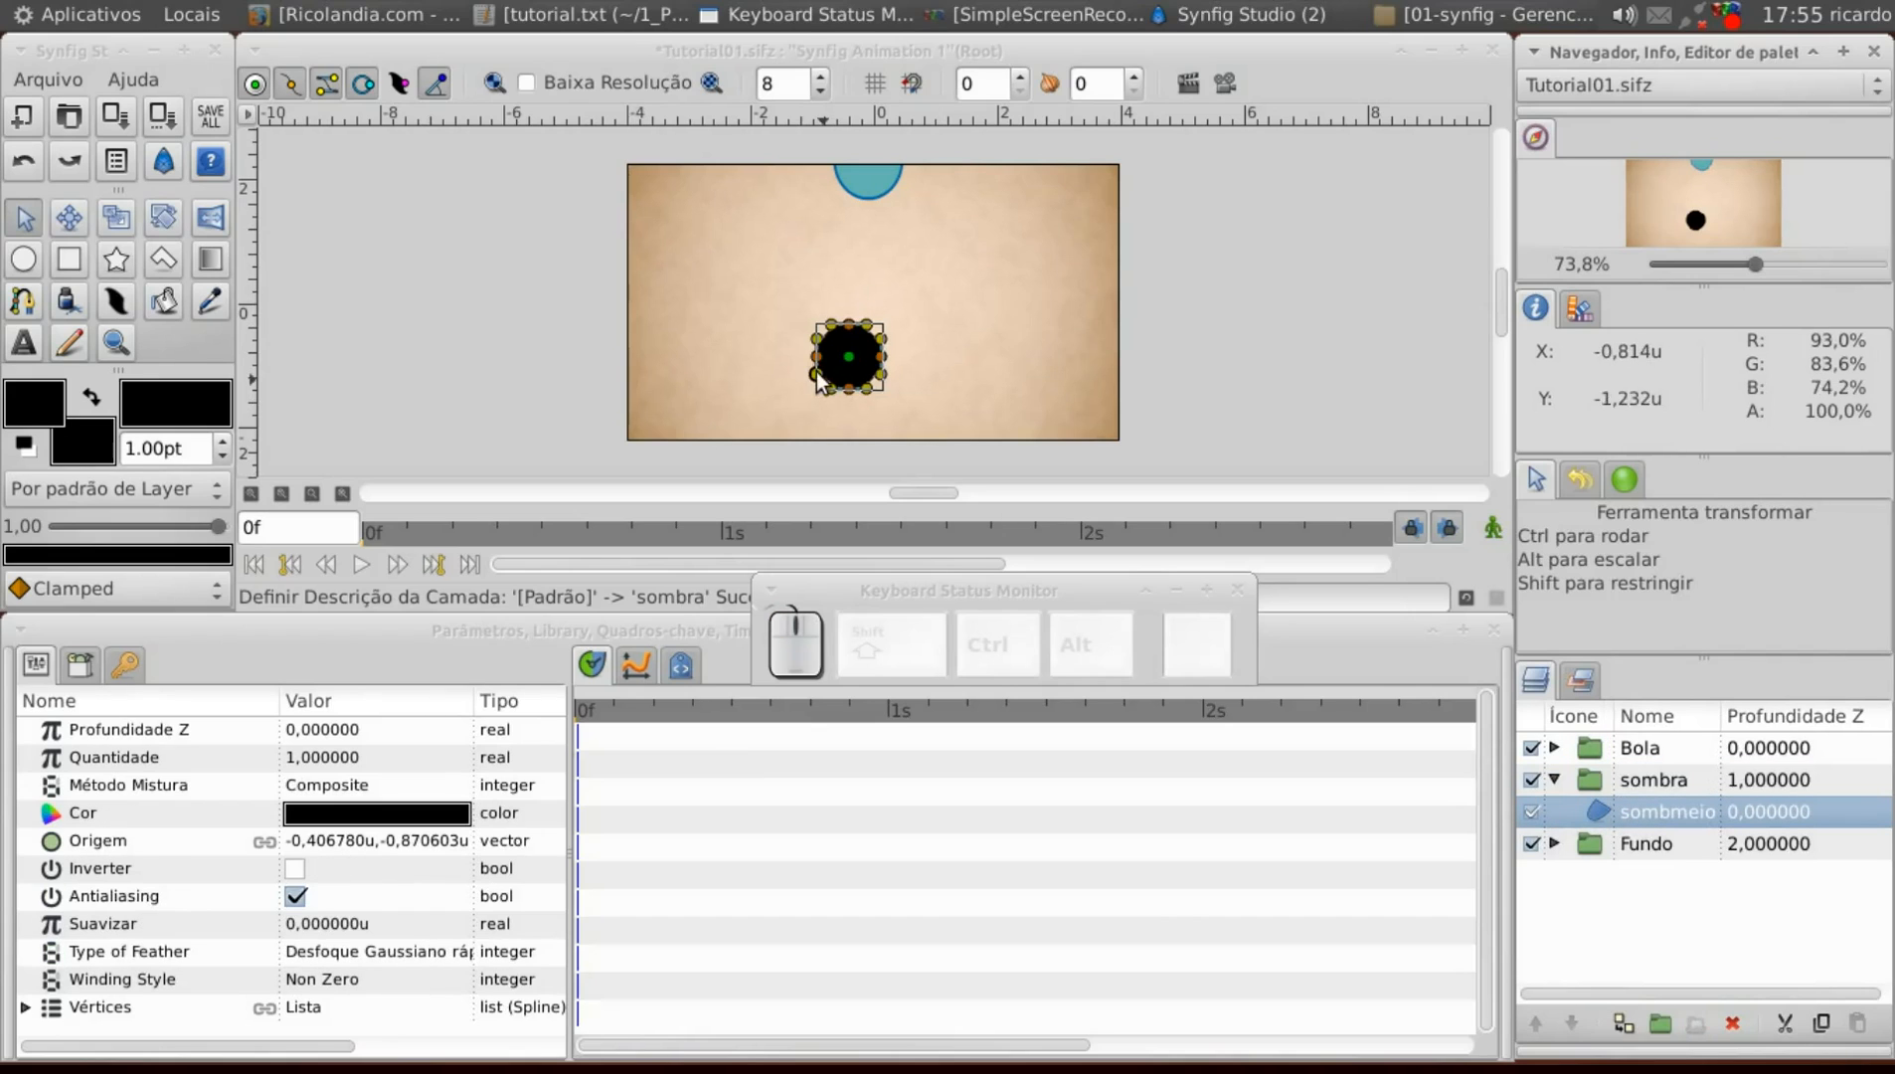
right_click(1602, 811)
mouse_move(1532, 466)
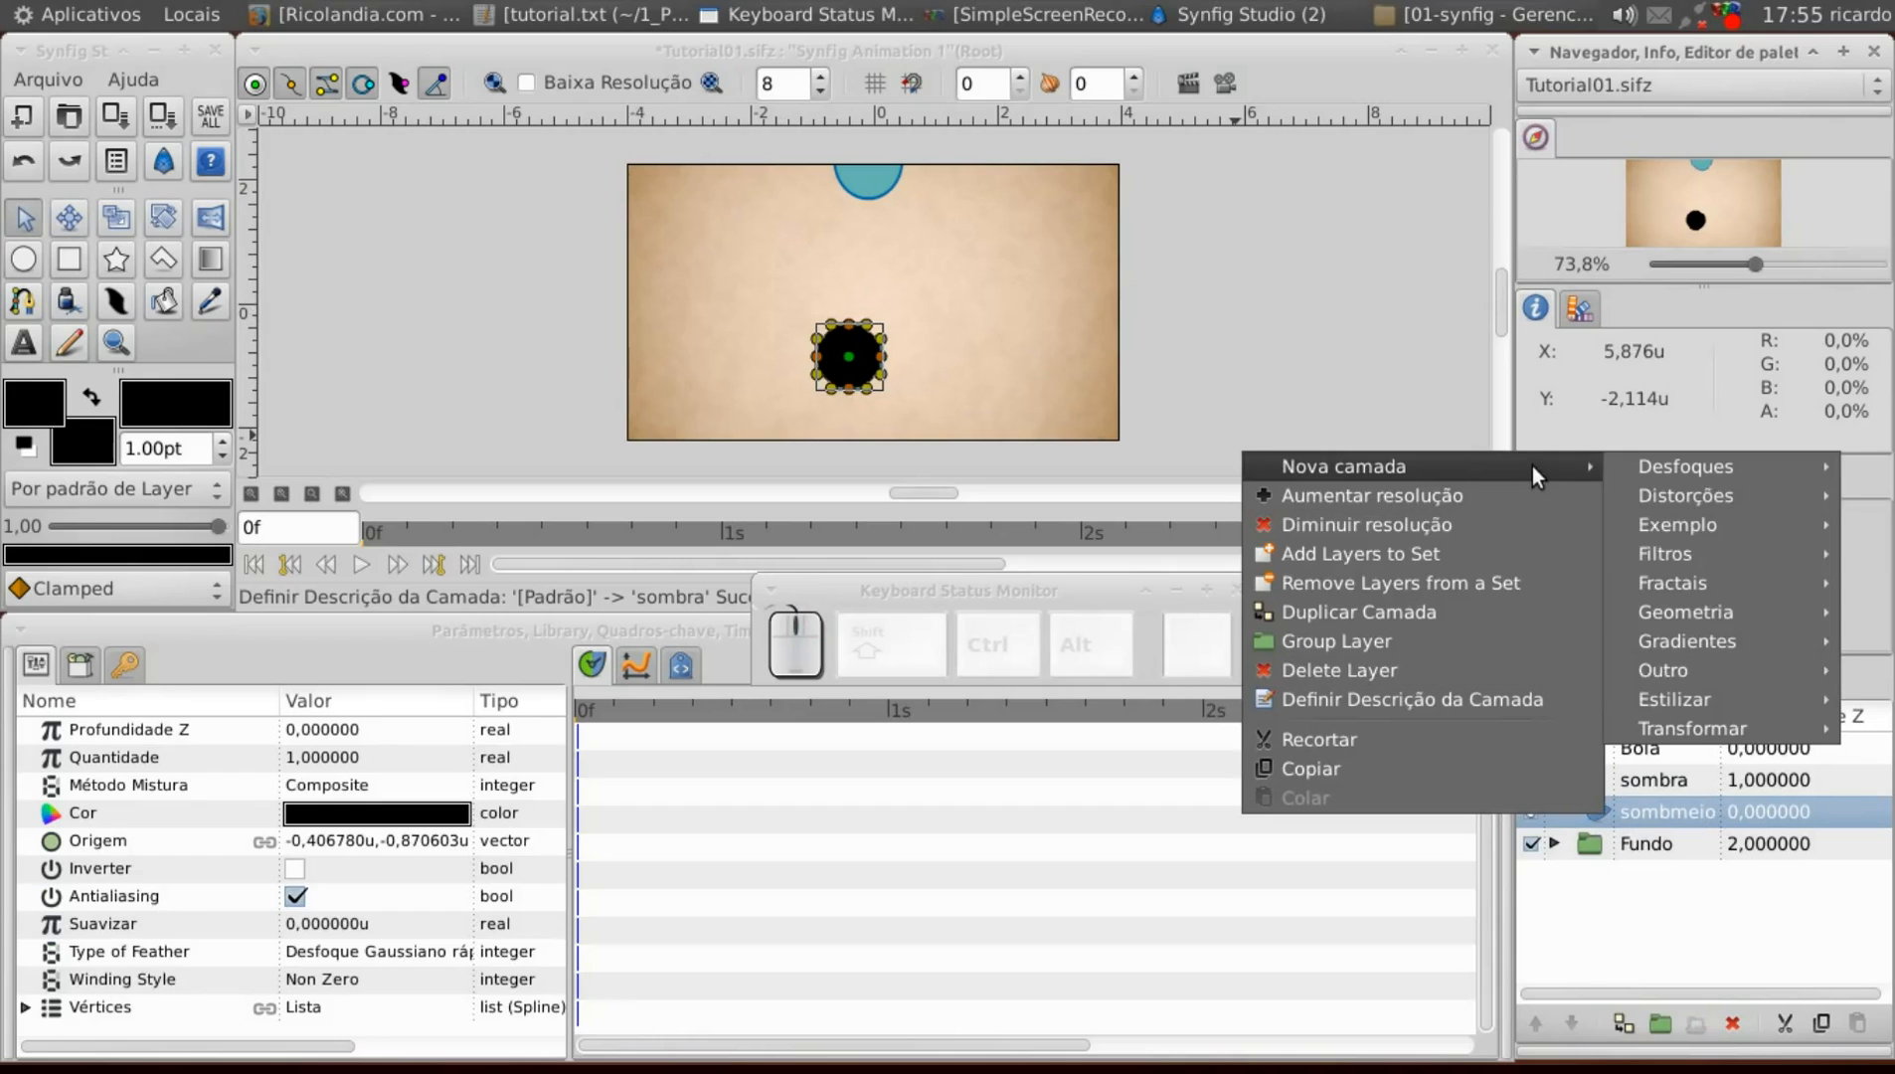
mouse_move(1764, 496)
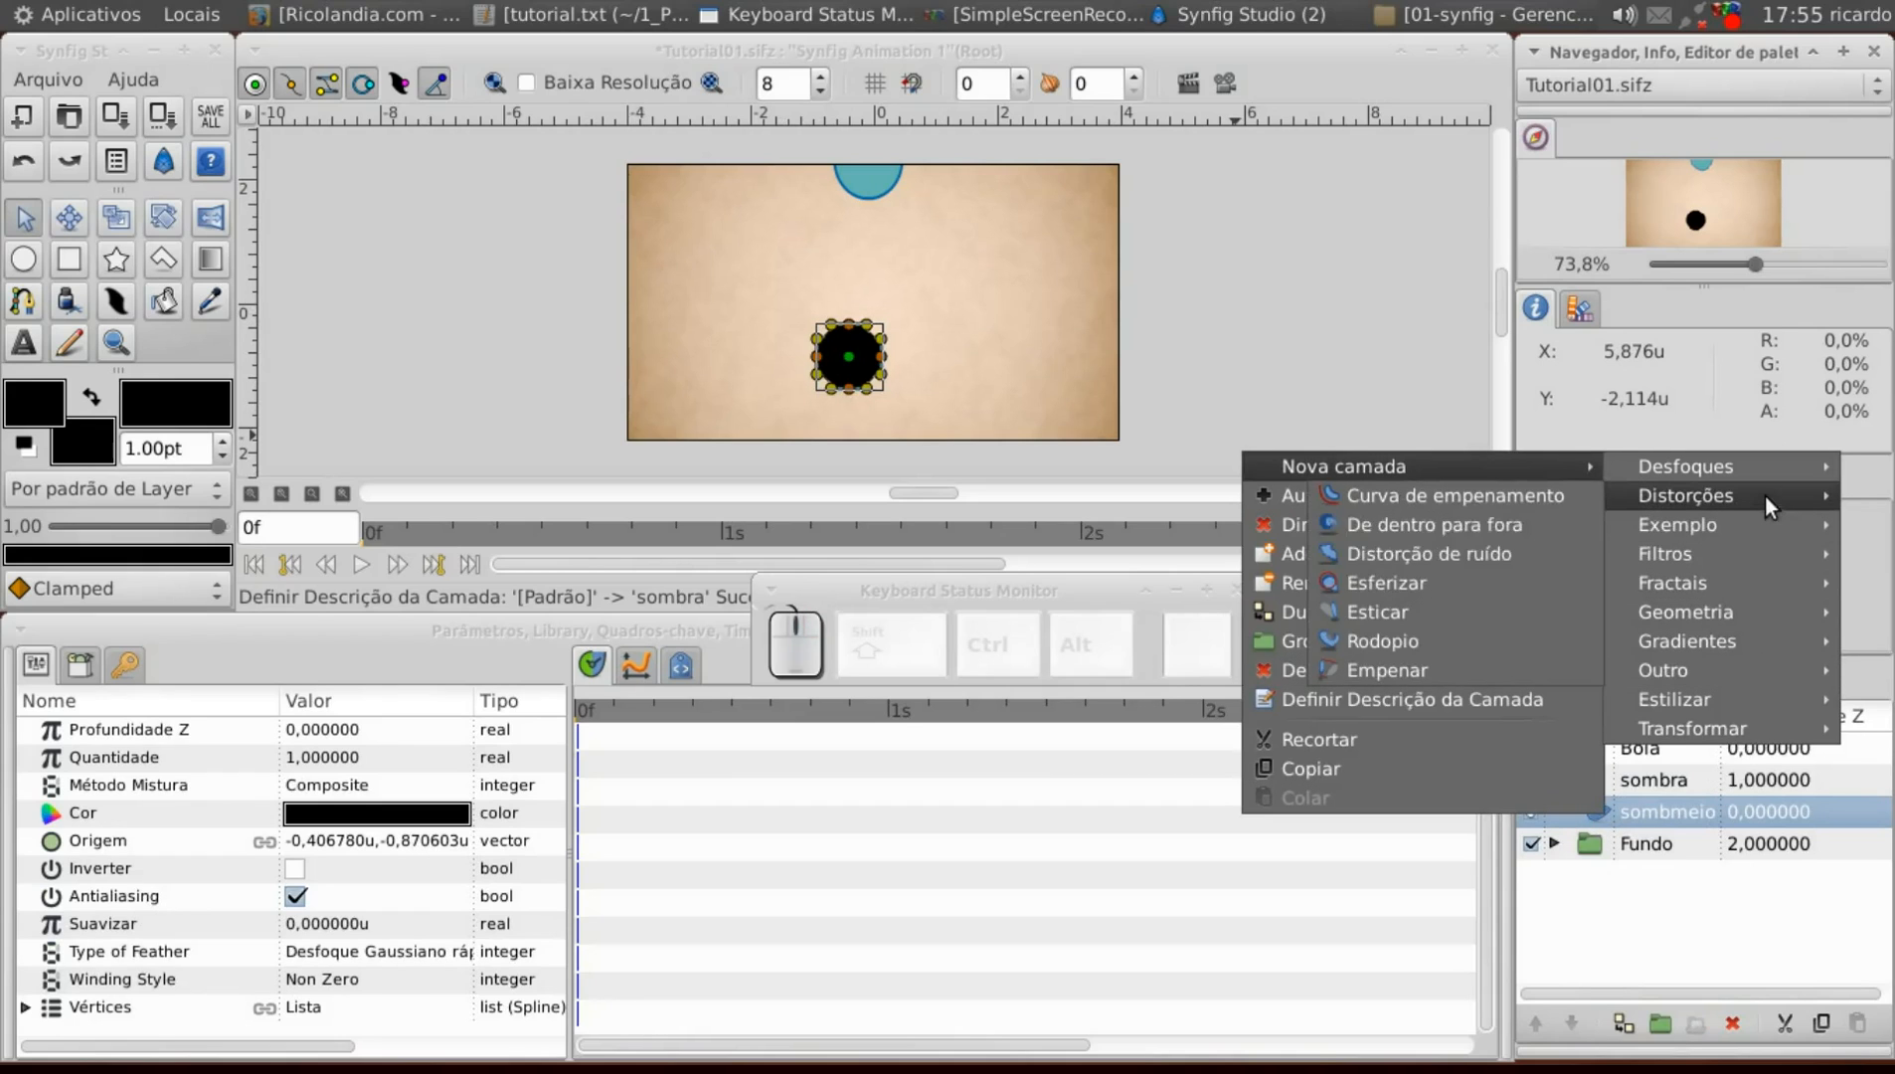
left_click(1399, 581)
left_click_drag(875, 303, 848, 384)
left_click_drag(911, 320, 915, 357)
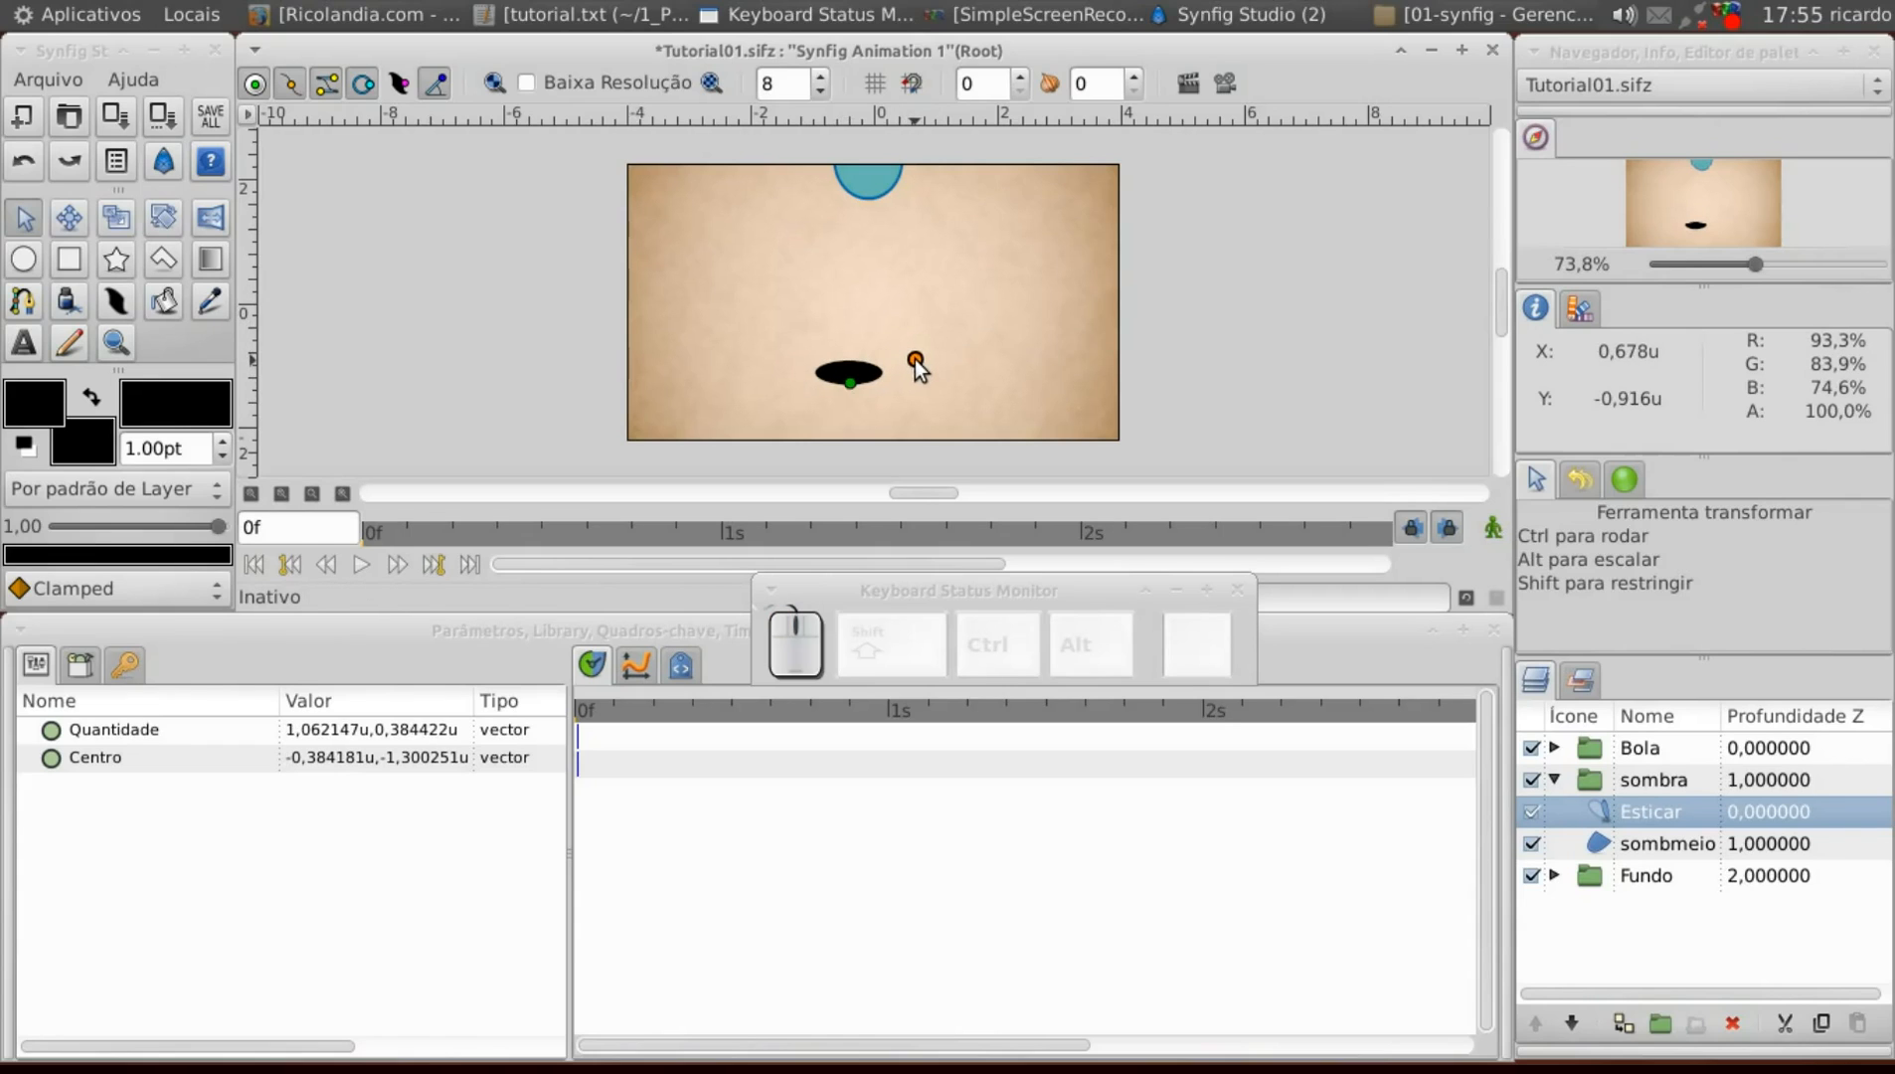
At frame 9, align the sombmeio and Esticar handles with the sombra group's origin, and move the group to about (-0,045; -0,780) beneath the ball.
left_click(1595, 780)
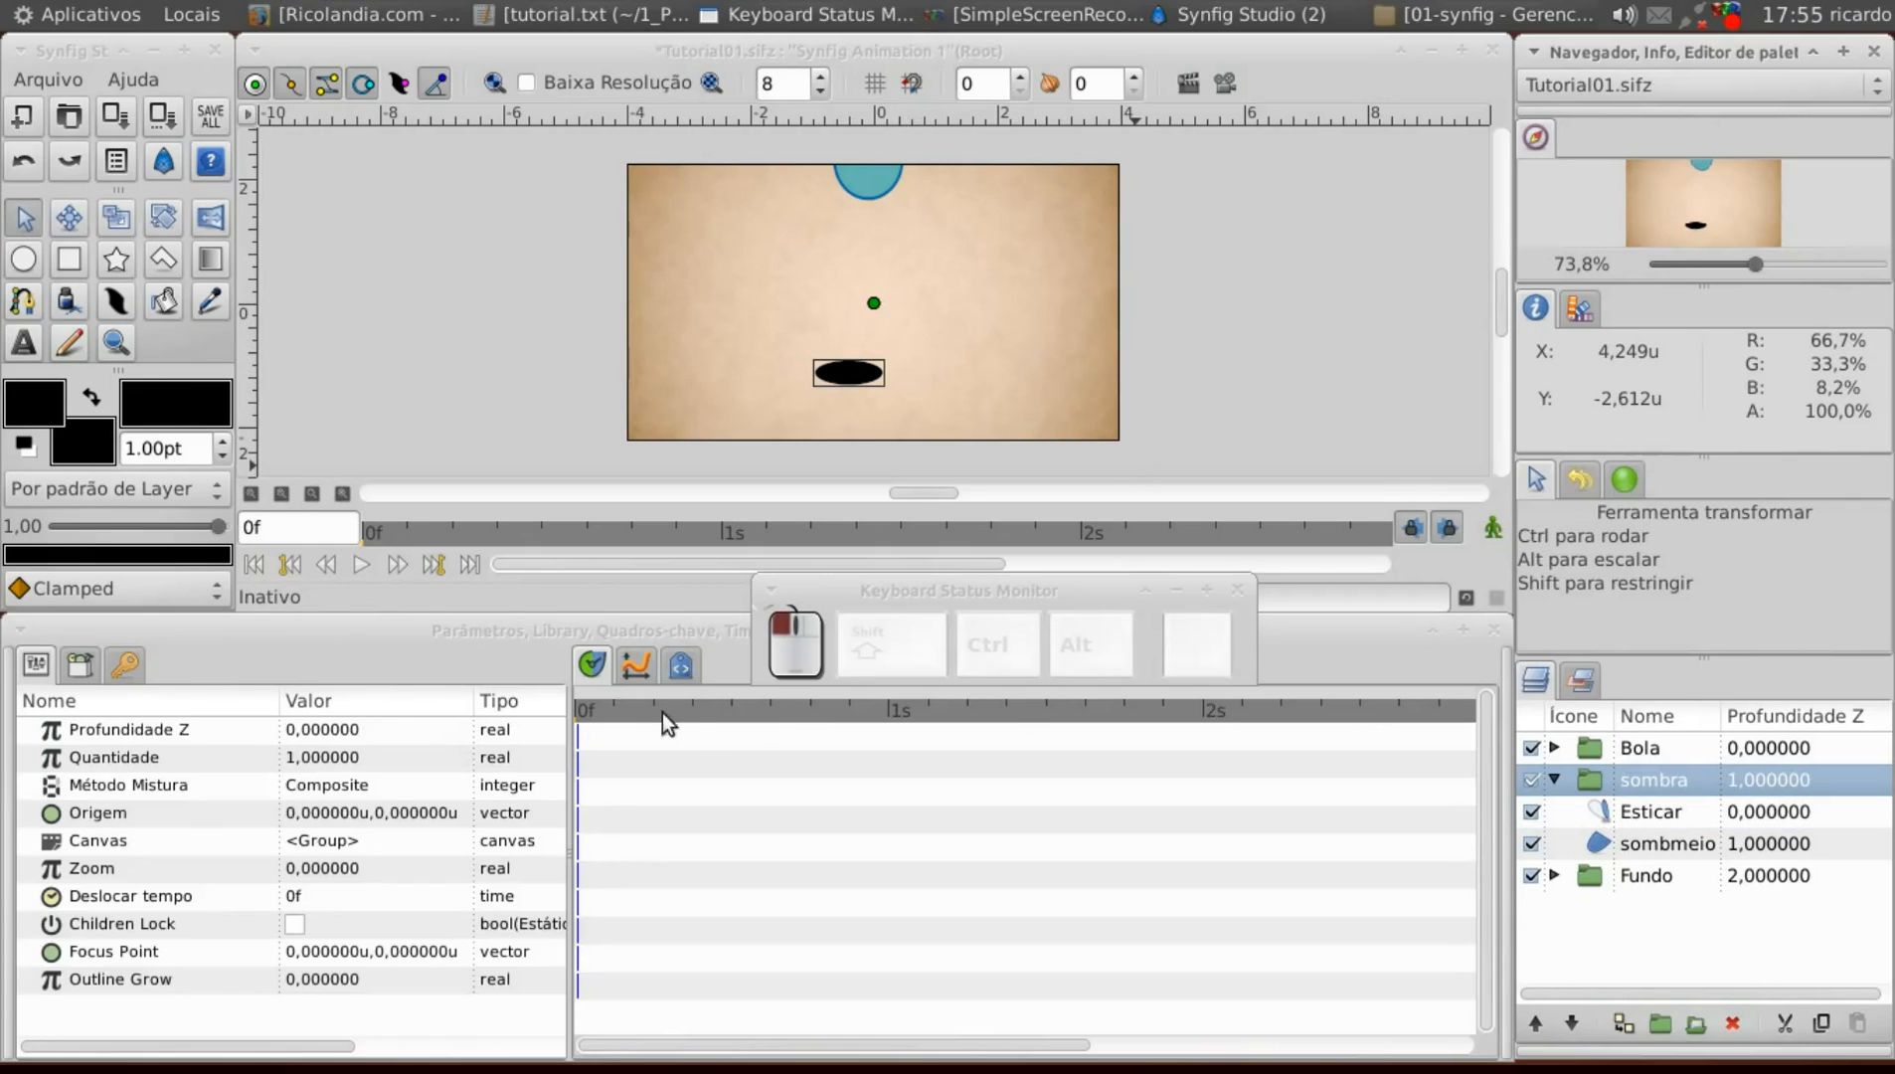
left_click_drag(596, 708, 693, 708)
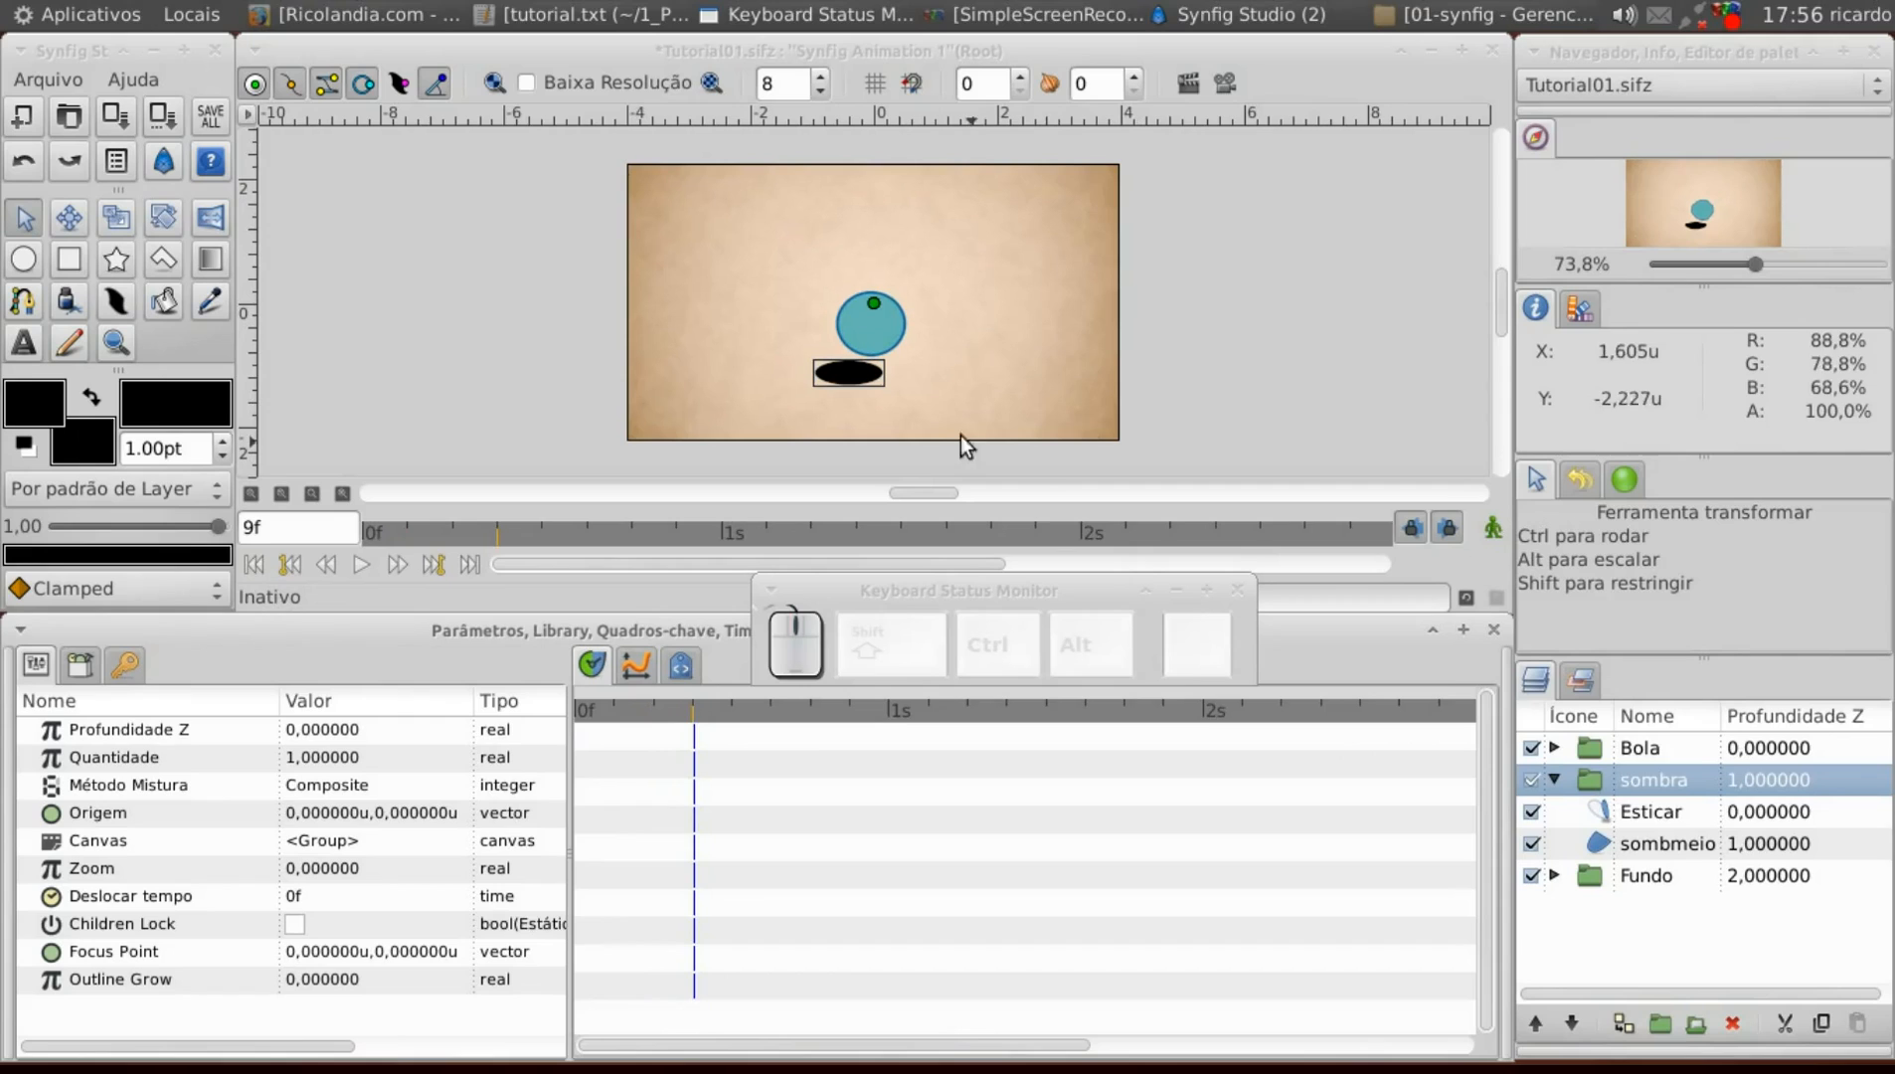
left_click(1597, 814, "shift")
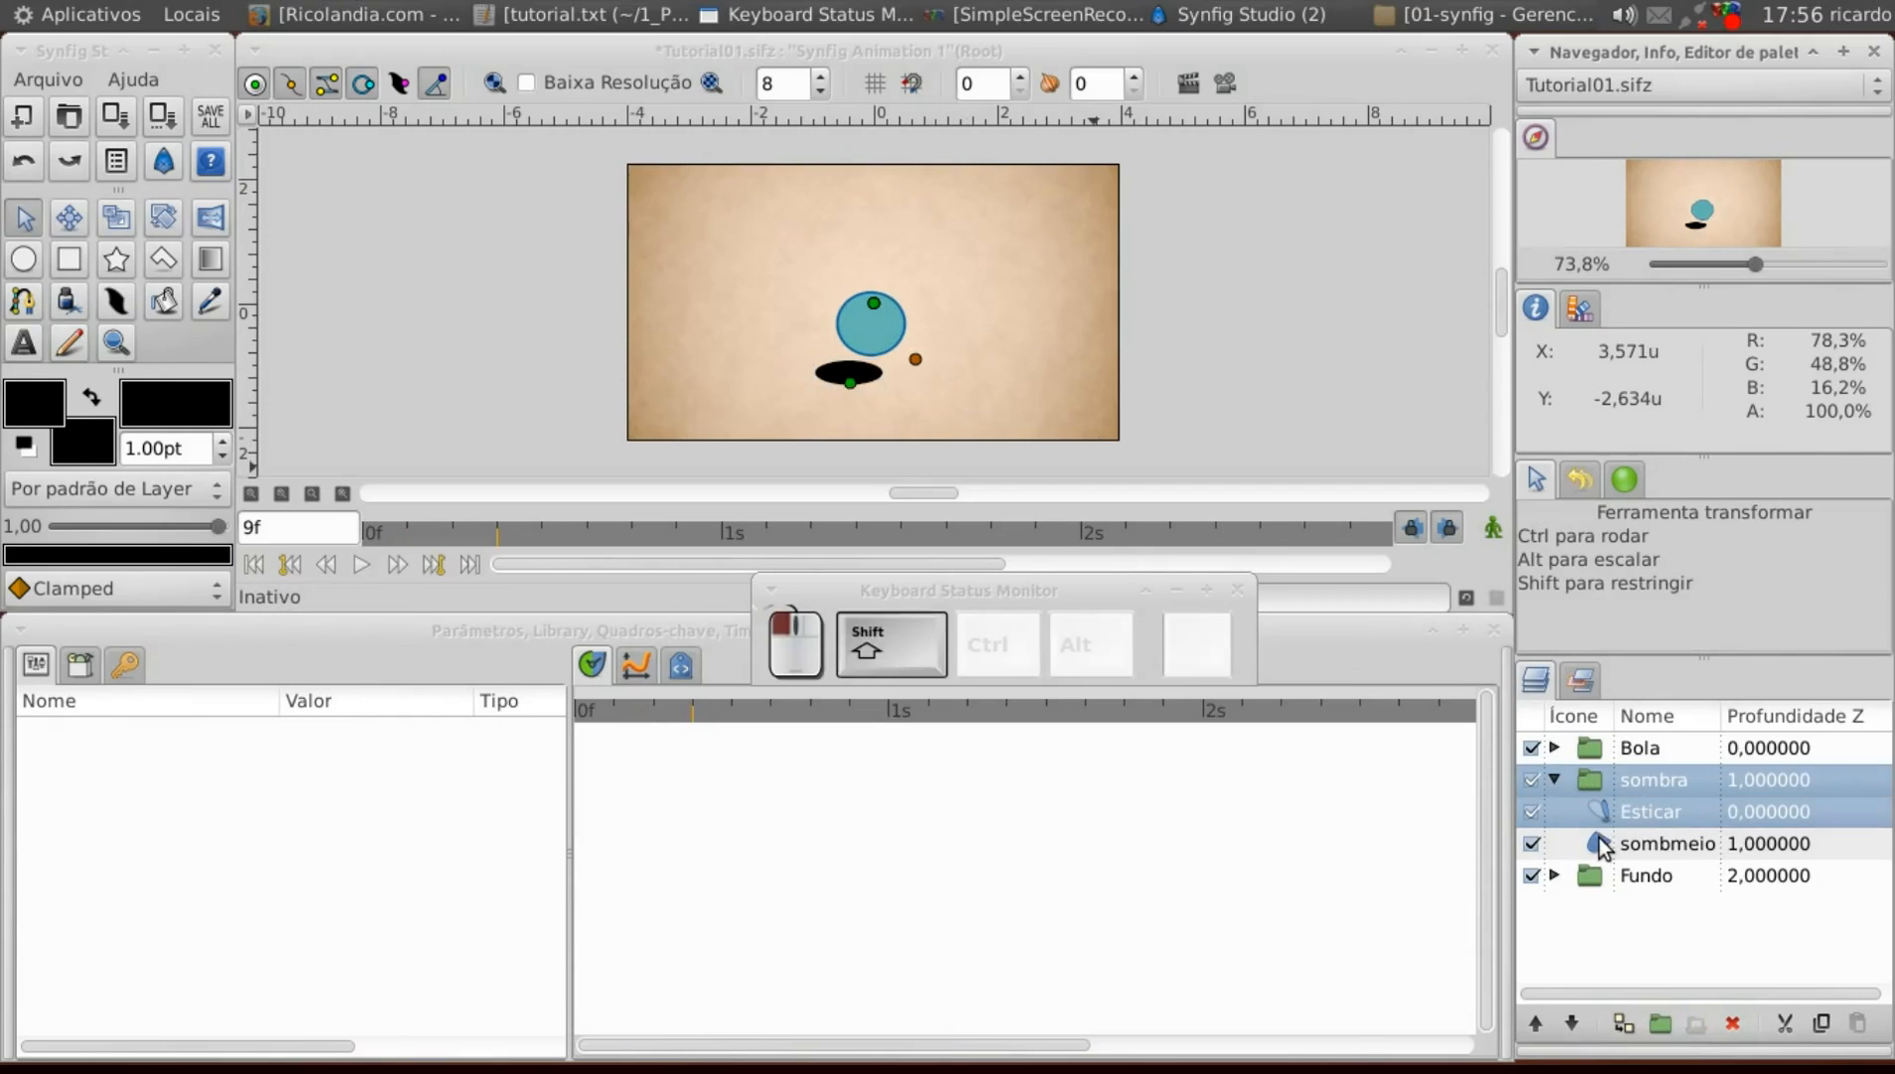
left_click(1599, 840, "shift")
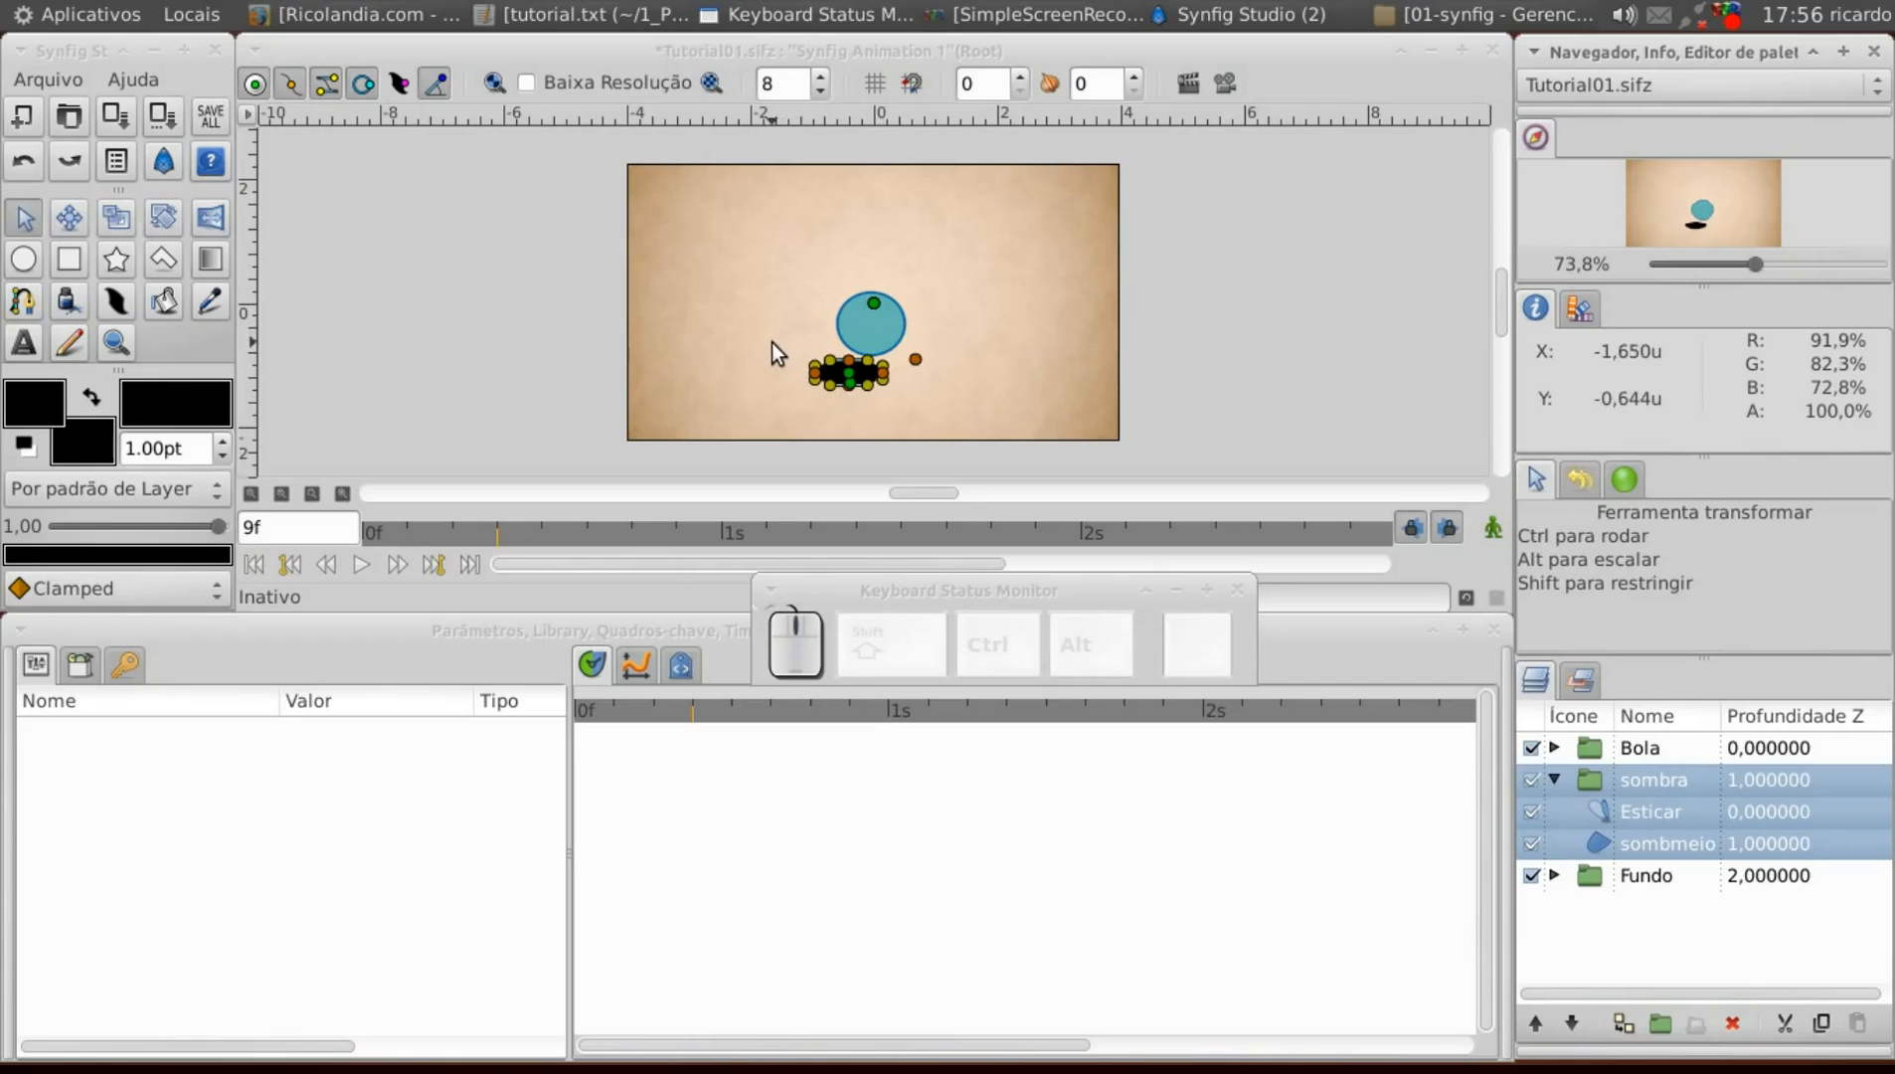
left_click_drag(771, 342, 880, 335)
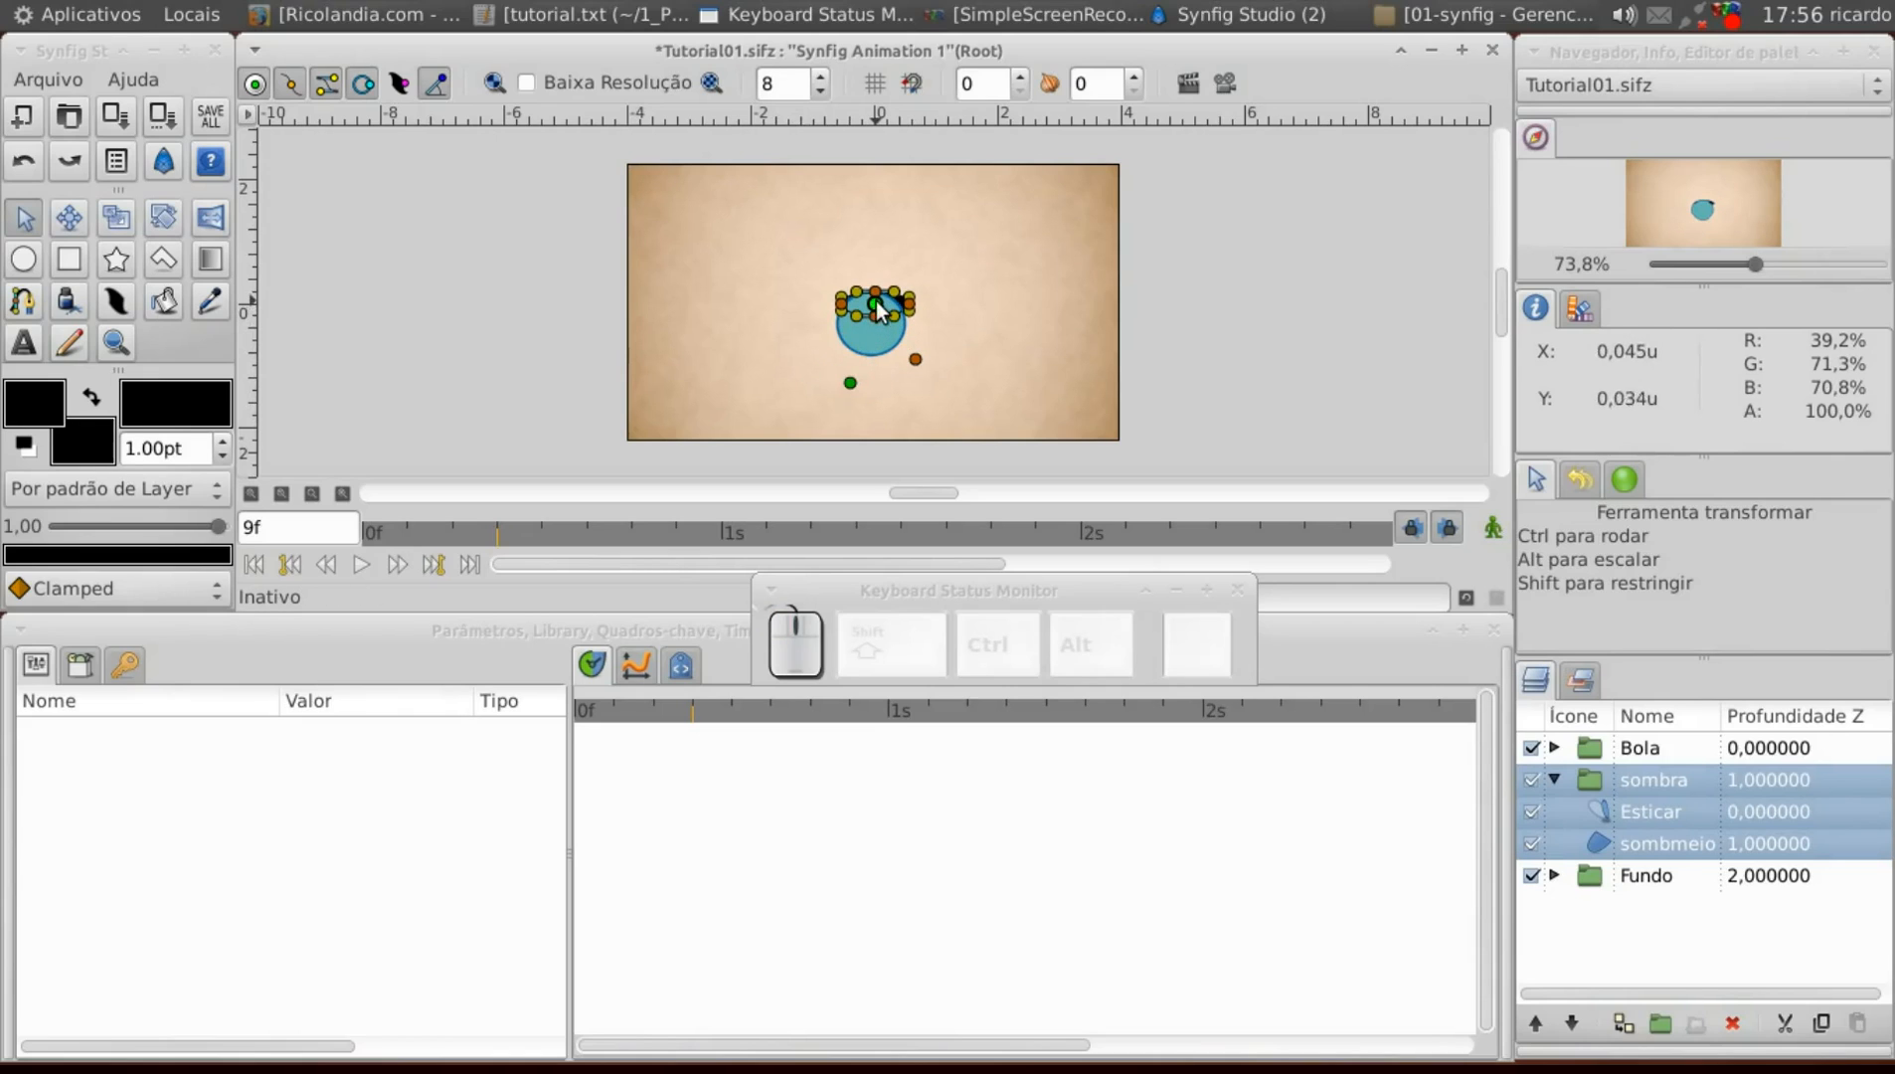
left_click(853, 381)
left_click_drag(853, 381, 875, 312)
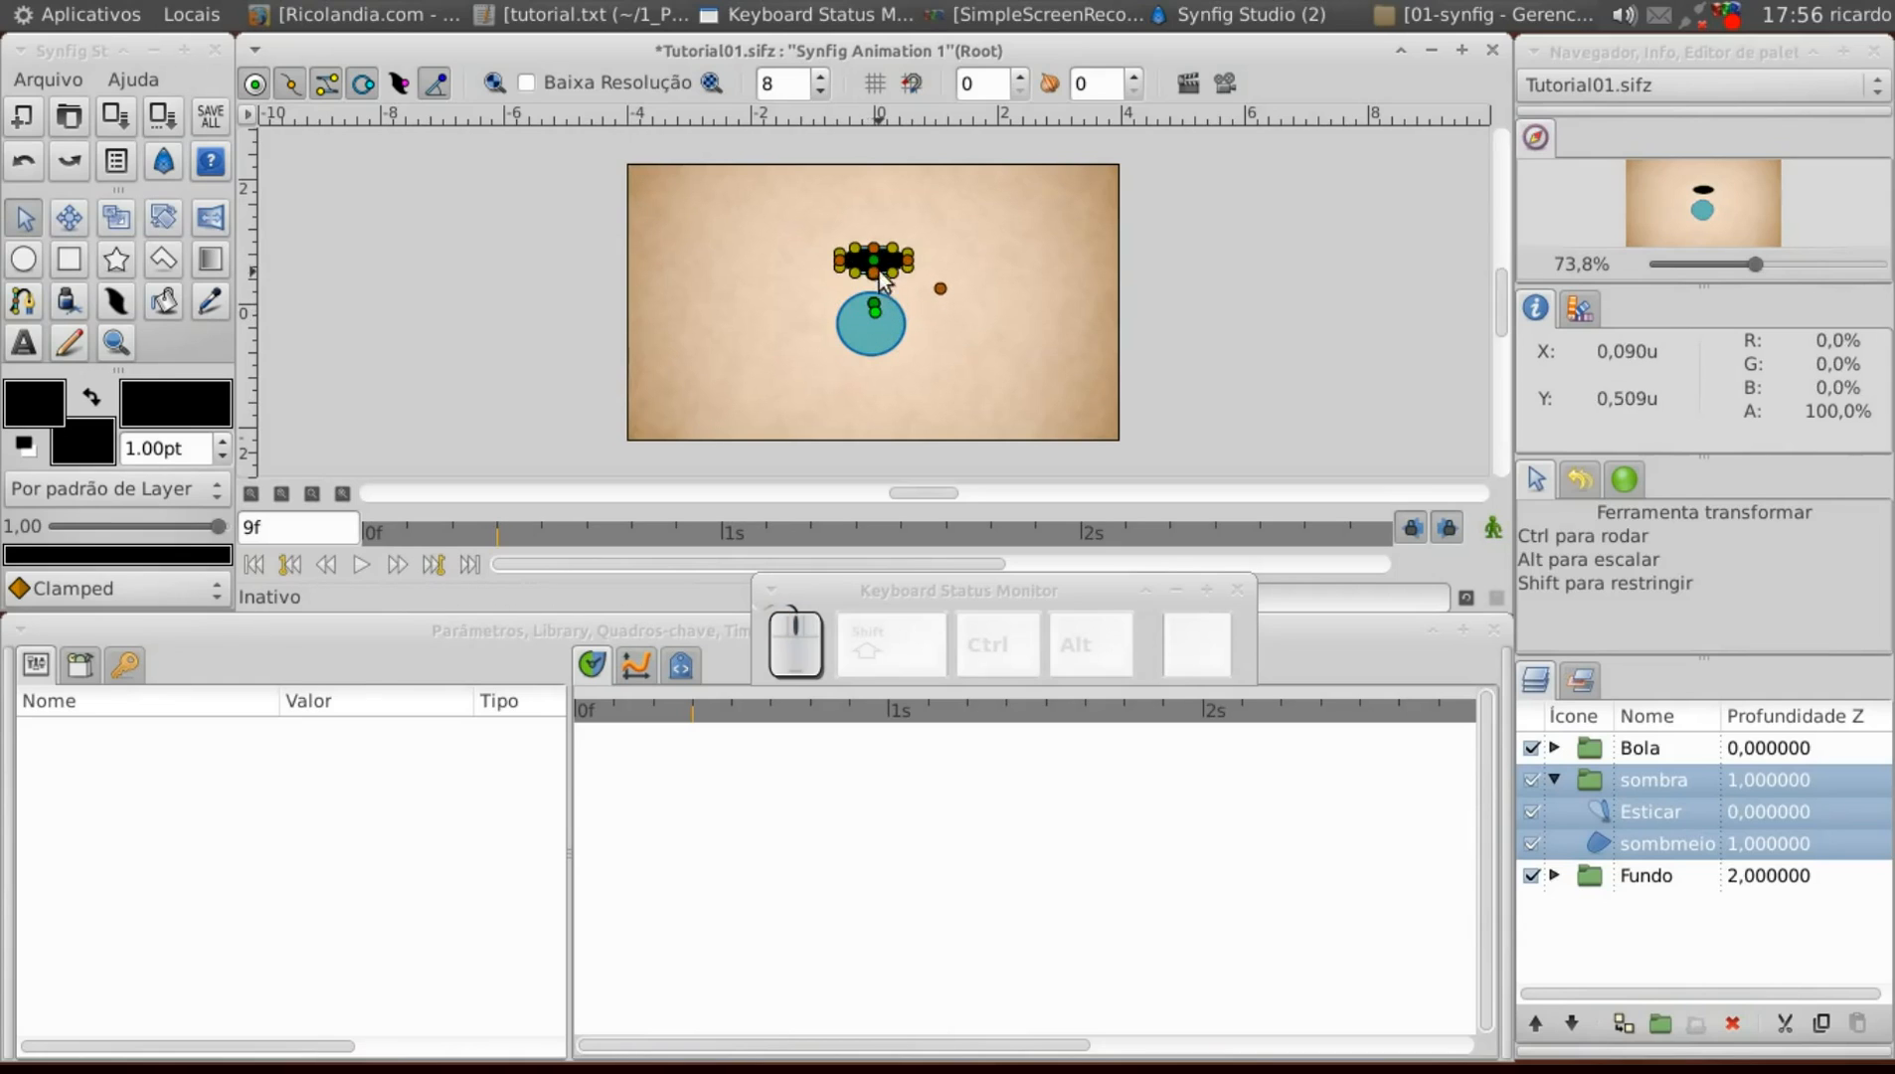
left_click_drag(811, 220, 875, 308)
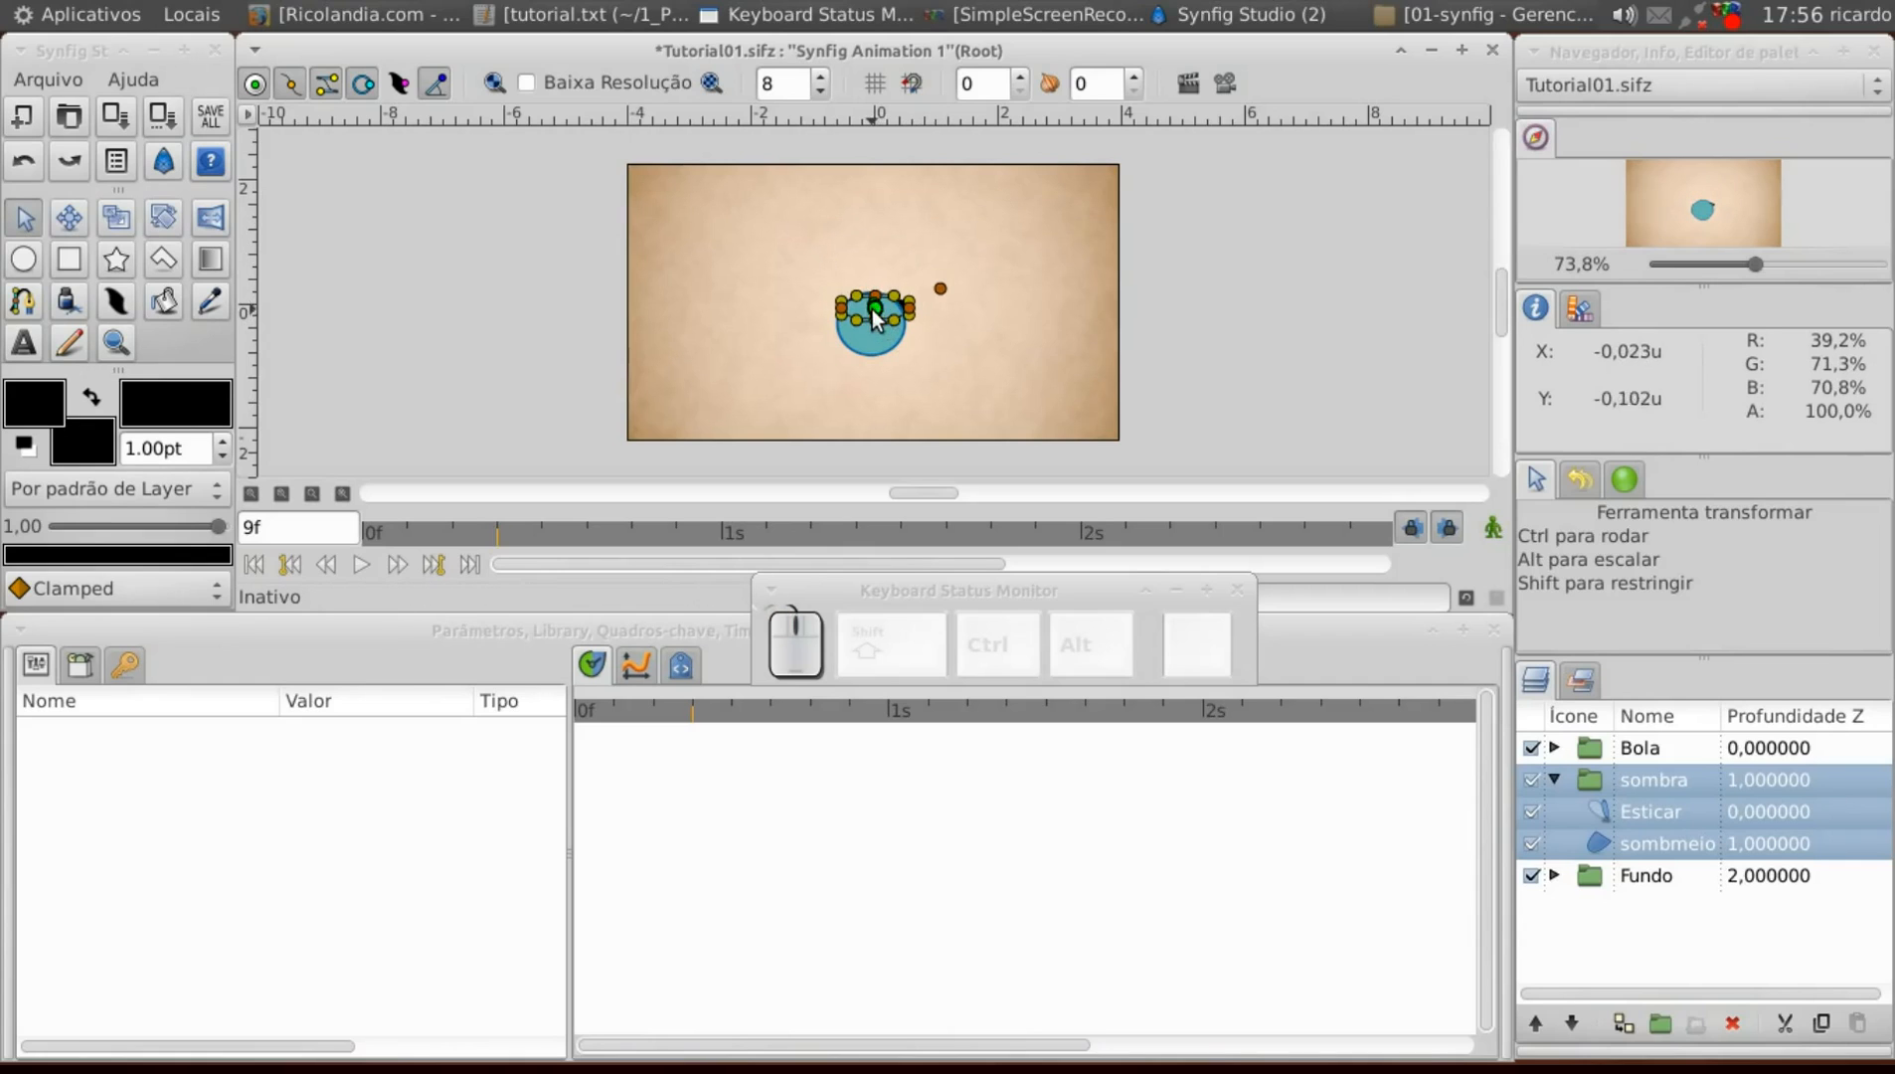
left_click(1593, 786)
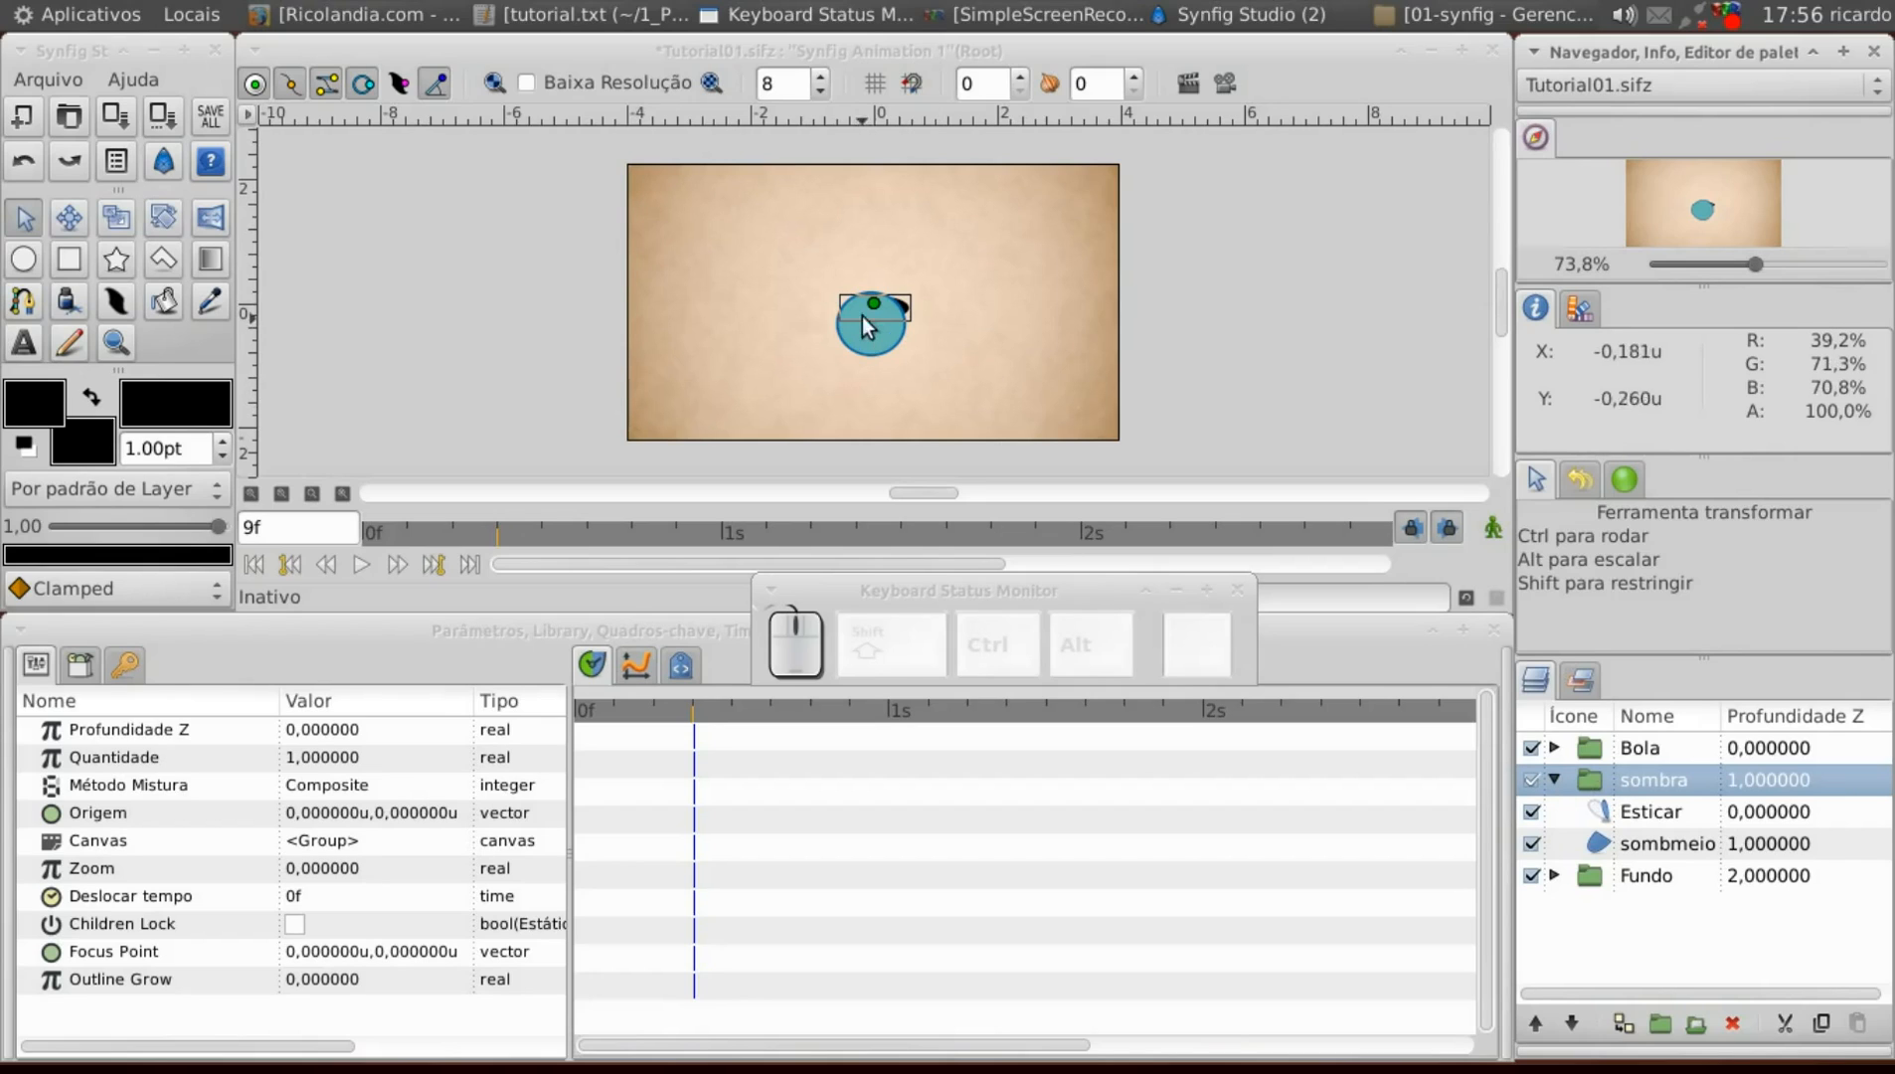
left_click_drag(873, 303, 871, 350)
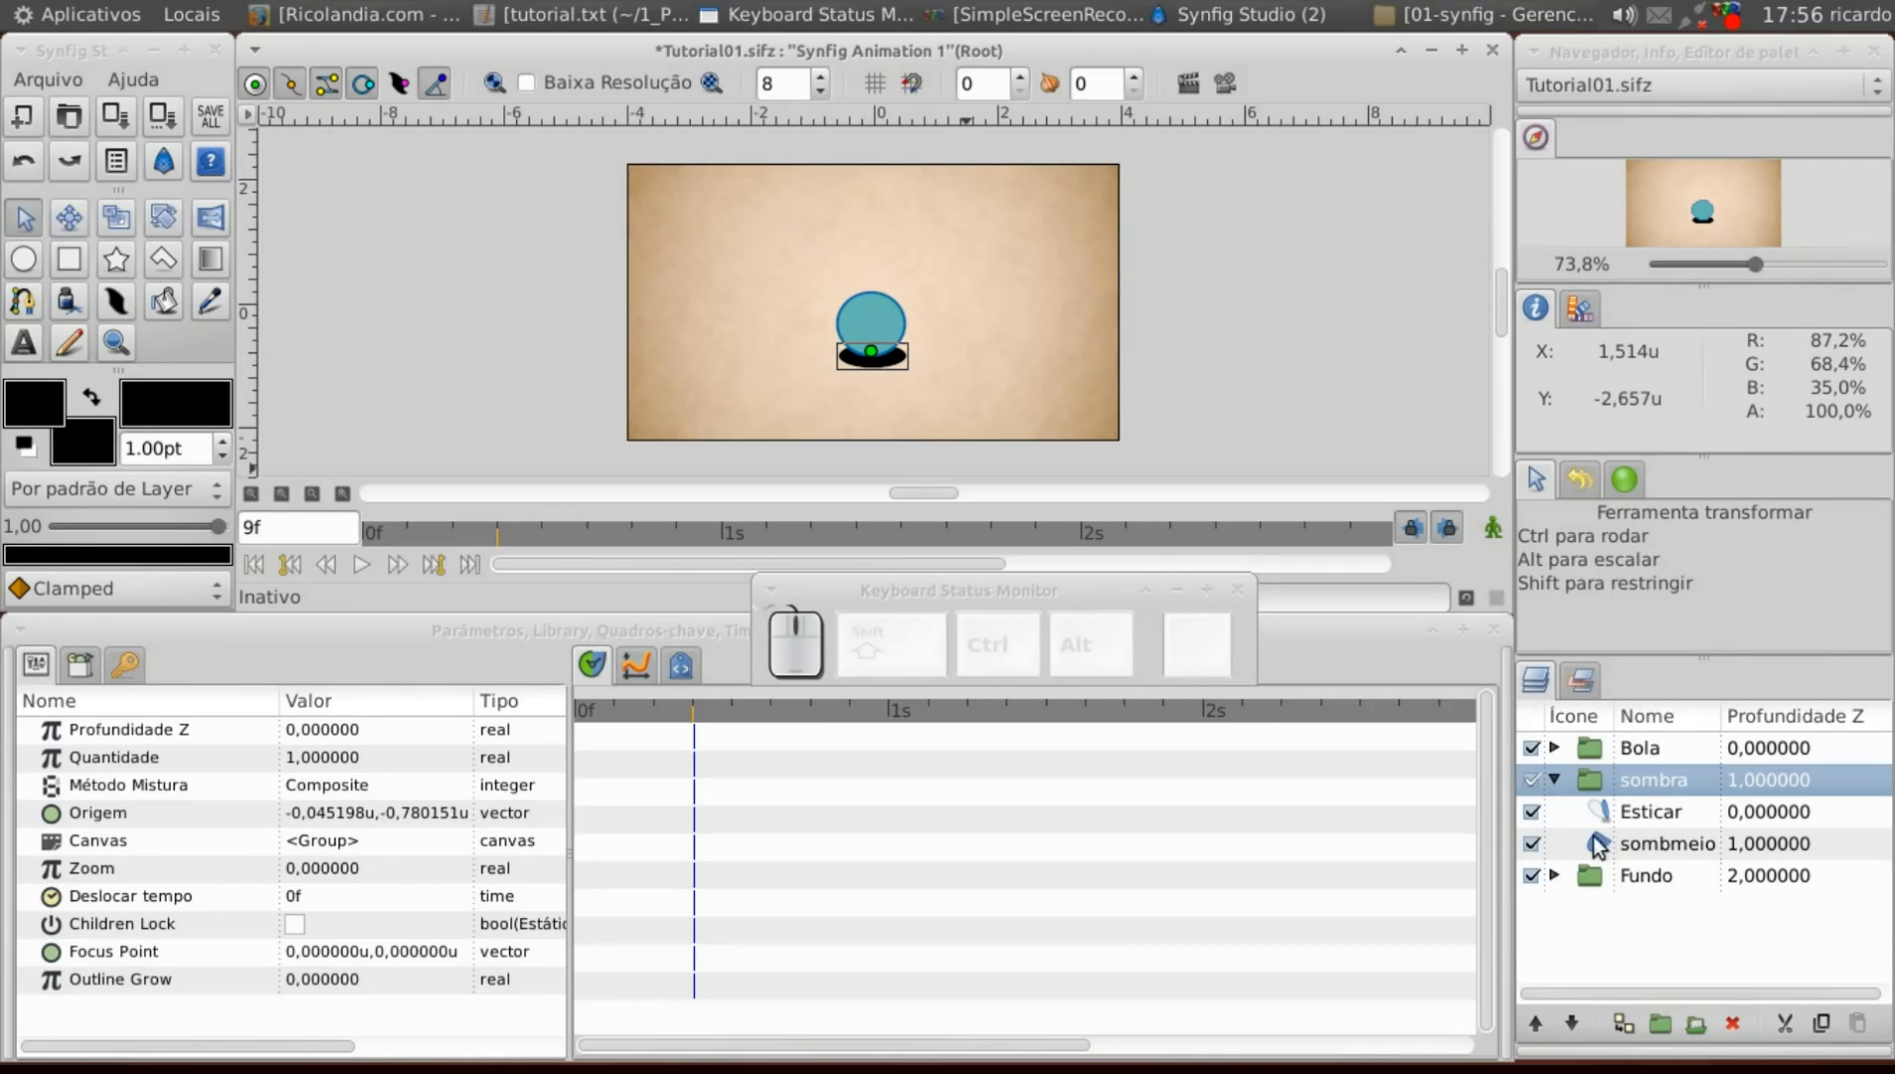
Soften the sombmeio layer's edge by trying a Suavizar value of 1 and settling on 0,3.
left_click(1590, 841)
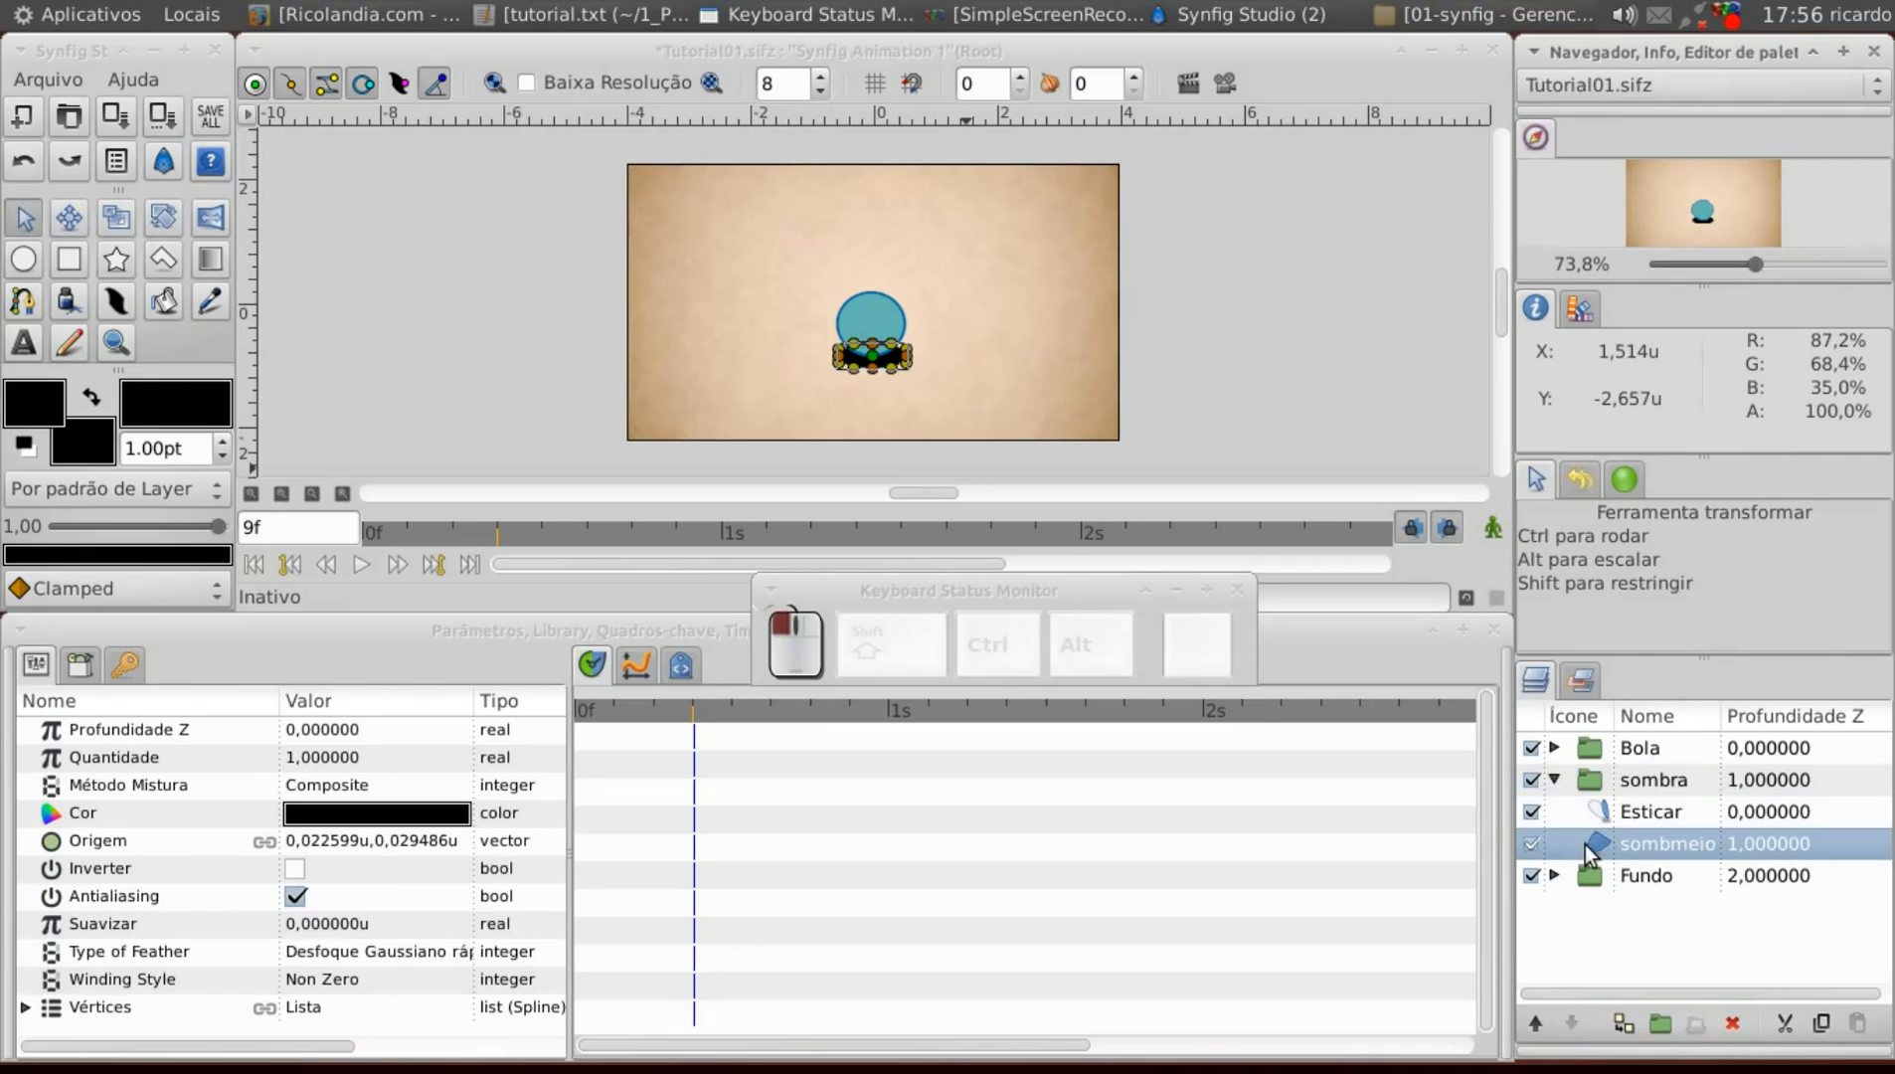
left_click(328, 926)
left_click(328, 923)
type("1")
key("Return")
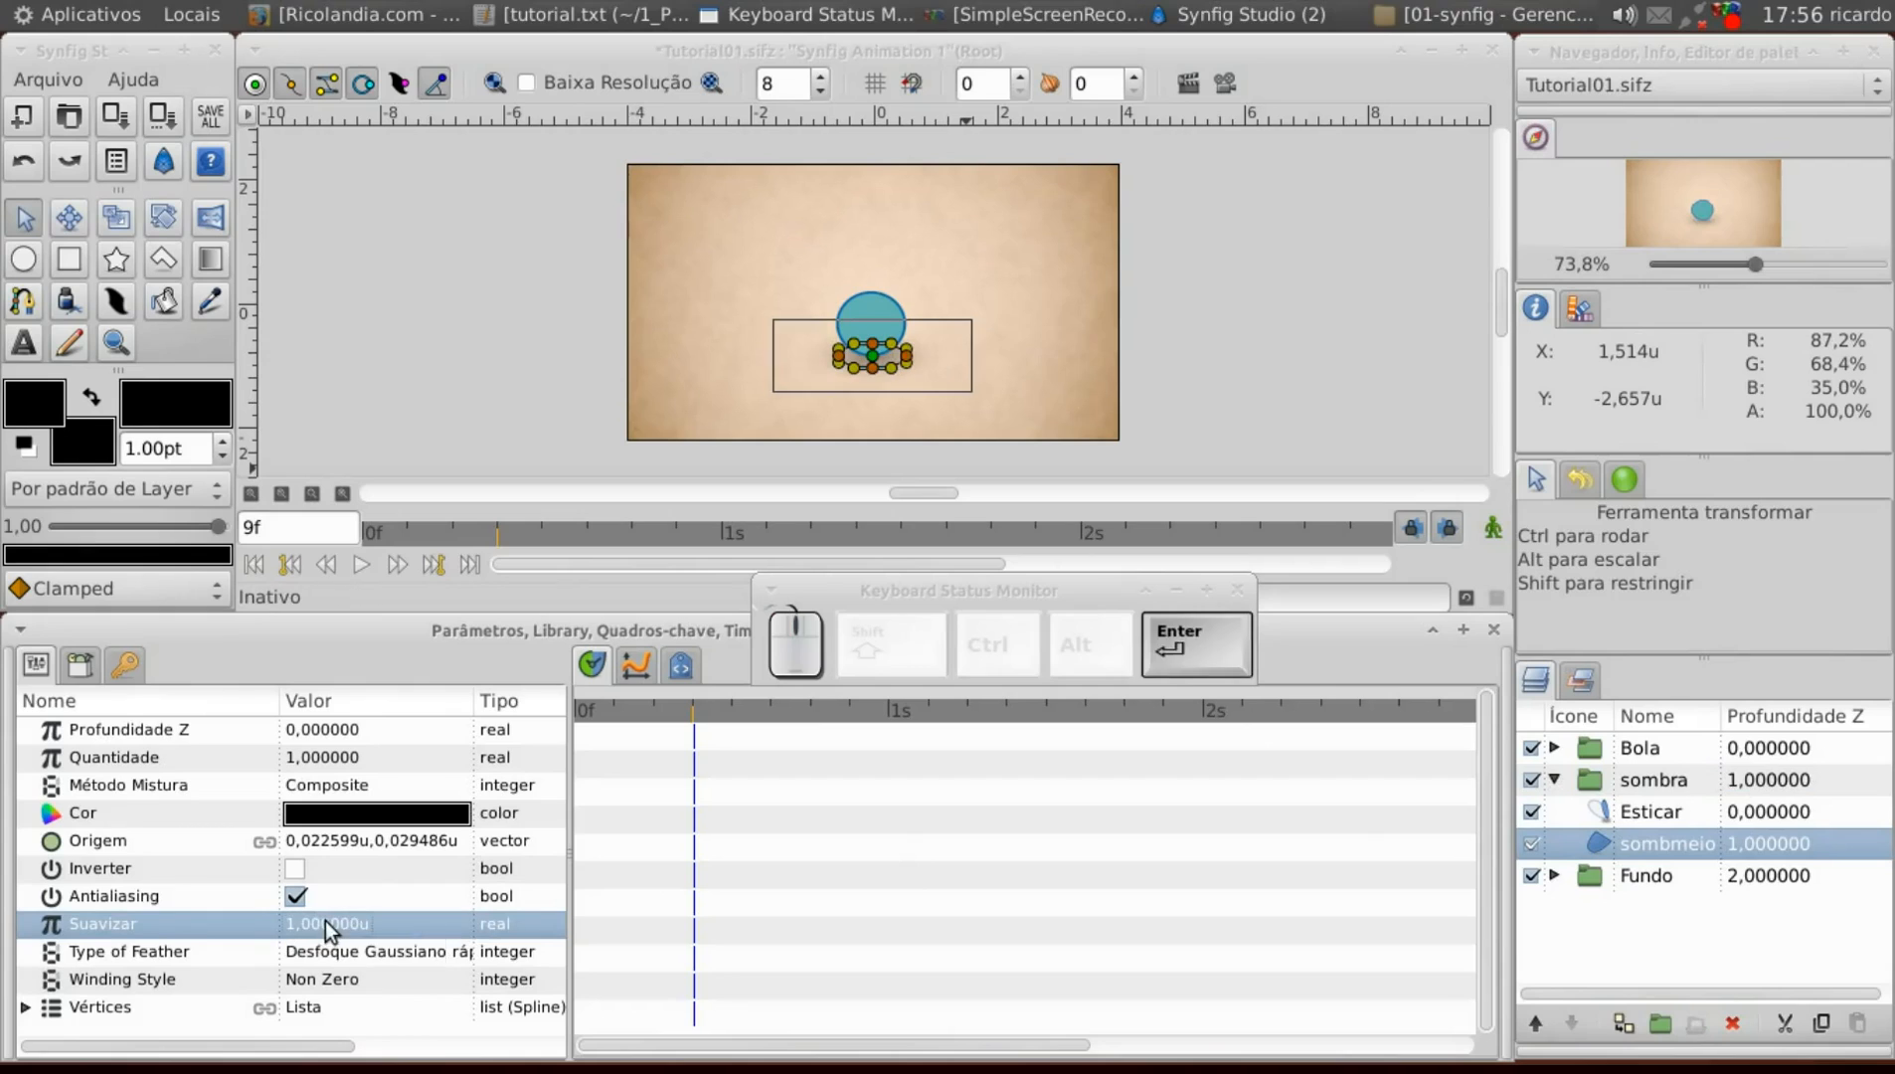
left_click(320, 922)
type("0")
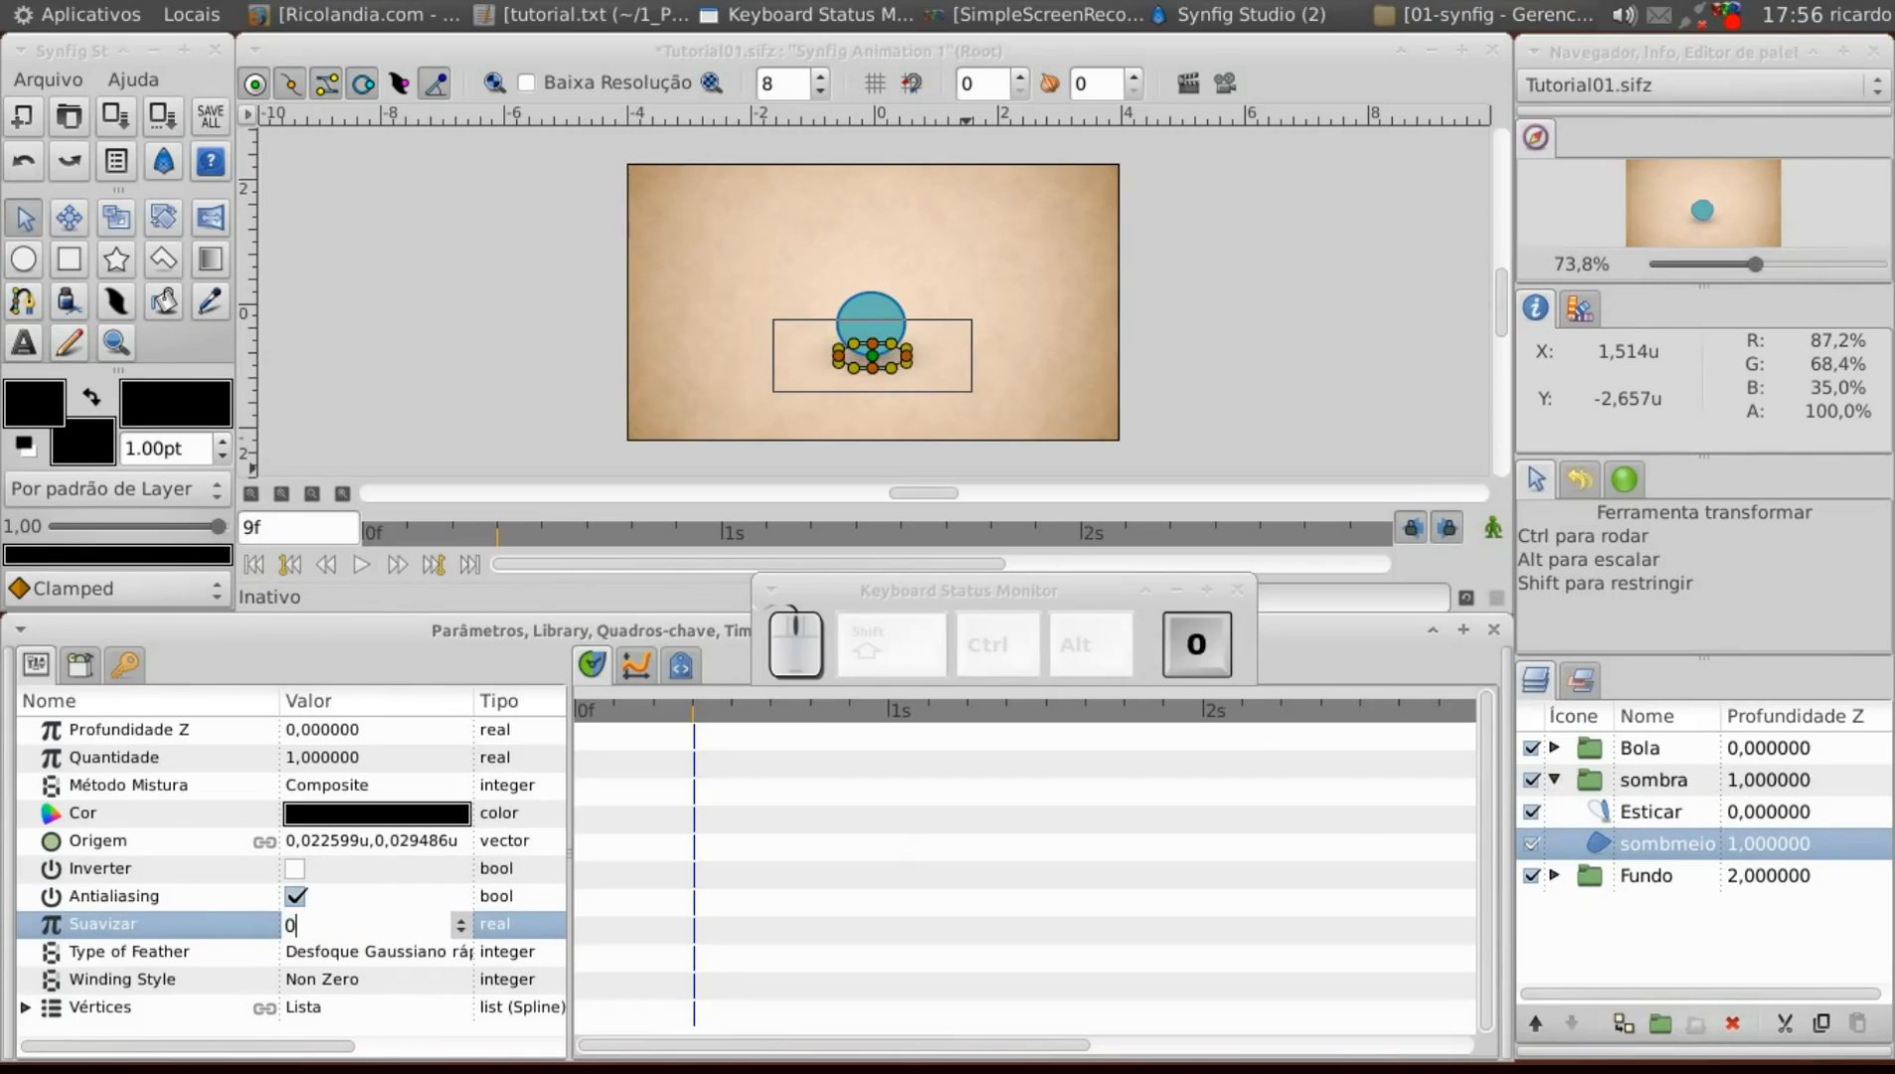
type(",3")
key("Return")
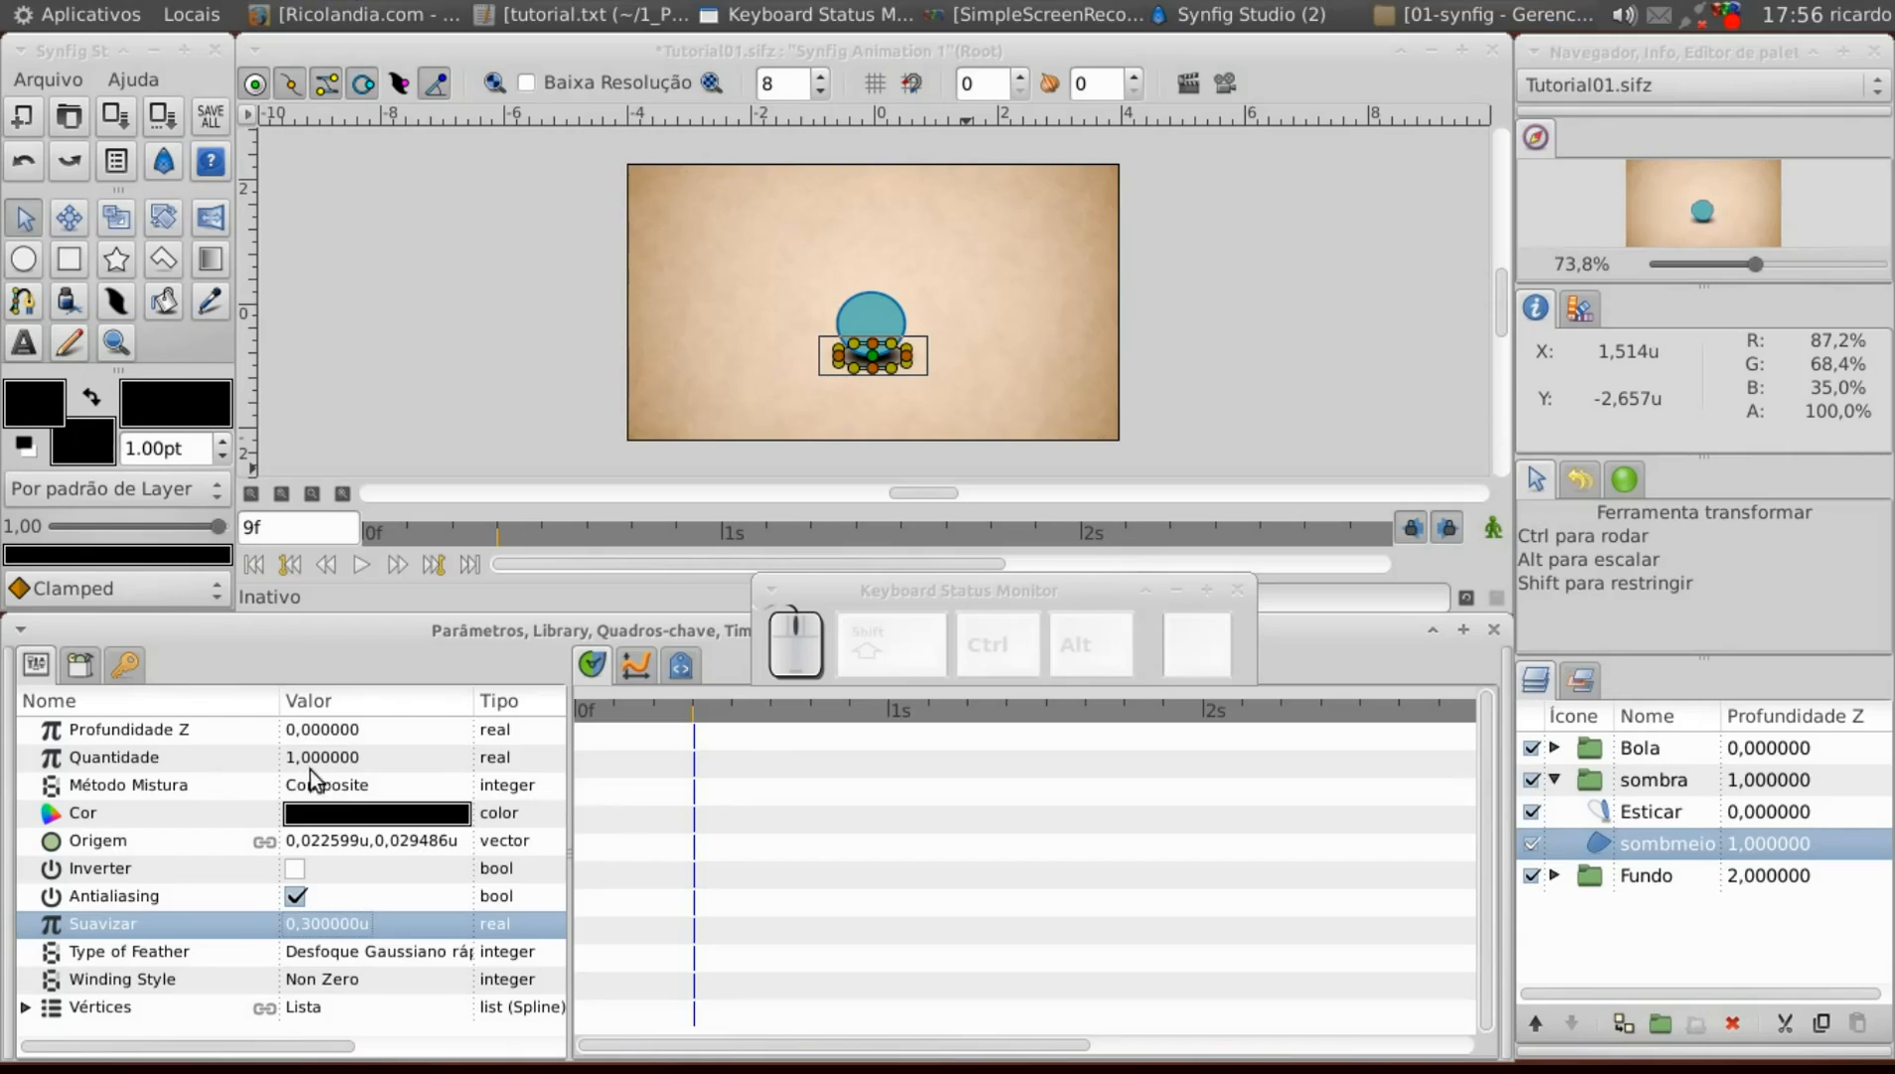
Try a Quantidade of 0,5 on the sombmeio layer, settle on 0,8, and collapse the sombra group with it selected.
left_click(332, 757)
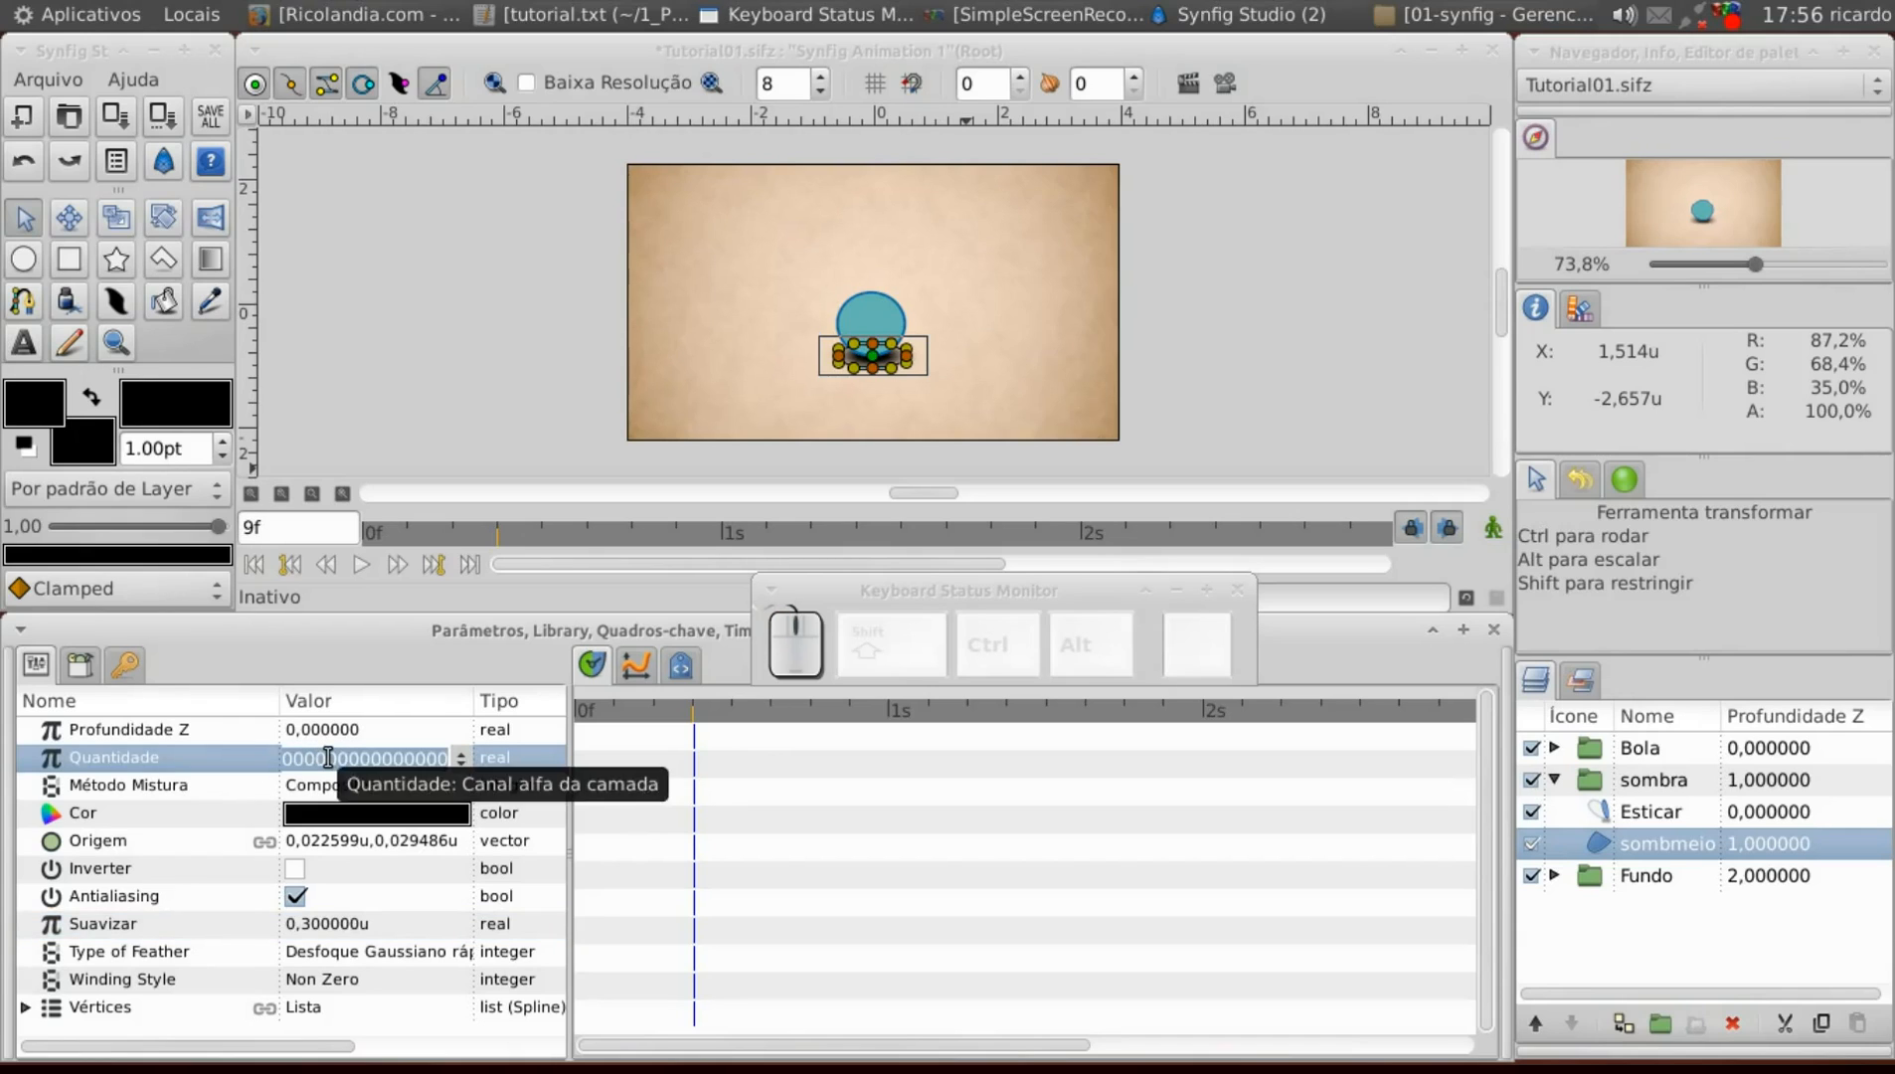
type("0,5")
key("Return")
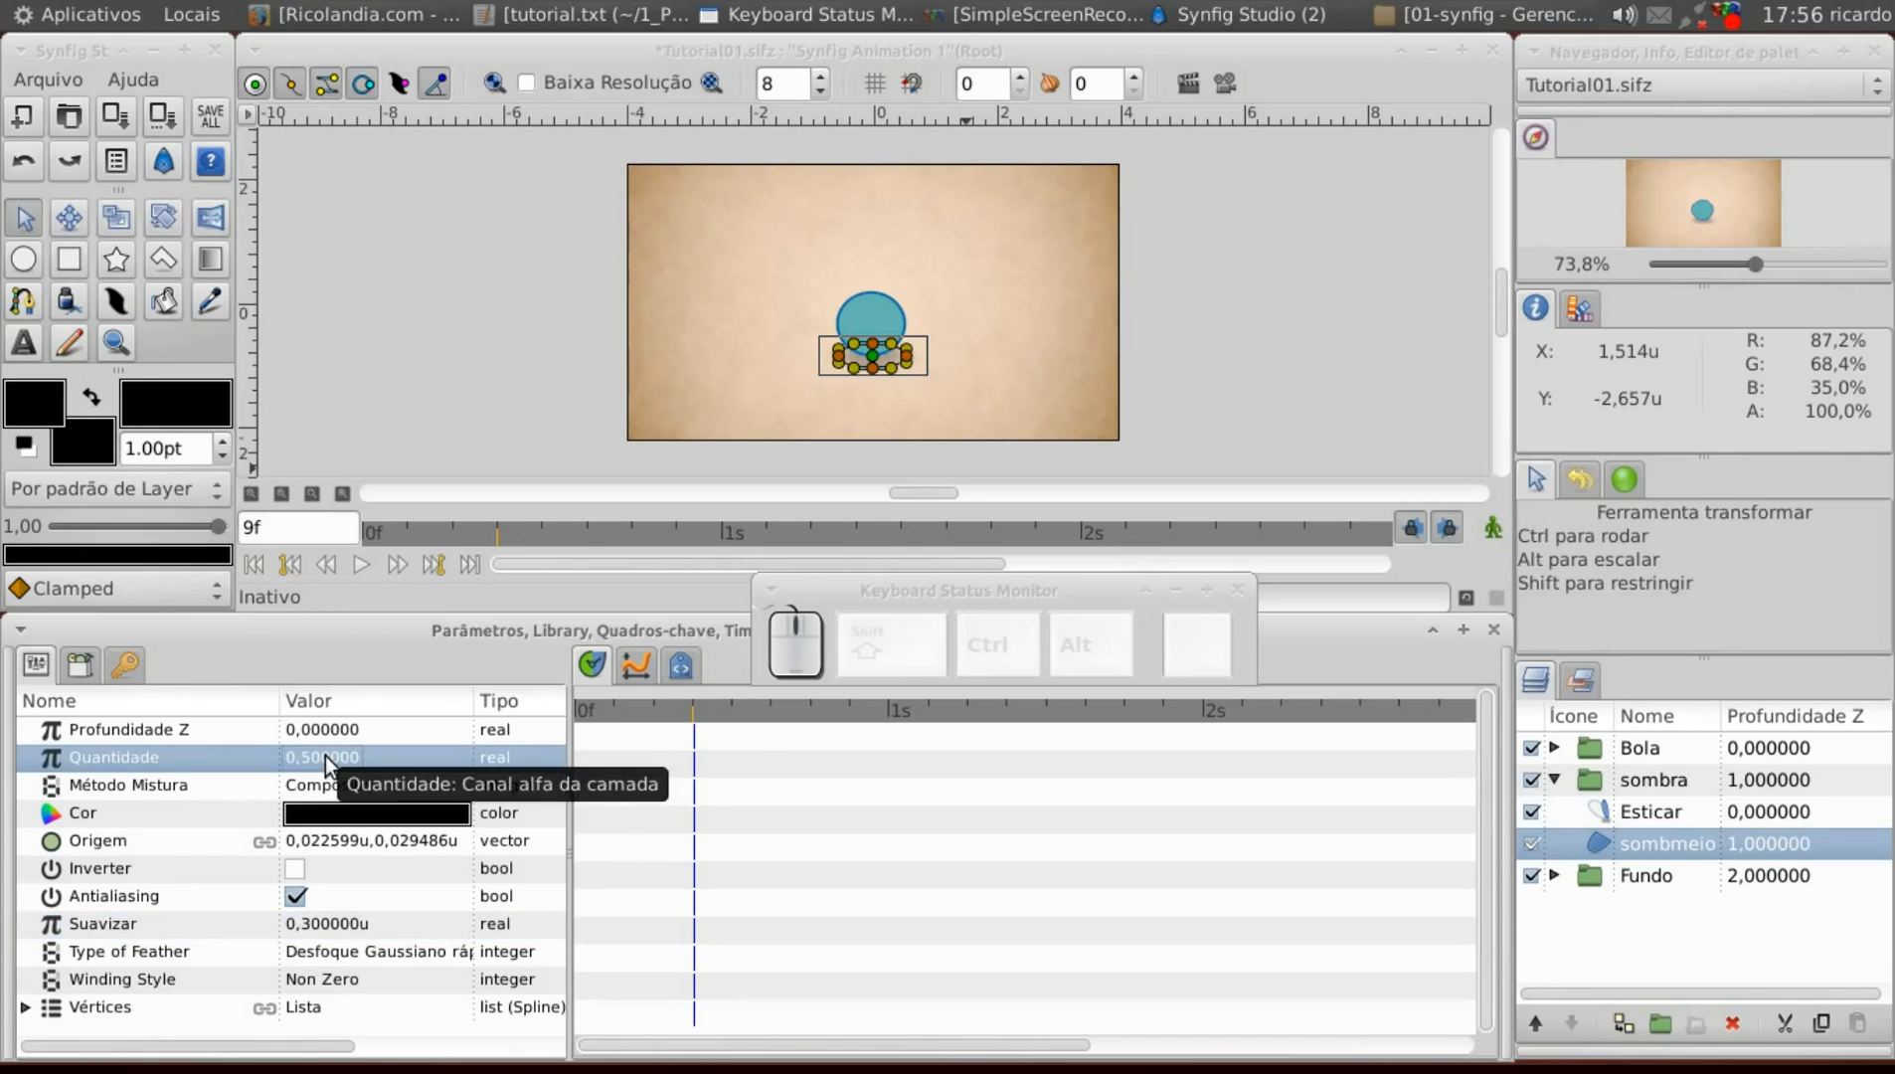
left_click(321, 760)
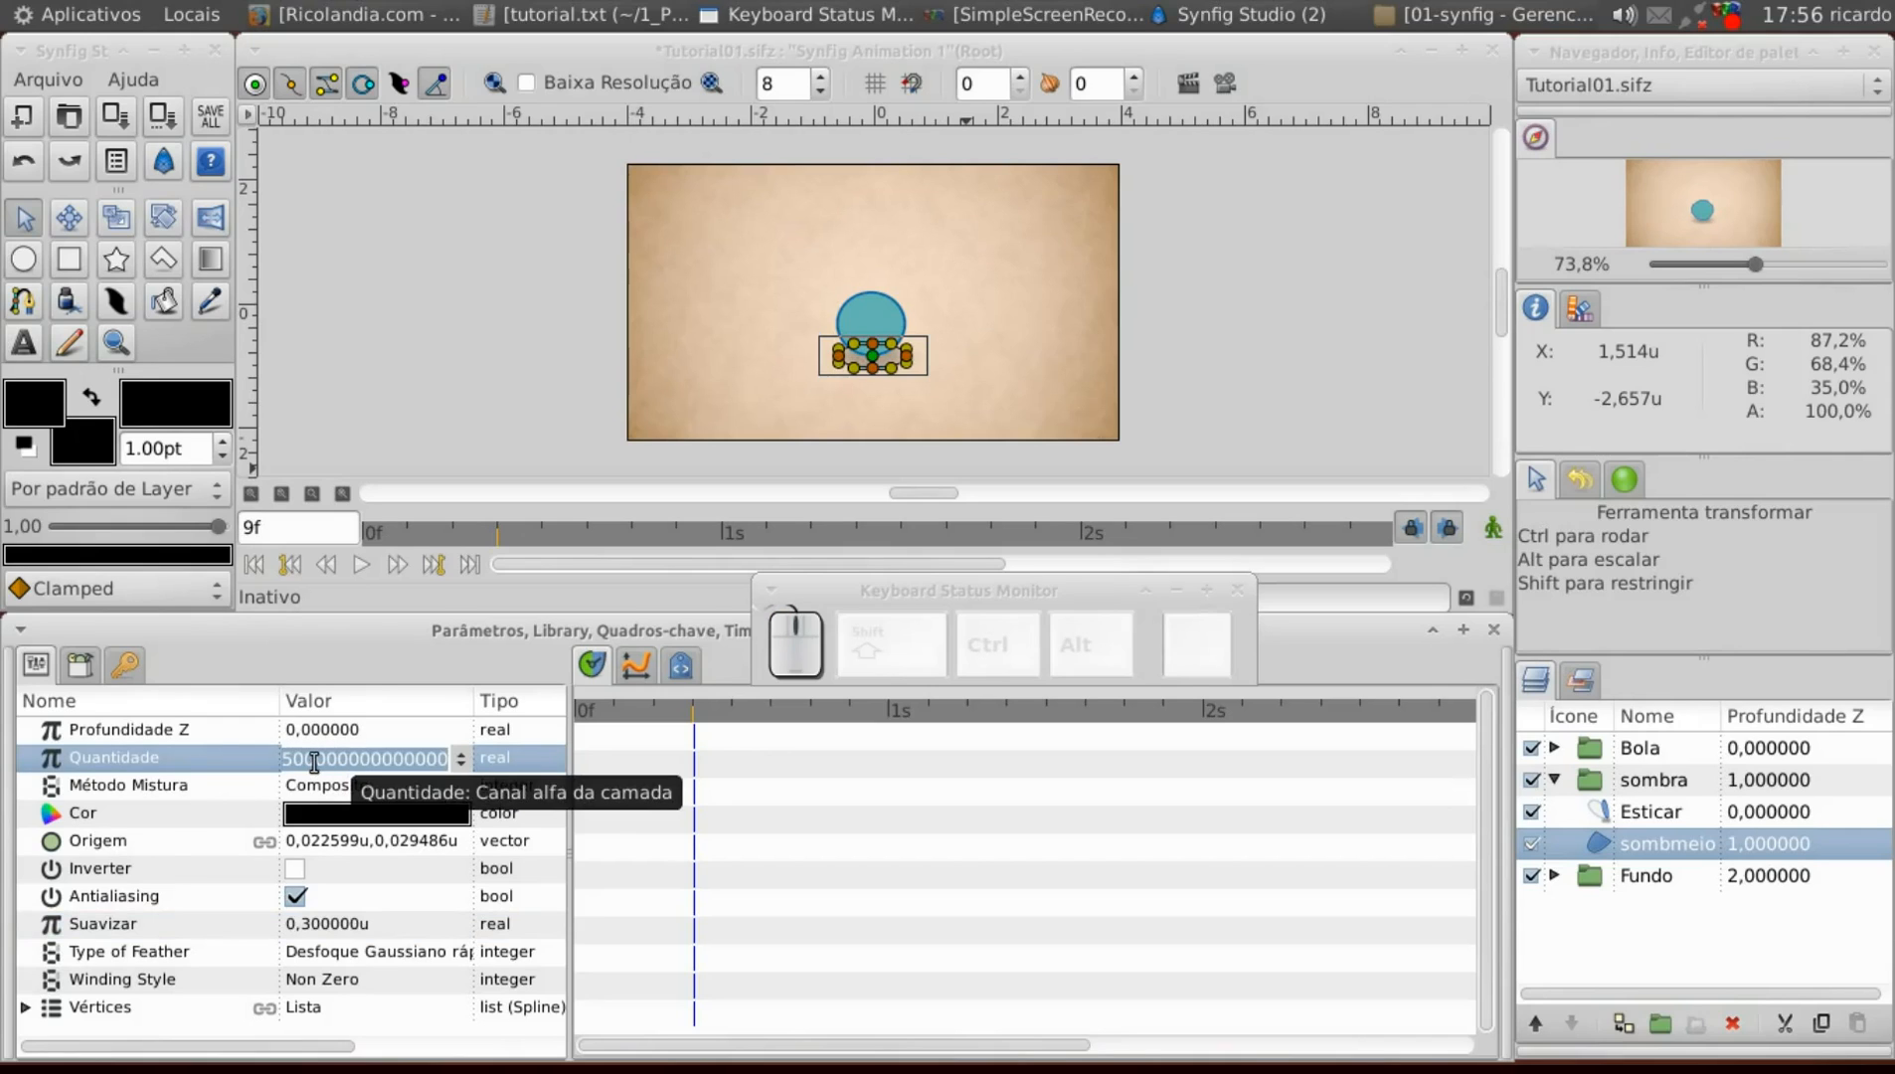
type("0,")
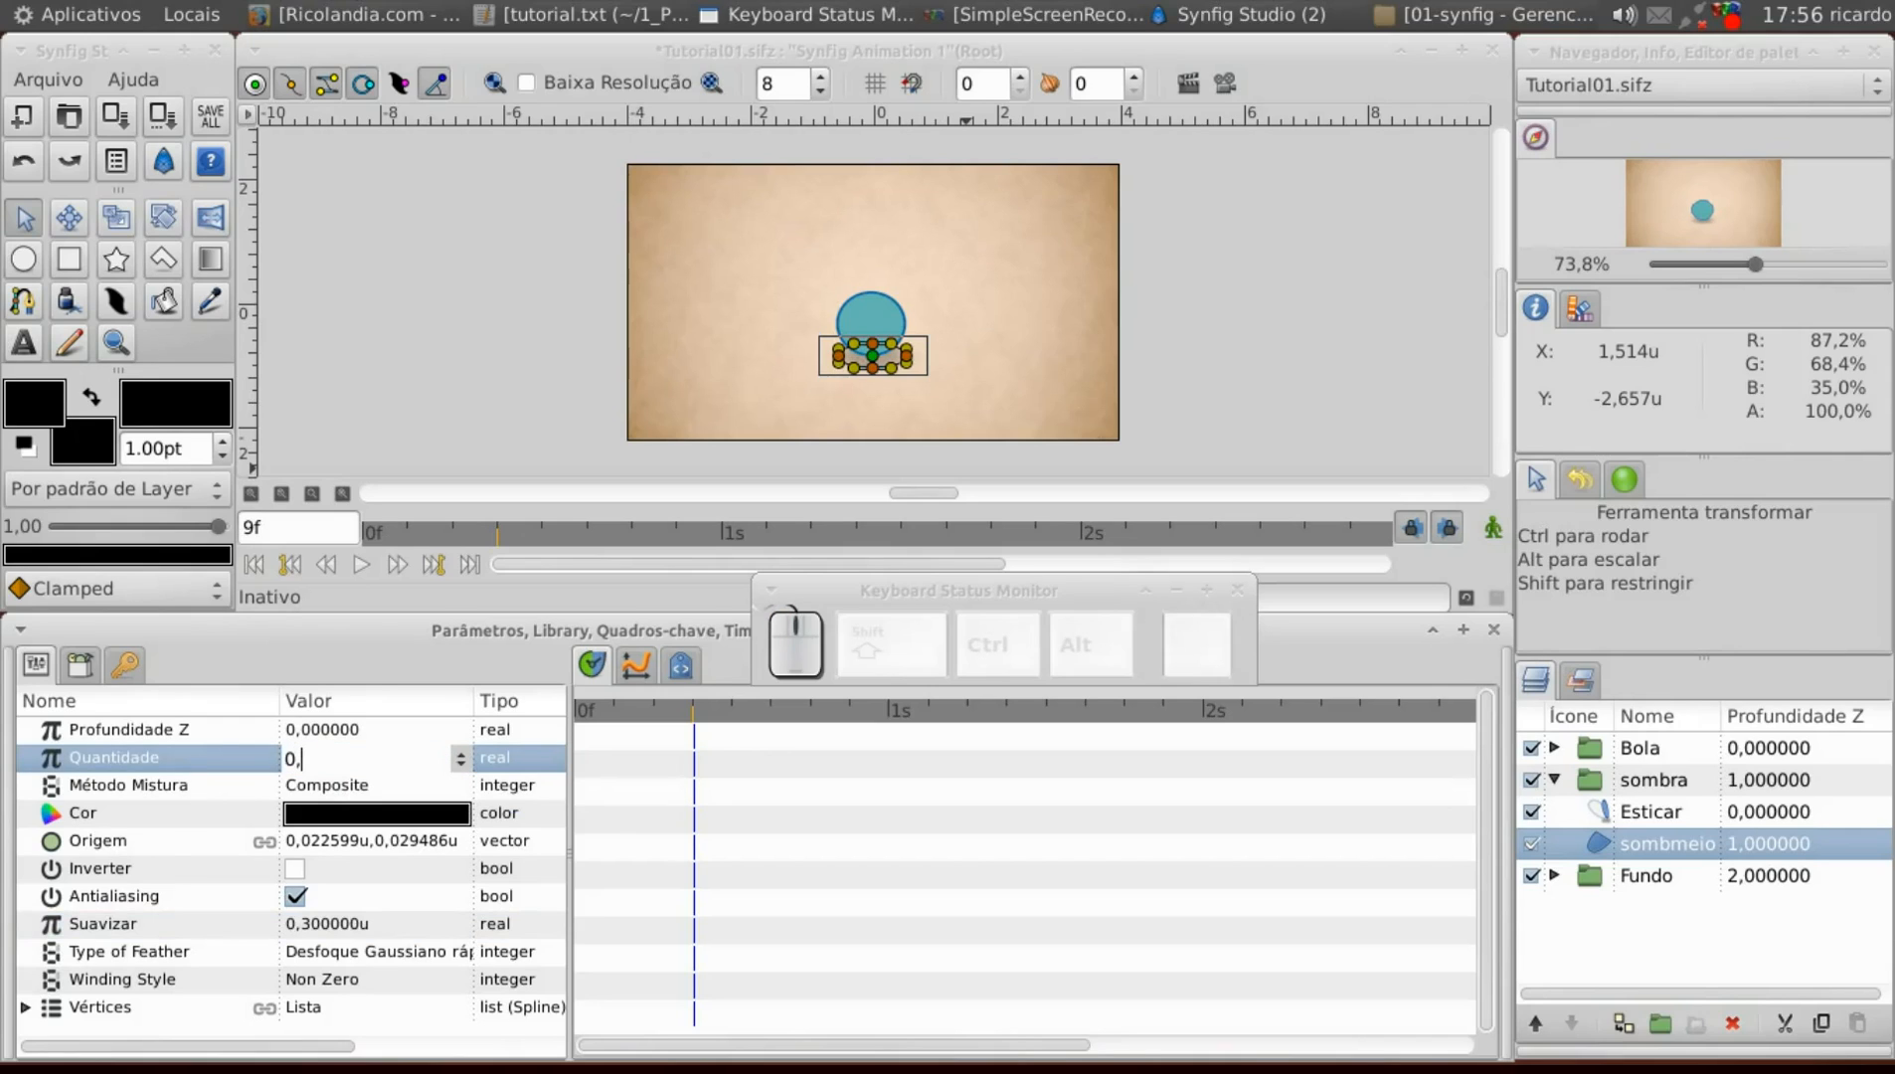
type("8")
key("Return")
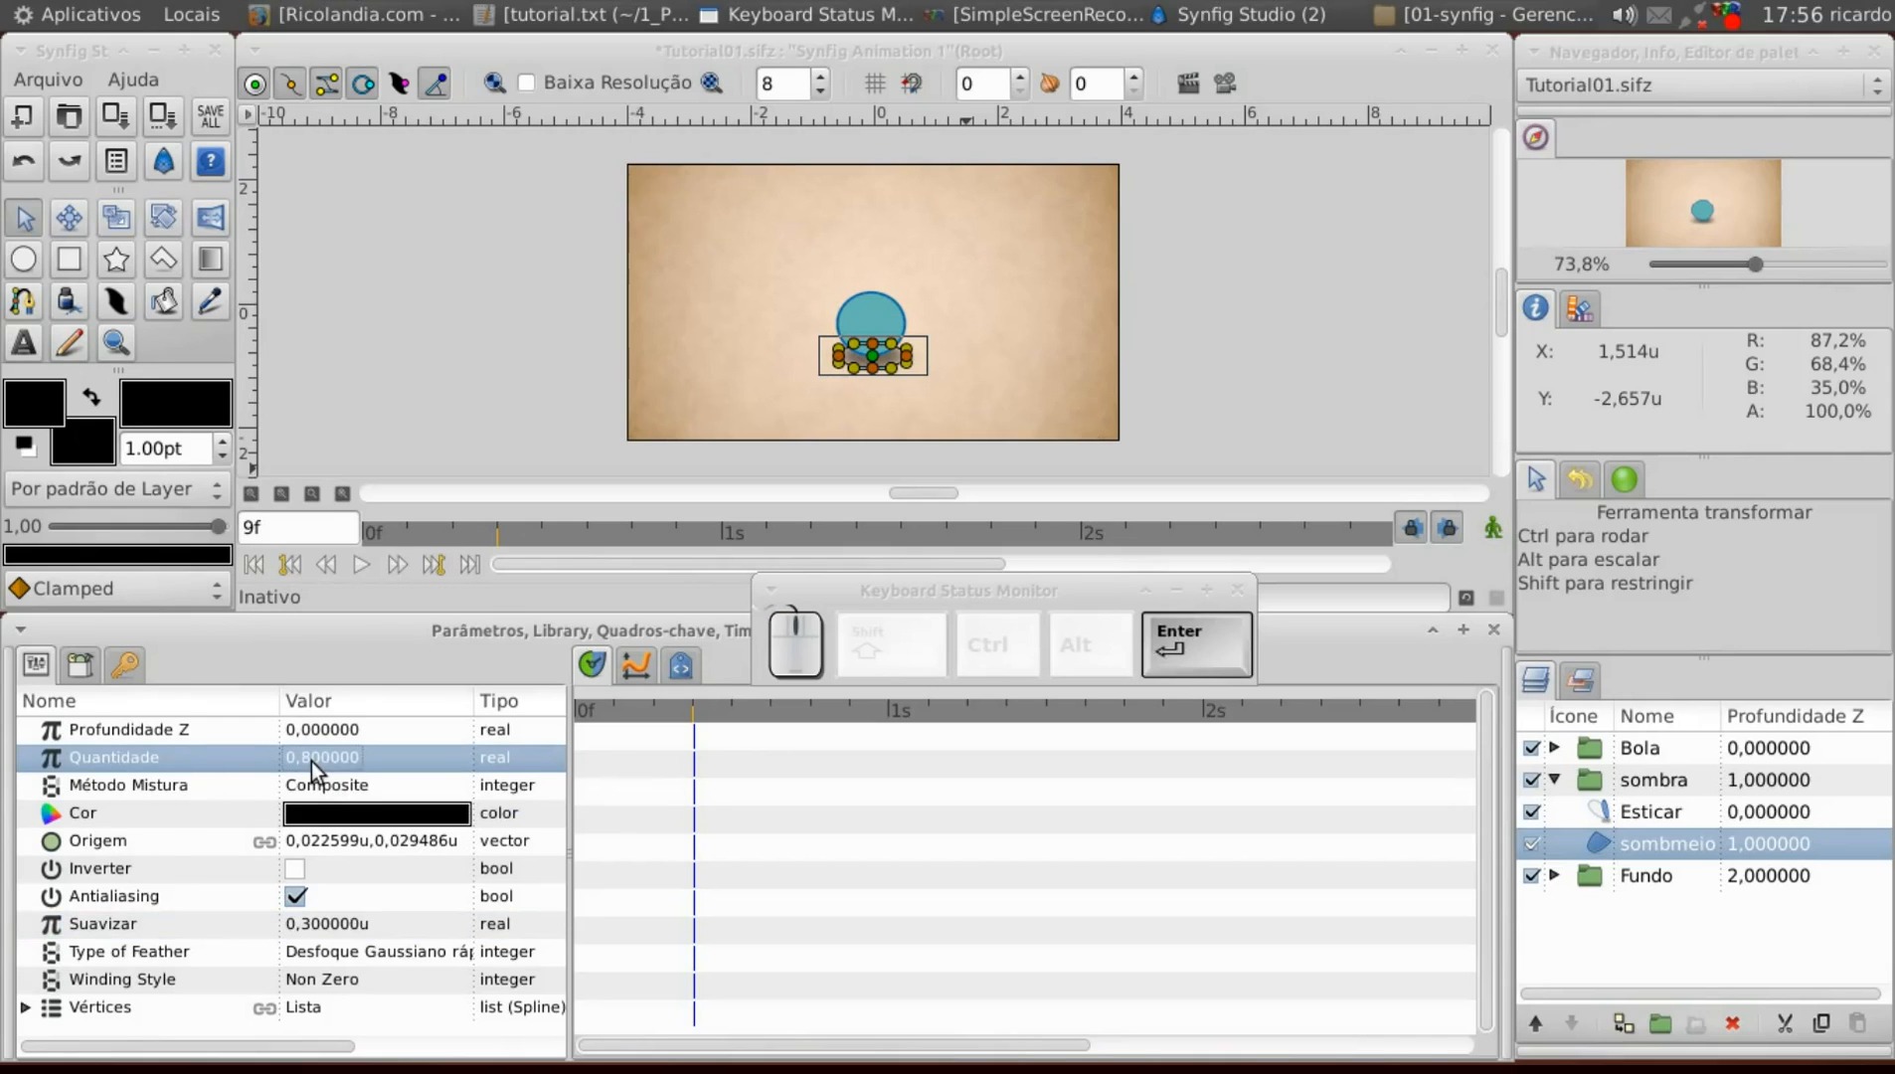
left_click(1596, 781)
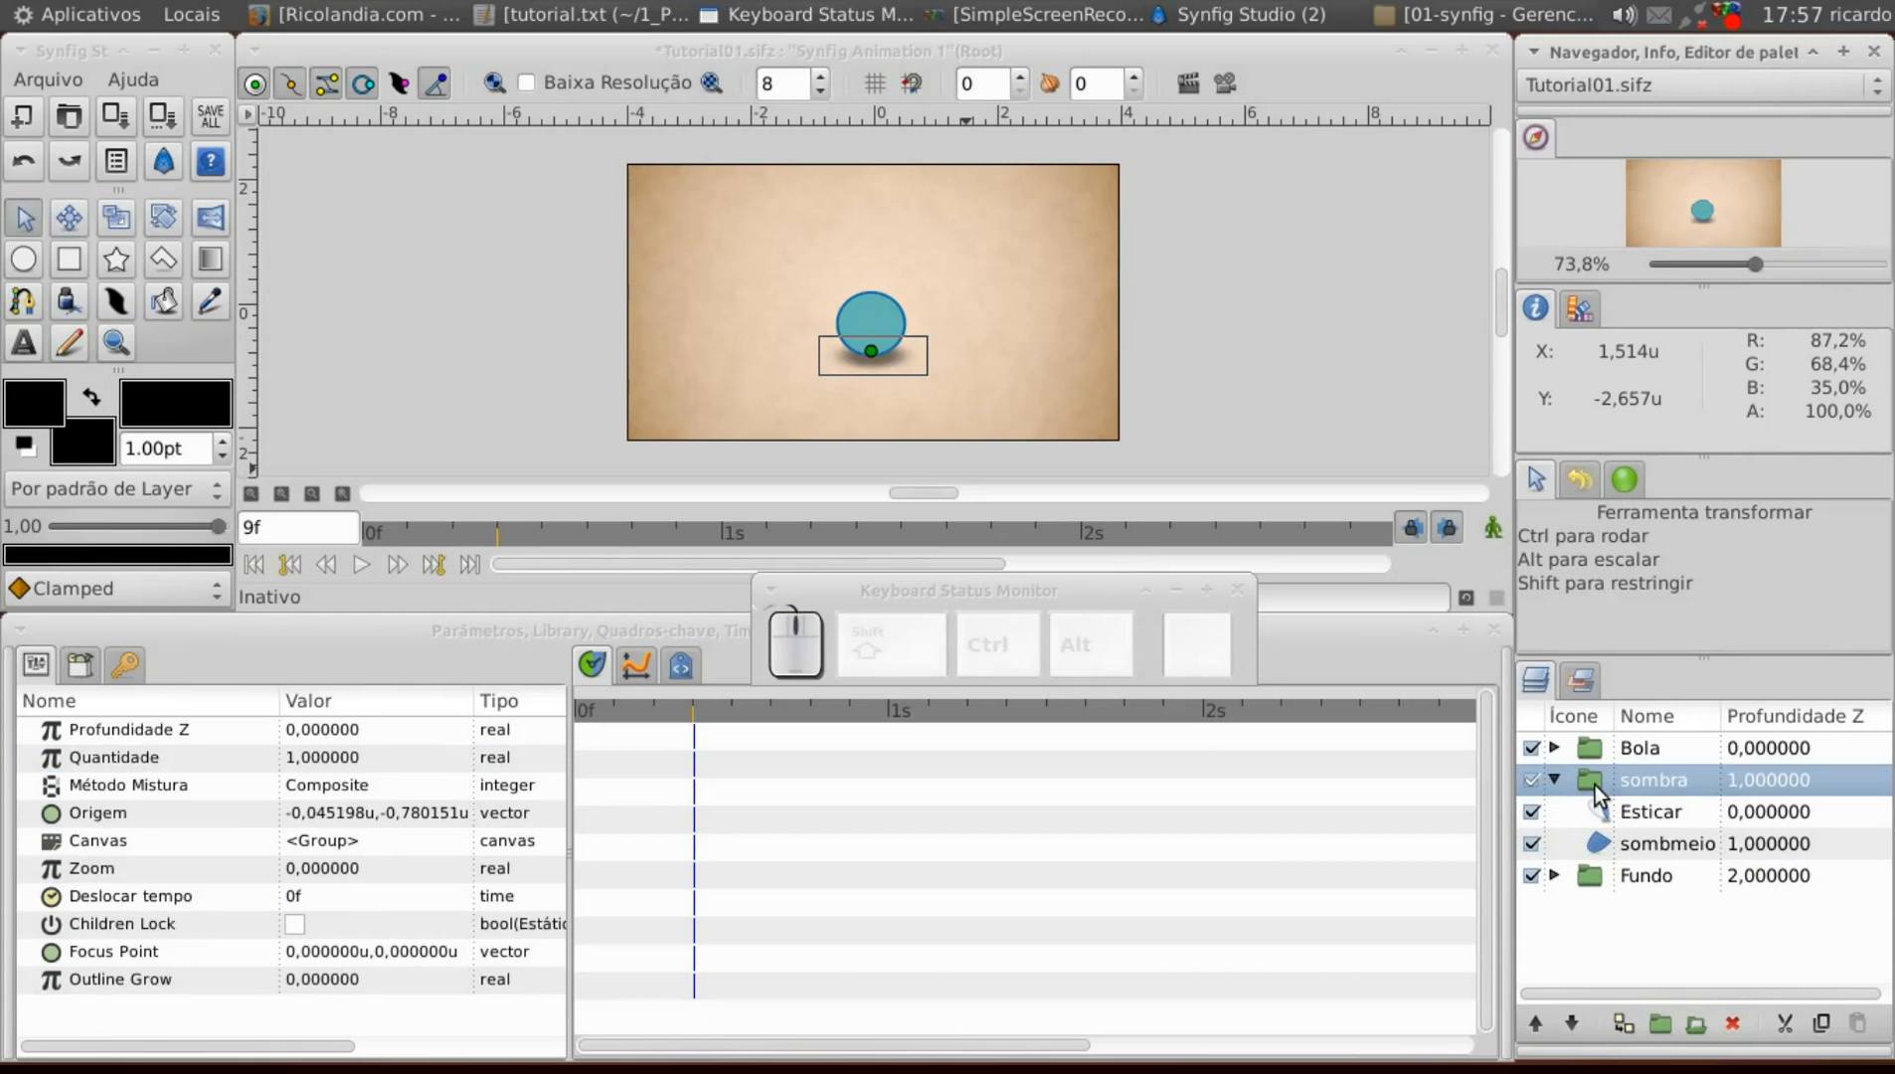
left_click(1555, 781)
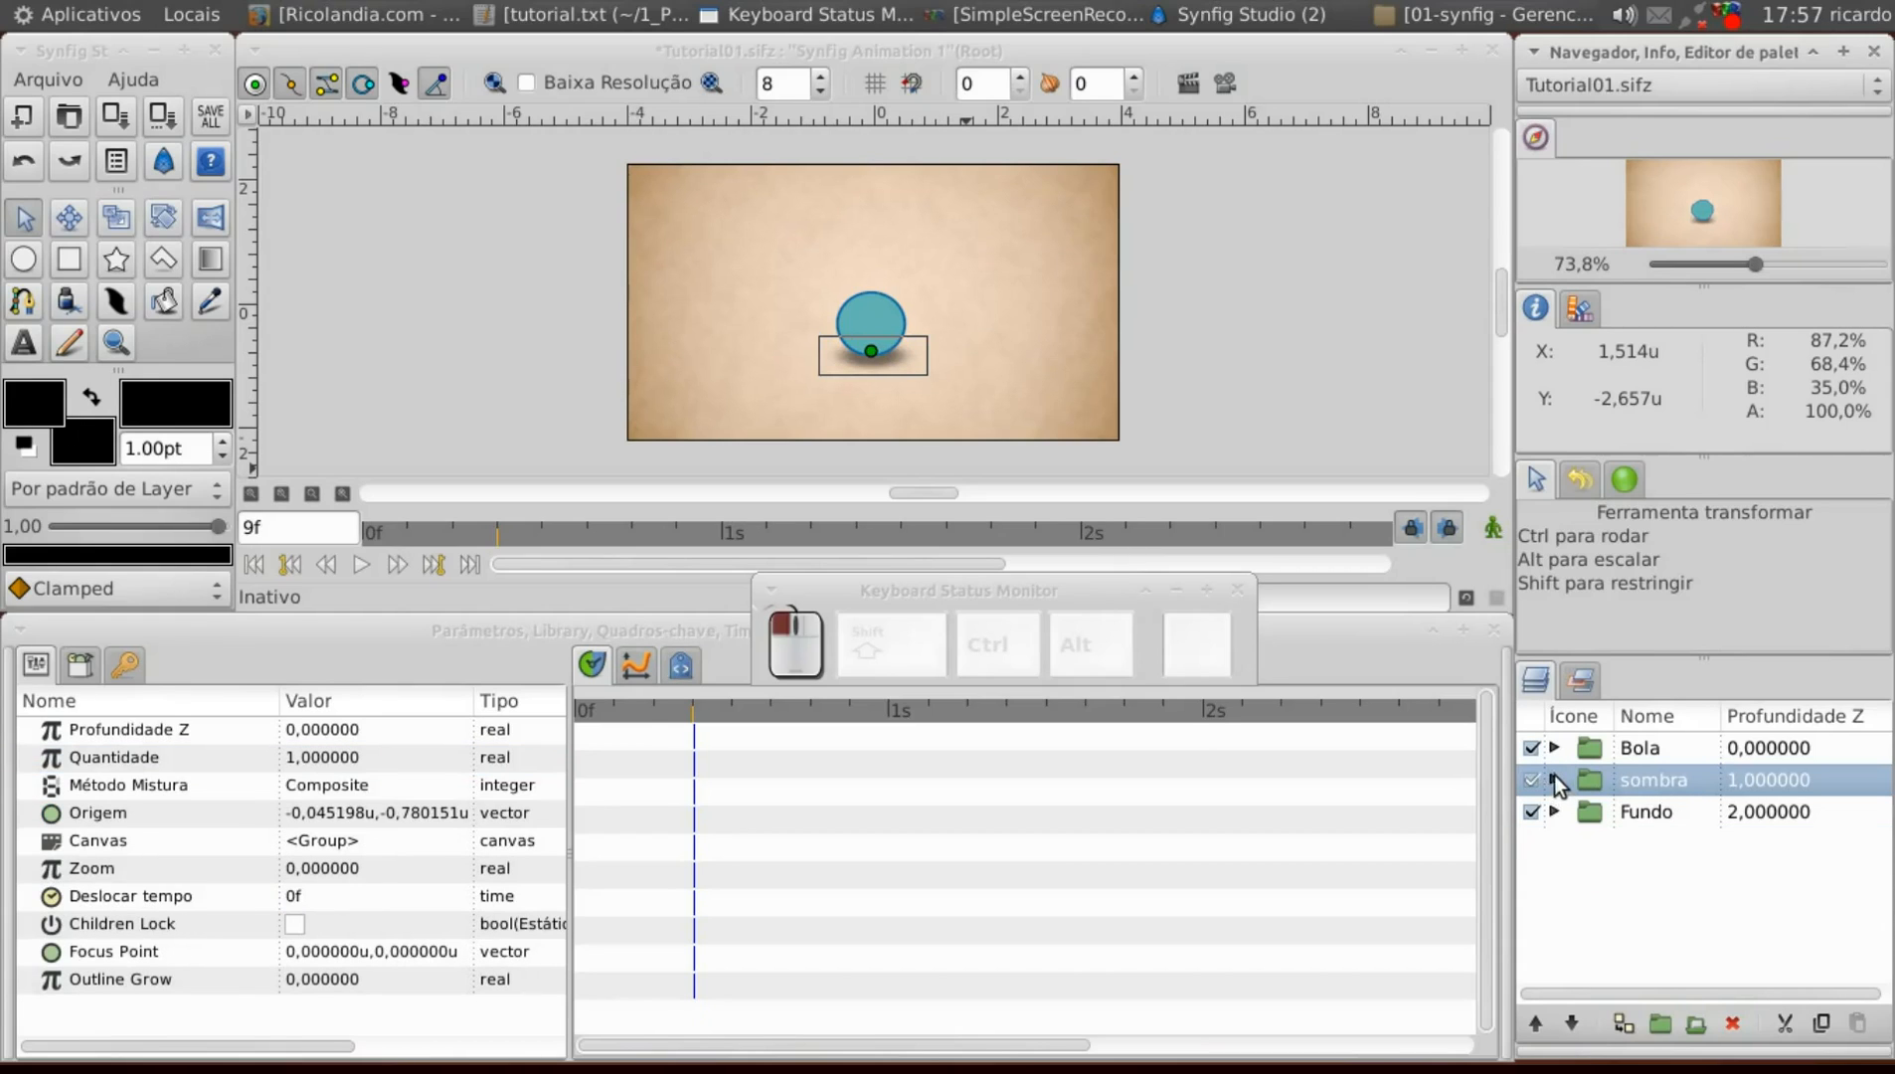
At frame 4, enable animation editing mode and set the sombra group's Quantidade to 0.
left_click_drag(679, 702, 620, 714)
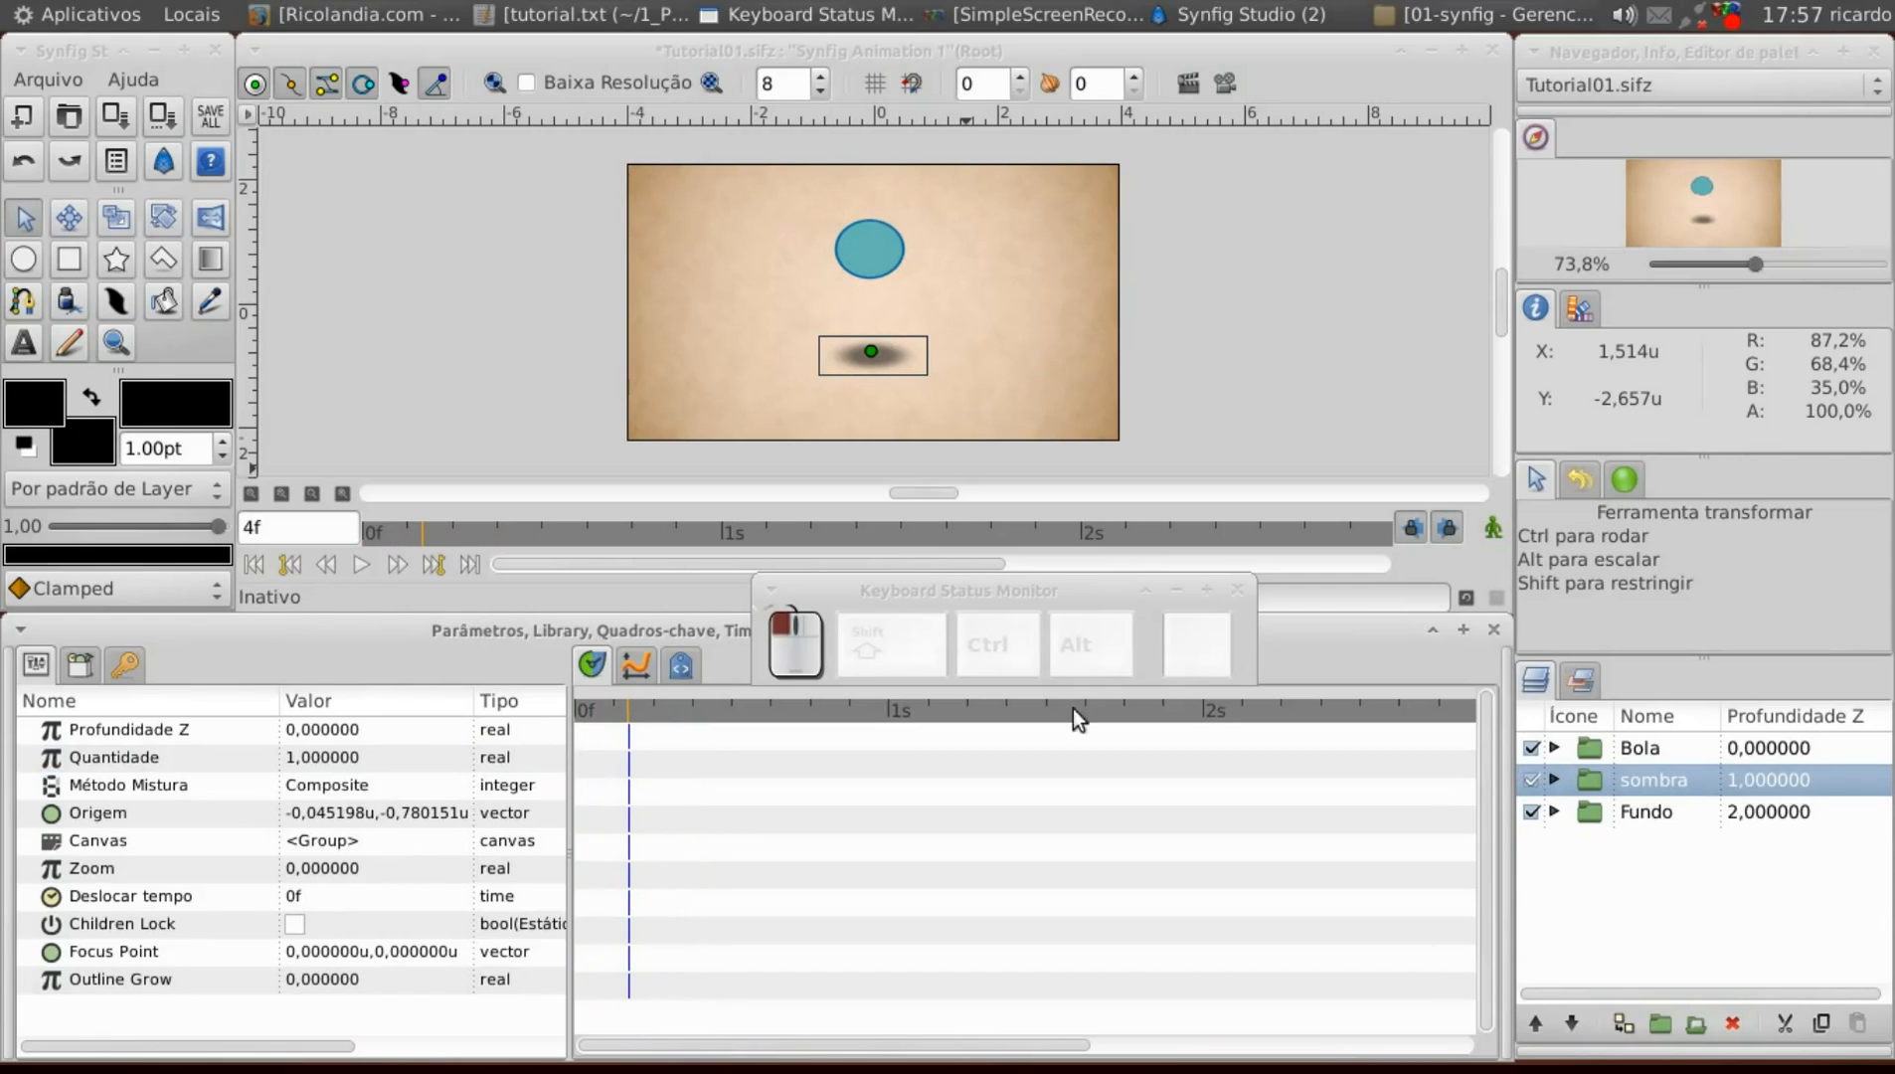
left_click(1494, 527)
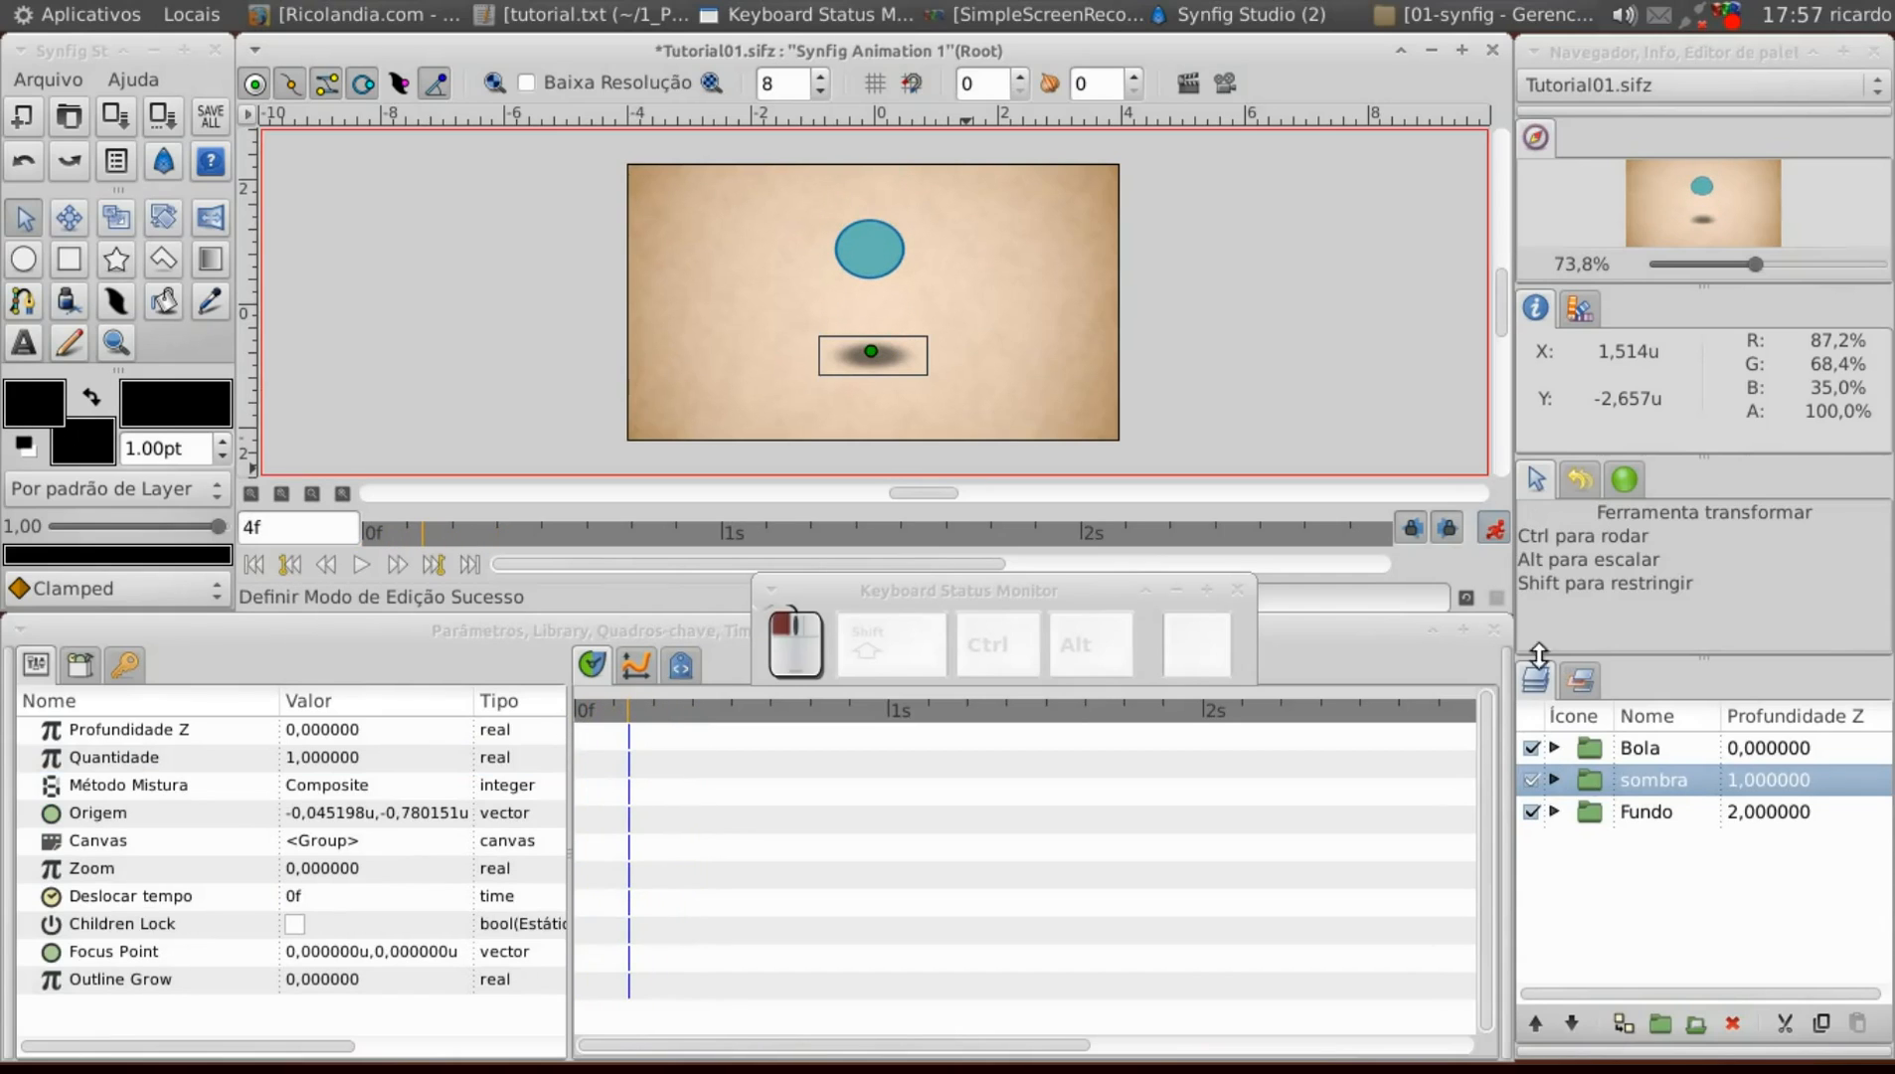
left_click(1554, 781)
left_click(1555, 780)
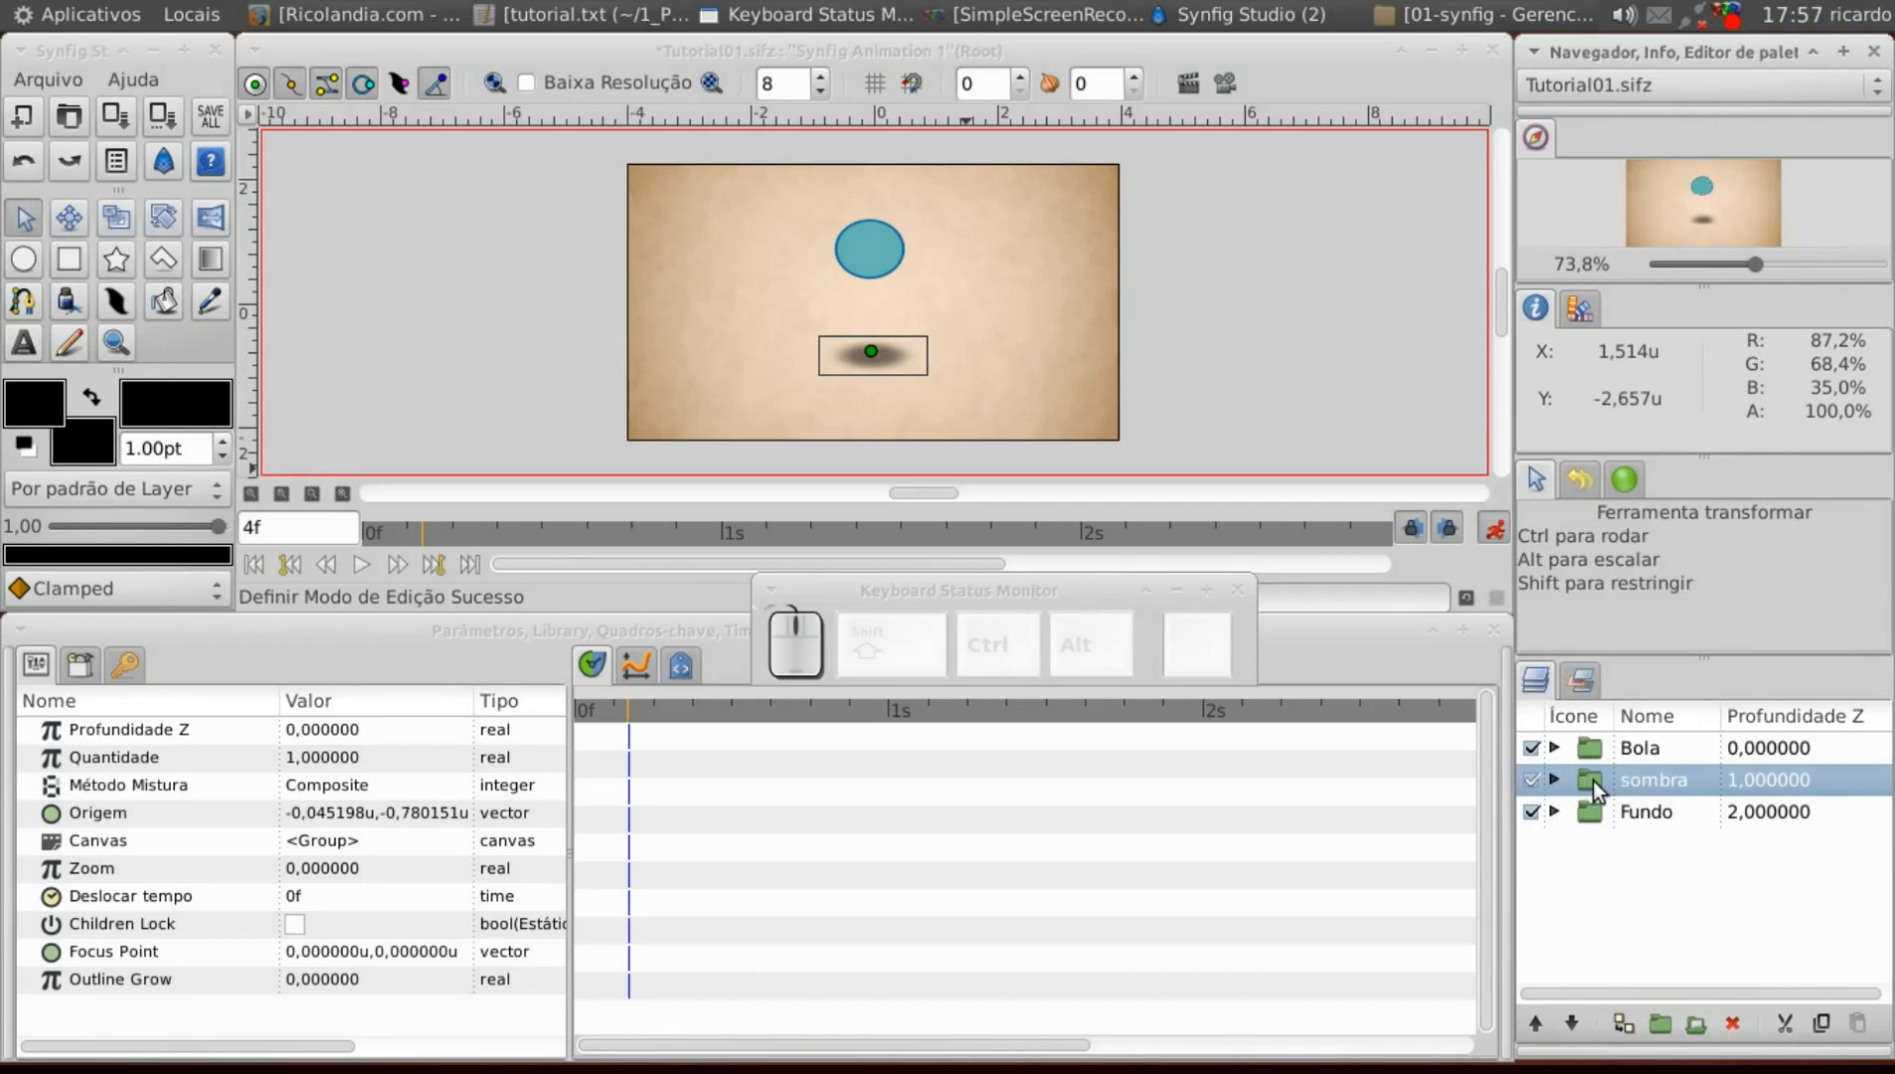
left_click(360, 761)
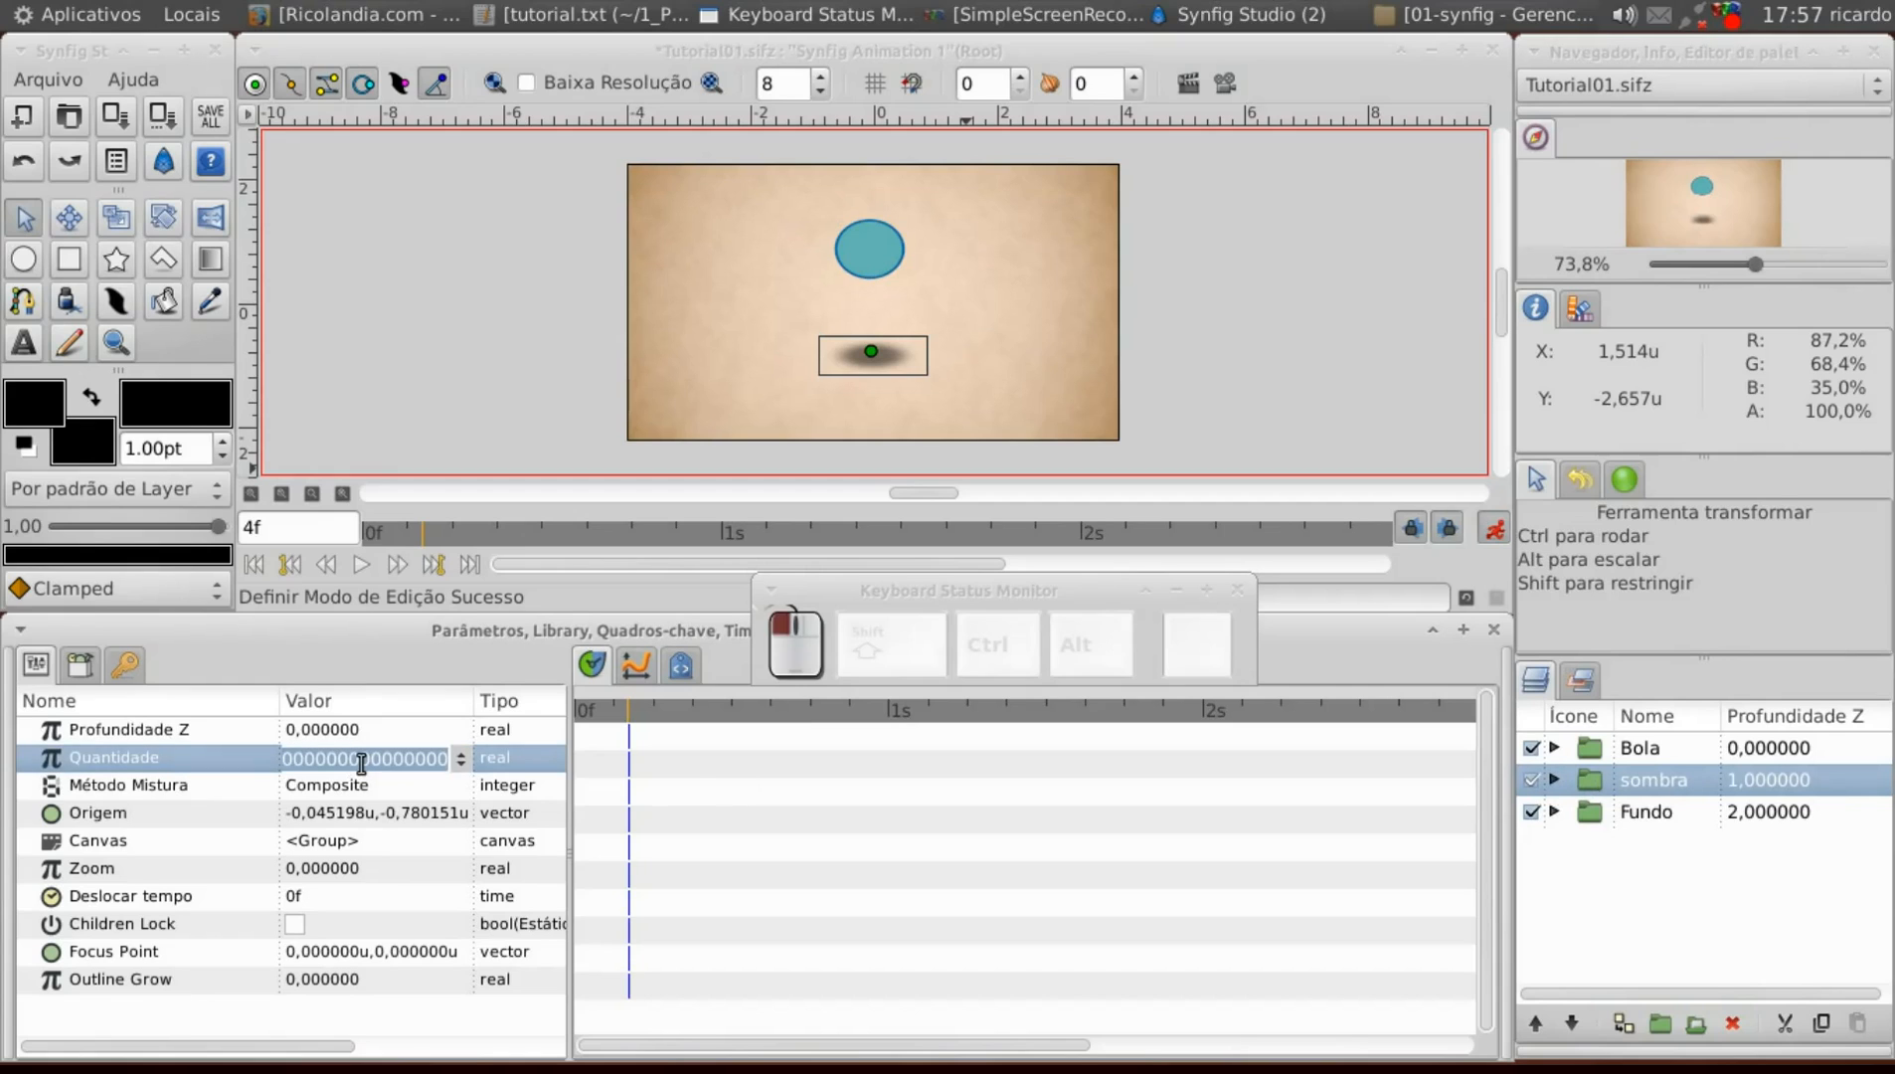
type("0")
key("Return")
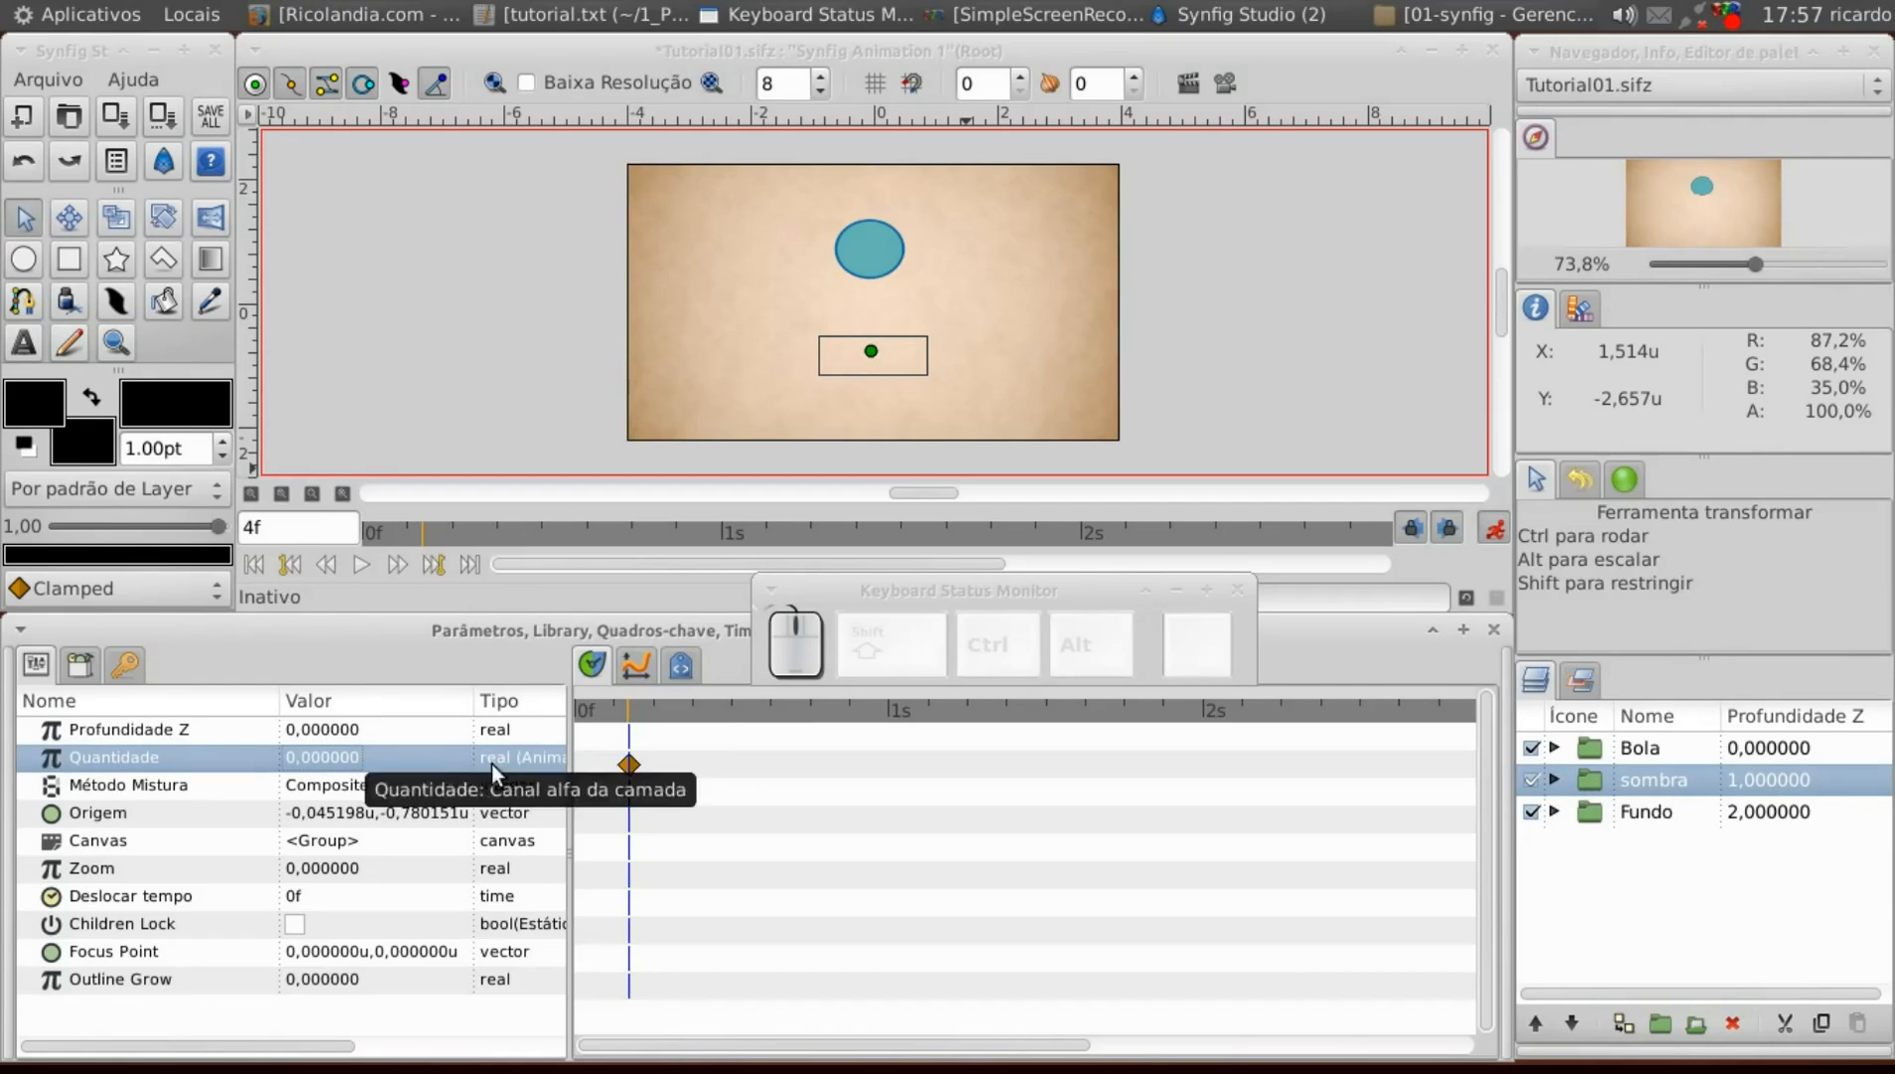
At frame 8, set the sombra group's Quantidade to 1.
left_click_drag(640, 707, 680, 706)
left_click(316, 761)
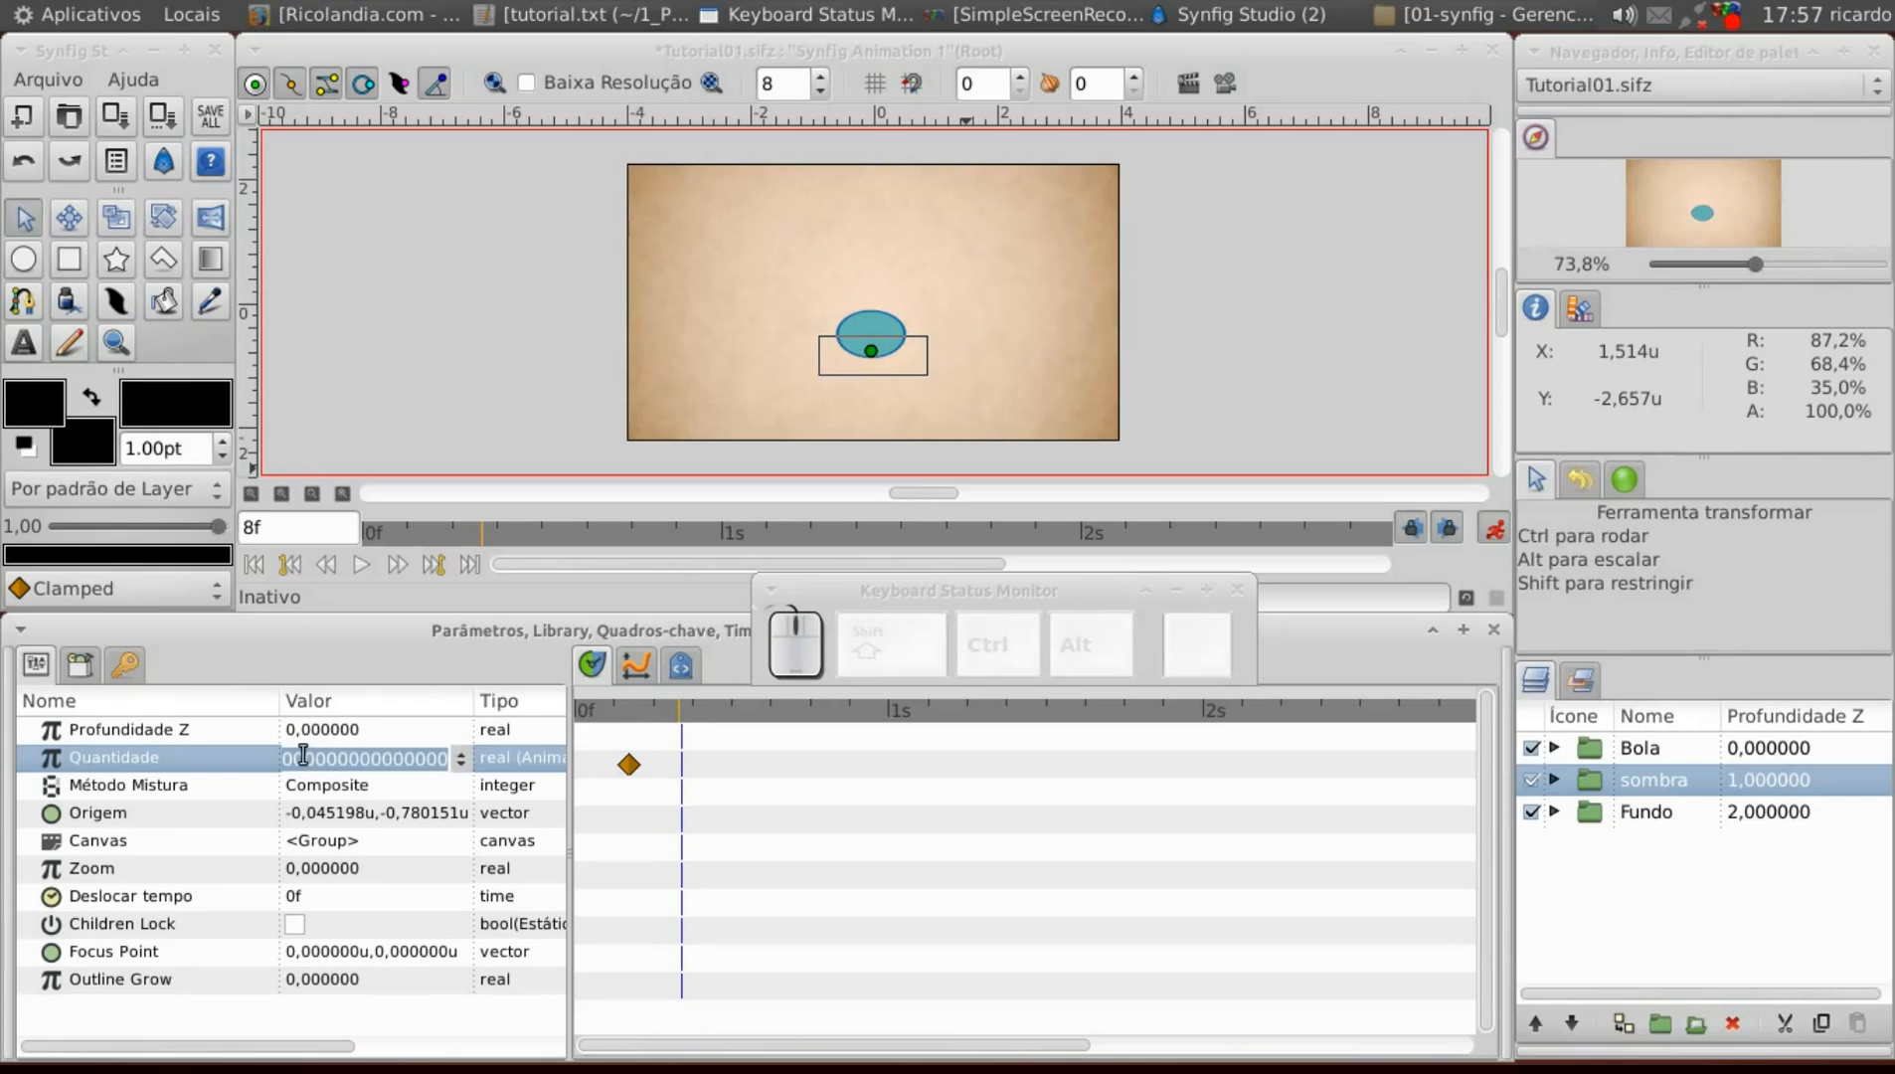
type("1")
key("Return")
At frame 11, set the sombra group's Quantidade to 0,8.
mouse_move(679, 711)
left_mouse_down()
mouse_move(599, 709)
mouse_move(693, 703)
mouse_move(572, 714)
mouse_move(749, 711)
mouse_move(685, 731)
mouse_move(712, 726)
left_mouse_up()
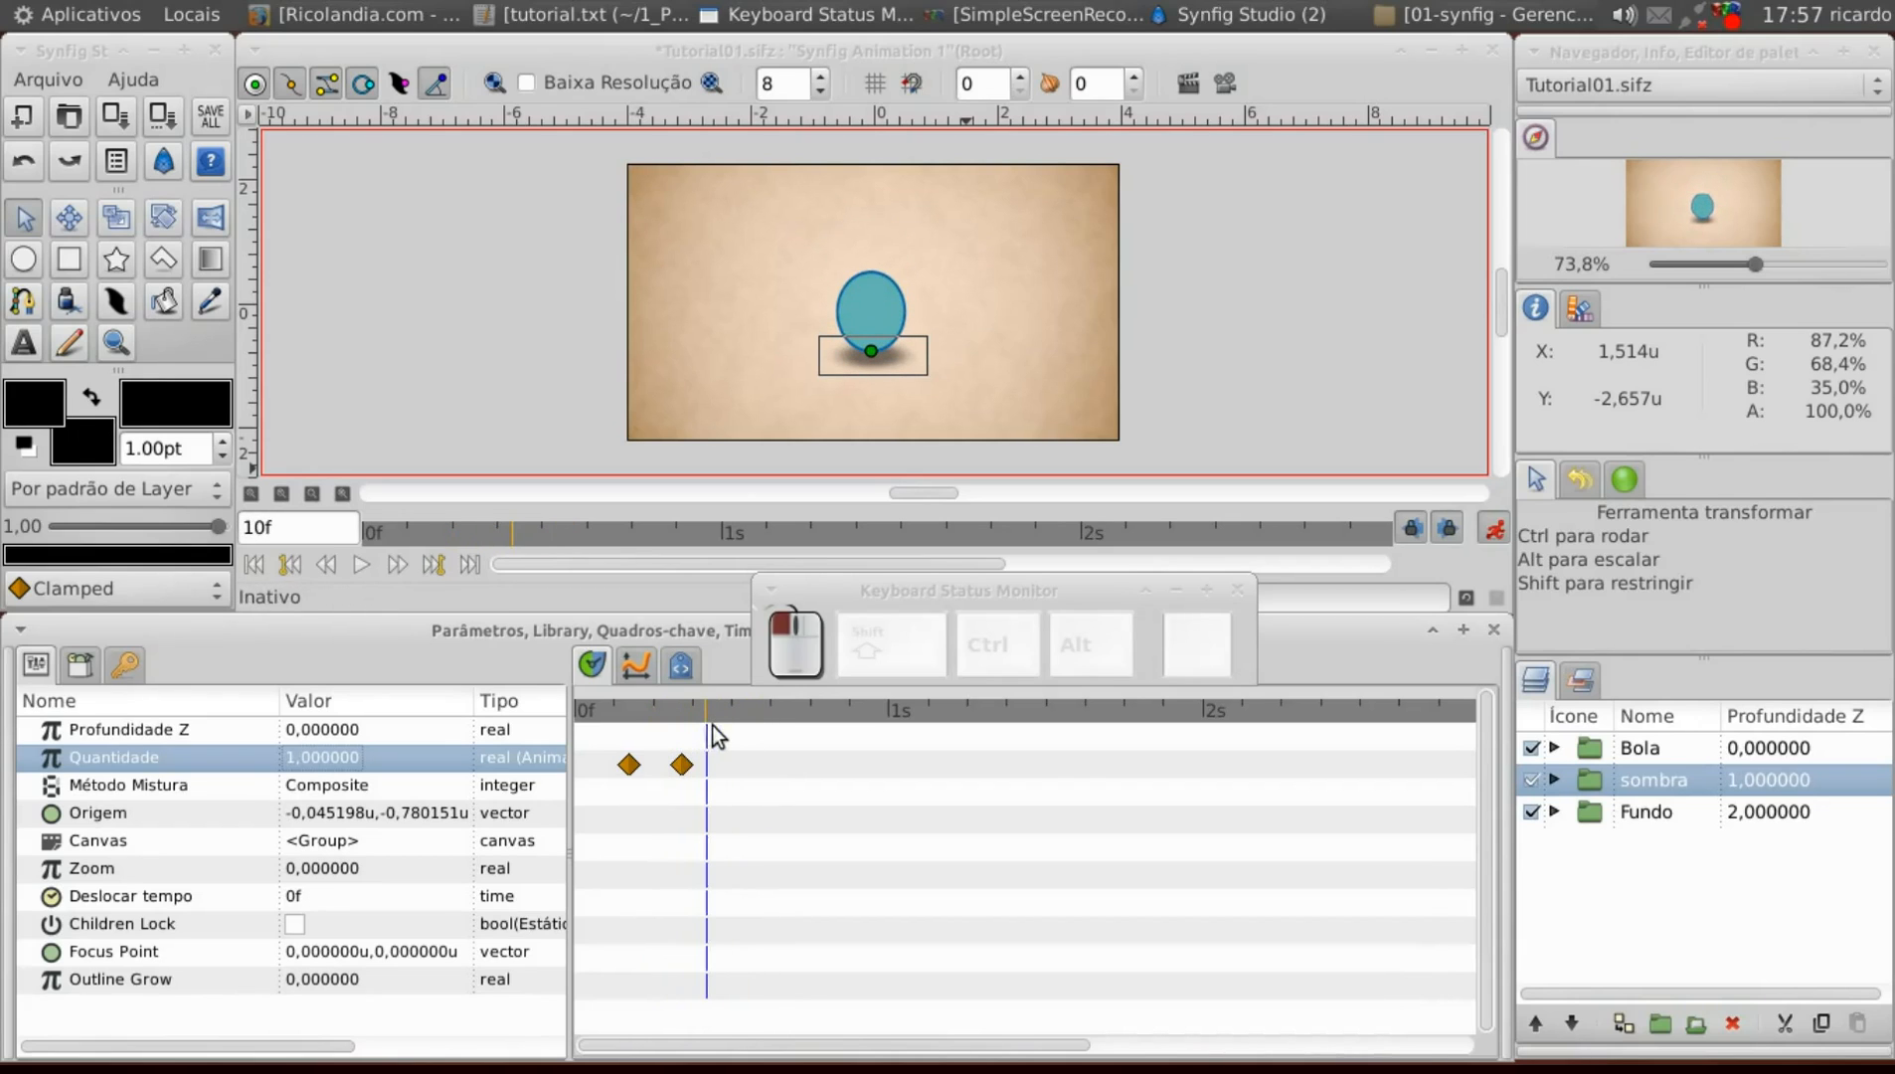
left_click(303, 760)
type("0,8")
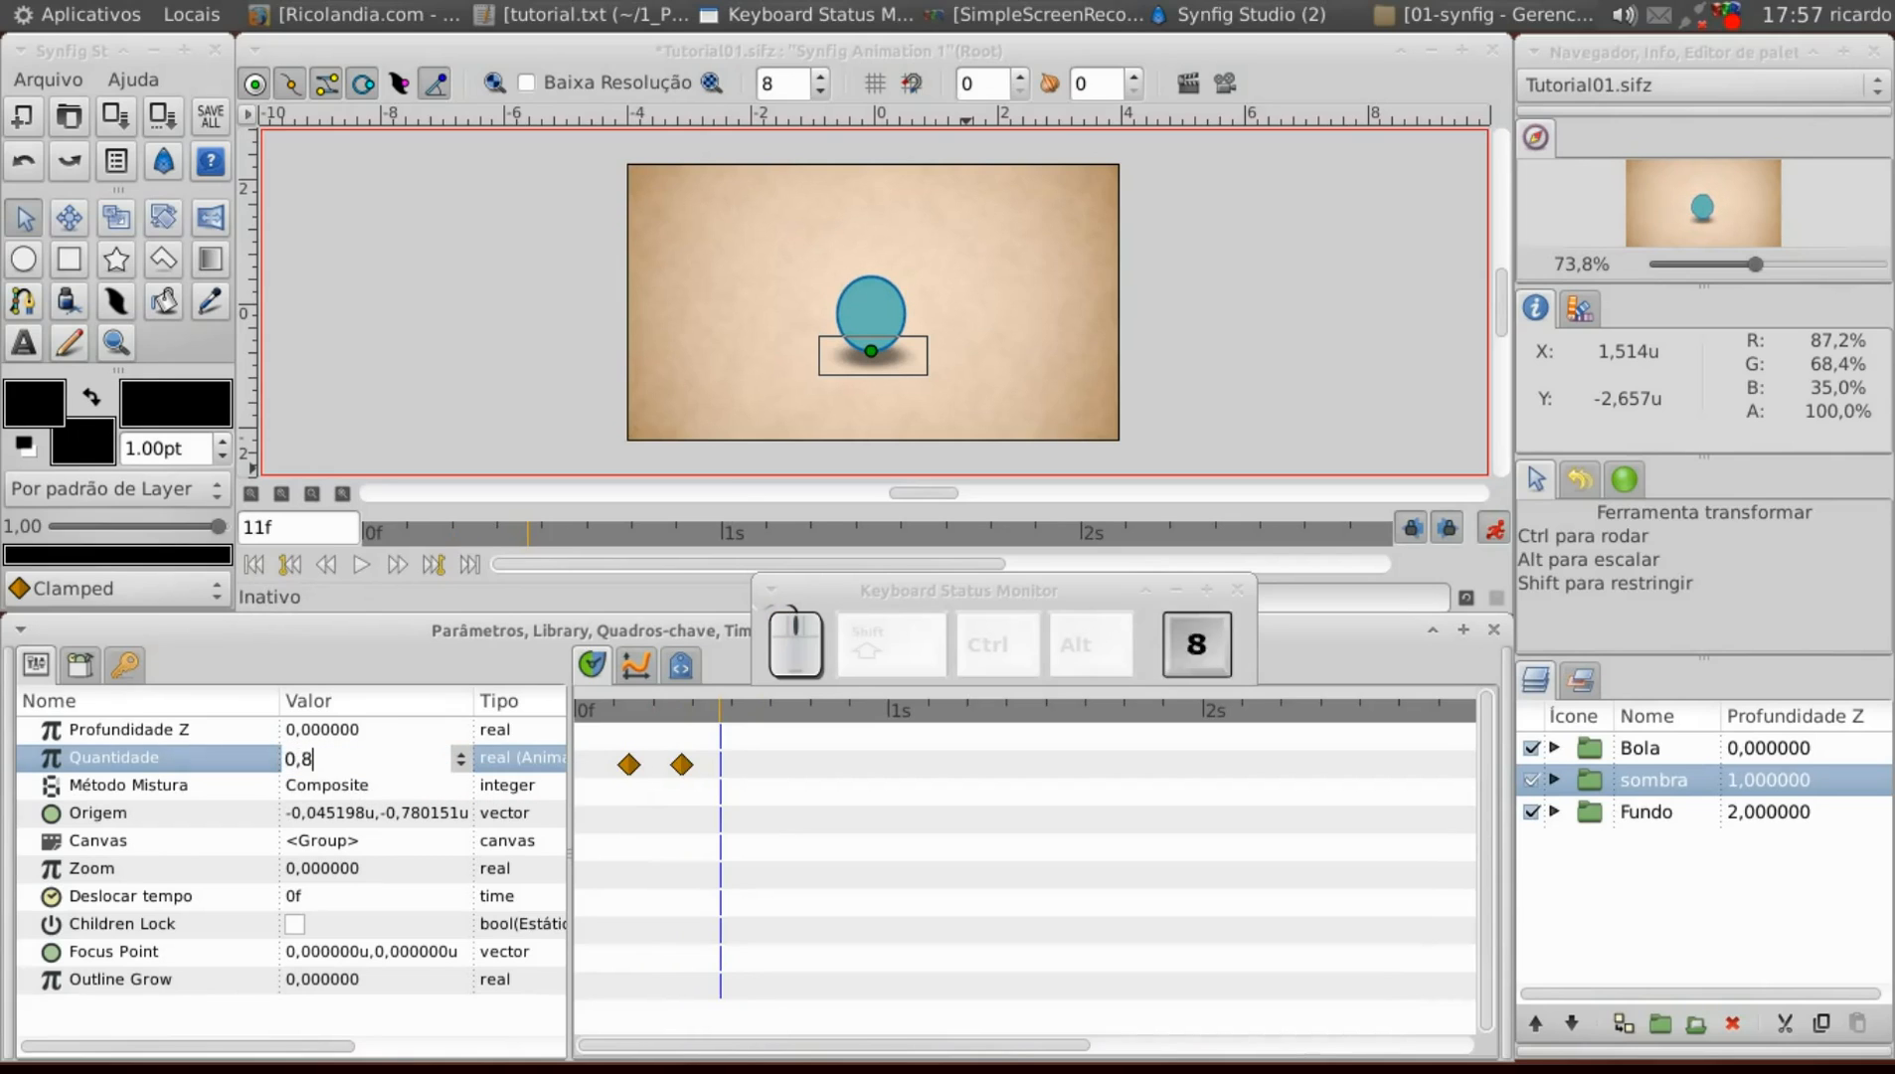
key("Return")
Play the animation from the start to check how the shadow fades in.
left_click_drag(717, 714, 431, 595)
left_click(363, 567)
left_click(366, 573)
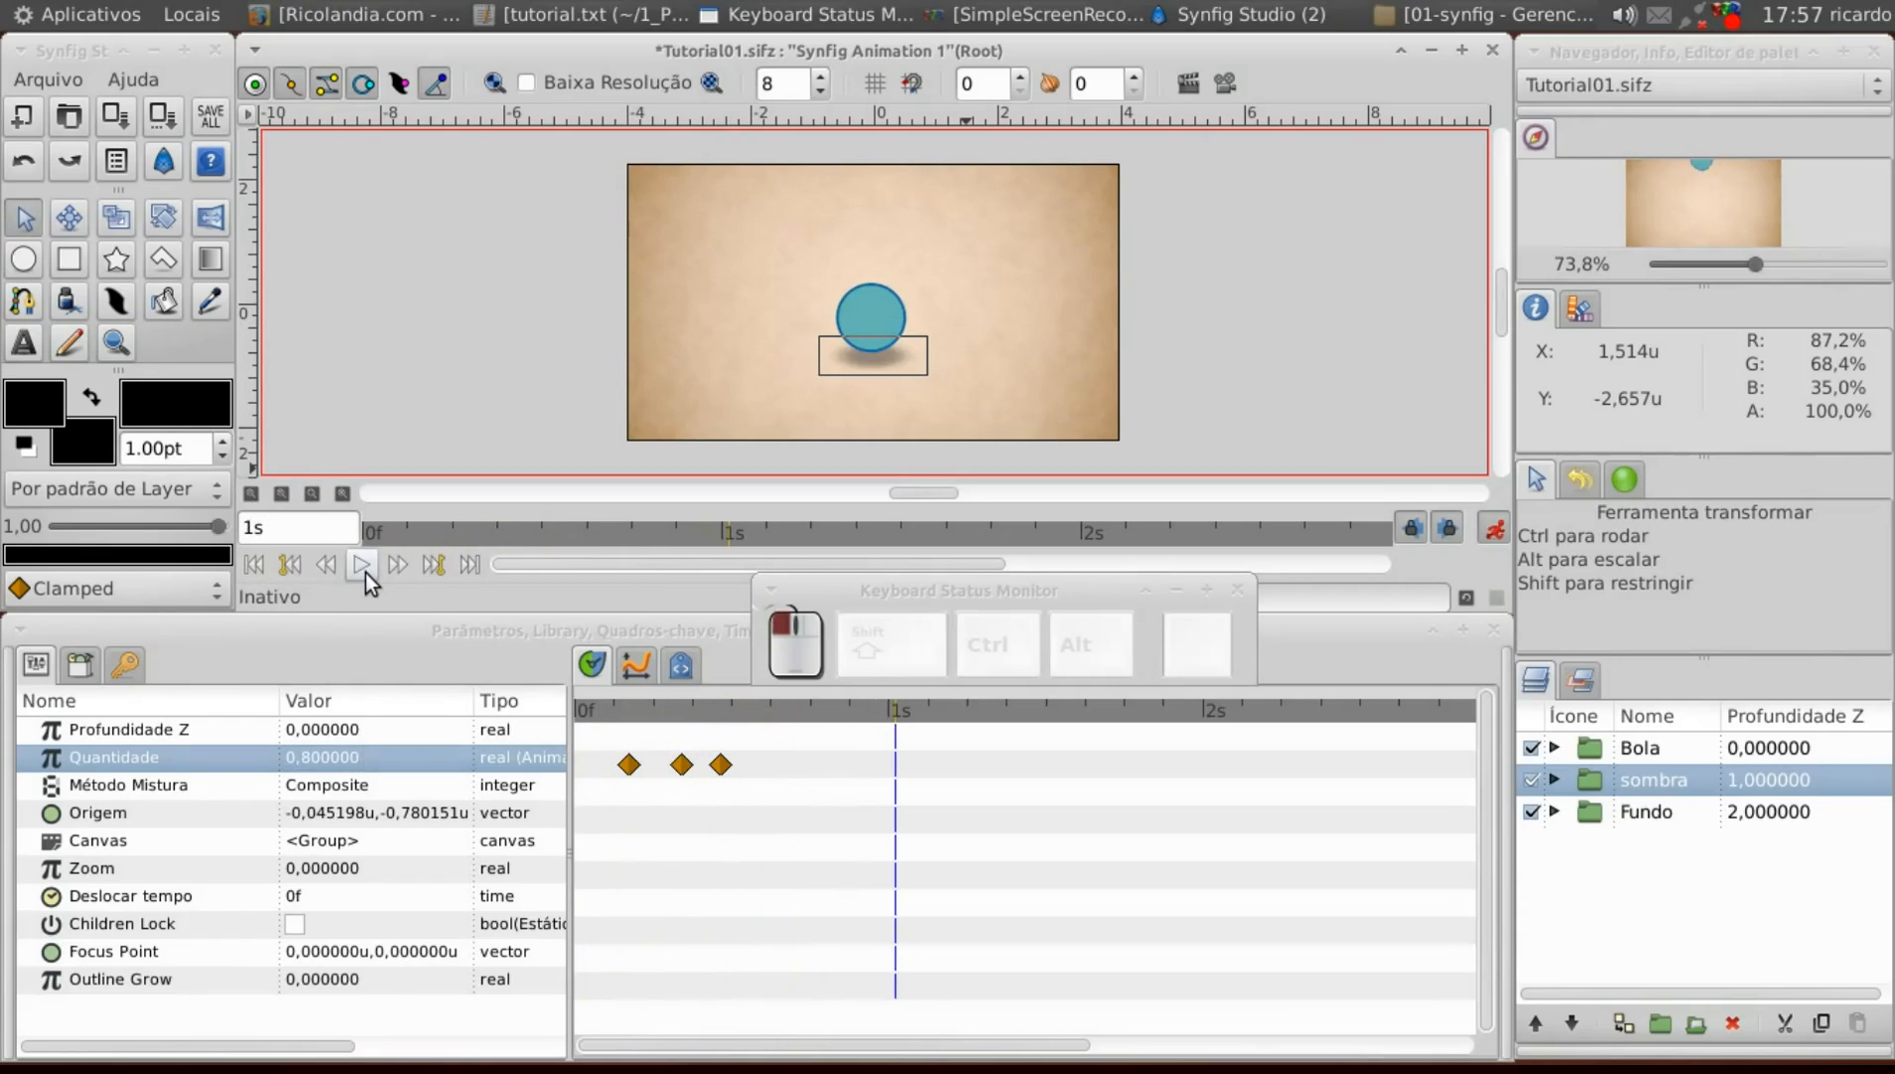
Turn off animation editing mode and, at frame 12, move the sombra group up to about (-0,068; -0,667) beneath the ball.
left_click(1495, 528)
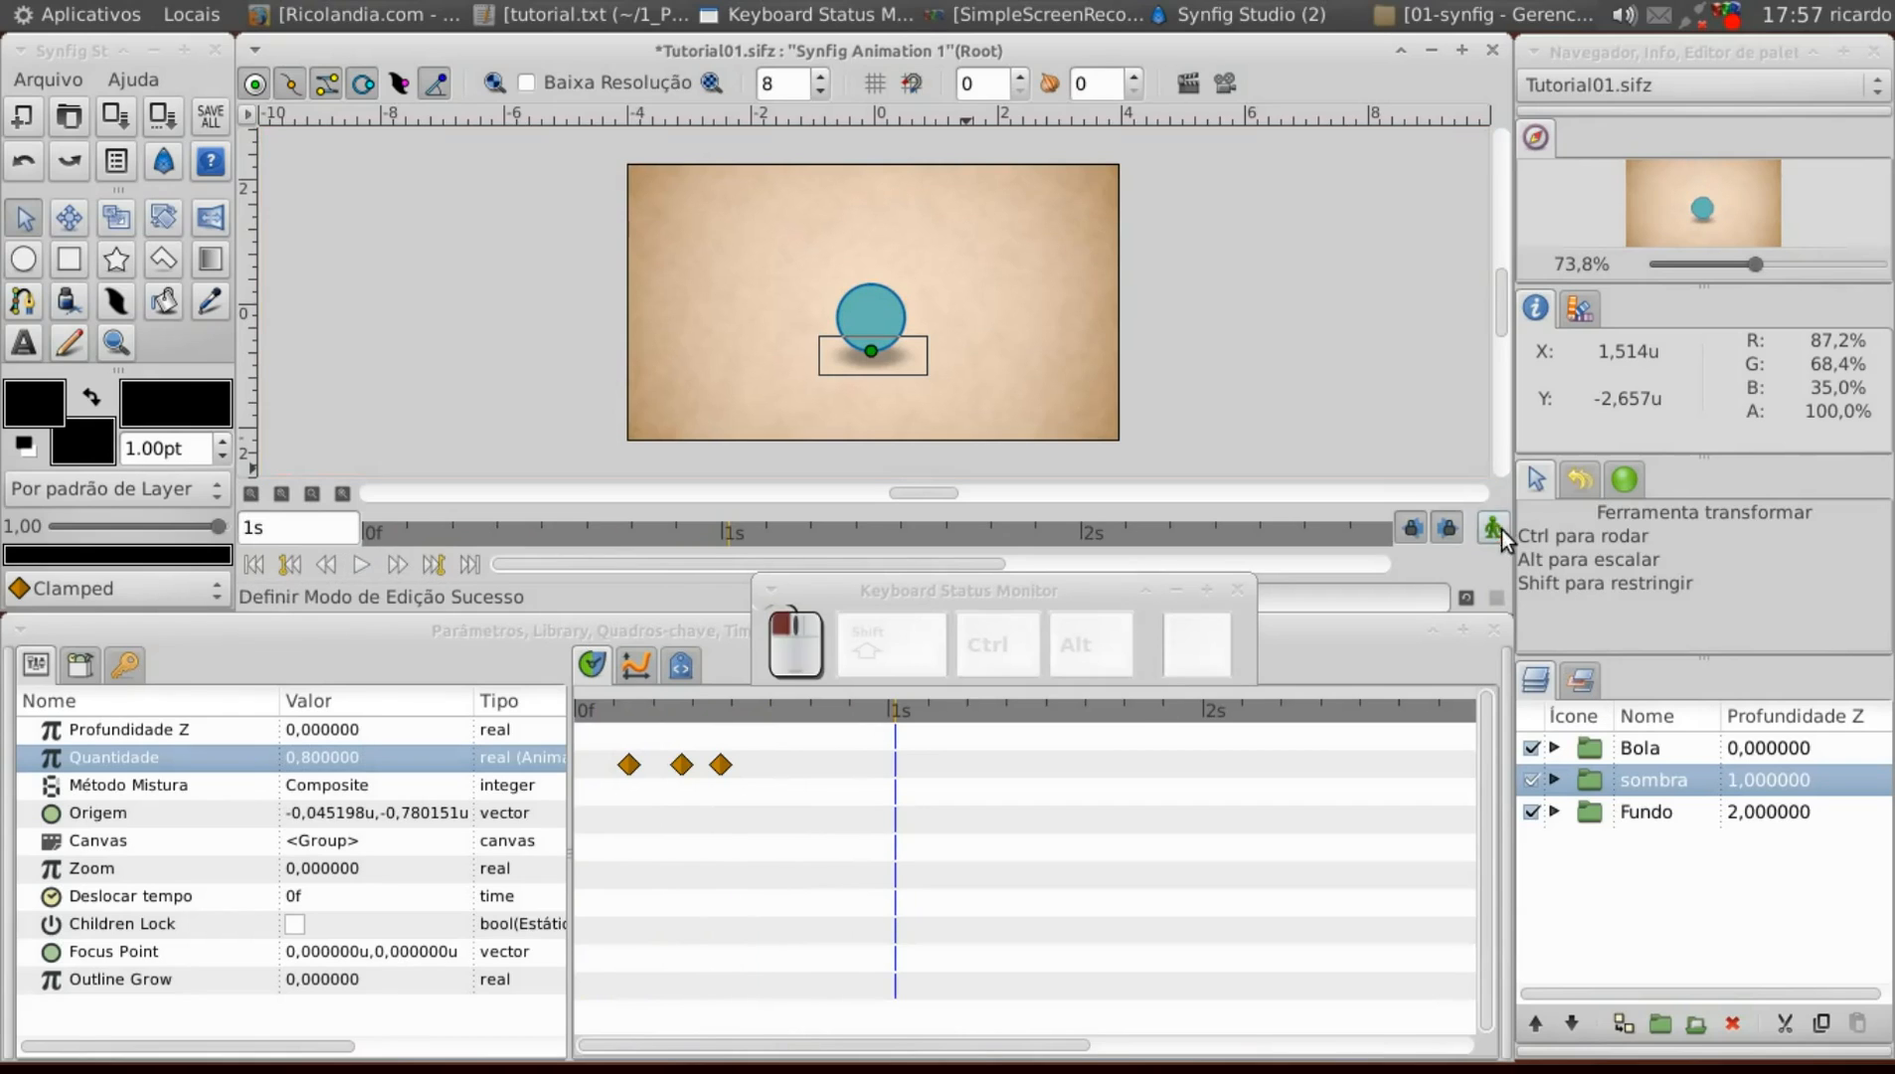
mouse_move(710, 729)
left_mouse_down()
mouse_move(627, 723)
mouse_move(733, 741)
left_mouse_up()
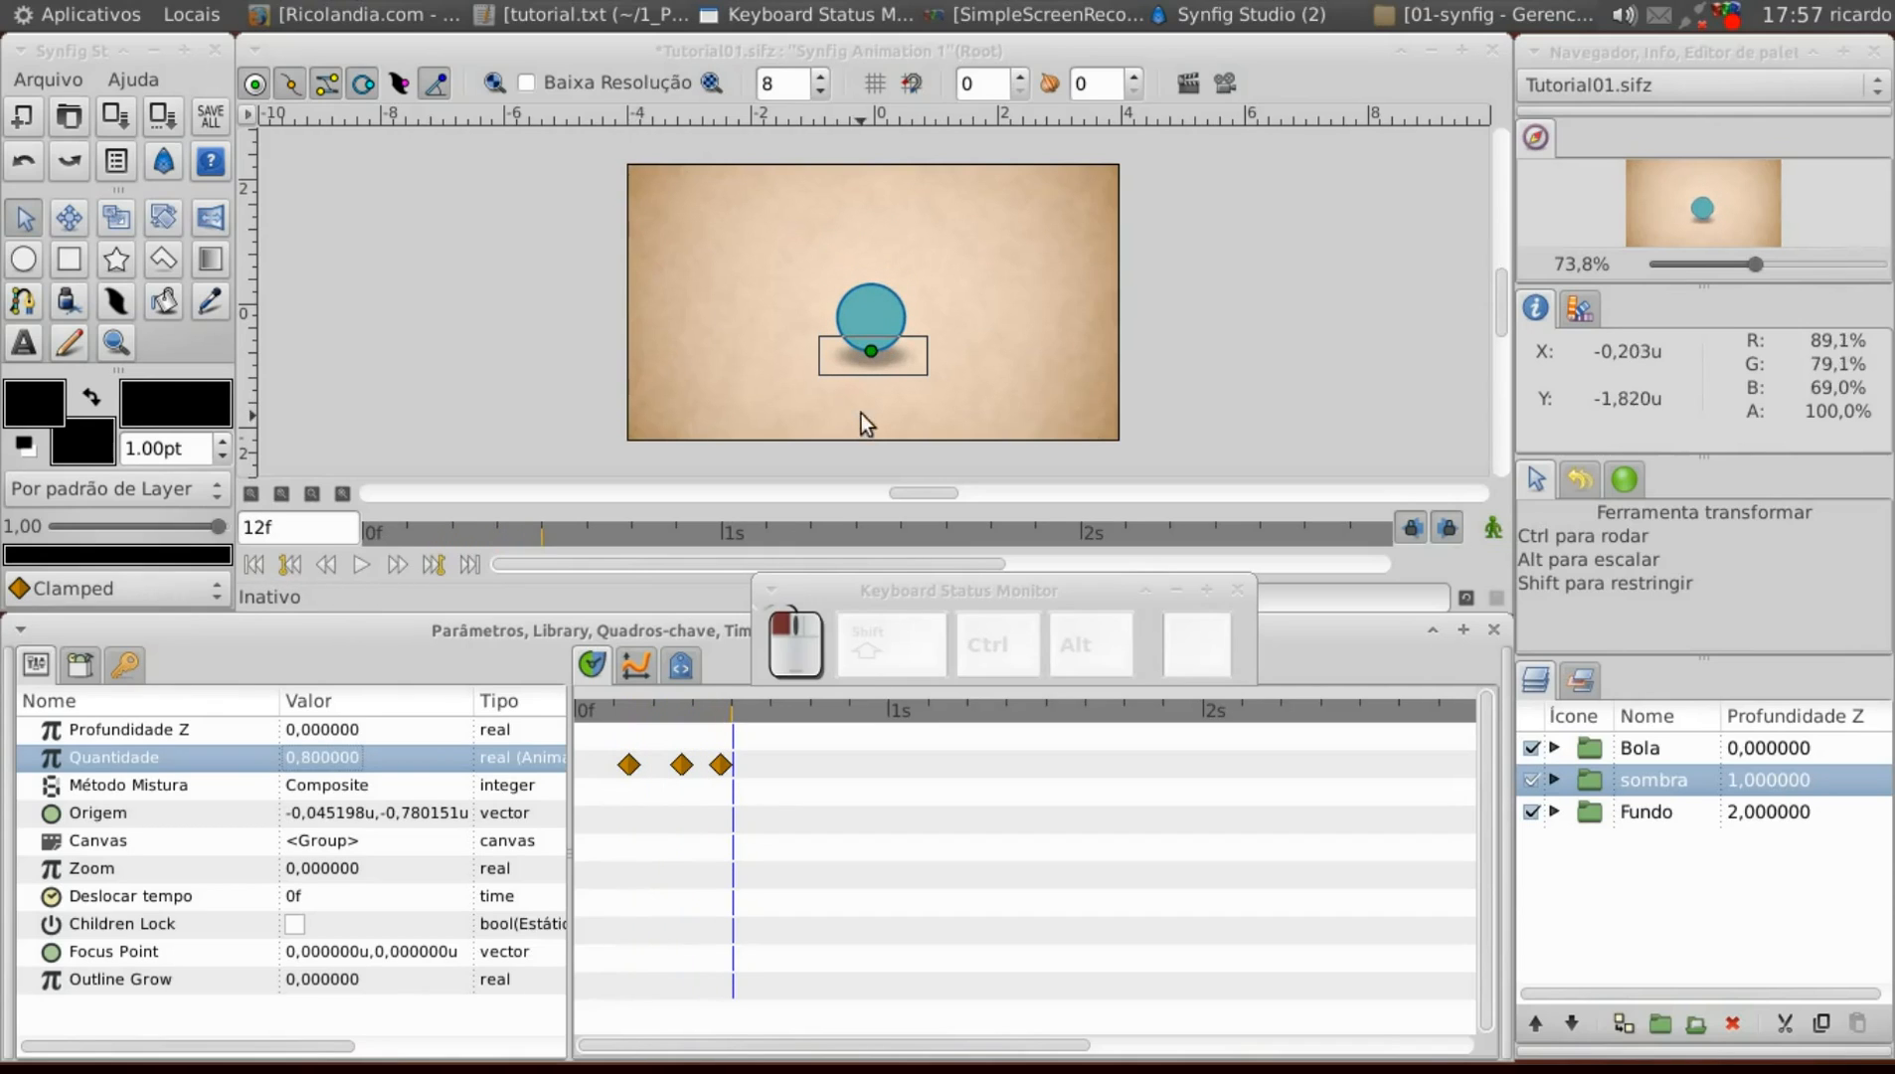
left_click_drag(871, 351, 868, 342)
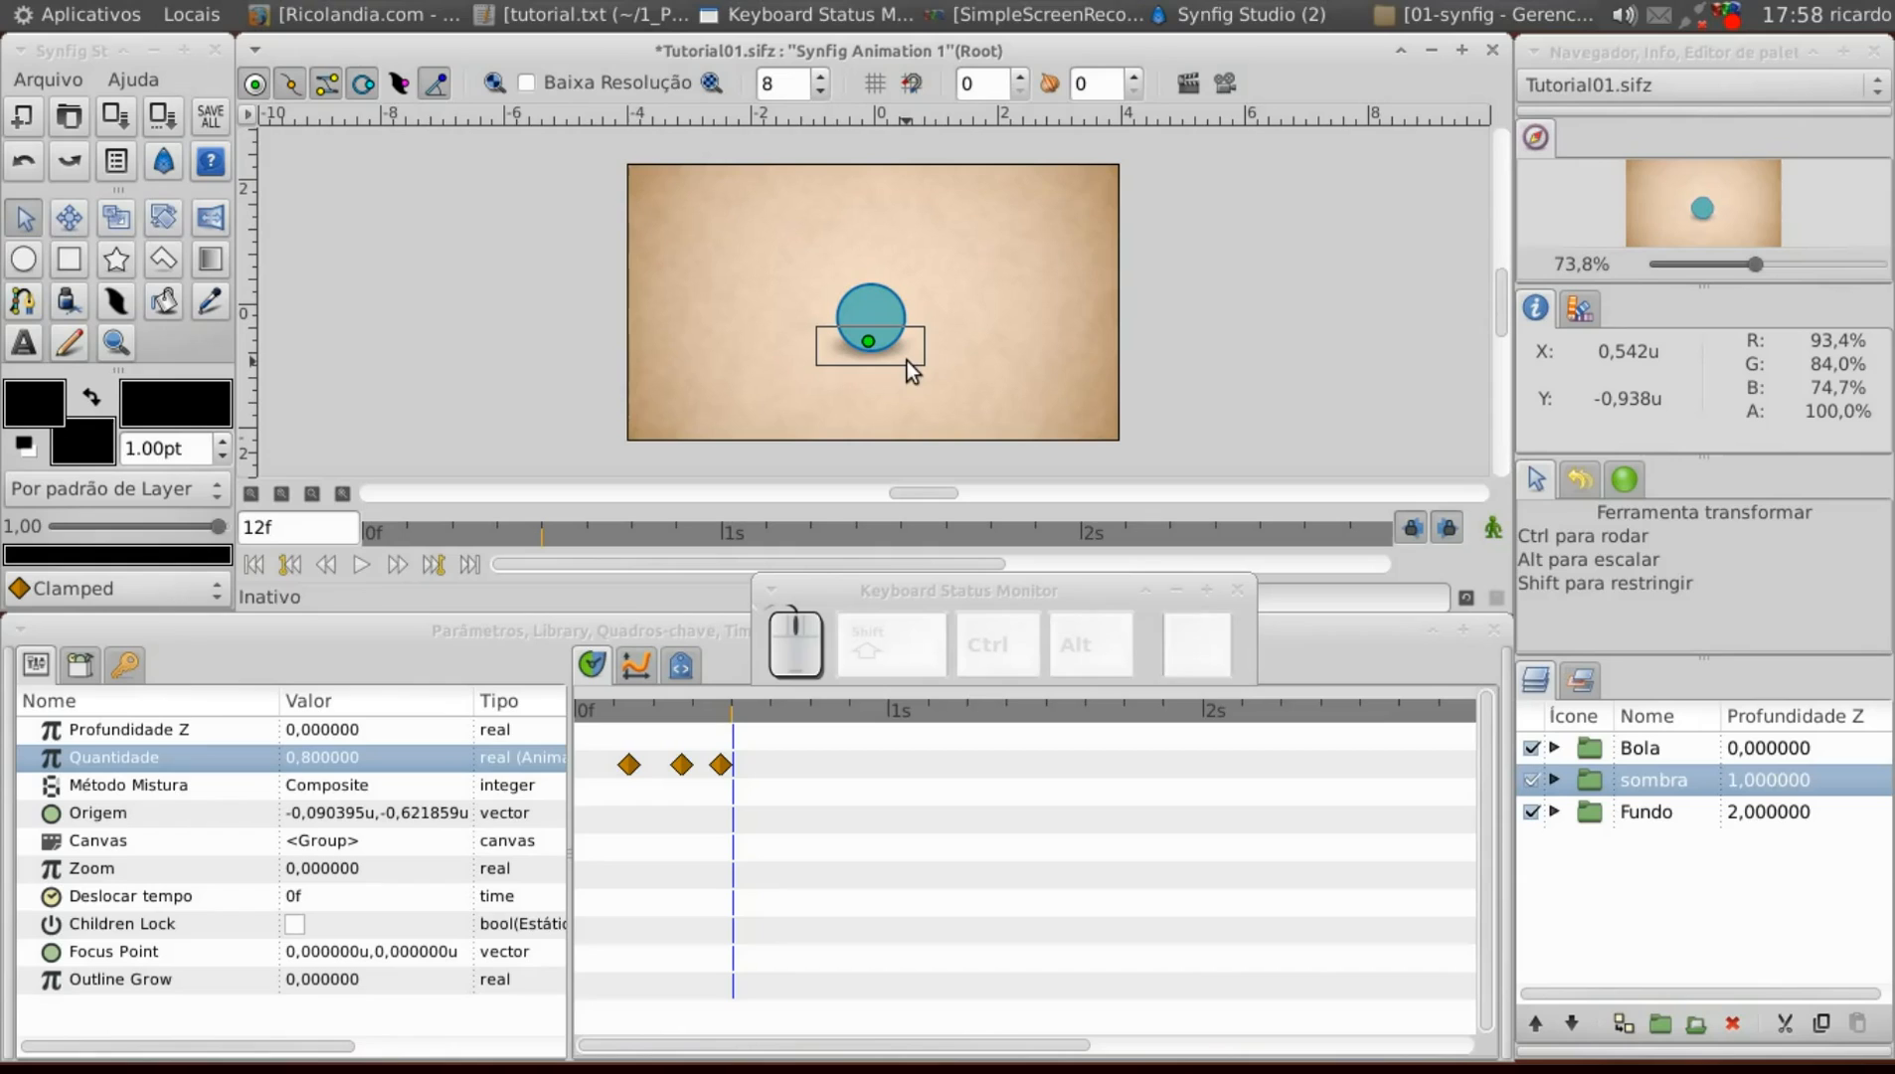
key("Down")
key("Down")
key("Right")
key("Left")
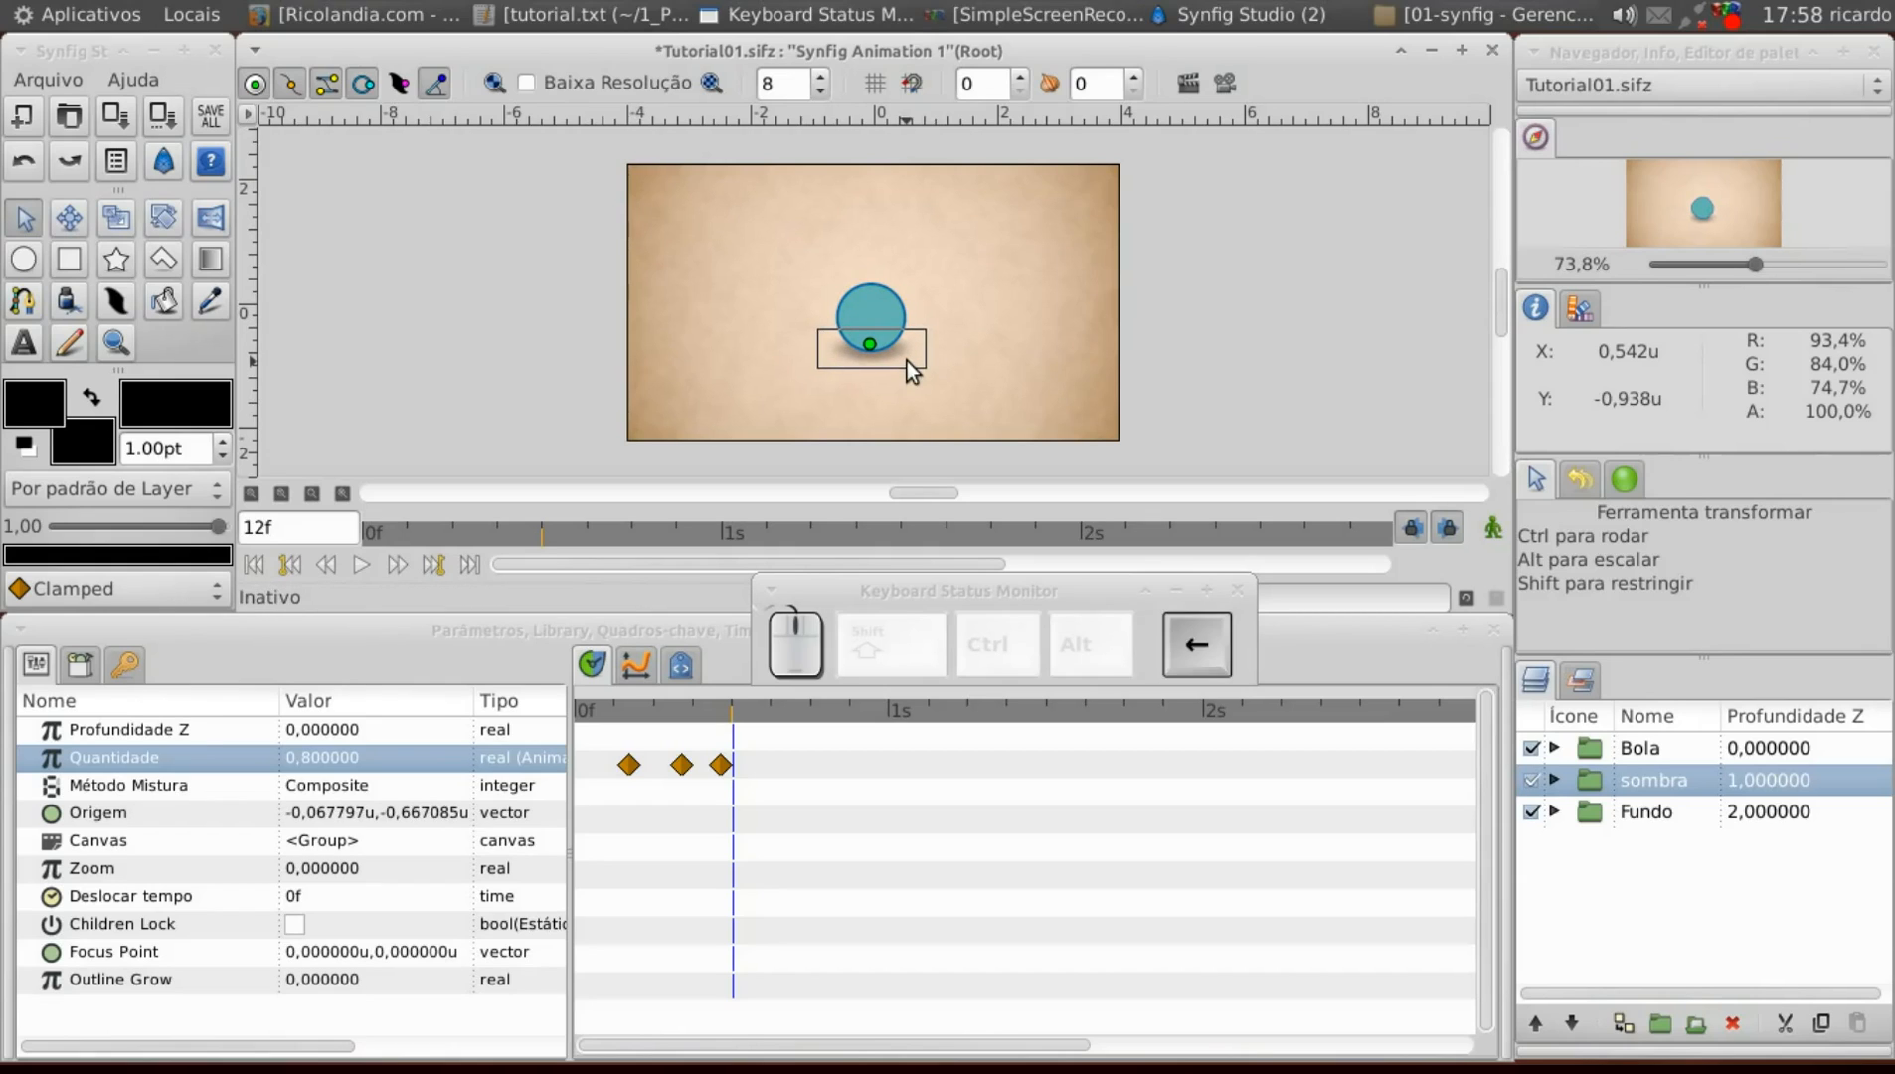
key("Down")
key("Up")
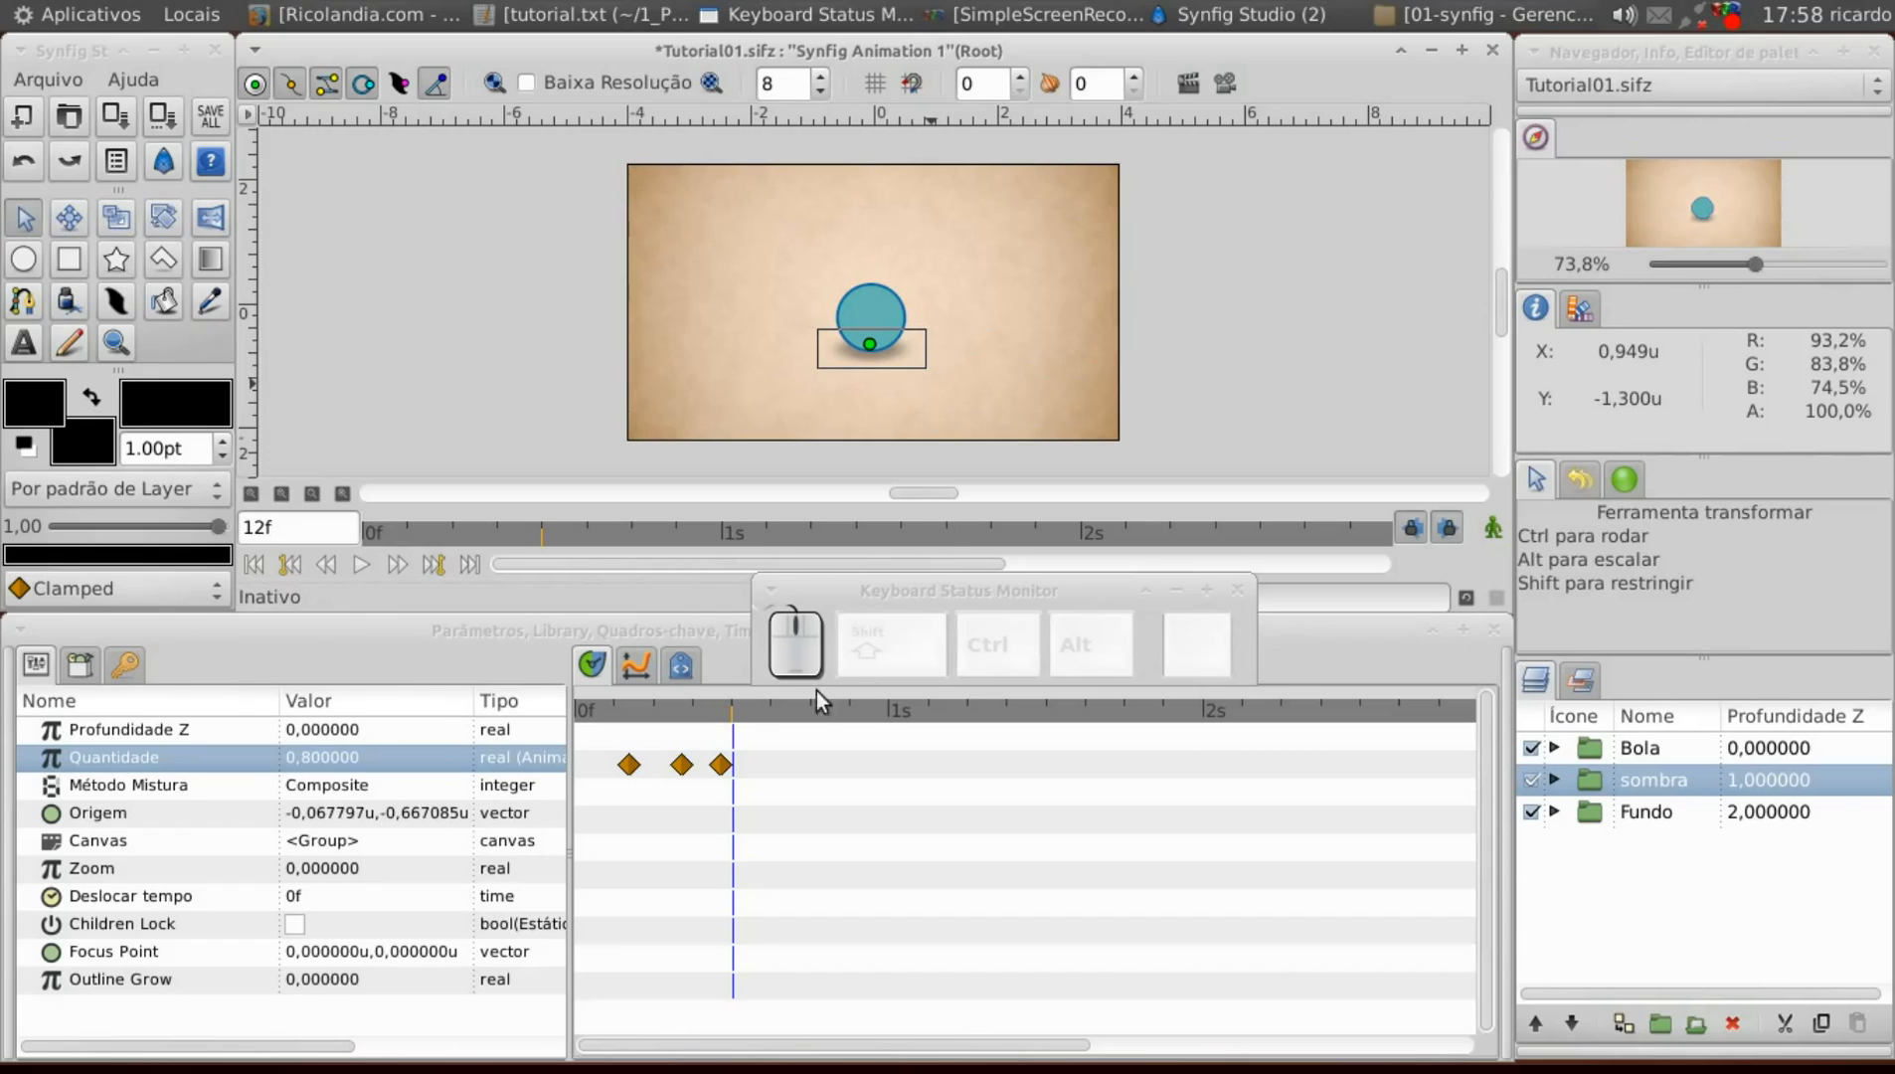
Deselect the sombra group and replay the animation several times from frame 0 to check the shadow against the bounce.
left_click_drag(785, 709, 543, 720)
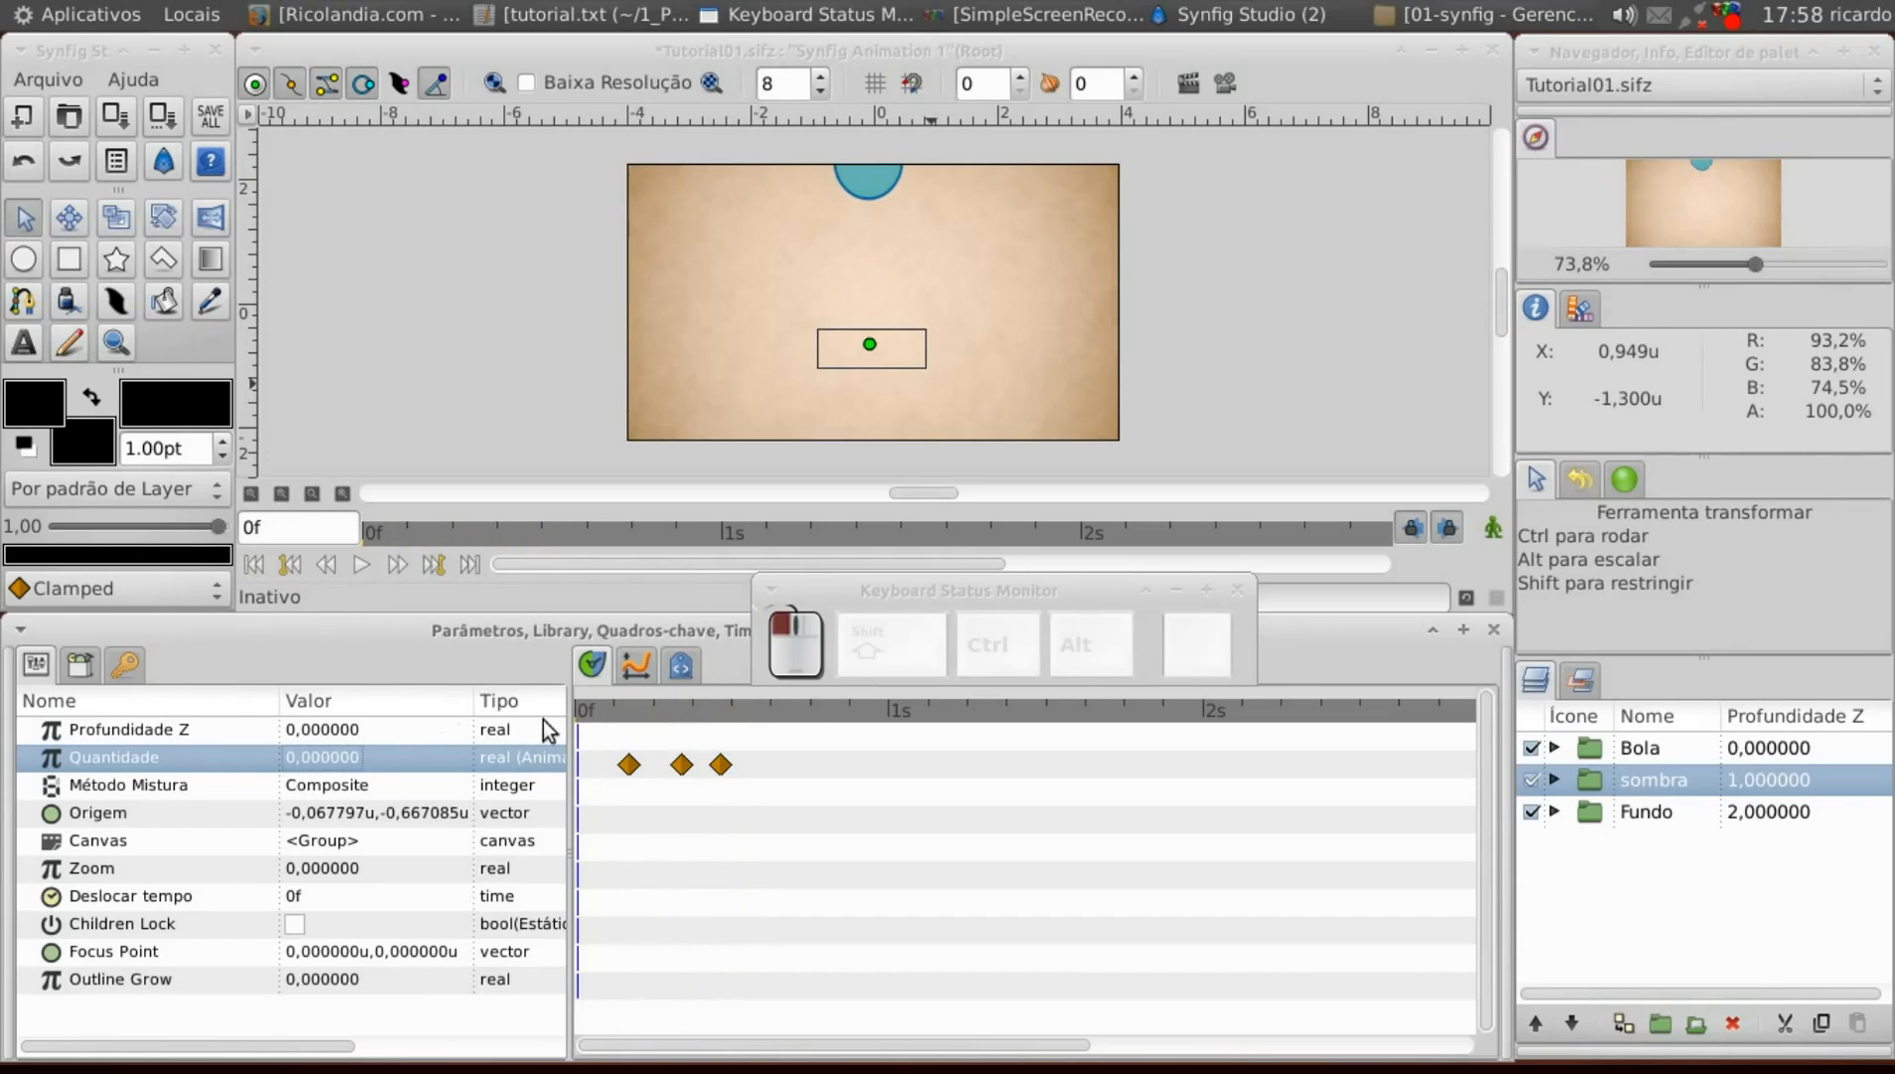
left_click(361, 565)
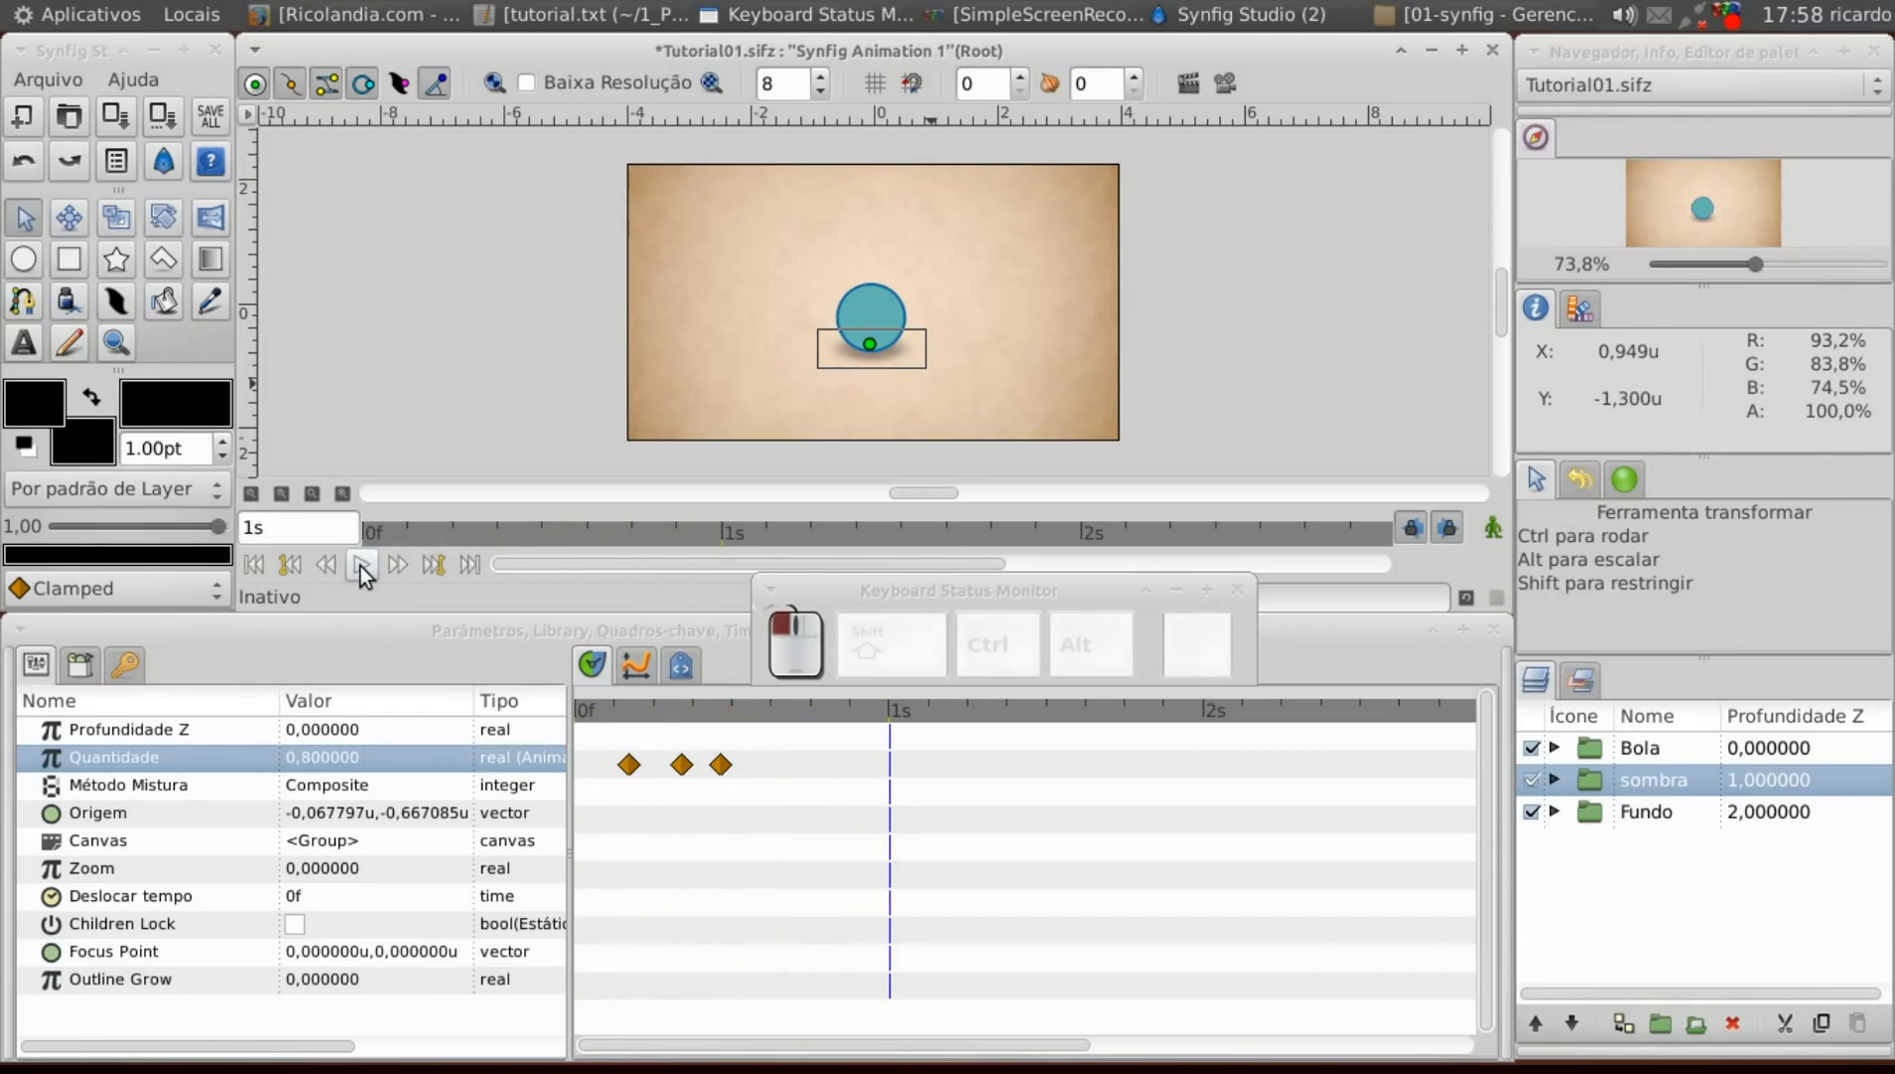
left_click(324, 447)
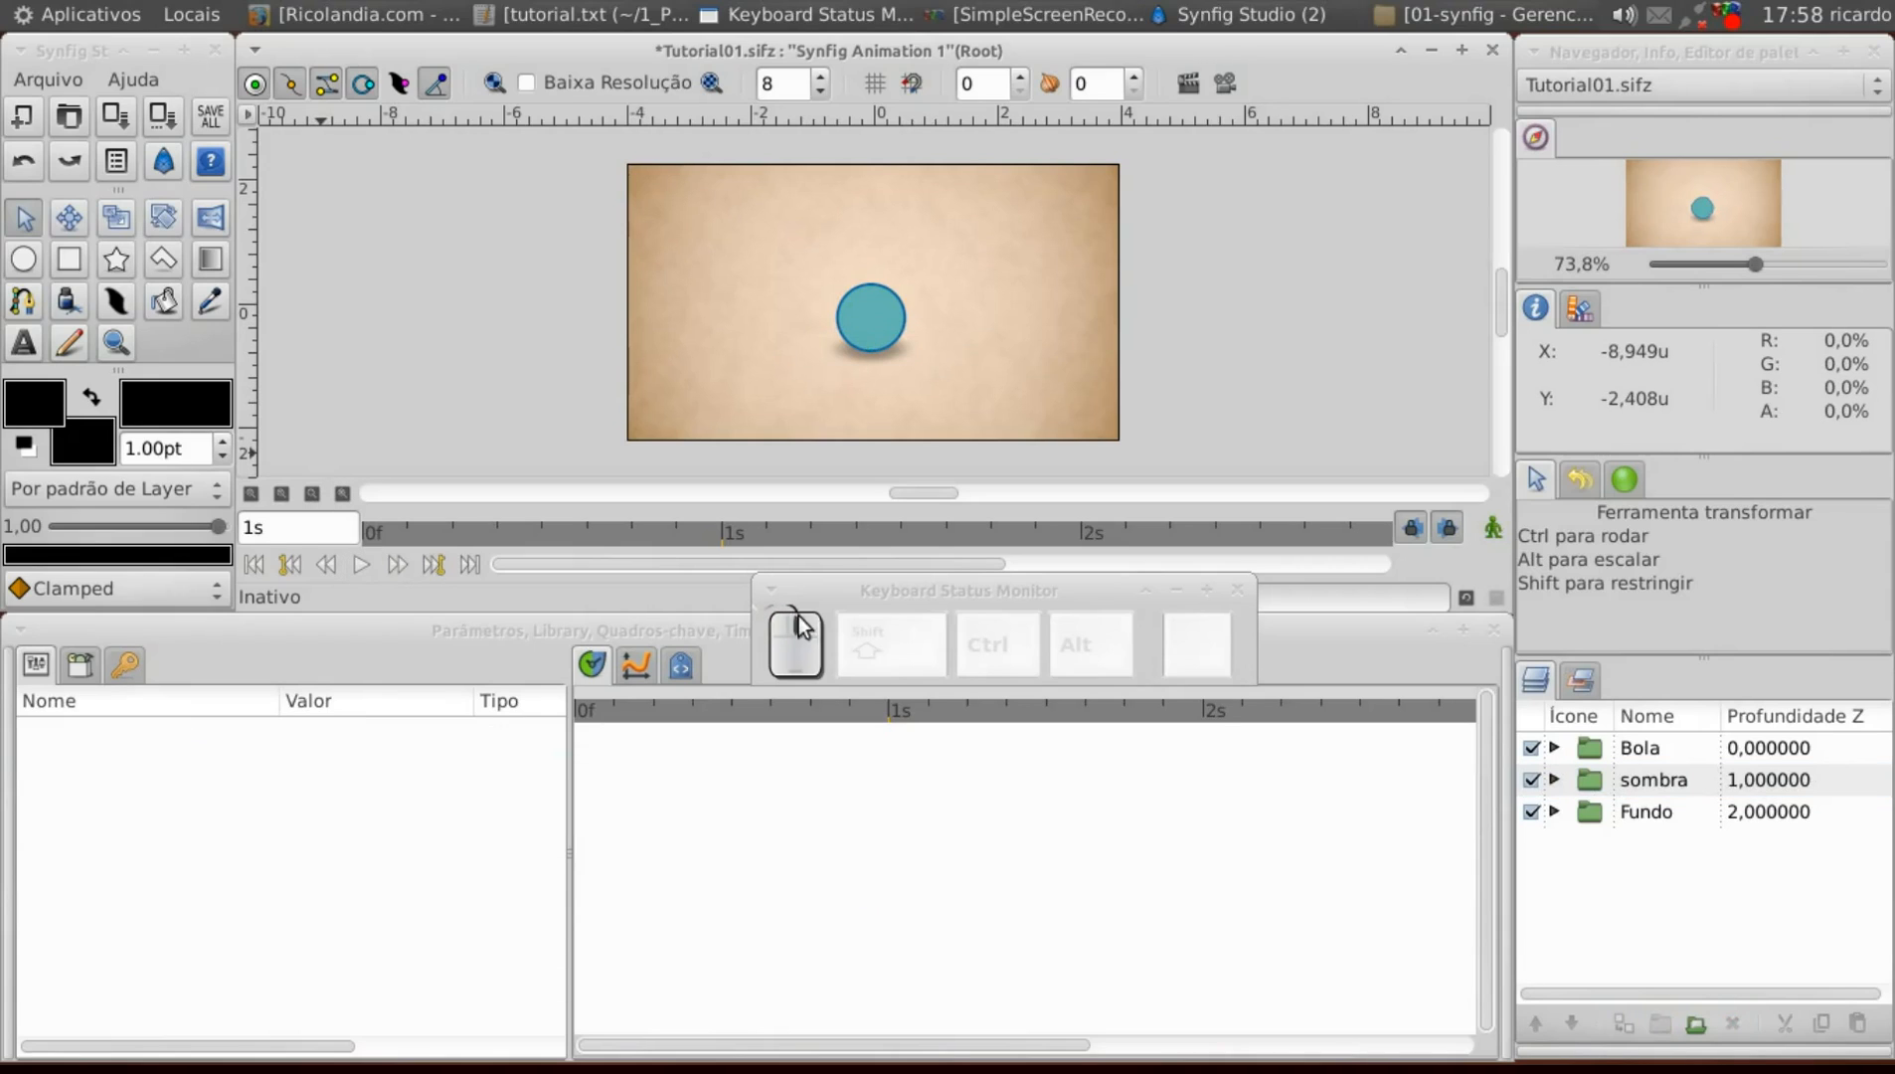
left_click(253, 564)
left_click(361, 565)
left_click(248, 567)
left_click(367, 563)
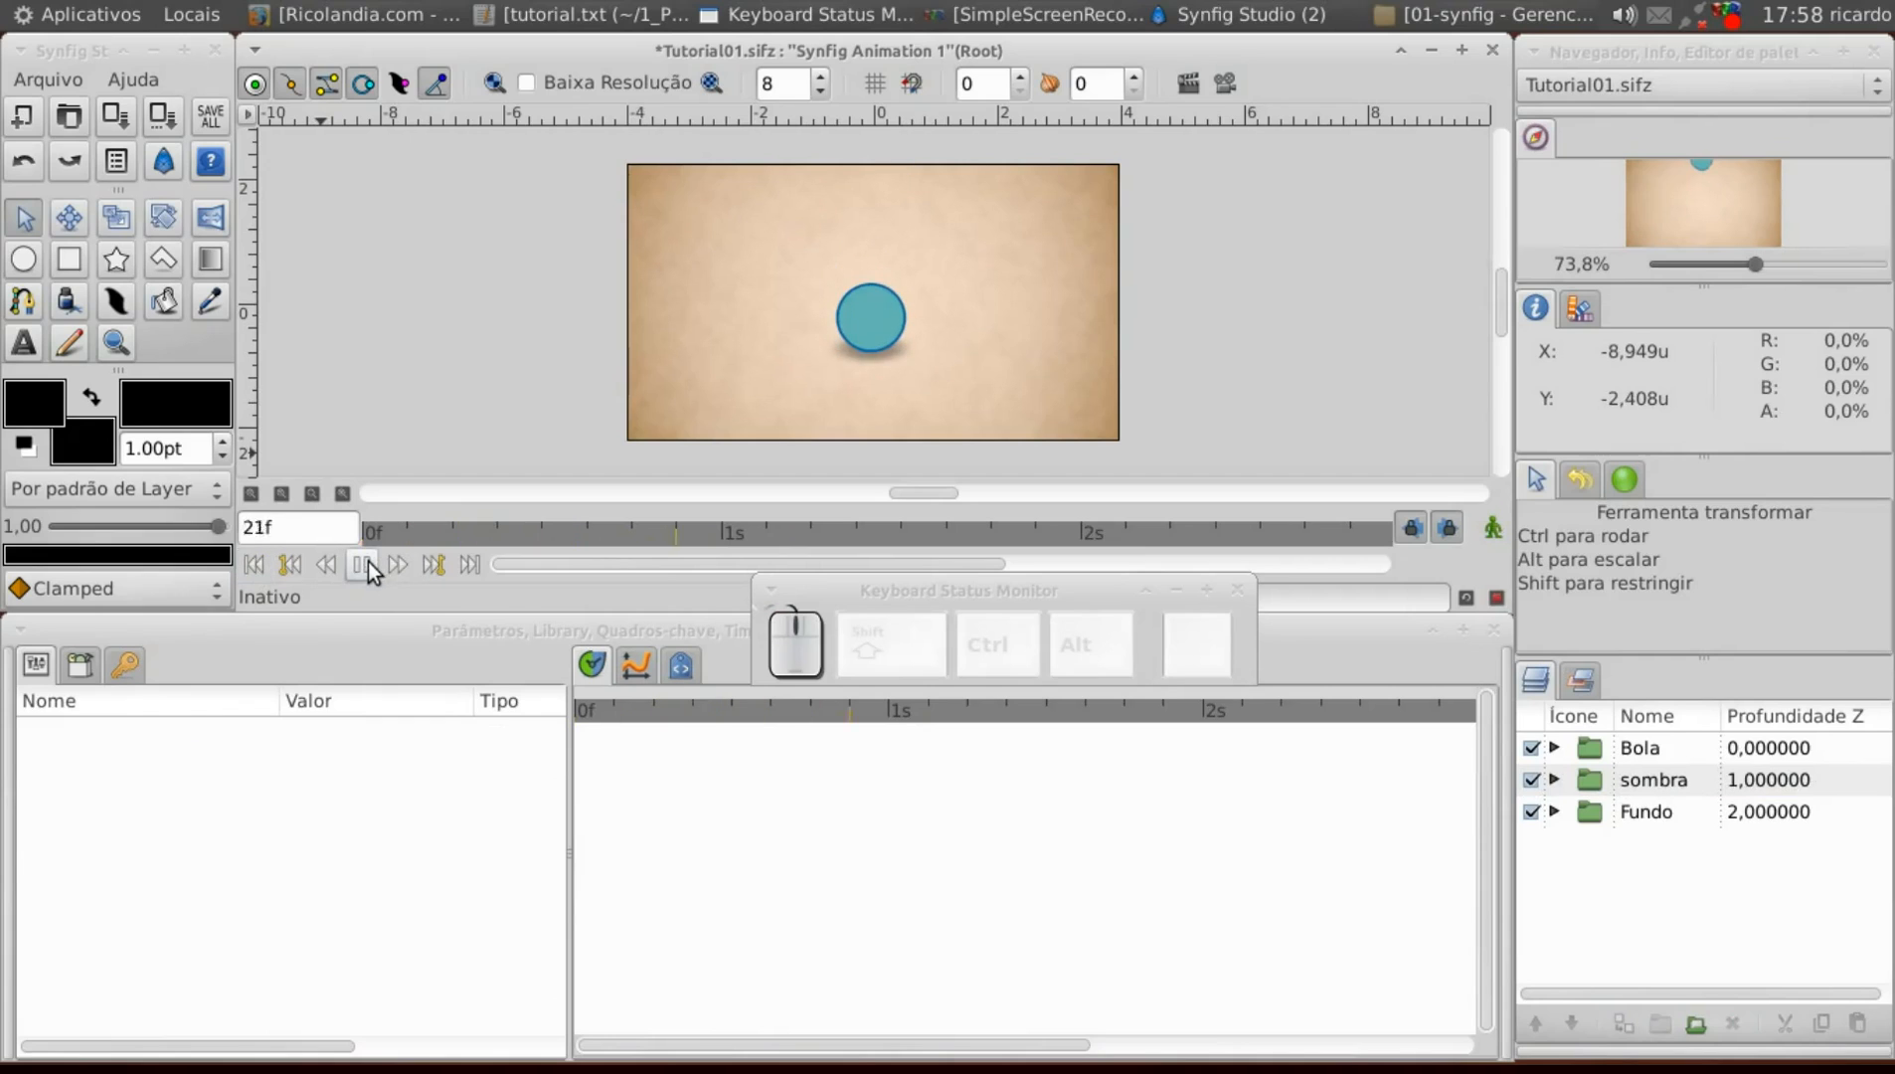
left_click(253, 566)
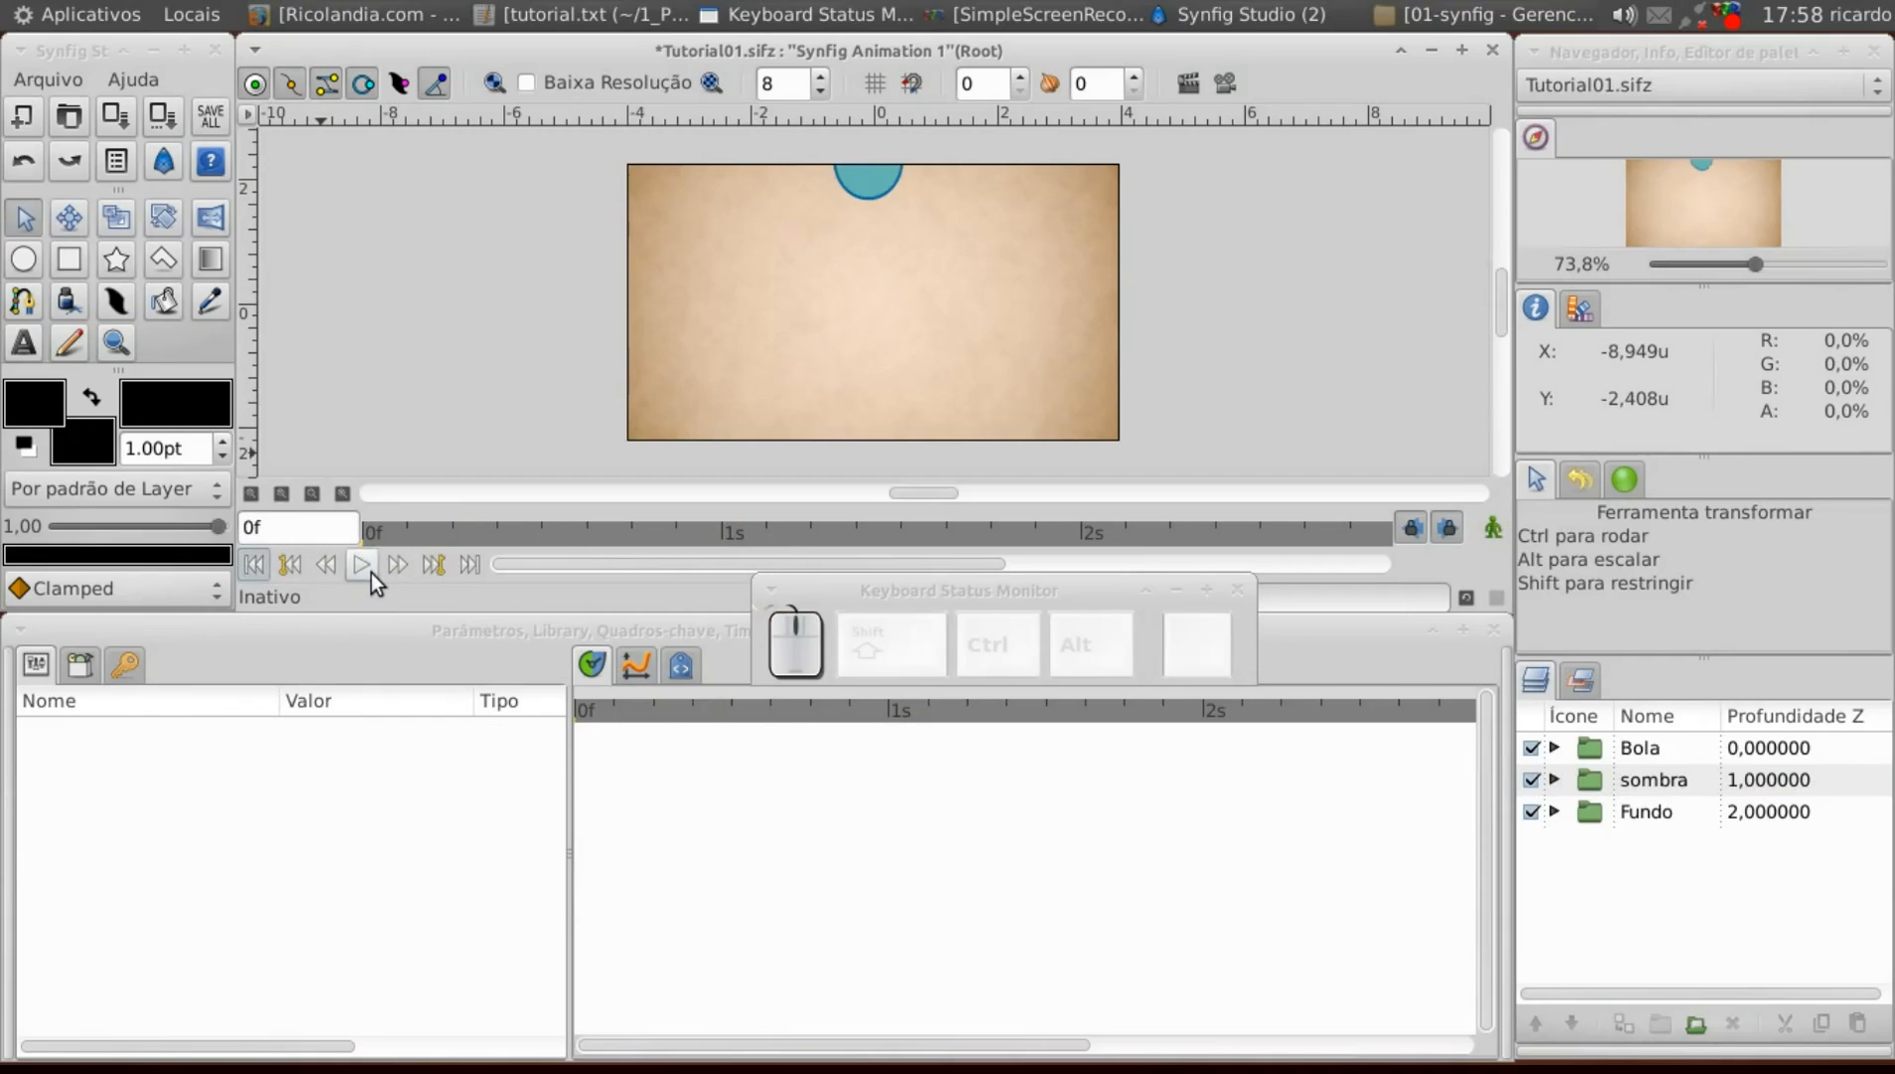
left_click(365, 565)
left_click(364, 568)
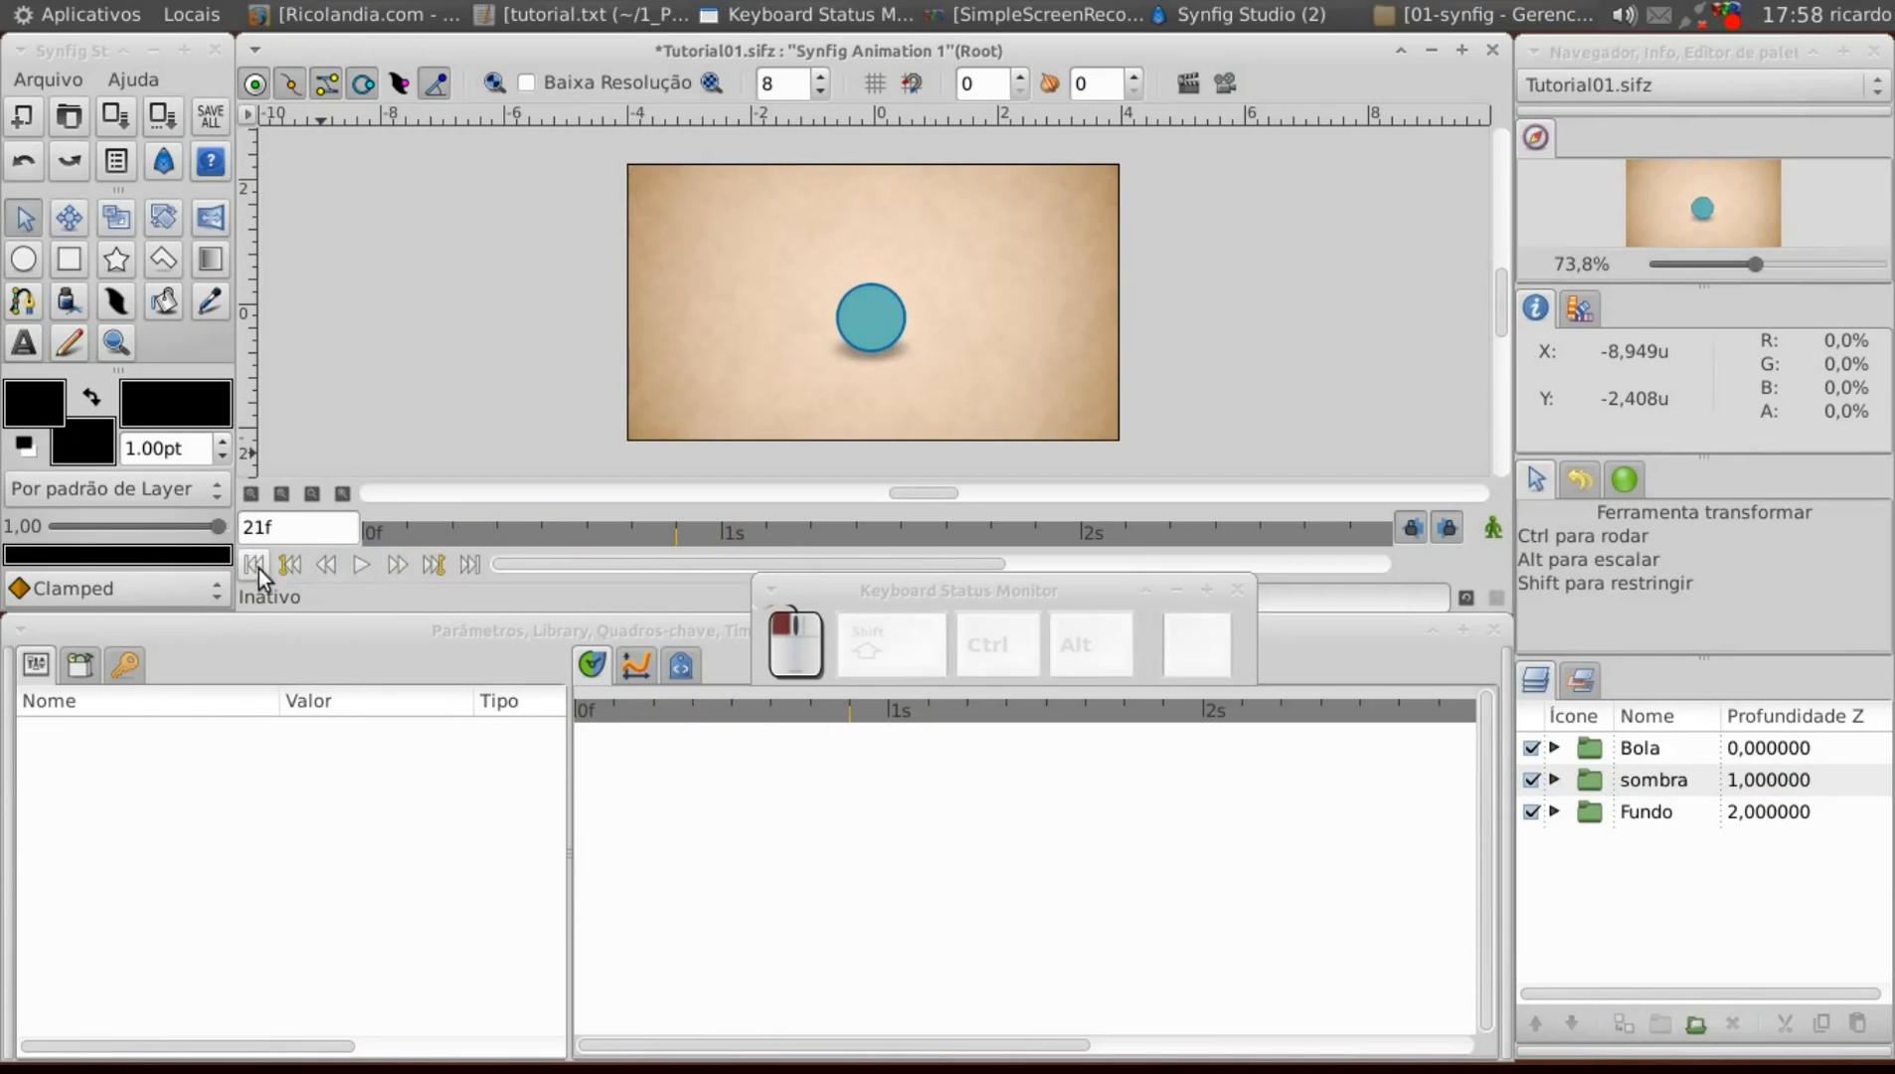
left_click(253, 564)
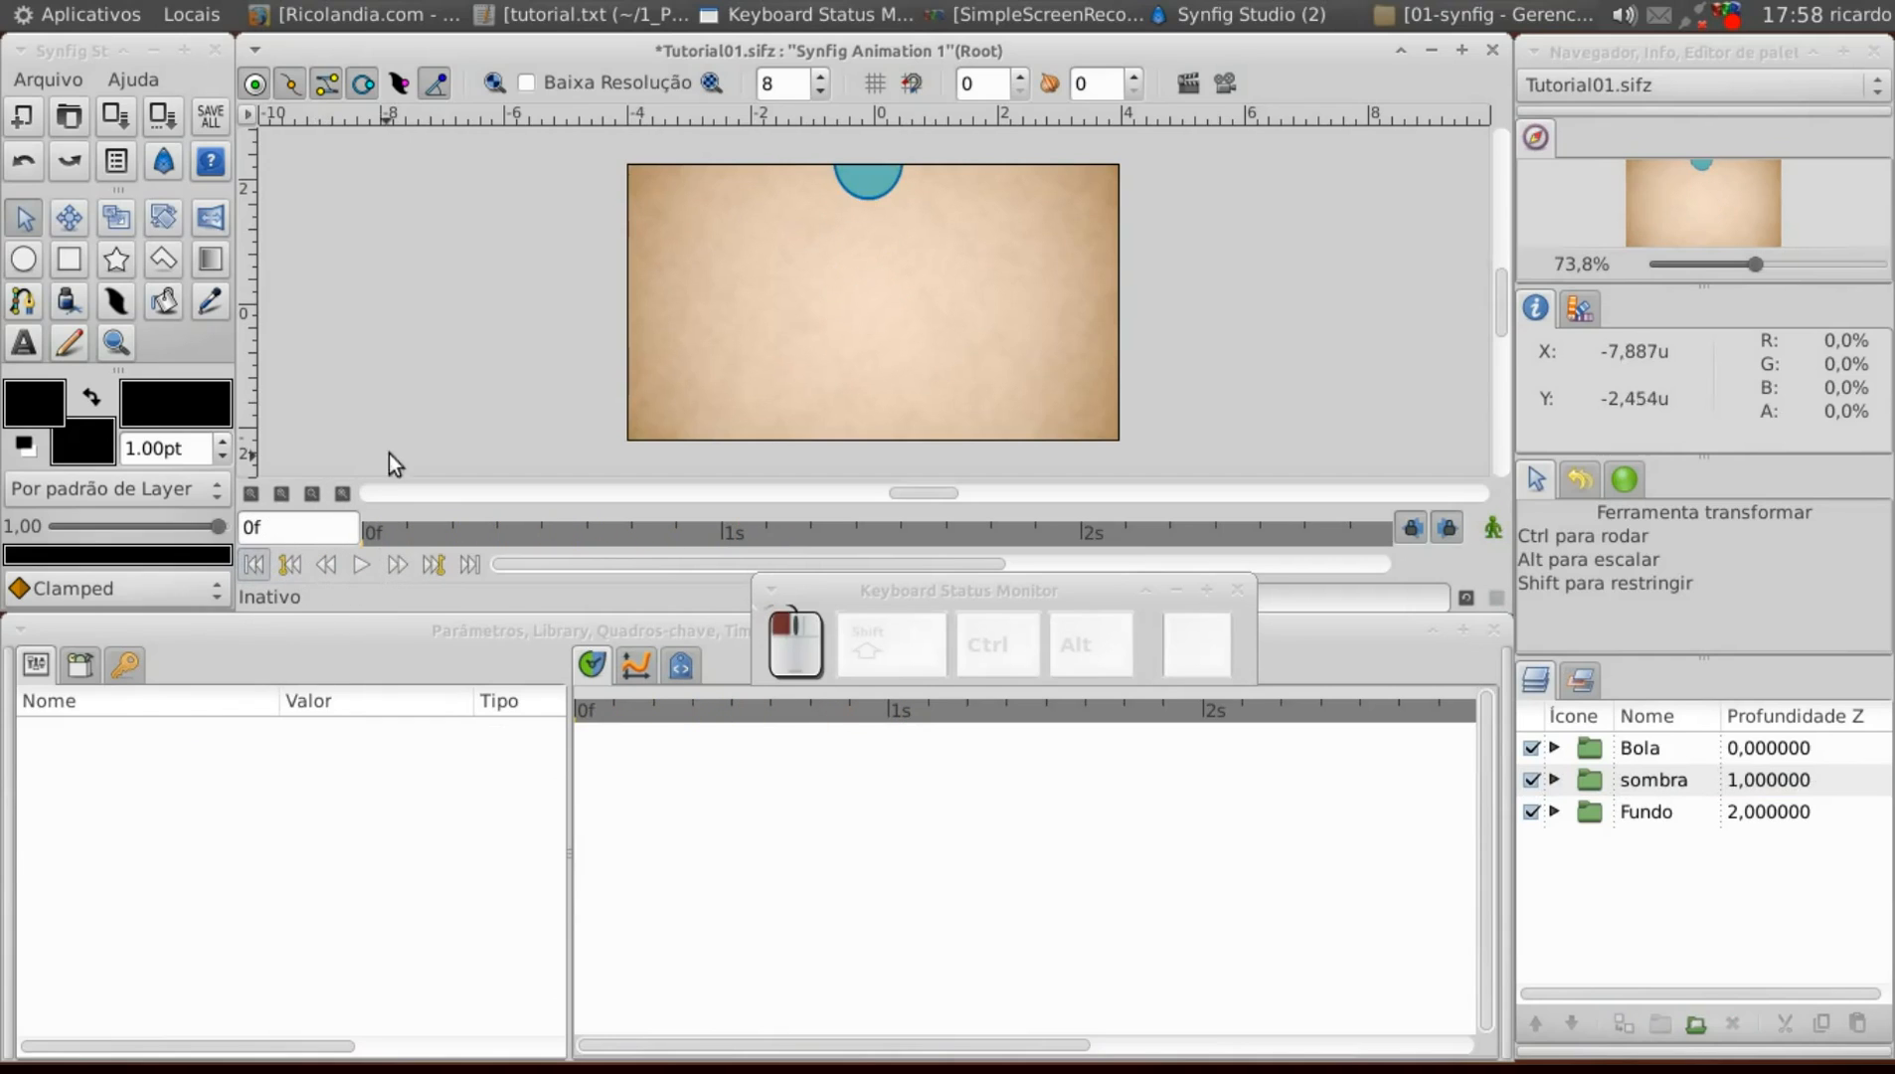
Save the Tutorial01.sifz document and select the Fundo group.
left_click(248, 112)
mouse_move(318, 127)
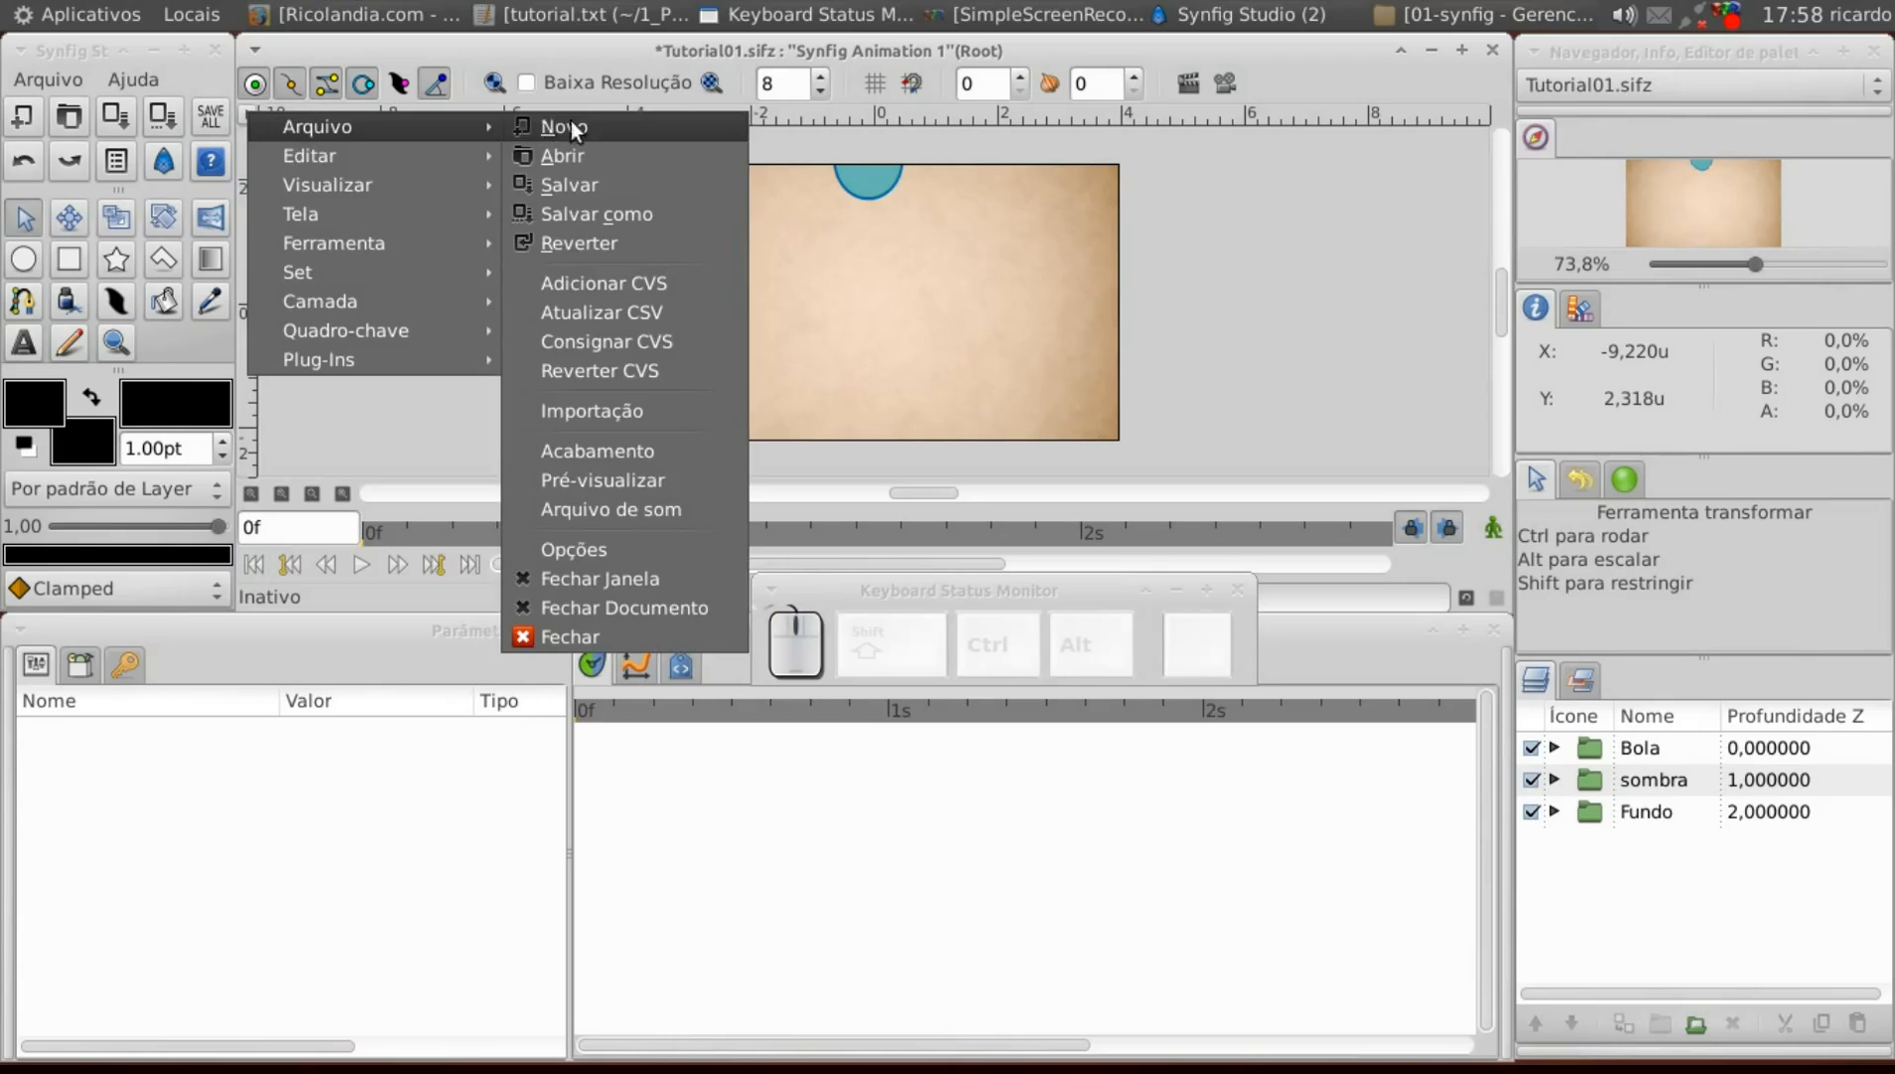
left_click(596, 181)
left_click(1581, 811)
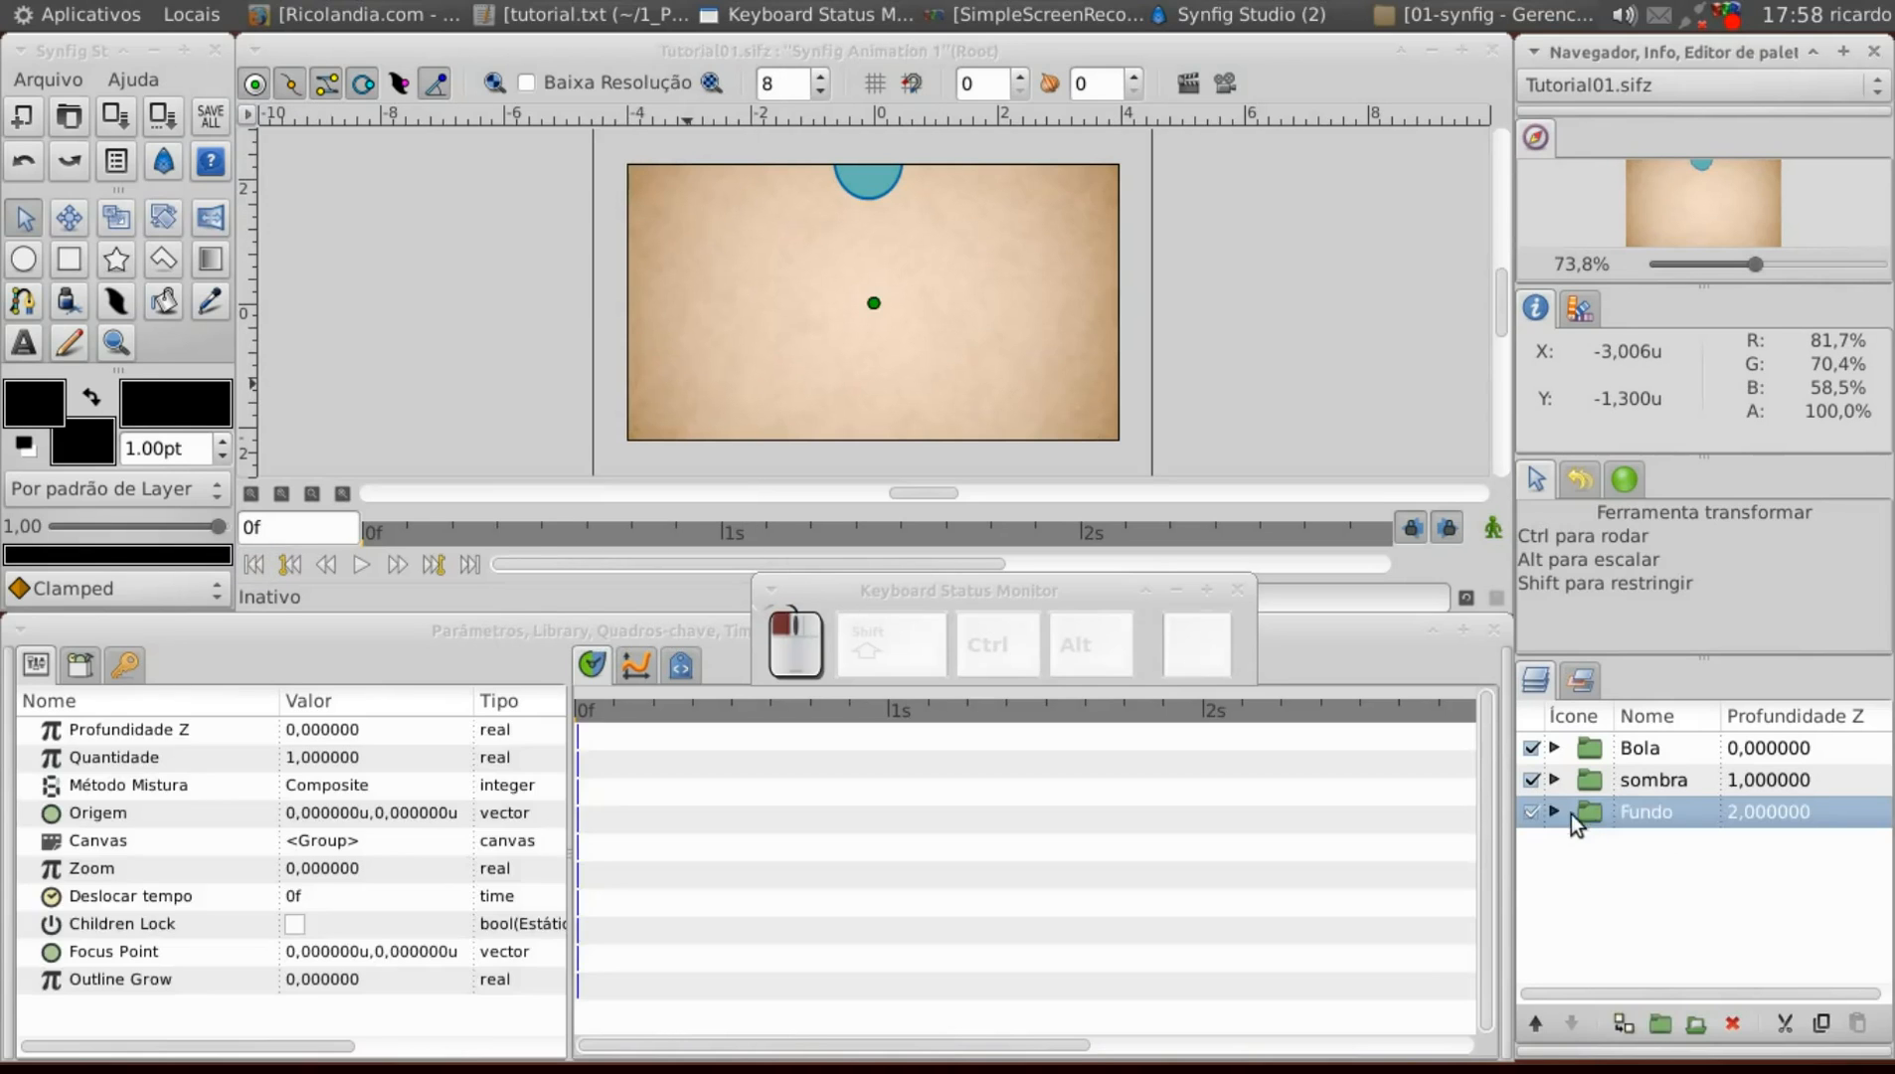